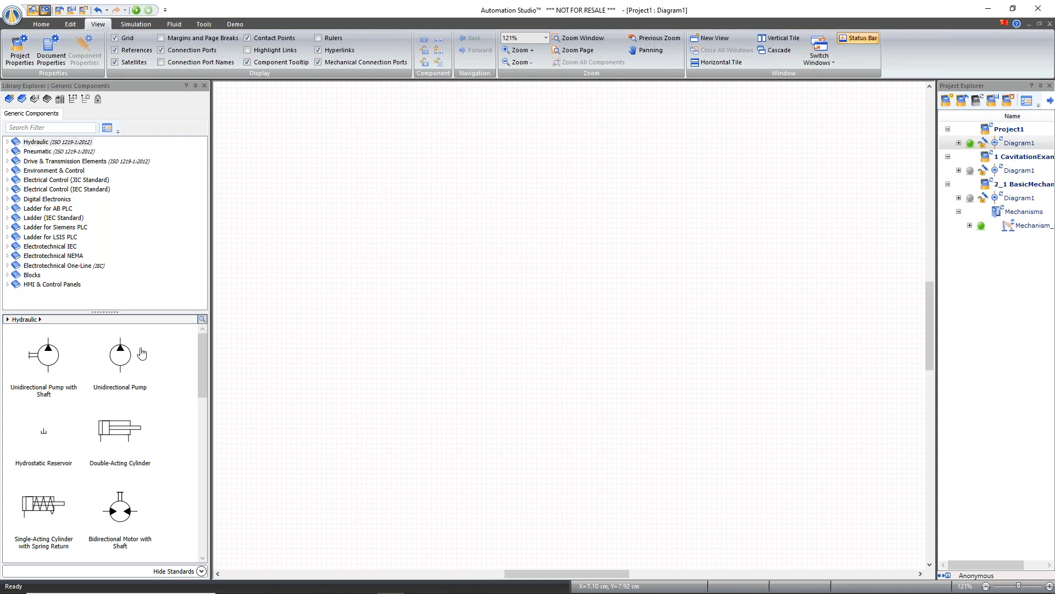
# - Open the simulation options of Project1 and review the standards, simulation and fluid simulation settings
pyautogui.click(144, 24)
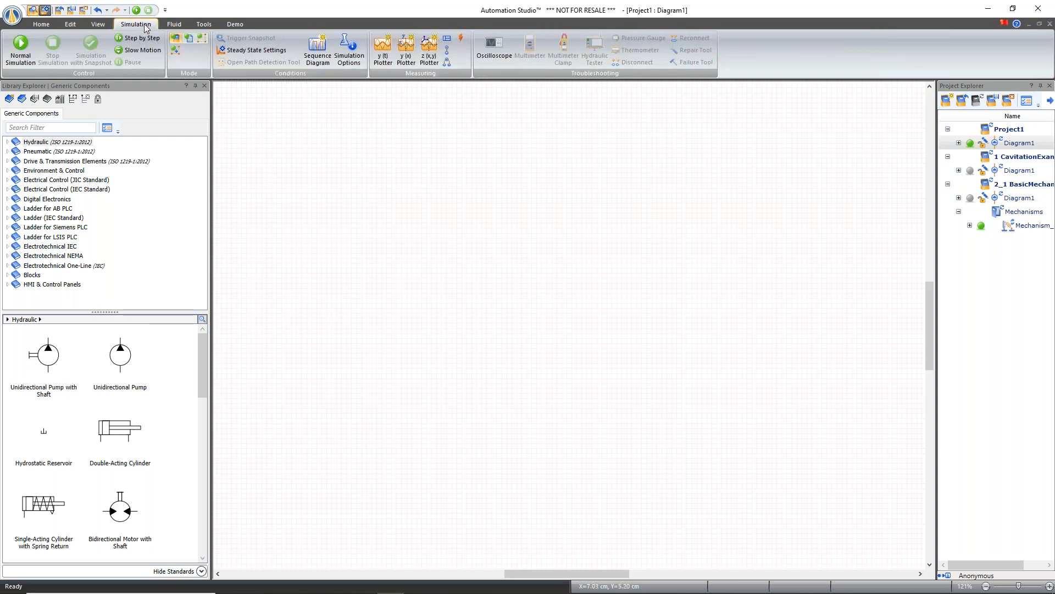
pyautogui.click(352, 65)
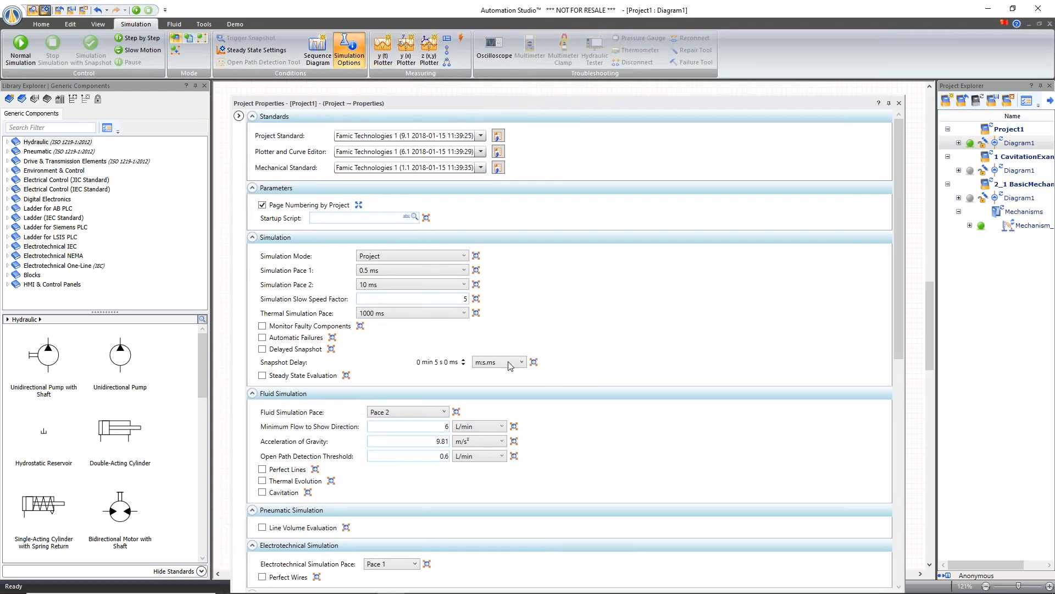
pyautogui.click(239, 116)
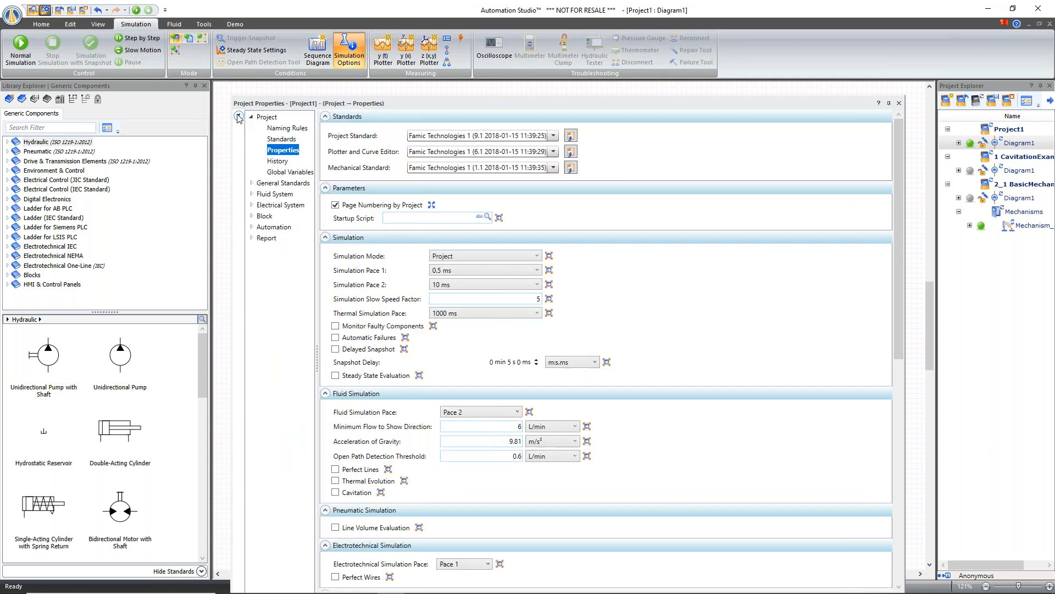
pyautogui.click(239, 116)
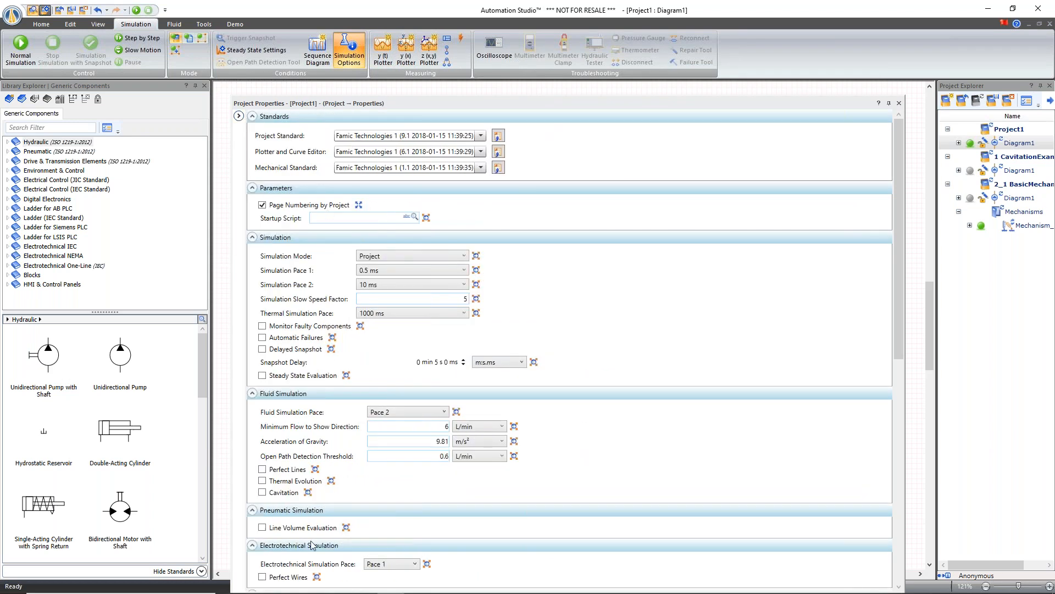
pyautogui.moveTo(402, 101); pyautogui.dragTo(424, 26)
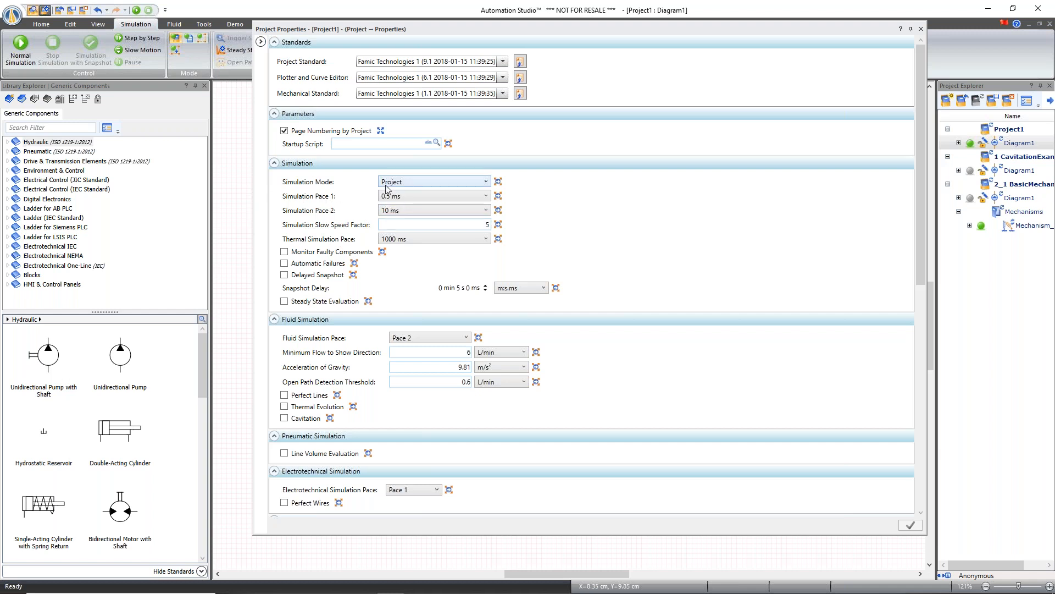
pyautogui.scroll(-2, 333, 421)
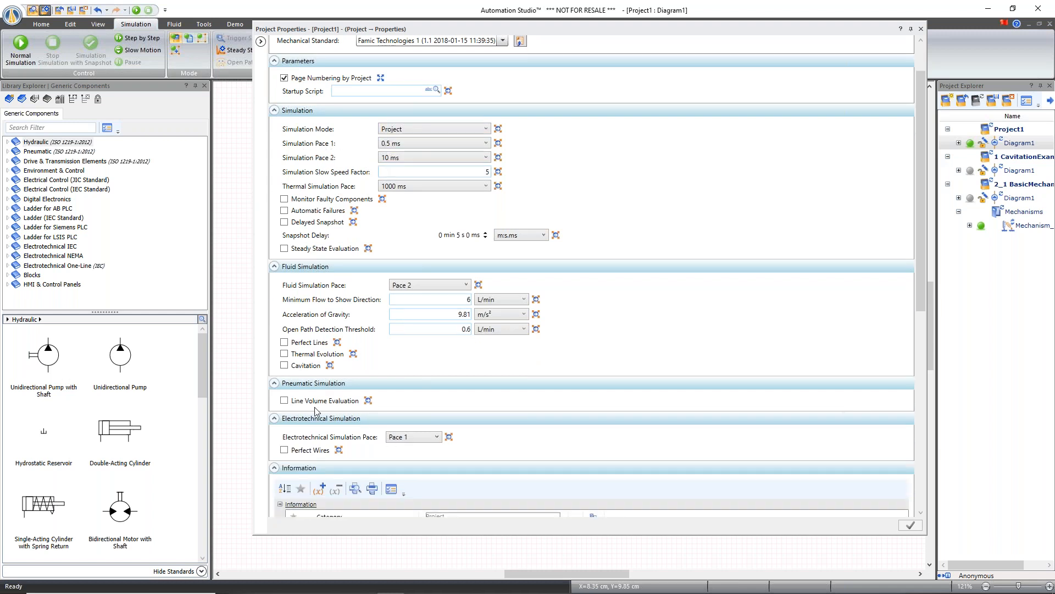
pyautogui.scroll(2, 419, 278)
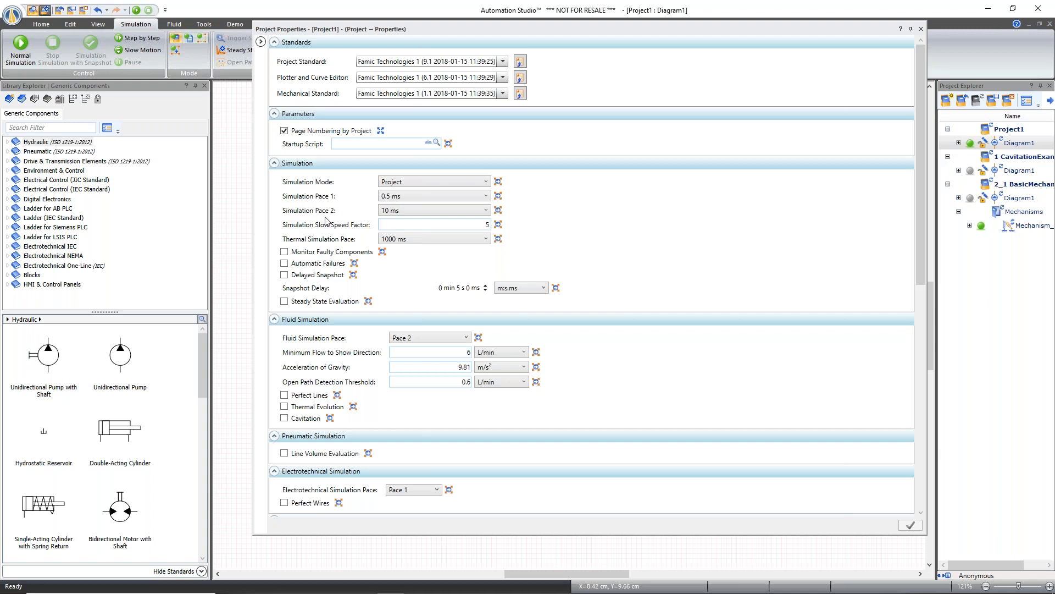
# - Examine the available Simulation Pace 2 values and the fluid simulation options, and close the project properties
pyautogui.click(414, 211)
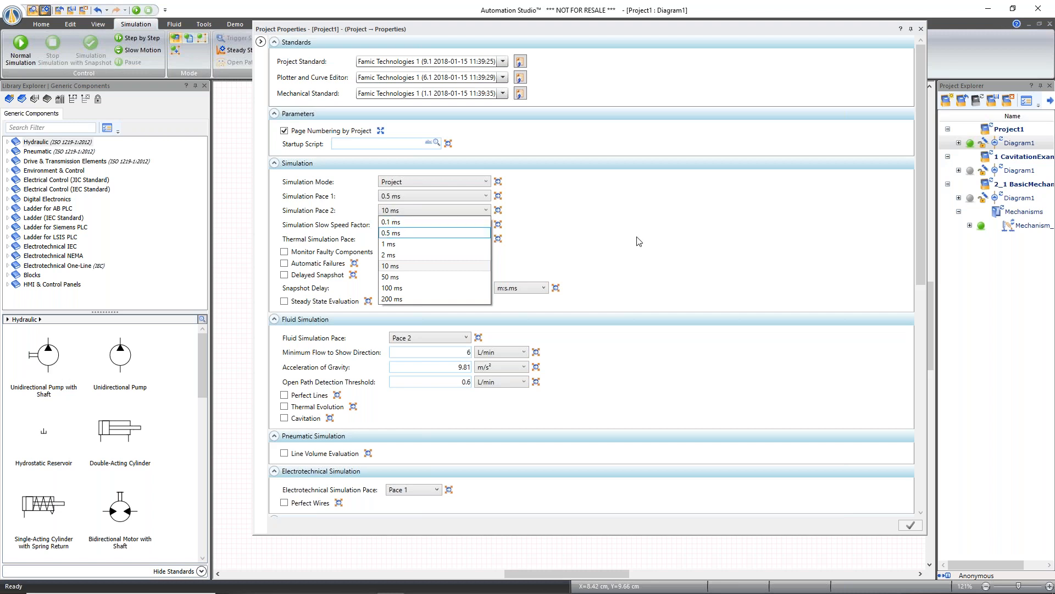
pyautogui.click(634, 262)
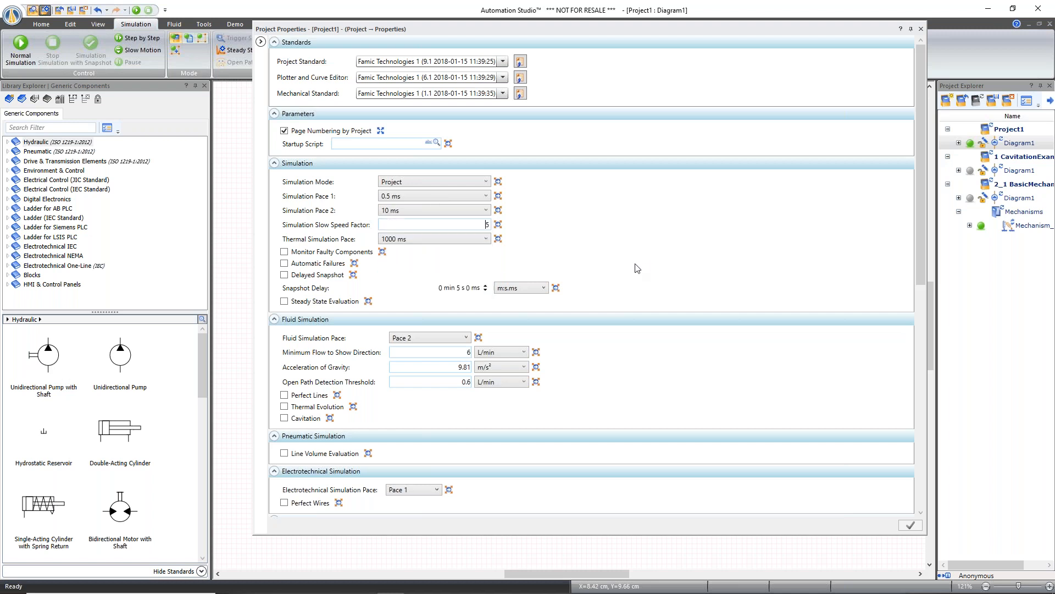
pyautogui.click(459, 213)
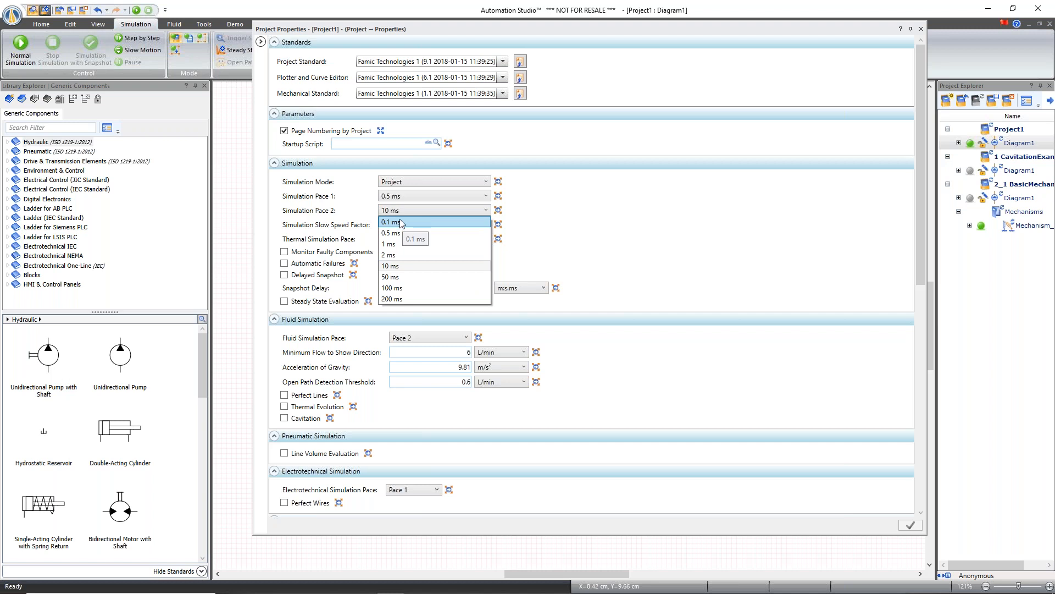
pyautogui.click(239, 228)
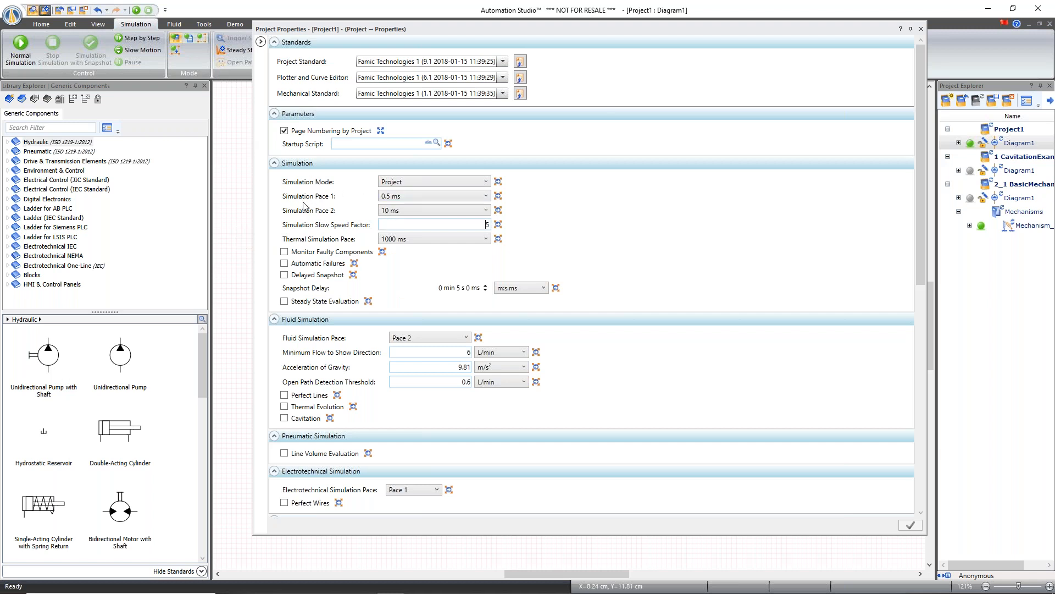
pyautogui.click(389, 211)
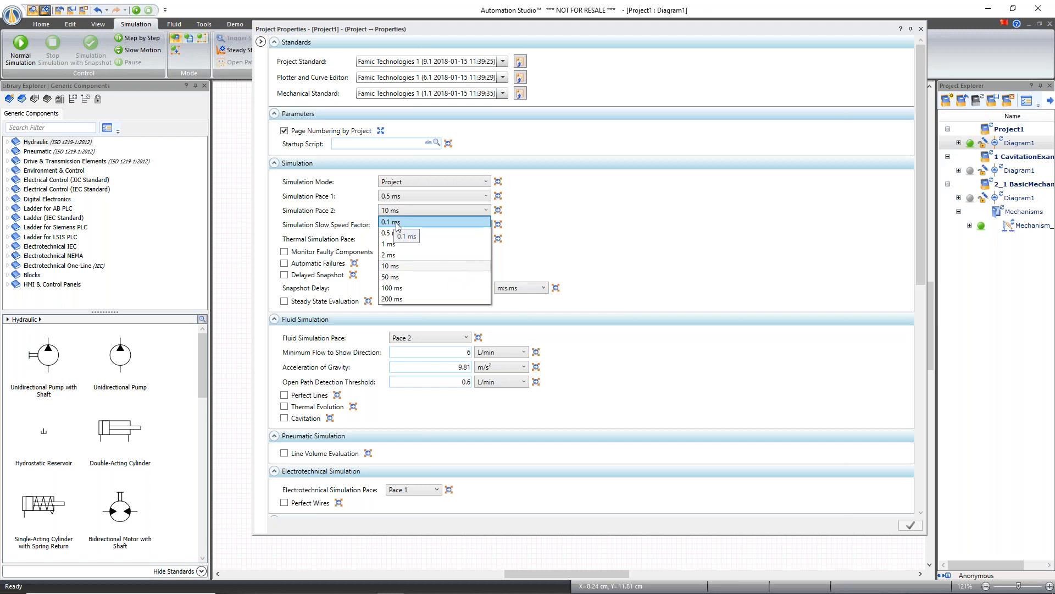
pyautogui.click(240, 255)
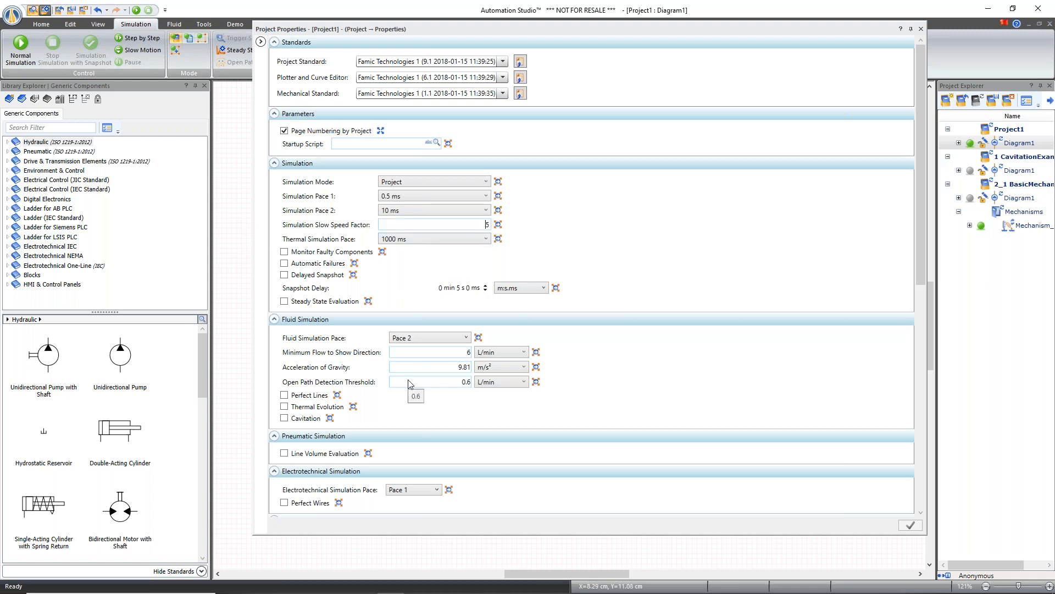
pyautogui.scroll(-1, 409, 384)
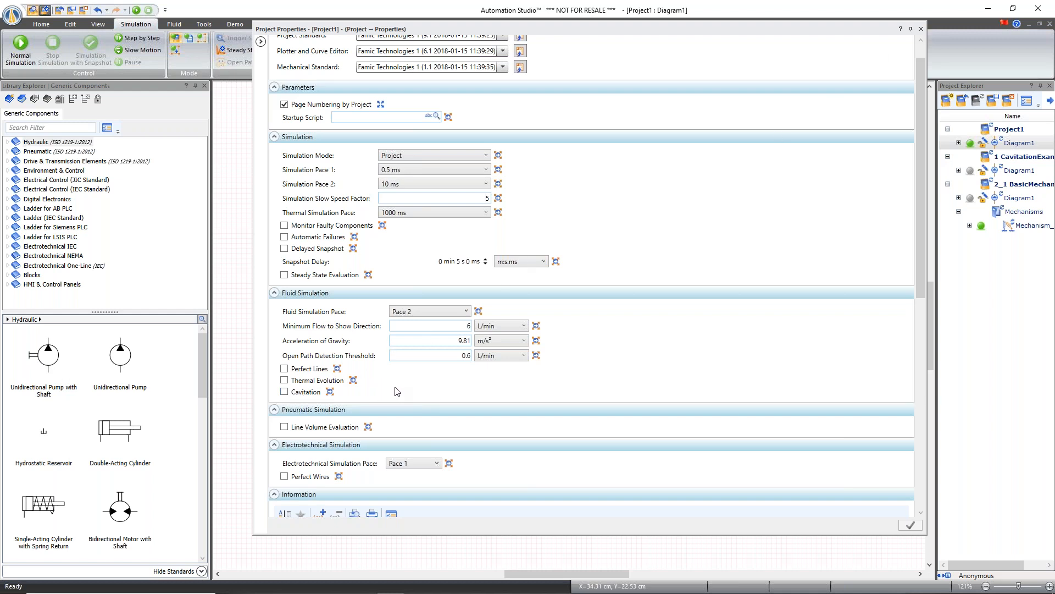
pyautogui.click(921, 29)
# - Place a hydraulic double-acting cylinder rotated with its rod pointing down, and connect a hydrostatic reservoir to its lower port
pyautogui.moveTo(103, 429); pyautogui.dragTo(526, 252)
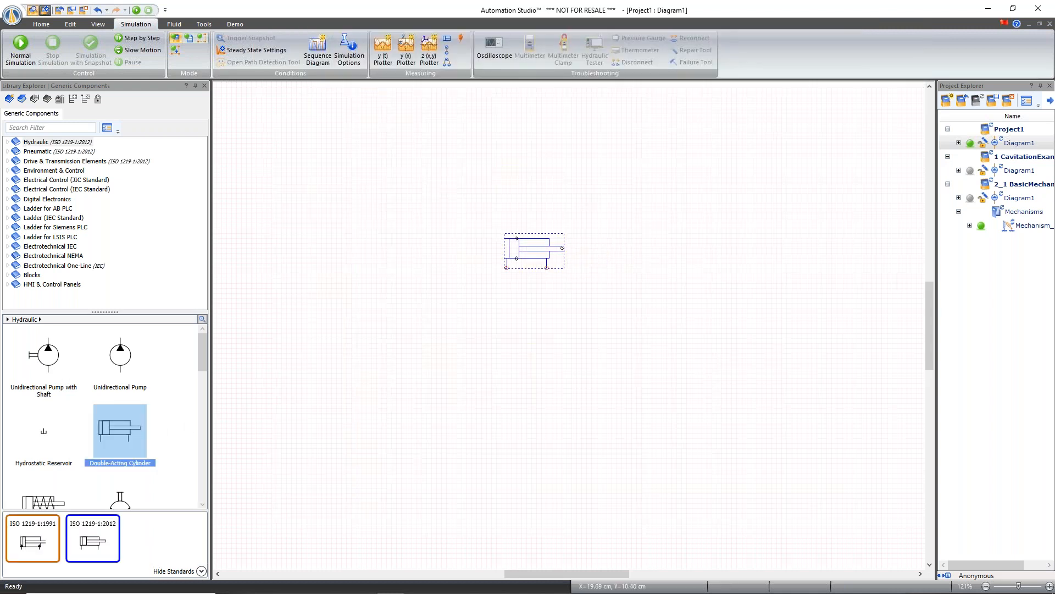
pyautogui.hotkey('ctrl', 'r')
pyautogui.moveTo(207, 366); pyautogui.dragTo(203, 361)
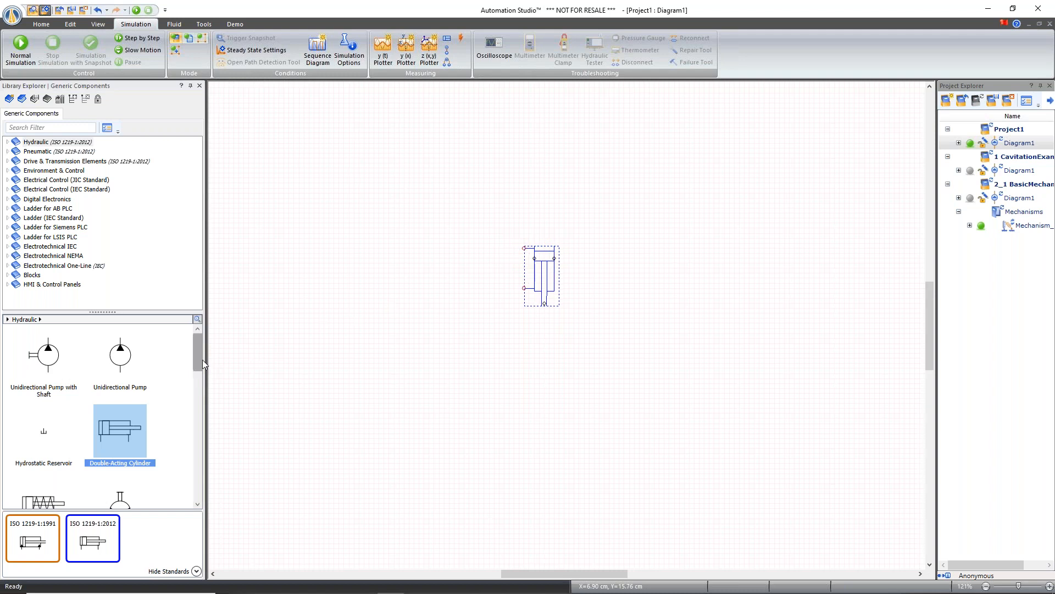
pyautogui.scroll(-2, 110, 418)
pyautogui.moveTo(44, 354)
pyautogui.mouseDown()
pyautogui.moveTo(450, 317)
pyautogui.moveTo(521, 287)
pyautogui.mouseUp()
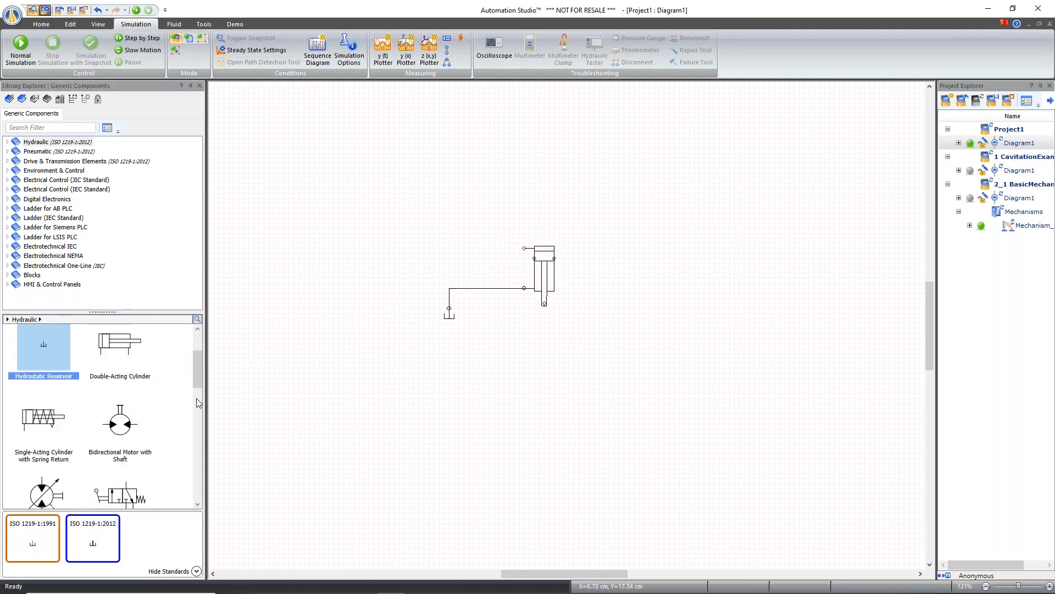
# - Add a pressure gauge above the reservoir and connect it to the cylinder's upper port
pyautogui.moveTo(198, 384); pyautogui.dragTo(189, 452)
pyautogui.moveTo(44, 397); pyautogui.dragTo(462, 227)
pyautogui.moveTo(524, 249); pyautogui.dragTo(449, 248)
pyautogui.scroll(3, 567, 280)
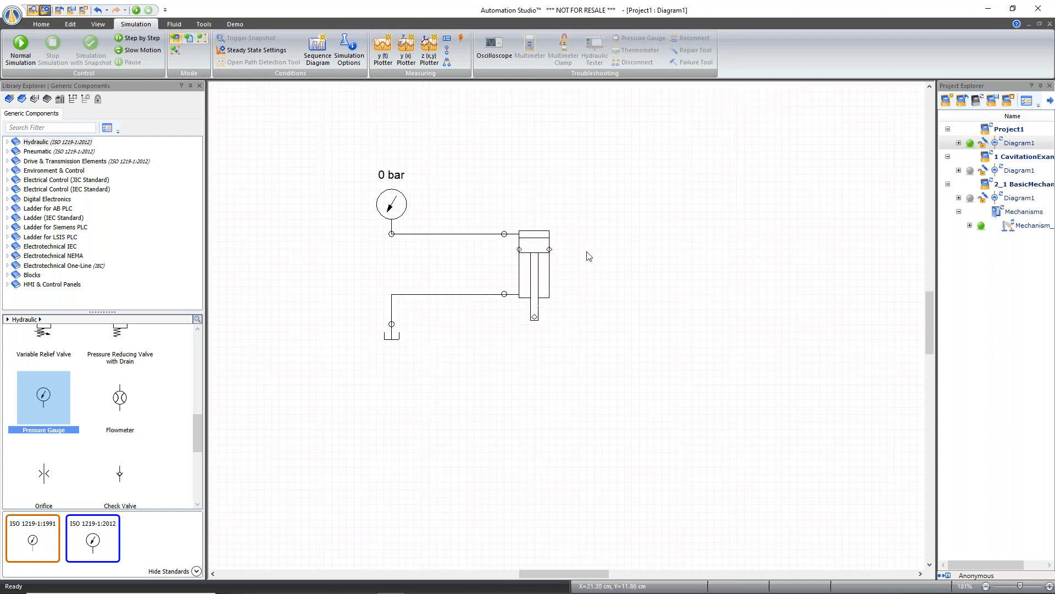
# - Set the double-acting cylinder's inclination to -90 deg in its component properties
pyautogui.doubleClick(544, 268)
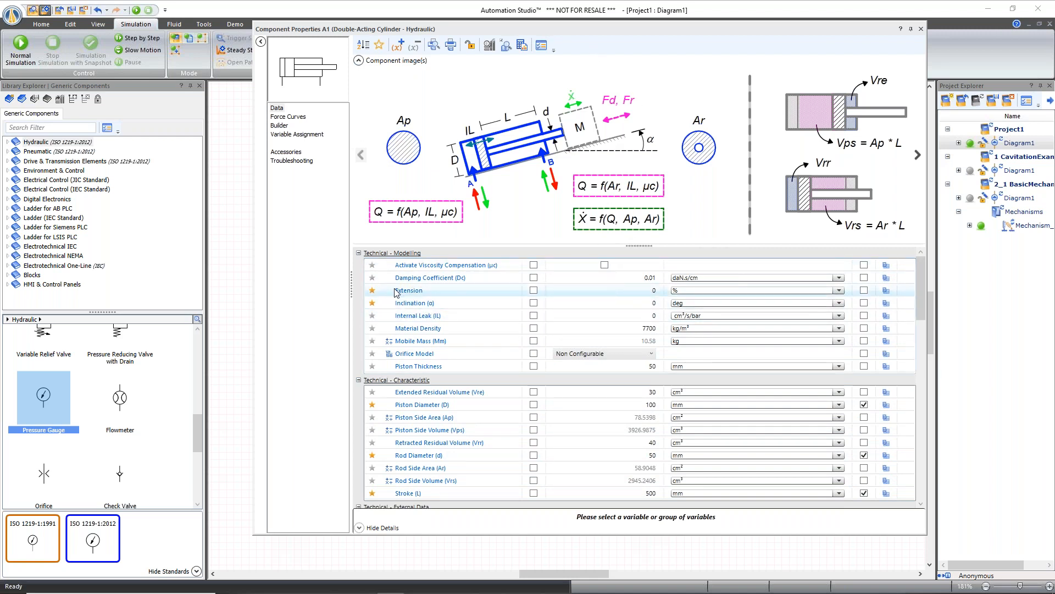
pyautogui.click(642, 301)
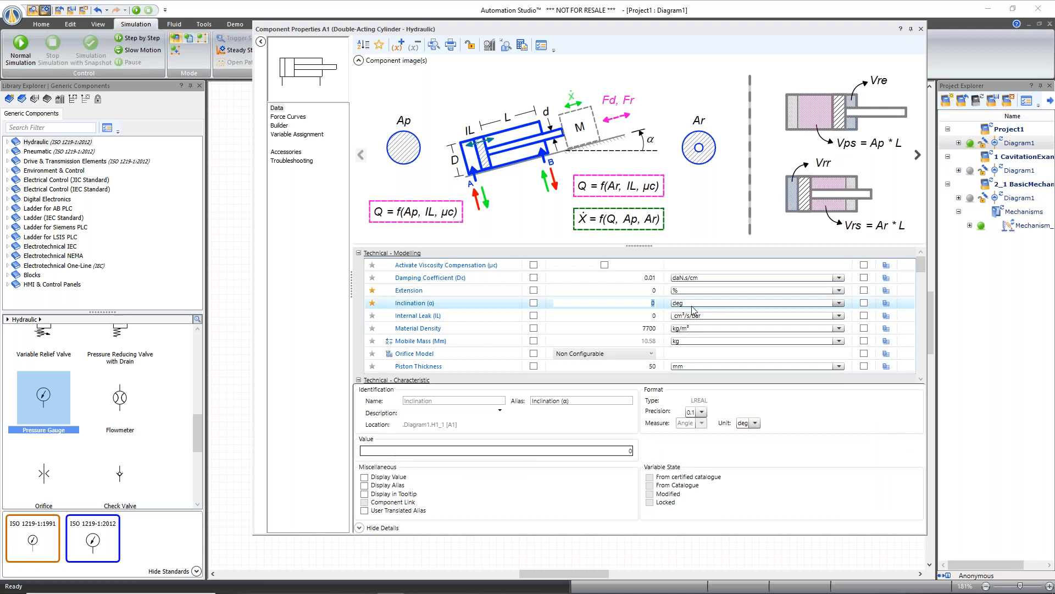
pyautogui.write('-90')
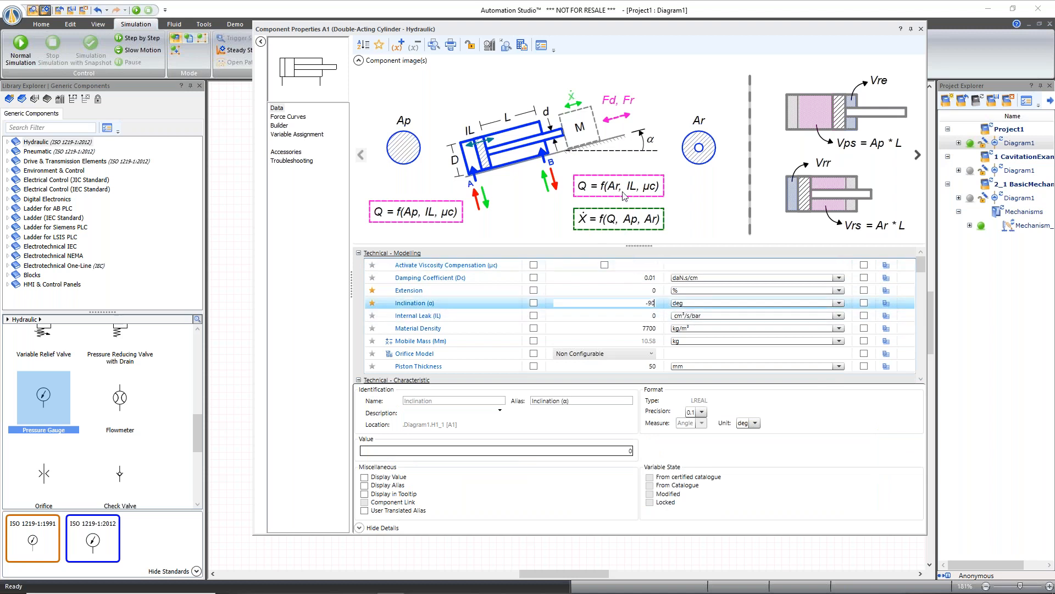
pyautogui.click(638, 315)
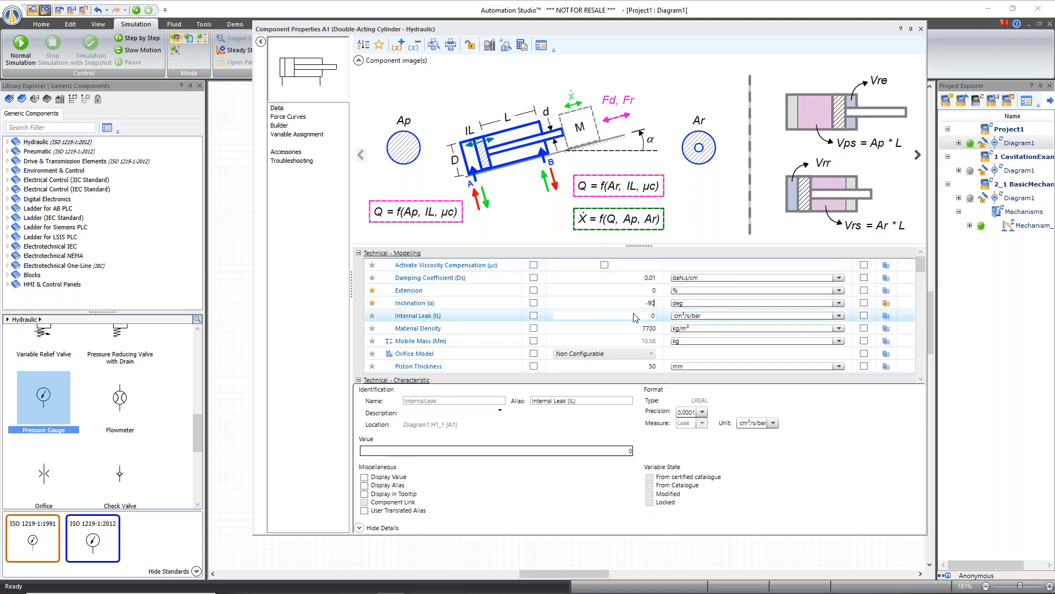
# - Set the cylinder's external load to 1000 kg and close its component properties
pyautogui.scroll(-1, 640, 316)
pyautogui.scroll(-3, 641, 316)
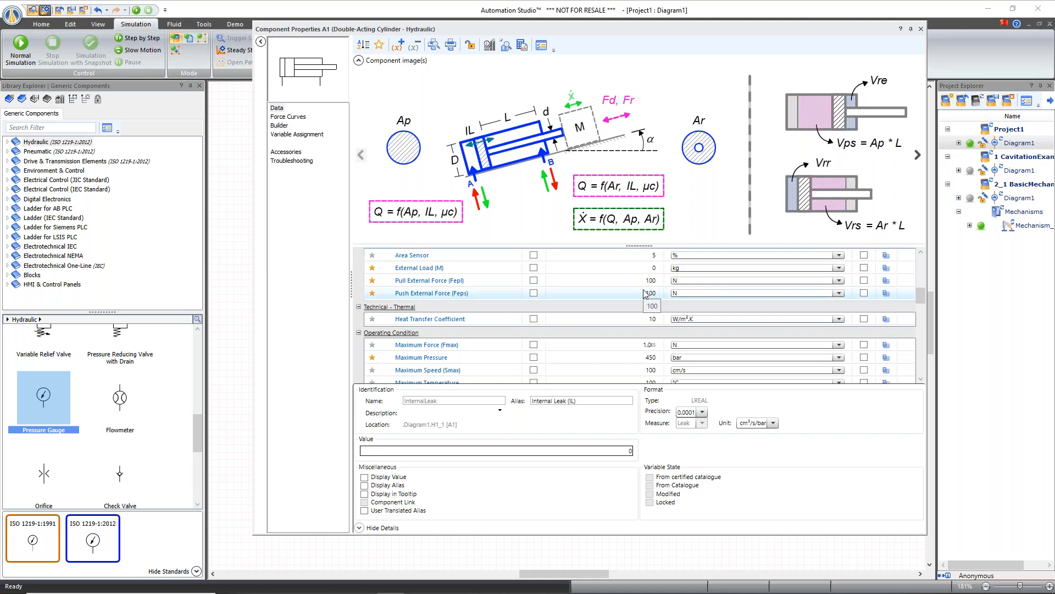
pyautogui.scroll(1, 645, 292)
pyautogui.click(645, 285)
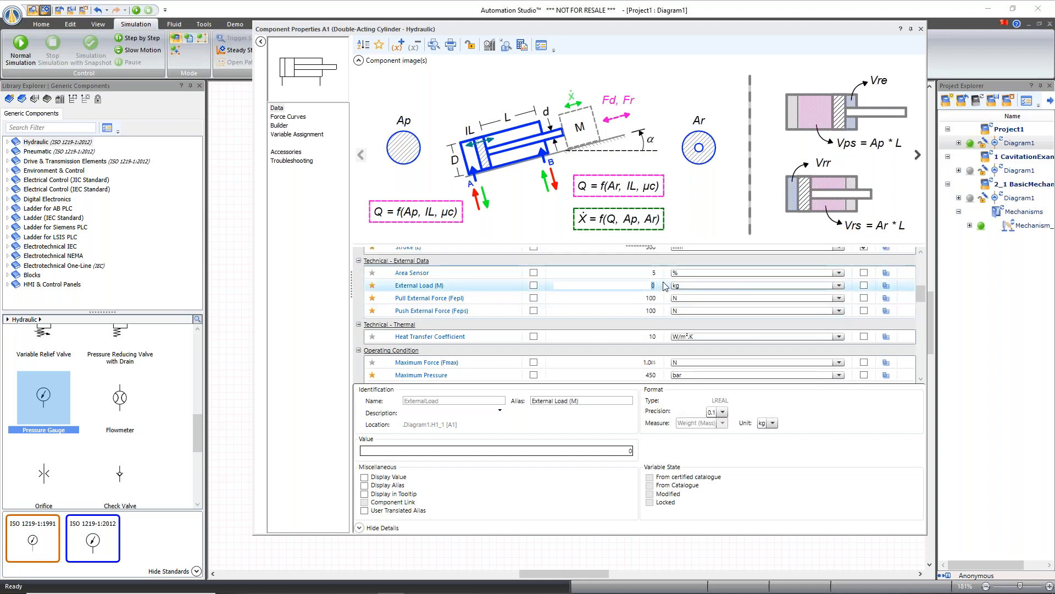
pyautogui.write('1000')
pyautogui.press('Return')
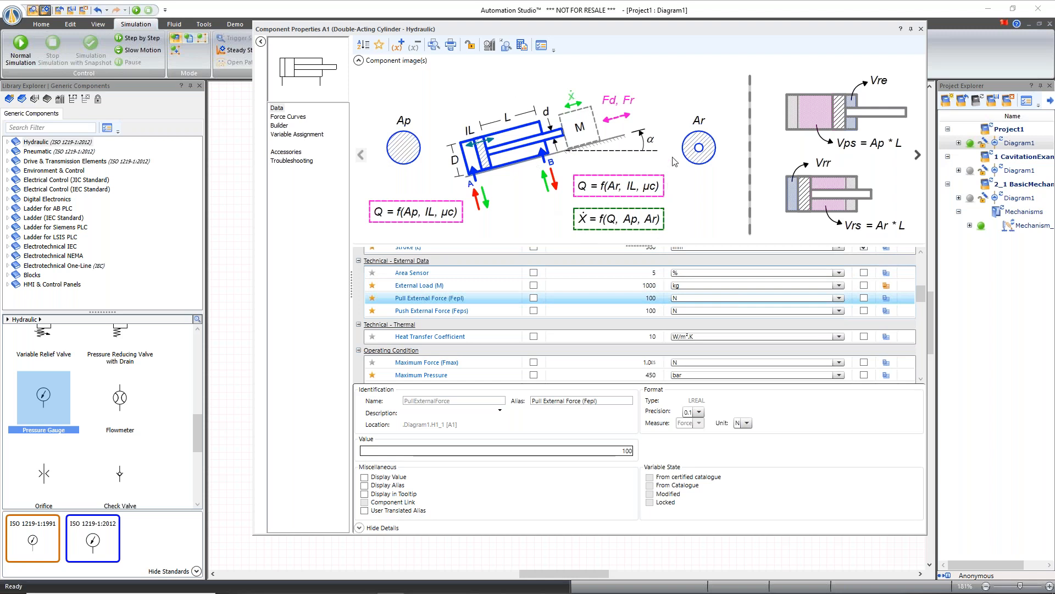
pyautogui.click(921, 29)
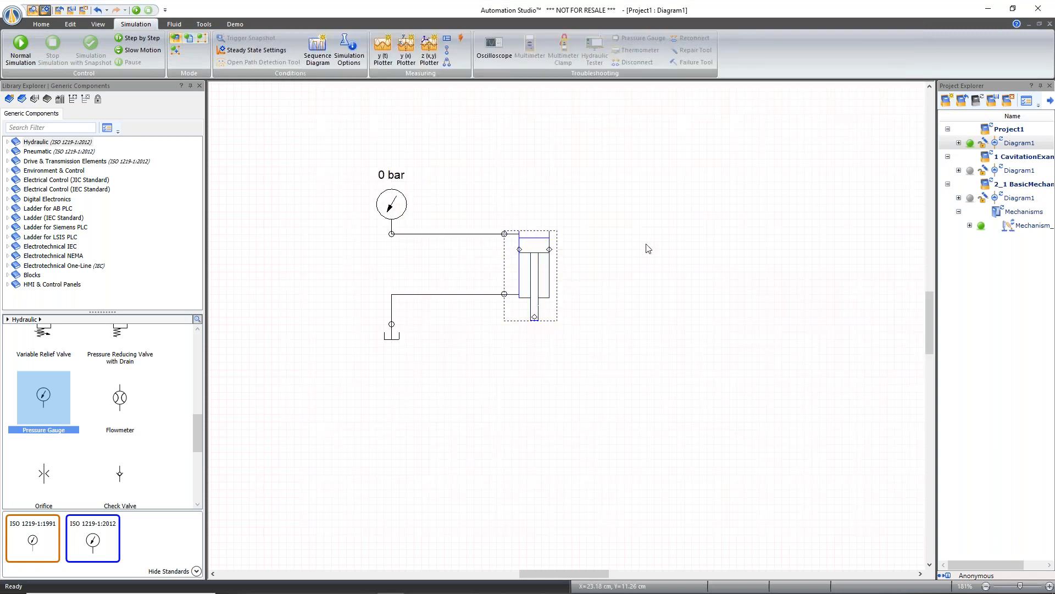
# - Run a normal simulation of the cylinder circuit, examine the gauge pressure and line colours, and stop the simulation
pyautogui.click(20, 46)
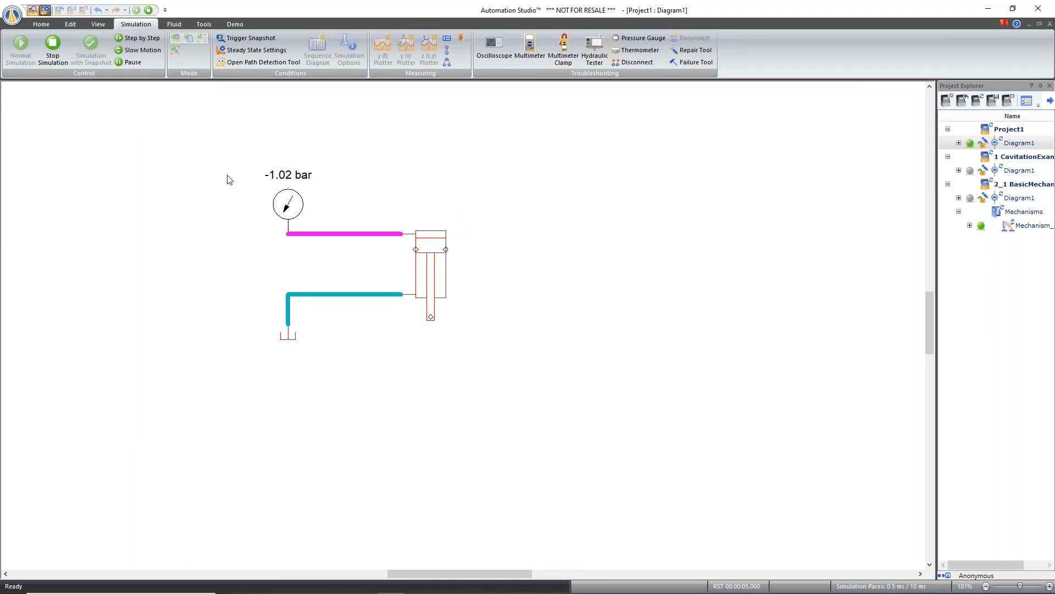
pyautogui.scroll(2, 223, 180)
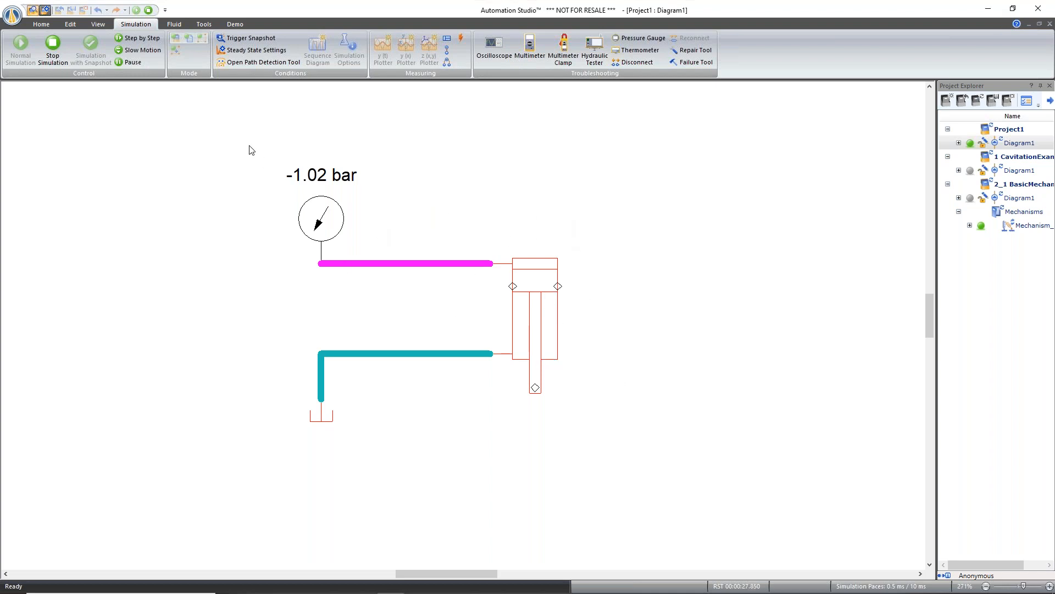
pyautogui.click(52, 45)
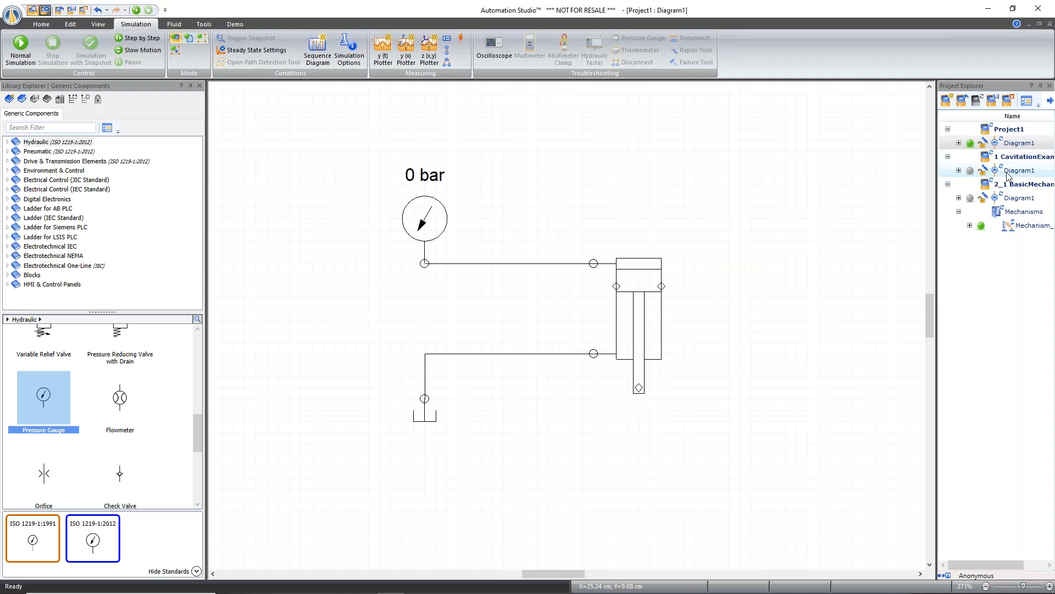
# - Open Diagram1 of the 1 CavitationExample project and start a normal simulation of its circuits
pyautogui.doubleClick(1017, 171)
pyautogui.moveTo(510, 573); pyautogui.dragTo(529, 573)
pyautogui.scroll(-1, 530, 551)
pyautogui.click(25, 48)
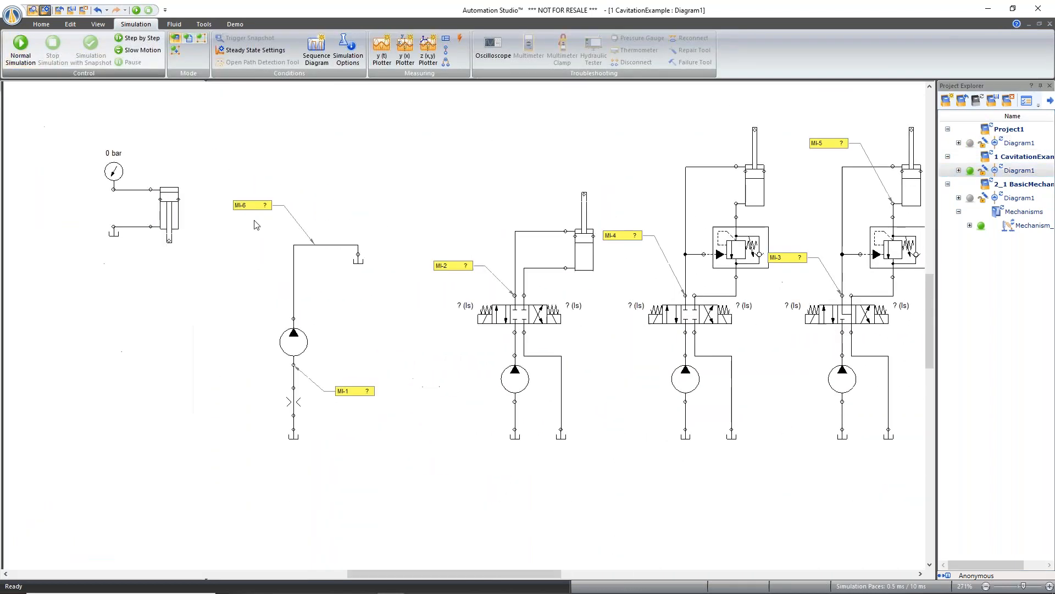
pyautogui.moveTo(507, 573); pyautogui.dragTo(523, 572)
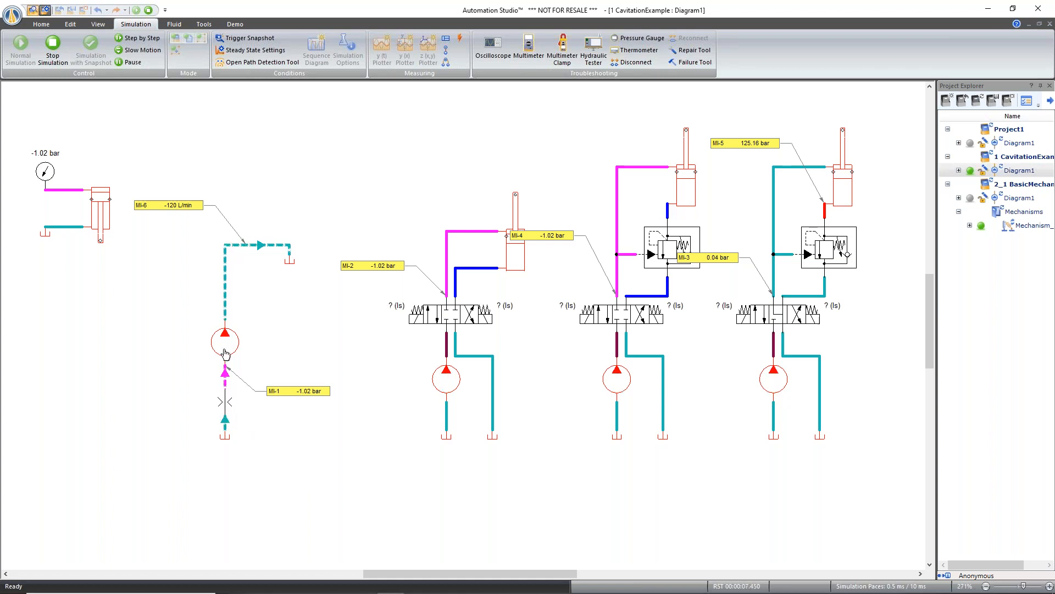
# - Set the internal diameter of the orifice below the single pump to 20 mm and examine the pump's inlet pressure
pyautogui.click(231, 403)
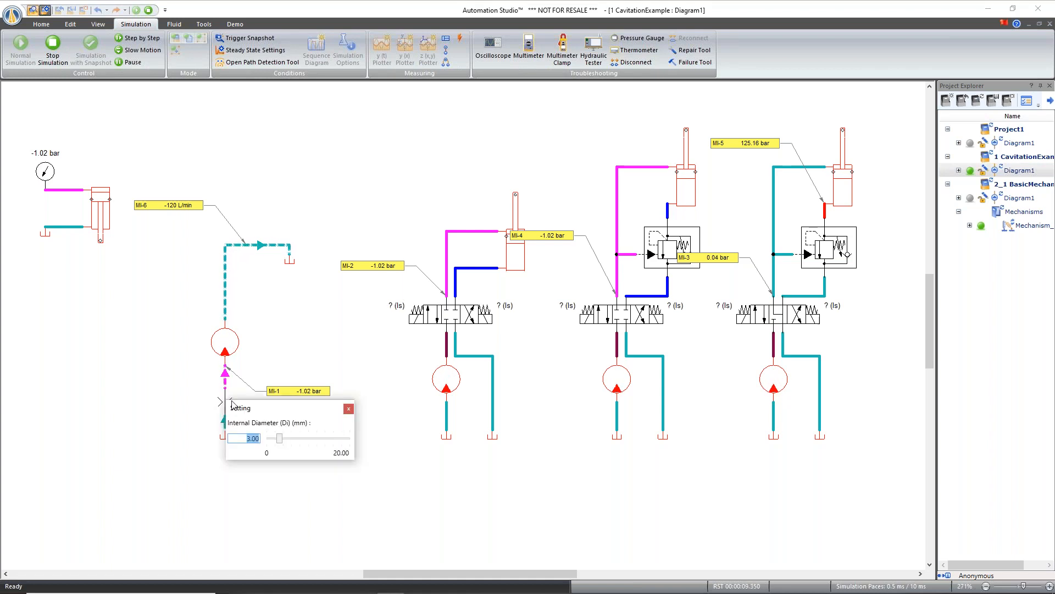
pyautogui.moveTo(231, 405); pyautogui.dragTo(155, 454)
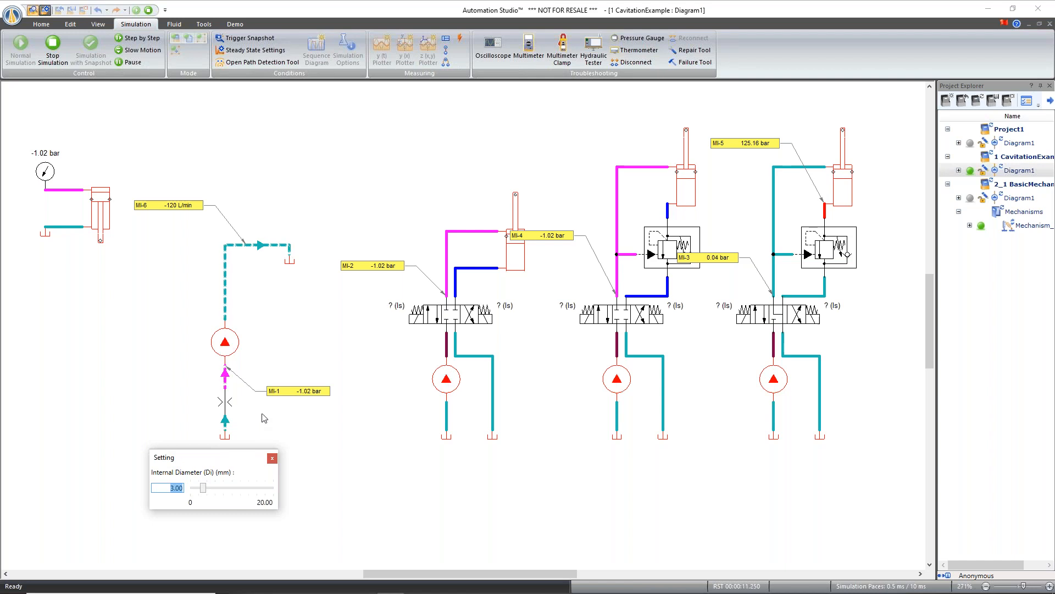
pyautogui.moveTo(203, 488); pyautogui.dragTo(294, 490)
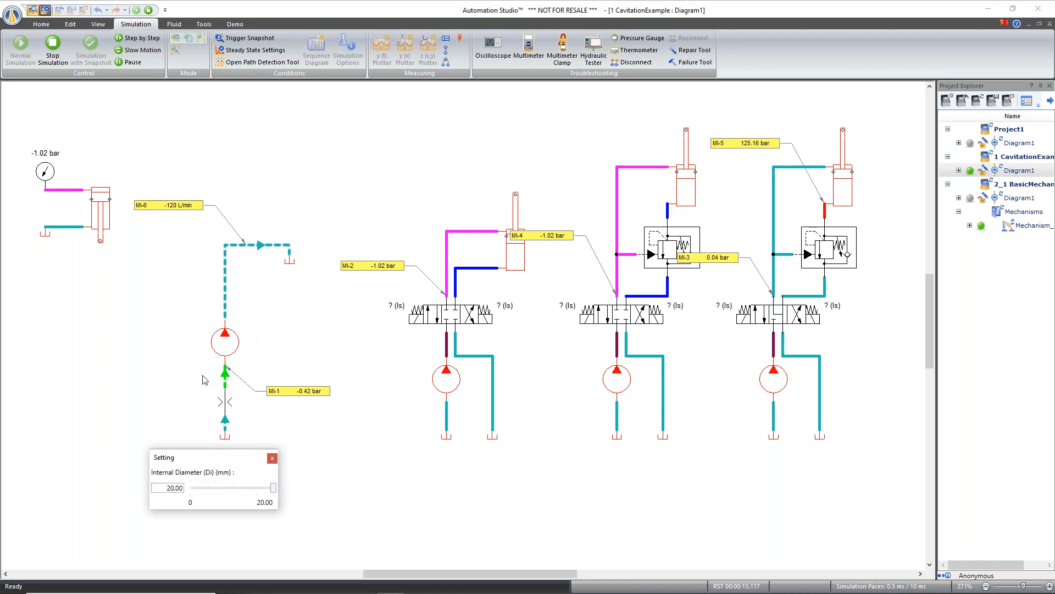
pyautogui.scroll(2, 203, 385)
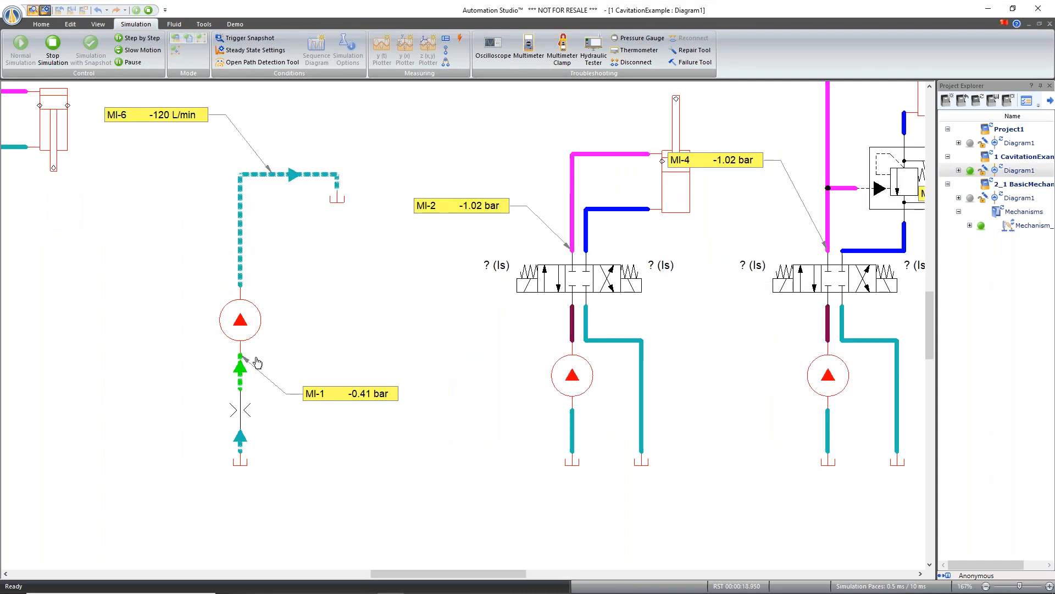
# - Reduce the internal diameter of the orifice below the single pump and close its setting
pyautogui.click(243, 389)
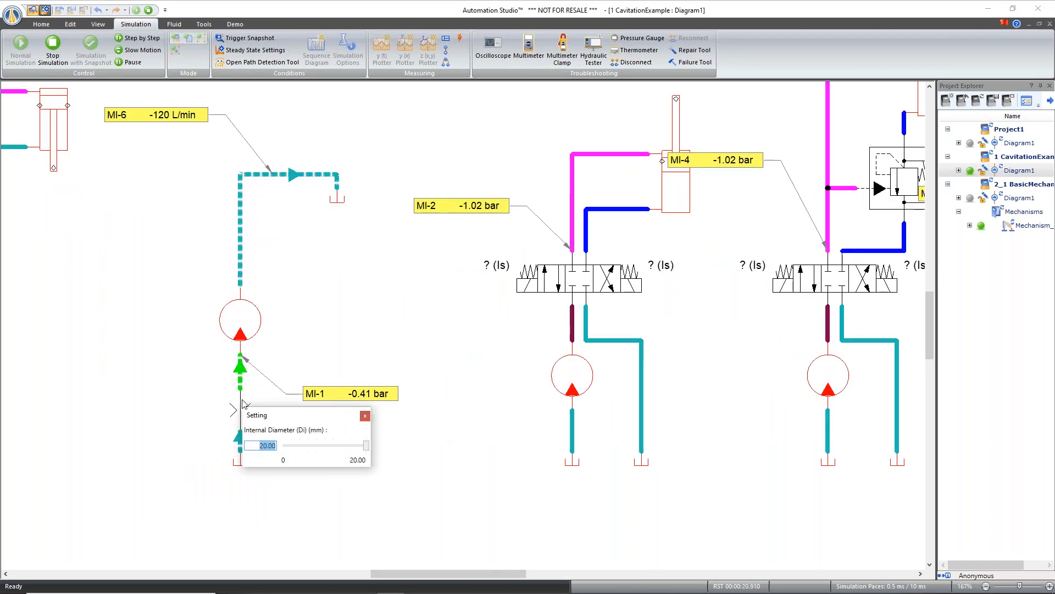
pyautogui.moveTo(366, 445); pyautogui.dragTo(452, 430)
pyautogui.click(500, 426)
# - Examine the pressures across the directional valve and cylinder circuits, and stop the simulation
pyautogui.moveTo(504, 574); pyautogui.dragTo(568, 566)
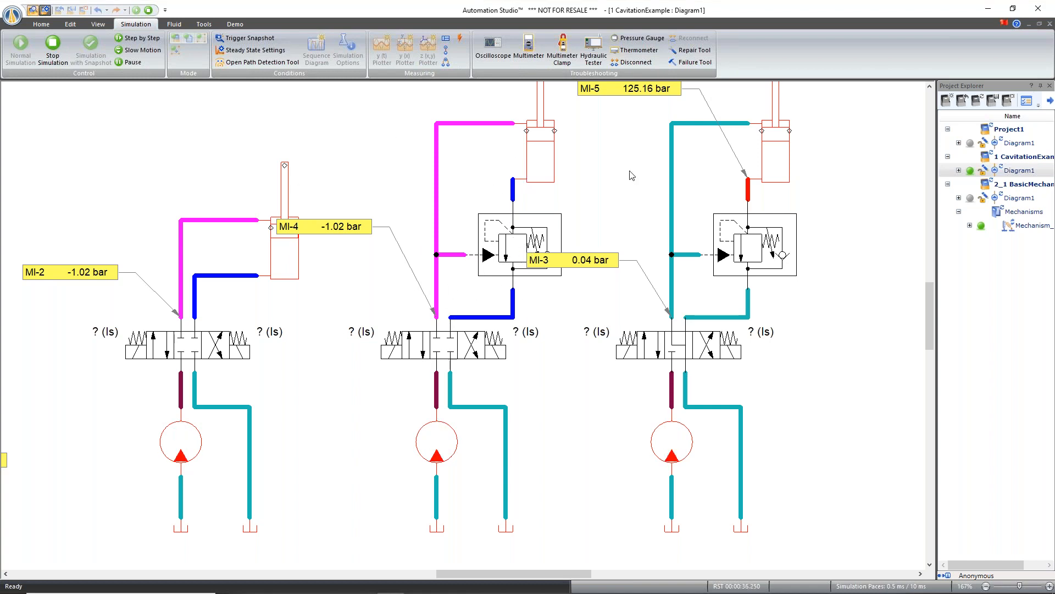
pyautogui.scroll(-2, 632, 176)
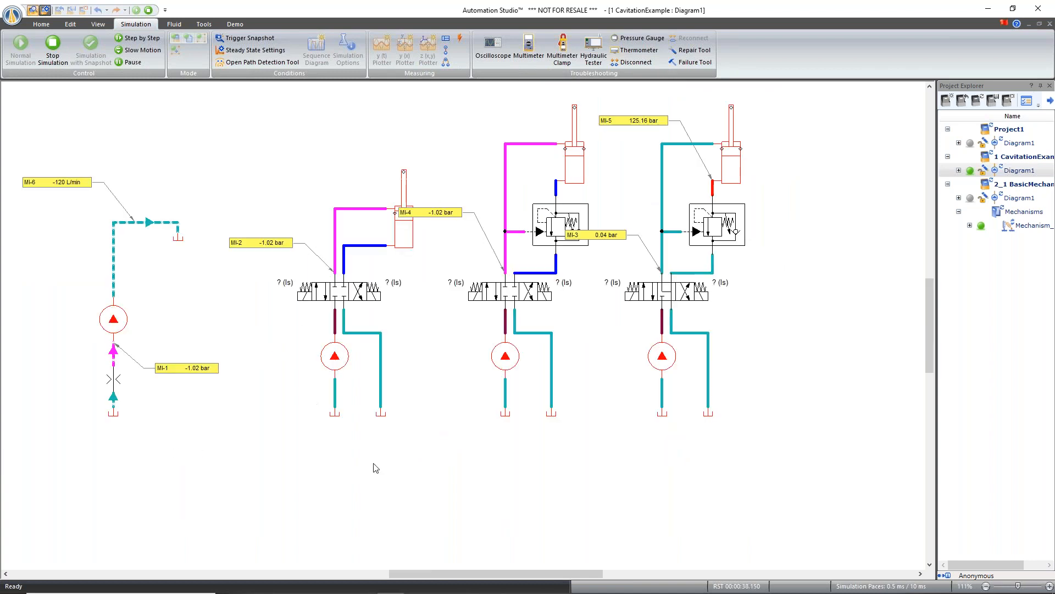
pyautogui.moveTo(466, 574); pyautogui.dragTo(416, 573)
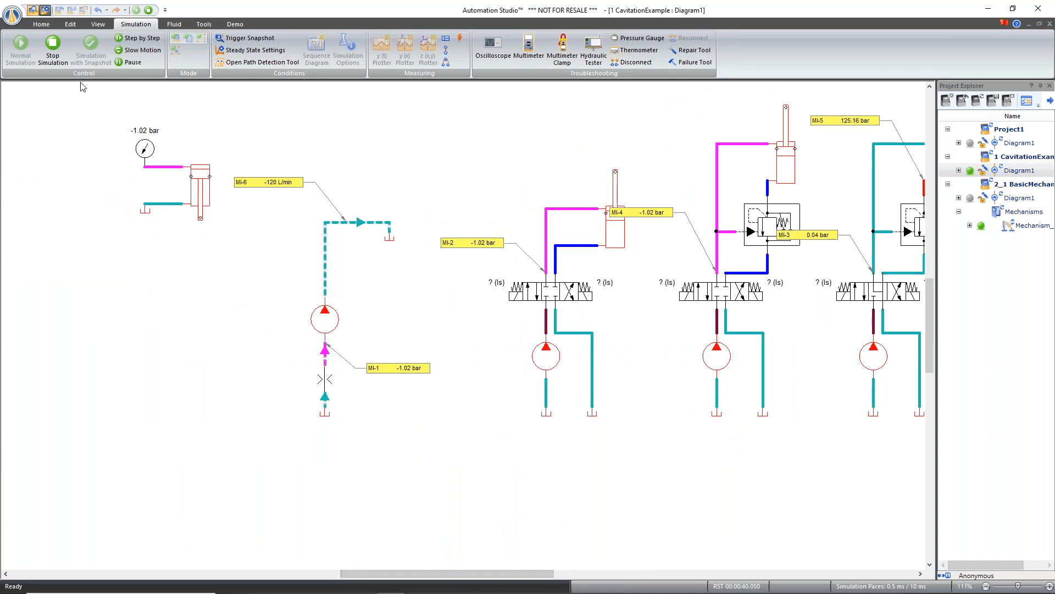
pyautogui.click(55, 52)
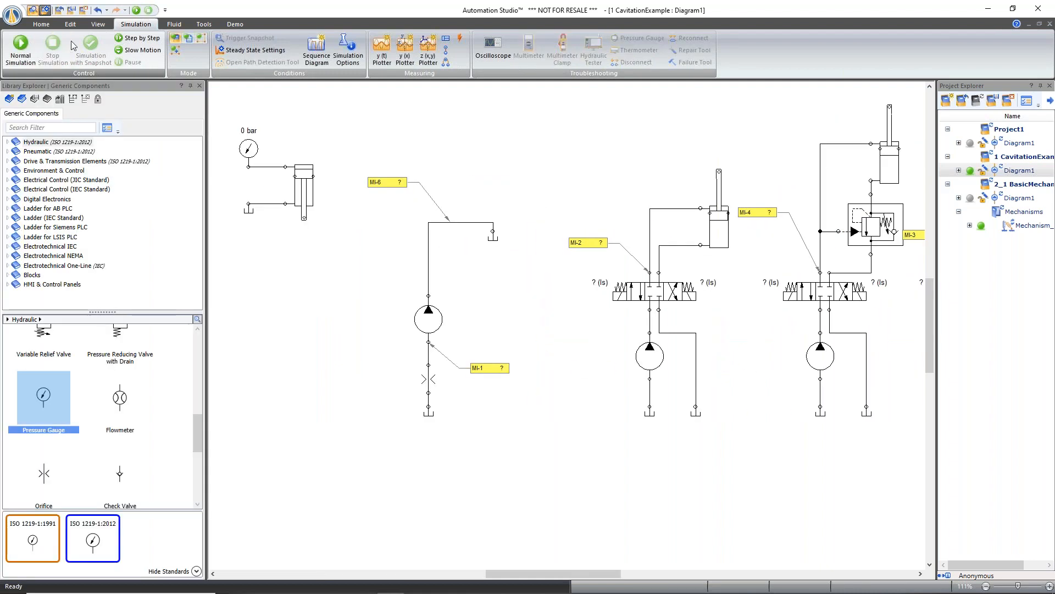
# - Enable the Cavitation option for fluid simulation in the CavitationExample project's simulation options and save the change
pyautogui.click(175, 24)
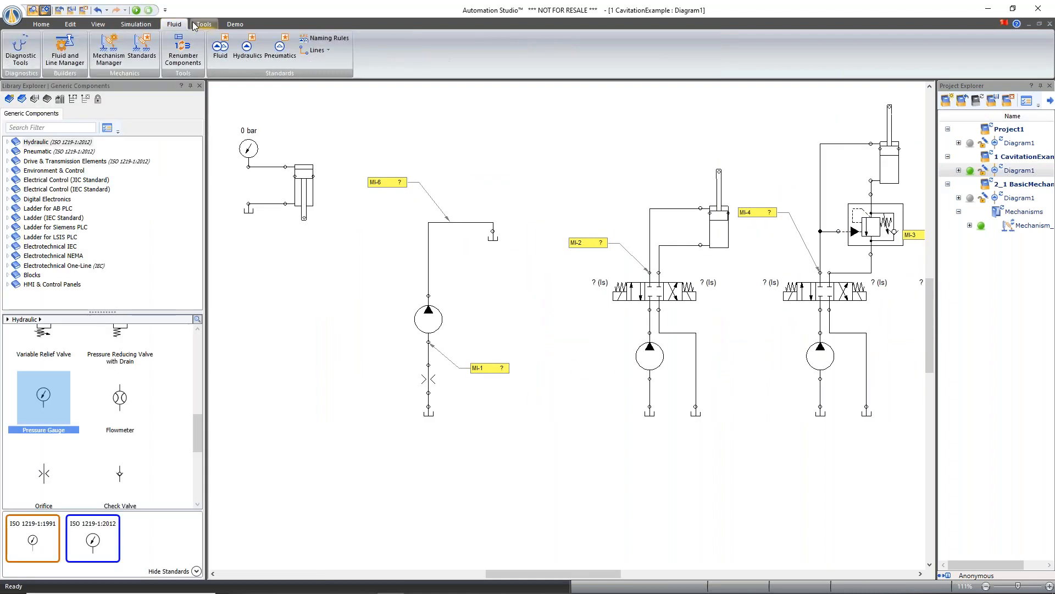
pyautogui.click(136, 24)
pyautogui.click(348, 54)
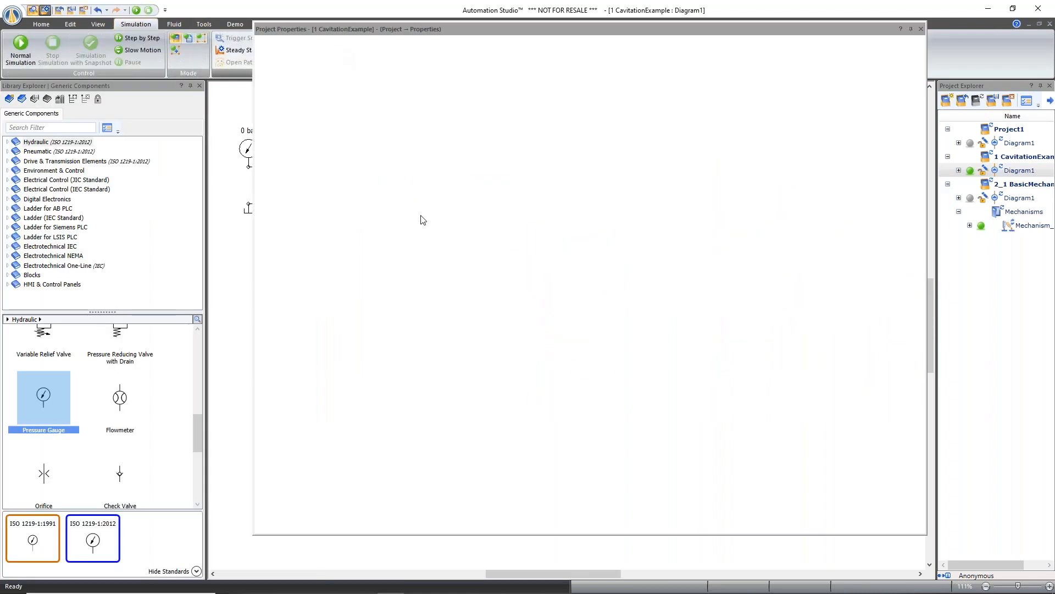
pyautogui.moveTo(497, 31)
pyautogui.mouseDown()
pyautogui.moveTo(607, 45)
pyautogui.moveTo(480, 38)
pyautogui.moveTo(503, 41)
pyautogui.mouseUp()
pyautogui.click(291, 427)
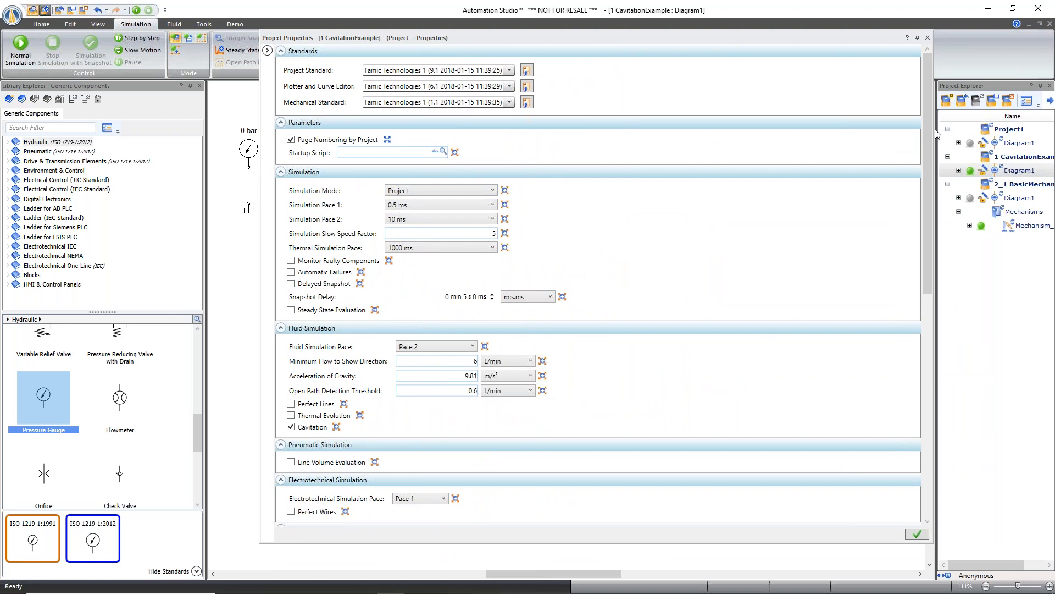
pyautogui.moveTo(937, 129); pyautogui.dragTo(896, 129)
pyautogui.moveTo(802, 41); pyautogui.dragTo(558, 59)
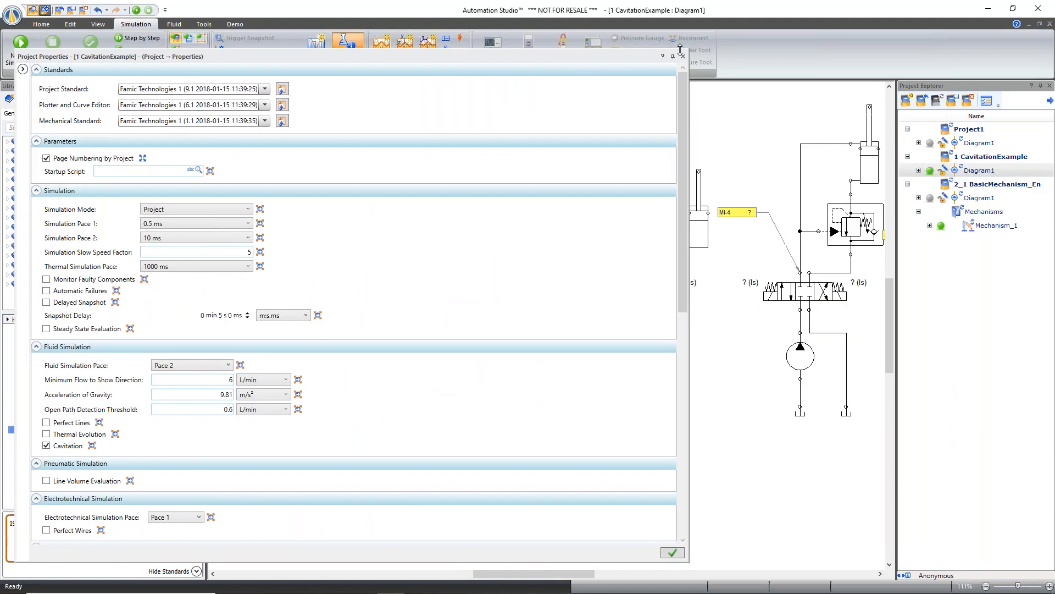
pyautogui.click(683, 56)
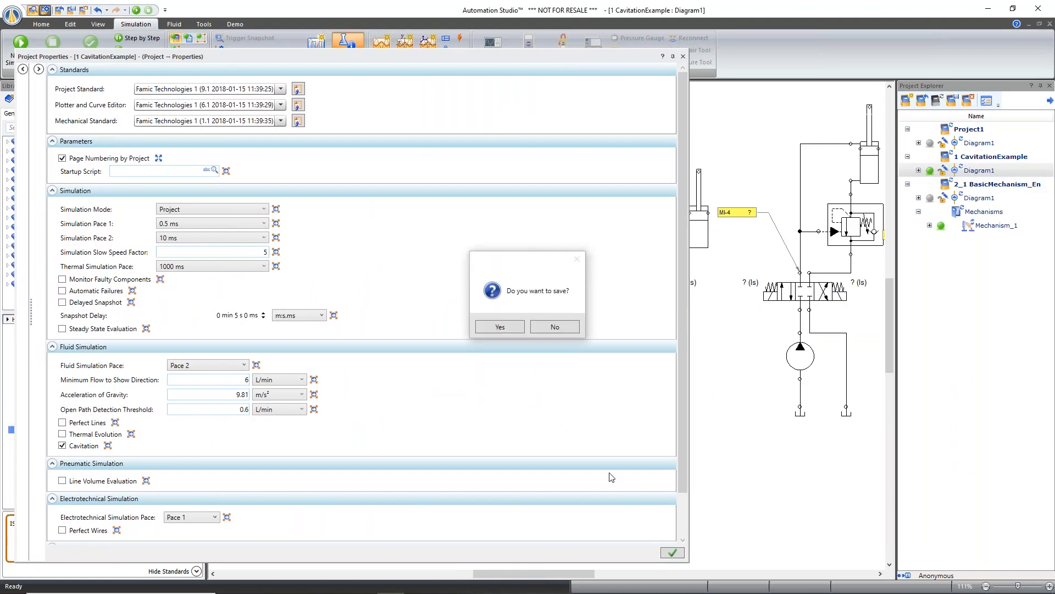
pyautogui.click(500, 328)
# - Run a normal simulation with cavitation enabled, compare pressures and line colours across all circuits, and stop the simulation
pyautogui.moveTo(560, 574)
pyautogui.mouseDown()
pyautogui.moveTo(591, 573)
pyautogui.moveTo(556, 573)
pyautogui.mouseUp()
pyautogui.click(20, 49)
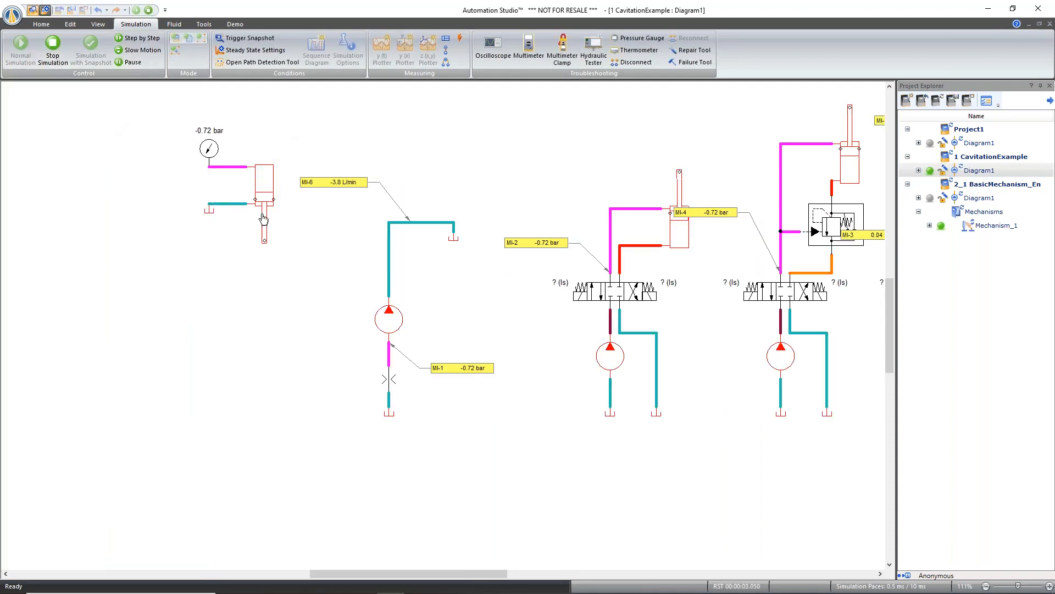
pyautogui.scroll(2, 365, 302)
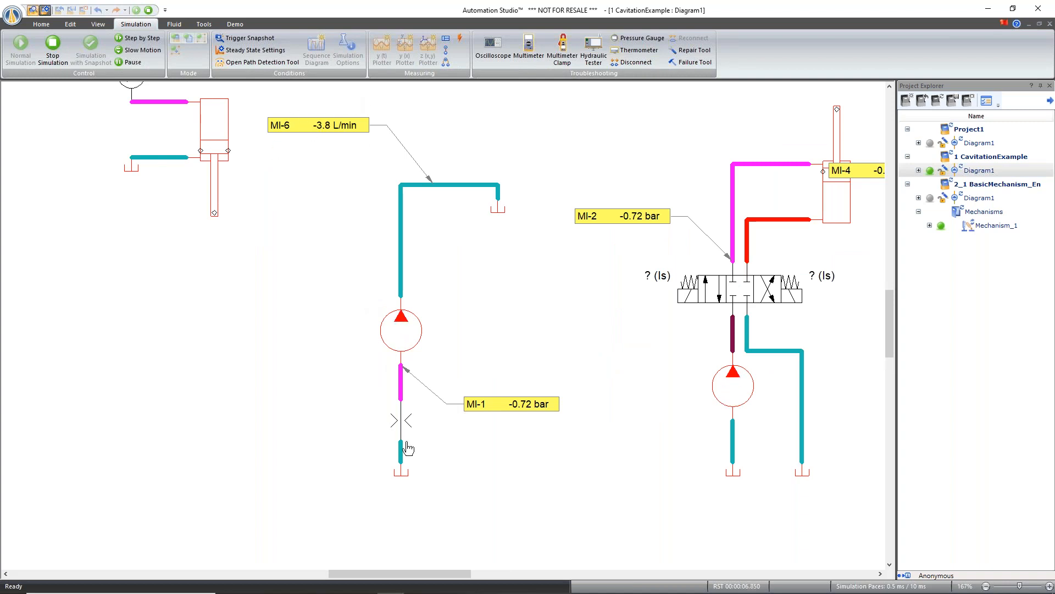
pyautogui.moveTo(446, 573); pyautogui.dragTo(551, 543)
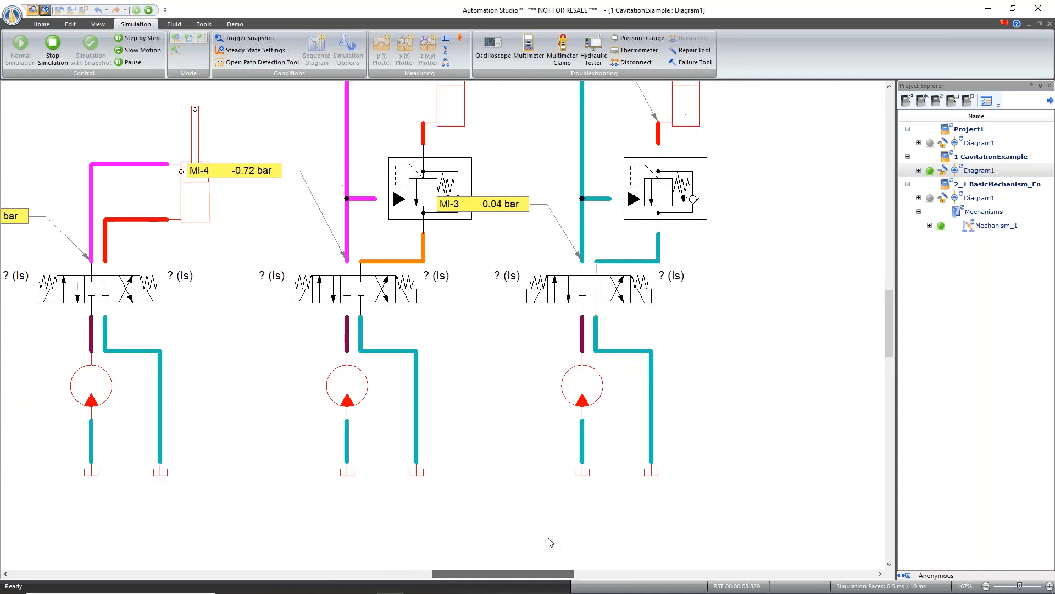
pyautogui.scroll(2, 555, 528)
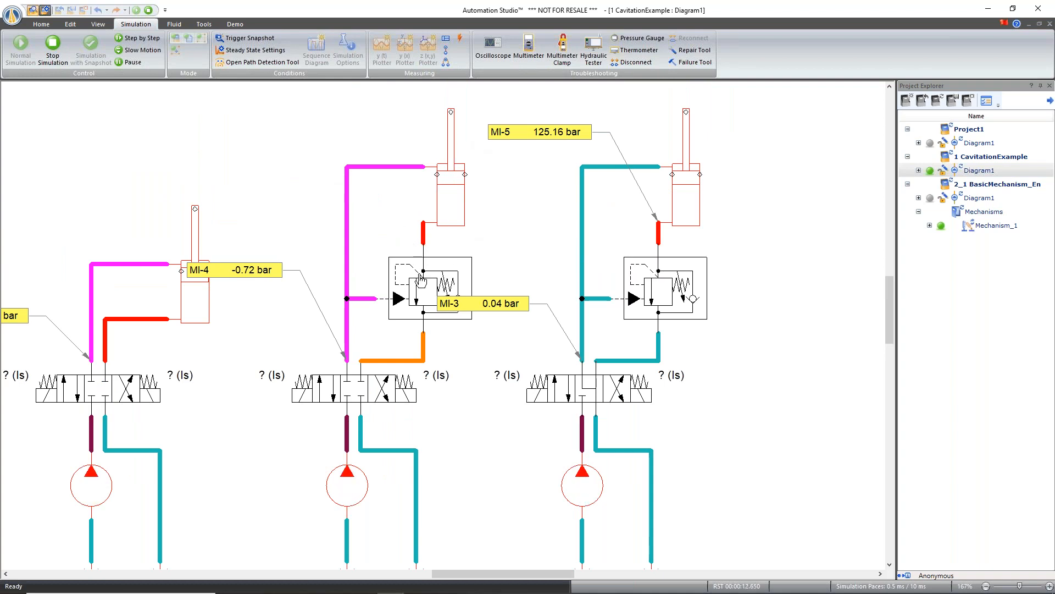
pyautogui.scroll(-4, 355, 281)
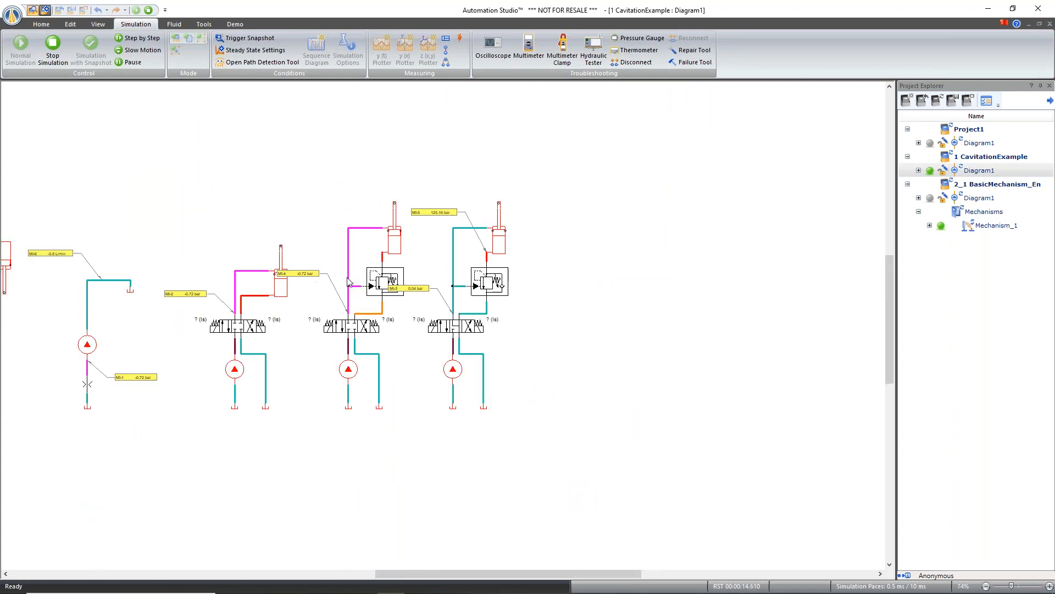
pyautogui.moveTo(470, 569); pyautogui.dragTo(407, 571)
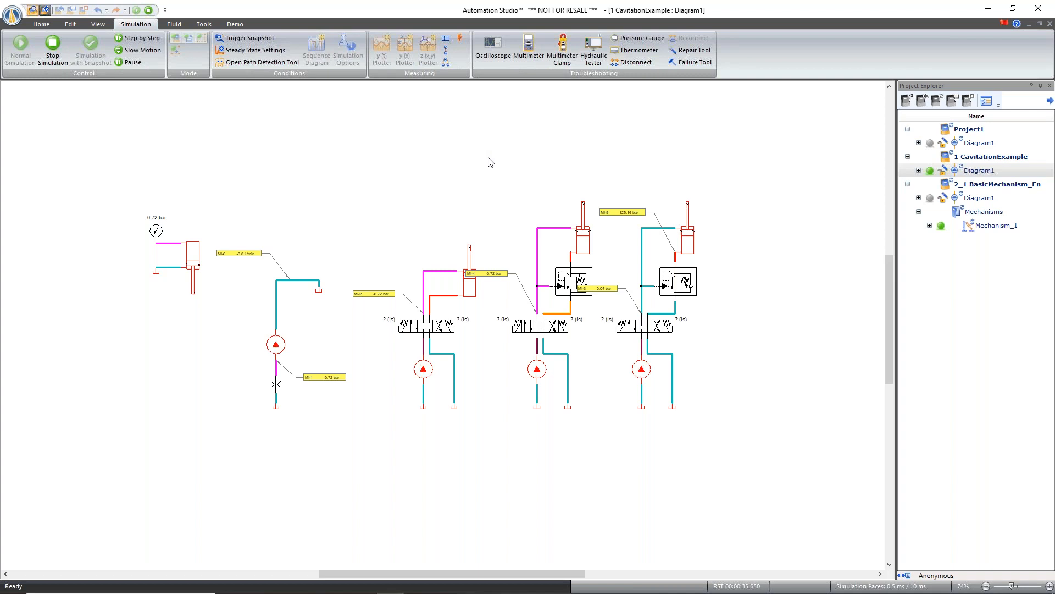
pyautogui.click(53, 44)
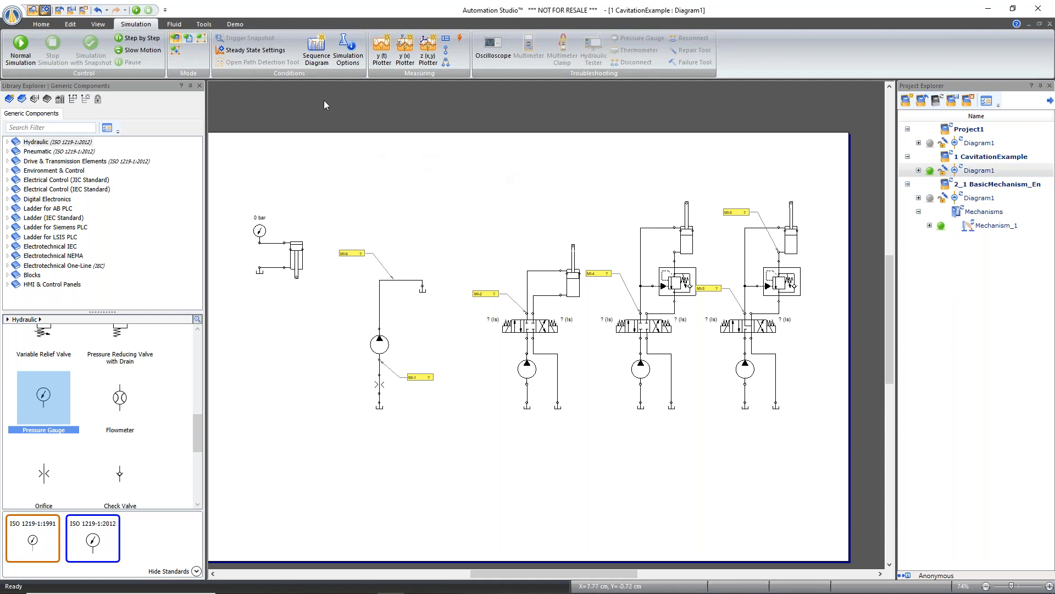
# - Review the default Tellus S-32 hydraulic fluid's technical characteristics in the Fluid and Line Manager and close it
pyautogui.click(174, 24)
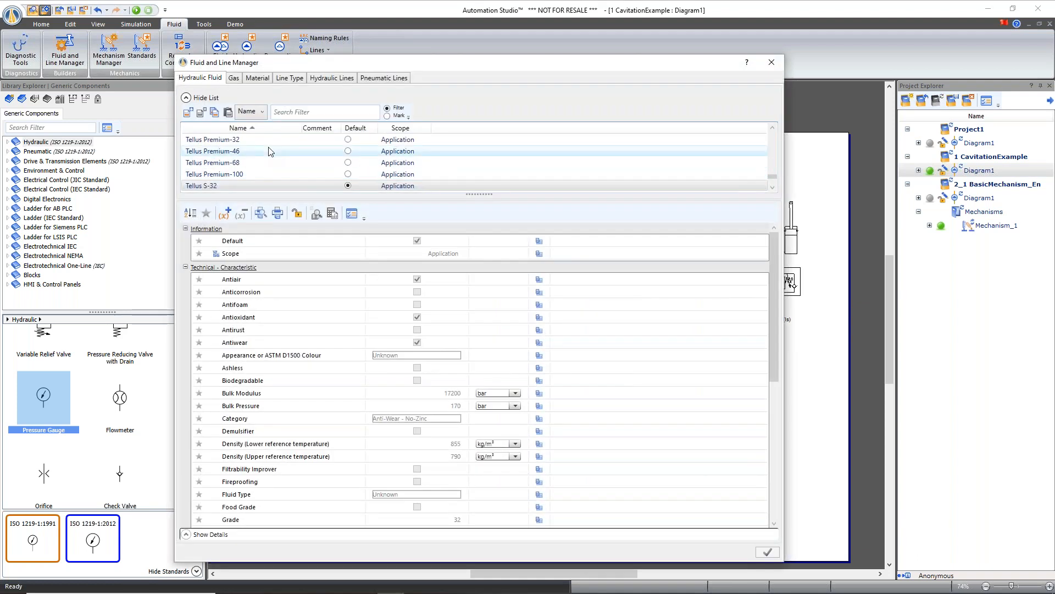
pyautogui.scroll(3, 308, 165)
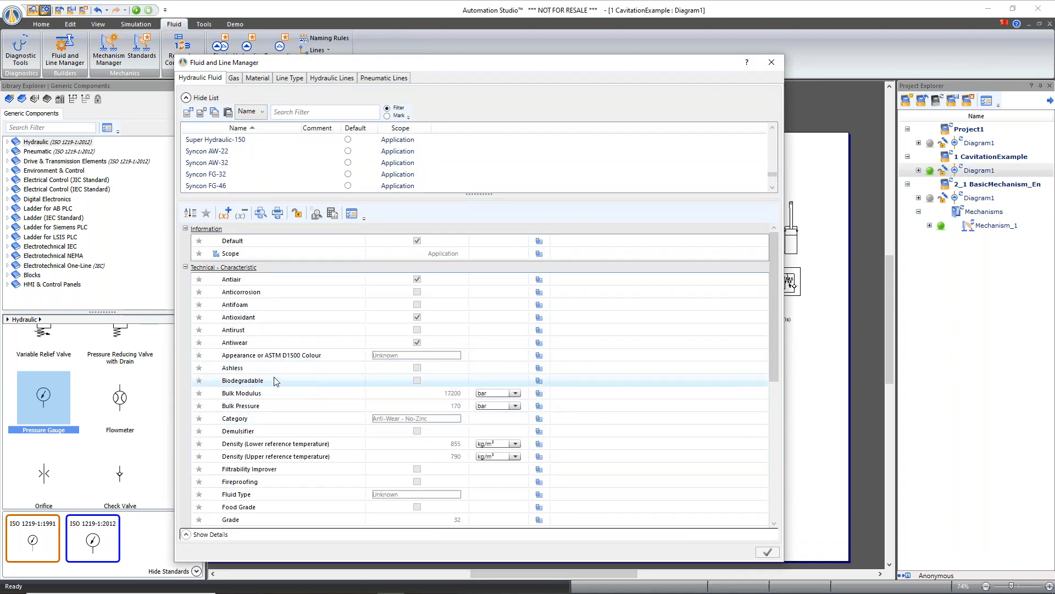
pyautogui.moveTo(283, 406)
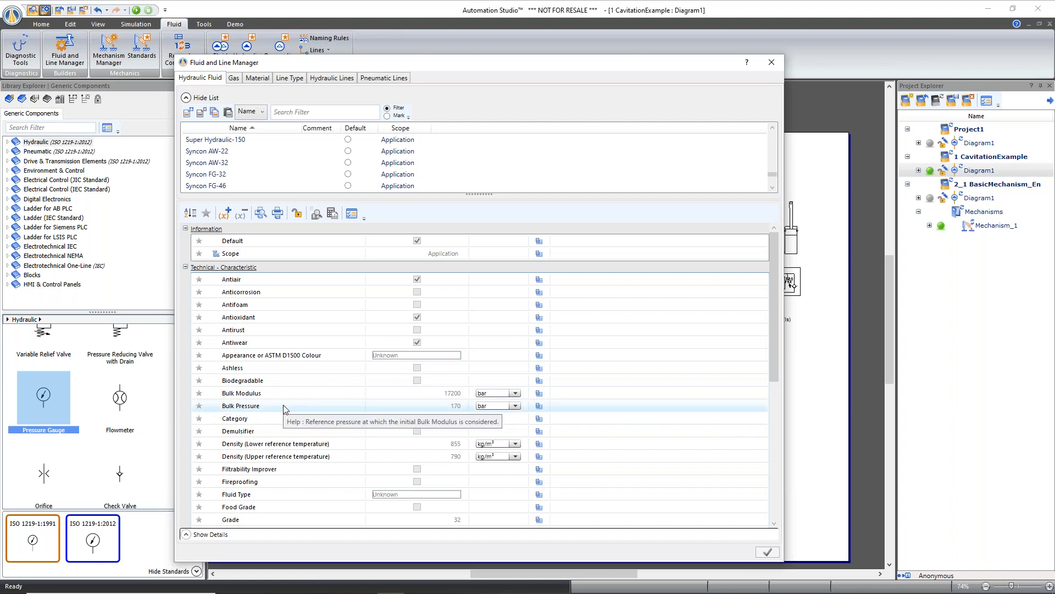
pyautogui.scroll(-2, 283, 406)
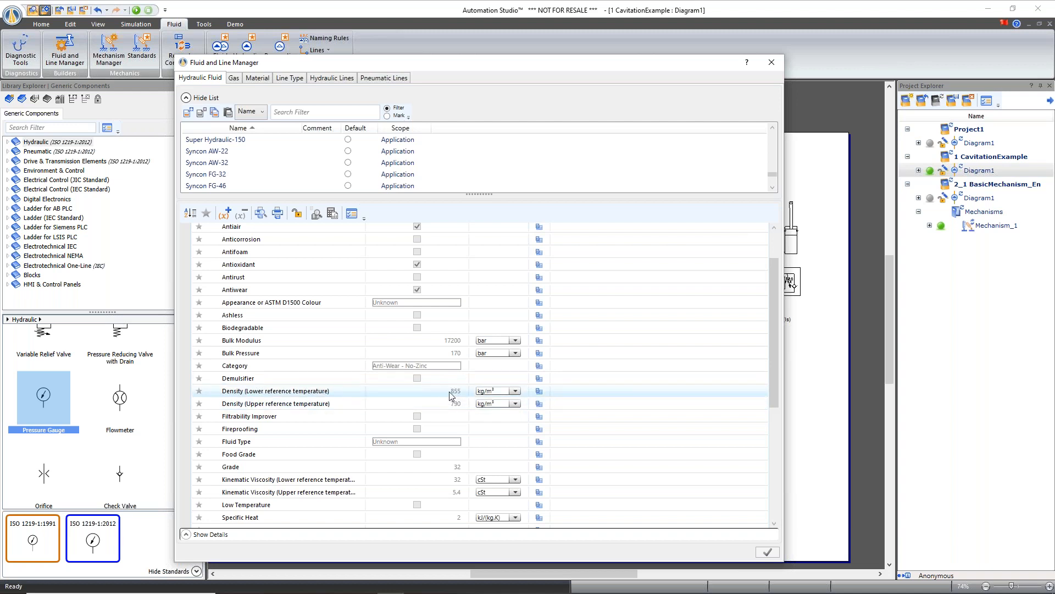
pyautogui.scroll(-2, 449, 391)
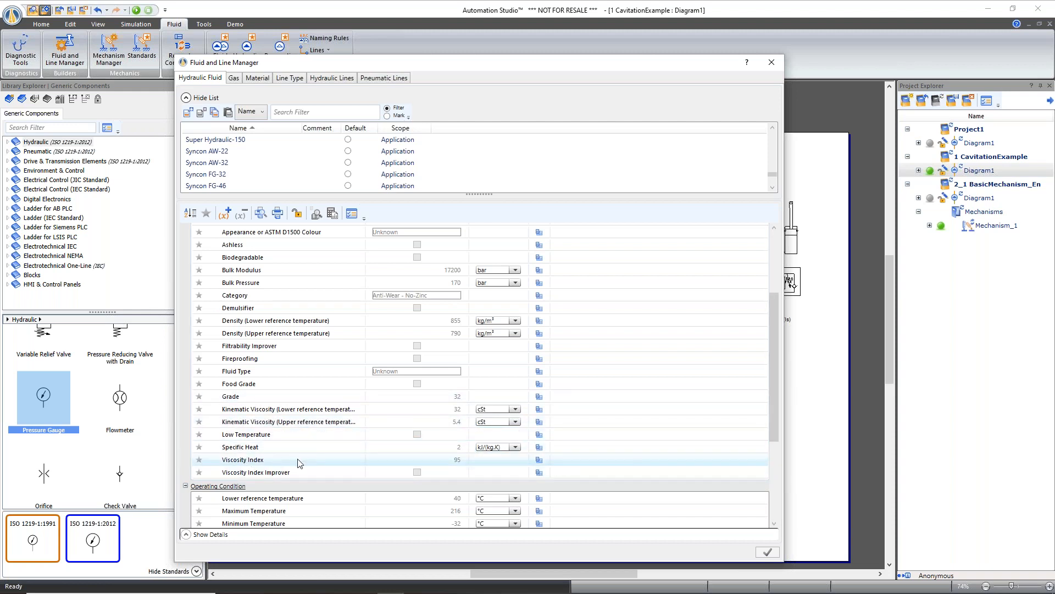
pyautogui.scroll(3, 497, 442)
pyautogui.scroll(-3, 519, 261)
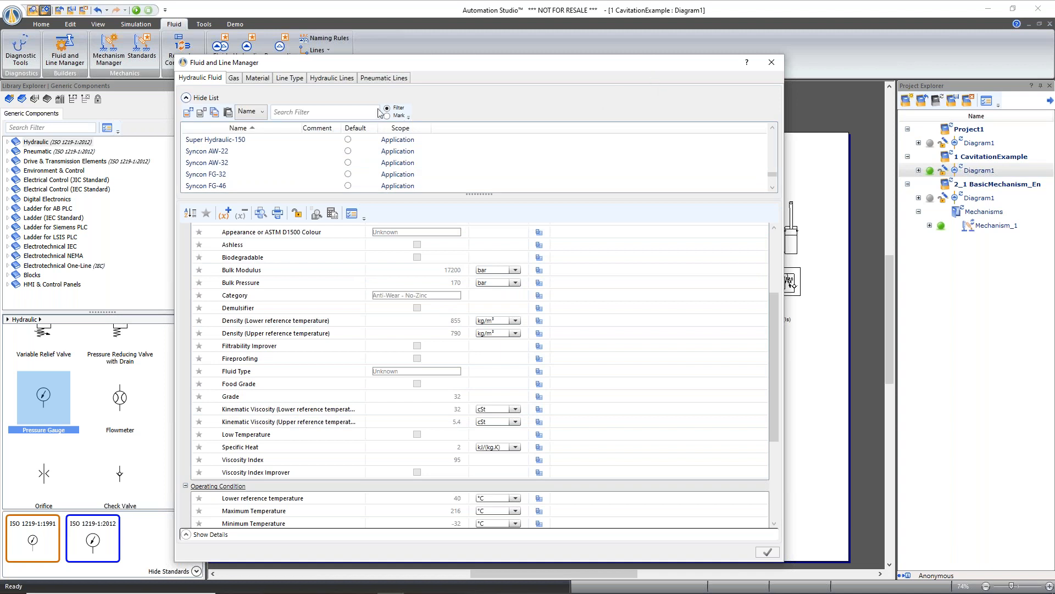
pyautogui.click(771, 62)
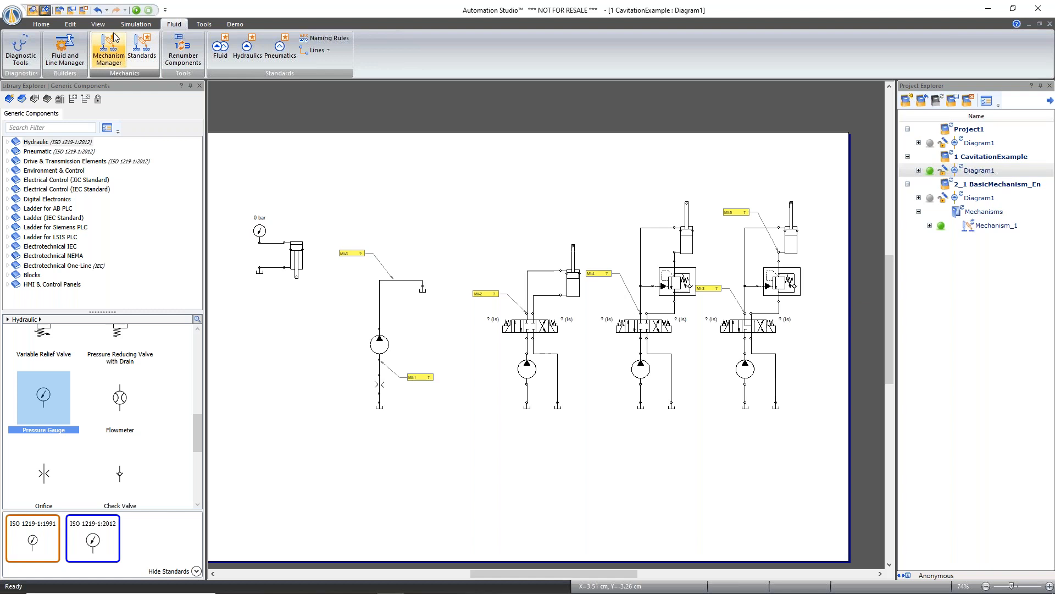
# - Review the hydraulic installation's fluid type, atmospheric pressure and absolute vapor pressure in the Functional Group Manager and close it
pyautogui.click(98, 25)
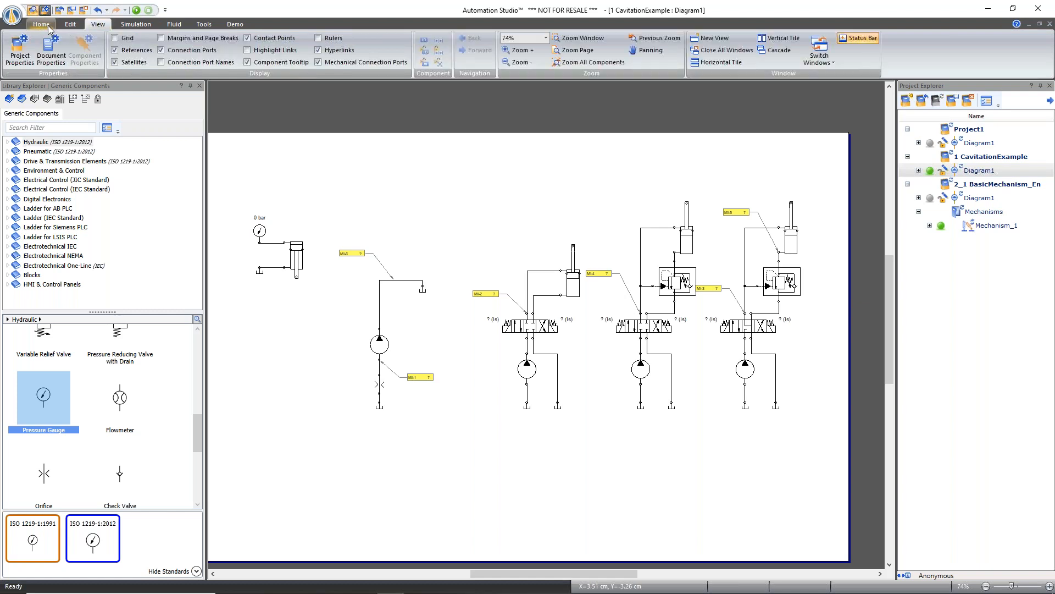
pyautogui.click(65, 26)
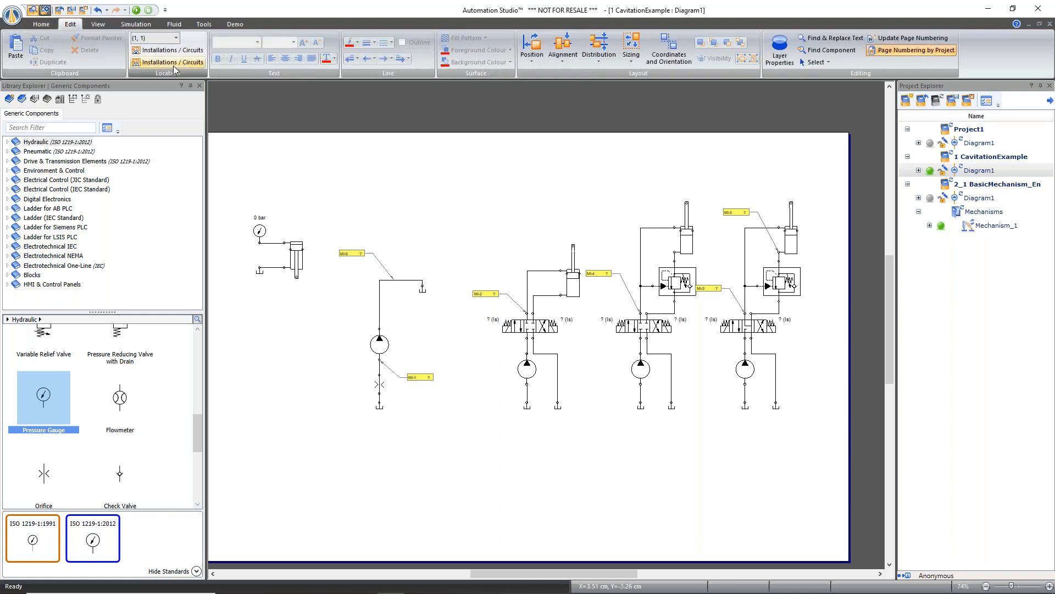
pyautogui.click(166, 50)
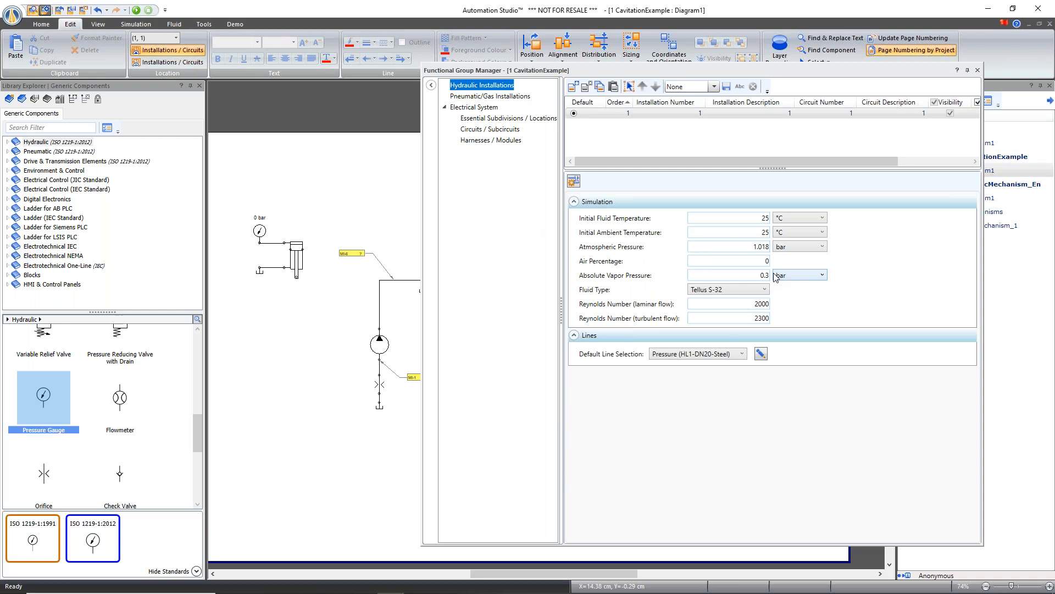
pyautogui.click(977, 69)
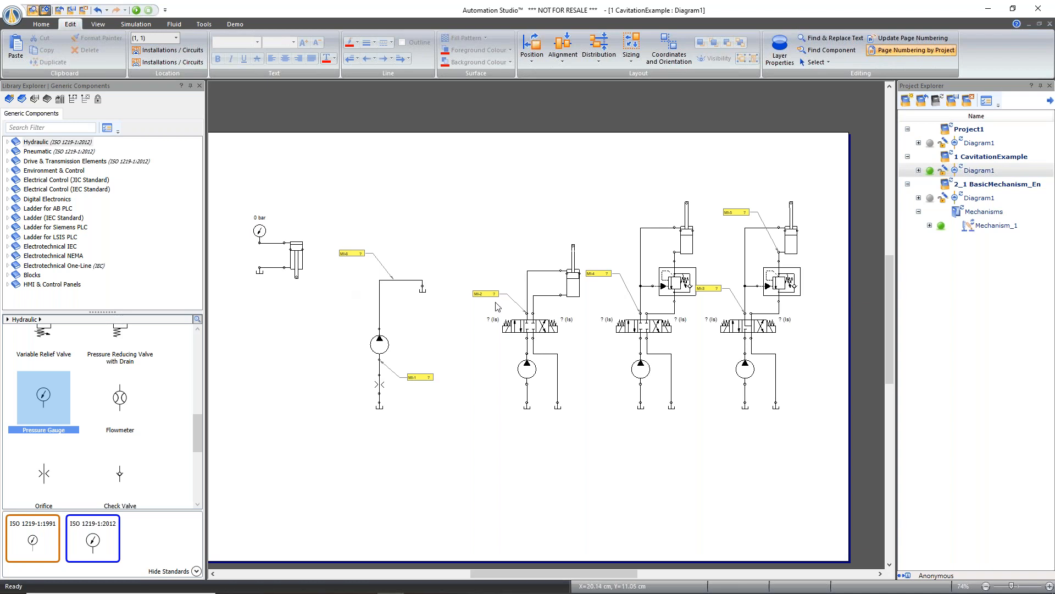
# - Switch to the PowerPoint presentation to review the agenda slide, and return to Automation Studio
pyautogui.moveTo(499, 592)
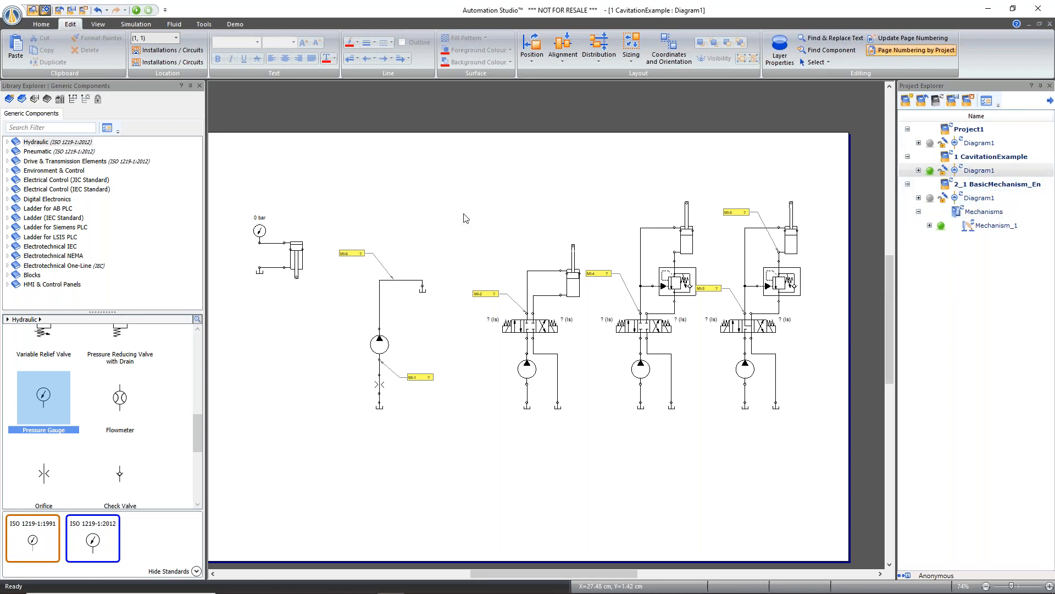
pyautogui.moveTo(401, 588)
pyautogui.click(445, 583)
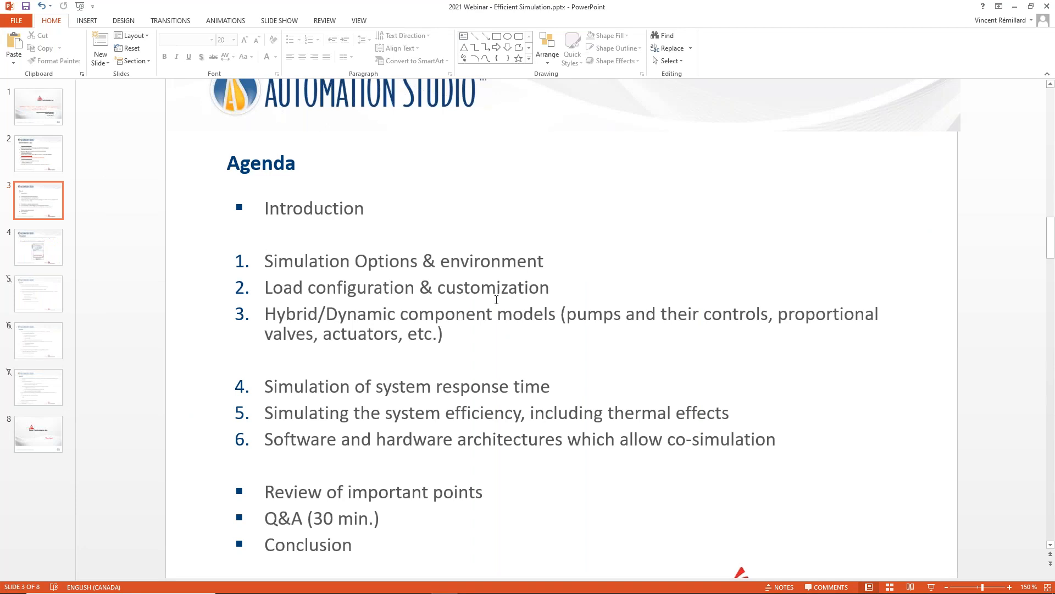
pyautogui.click(1013, 11)
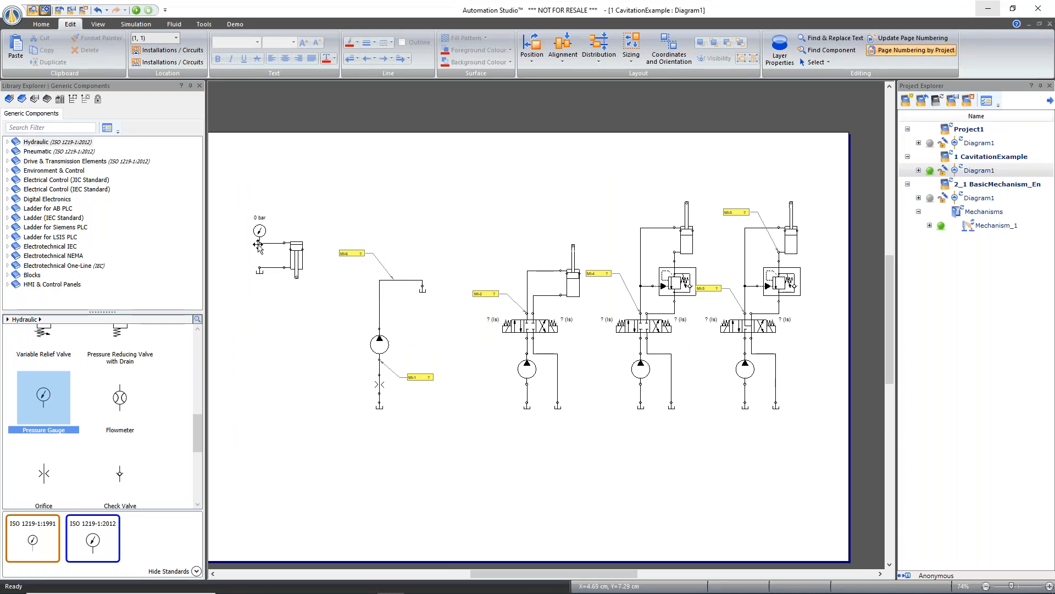
# - Open Diagram1 of the 2_1 BasicMechanism_En project and bring the cylinder and motor circuits into view
pyautogui.moveTo(295, 264)
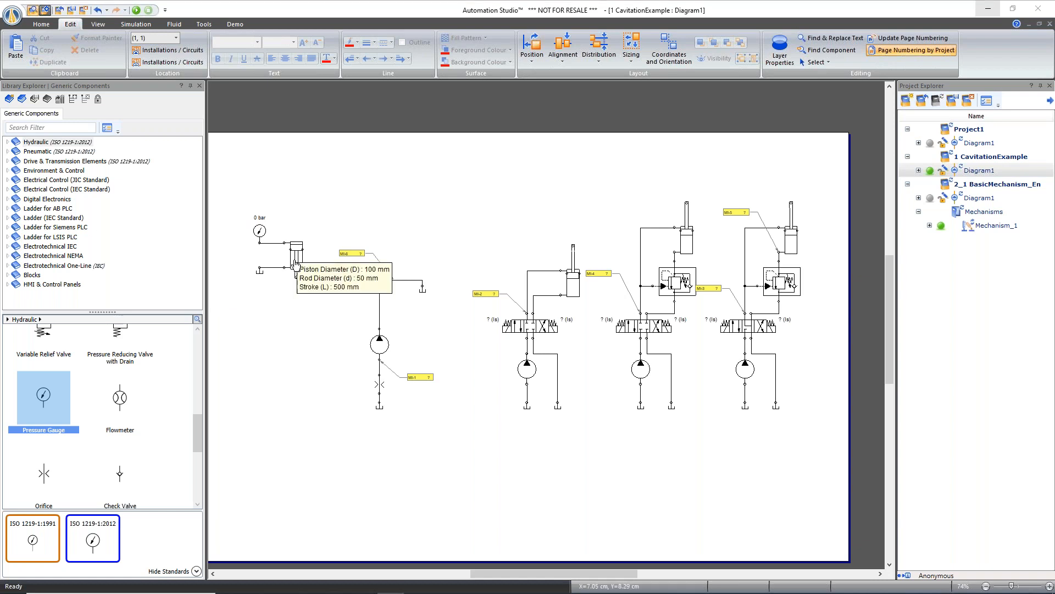
pyautogui.doubleClick(984, 200)
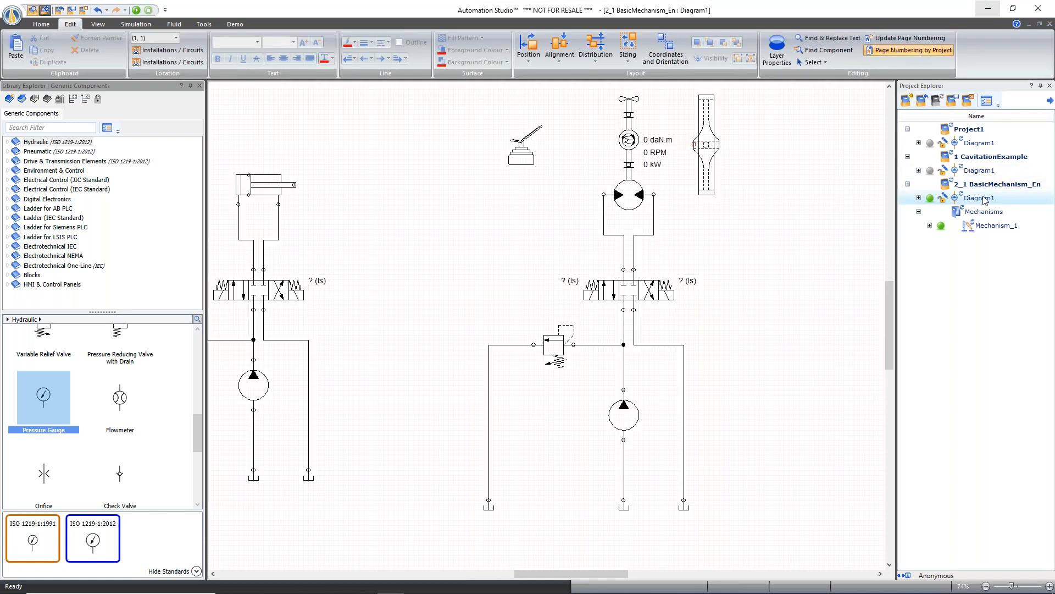
pyautogui.moveTo(581, 578); pyautogui.dragTo(567, 579)
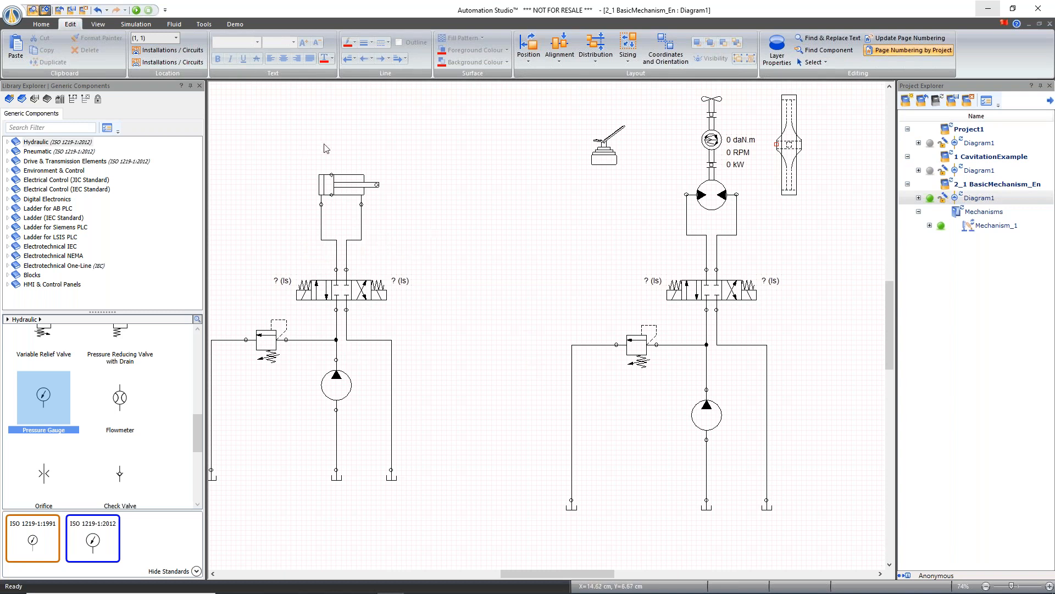
pyautogui.moveTo(360, 182)
pyautogui.moveTo(564, 572); pyautogui.dragTo(558, 576)
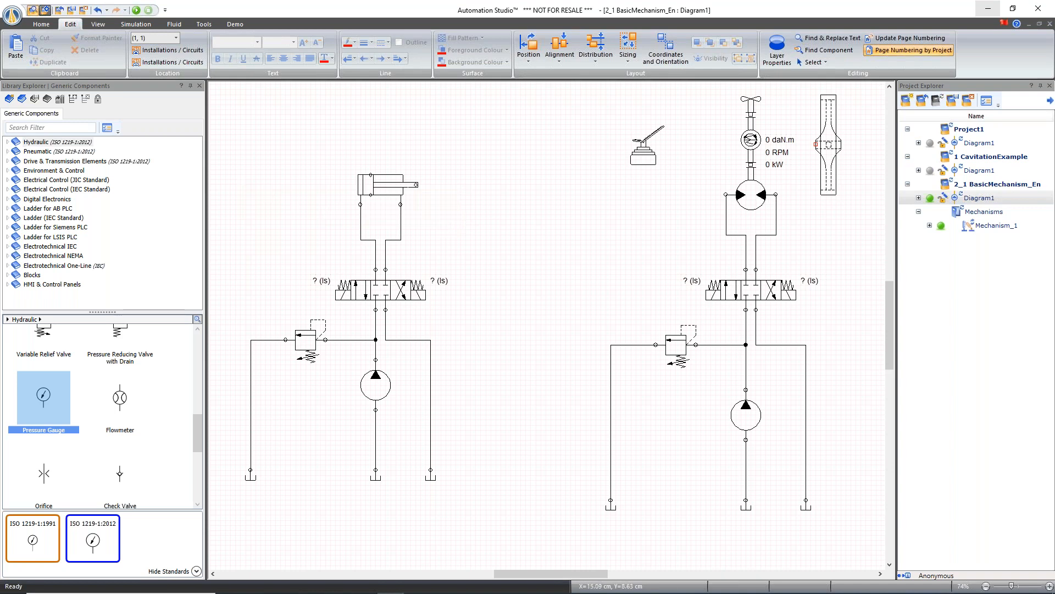
# - Open the double-acting cylinder's force curves and review the driving and resistive force curve charts
pyautogui.moveTo(750, 193)
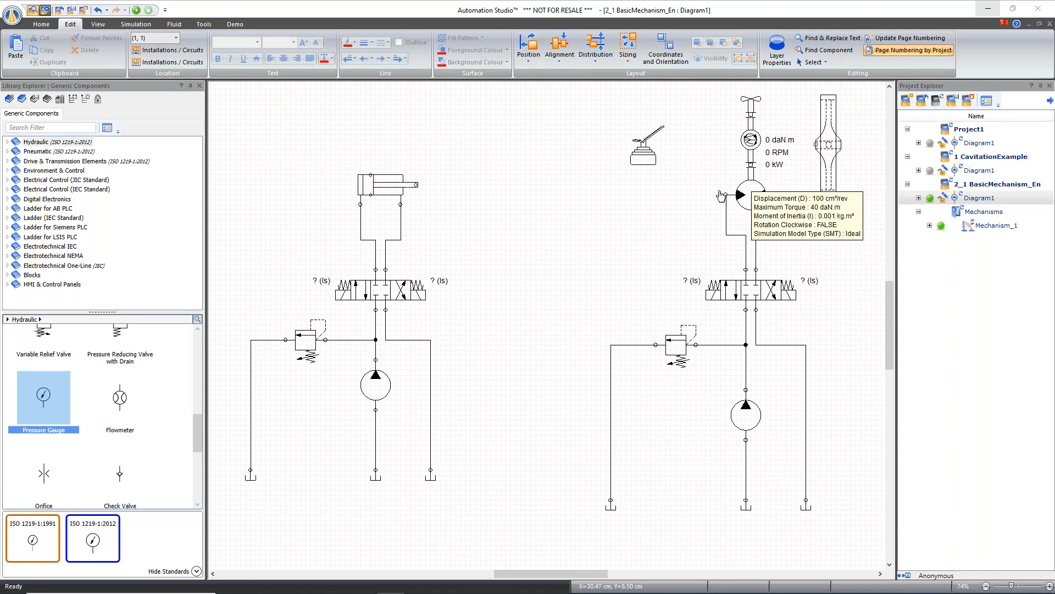
pyautogui.doubleClick(387, 191)
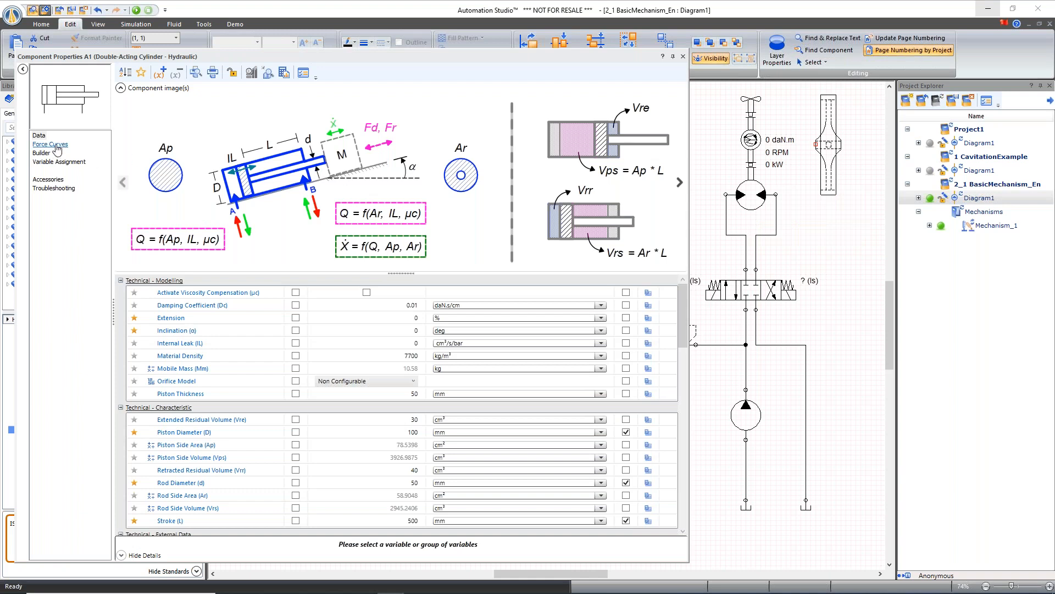
pyautogui.click(57, 146)
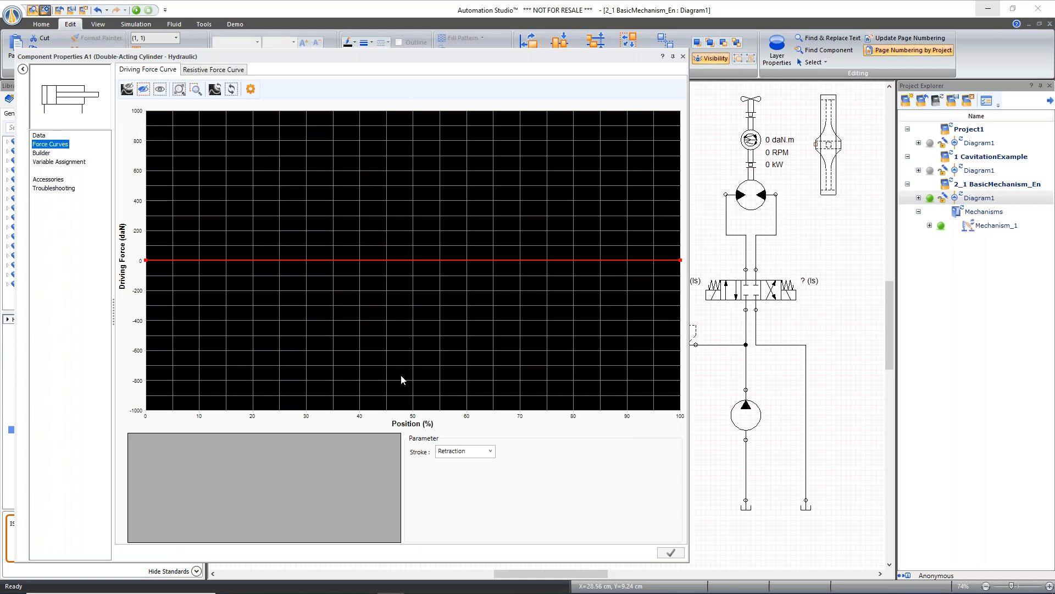
pyautogui.click(202, 70)
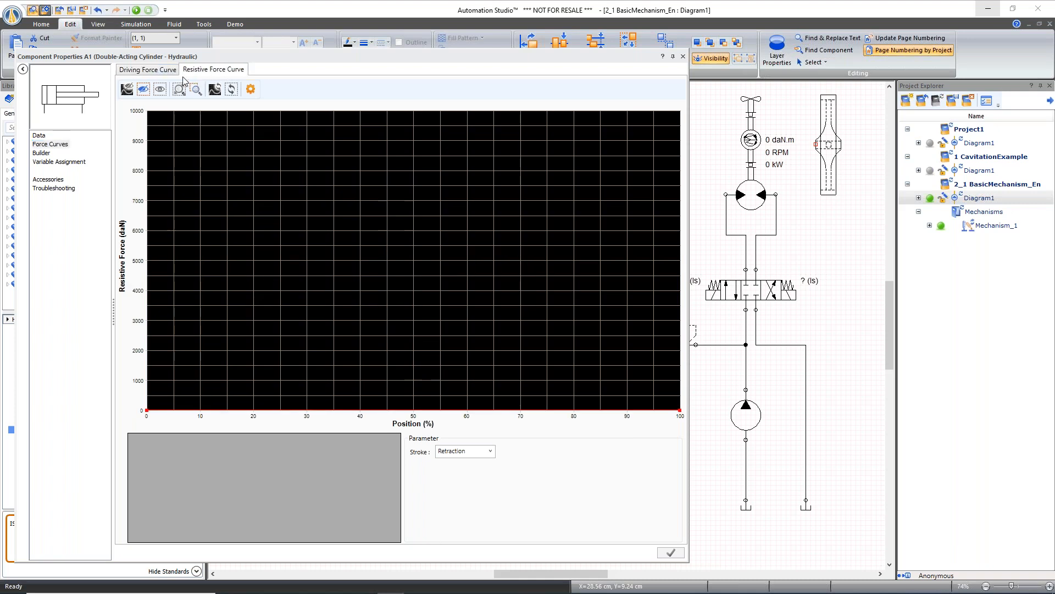
pyautogui.click(137, 70)
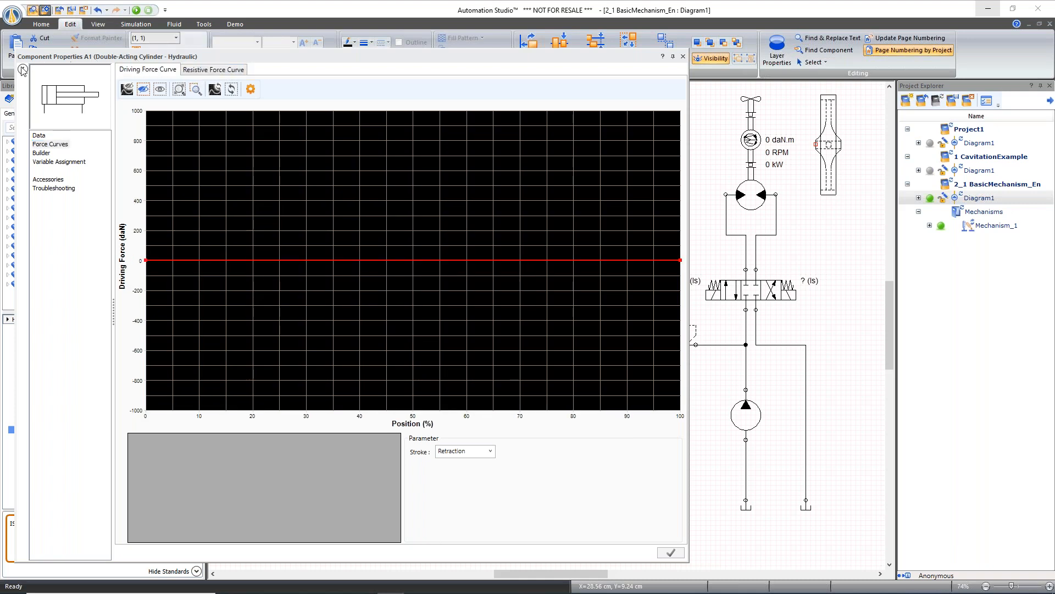
# - Shape the cylinder's extension resistive force curve to rise linearly from 0 to about 8294 daN at 100% position, and close its properties
pyautogui.click(208, 71)
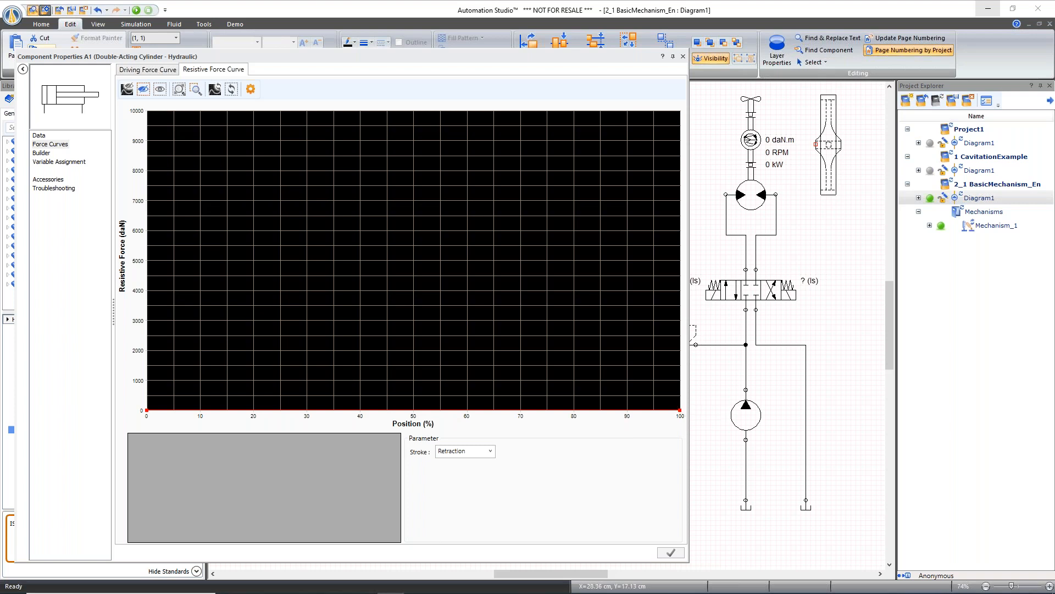
pyautogui.moveTo(680, 410)
pyautogui.mouseDown()
pyautogui.moveTo(571, 288)
pyautogui.moveTo(612, 179)
pyautogui.moveTo(679, 162)
pyautogui.mouseUp()
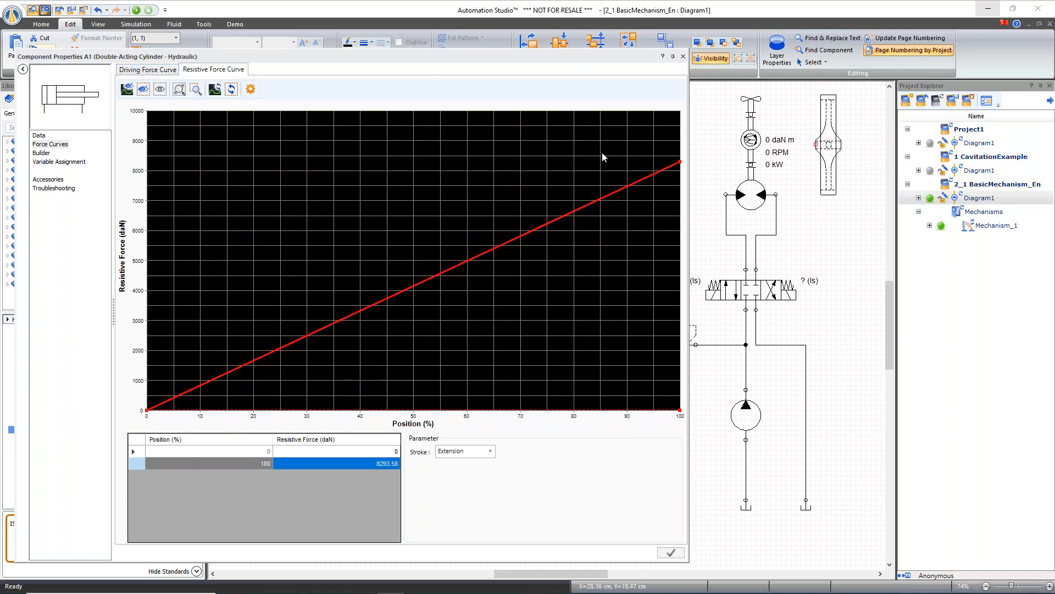
pyautogui.click(683, 57)
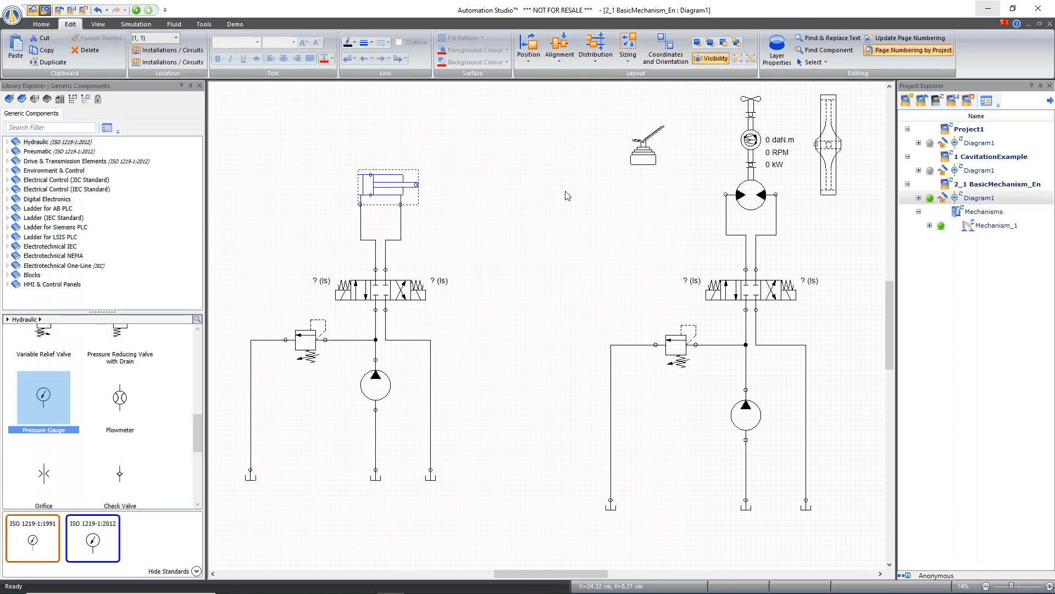
# - Attach a measuring instrument to the cylinder's piston-side port, showing pressure in bar with 0.1 precision
pyautogui.click(174, 24)
pyautogui.click(135, 24)
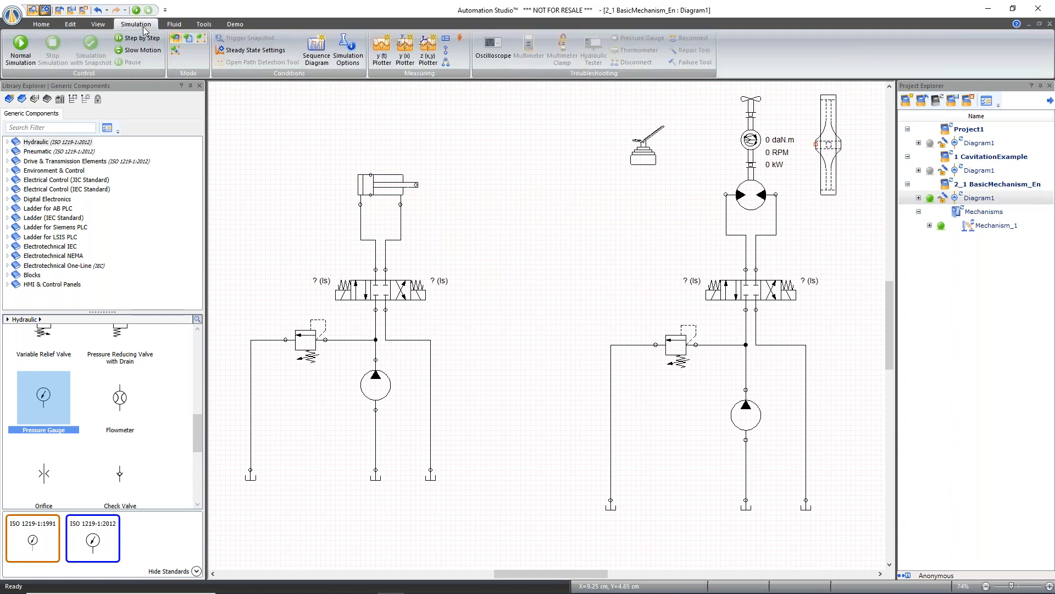
pyautogui.click(447, 50)
pyautogui.click(321, 145)
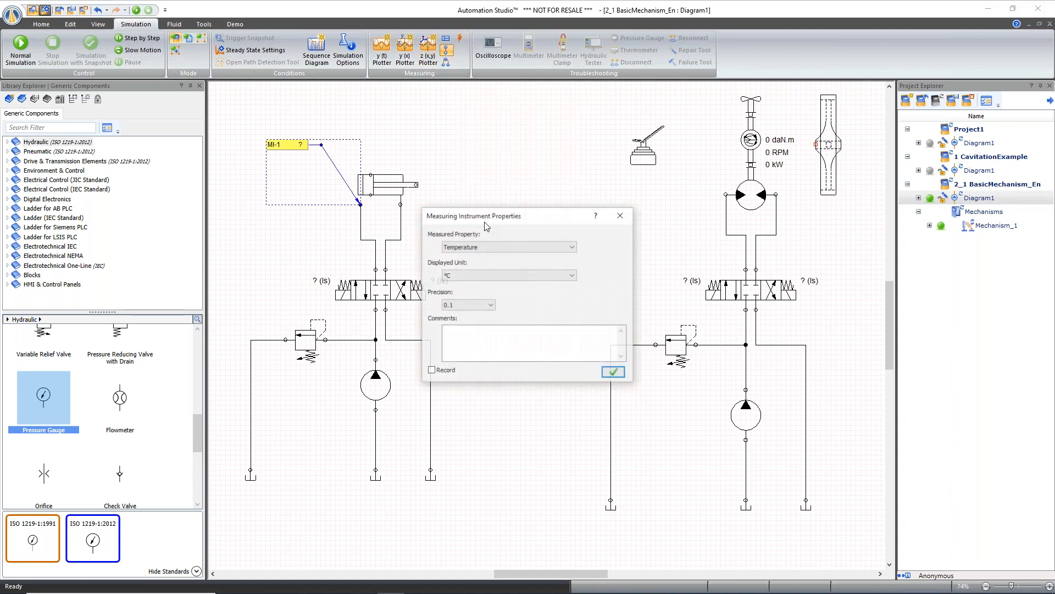
pyautogui.click(541, 246)
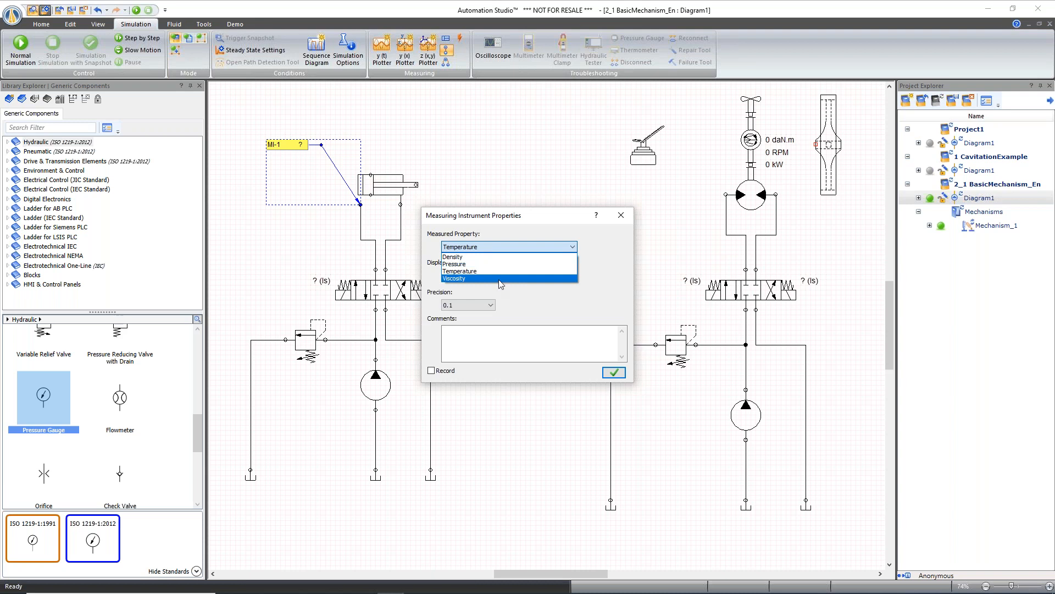
pyautogui.click(499, 265)
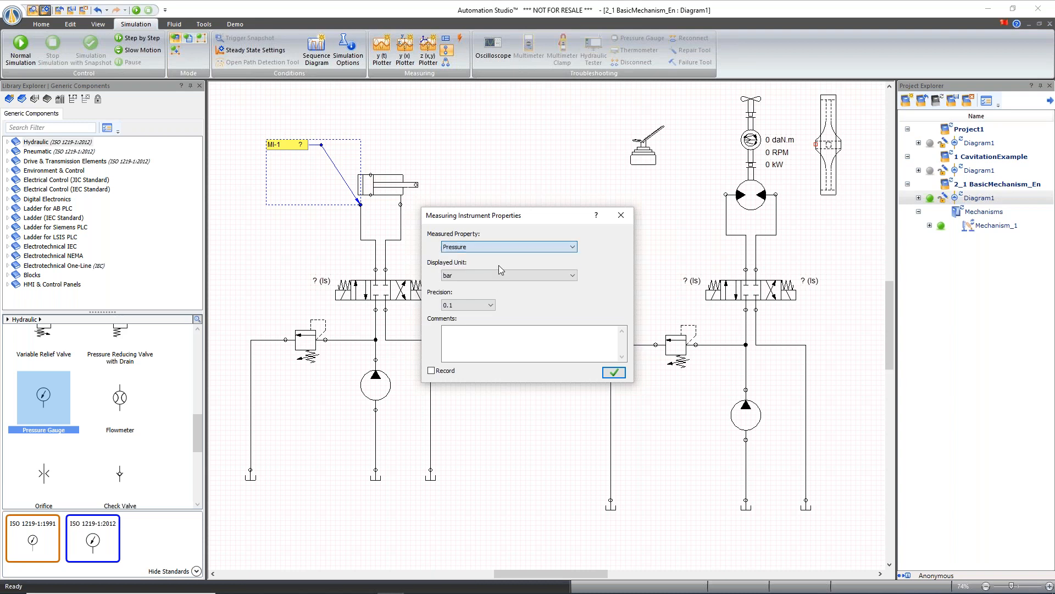
pyautogui.click(614, 372)
pyautogui.moveTo(505, 575); pyautogui.dragTo(493, 576)
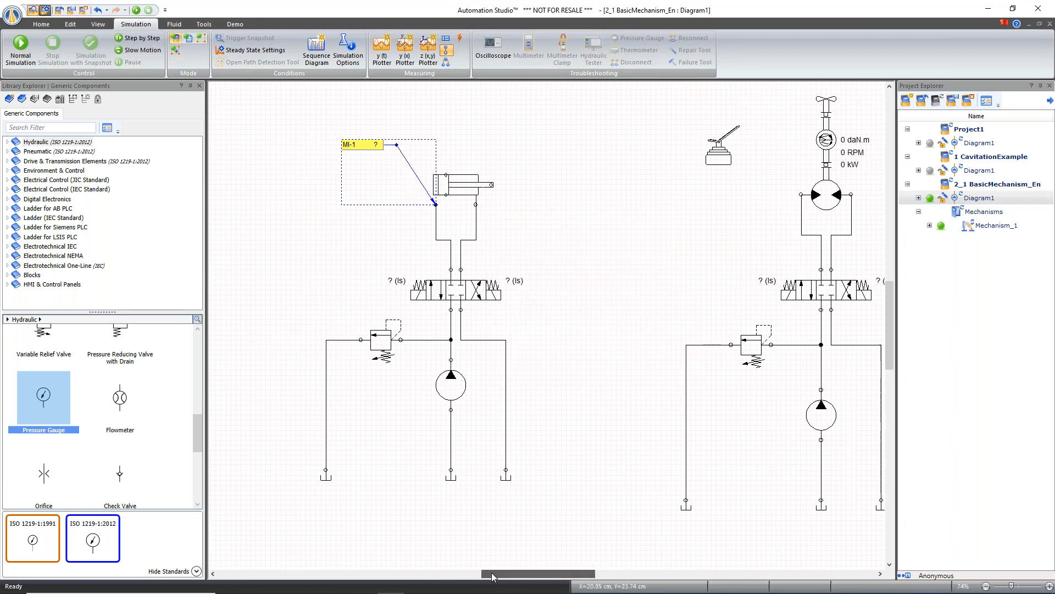
# - Start the normal simulation, extend the cylinder with its directional valve, and adjust the cylinder circuit's relief valve cracking pressure
pyautogui.click(21, 47)
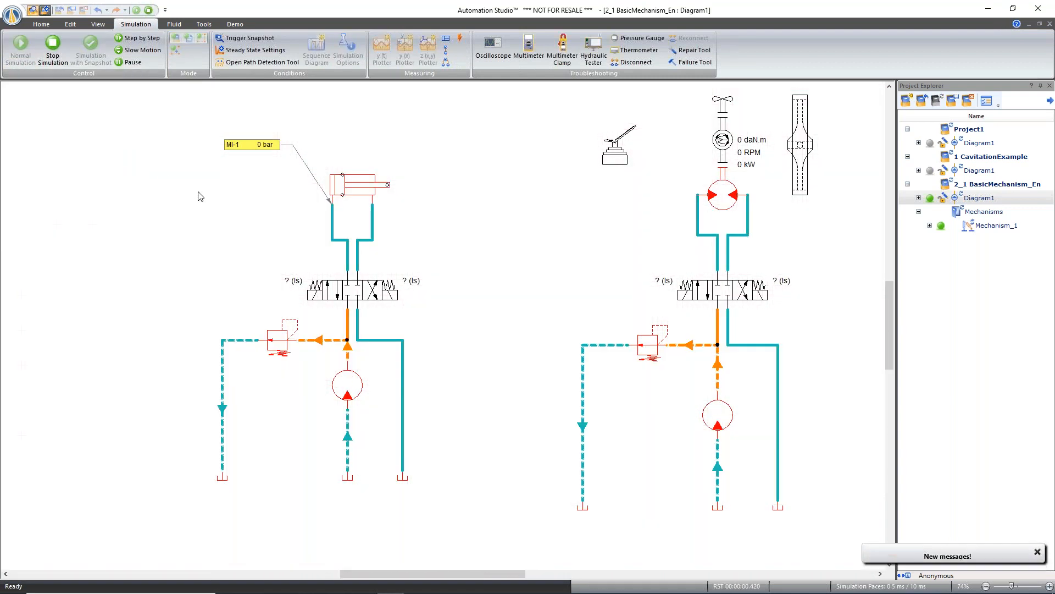
pyautogui.click(332, 290)
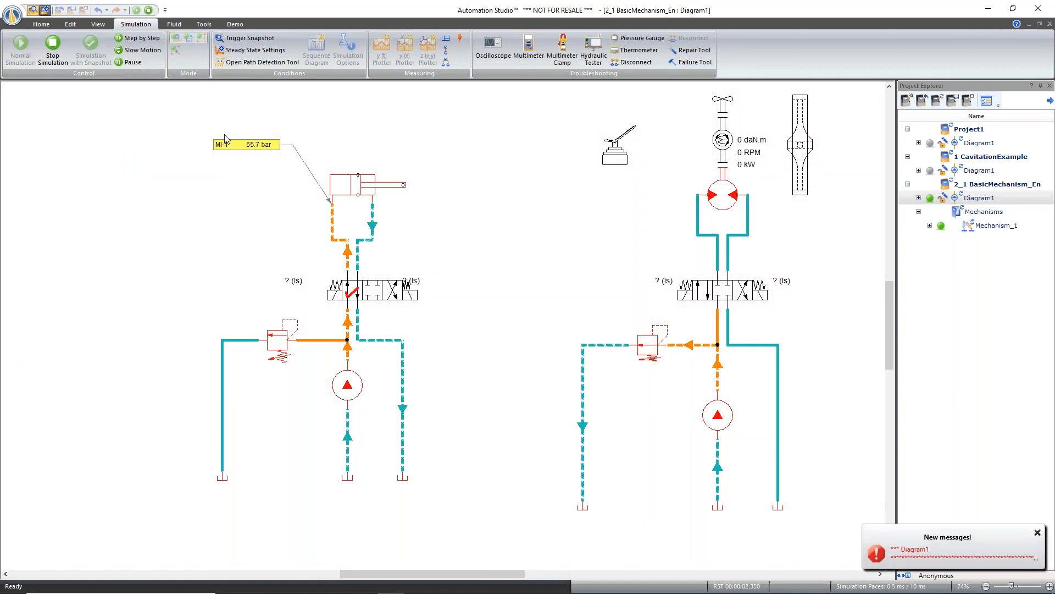
pyautogui.click(282, 343)
pyautogui.moveTo(342, 379); pyautogui.dragTo(328, 380)
# - Retract and re-extend the cylinder while readjusting its relief valve's cracking pressure, and stop the simulation
pyautogui.click(397, 294)
pyautogui.click(406, 293)
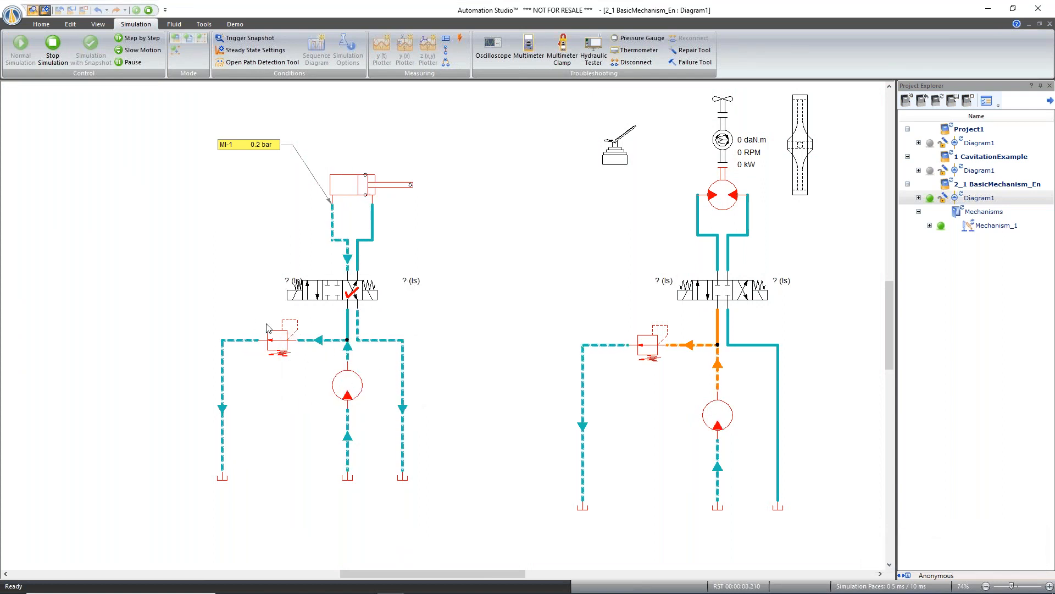
pyautogui.click(277, 339)
pyautogui.moveTo(338, 337); pyautogui.dragTo(184, 231)
pyautogui.click(314, 297)
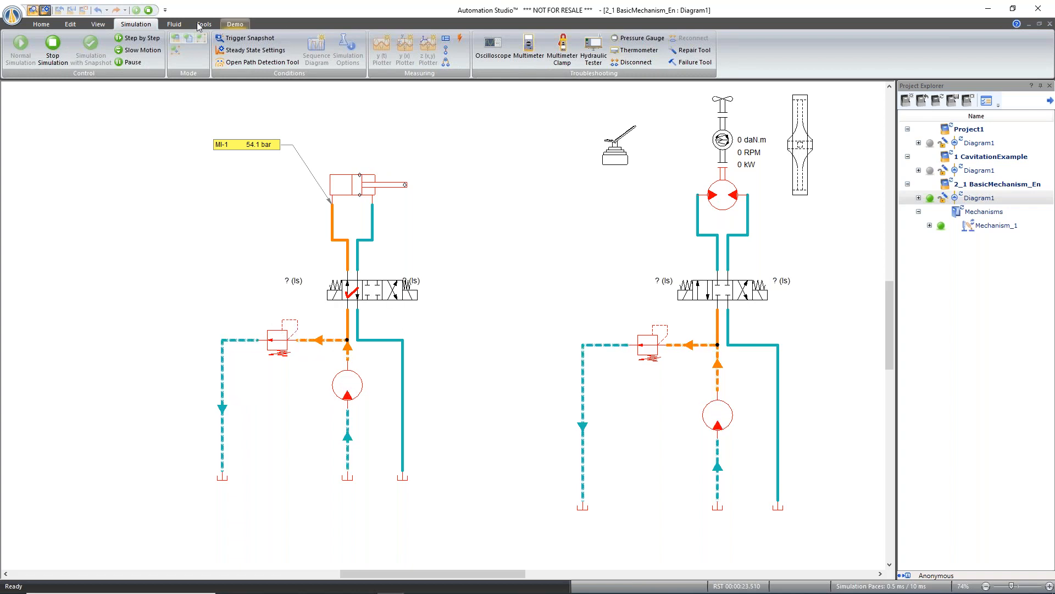
pyautogui.click(53, 46)
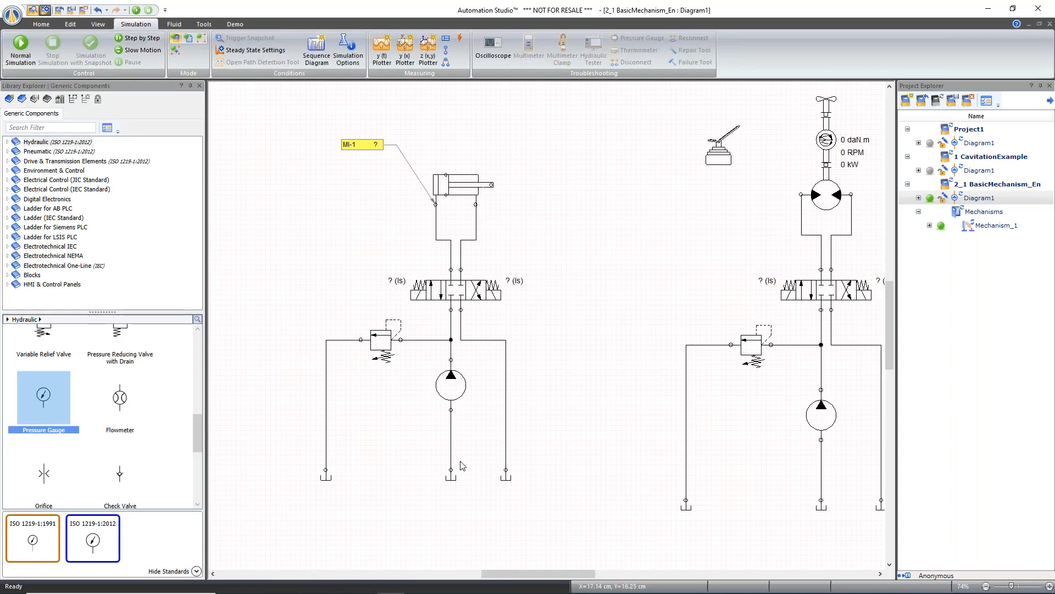
# - Link the bidirectional motor's Resistive Torque variable to the pedal's PD output signal and close the motor's properties
pyautogui.moveTo(500, 575); pyautogui.dragTo(539, 576)
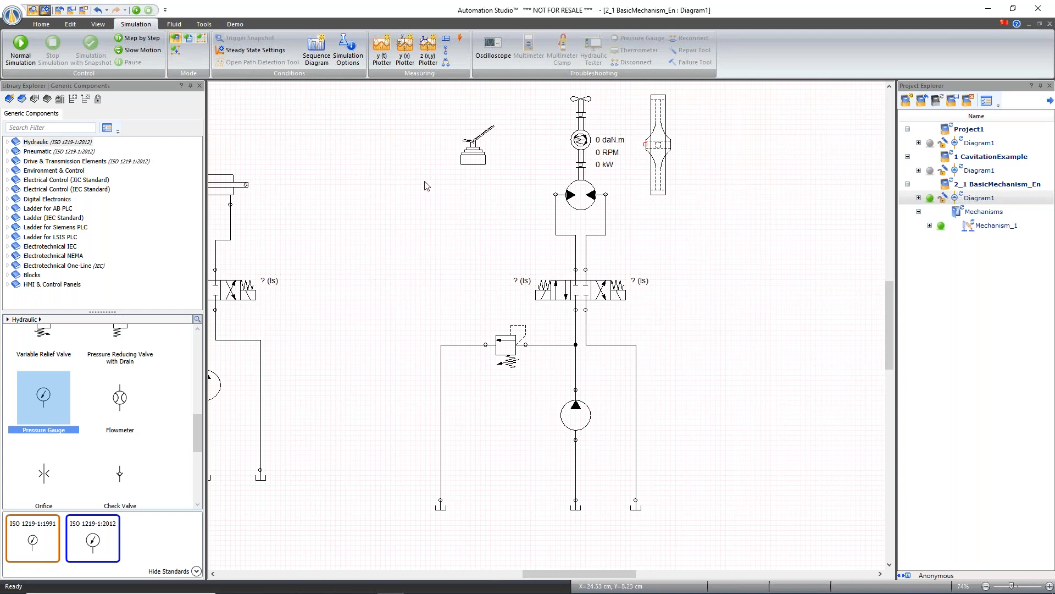
pyautogui.doubleClick(591, 207)
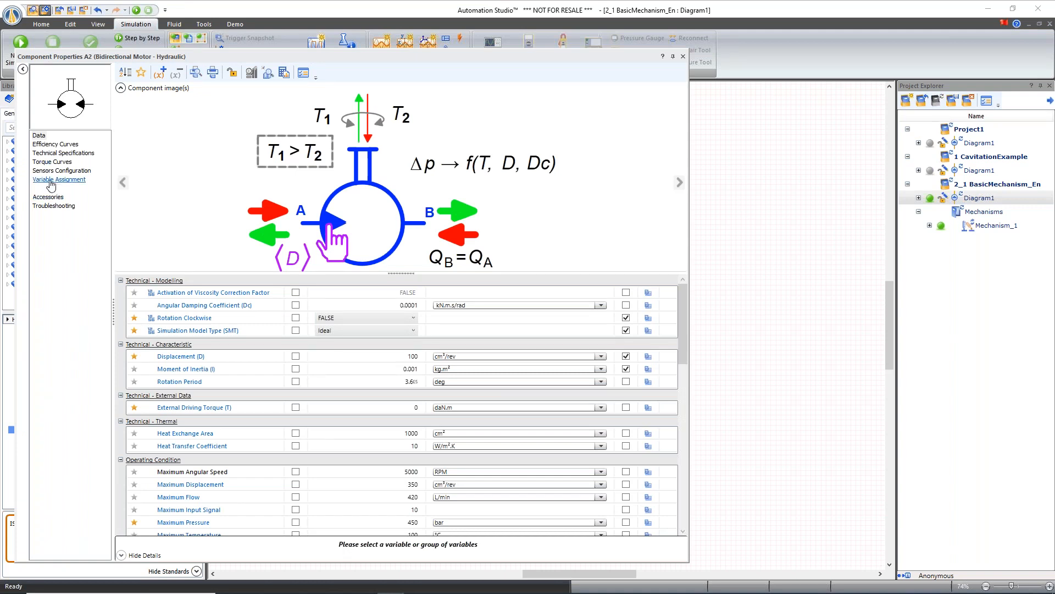
pyautogui.click(58, 180)
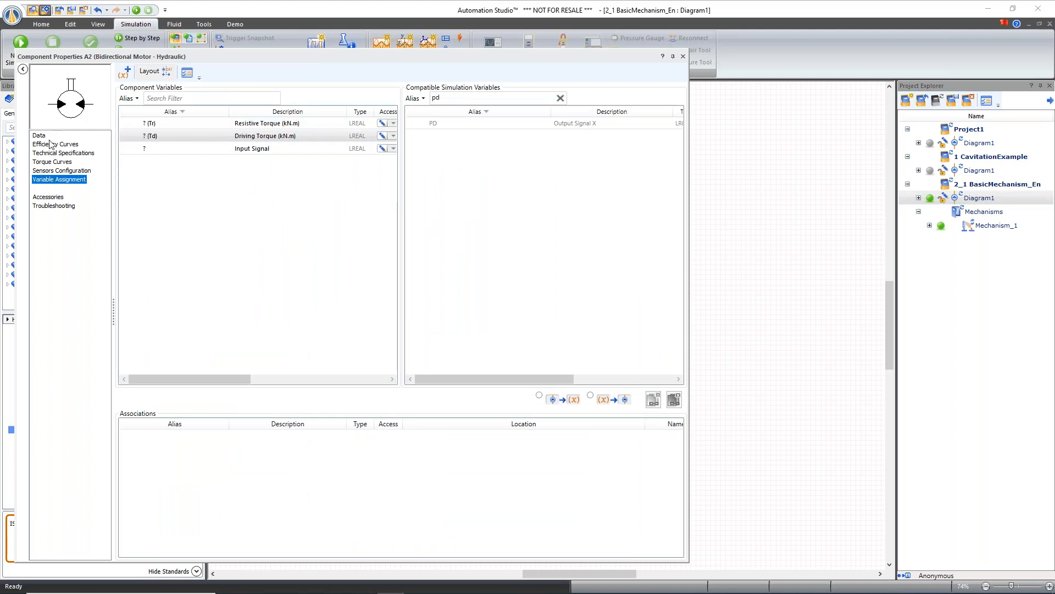
pyautogui.click(166, 133)
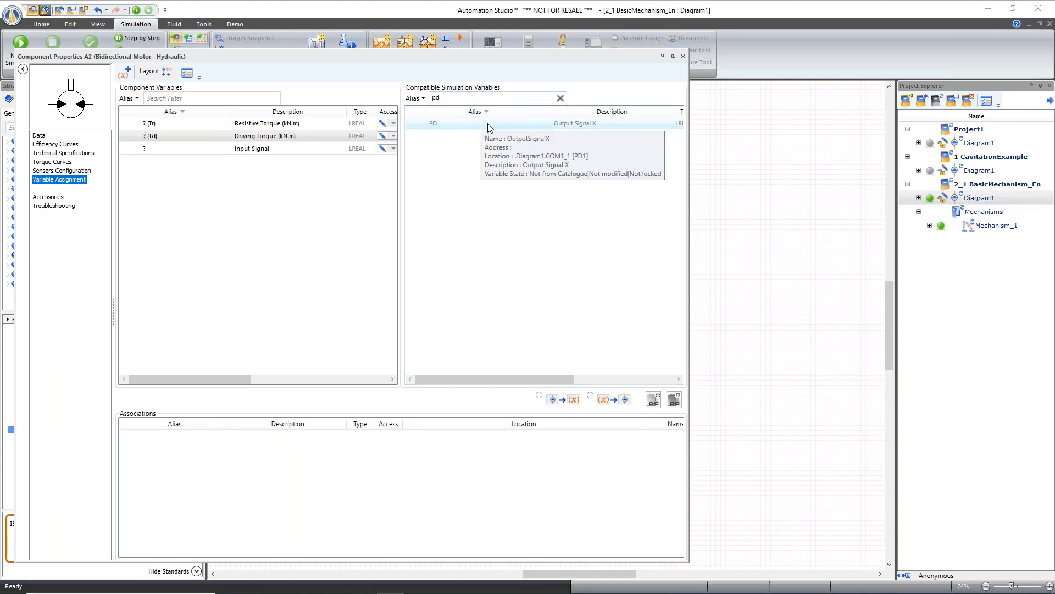
pyautogui.click(157, 128)
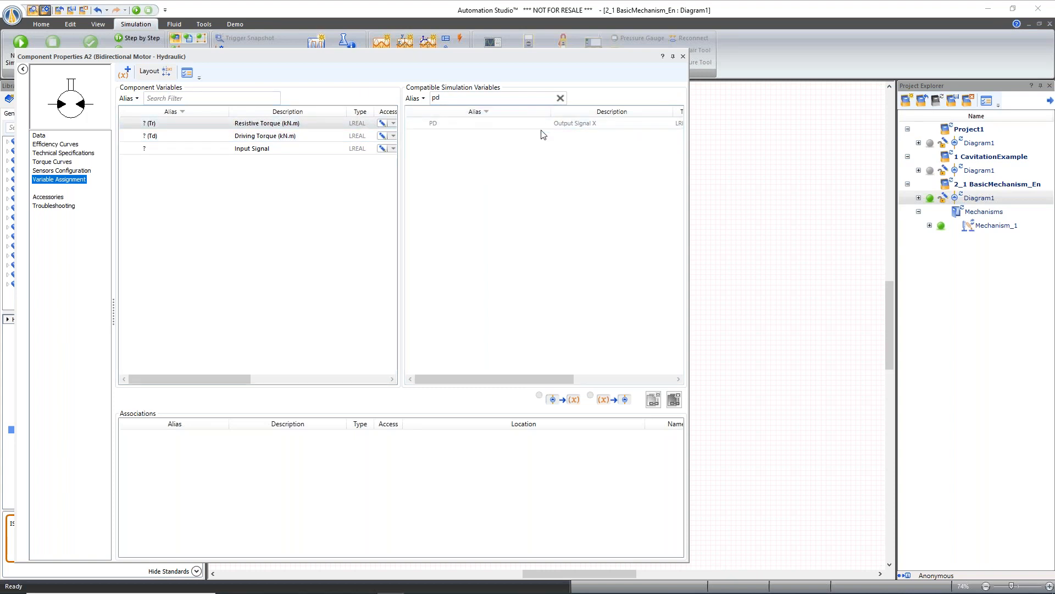
pyautogui.click(456, 127)
pyautogui.click(655, 401)
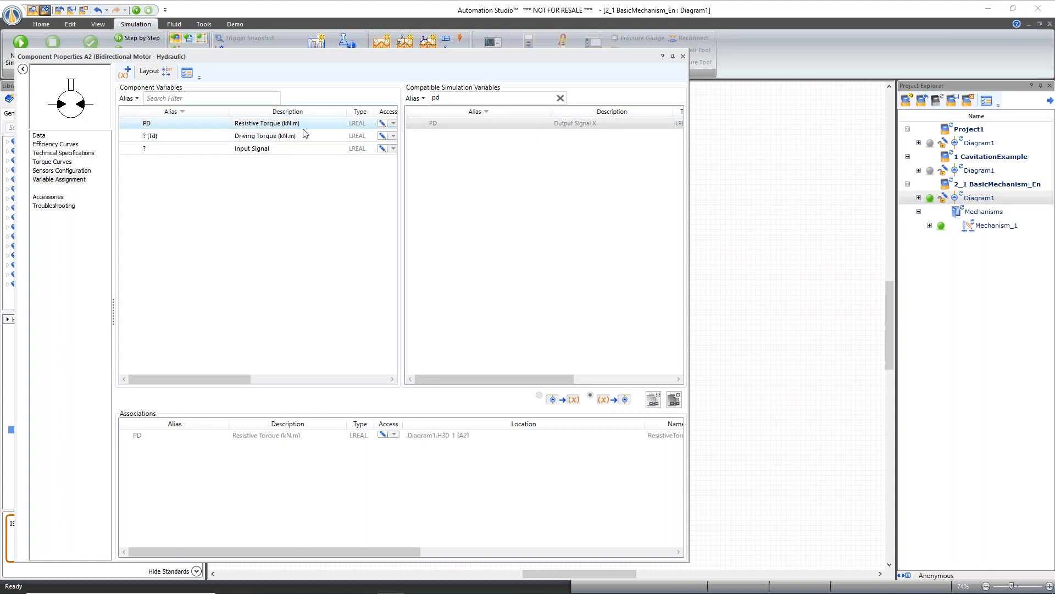
pyautogui.click(683, 57)
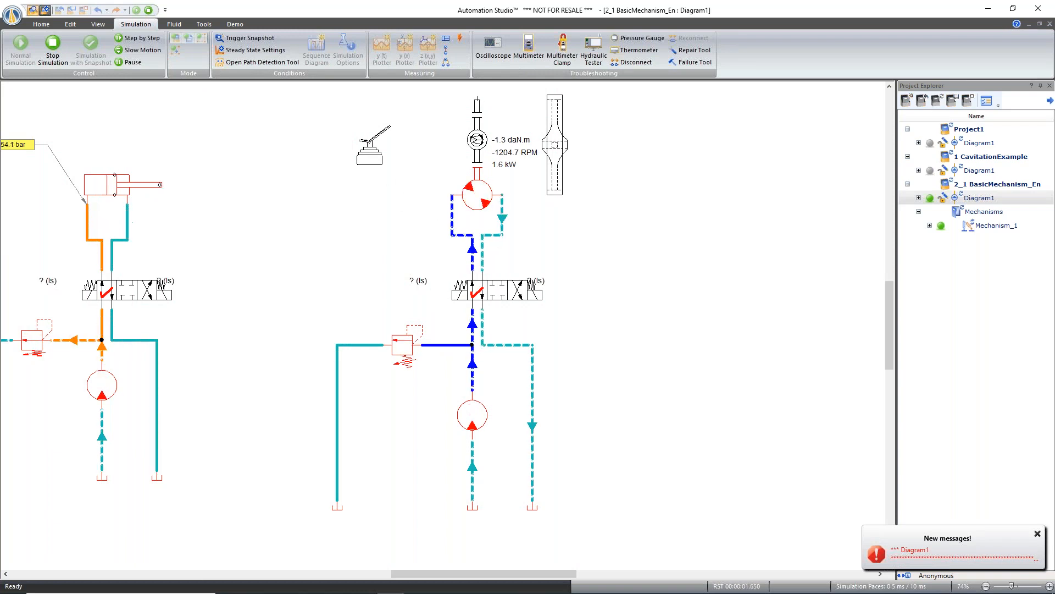
# - With the motor turning in simulation, raise the pedal's output gradually to 0.44 to load the motor
pyautogui.click(370, 160)
pyautogui.moveTo(405, 166); pyautogui.dragTo(319, 180)
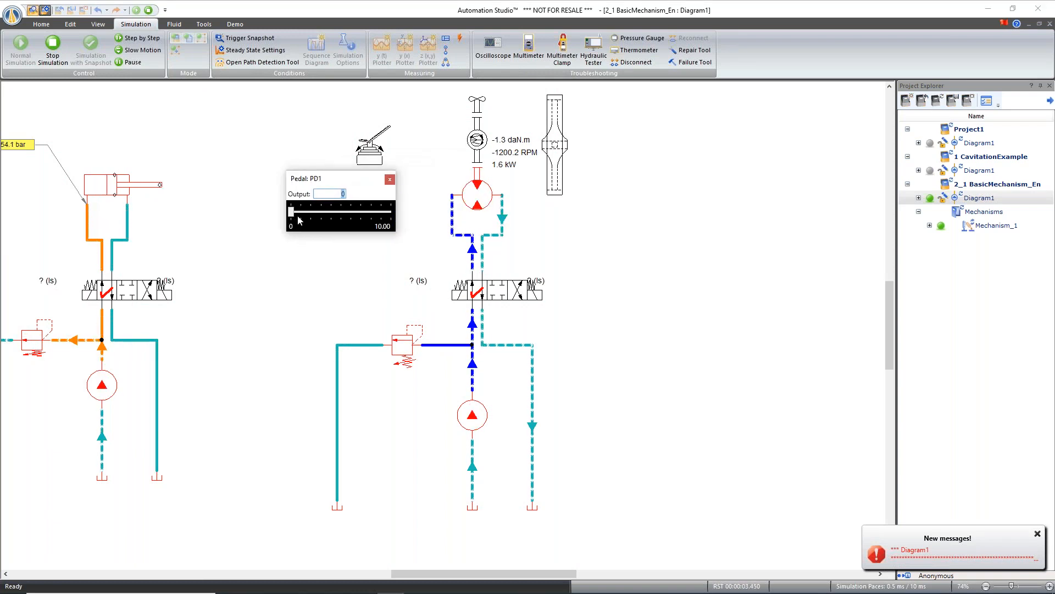
pyautogui.click(296, 215)
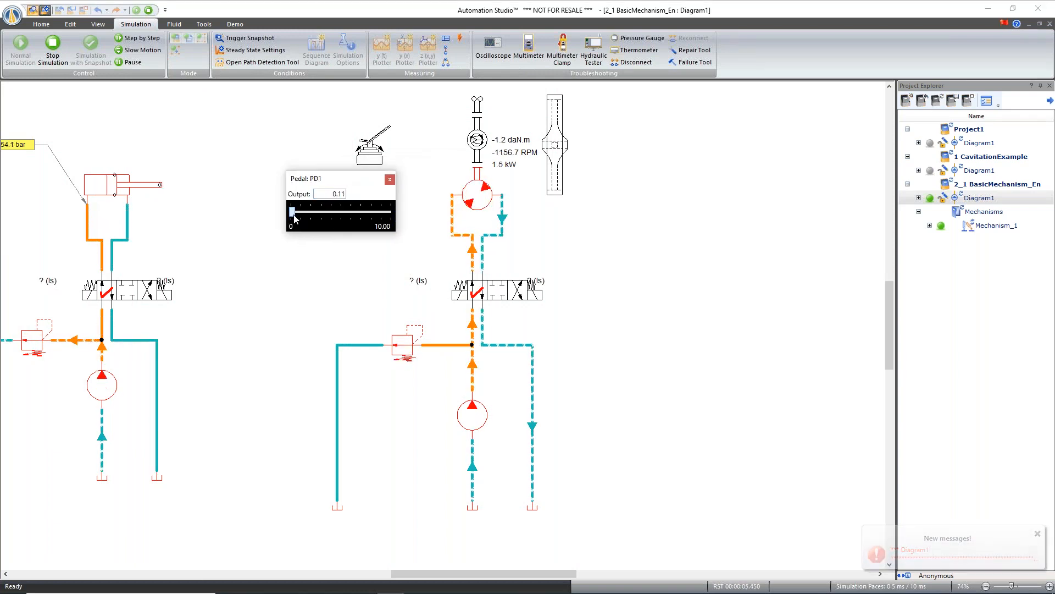
pyautogui.moveTo(300, 219)
pyautogui.mouseDown()
pyautogui.moveTo(312, 210)
pyautogui.moveTo(296, 212)
pyautogui.mouseUp()
# - Raise the cracking pressure of the motor circuit's relief valve to about 333 bar
pyautogui.click(400, 350)
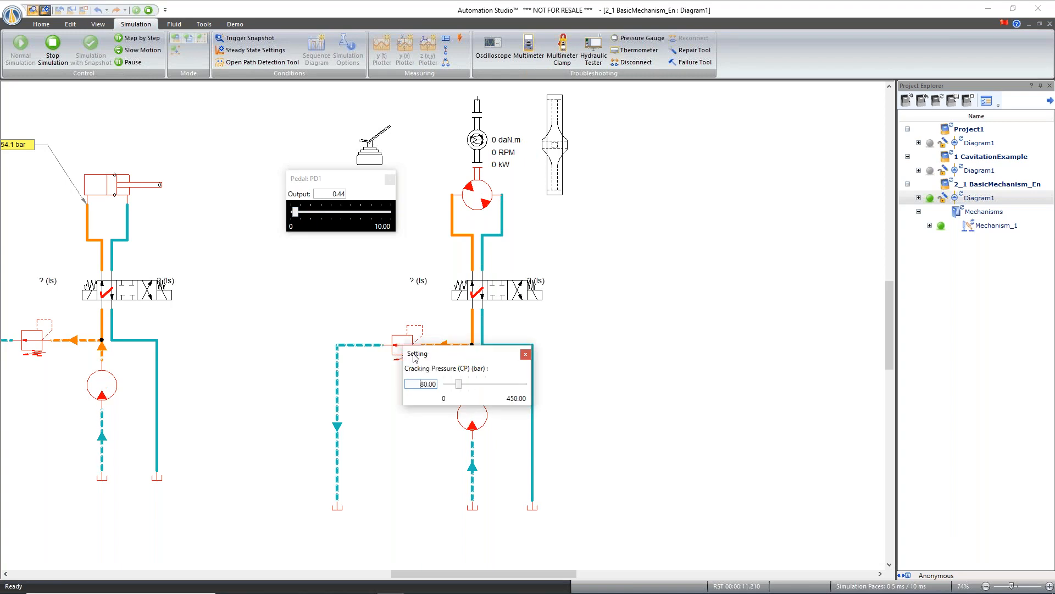
pyautogui.moveTo(280, 311); pyautogui.dragTo(254, 252)
pyautogui.moveTo(276, 287); pyautogui.dragTo(329, 294)
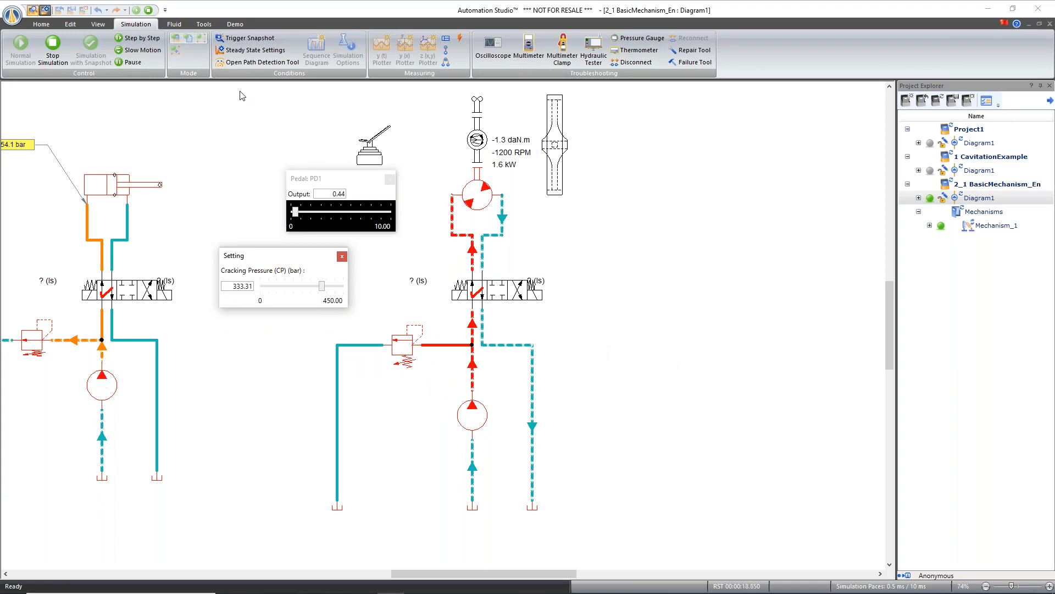
# - Attach a measuring instrument showing pressure in bar to the motor's inlet port, and end the simulation after reading it
pyautogui.click(446, 52)
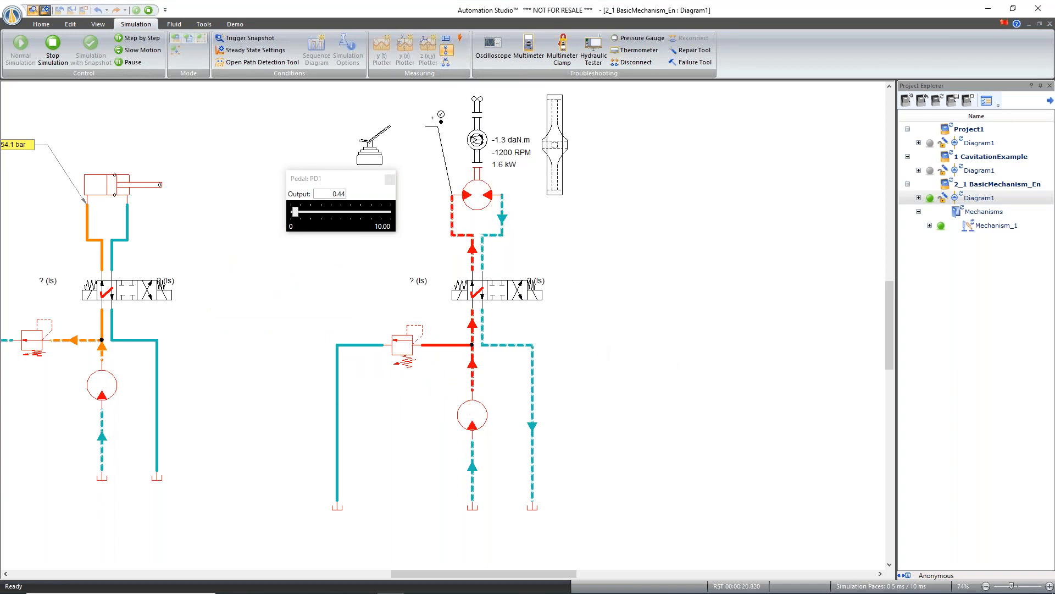
pyautogui.click(440, 102)
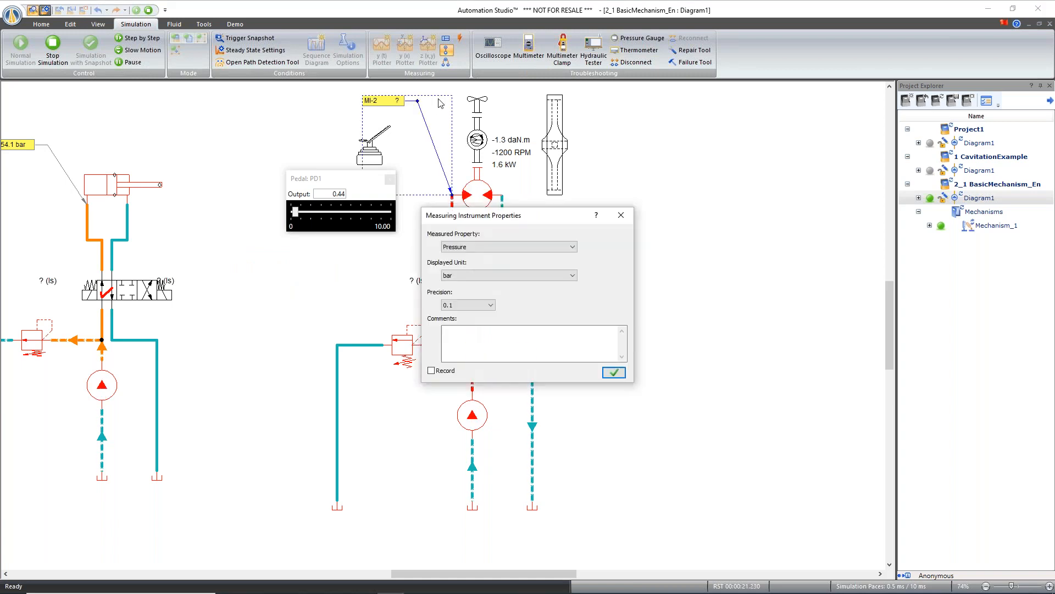
pyautogui.click(614, 372)
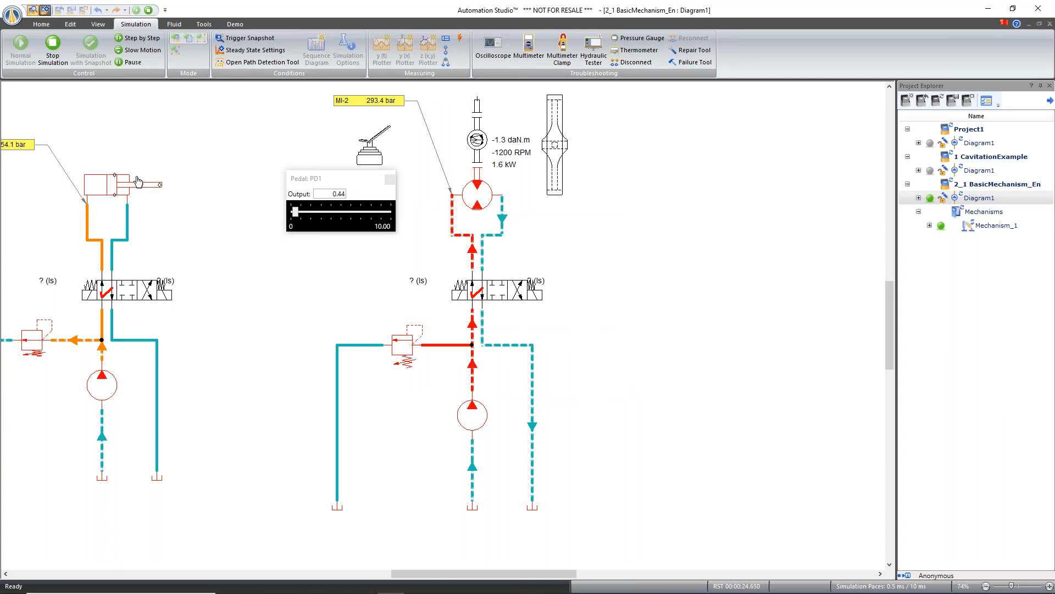
pyautogui.click(390, 179)
pyautogui.click(53, 50)
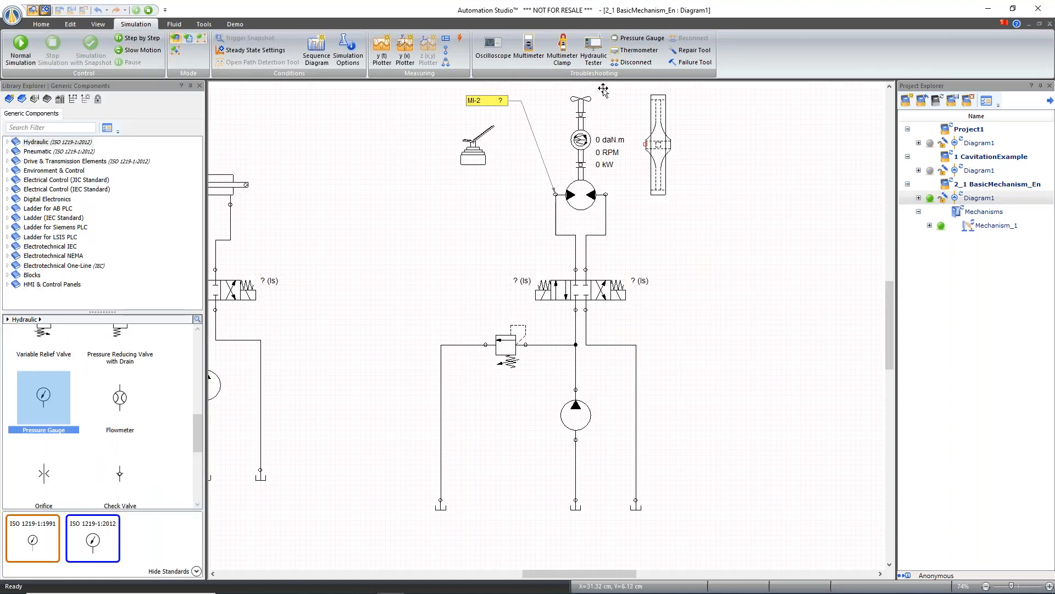
# - Raise the fan's resistive torque curve to about 265 daN·m at 5000 RPM and add a point near 1753 RPM and 58 daN·m
pyautogui.click(655, 132)
pyautogui.scroll(2, 558, 273)
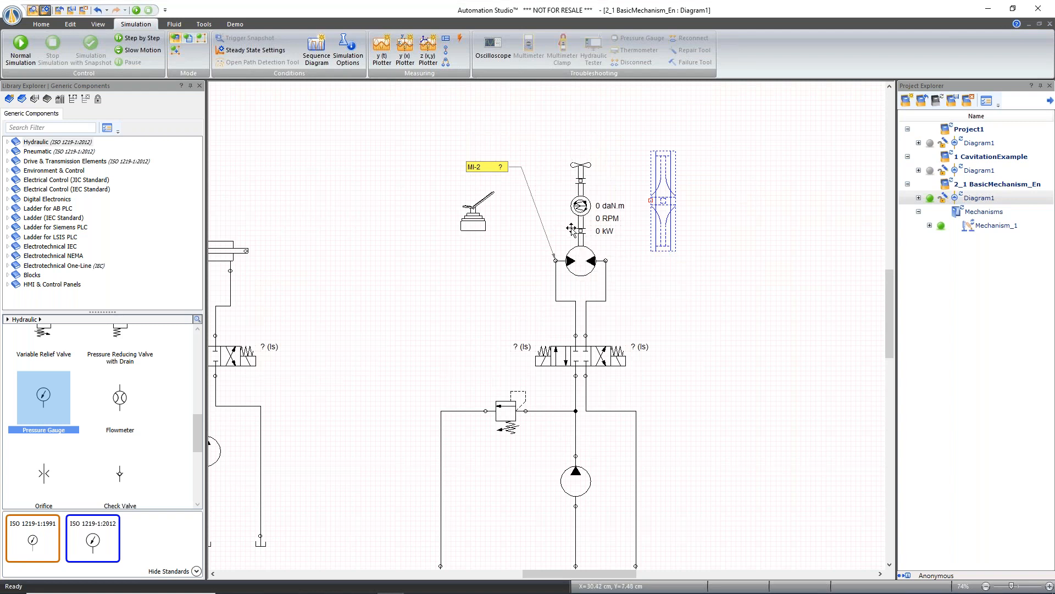
pyautogui.moveTo(578, 265)
pyautogui.doubleClick(580, 170)
pyautogui.click(52, 144)
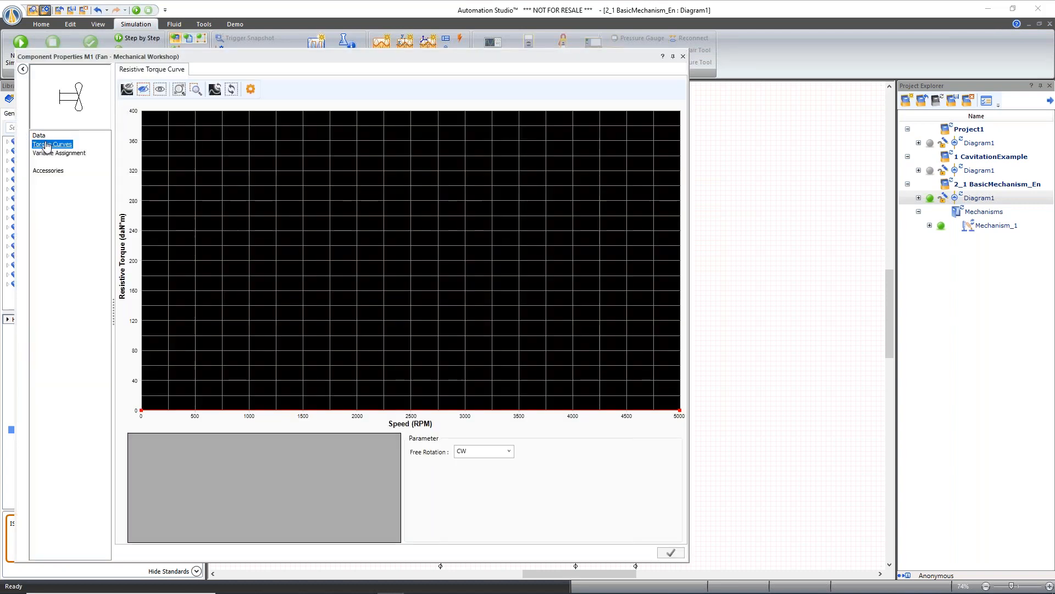
pyautogui.moveTo(679, 410); pyautogui.dragTo(645, 215)
pyautogui.moveTo(327, 342); pyautogui.dragTo(331, 367)
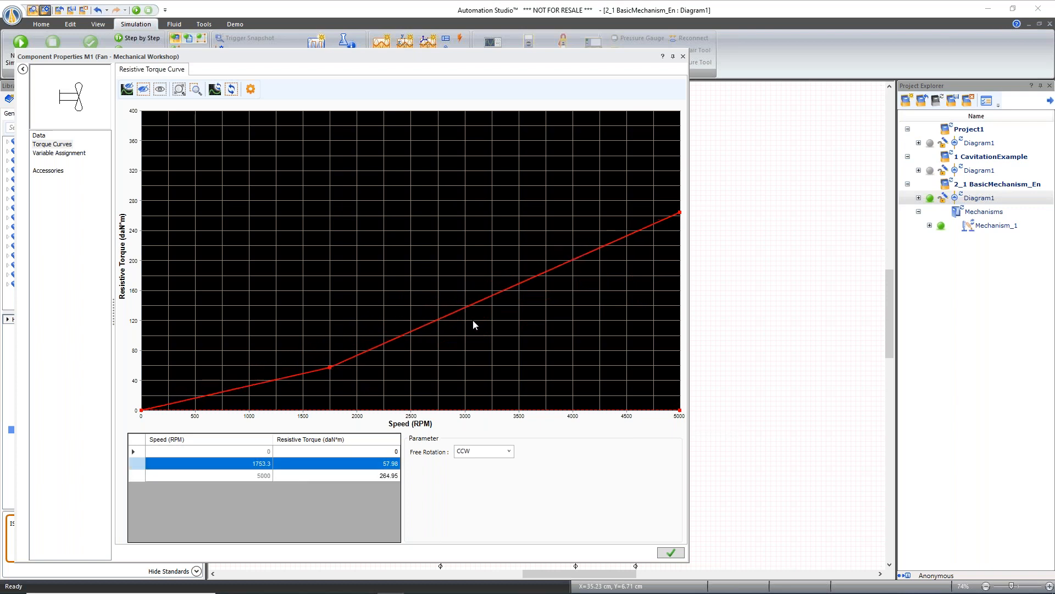
# - Add a fan curve point near 3710 RPM and 159 daN·m, lower the first bend to about 47.7 daN·m, and close the properties
pyautogui.moveTo(523, 282); pyautogui.dragTo(547, 299)
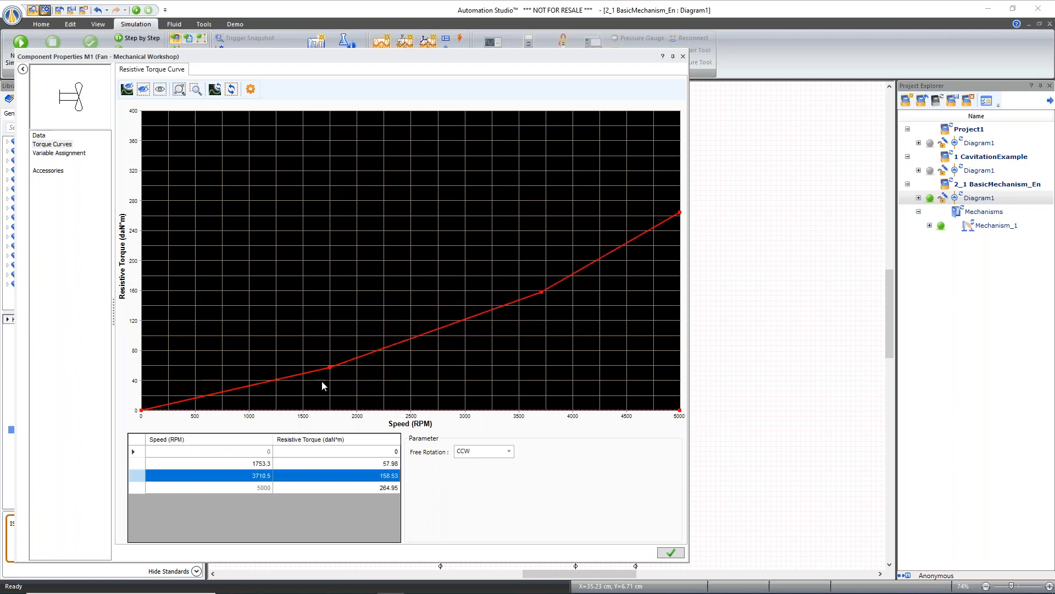
pyautogui.moveTo(330, 366); pyautogui.dragTo(328, 375)
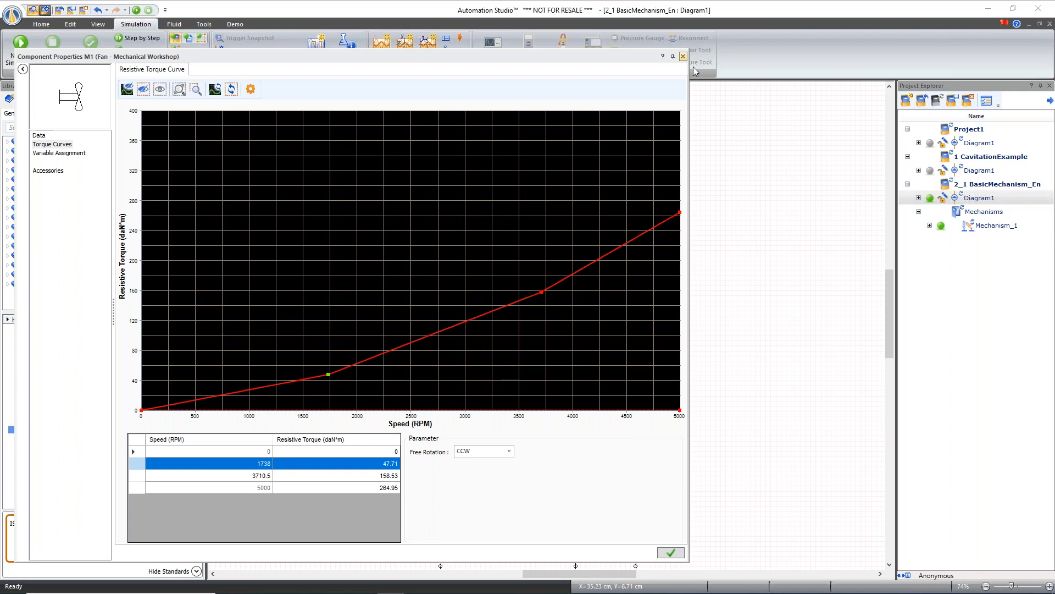
pyautogui.click(683, 57)
pyautogui.click(497, 325)
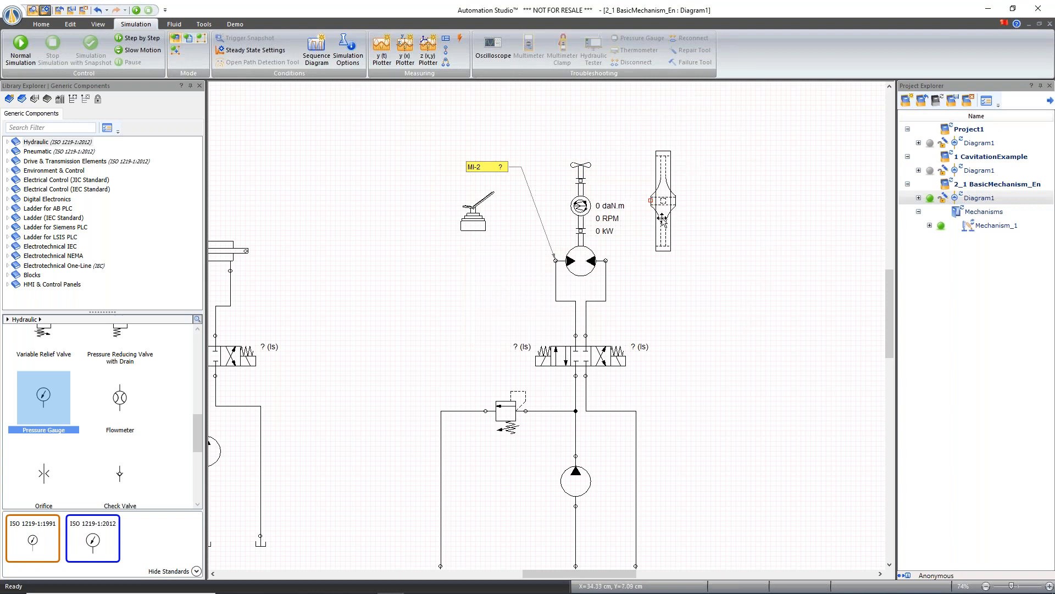
# - Expand the drive and transmission library category and examine the flywheel's data properties, including its Moment of Inertia
pyautogui.click(7, 162)
pyautogui.click(663, 202)
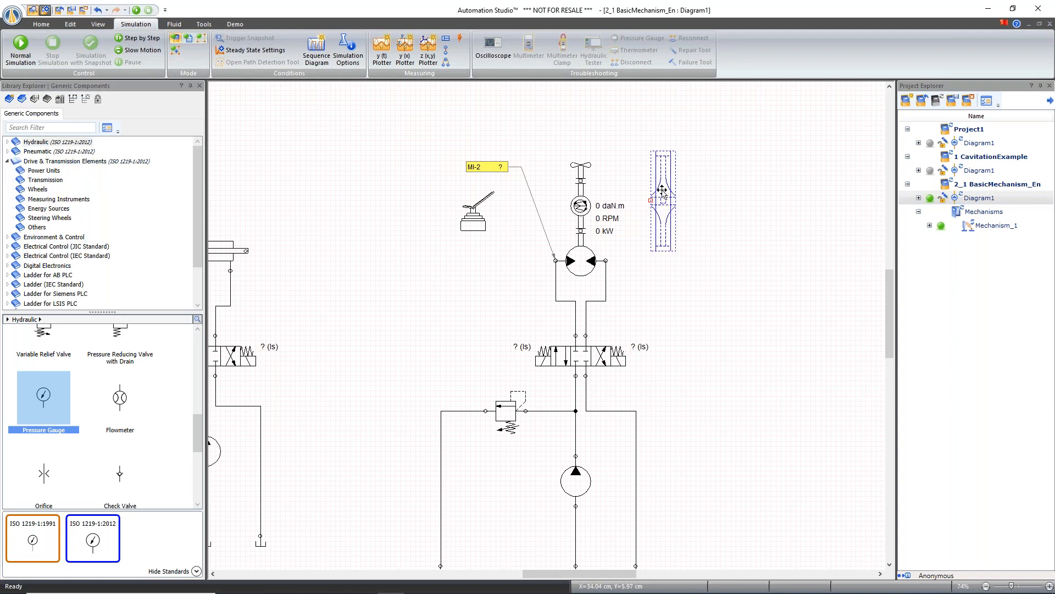
pyautogui.doubleClick(662, 201)
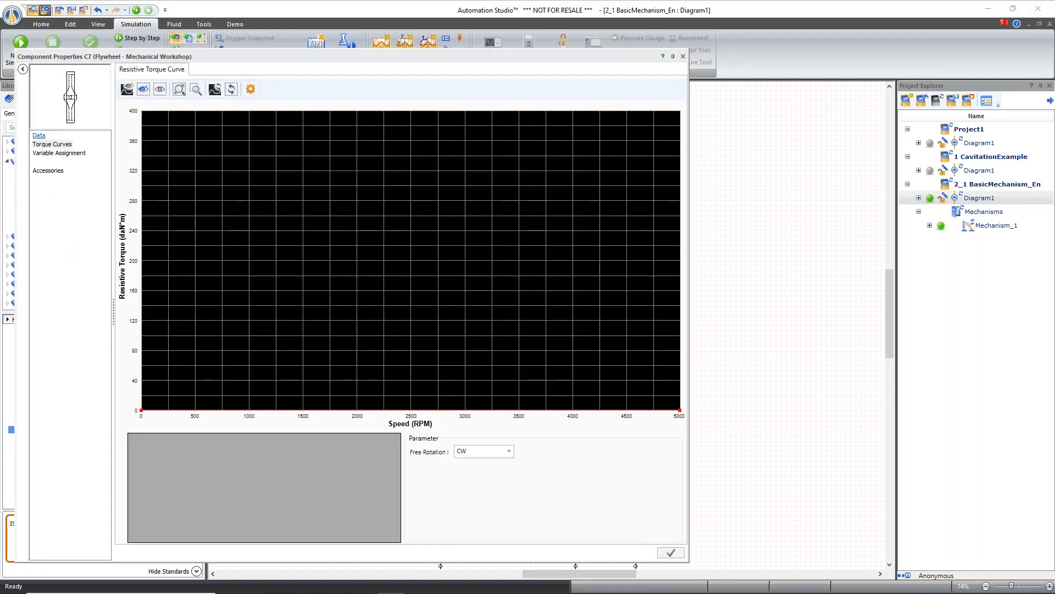
pyautogui.click(35, 137)
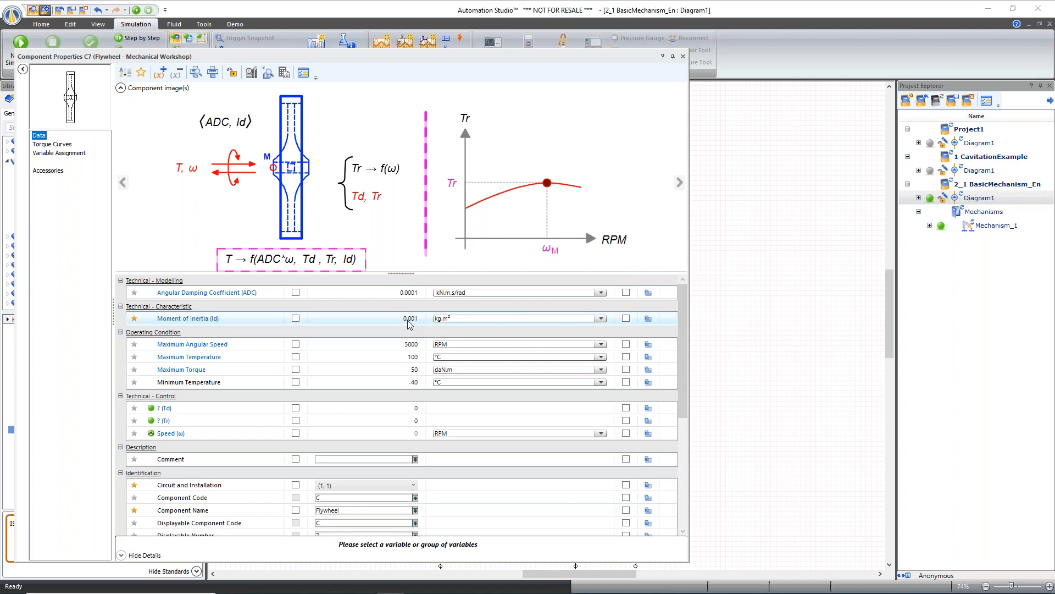
pyautogui.click(683, 57)
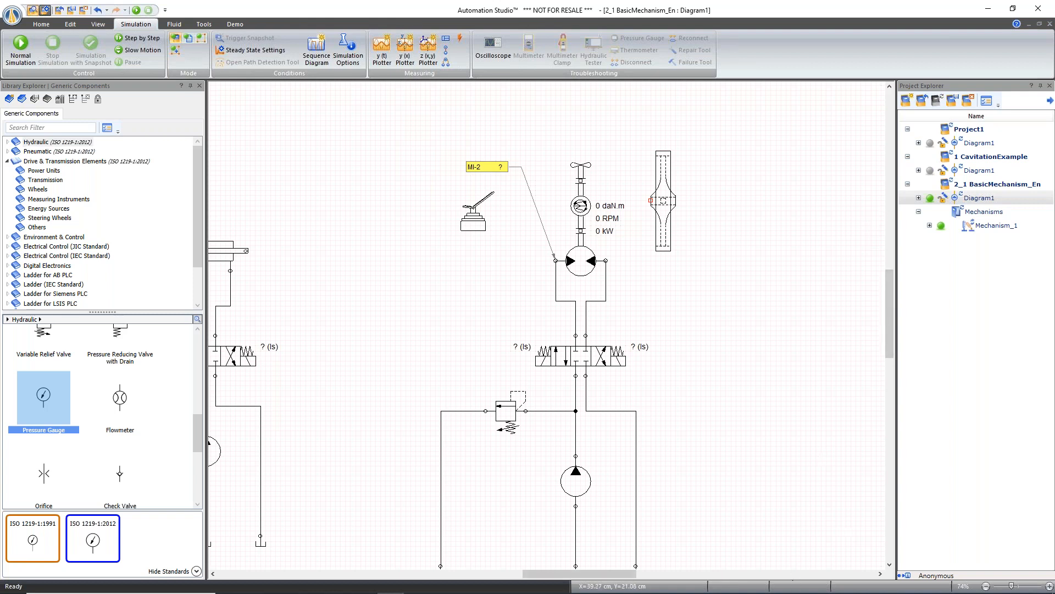
# - Open the viewer for Mechanism_1, close the component library, and arrange the workspace so the cylinder circuit is visible beside the viewer
pyautogui.moveTo(793, 592)
pyautogui.doubleClick(992, 225)
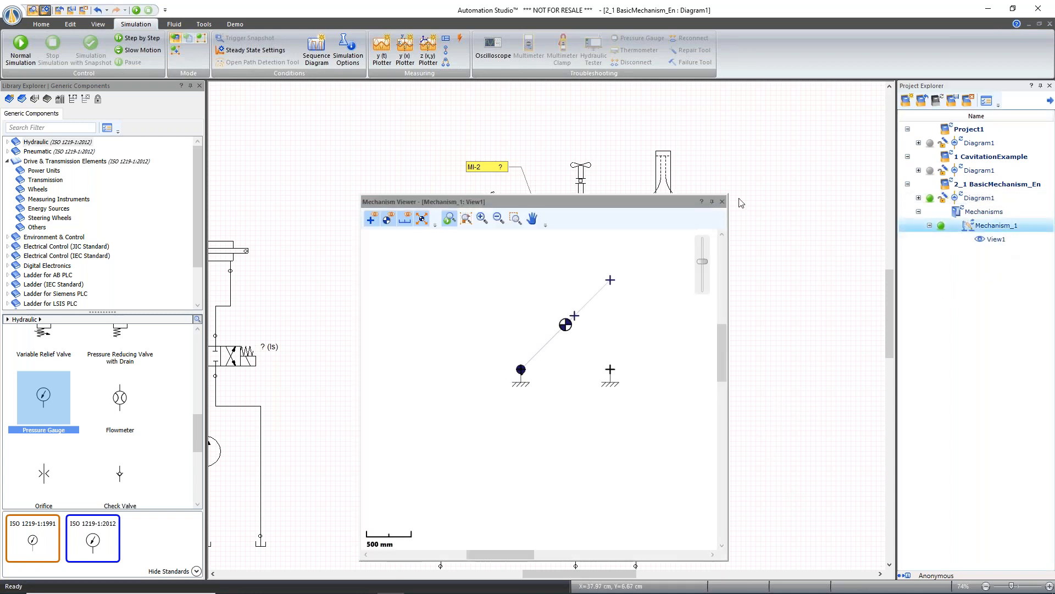
pyautogui.moveTo(608, 204); pyautogui.dragTo(651, 164)
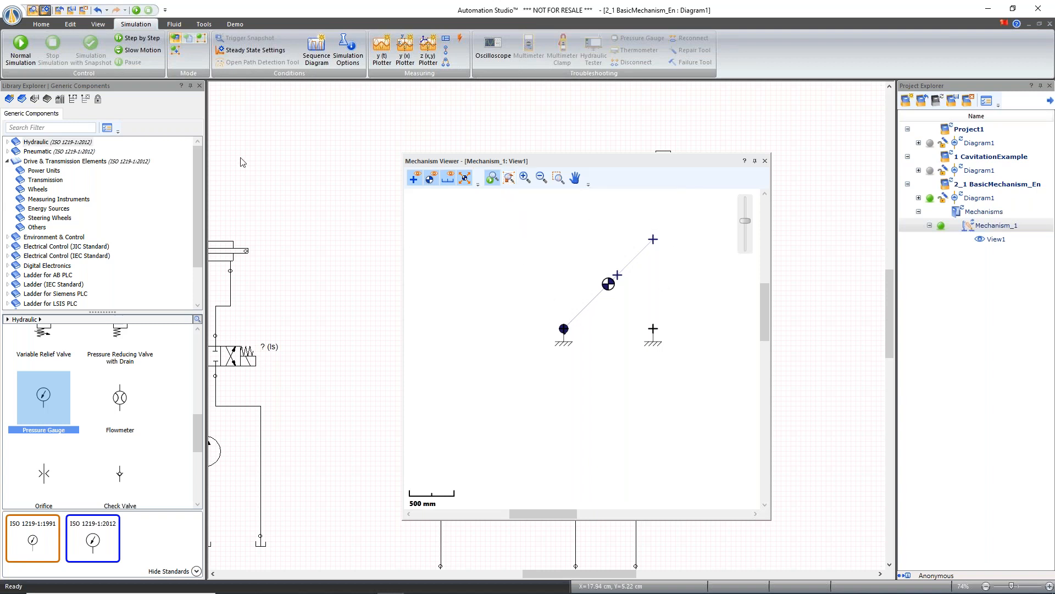
pyautogui.click(201, 87)
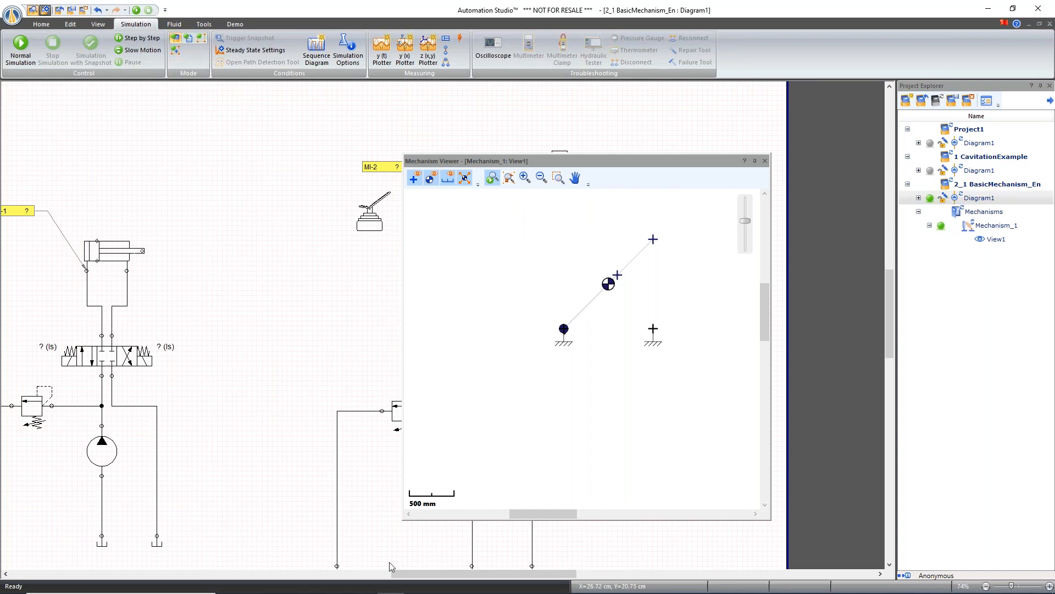
pyautogui.moveTo(439, 573); pyautogui.dragTo(416, 574)
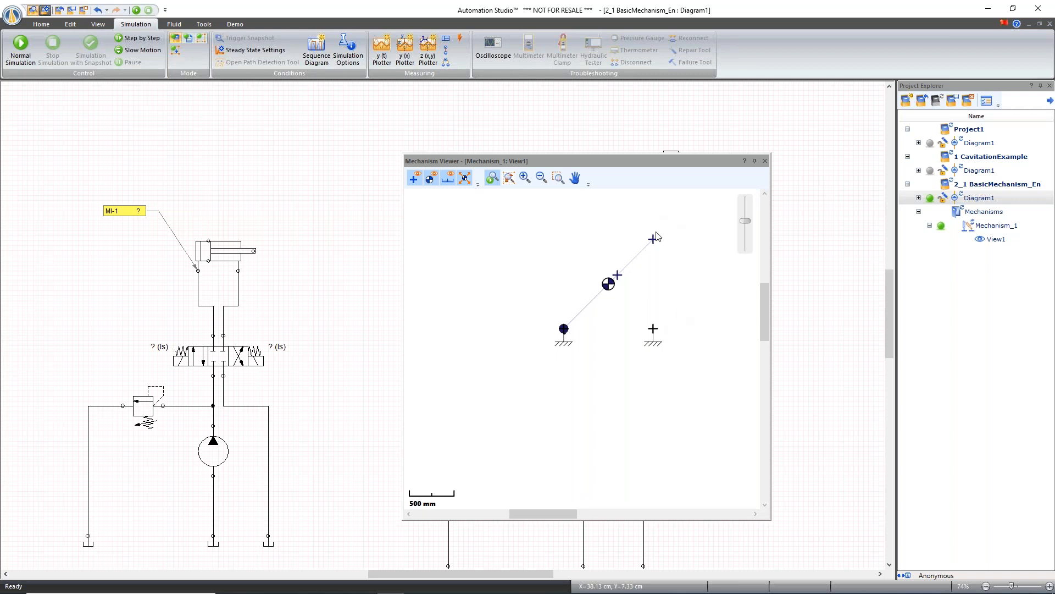
# - Open the Mechanism Manager and arrange it side by side with the mechanism viewer
pyautogui.moveTo(212, 253)
pyautogui.click(174, 25)
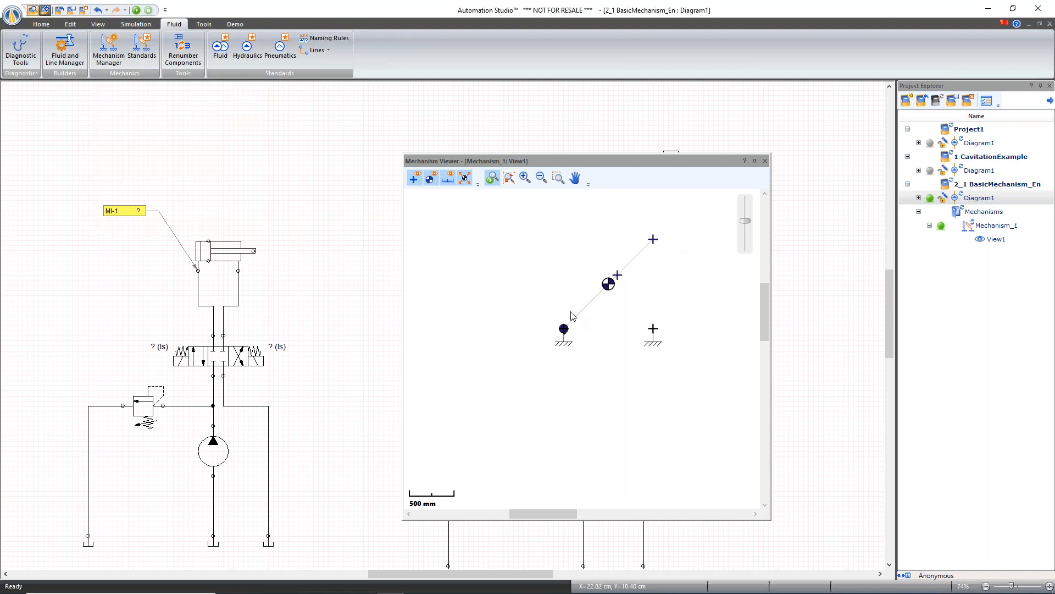
pyautogui.click(109, 52)
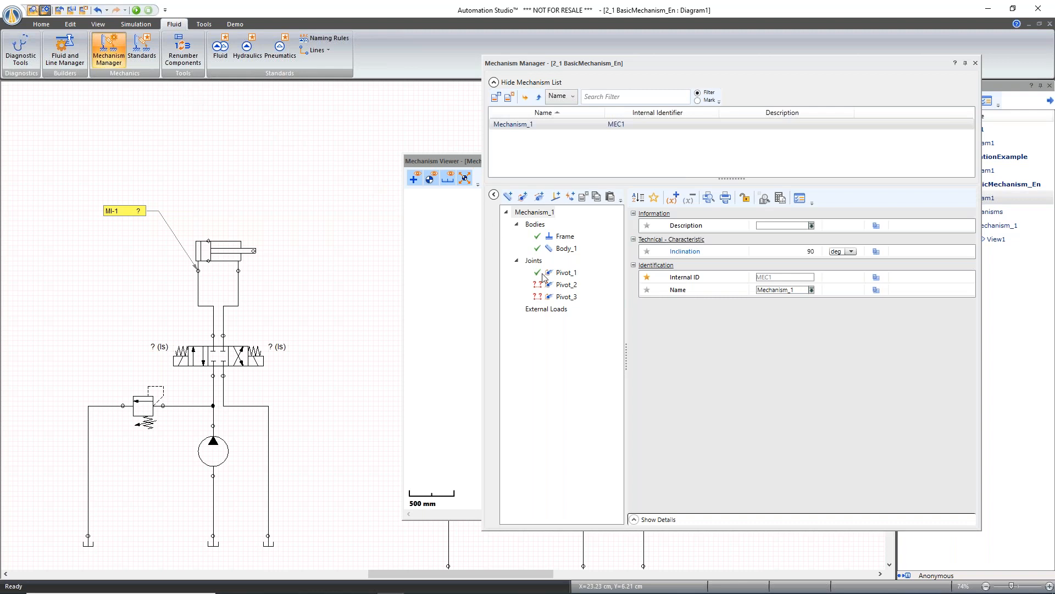
pyautogui.moveTo(608, 68); pyautogui.dragTo(754, 84)
pyautogui.moveTo(560, 160); pyautogui.dragTo(434, 83)
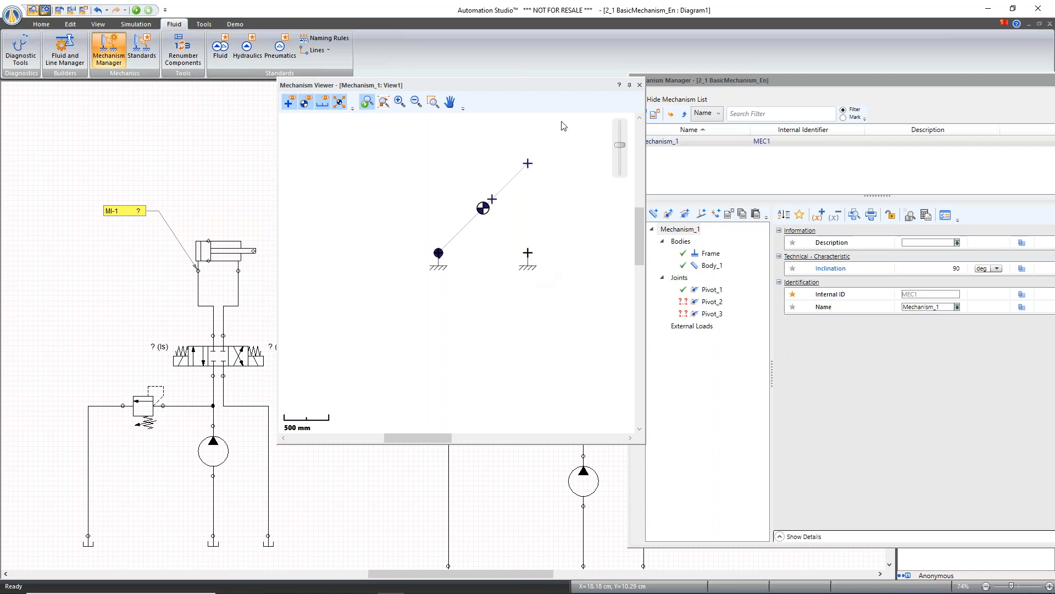
pyautogui.moveTo(767, 83); pyautogui.dragTo(629, 79)
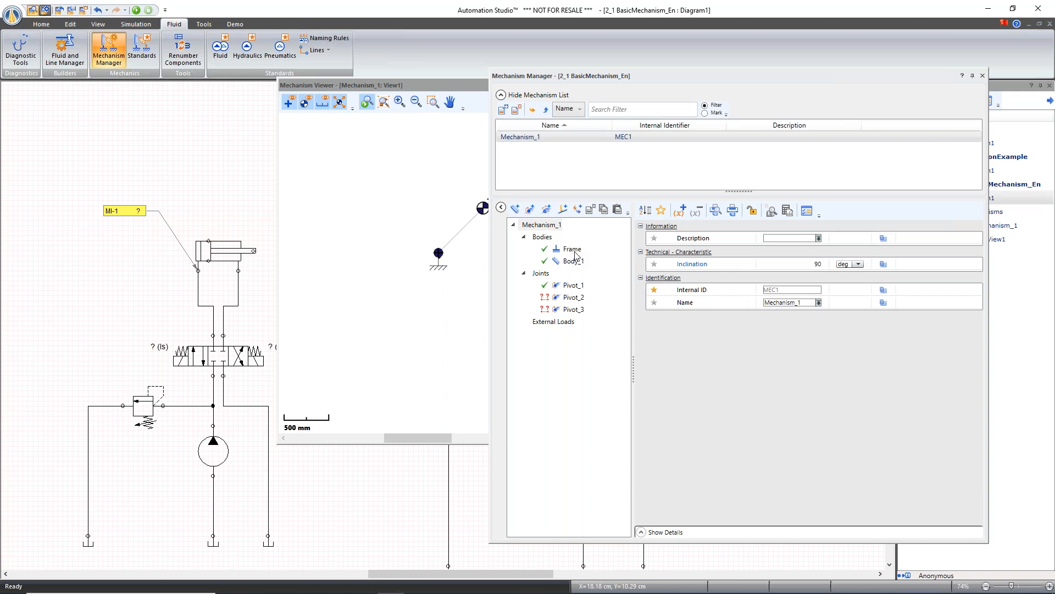
pyautogui.moveTo(667, 79); pyautogui.dragTo(771, 83)
pyautogui.moveTo(532, 82); pyautogui.dragTo(343, 104)
pyautogui.moveTo(721, 83); pyautogui.dragTo(592, 92)
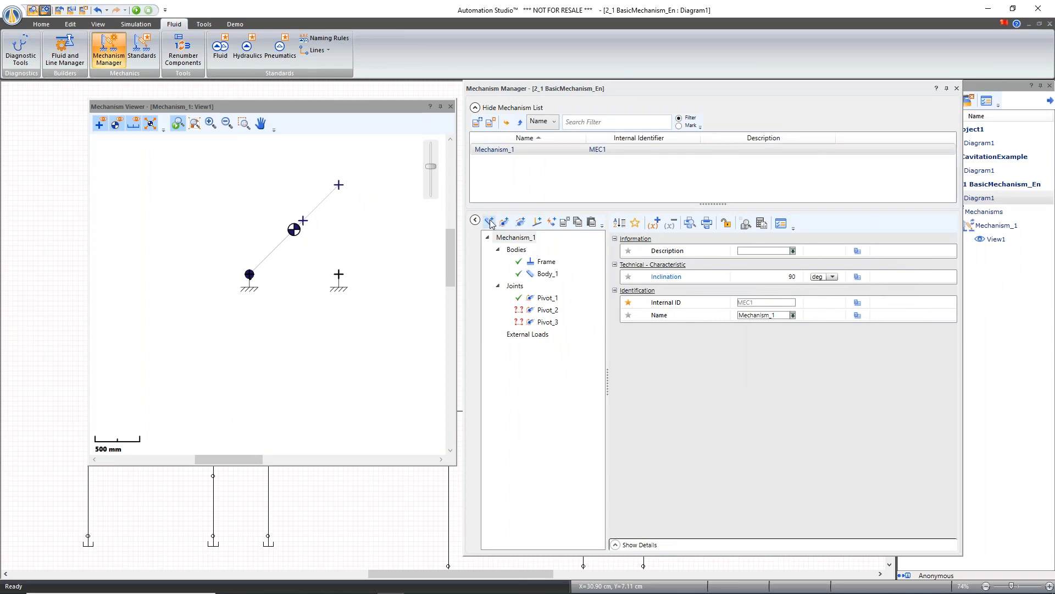
# - Examine the Frame's Node_1 and Node_2, the nodes of Body_1, and the node pairing of Pivot_1
pyautogui.click(546, 262)
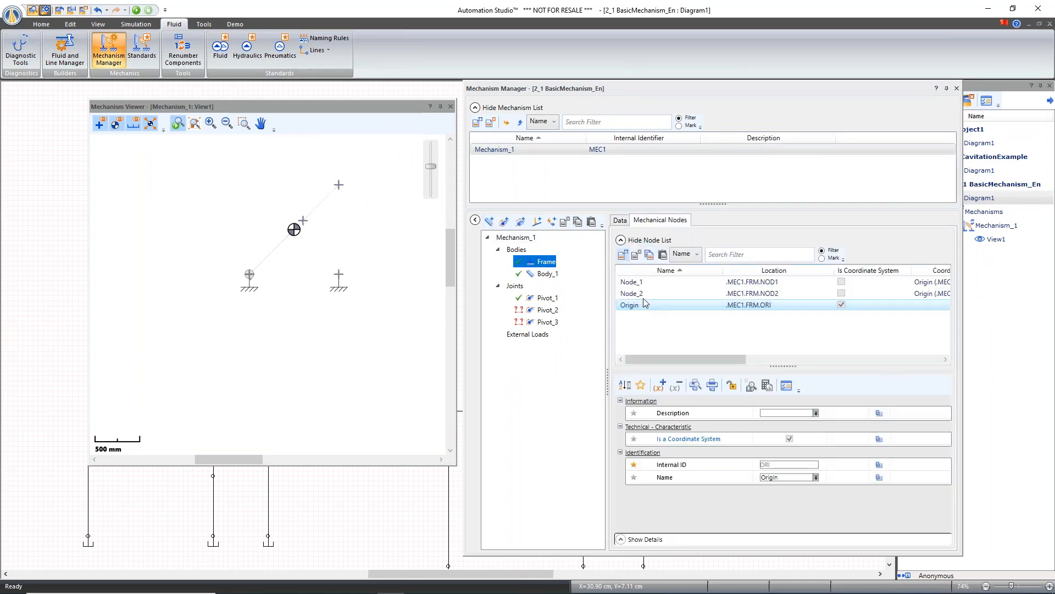
pyautogui.click(632, 282)
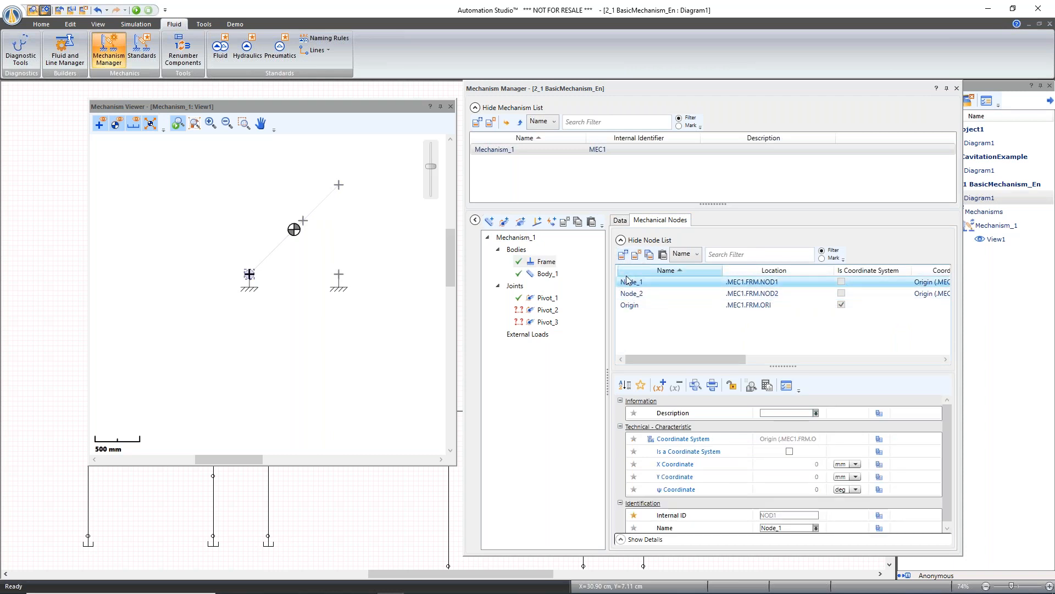
pyautogui.click(631, 294)
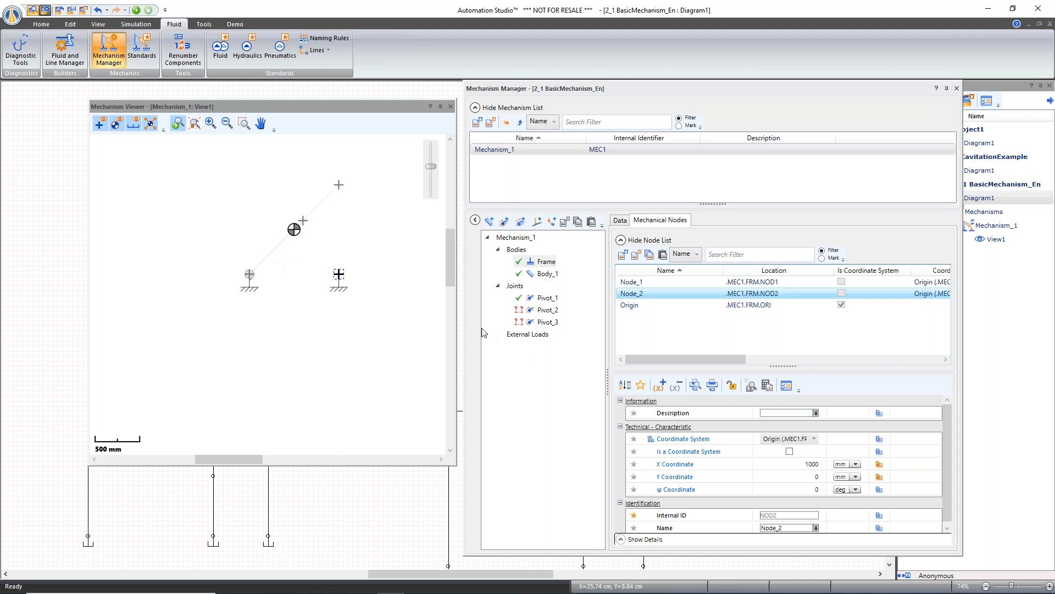
pyautogui.click(552, 273)
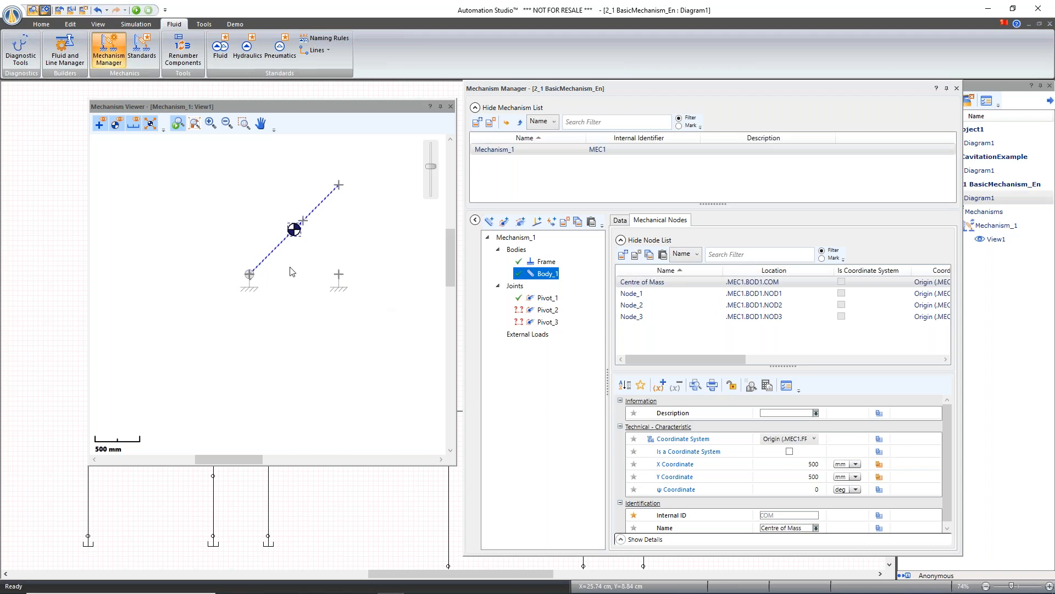
pyautogui.click(549, 298)
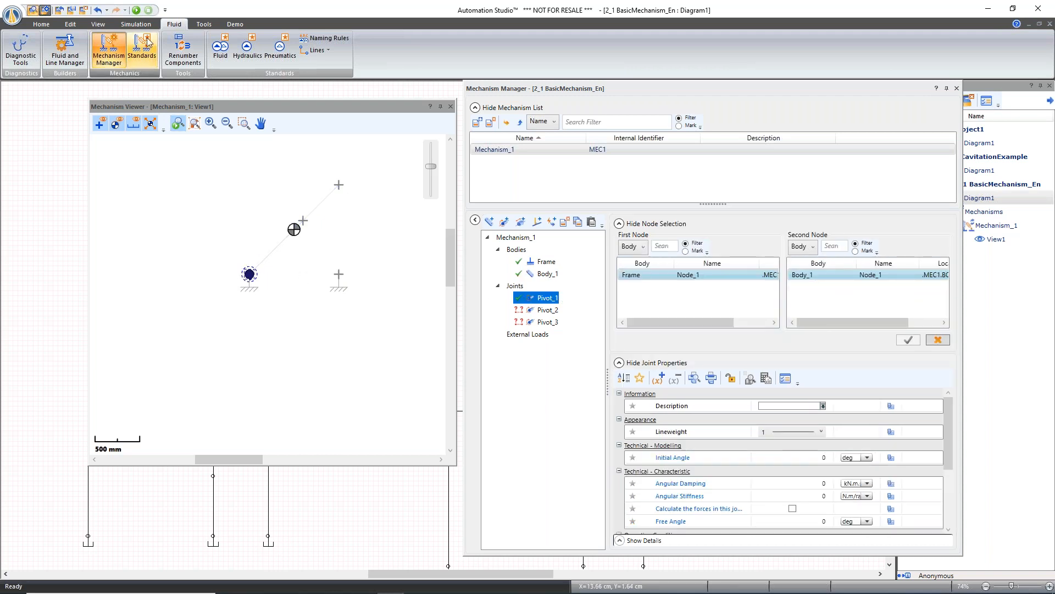
# - Run a normal simulation to watch how the mechanism moves without a cylinder, and stop it
pyautogui.click(136, 25)
pyautogui.click(22, 45)
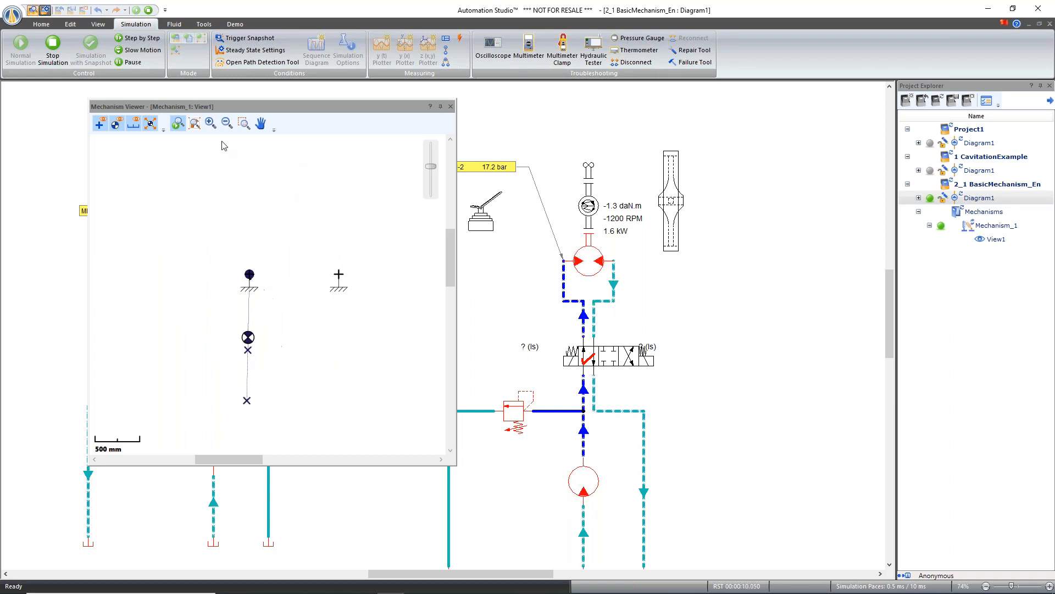
pyautogui.click(53, 50)
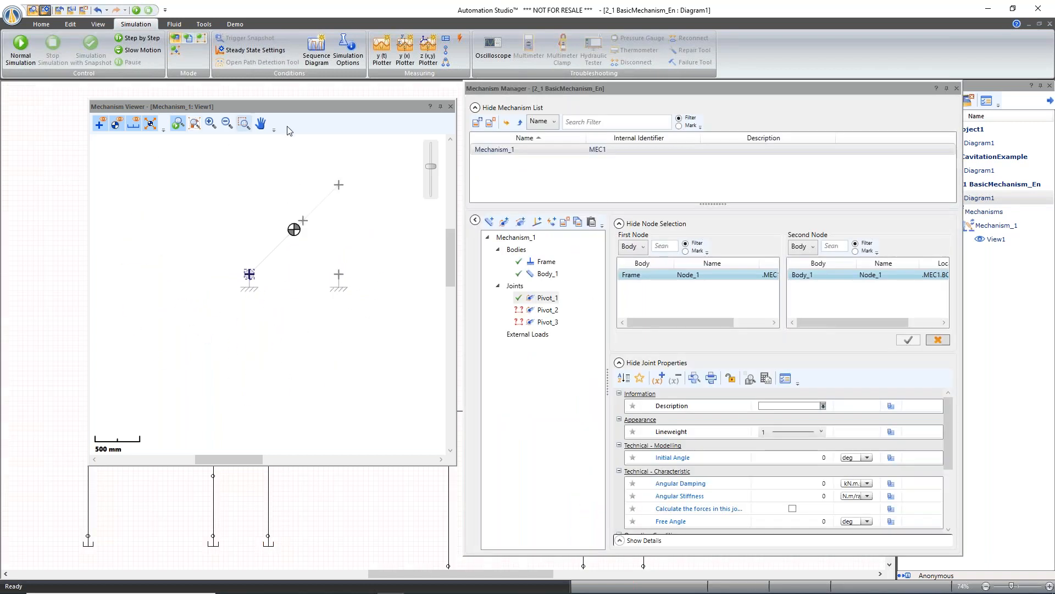
# - Insert the diagram's hydraulic cylinder into Mechanism_1 and review the nodes of its cylinder and rod bodies
pyautogui.moveTo(372, 106); pyautogui.dragTo(360, 300)
pyautogui.moveTo(226, 254); pyautogui.dragTo(573, 313)
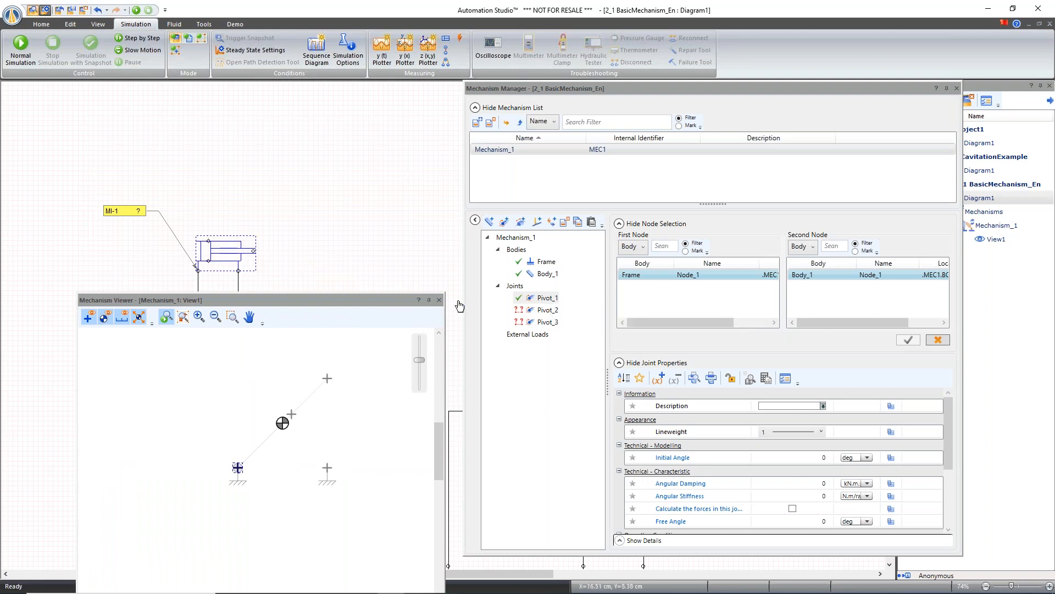
pyautogui.moveTo(389, 301)
pyautogui.mouseDown()
pyautogui.moveTo(383, 290)
pyautogui.moveTo(383, 300)
pyautogui.mouseUp()
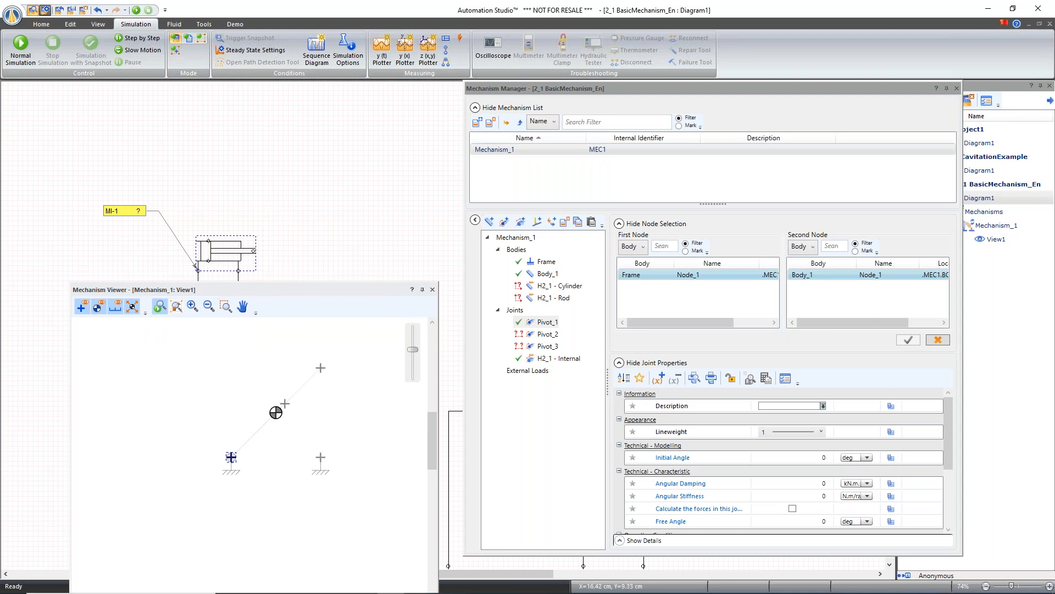
pyautogui.moveTo(248, 289); pyautogui.dragTo(225, 126)
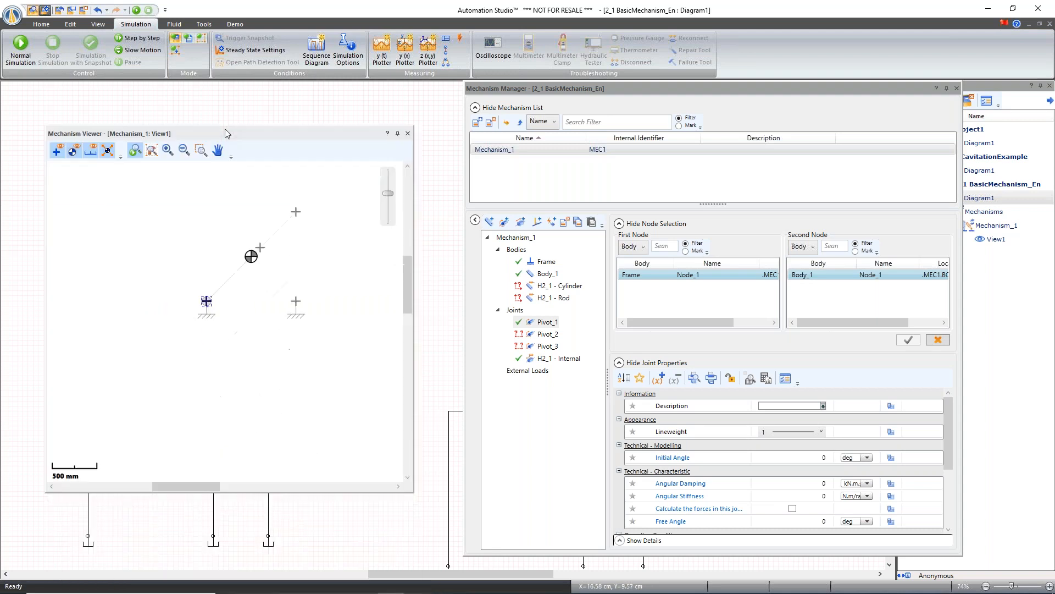
pyautogui.click(561, 288)
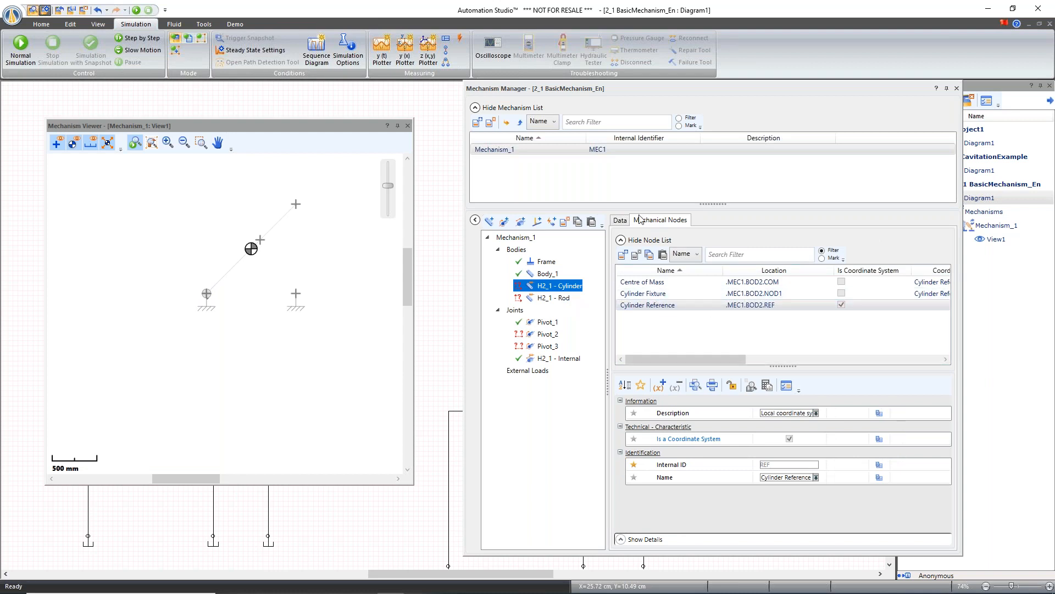
pyautogui.click(556, 297)
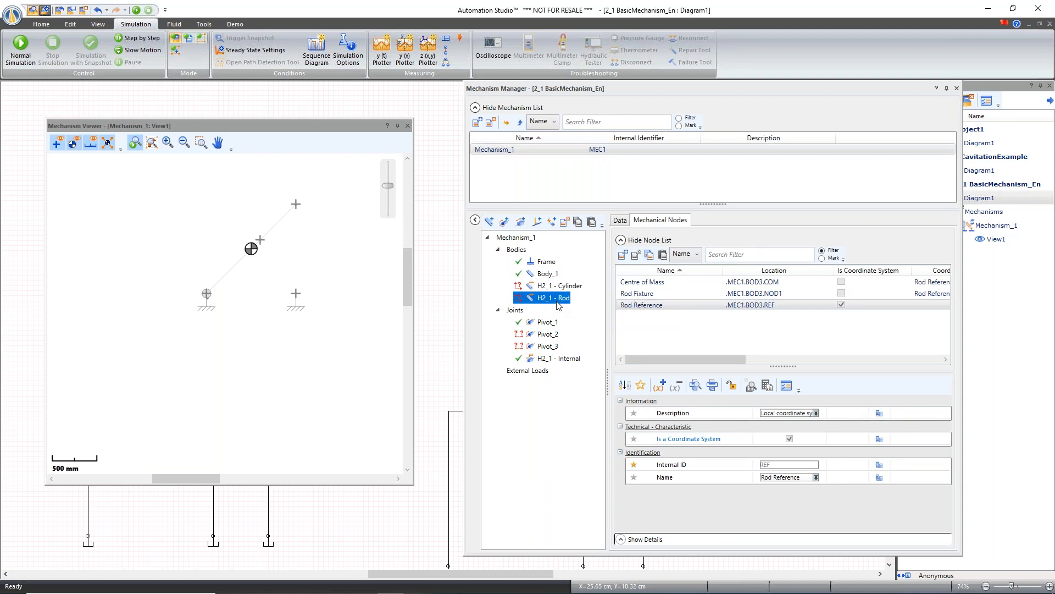
# - Define Pivot_2 by joining the Frame's Node_2 to the Cylinder Fixture node of the cylinder body
pyautogui.click(546, 337)
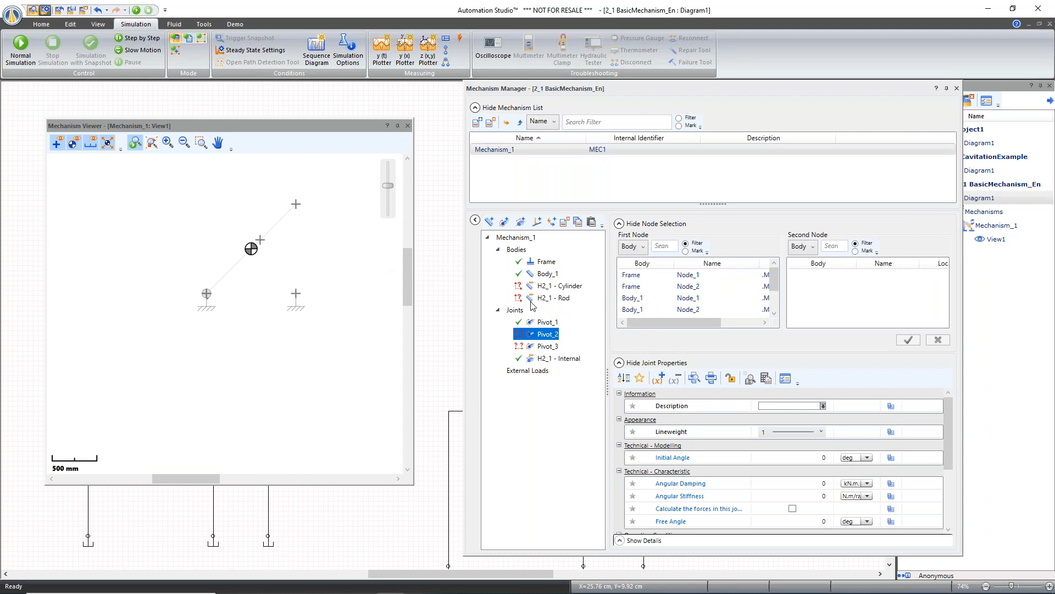
pyautogui.click(693, 287)
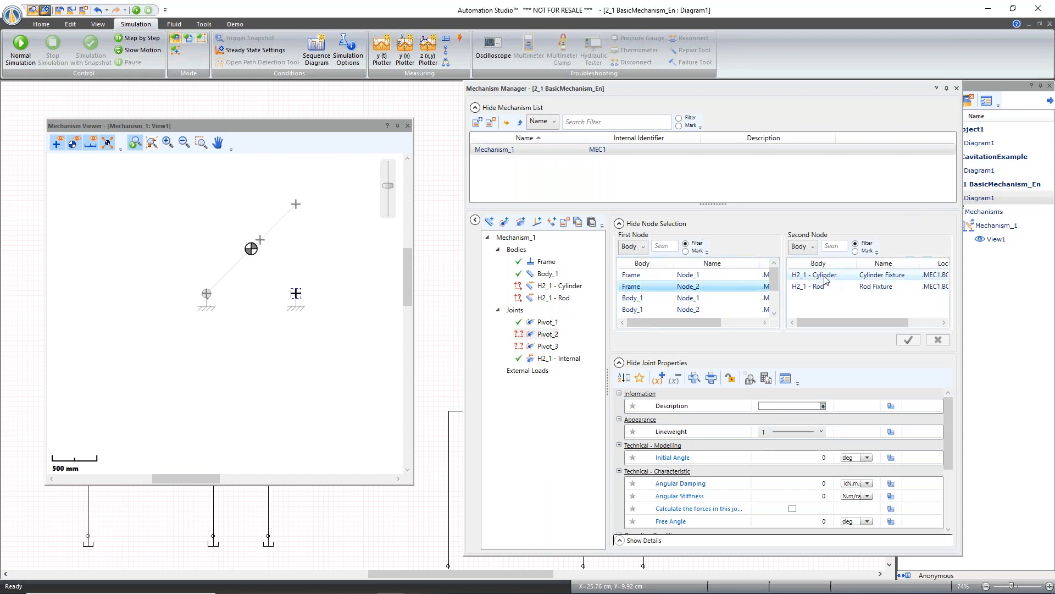
pyautogui.click(825, 279)
pyautogui.click(912, 340)
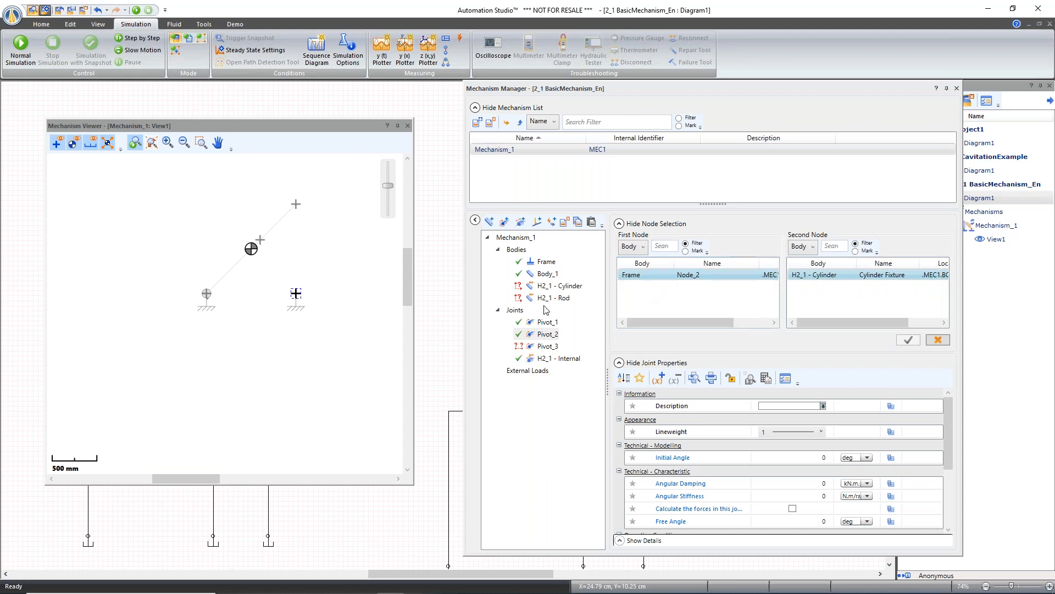
# - Define Pivot_3 by joining the Rod Fixture node of the H2_1 rod body to Body_1's Node_3, accepting the cylinder extension adjustment
pyautogui.click(547, 347)
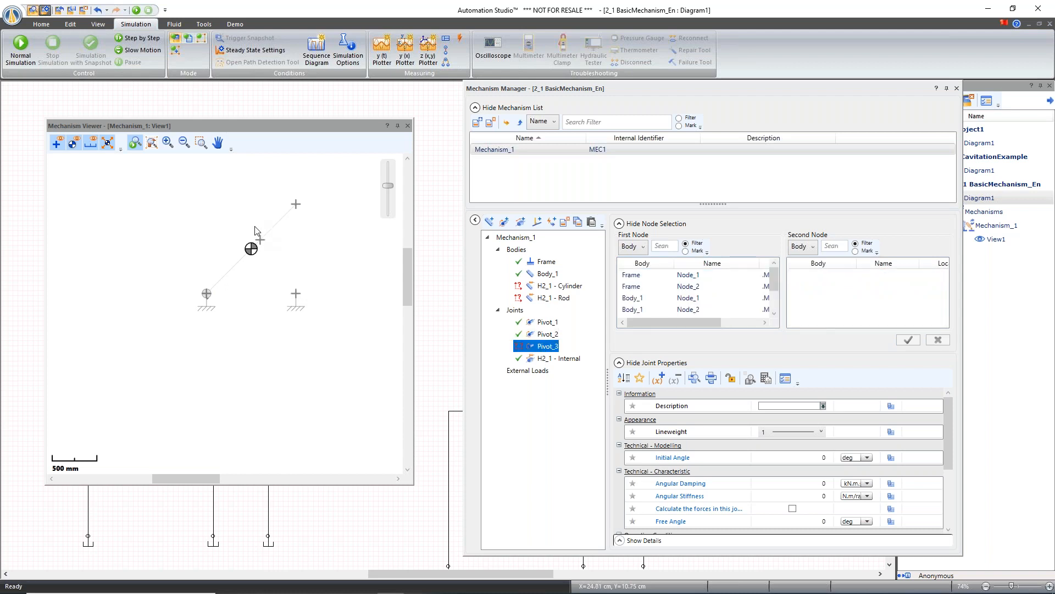
pyautogui.scroll(-2, 693, 297)
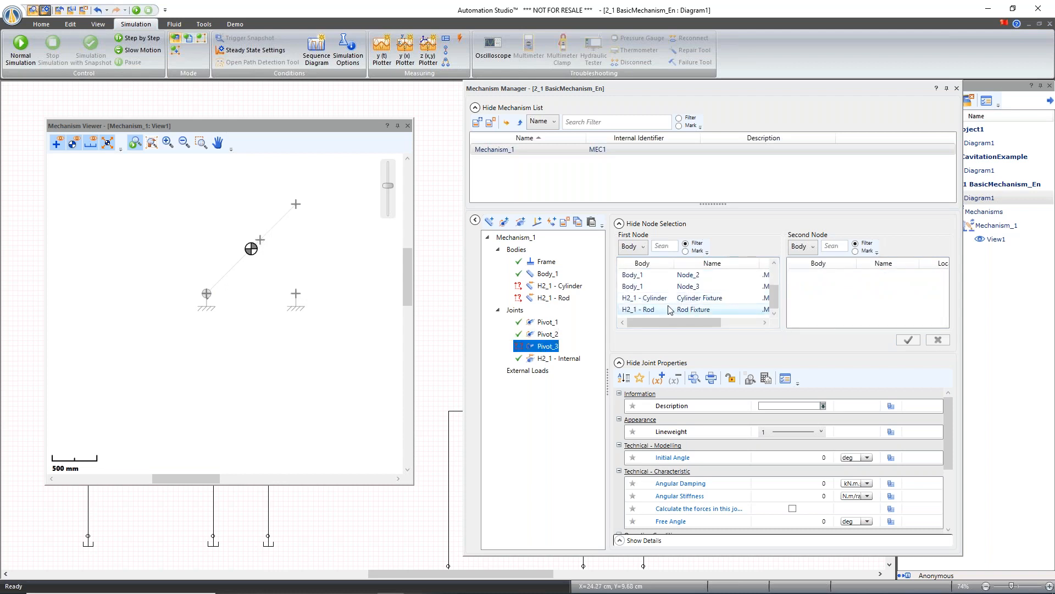
pyautogui.click(646, 309)
pyautogui.click(841, 310)
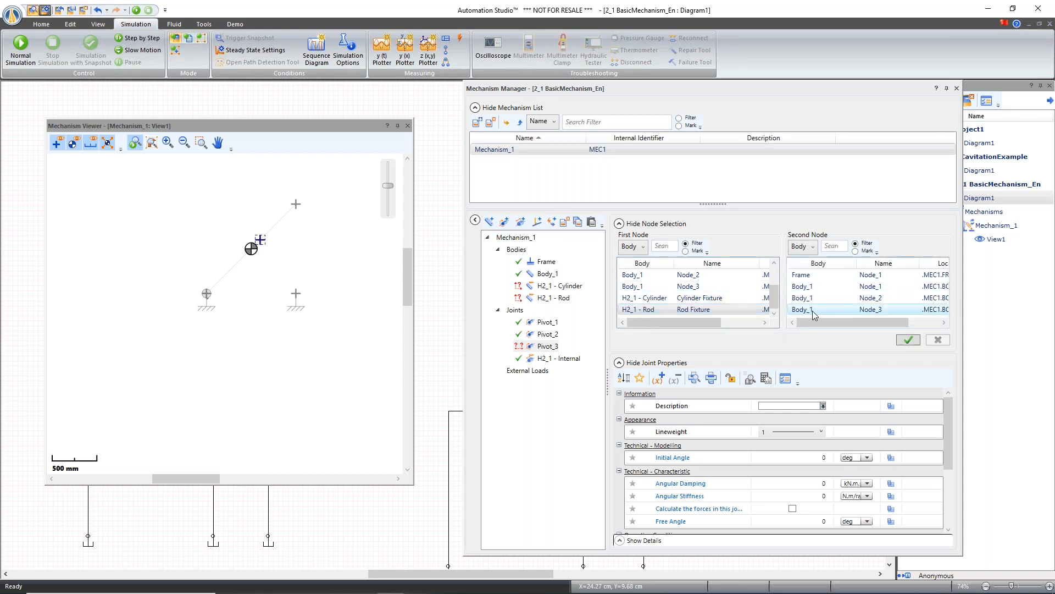
pyautogui.click(909, 340)
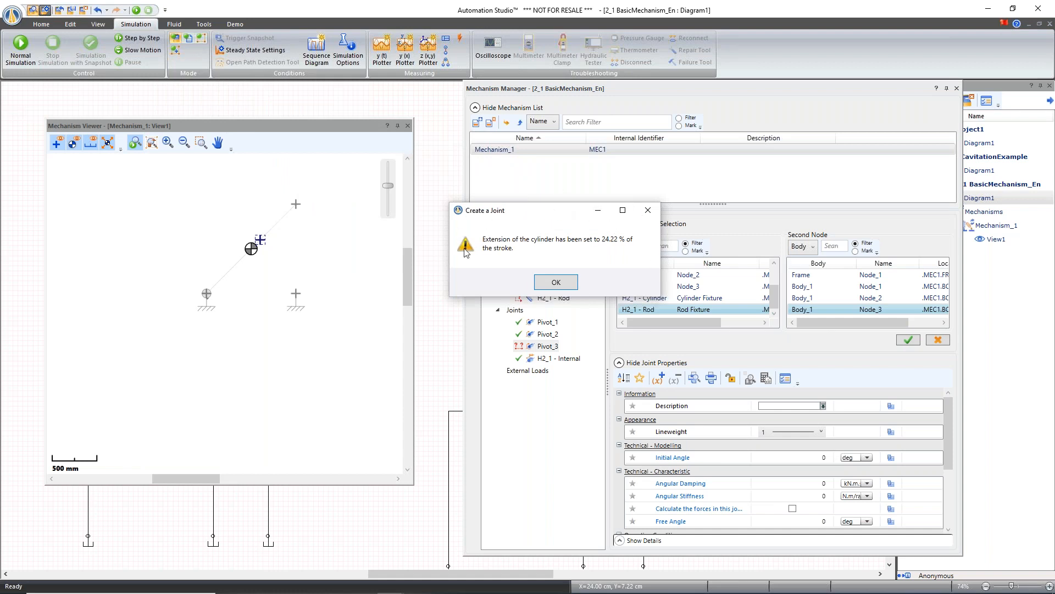
pyautogui.click(571, 289)
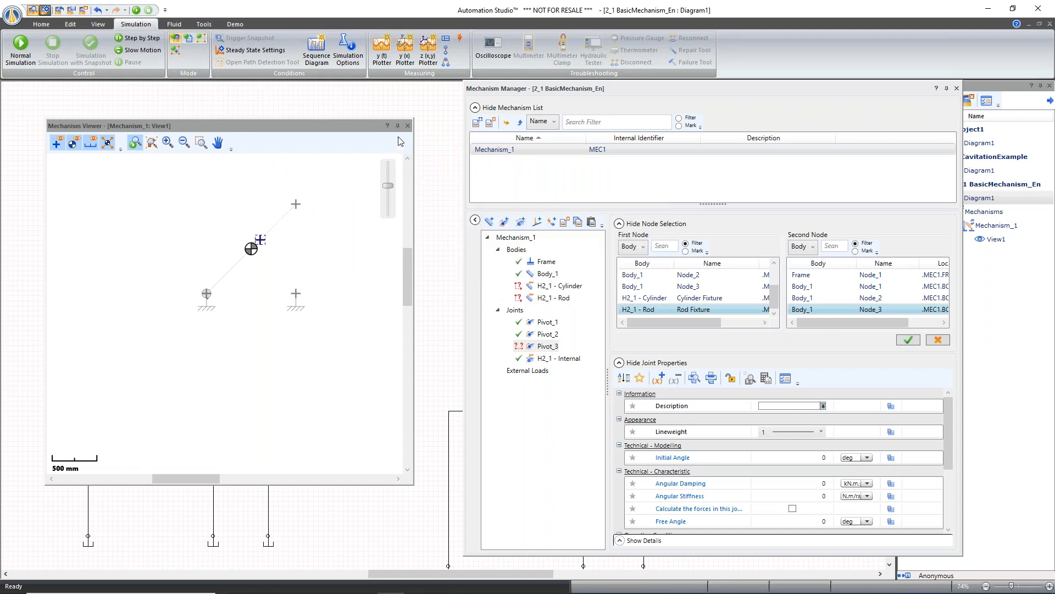
# - Run a normal simulation with the mechanism view beside the circuit, shift the directional valve both ways, and stop it
pyautogui.moveTo(360, 122); pyautogui.dragTo(715, 122)
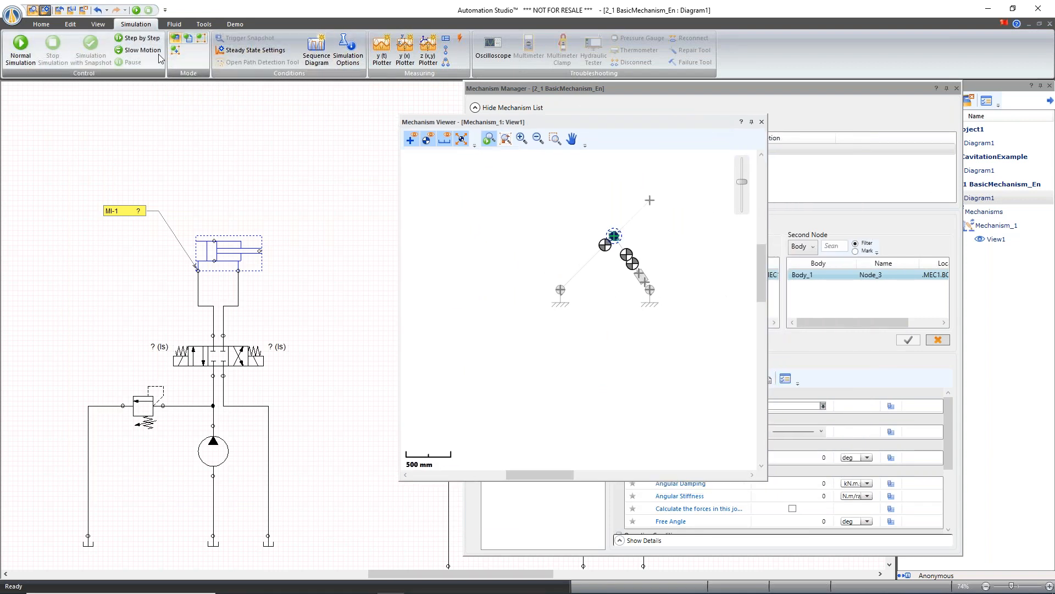
pyautogui.click(21, 51)
pyautogui.click(198, 358)
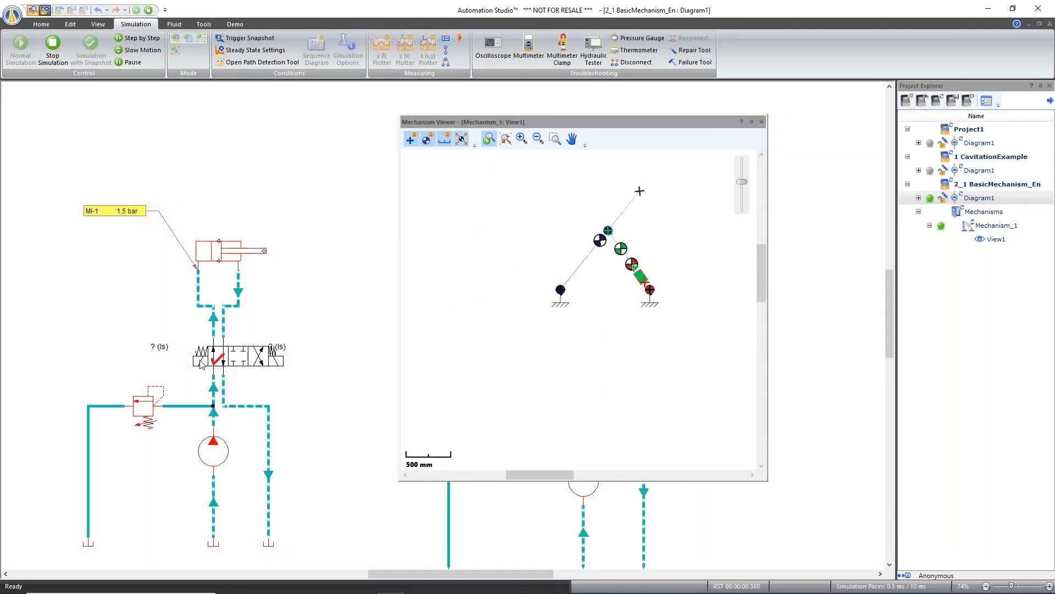
pyautogui.click(256, 357)
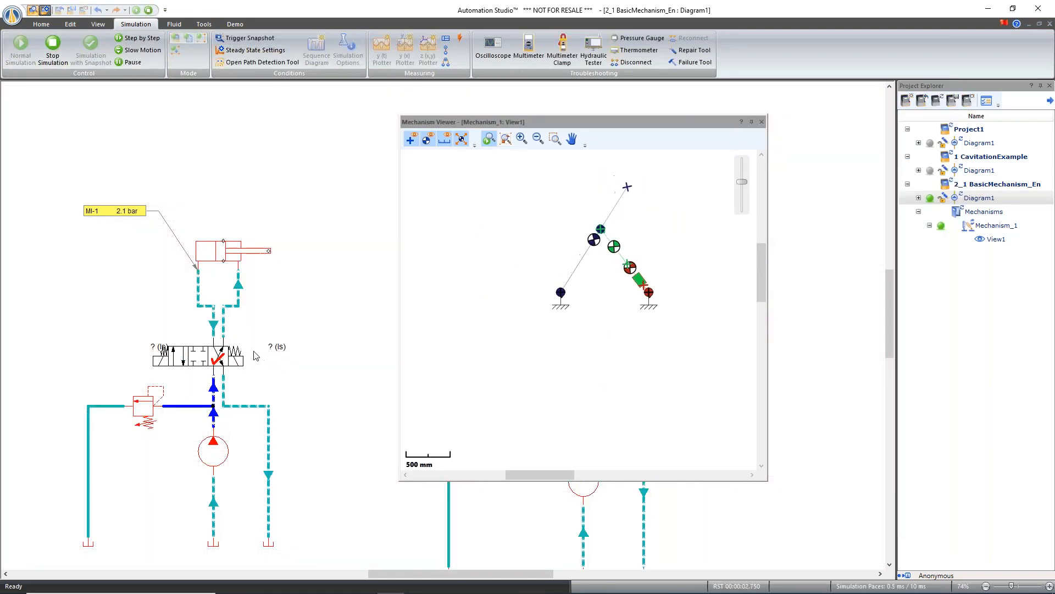
pyautogui.click(180, 358)
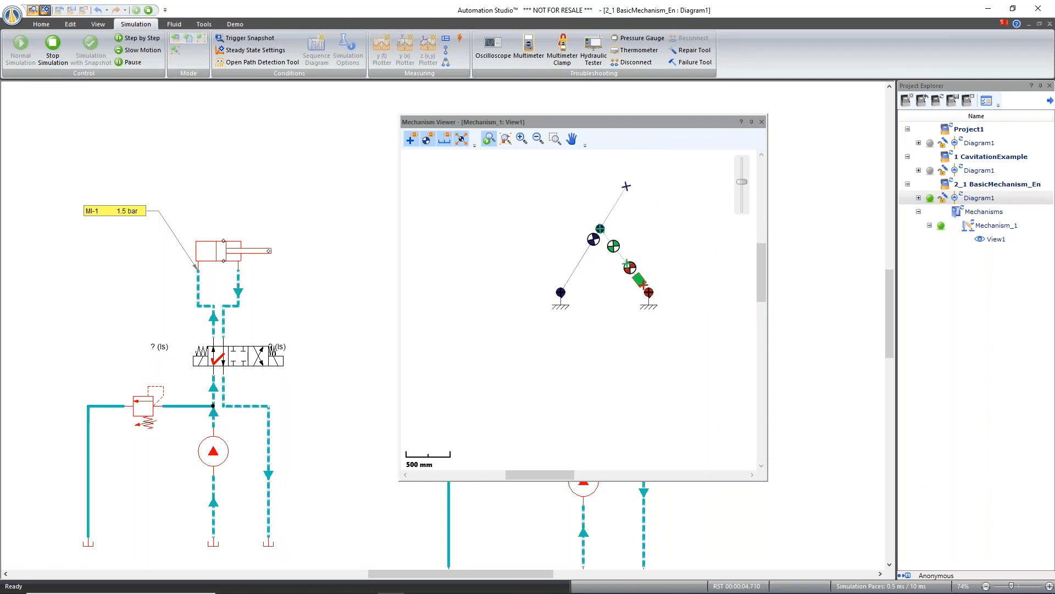
pyautogui.click(53, 45)
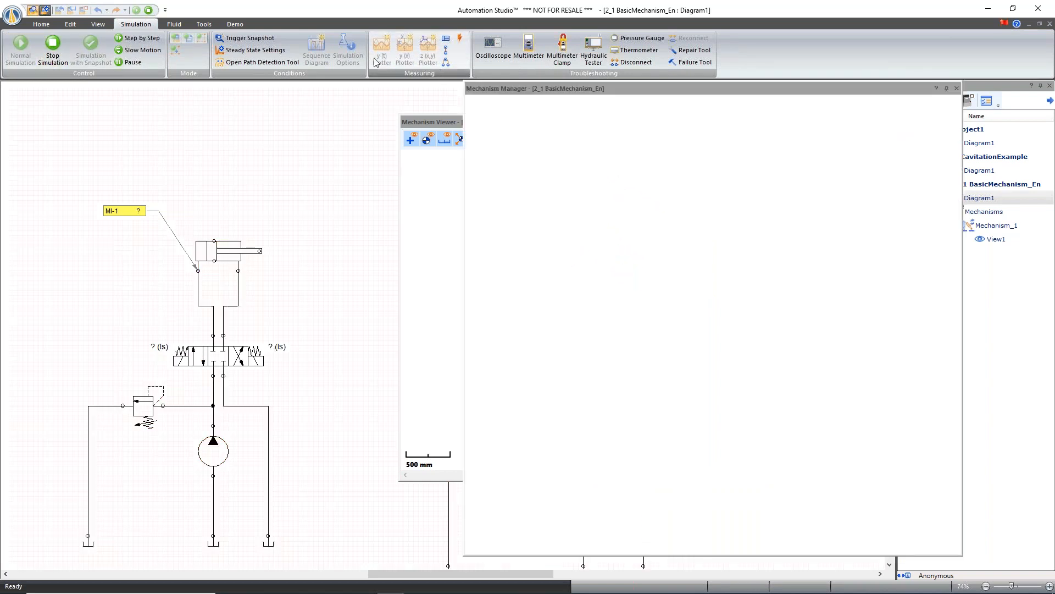
# - Set the body mass of Body_1 to 20000 kg and close the Mechanism Manager
pyautogui.click(182, 25)
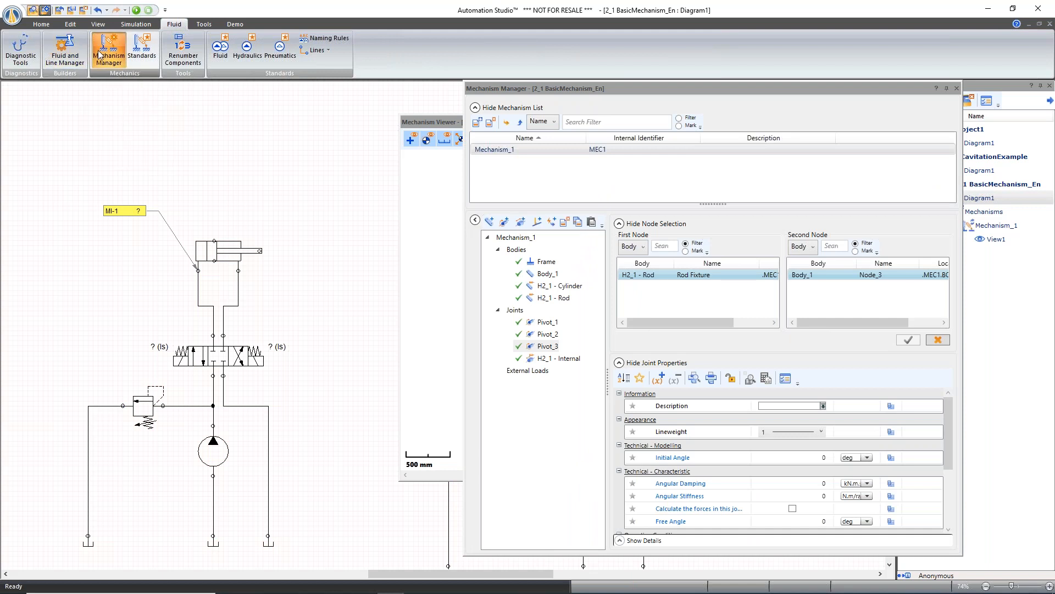
pyautogui.click(555, 275)
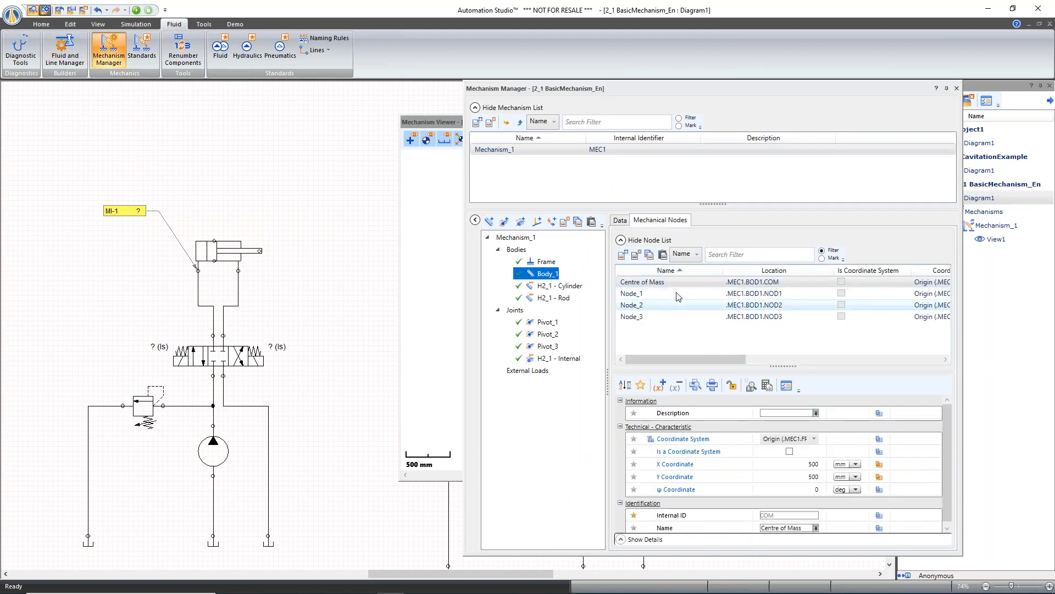
pyautogui.moveTo(709, 88); pyautogui.dragTo(634, 49)
pyautogui.click(546, 180)
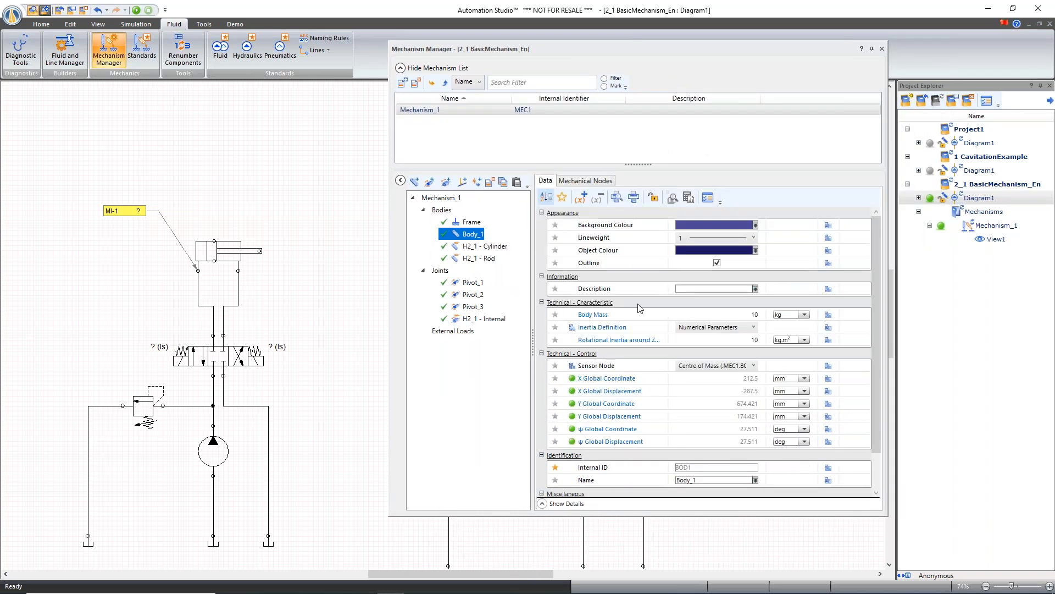
pyautogui.click(739, 313)
pyautogui.write('1')
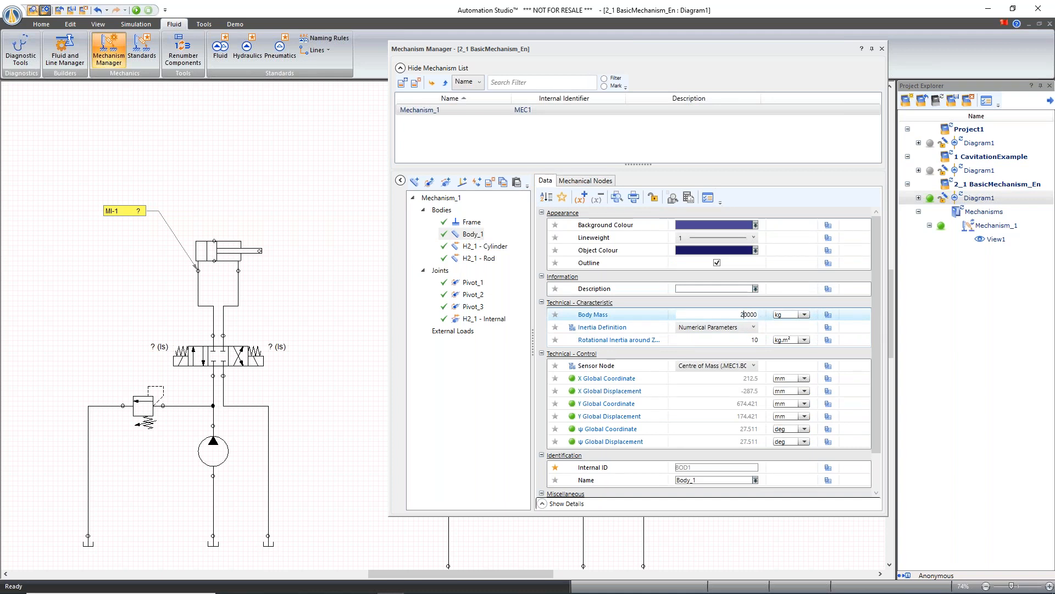
pyautogui.click(768, 338)
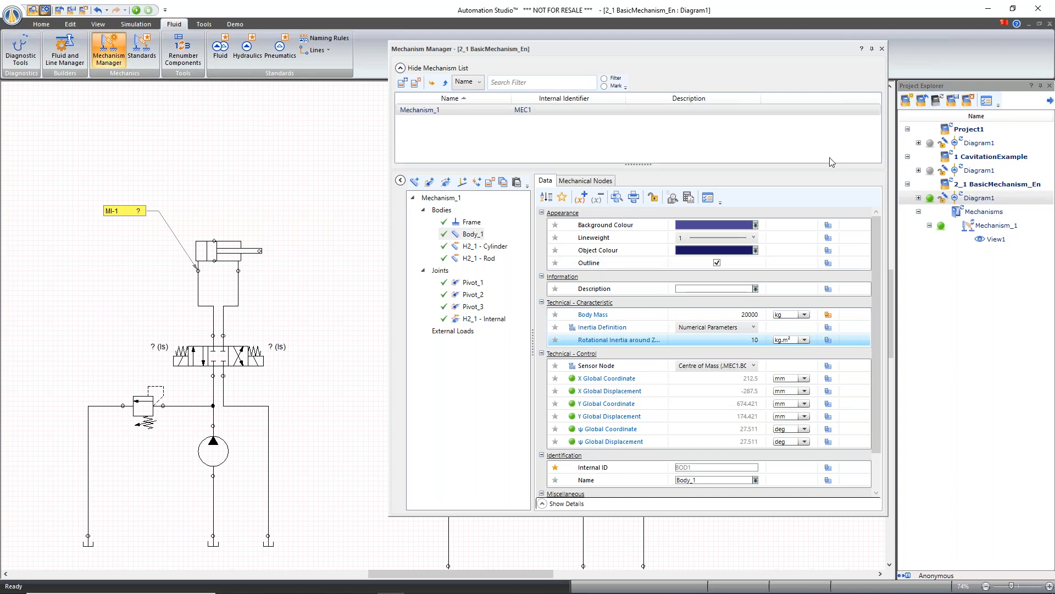
pyautogui.click(883, 49)
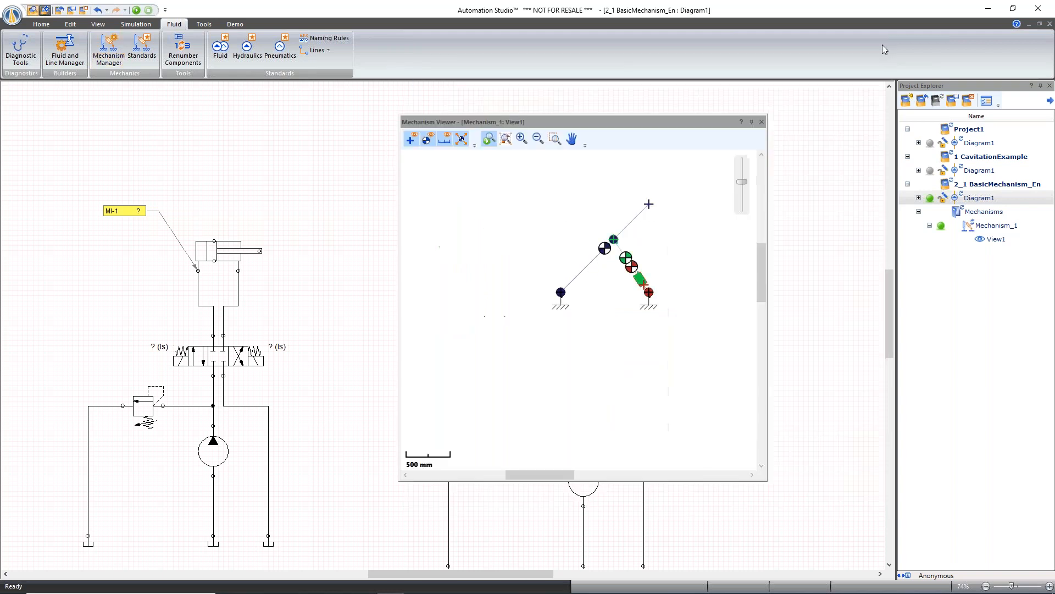
# - Start the simulation with the heavier body and shift the directional valve to retract and extend the cylinder
pyautogui.click(135, 10)
pyautogui.click(254, 360)
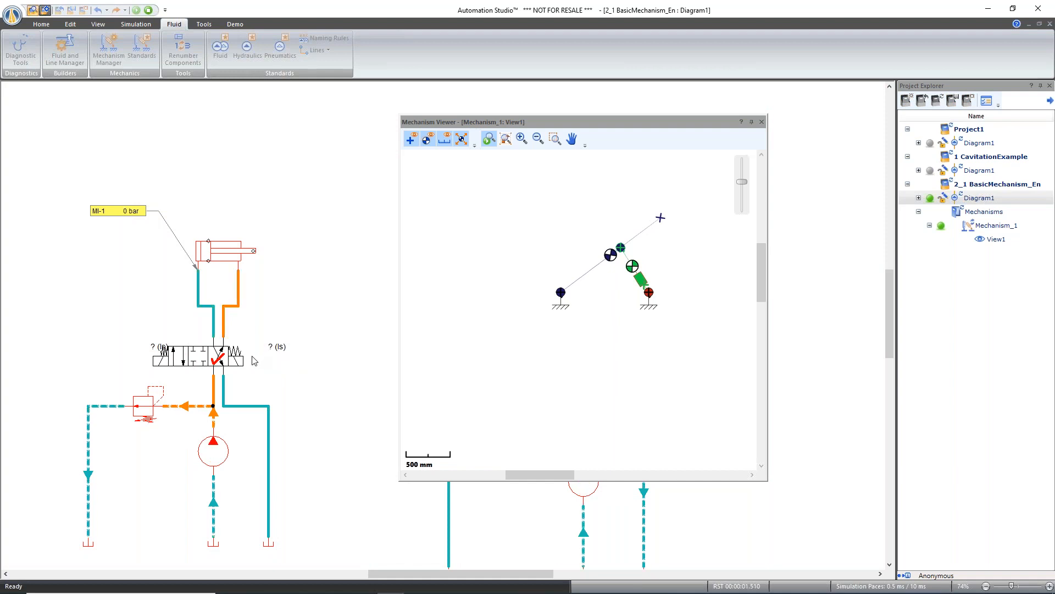
pyautogui.click(159, 361)
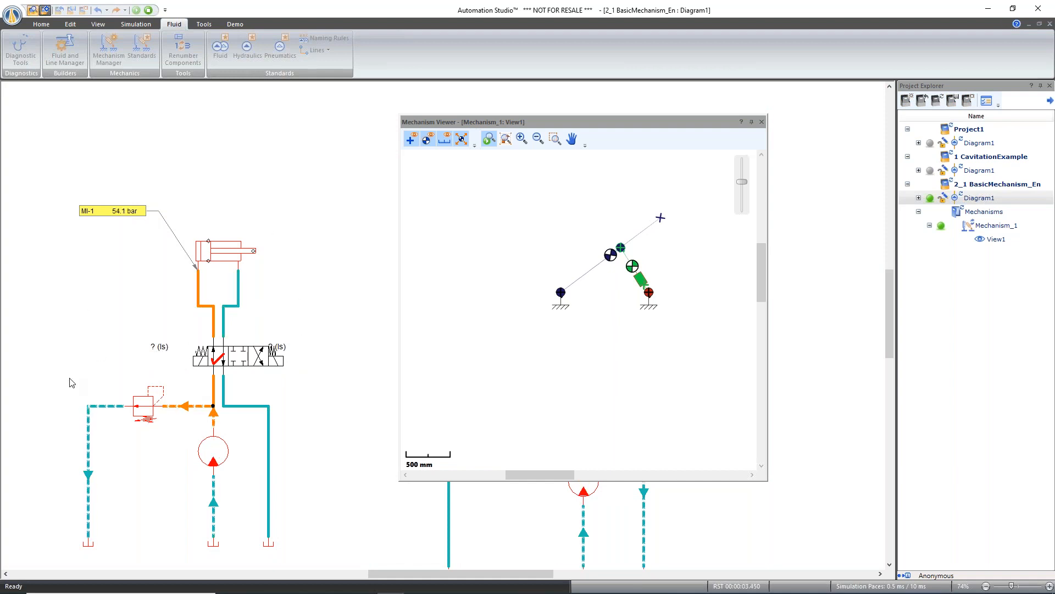
# - Raise the relief valve's cracking pressure to about 301 bar during simulation, retract the cylinder with the directional valve, and stop the simulation
pyautogui.click(144, 407)
pyautogui.moveTo(194, 451); pyautogui.dragTo(275, 479)
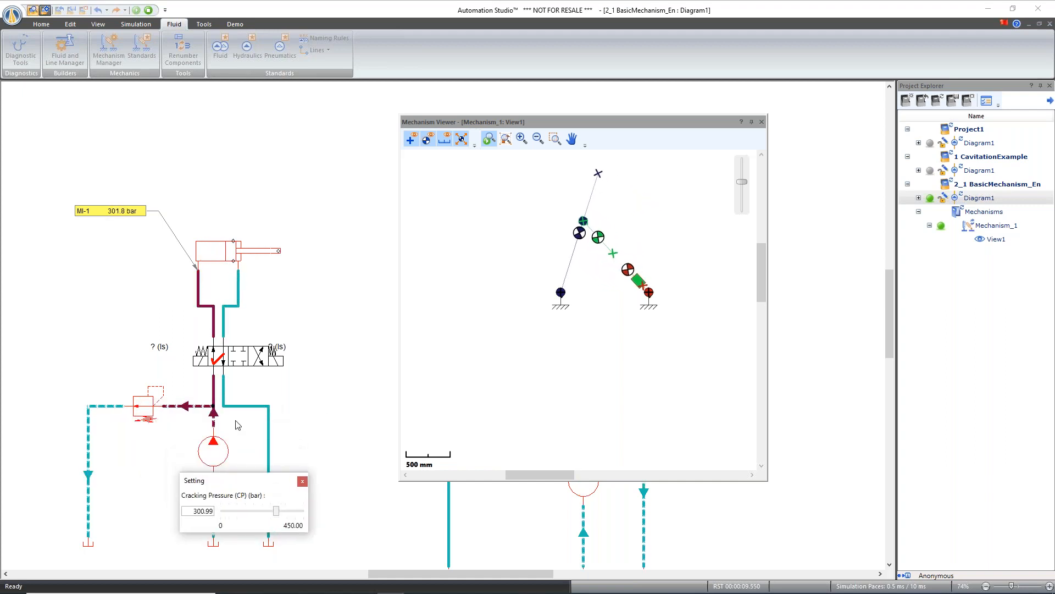
pyautogui.click(260, 366)
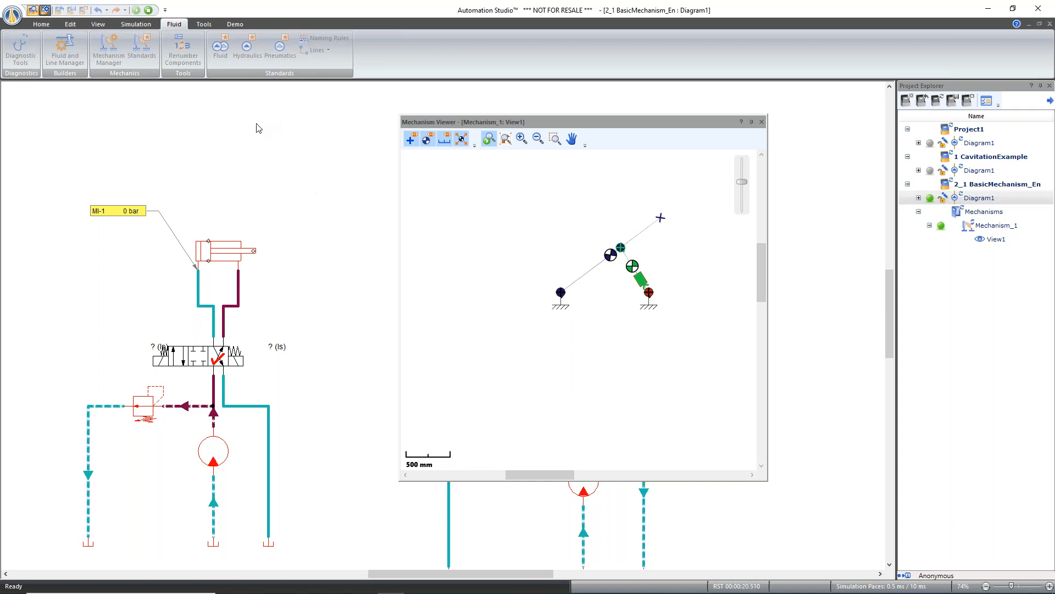
pyautogui.moveTo(229, 249)
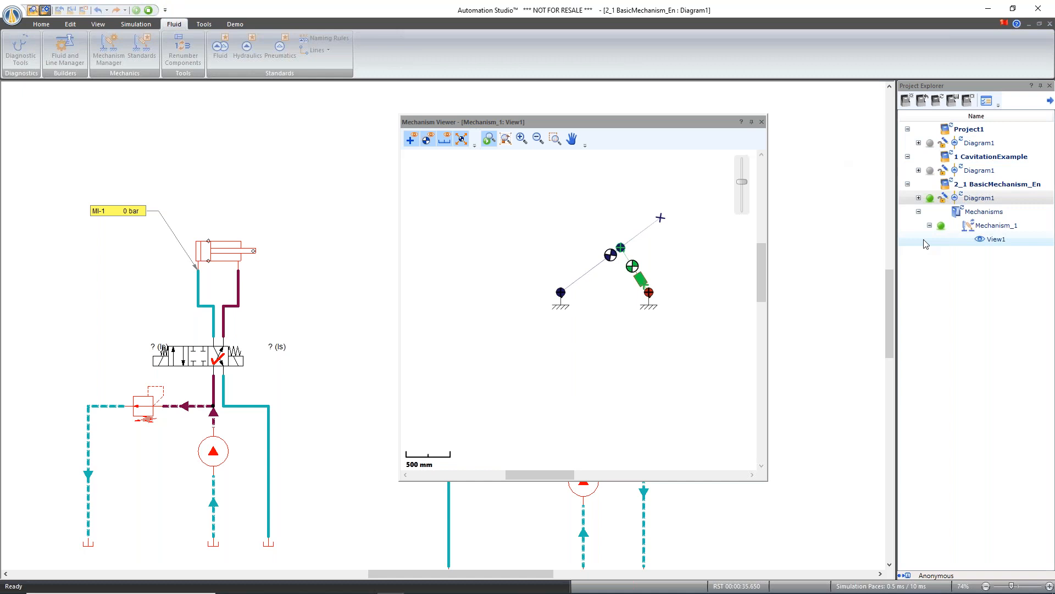
pyautogui.click(148, 10)
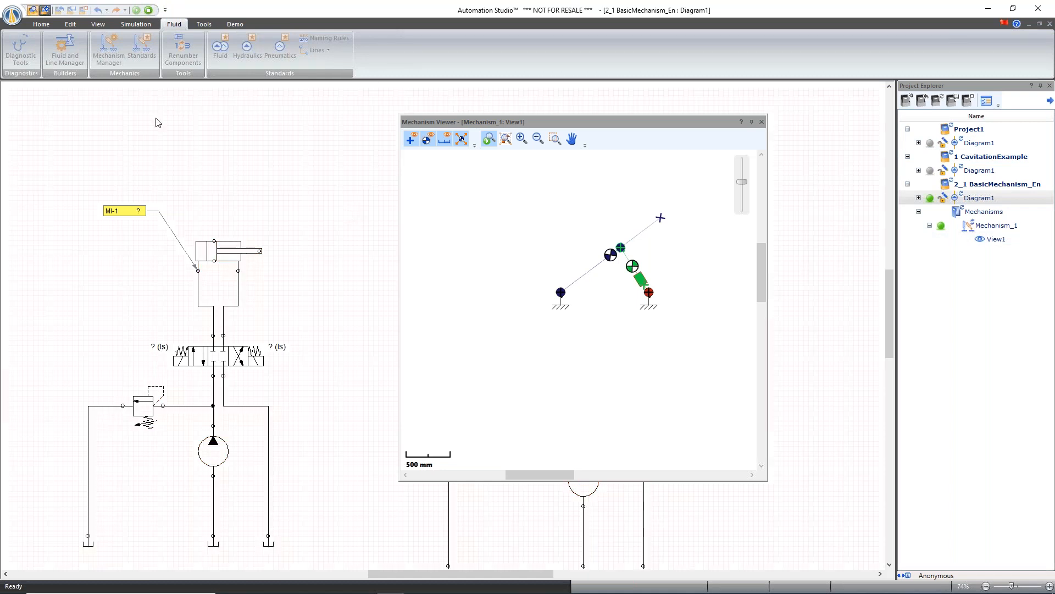
# - Show the component library and expand the Blocks category to review its block subcategories
pyautogui.click(41, 24)
pyautogui.click(77, 49)
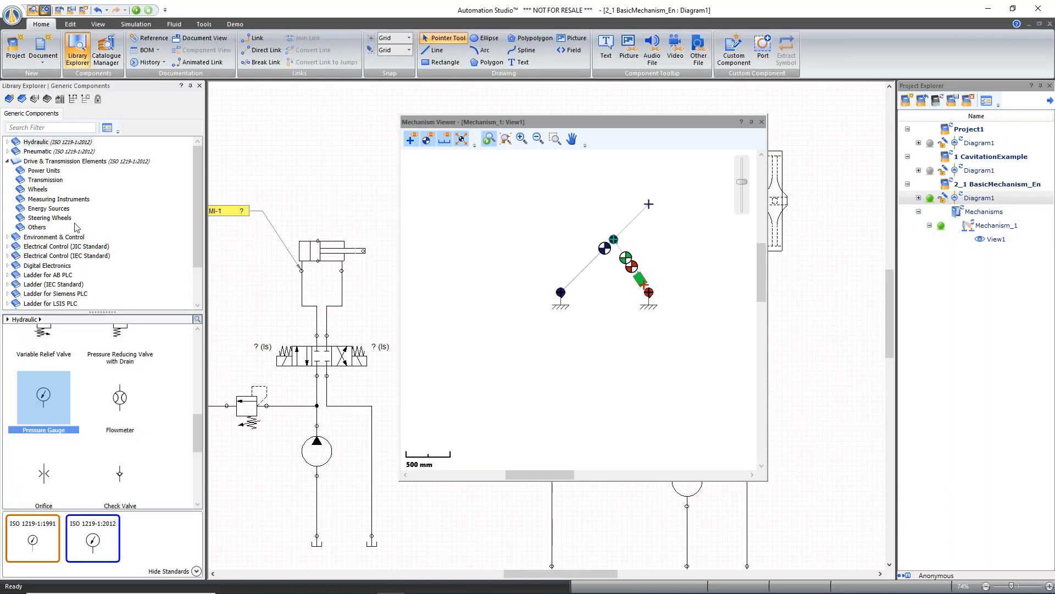
pyautogui.click(7, 161)
pyautogui.click(7, 142)
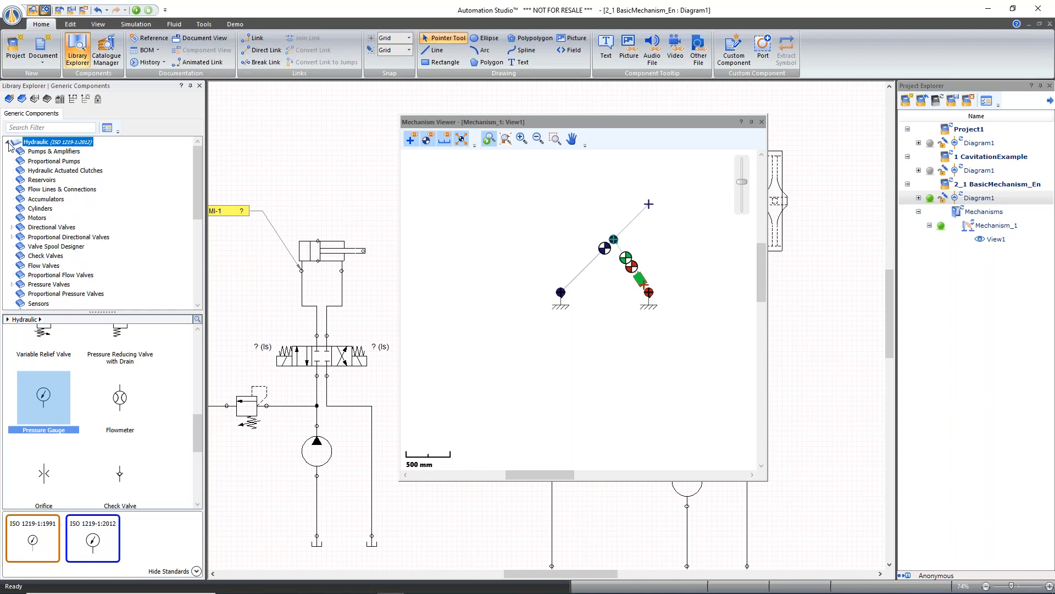
pyautogui.click(7, 142)
pyautogui.click(8, 275)
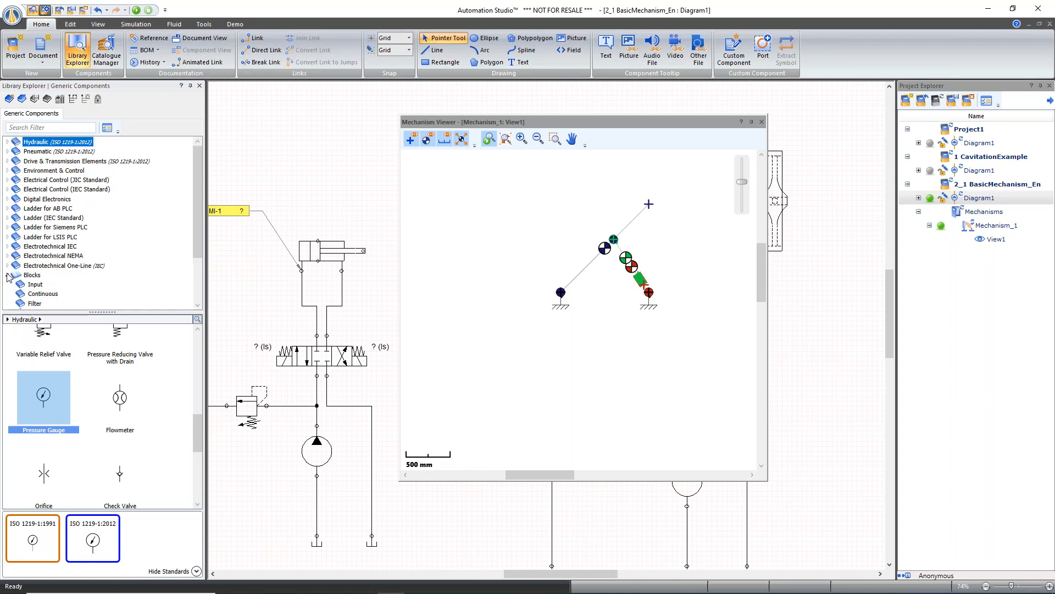
pyautogui.scroll(-2, 11, 267)
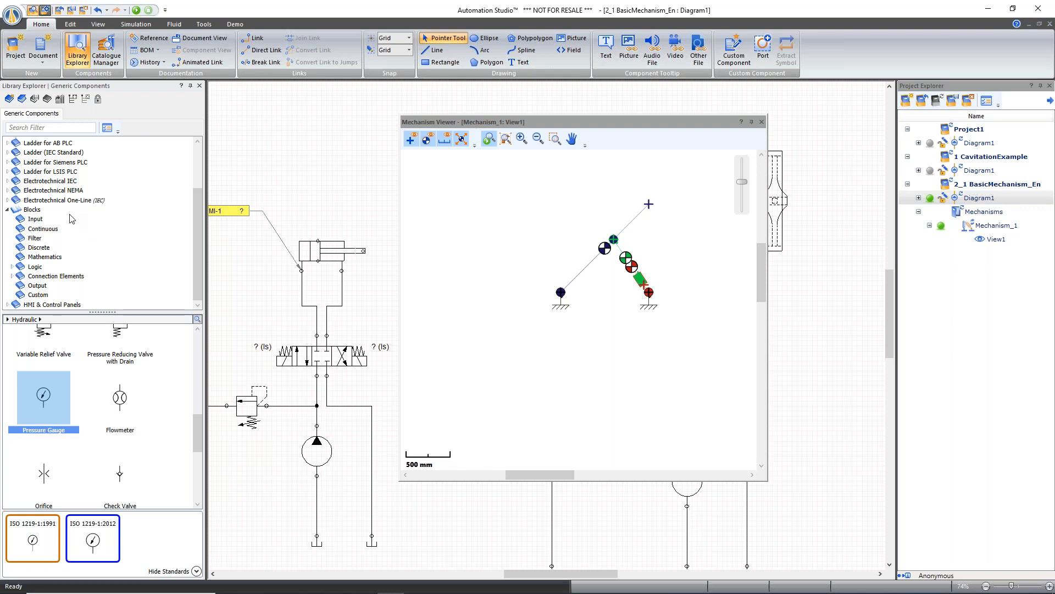
# - Close the mechanism view, look over the Hydraulic_Diagram of the 2_3 Winch_HBX_620_640_01 project, and open its Winch_Dynamics diagram
pyautogui.click(762, 122)
pyautogui.hotkey('alt', 'Tab')
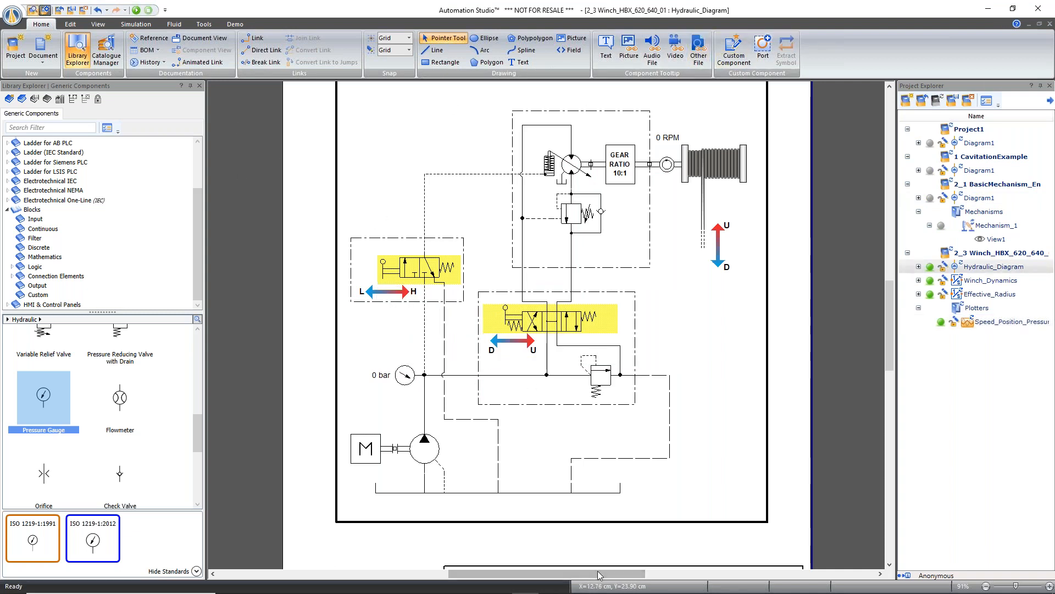
pyautogui.moveTo(603, 573); pyautogui.dragTo(616, 573)
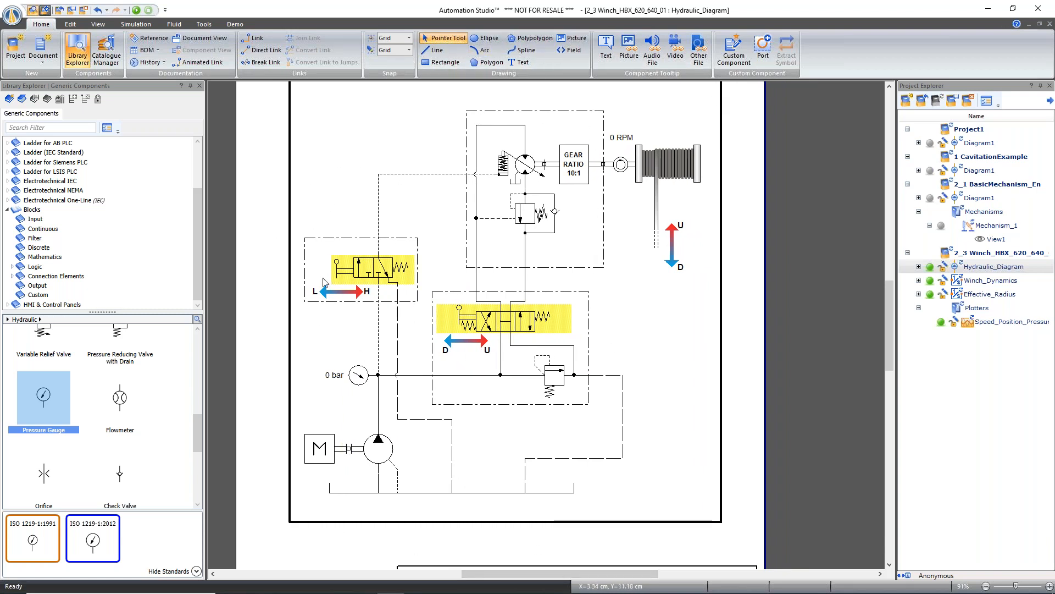
pyautogui.doubleClick(991, 280)
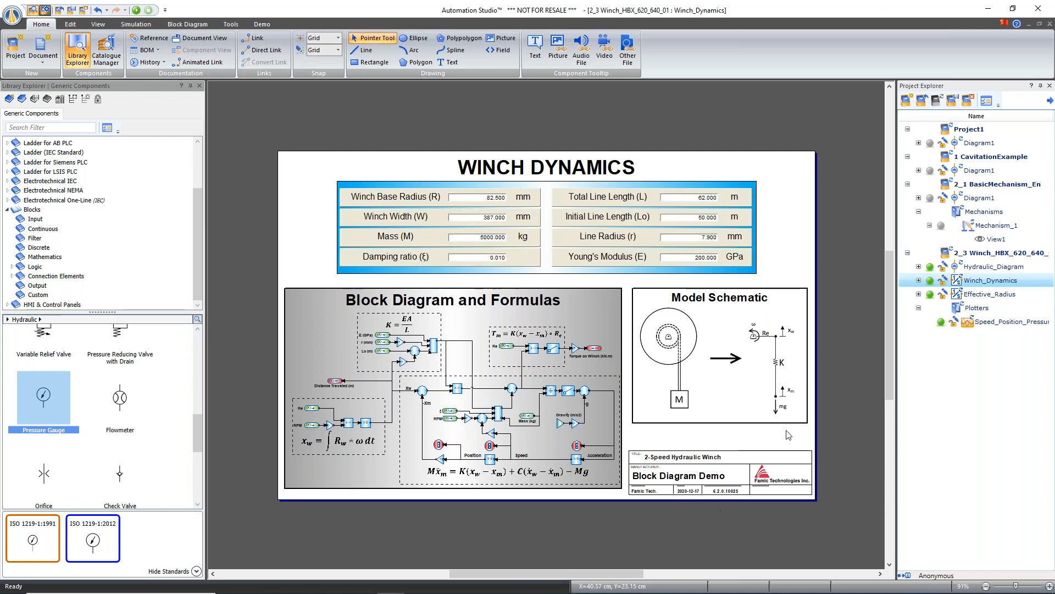
pyautogui.moveTo(615, 439); pyautogui.dragTo(703, 445)
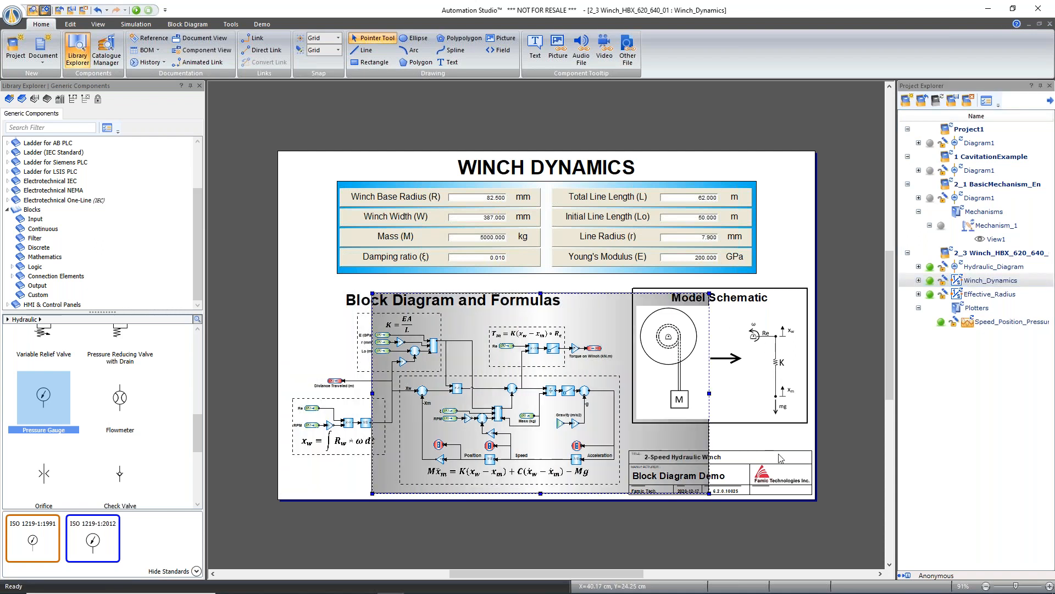
pyautogui.click(755, 441)
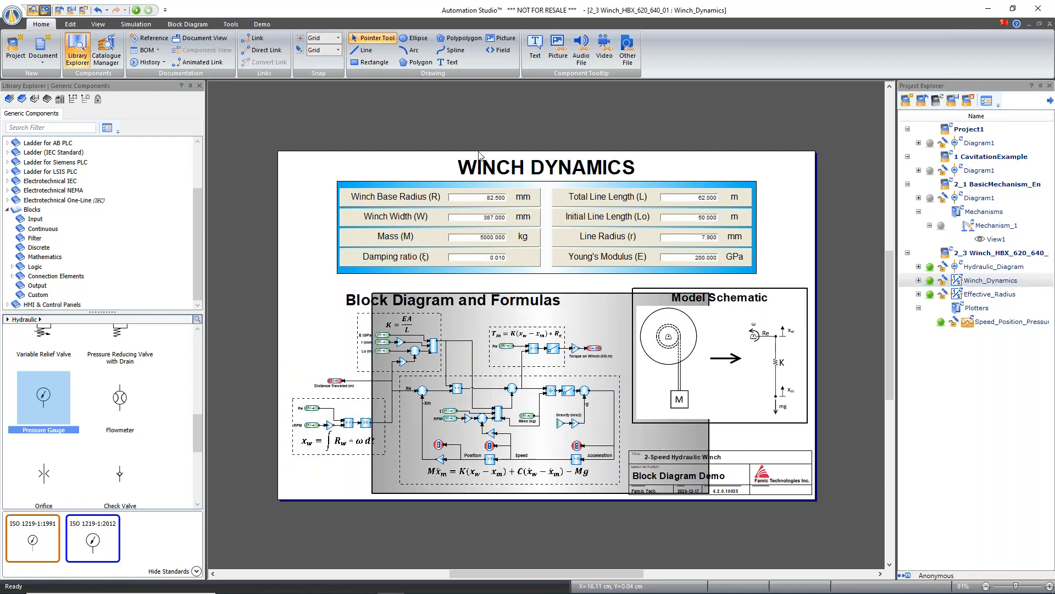
pyautogui.hotkey('ctrl', 'z')
pyautogui.click(351, 160)
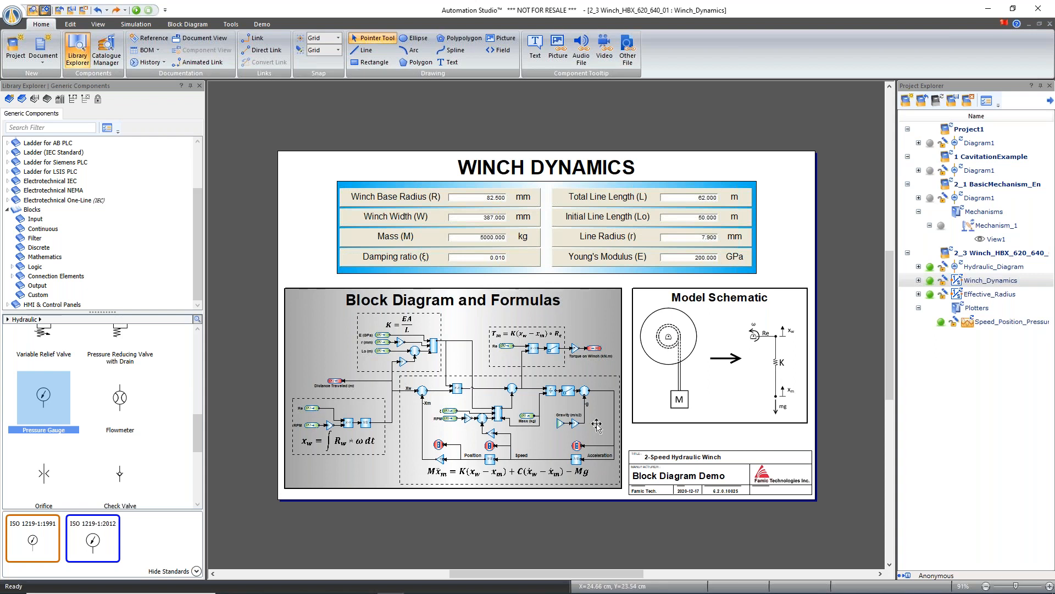
# - Examine the block diagram formulas and model schematic in Winch_Dynamics, and open the Effective_Radius diagram
pyautogui.scroll(2, 473, 501)
pyautogui.scroll(-2, 474, 496)
pyautogui.scroll(2, 439, 413)
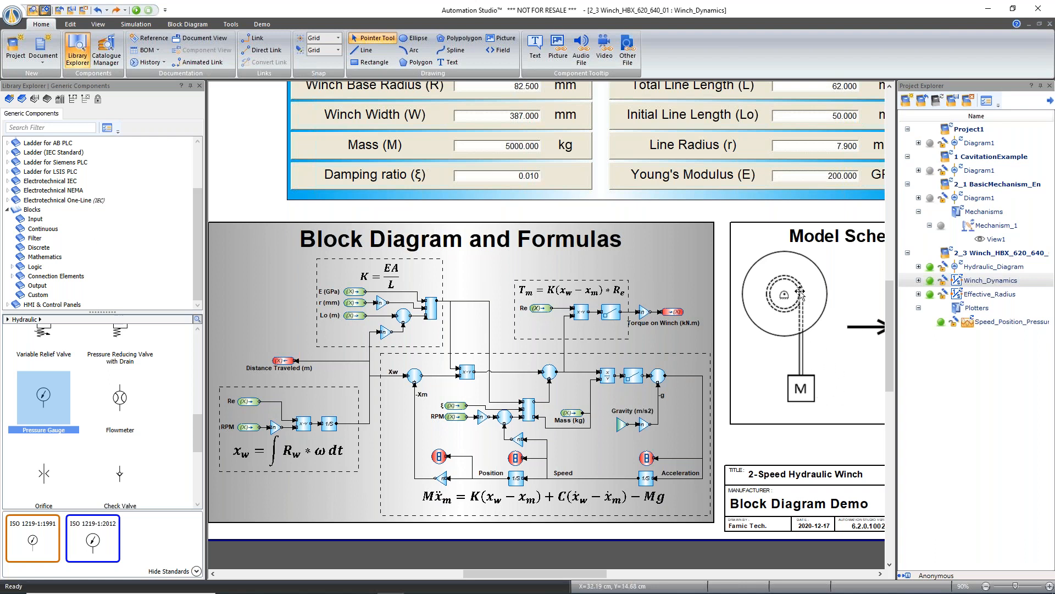
pyautogui.moveTo(581, 573); pyautogui.dragTo(606, 577)
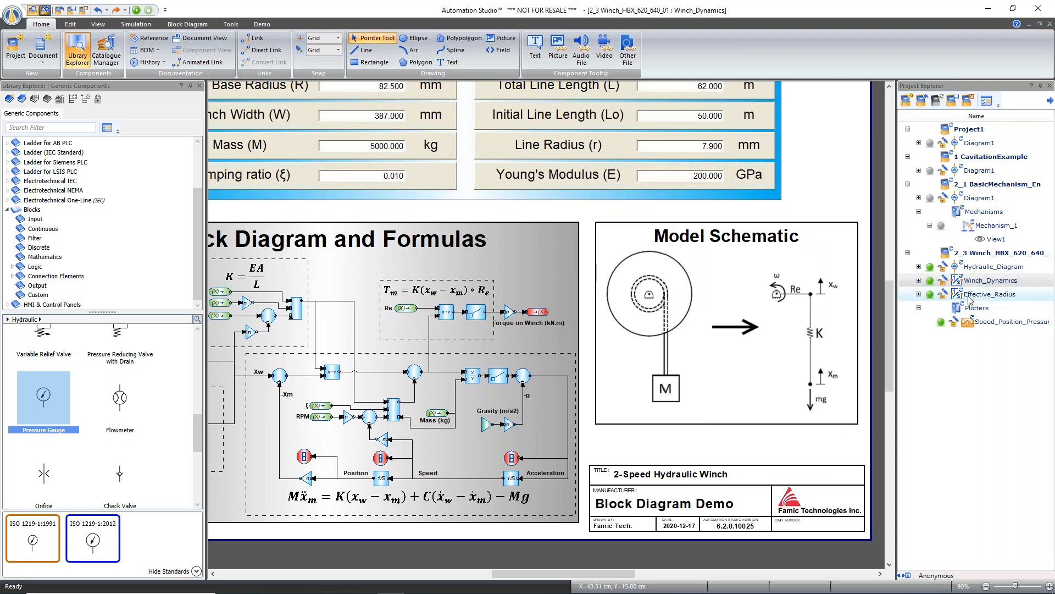
pyautogui.doubleClick(989, 294)
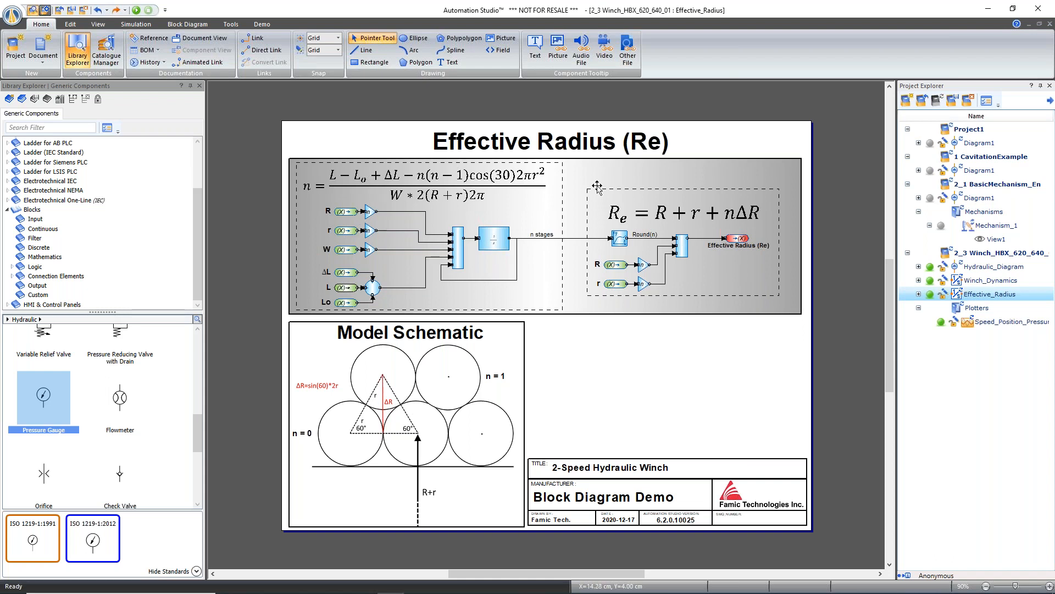
# - Open the winch Hydraulic_Diagram and the Speed_Position_Pressure plotter, and start the simulation with the plotter moved clear of the circuit
pyautogui.click(983, 268)
pyautogui.doubleClick(983, 268)
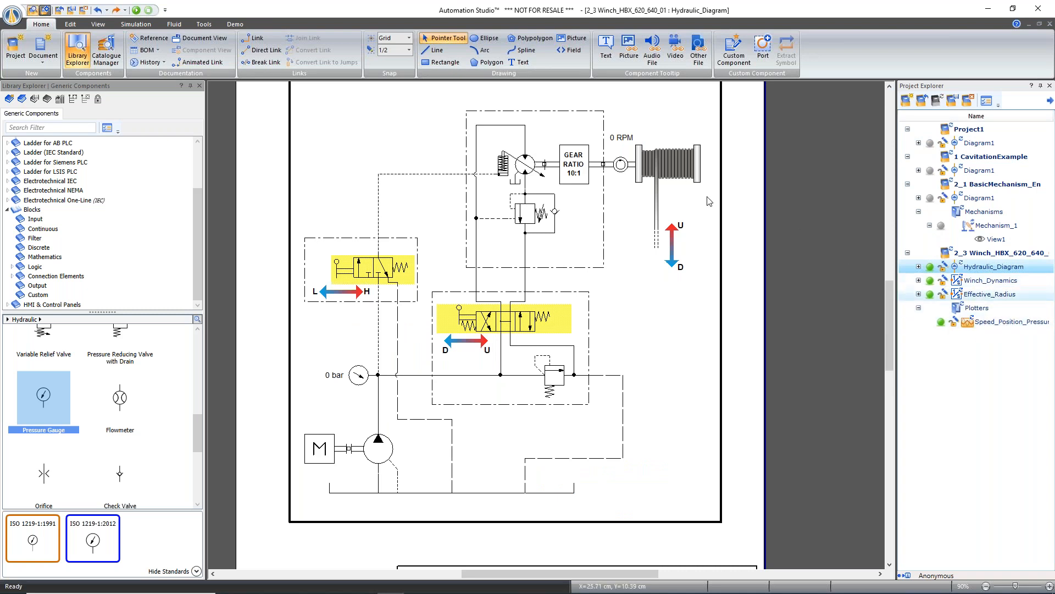
pyautogui.doubleClick(993, 325)
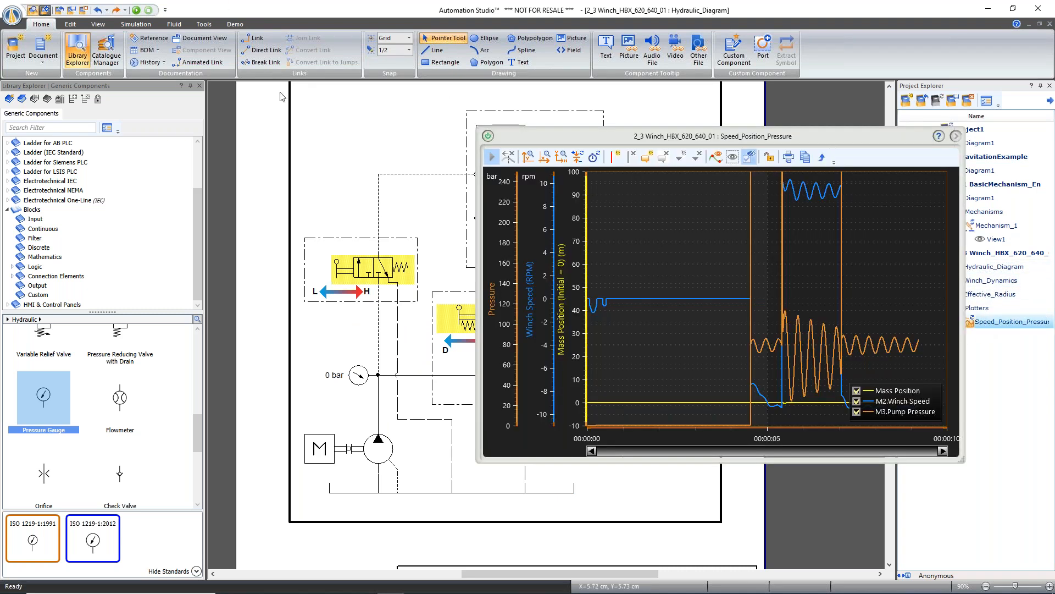
pyautogui.click(135, 10)
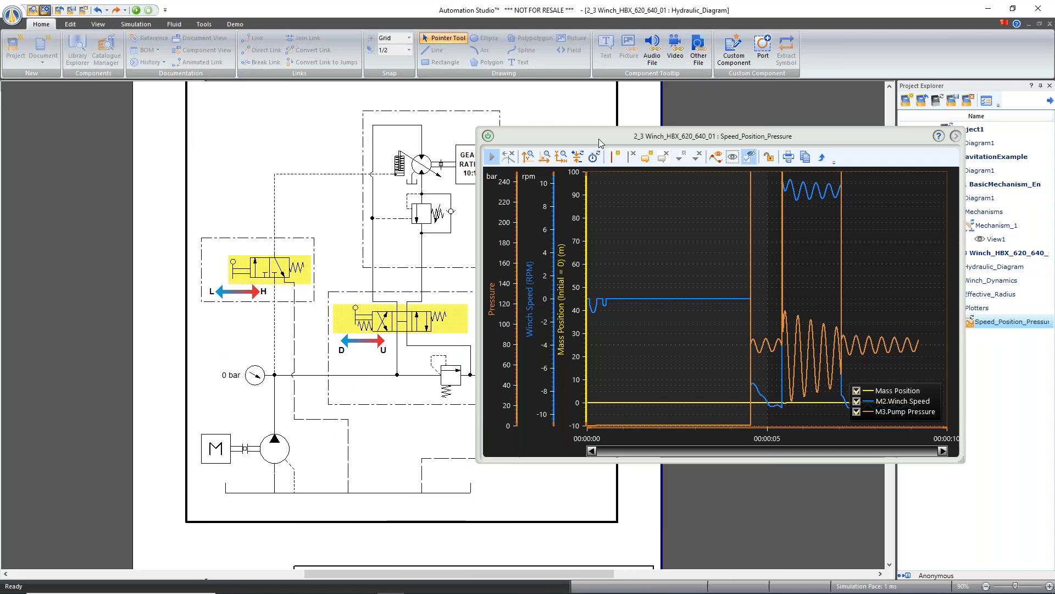
pyautogui.moveTo(609, 137); pyautogui.dragTo(688, 106)
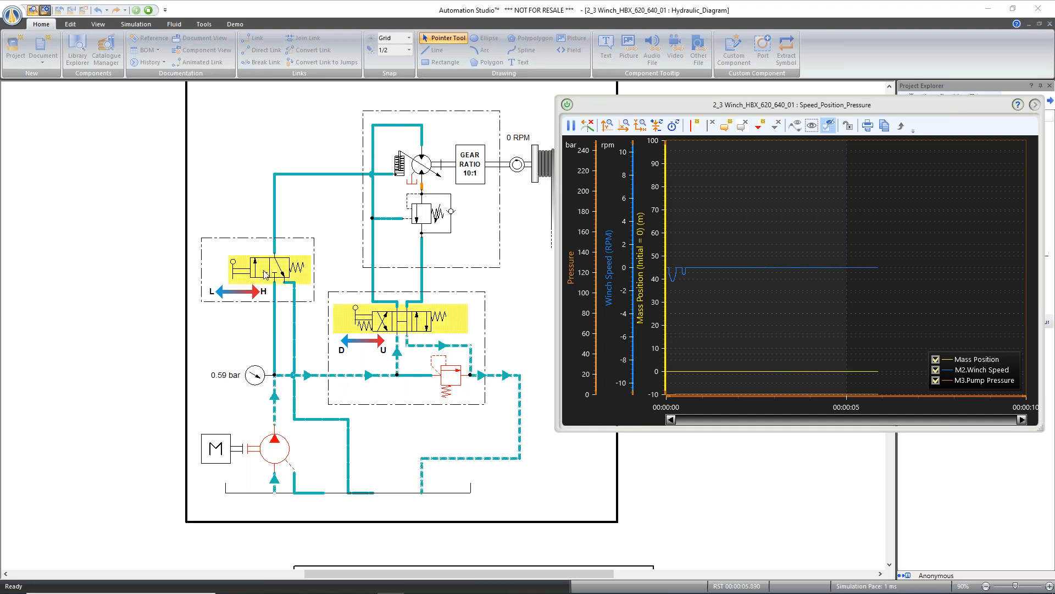
# - Raise the winch load at high speed during simulation, lower it, and switch the speed valve to low and back to high
pyautogui.click(384, 325)
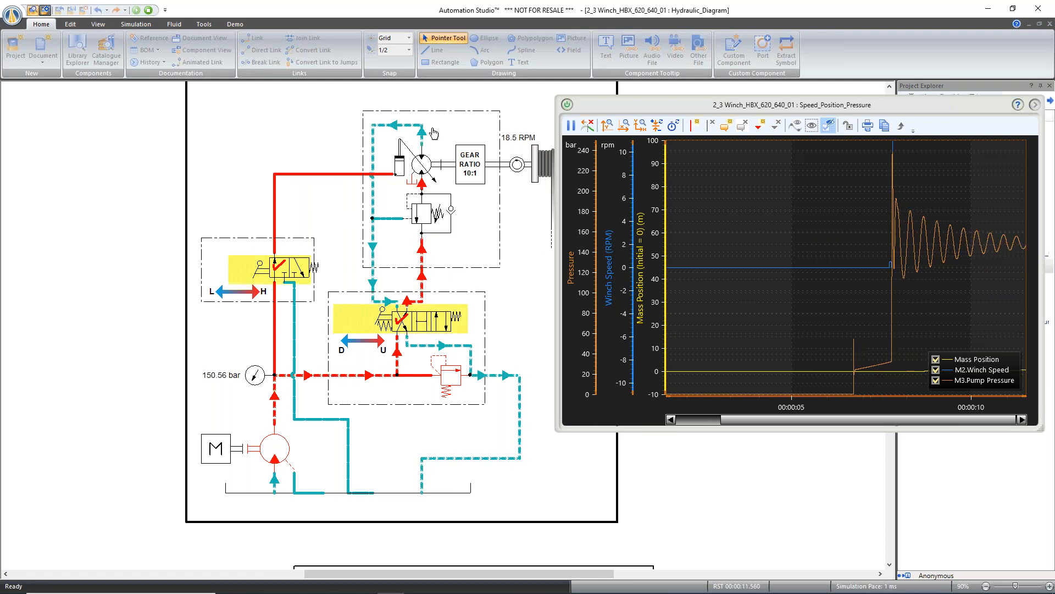
pyautogui.moveTo(647, 111); pyautogui.dragTo(646, 90)
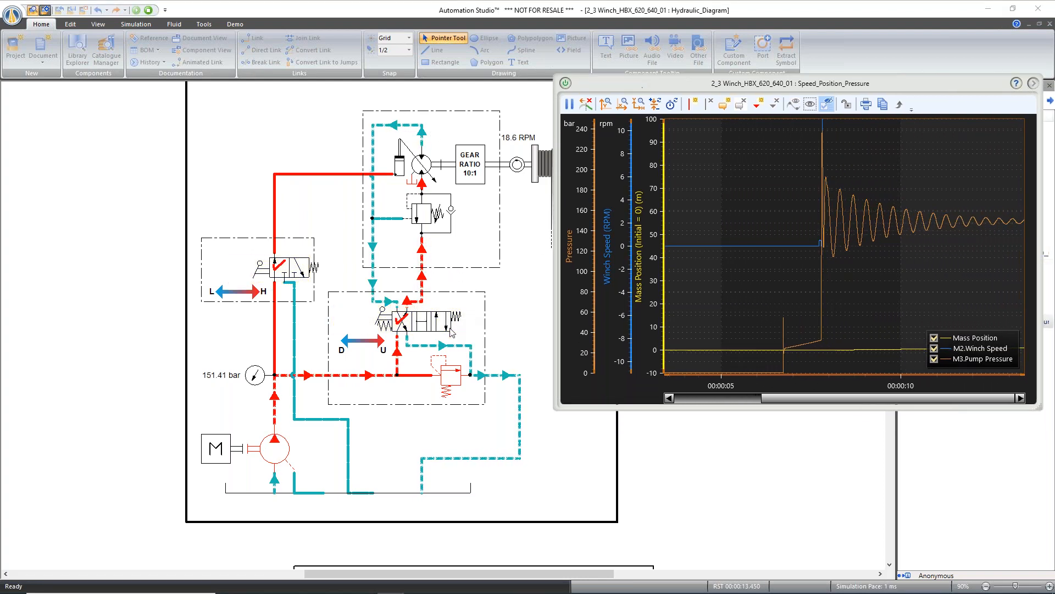
pyautogui.click(446, 332)
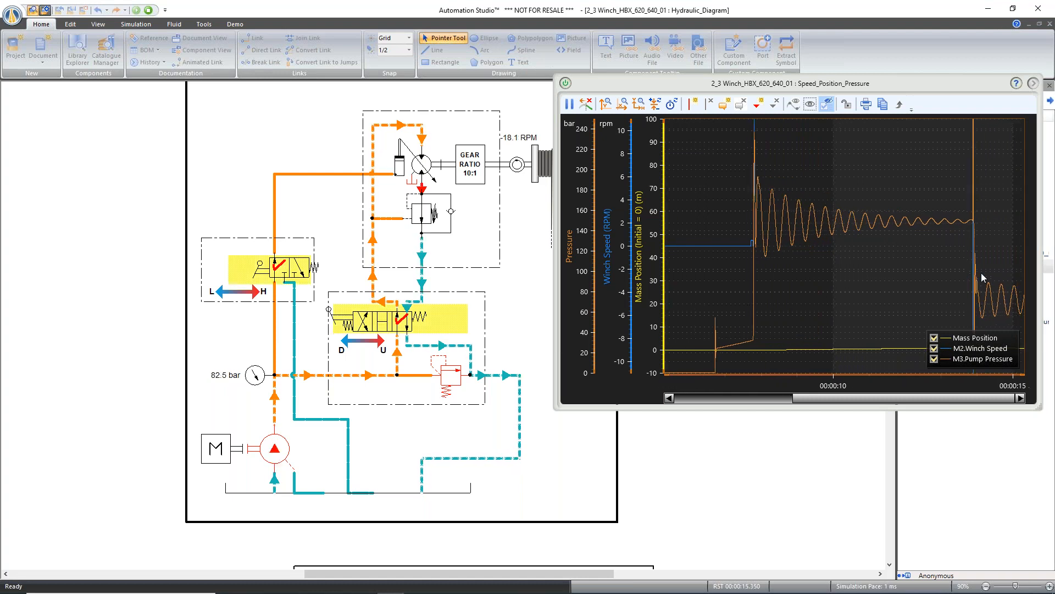
pyautogui.click(324, 269)
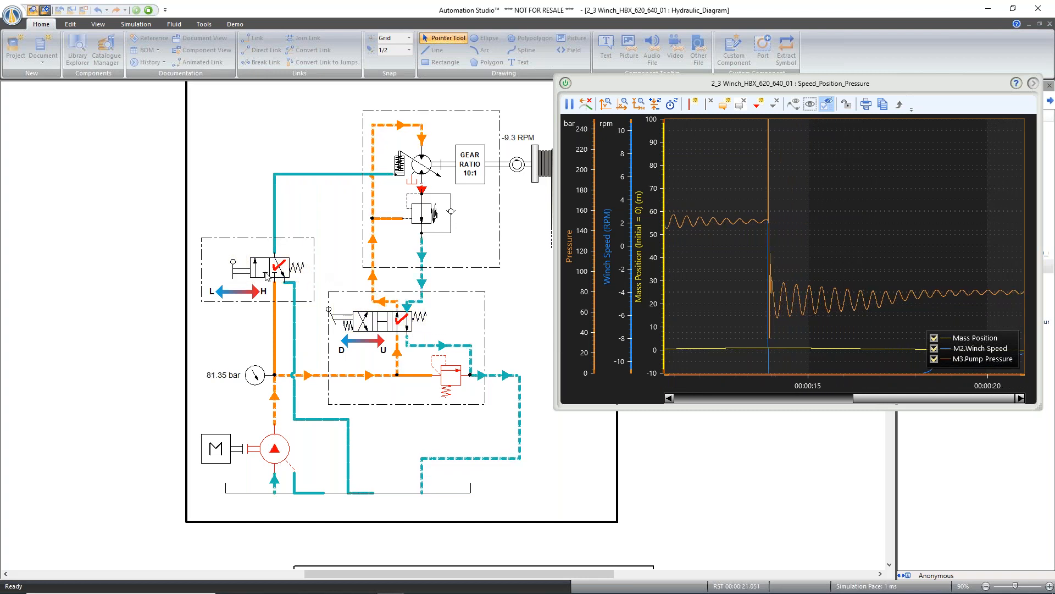
pyautogui.click(287, 270)
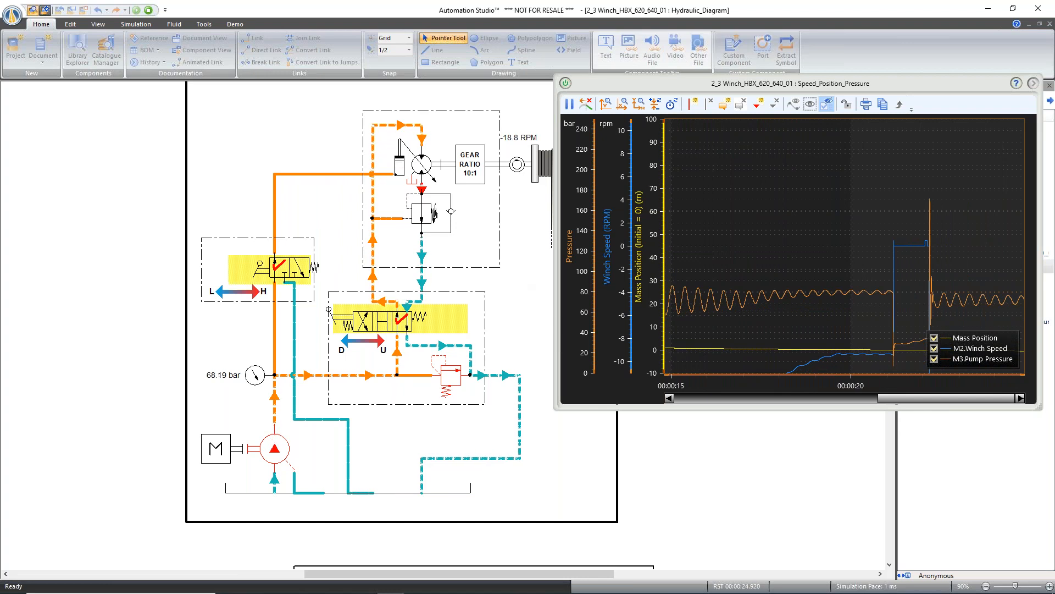
# - Stop the simulation and rescale the enlarged plotter so all three recorded curves fit
pyautogui.click(148, 10)
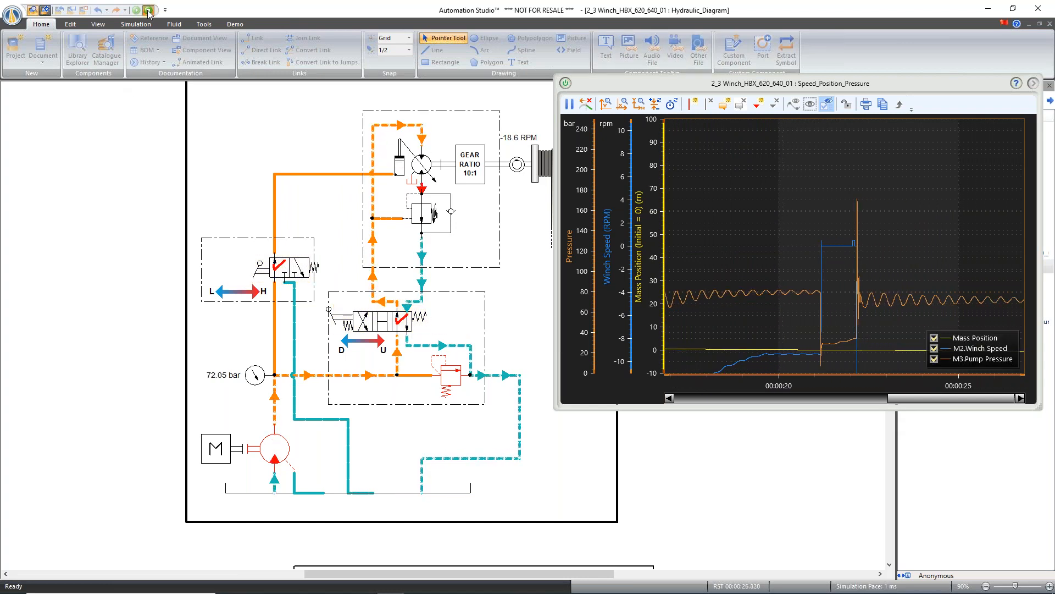
pyautogui.moveTo(1039, 408); pyautogui.dragTo(1038, 553)
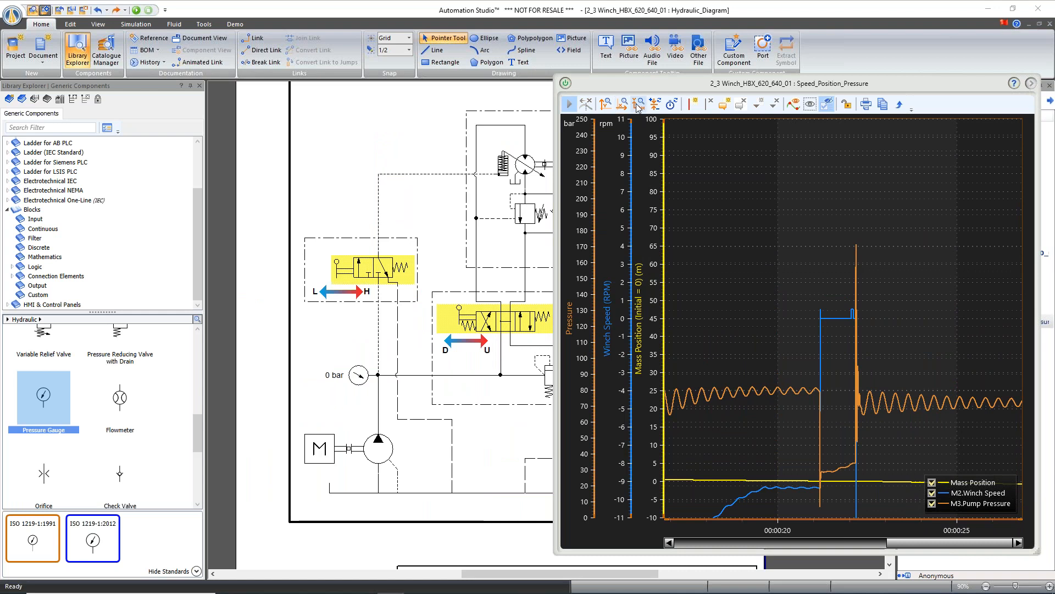
pyautogui.click(638, 104)
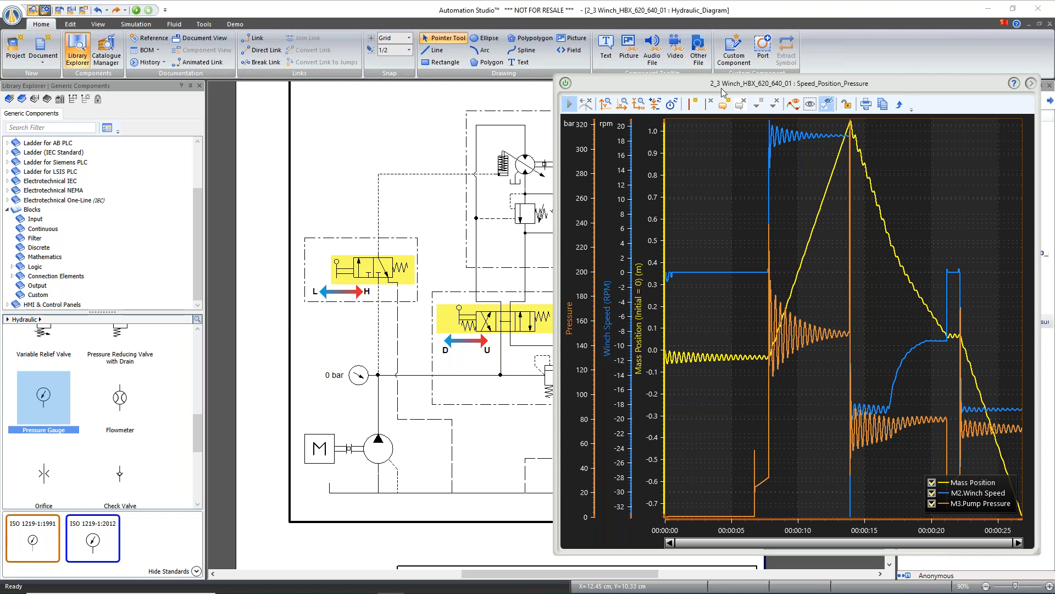
# - Show the hydraulic motor's plottable variables for the plotter and dismiss the selection without adding any
pyautogui.click(525, 166)
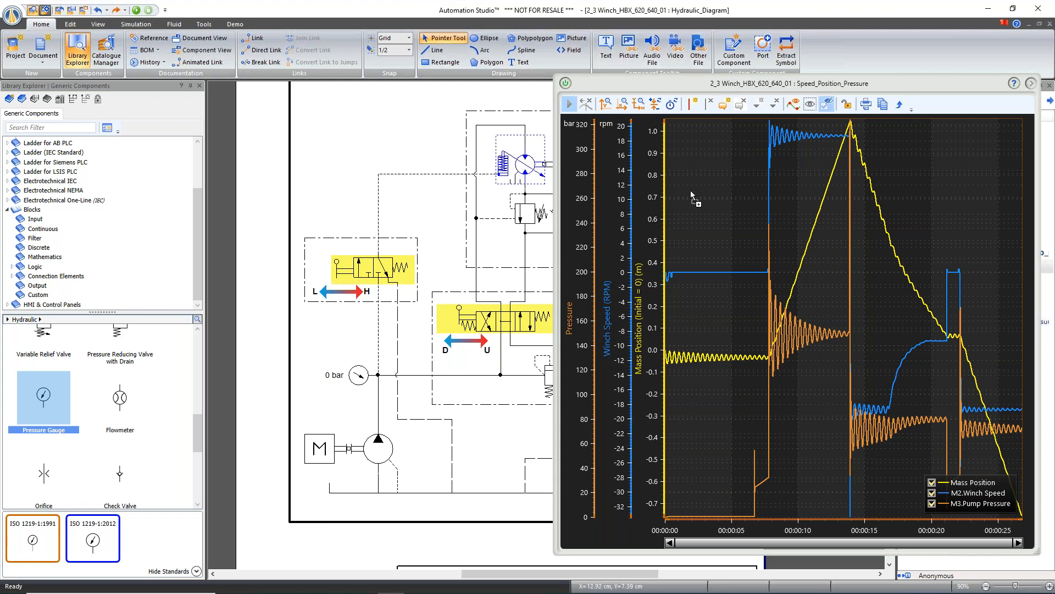
pyautogui.moveTo(525, 167); pyautogui.dragTo(761, 177)
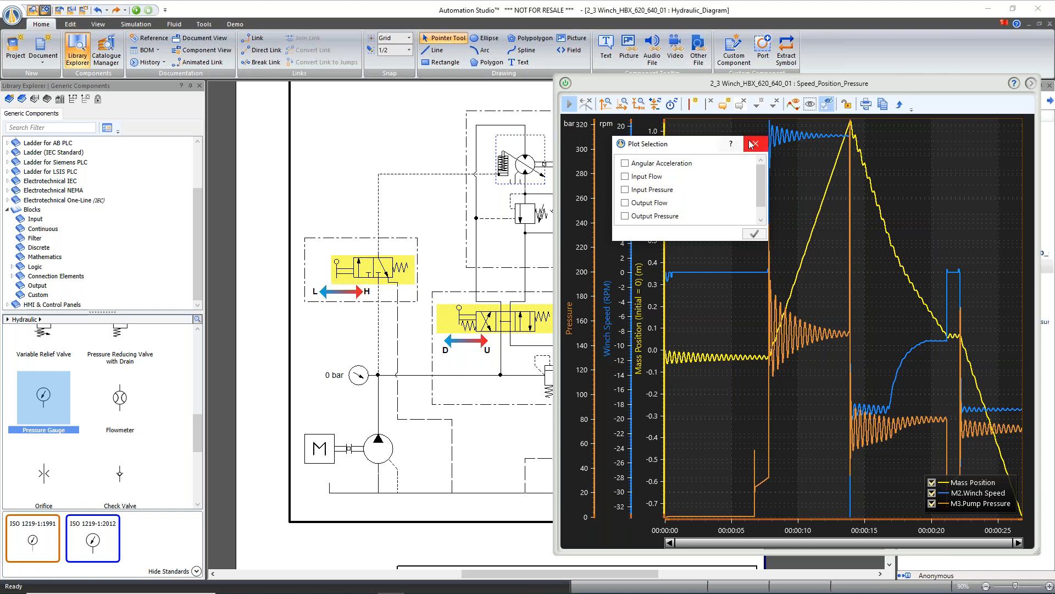
pyautogui.click(754, 145)
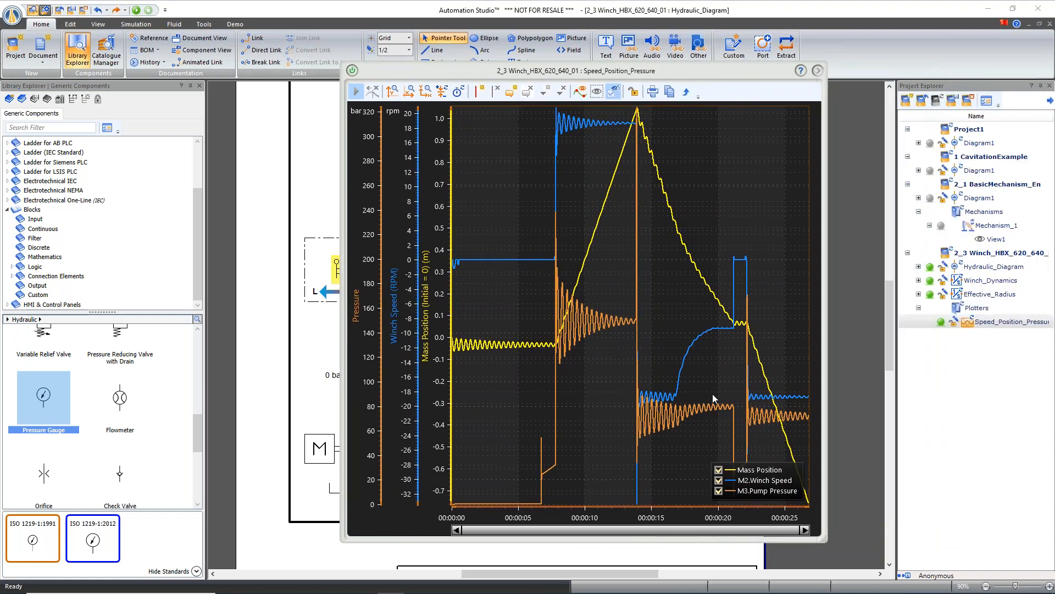
# - Widen the plotter, display the data points on the curves, and zoom in on the pump pressure peak near 7.81 s
pyautogui.moveTo(822, 539); pyautogui.dragTo(992, 531)
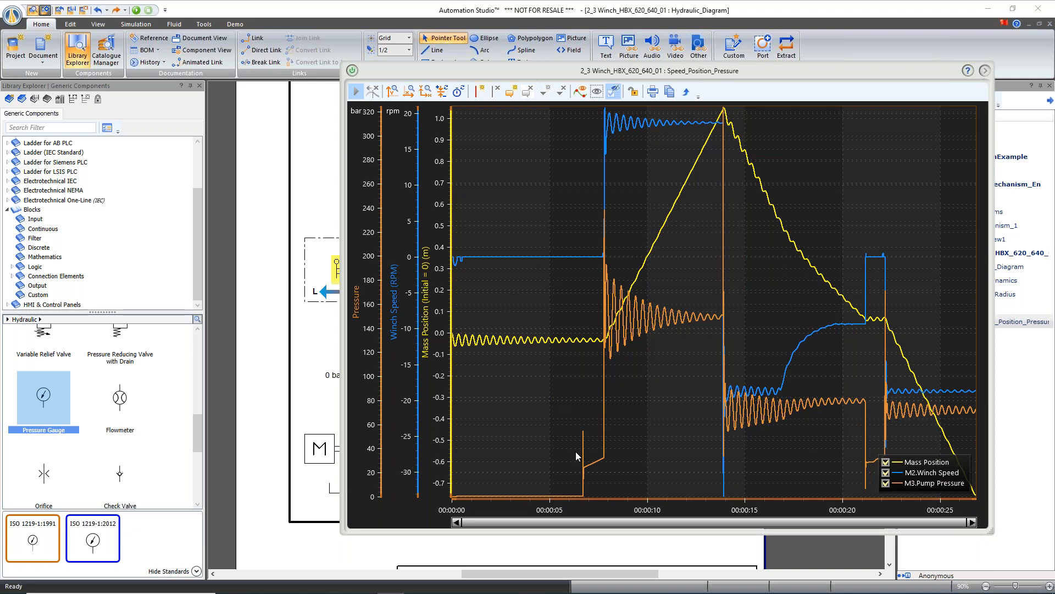
pyautogui.click(581, 94)
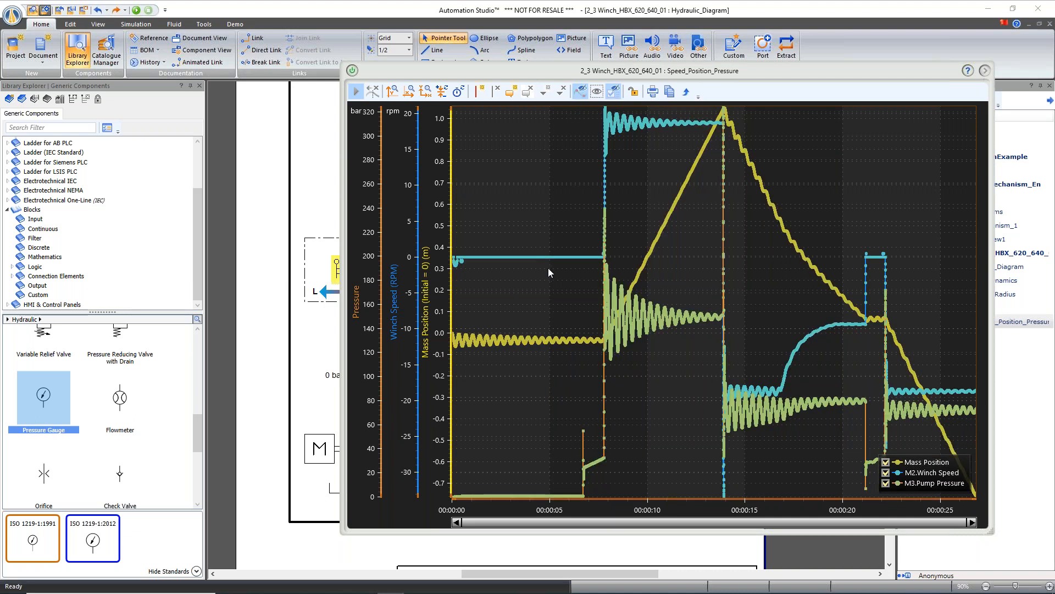
pyautogui.scroll(10, 602, 333)
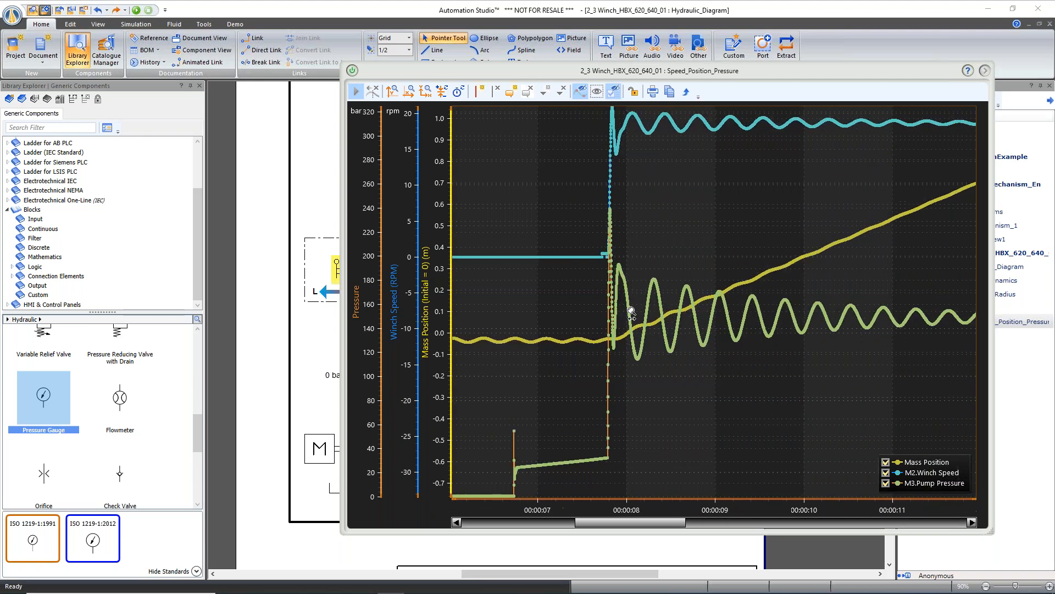
pyautogui.scroll(4, 558, 306)
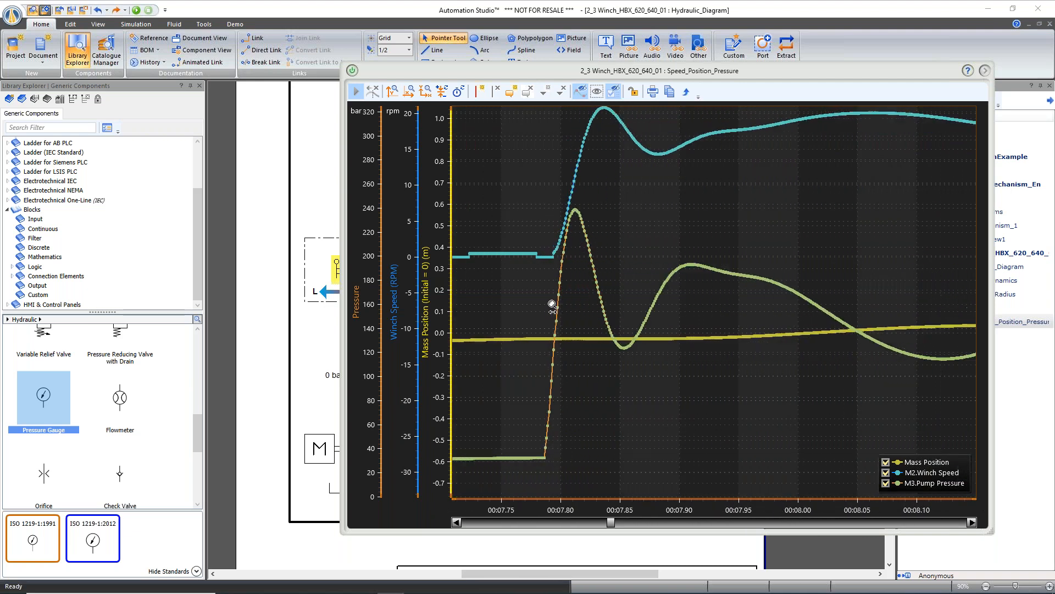
pyautogui.scroll(1, 555, 304)
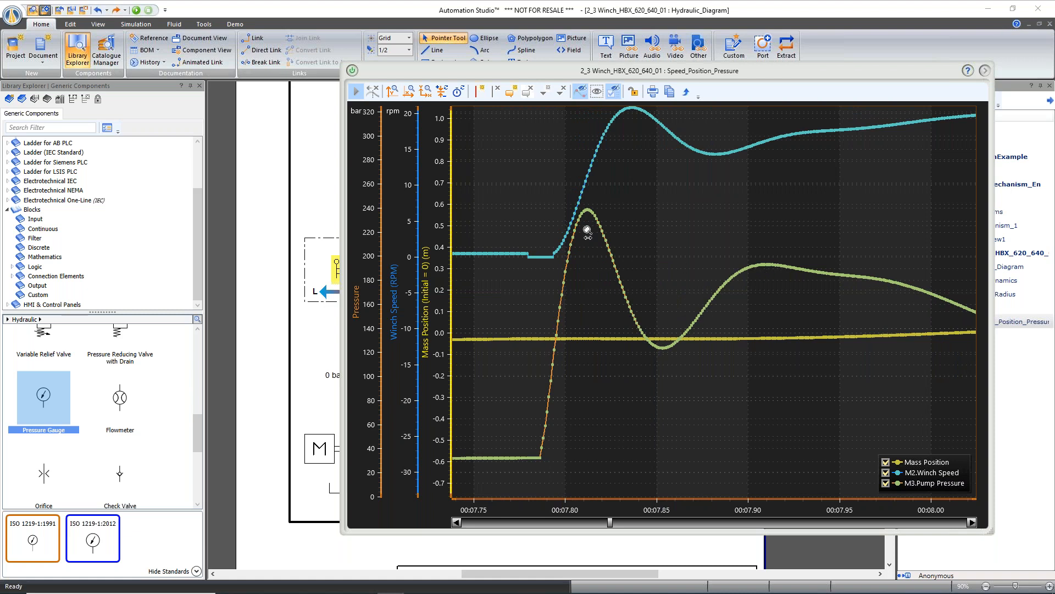
pyautogui.scroll(2, 584, 233)
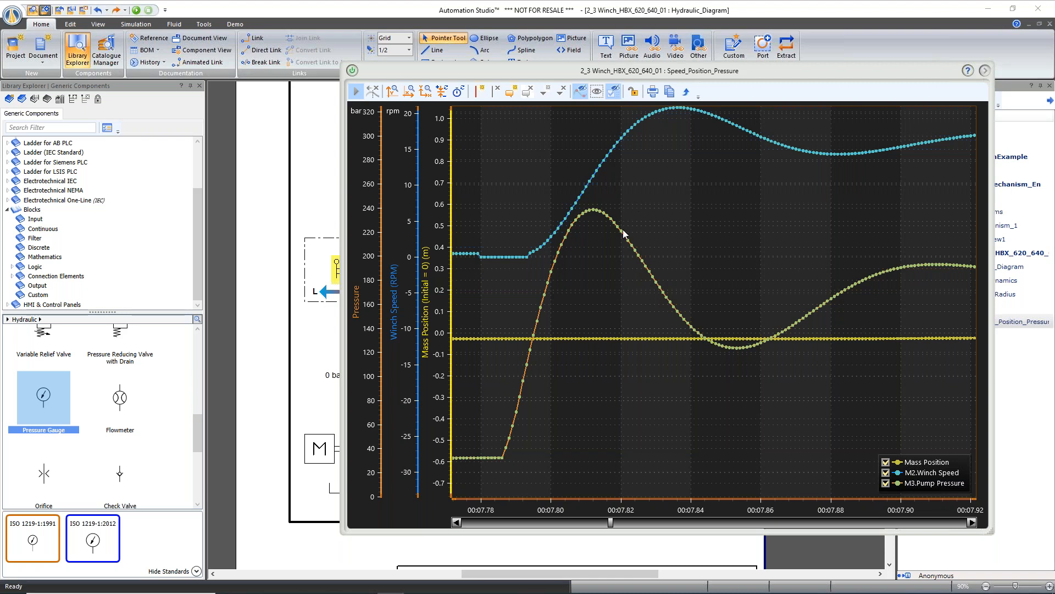
pyautogui.scroll(-3, 605, 276)
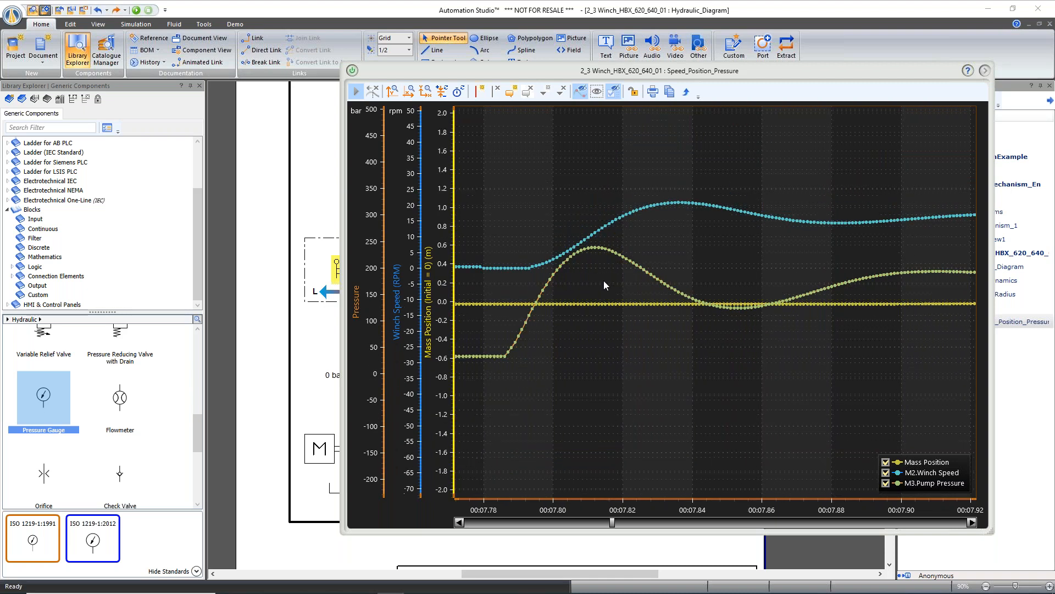
pyautogui.scroll(3, 604, 280)
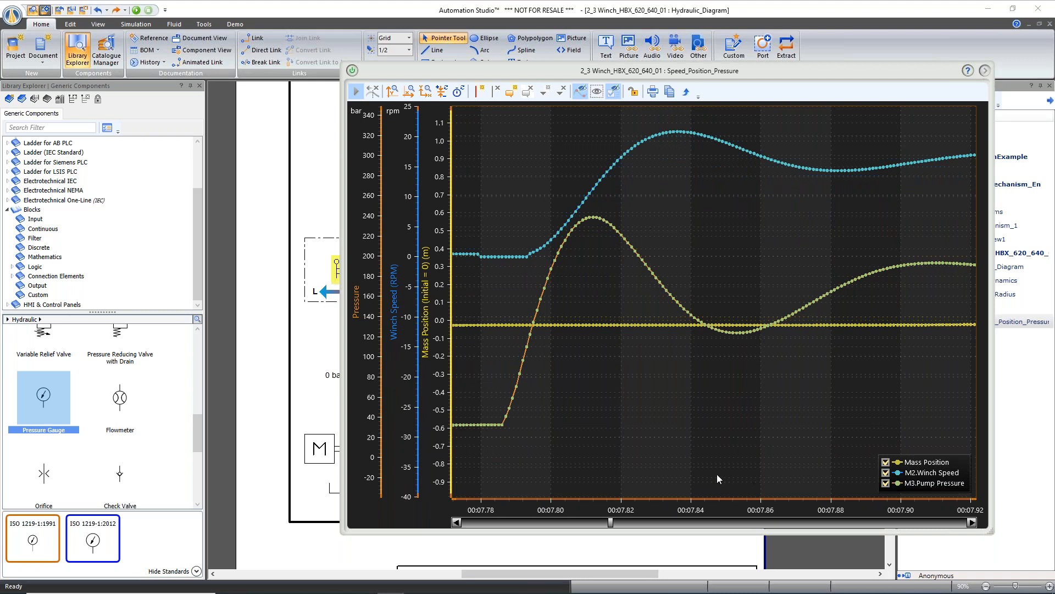
# - Refit the plot to zoom in on the pump pressure spike near 6.73 s, and clear the plotter from the diagram
pyautogui.click(425, 91)
pyautogui.scroll(10, 569, 468)
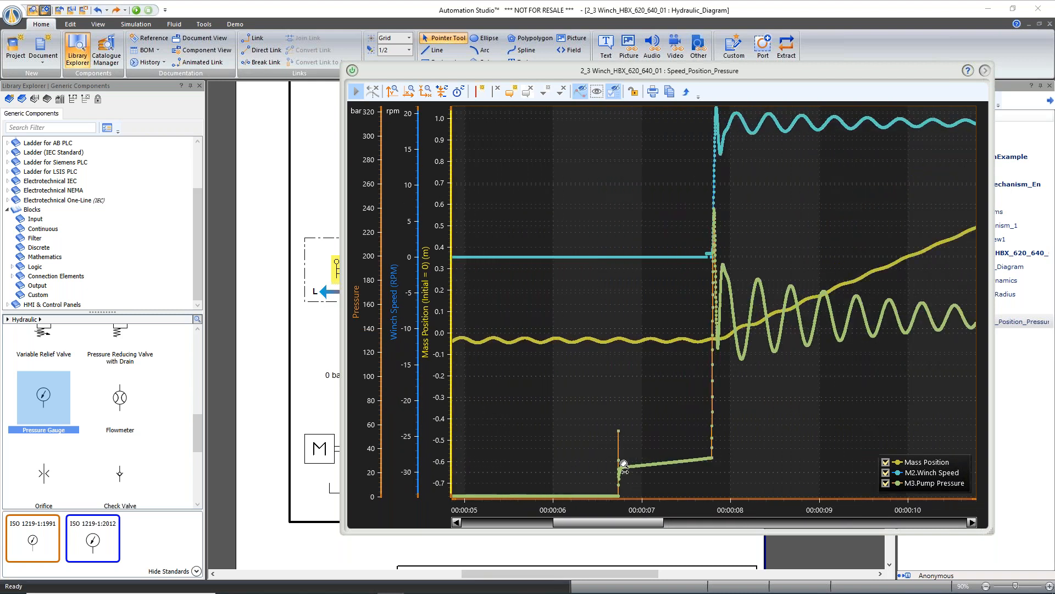
pyautogui.scroll(6, 618, 467)
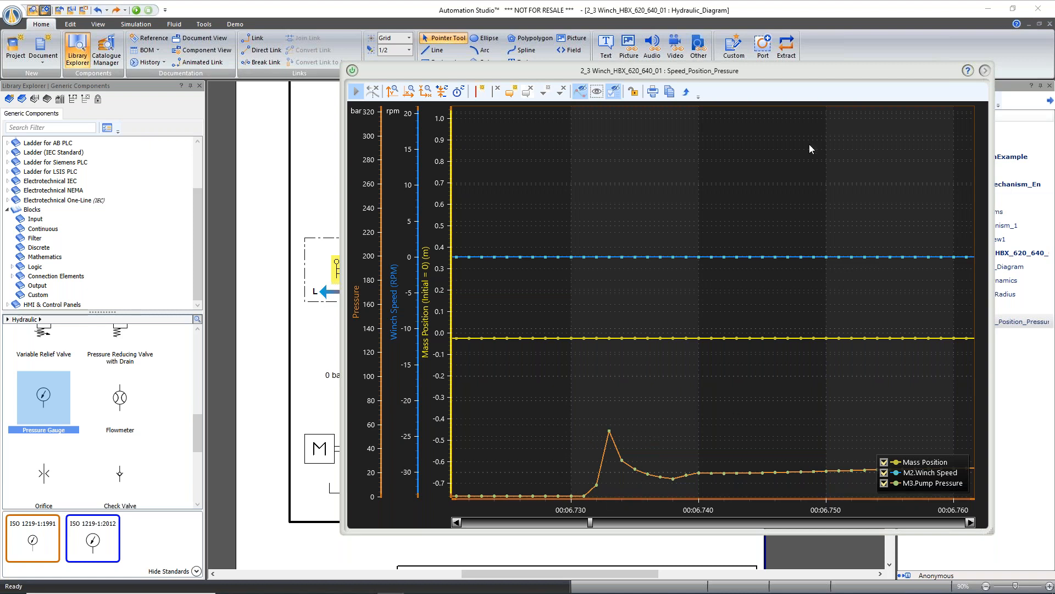
pyautogui.moveTo(632, 75); pyautogui.dragTo(594, 73)
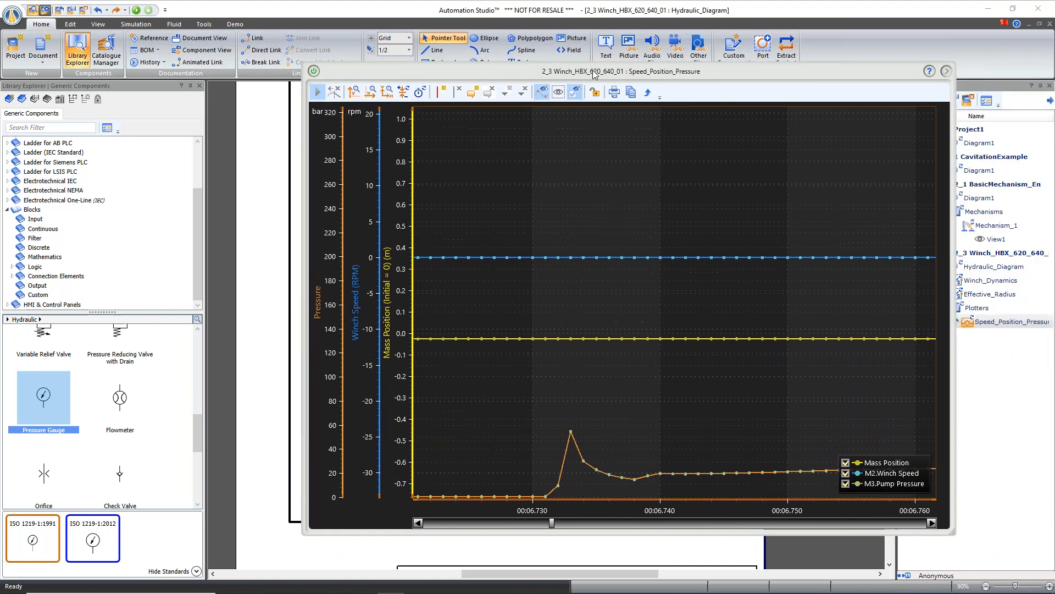
pyautogui.moveTo(341, 71); pyautogui.dragTo(1052, 112)
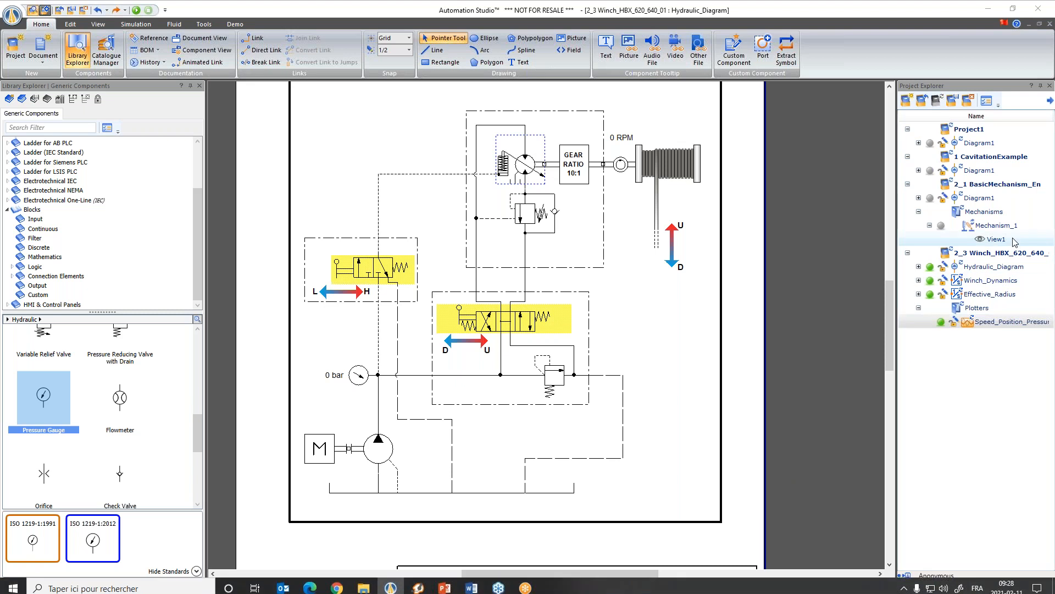
# - Return to Diagram1 of 2_1 BasicMechanism_En and close the 2_3 Winch_HBX_620_640_01 project without saving its changes
pyautogui.doubleClick(979, 169)
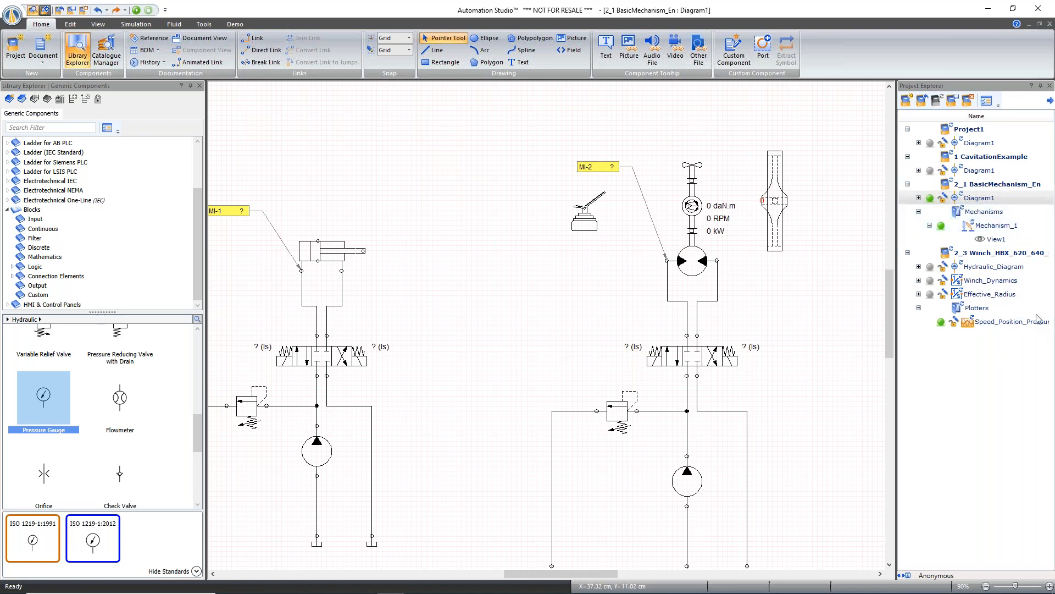
pyautogui.rightClick(980, 258)
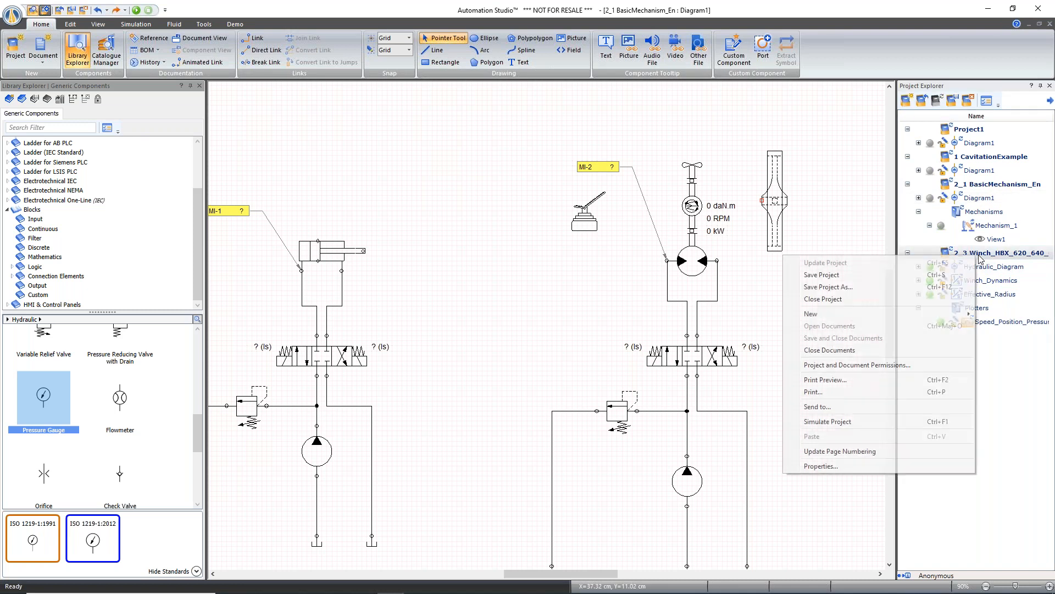
pyautogui.click(833, 300)
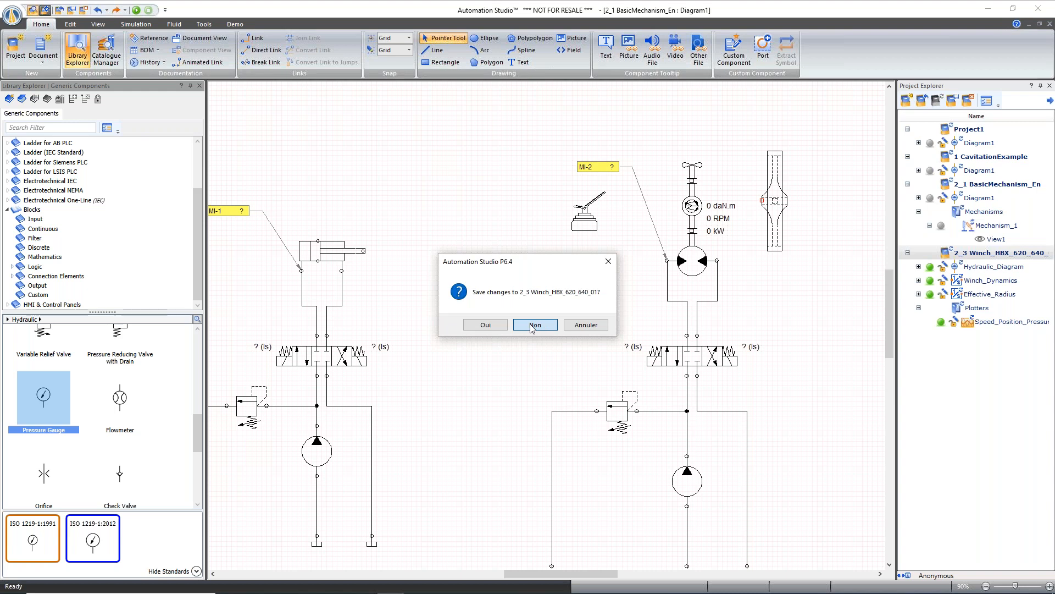
pyautogui.click(533, 325)
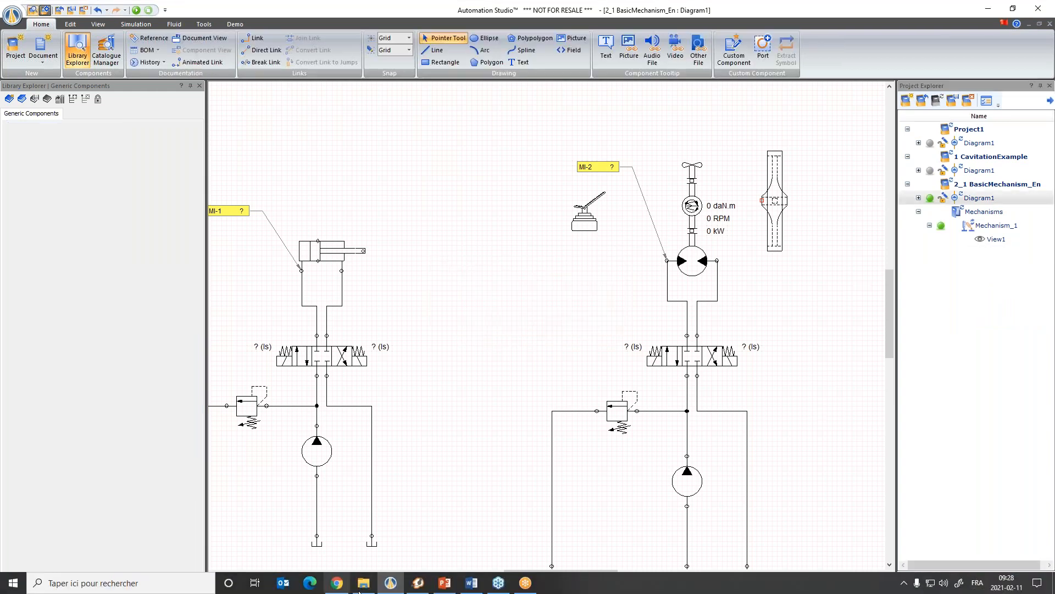
# - Switch to the PowerPoint presentation and review the Agenda slide from the simulation options through the hybrid/dynamic component models
pyautogui.click(444, 583)
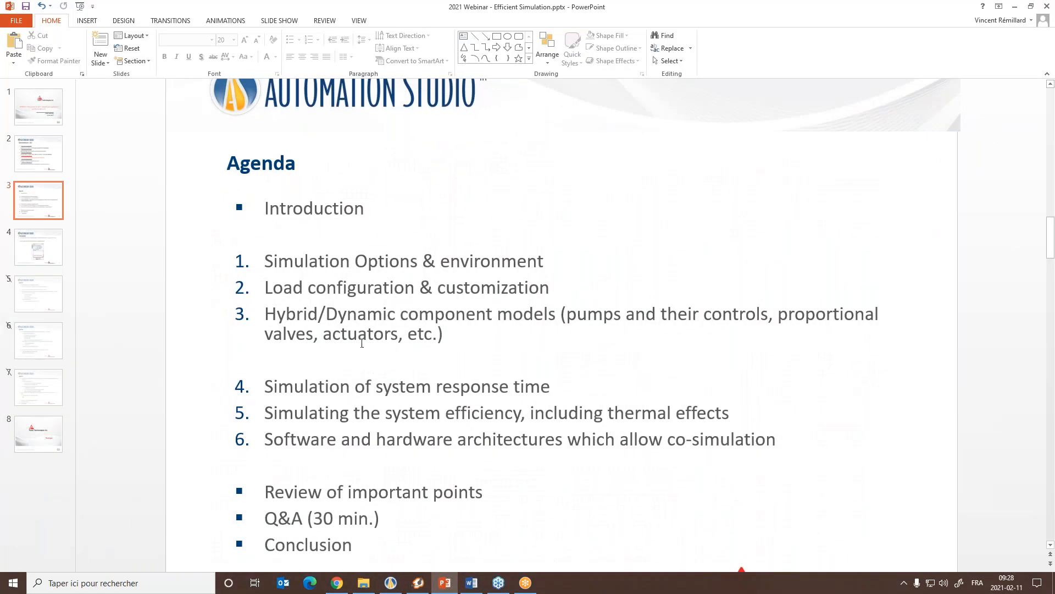
pyautogui.click(270, 255)
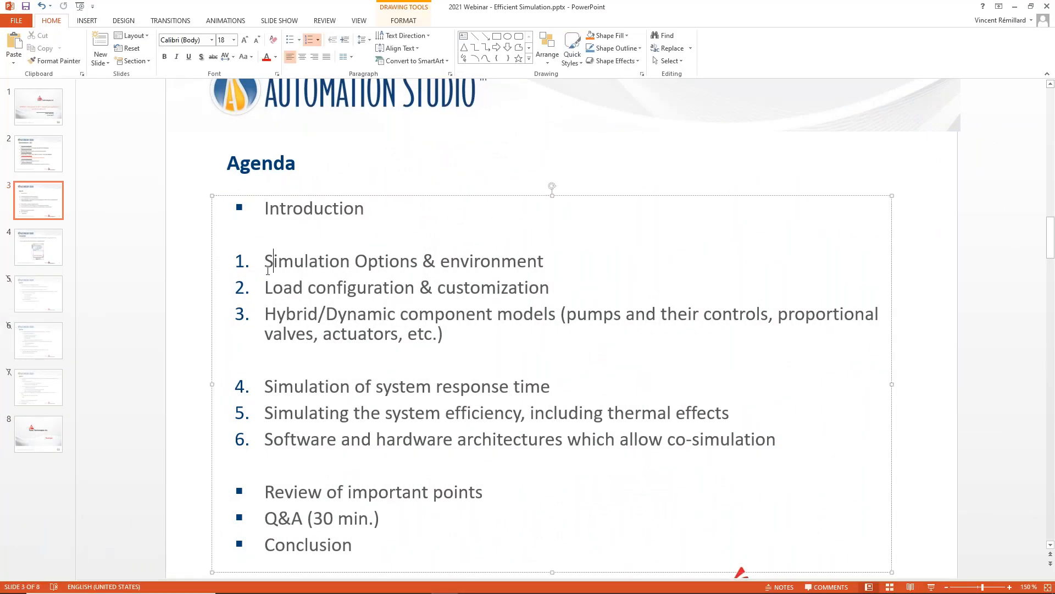
pyautogui.click(266, 287)
pyautogui.moveTo(931, 593)
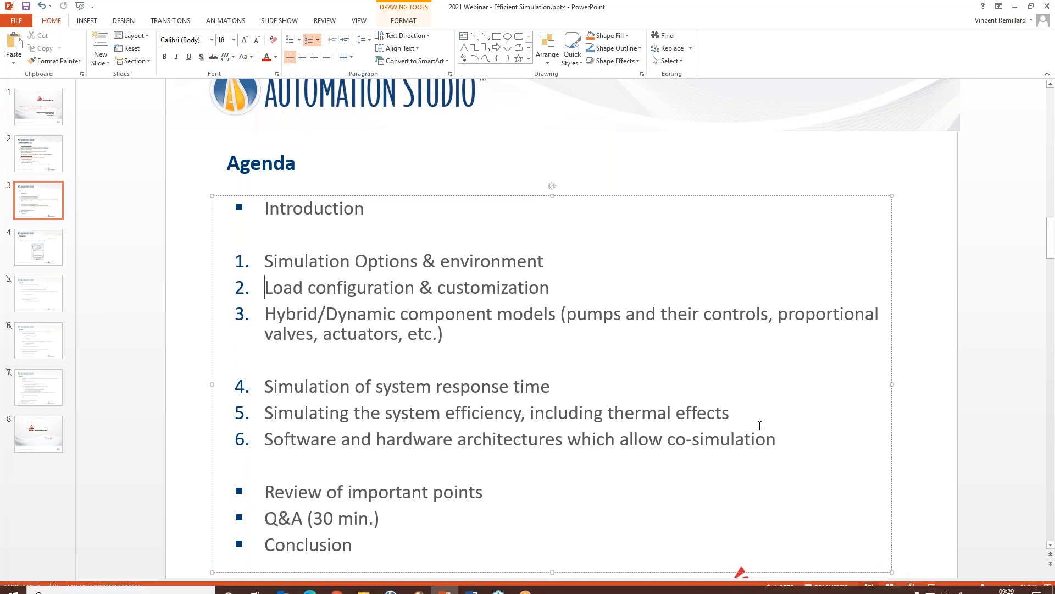
pyautogui.scroll(-1, 773, 436)
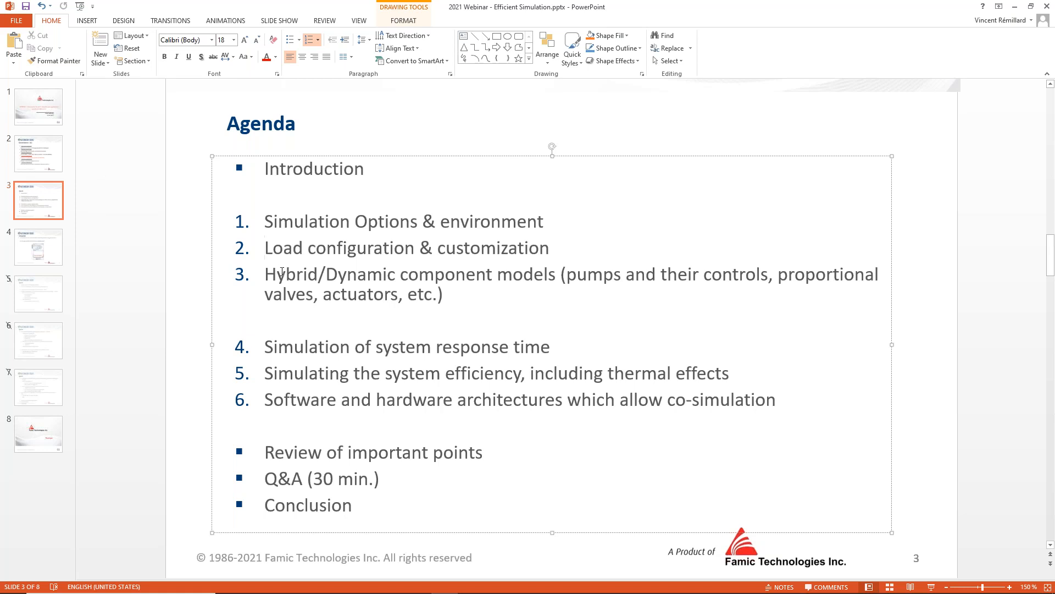
# - Switch back to Automation Studio and move the cylinder circuit's pump slightly down on Diagram1
pyautogui.click(1015, 6)
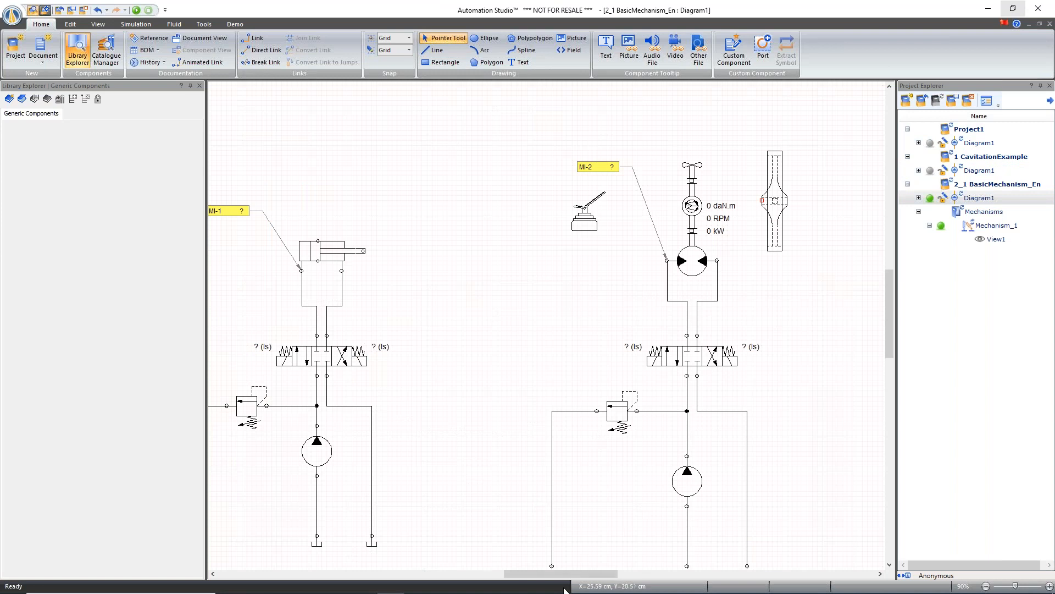
pyautogui.moveTo(558, 577); pyautogui.dragTo(533, 577)
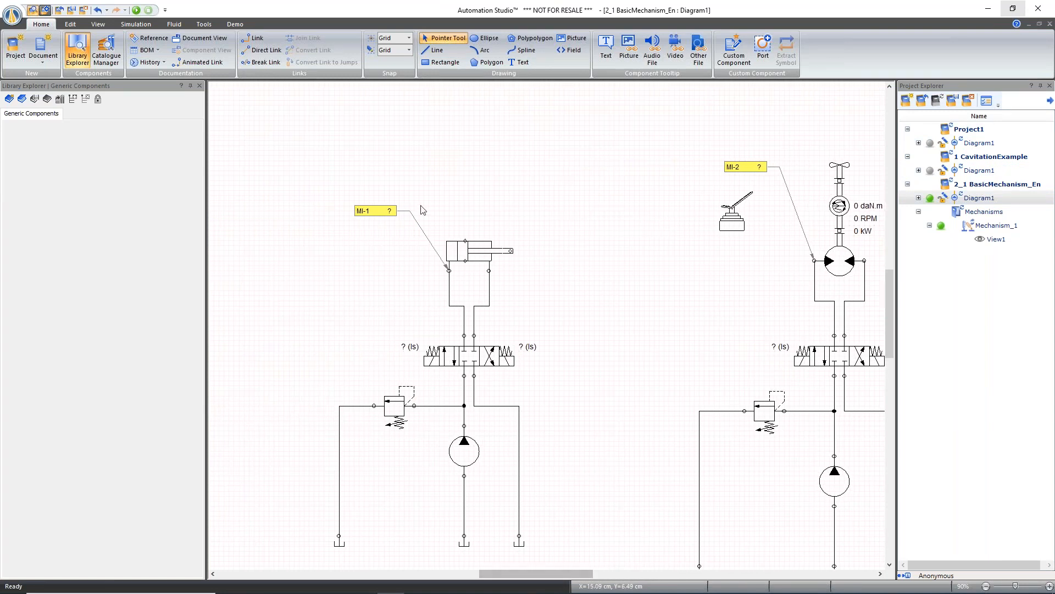
pyautogui.click(452, 357)
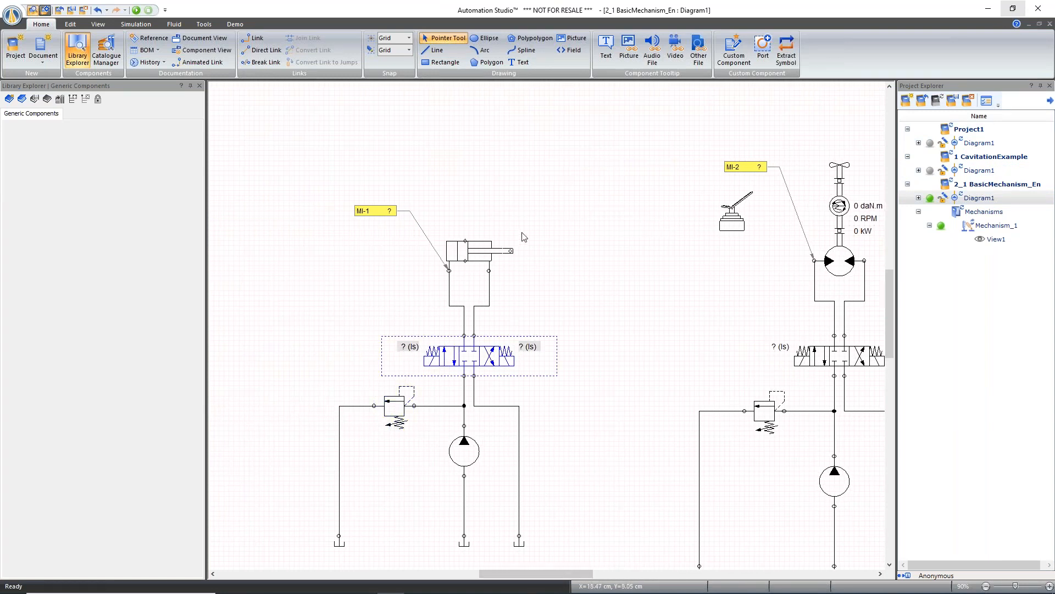
pyautogui.moveTo(466, 449); pyautogui.dragTo(466, 465)
# - Narrow the Library Explorer slightly and collapse its expanded component categories
pyautogui.moveTo(206, 144)
pyautogui.mouseDown()
pyautogui.moveTo(180, 140)
pyautogui.moveTo(197, 142)
pyautogui.mouseUp()
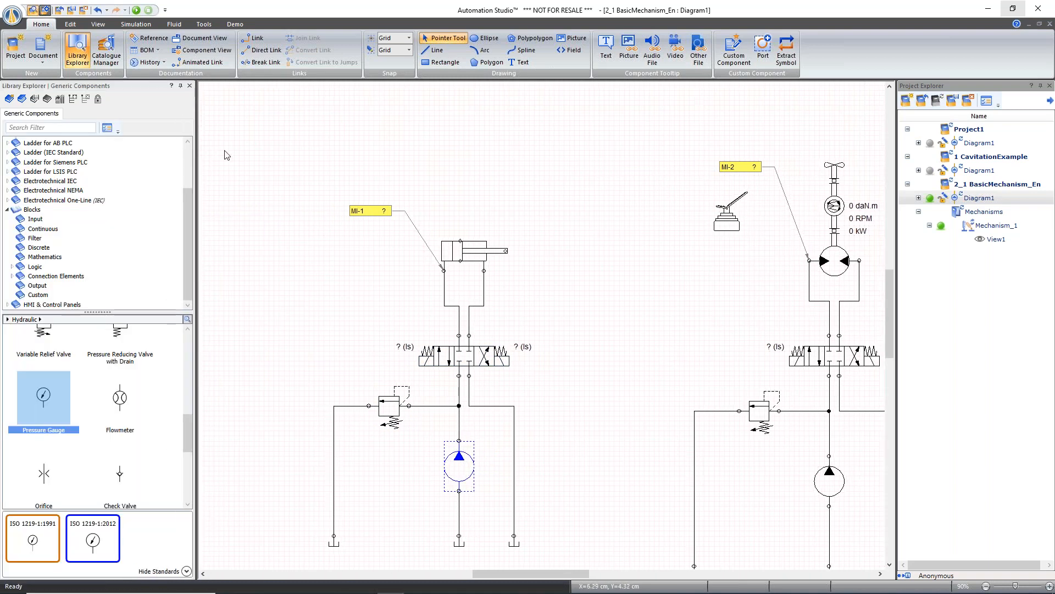
pyautogui.click(9, 210)
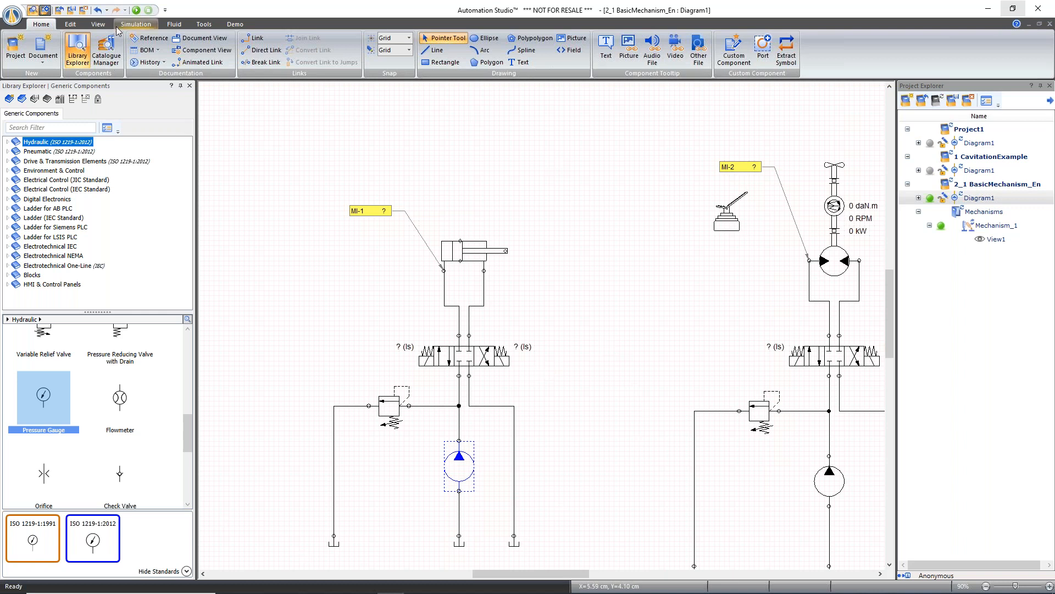
# - Simulate the diagram with the cylinder's directional valve actuated, check the pump's displacement and rated speed settings, and stop the simulation
pyautogui.click(136, 10)
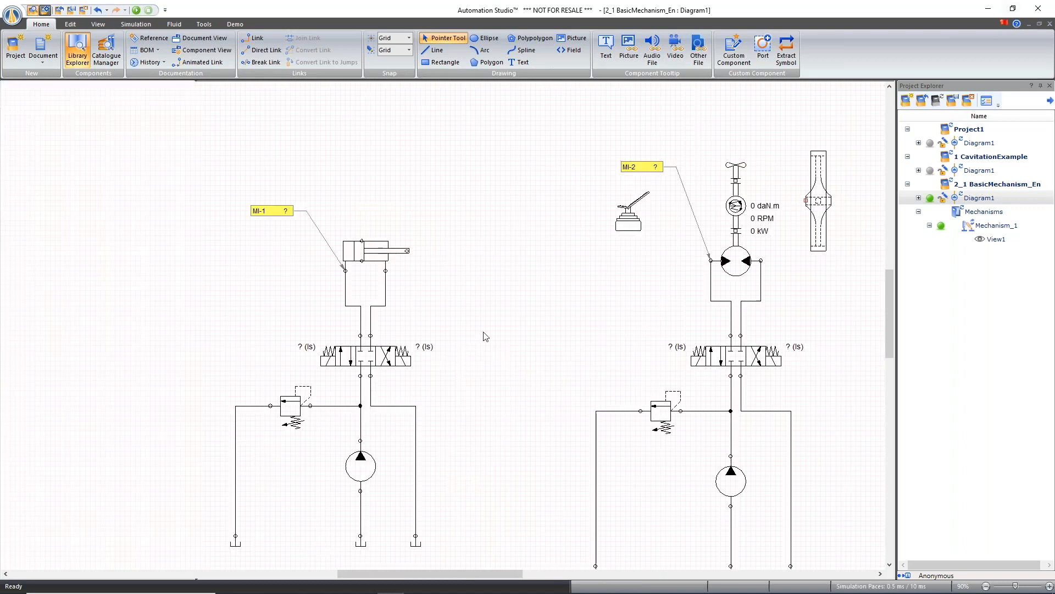
pyautogui.click(325, 358)
pyautogui.click(364, 467)
pyautogui.moveTo(420, 480); pyautogui.dragTo(488, 429)
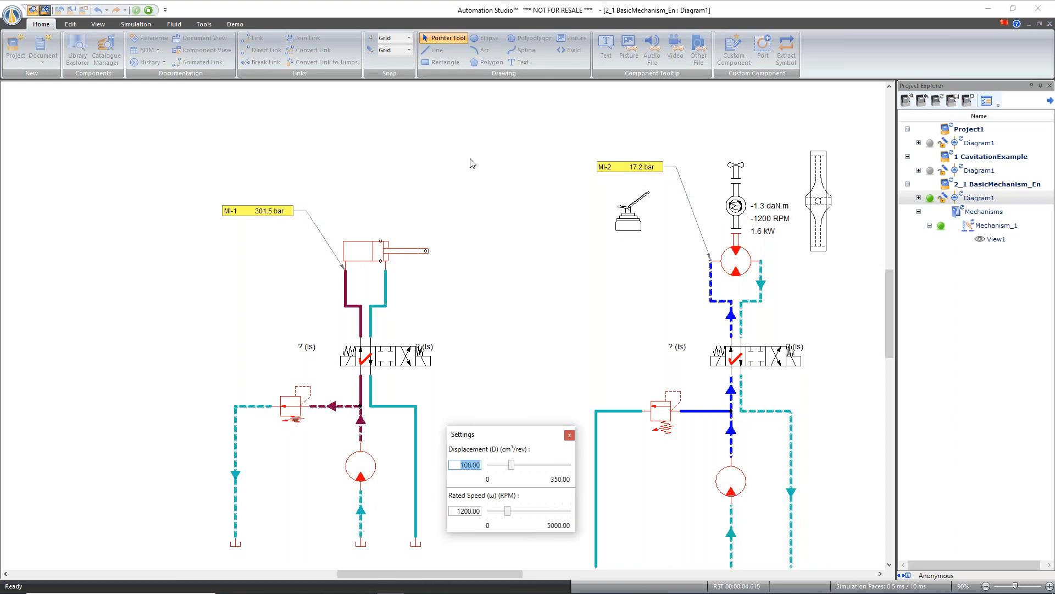
pyautogui.click(569, 434)
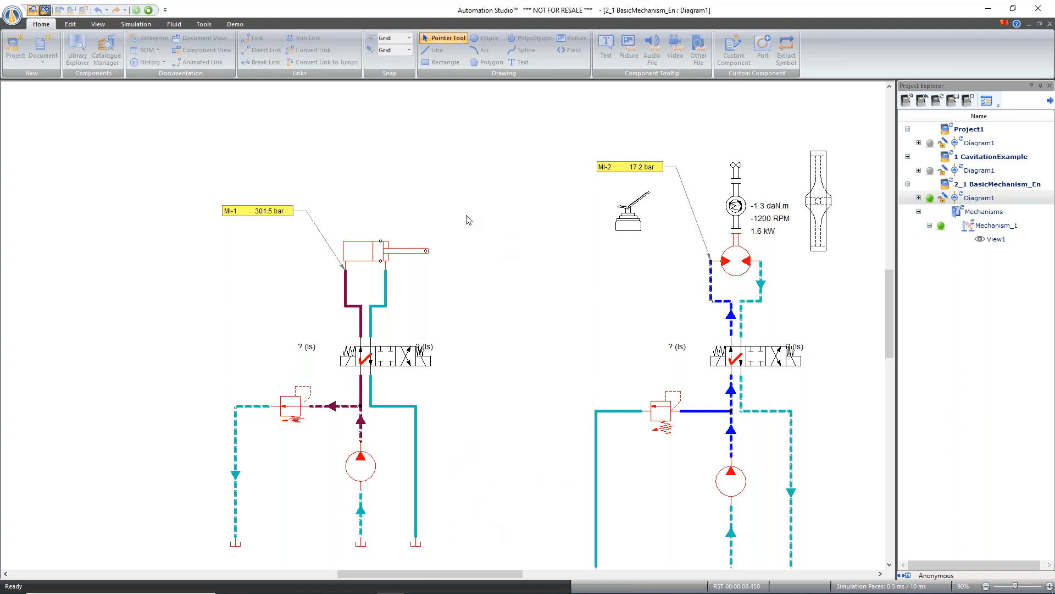
pyautogui.click(148, 9)
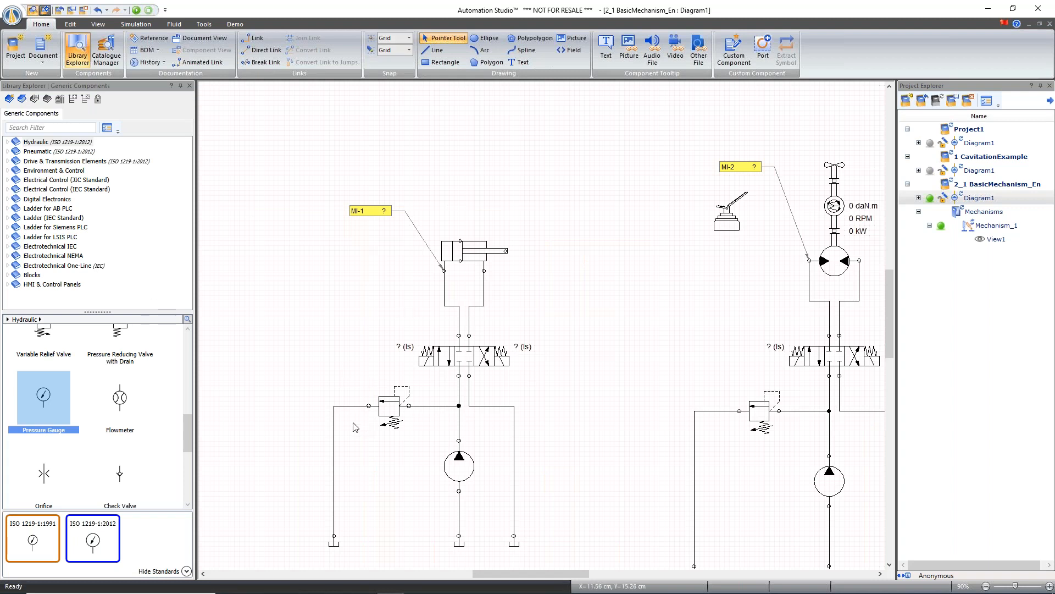
# - Browse the Bosch Rexroth Pumps catalogue to the open-circuit variable axial piston pumps, and close the Catalogue Manager
pyautogui.moveTo(489, 568); pyautogui.dragTo(496, 569)
pyautogui.scroll(-1, 486, 544)
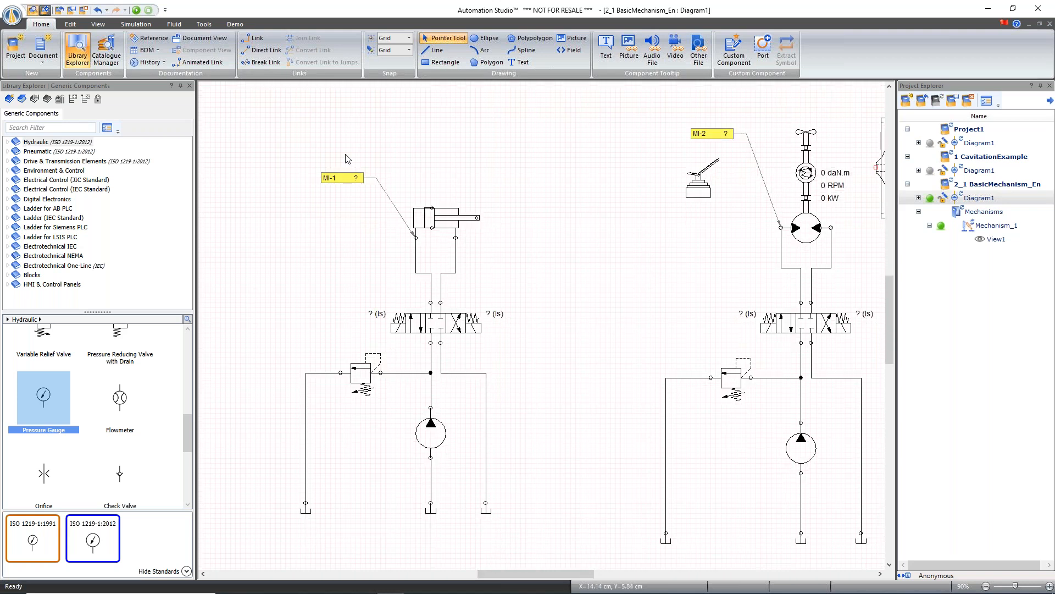
pyautogui.click(106, 53)
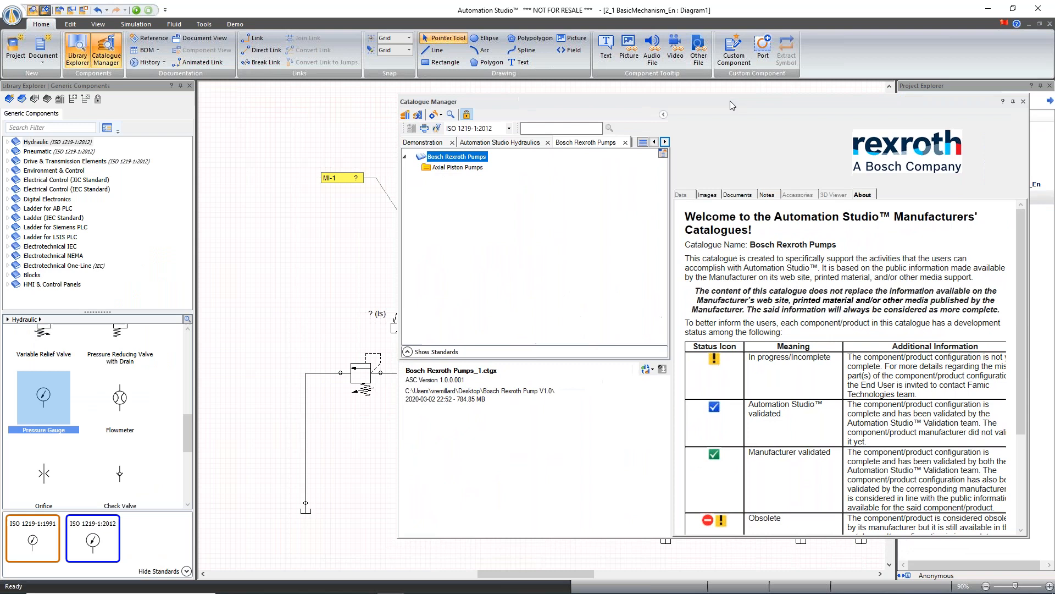
pyautogui.doubleClick(446, 168)
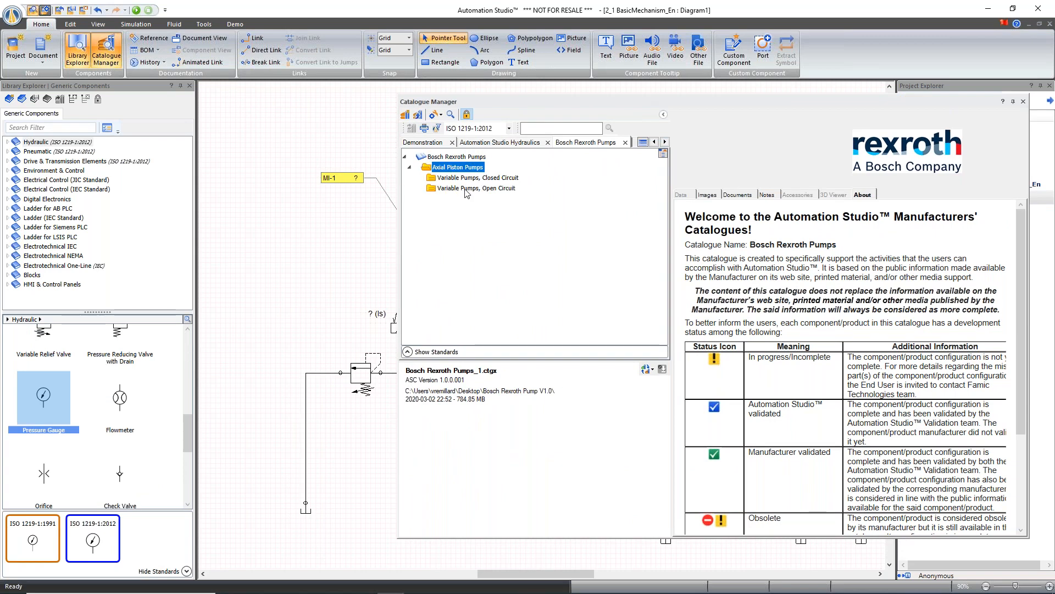
pyautogui.doubleClick(468, 188)
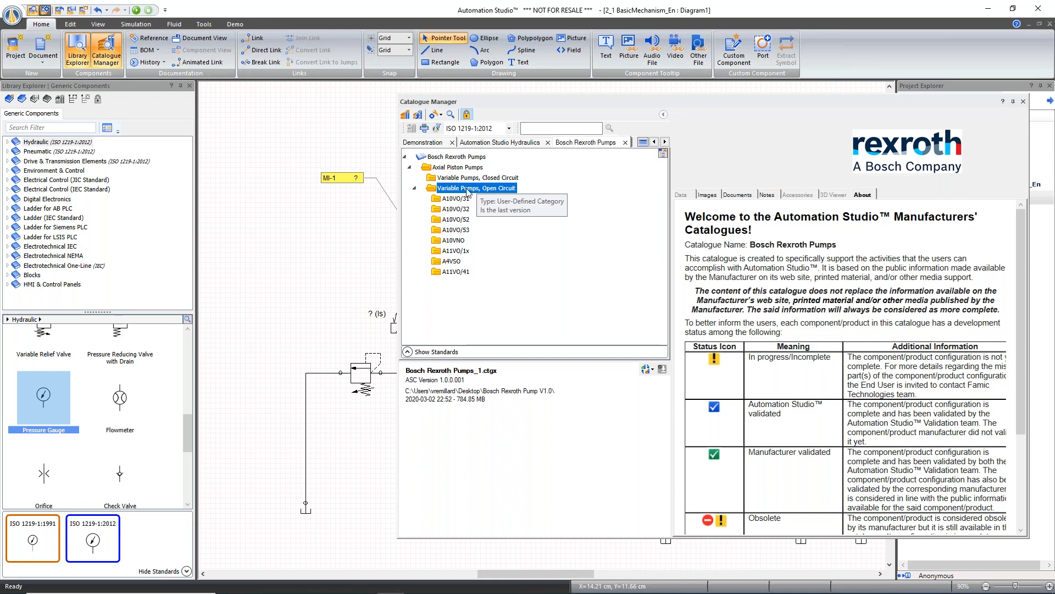
pyautogui.click(1023, 101)
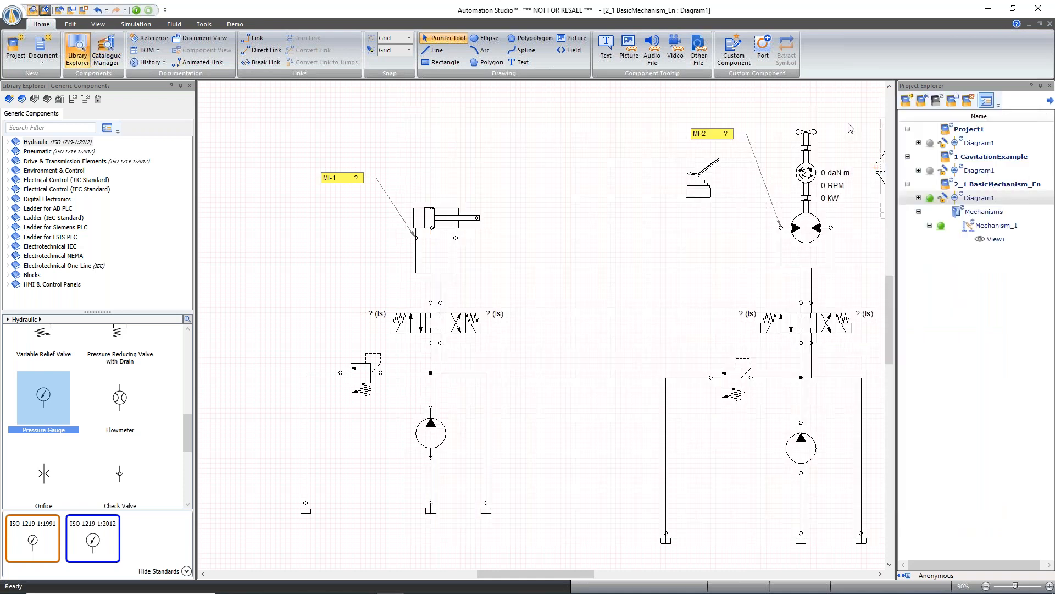
# - Examine the cylinder circuit's variable relief valve data and its pressure drop curve in the technical specifications, and close its properties
pyautogui.doubleClick(361, 378)
pyautogui.click(49, 145)
pyautogui.click(39, 135)
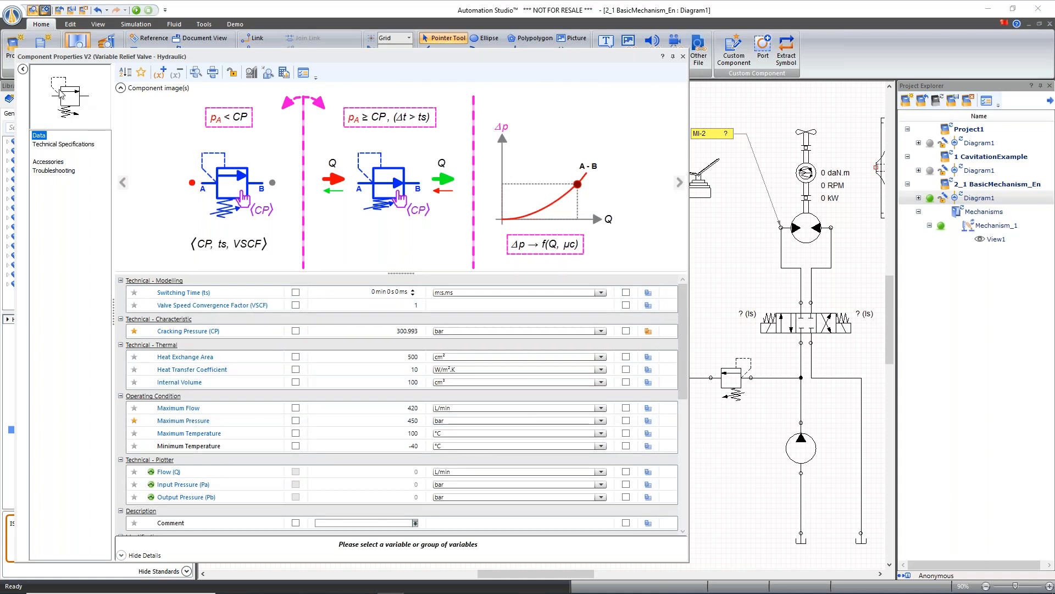
pyautogui.click(59, 145)
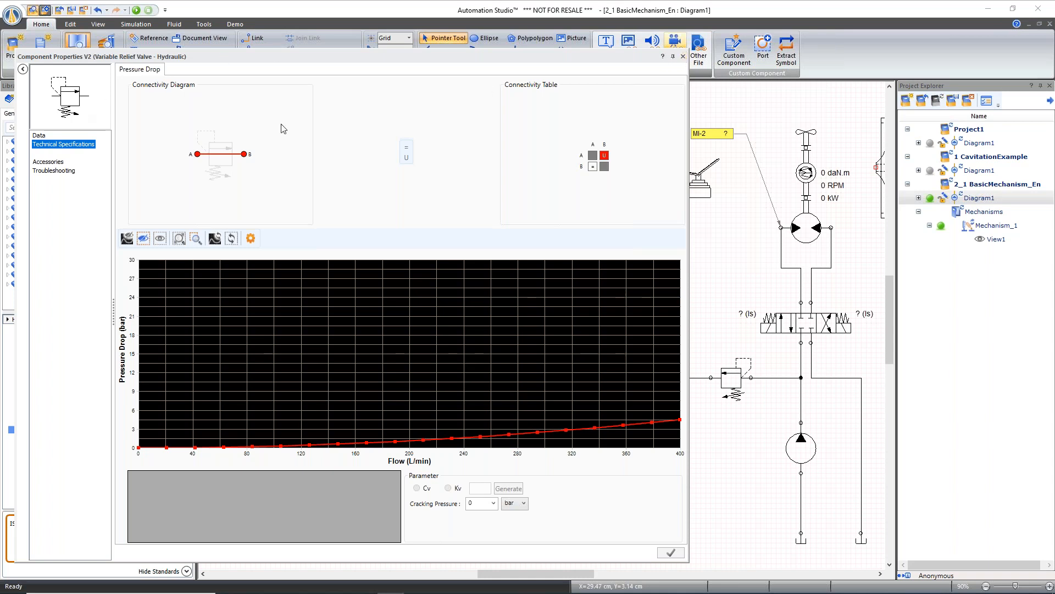
pyautogui.click(684, 56)
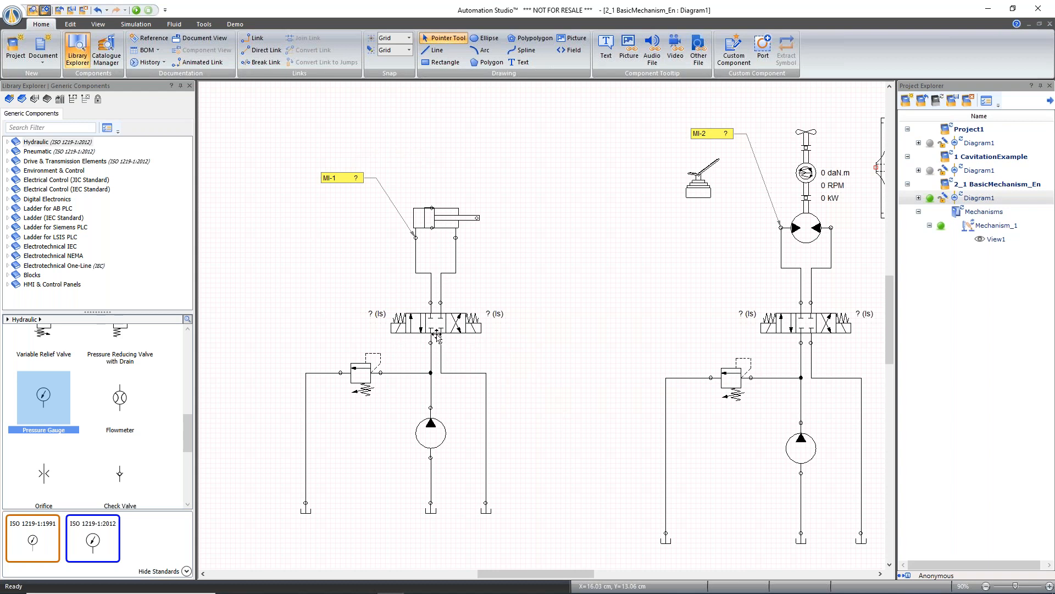
# - In Schema1 of 3_0 All Dynamic components, review the double-acting cylinder's properties with and without the favourites filter, and close them
pyautogui.moveTo(432, 214)
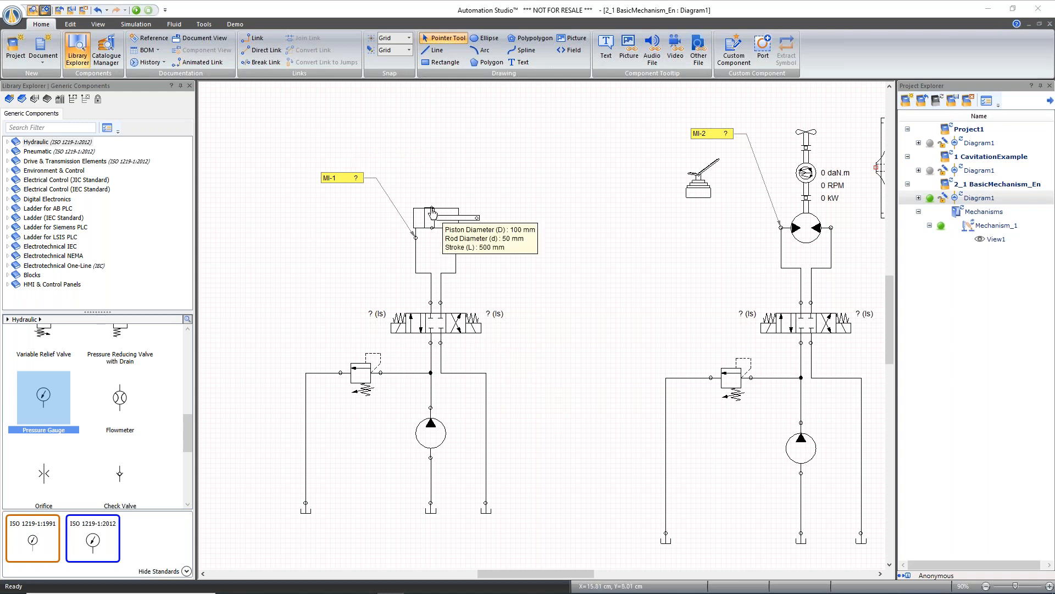
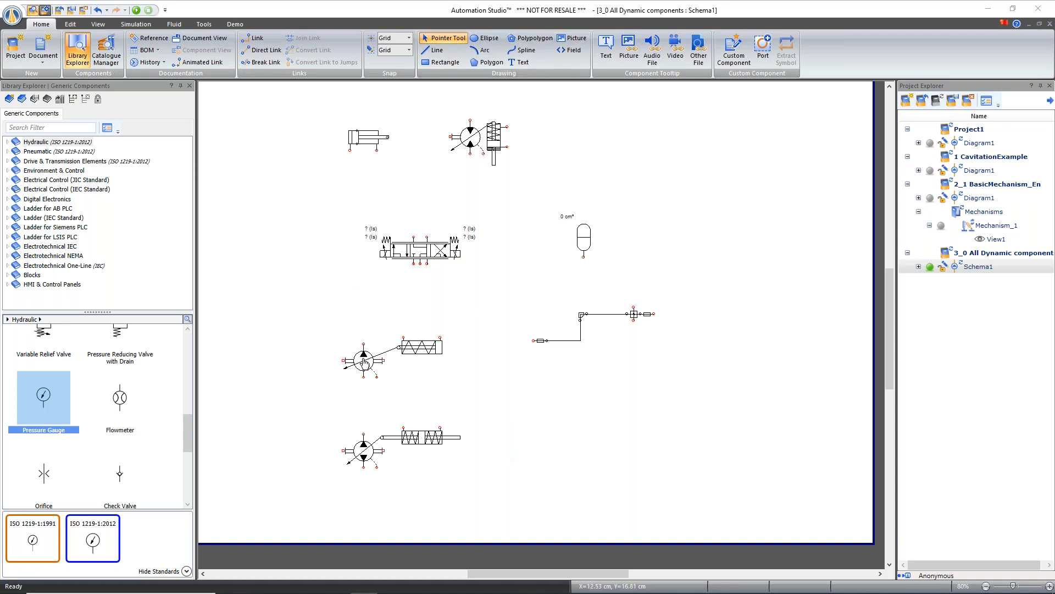
pyautogui.moveTo(366, 364)
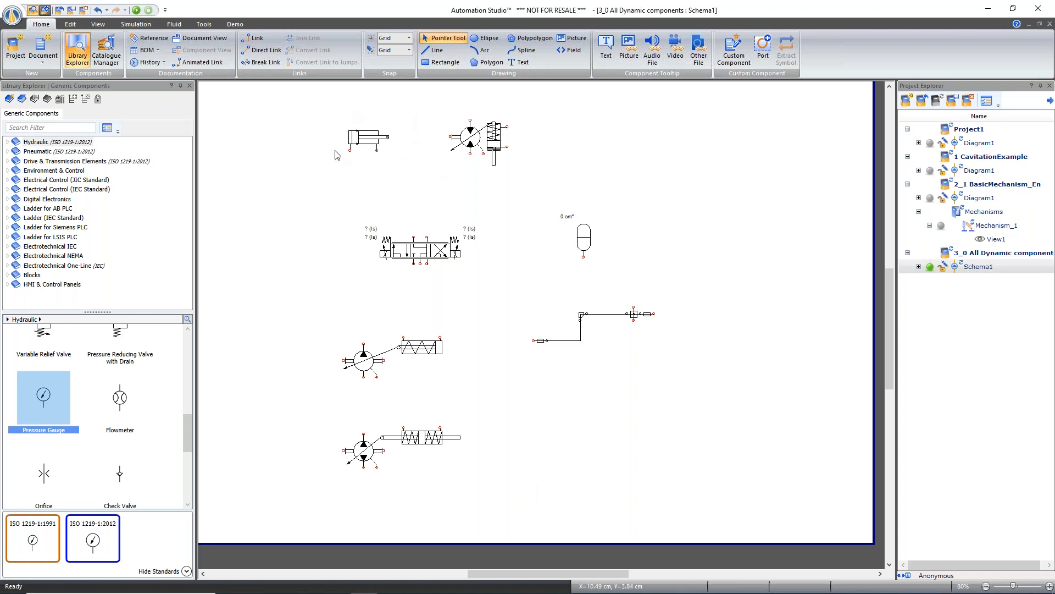
pyautogui.doubleClick(353, 142)
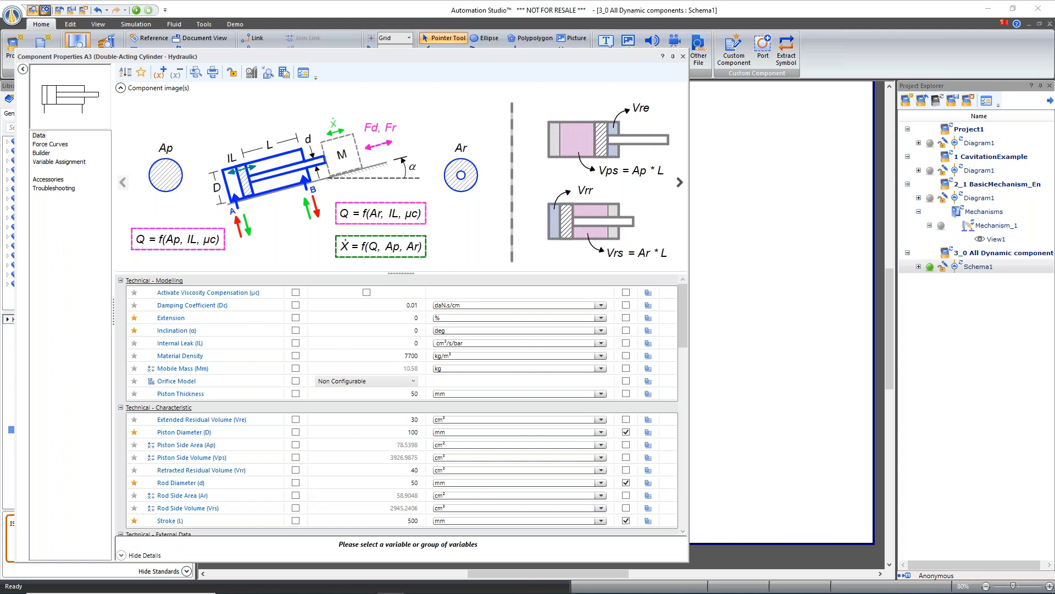
pyautogui.click(142, 72)
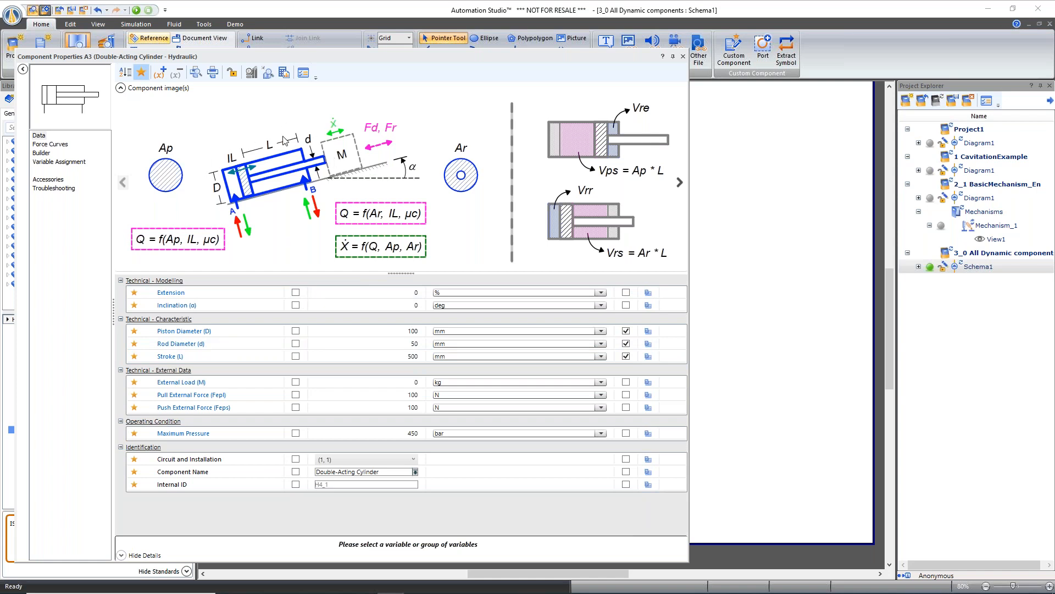
pyautogui.click(140, 77)
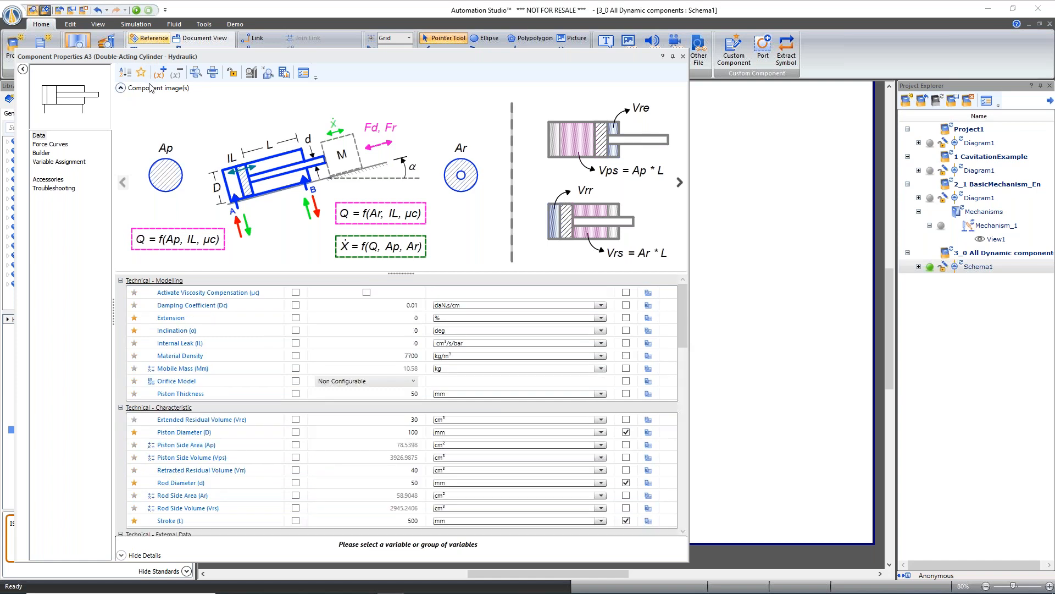
pyautogui.moveTo(307, 57); pyautogui.dragTo(471, 36)
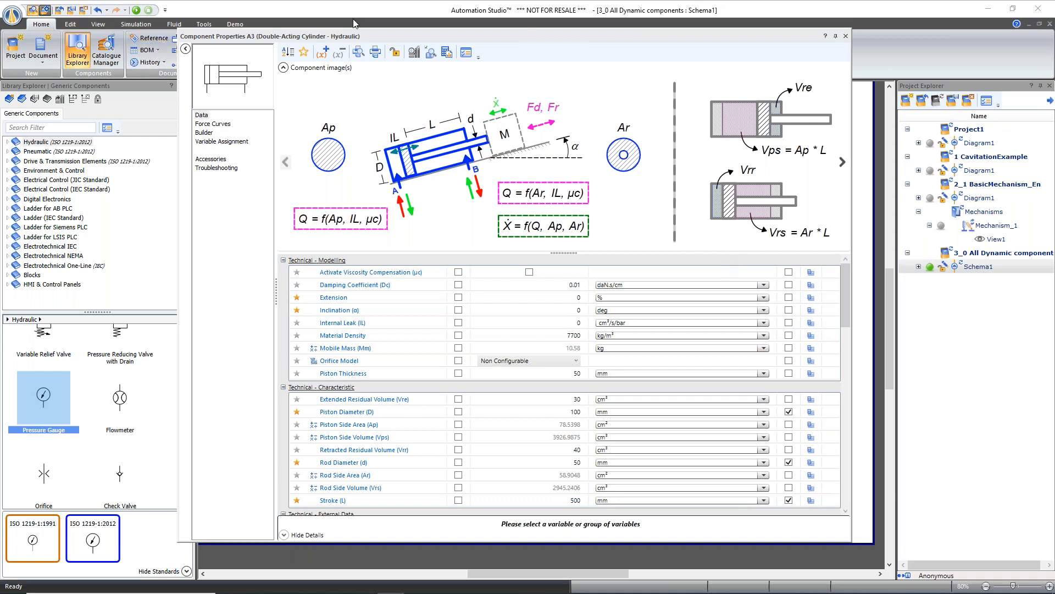
pyautogui.click(846, 36)
# - Move the double-acting cylinder slightly lower in Schema1, keeping it above the directional valve
pyautogui.moveTo(379, 138); pyautogui.dragTo(401, 167)
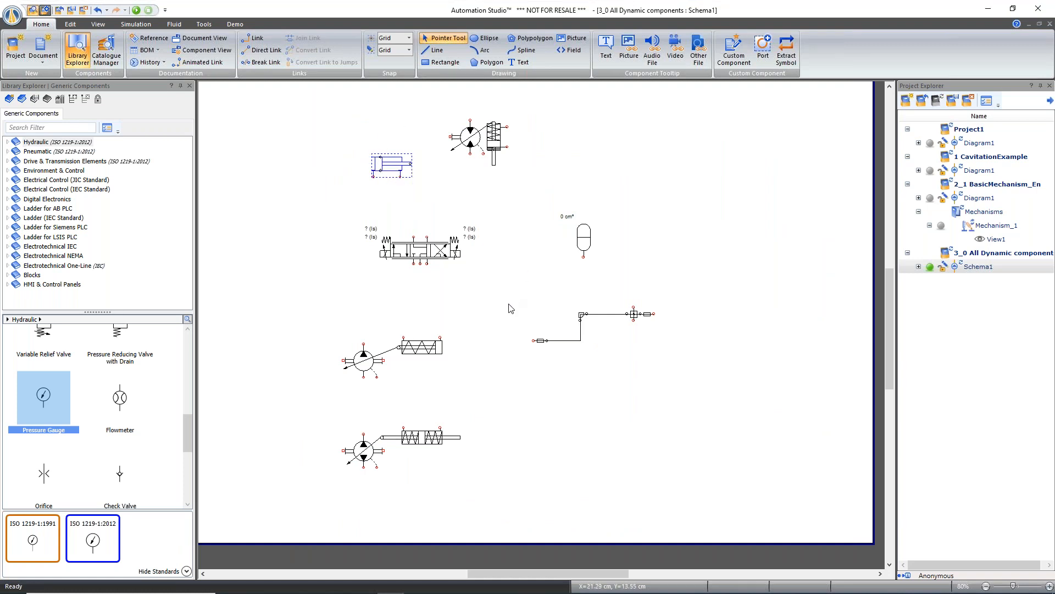
pyautogui.moveTo(400, 168); pyautogui.dragTo(374, 166)
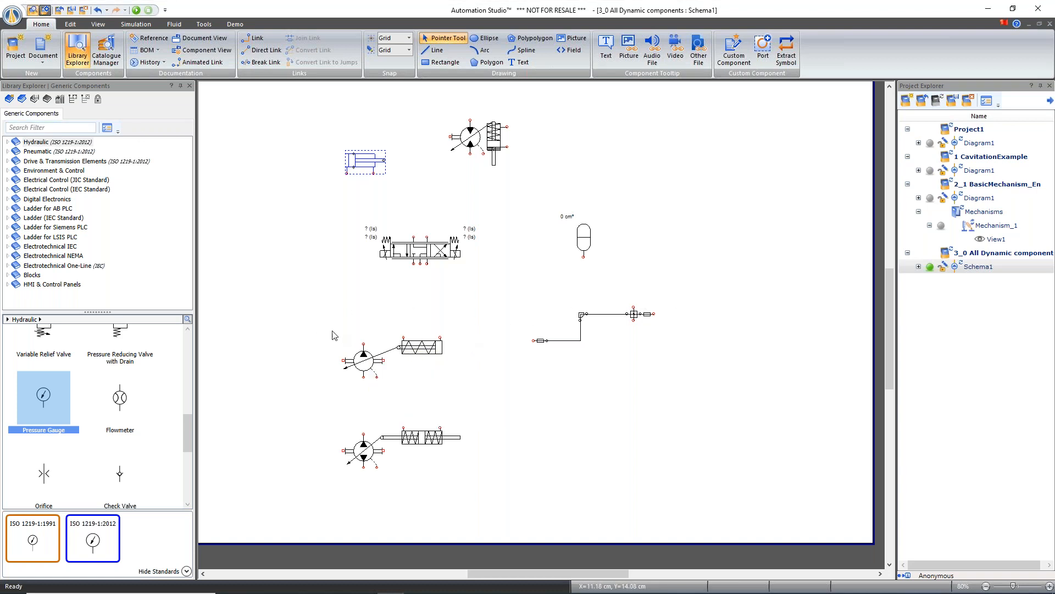
# - Try the Leakage Configuration simulation model on the open-loop axial piston pump, and set its Simulation Model Type to Efficiency Curves
pyautogui.doubleClick(363, 371)
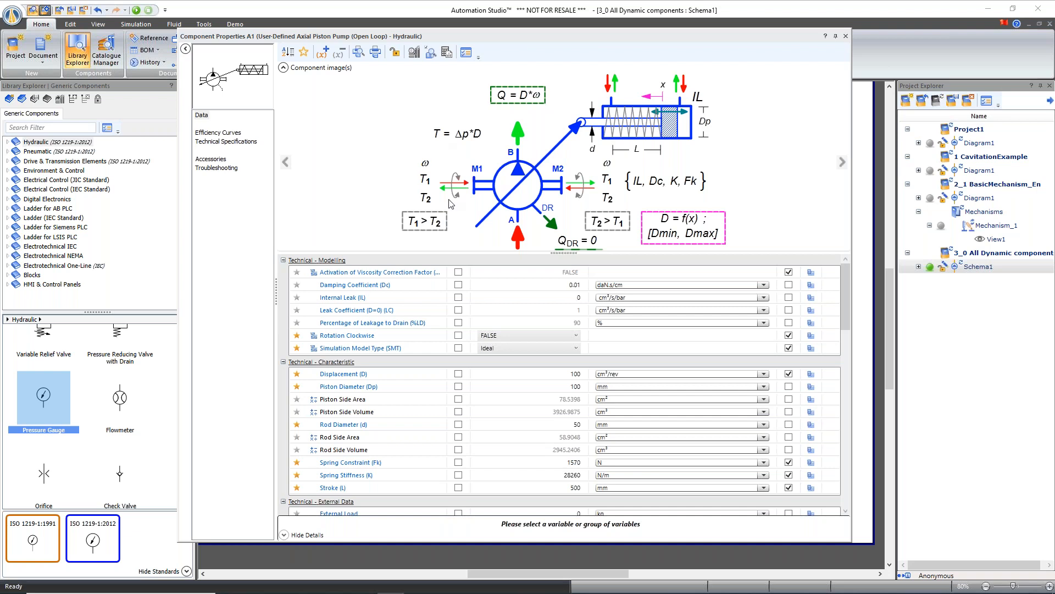
pyautogui.click(514, 349)
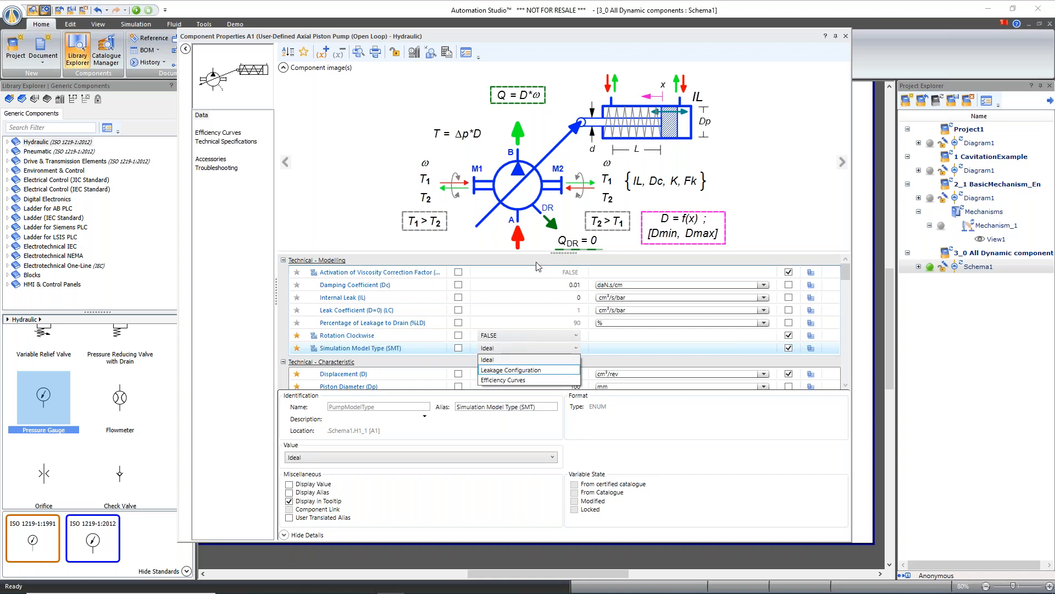
pyautogui.click(529, 370)
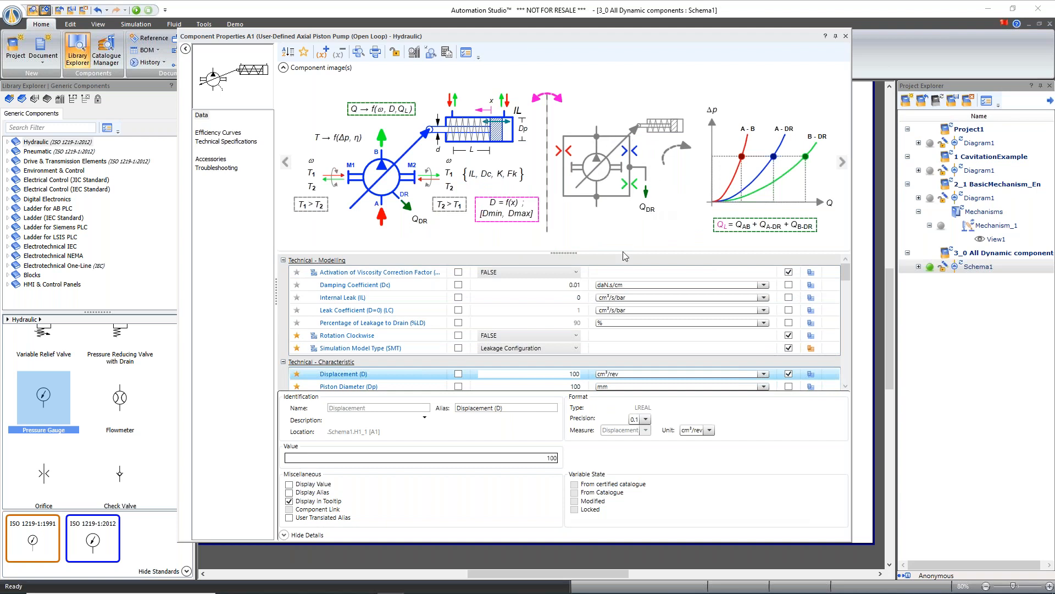
pyautogui.click(540, 350)
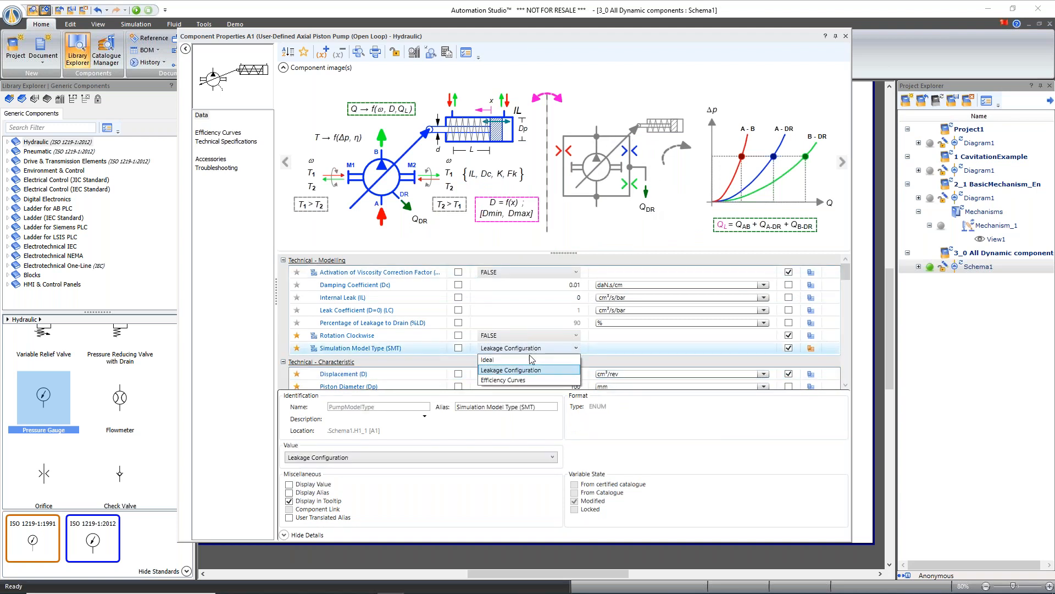
pyautogui.click(506, 378)
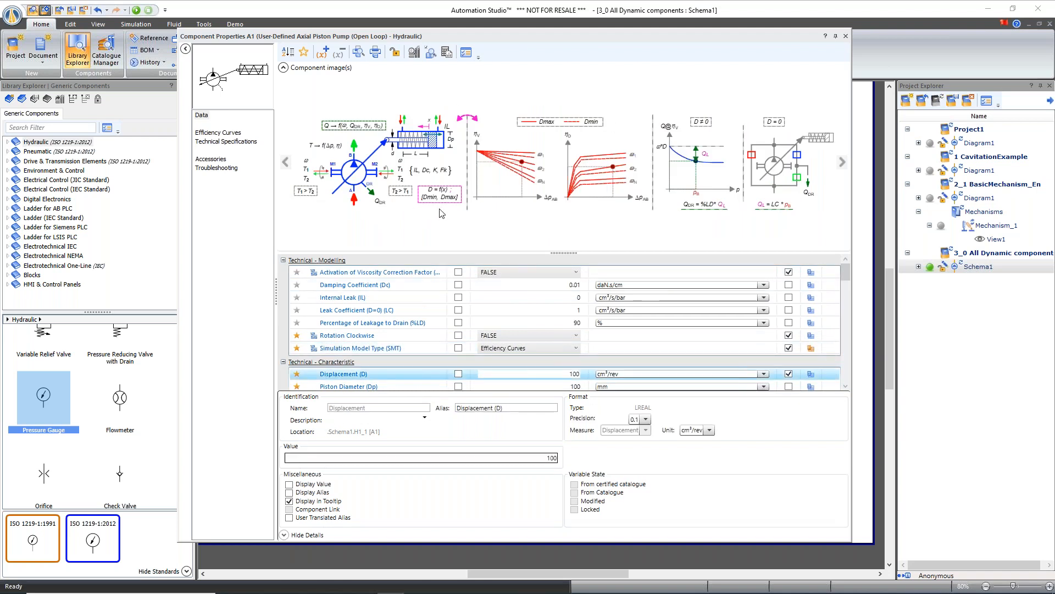
# - Examine the axial piston pump's volumetric efficiency and viscosity compensation curves, and close its properties
pyautogui.click(227, 134)
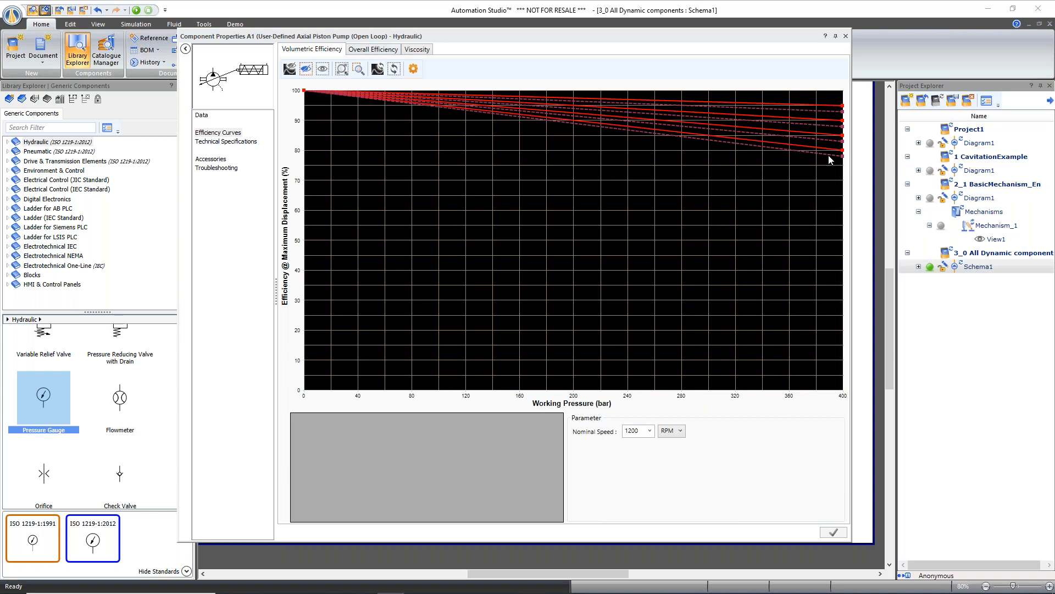
pyautogui.click(418, 50)
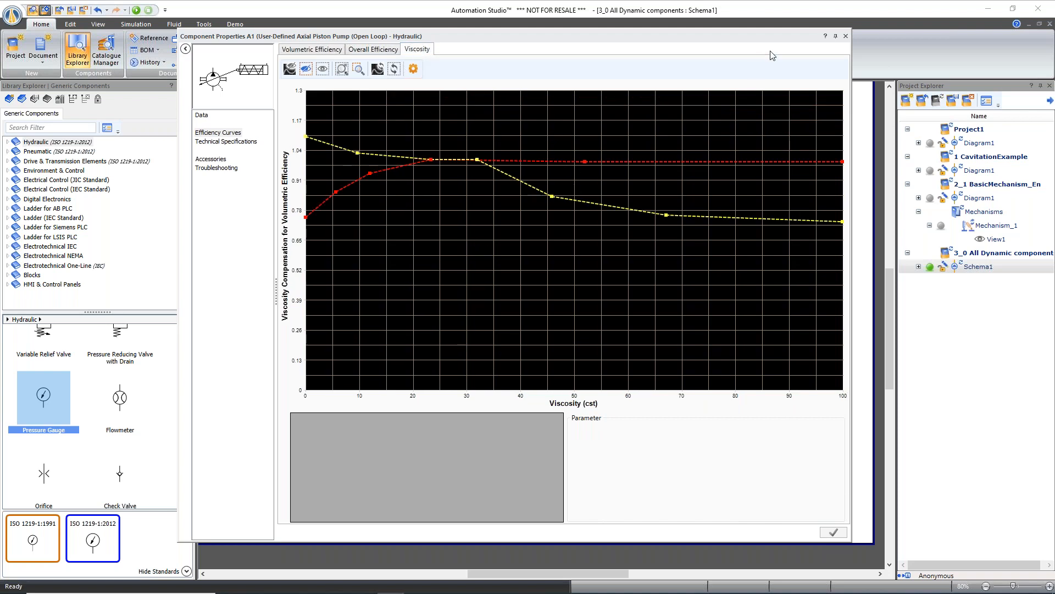
pyautogui.click(846, 36)
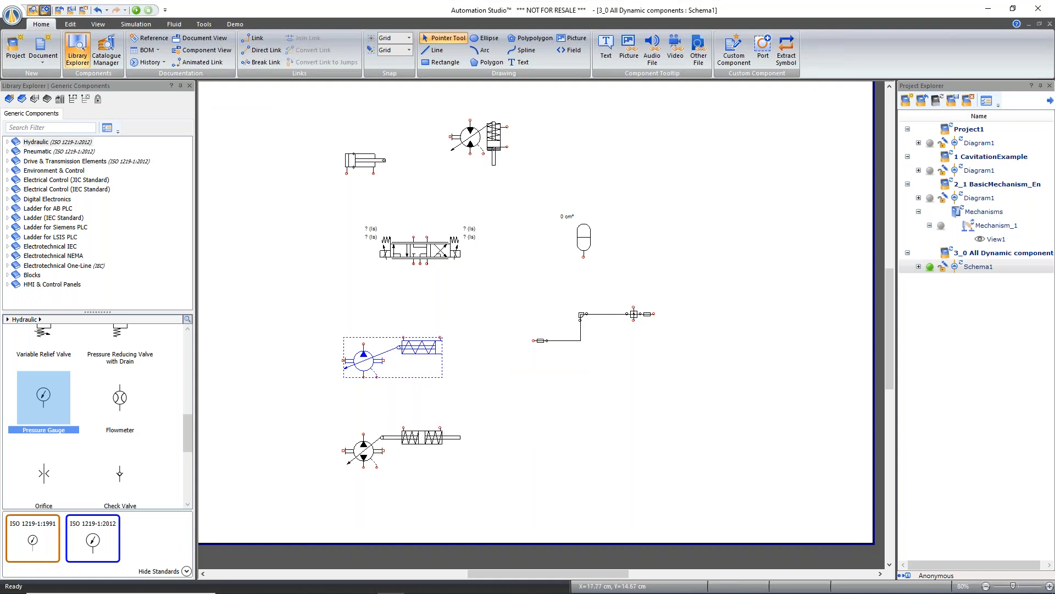
# - Move the directional valve slightly down and to the side in Schema1
pyautogui.moveTo(419, 258); pyautogui.dragTo(416, 270)
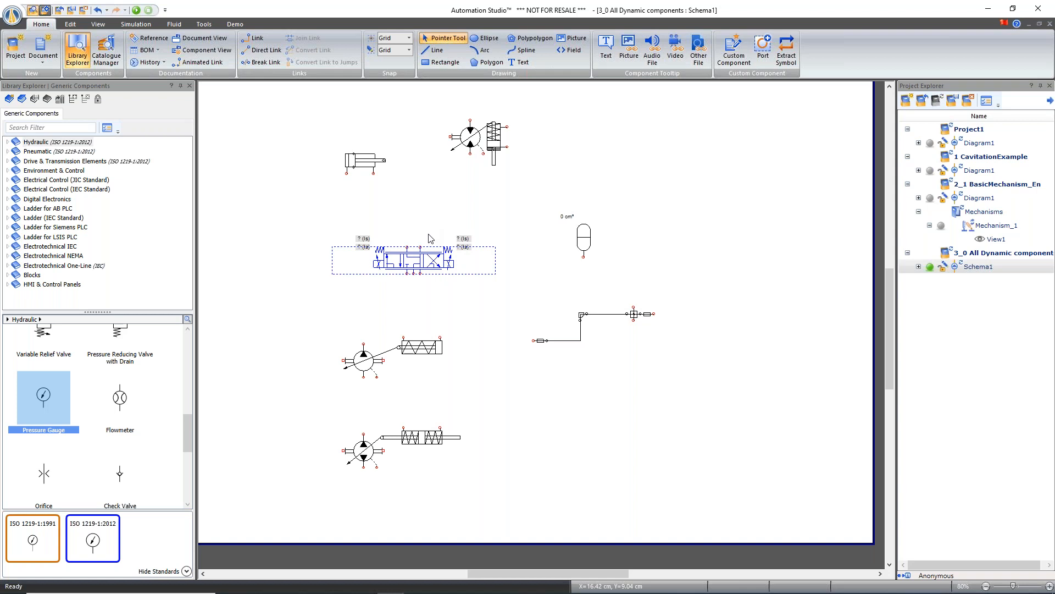
# - Set the proportional directional valve's Simulation Model Type to Dynamic
pyautogui.click(420, 219)
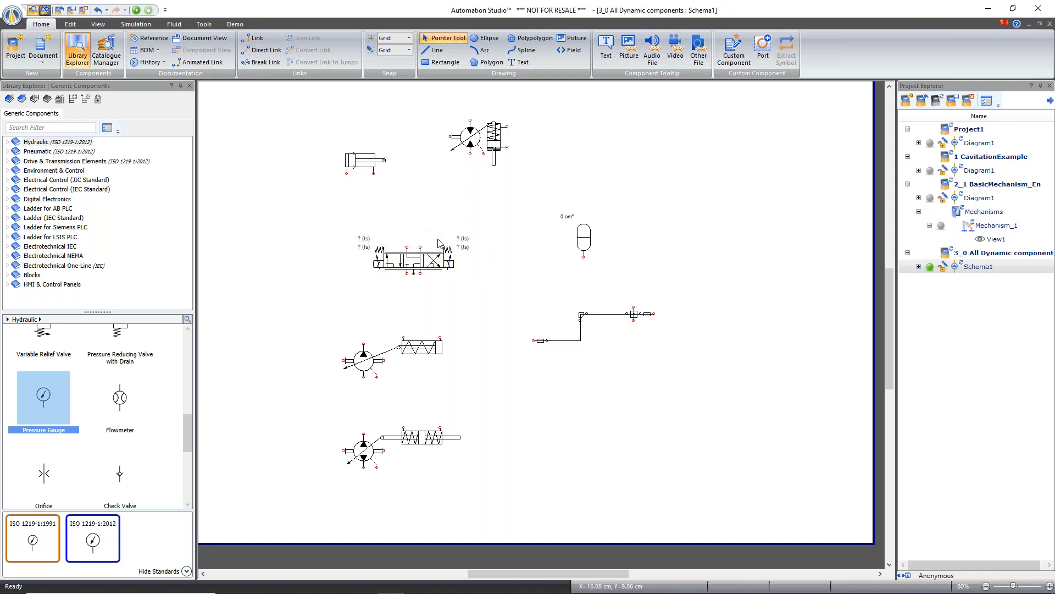
pyautogui.doubleClick(398, 261)
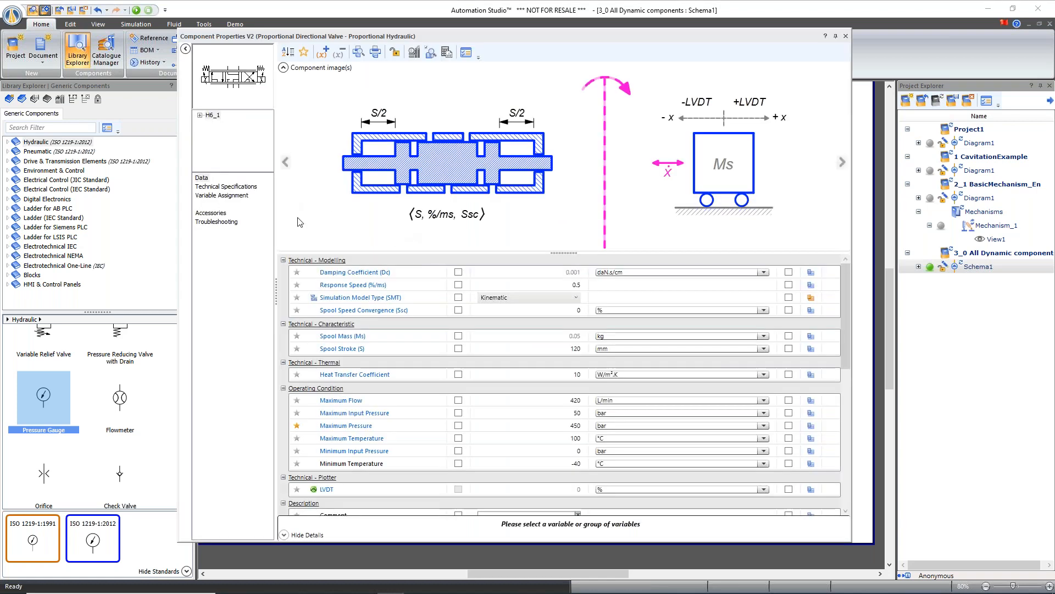
pyautogui.click(222, 188)
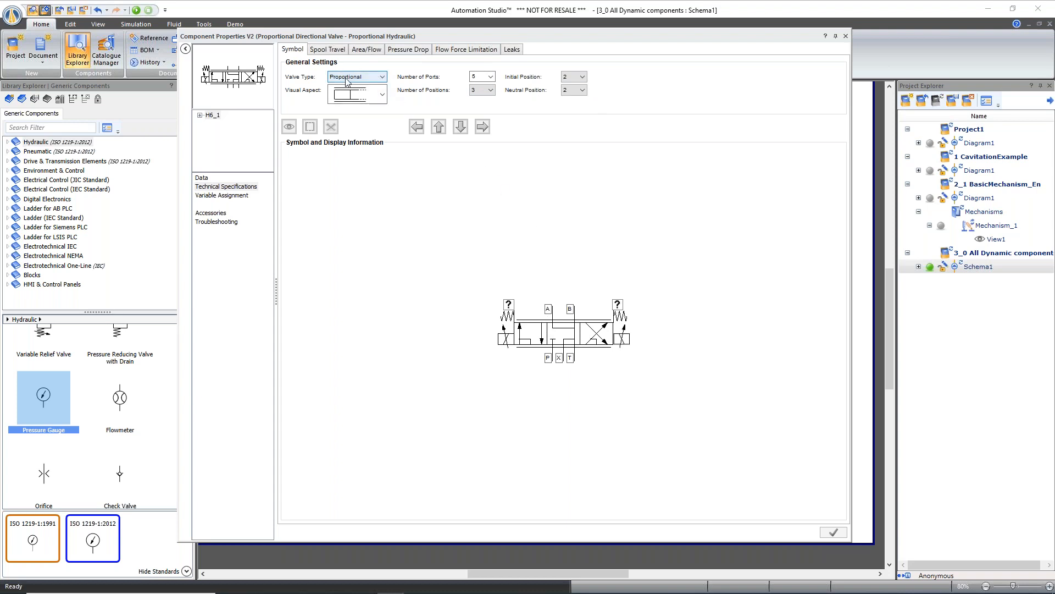
pyautogui.click(202, 178)
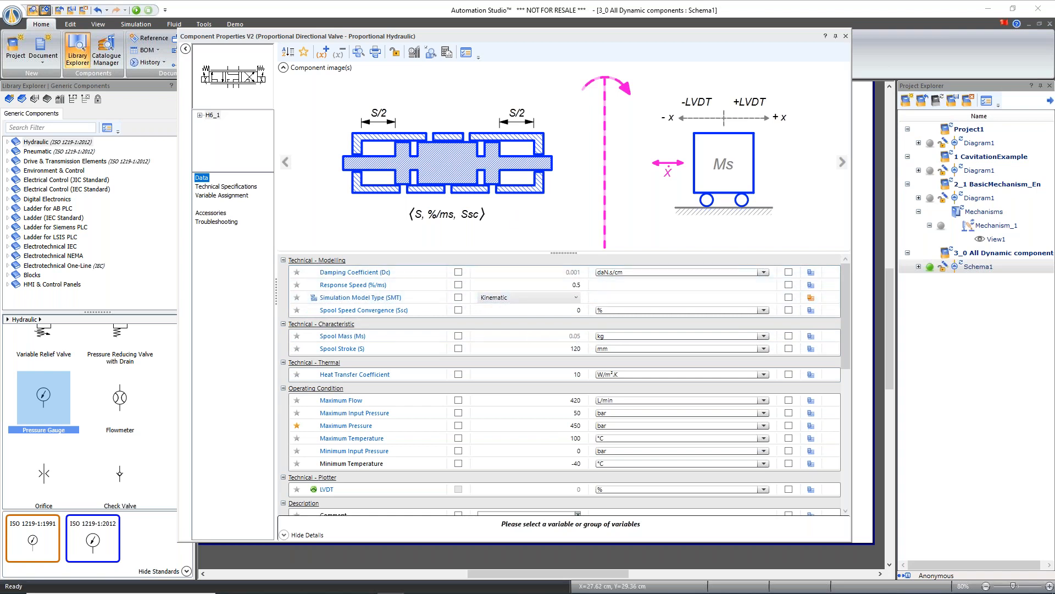
pyautogui.click(576, 298)
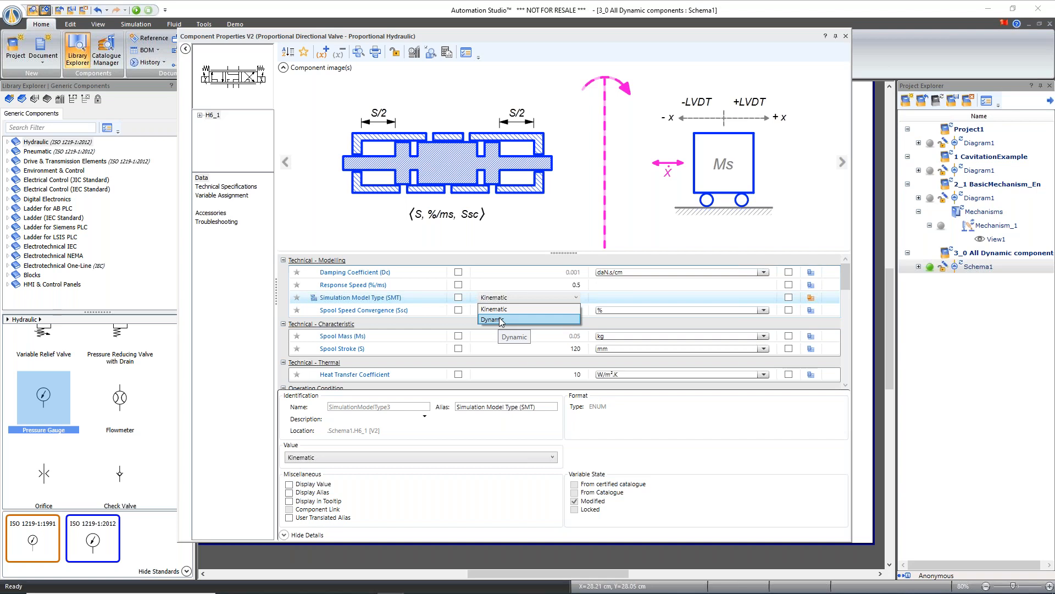
pyautogui.click(500, 320)
pyautogui.click(310, 333)
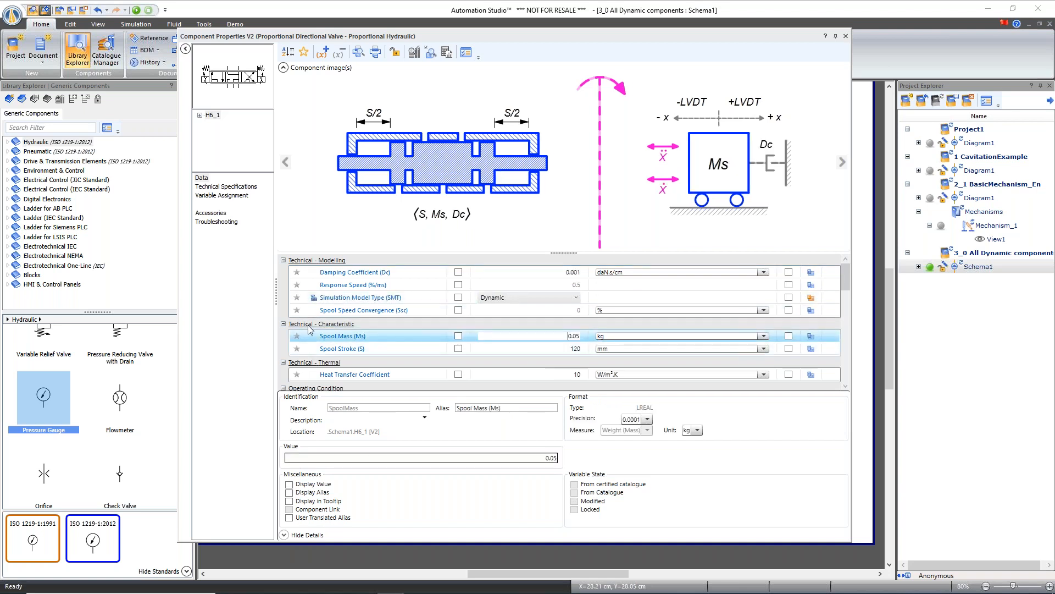
# - View the properties of the valve's return spring and return to the main valve data
pyautogui.click(254, 72)
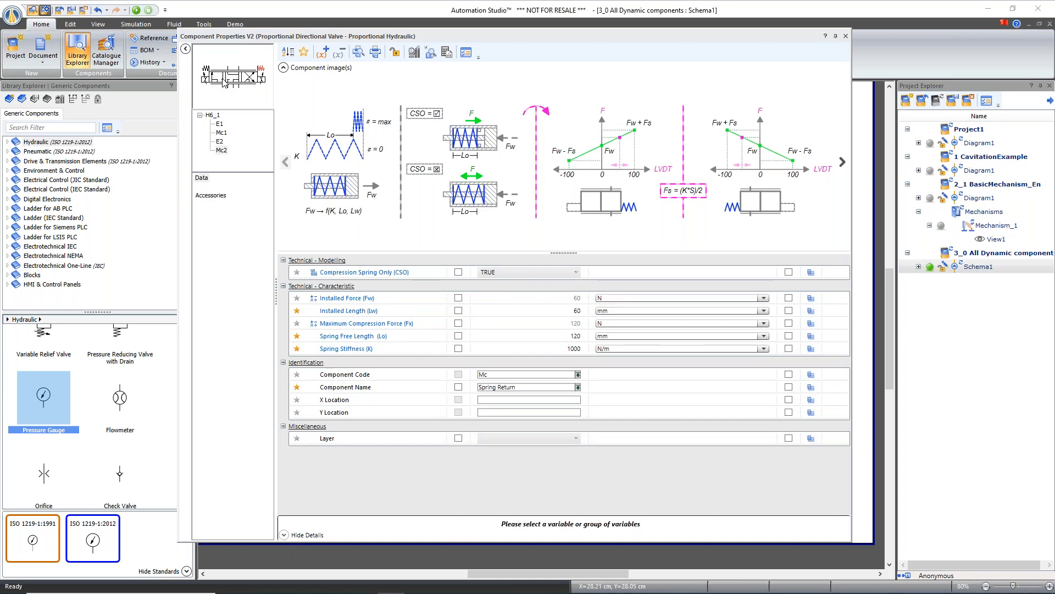
pyautogui.click(214, 115)
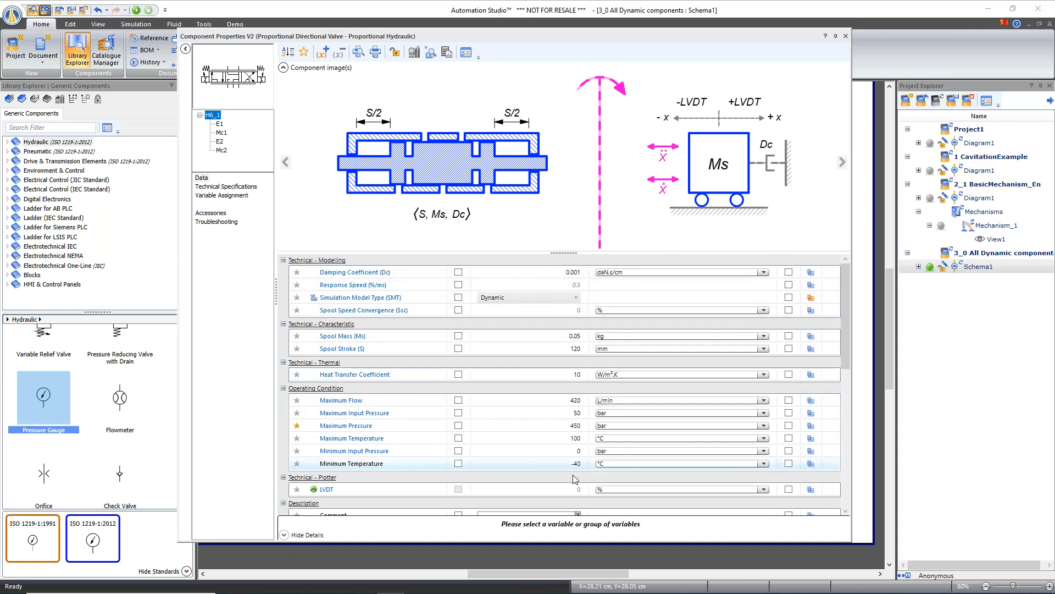
pyautogui.click(580, 294)
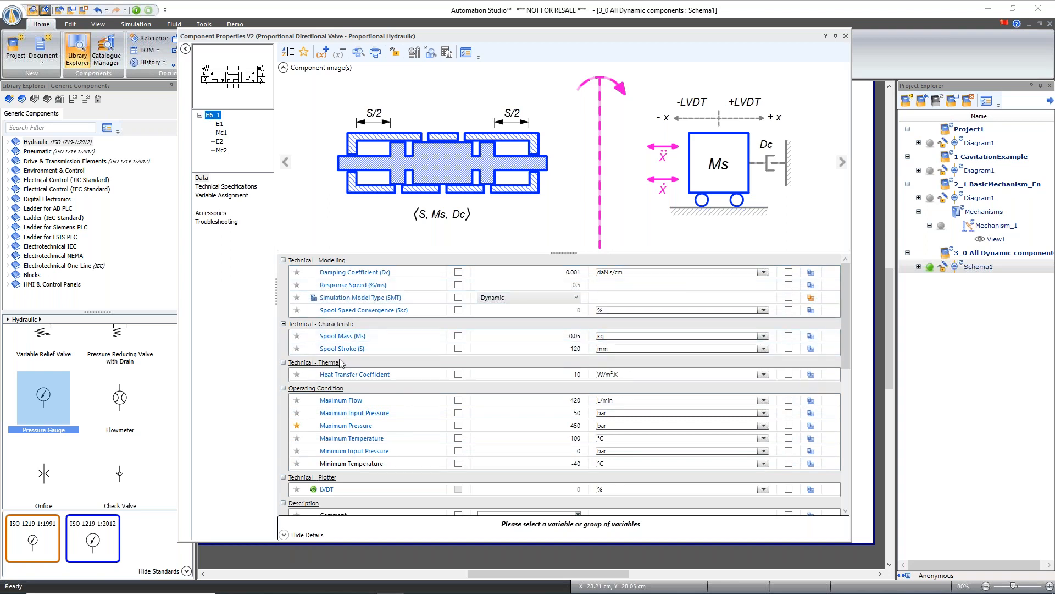
# - Try adding a point to the valve's spool travel curve at about 22 % input signal and about 0 % travel
pyautogui.click(242, 187)
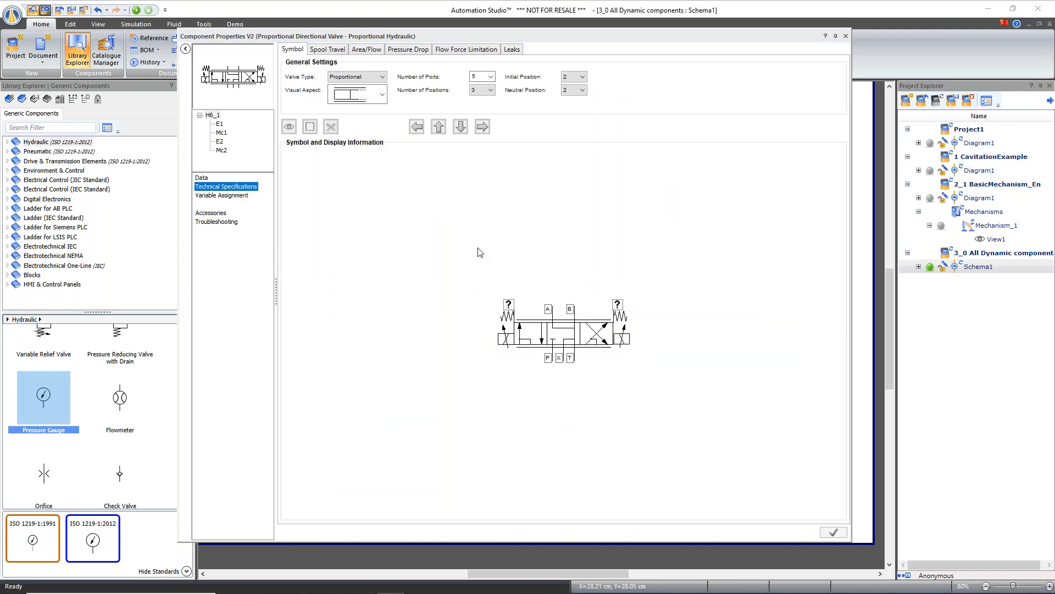
pyautogui.click(326, 50)
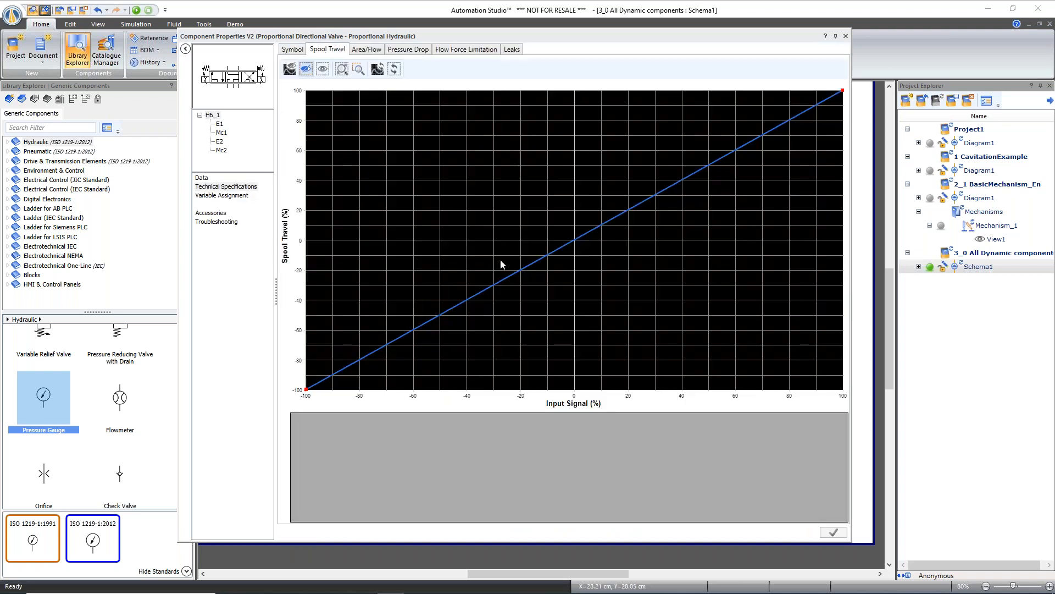
pyautogui.doubleClick(576, 240)
pyautogui.moveTo(576, 241); pyautogui.dragTo(635, 240)
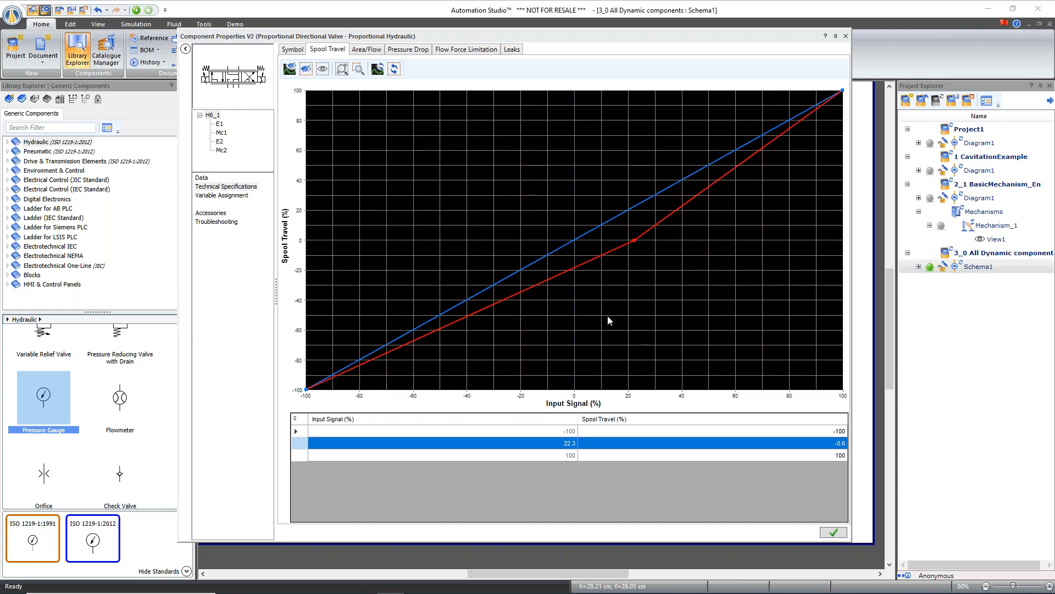
# - Try the Os connection type on the valve's P-A path and view the A-T and A-B flow curves
pyautogui.click(376, 51)
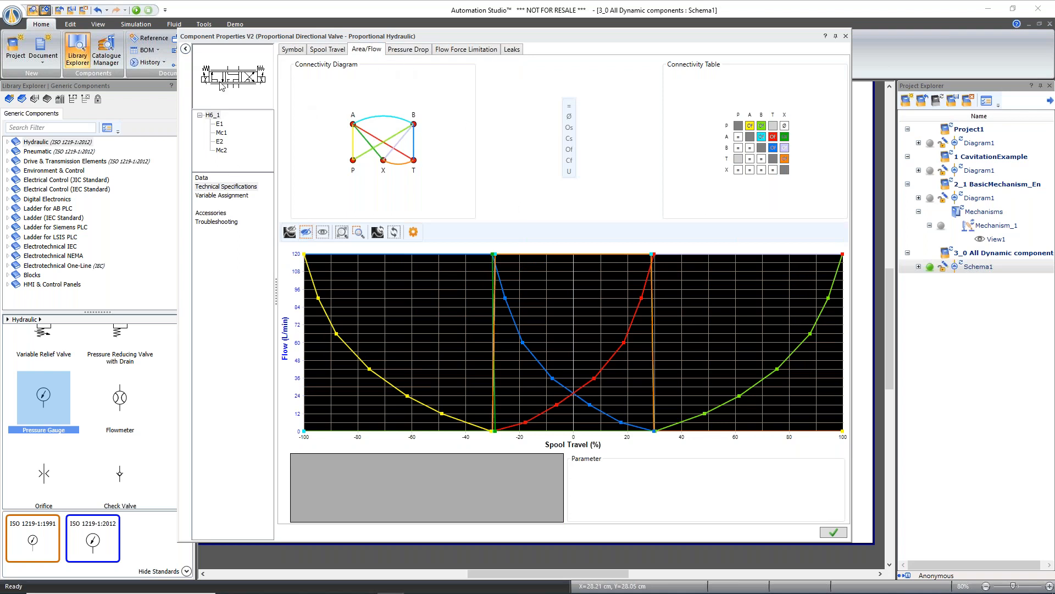
pyautogui.click(353, 141)
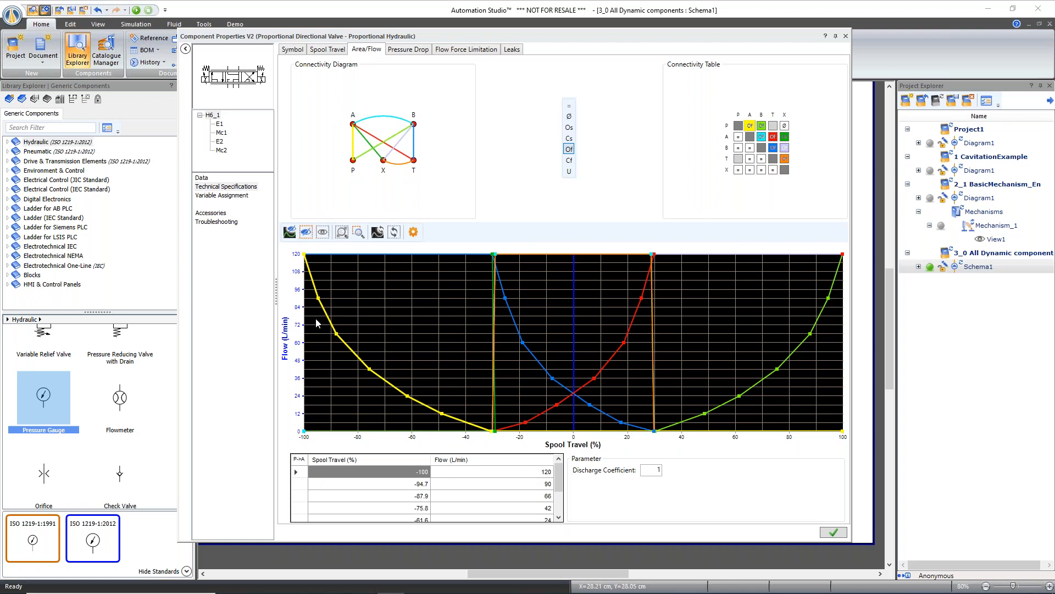
pyautogui.click(569, 127)
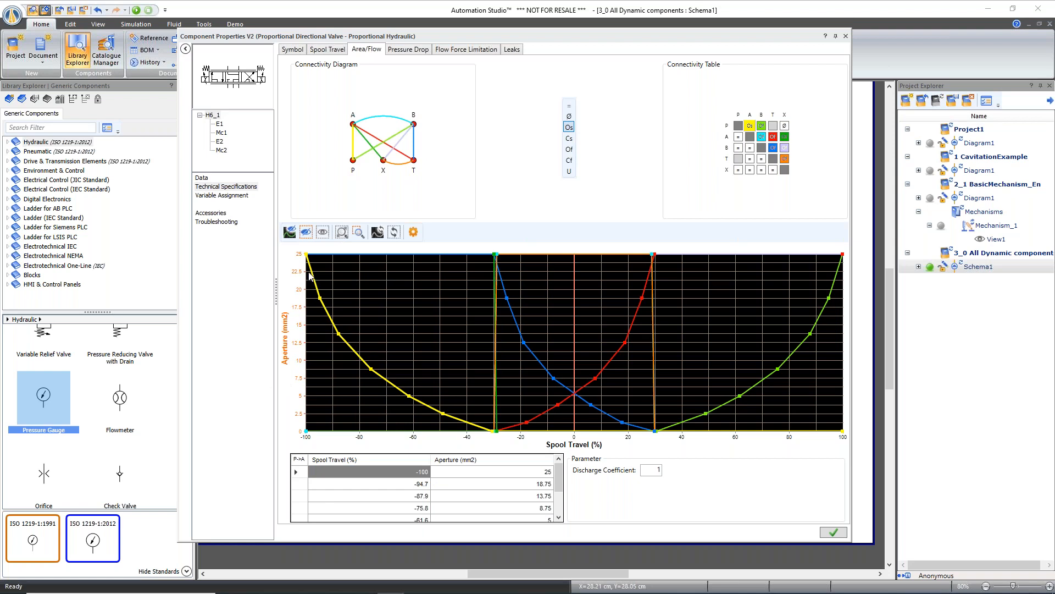
pyautogui.click(373, 139)
pyautogui.click(374, 139)
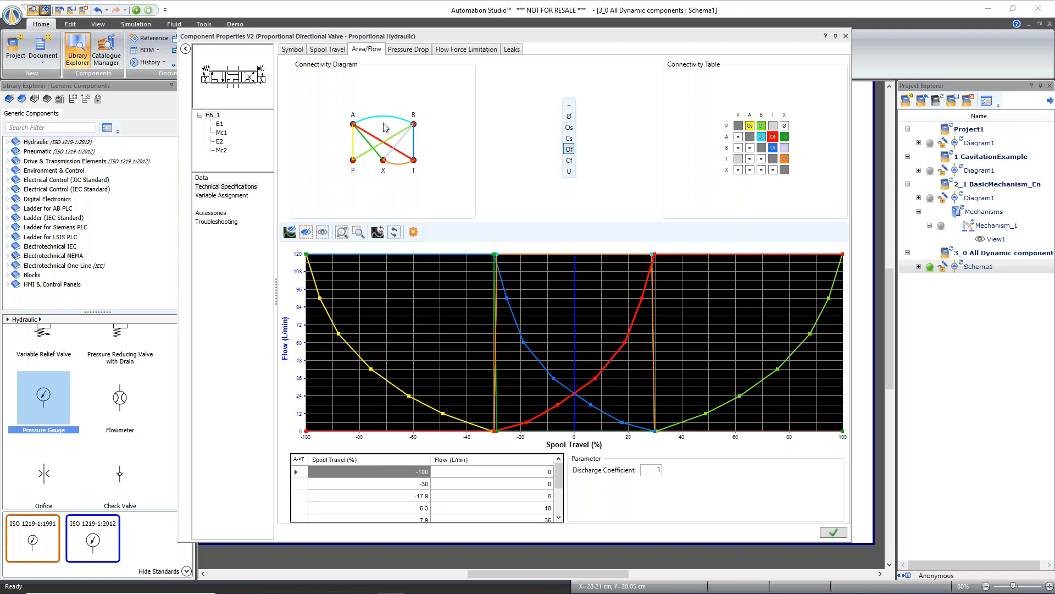
pyautogui.click(383, 116)
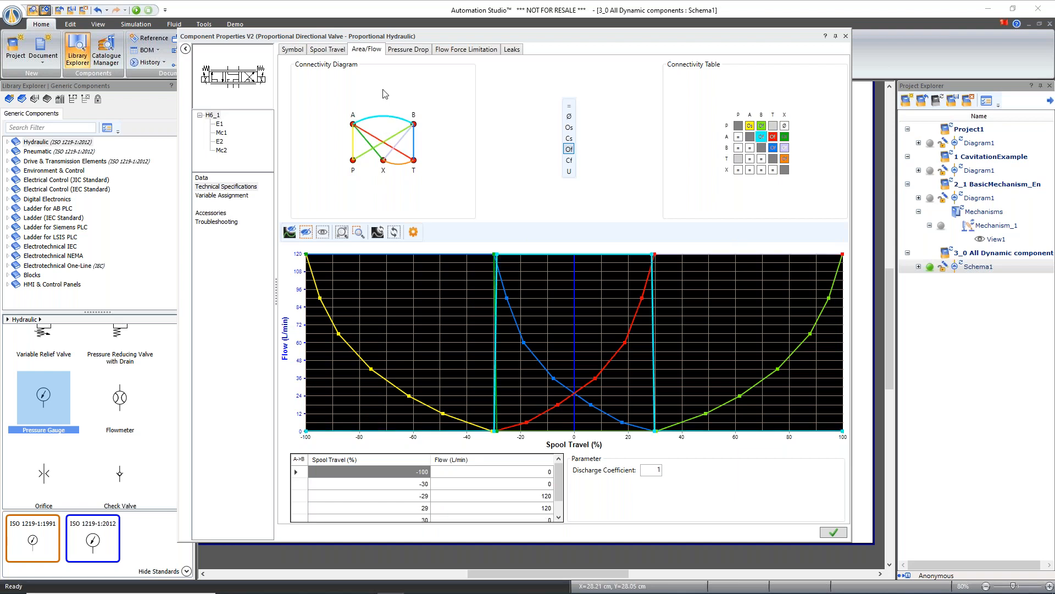
# - Review the valve's pressure drop, flow force limitation and leak characteristics, and close its properties without saving the changes
pyautogui.click(406, 49)
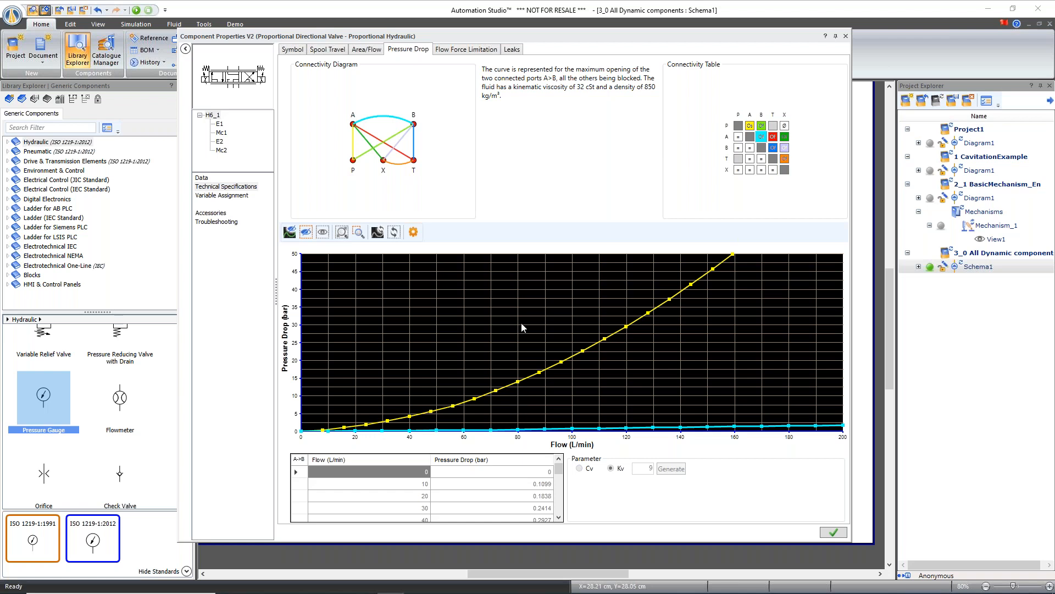
pyautogui.click(461, 50)
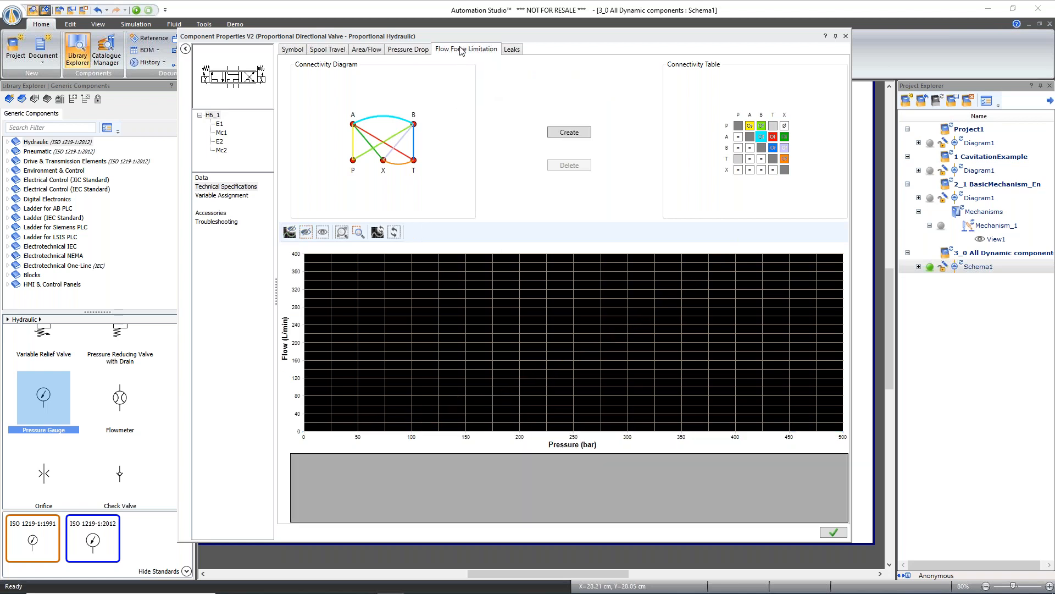
pyautogui.click(513, 50)
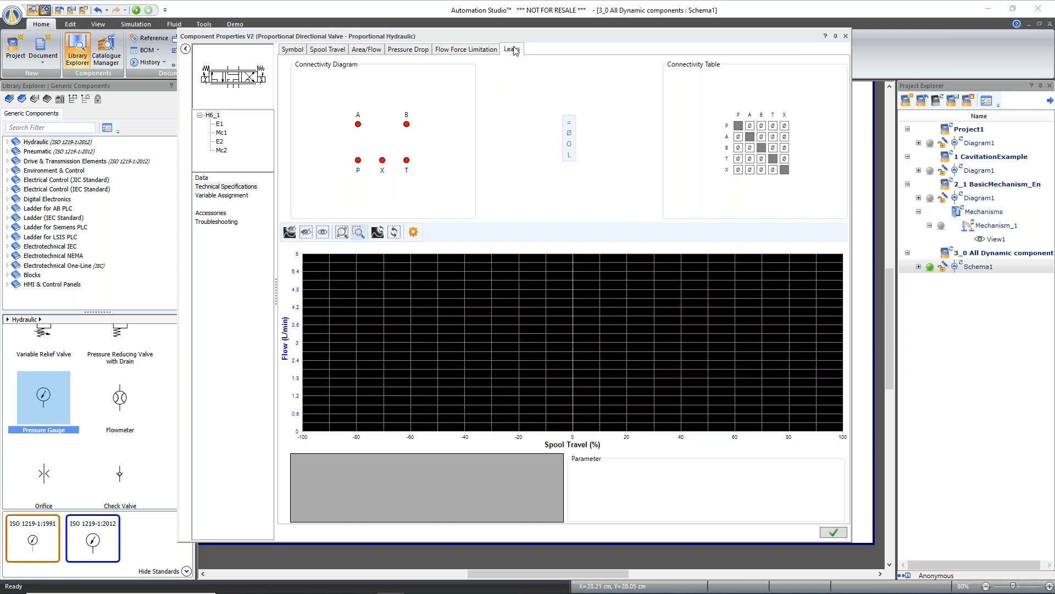
pyautogui.click(849, 37)
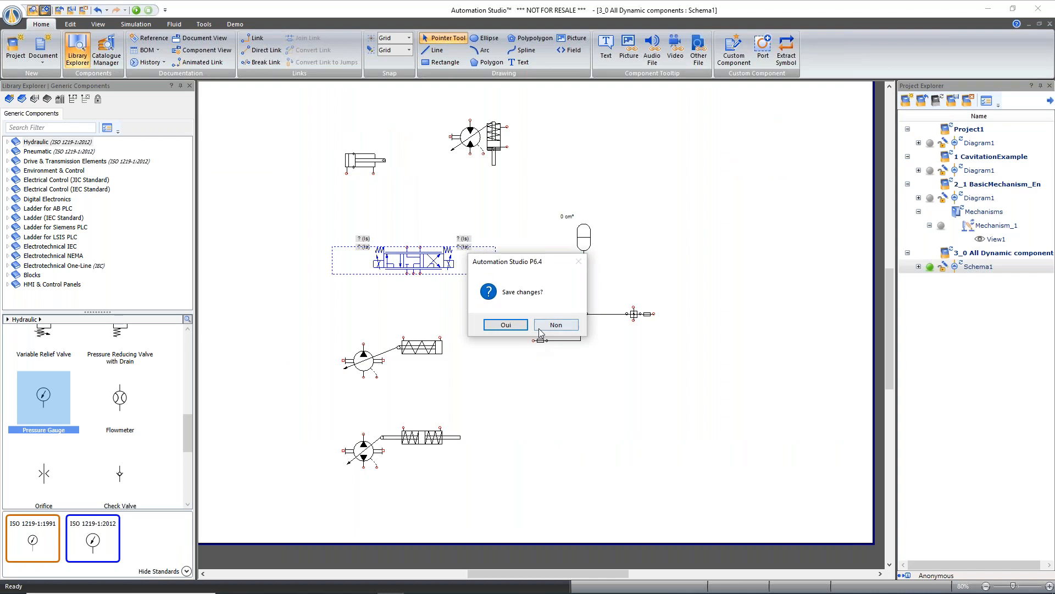
pyautogui.click(556, 329)
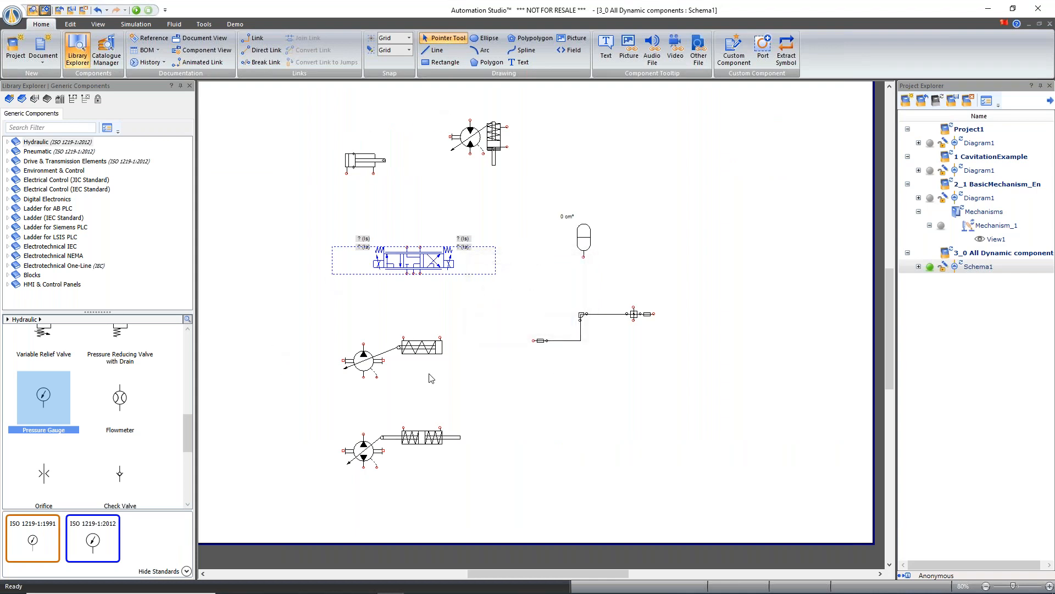
# - View the modelling and characteristic data of the gas-loaded accumulator and close its properties
pyautogui.moveTo(419, 366)
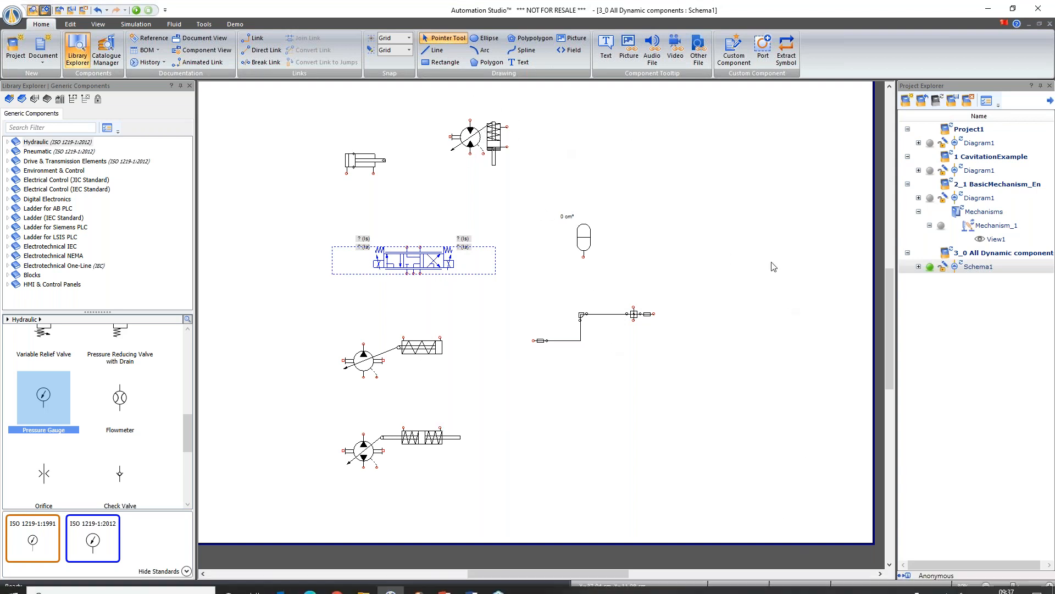
pyautogui.moveTo(581, 241)
pyautogui.mouseDown()
pyautogui.moveTo(465, 173)
pyautogui.moveTo(579, 240)
pyautogui.mouseUp()
pyautogui.scroll(4, 579, 239)
pyautogui.doubleClick(561, 238)
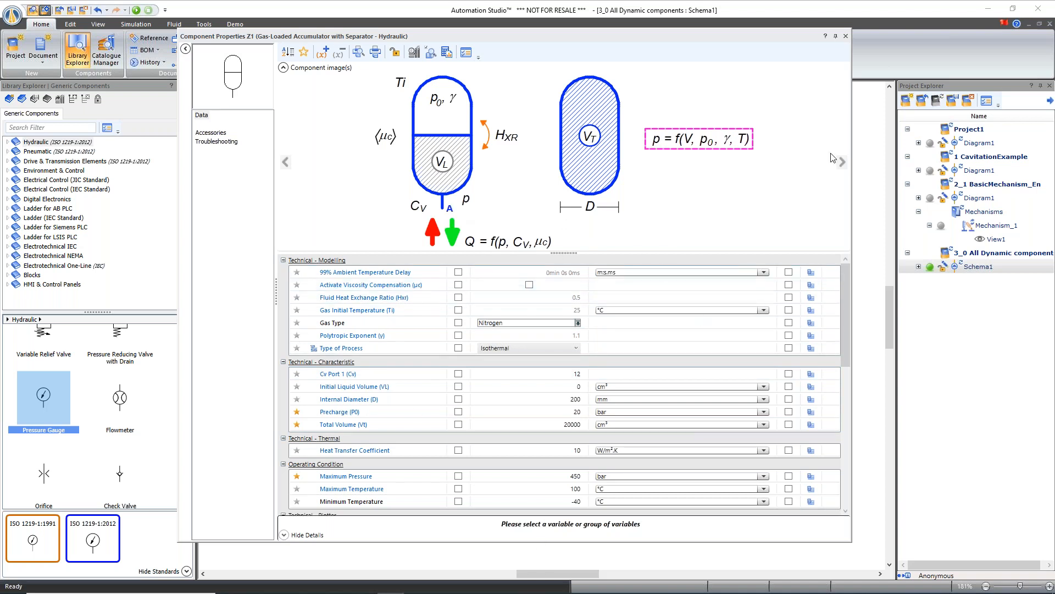
pyautogui.click(845, 35)
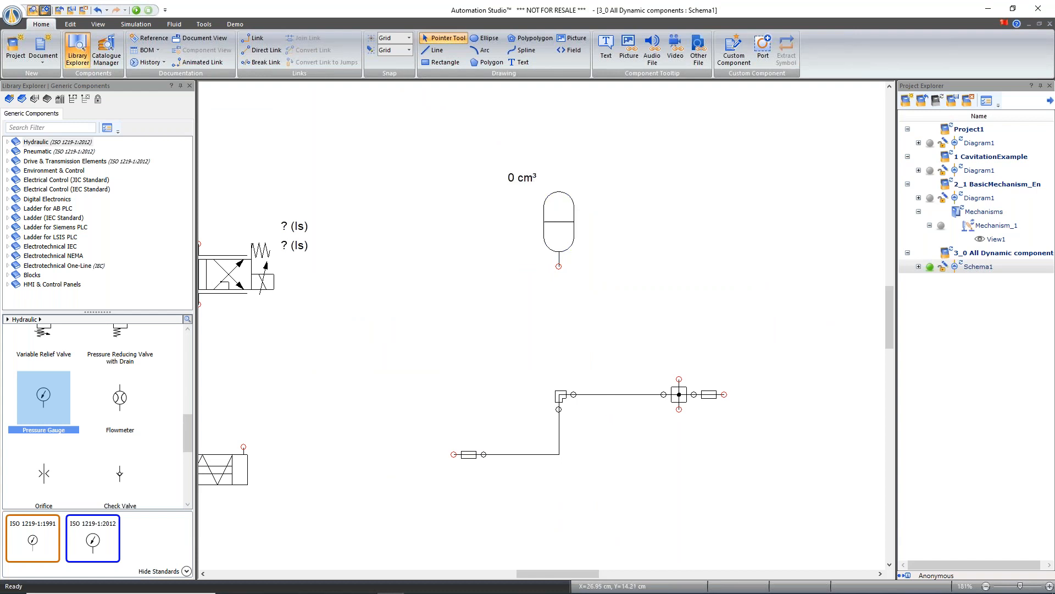
# - Review the elasticity, fluid line, singular head loss and length parameters of the horizontal hydraulic line, and close its properties
pyautogui.doubleClick(611, 395)
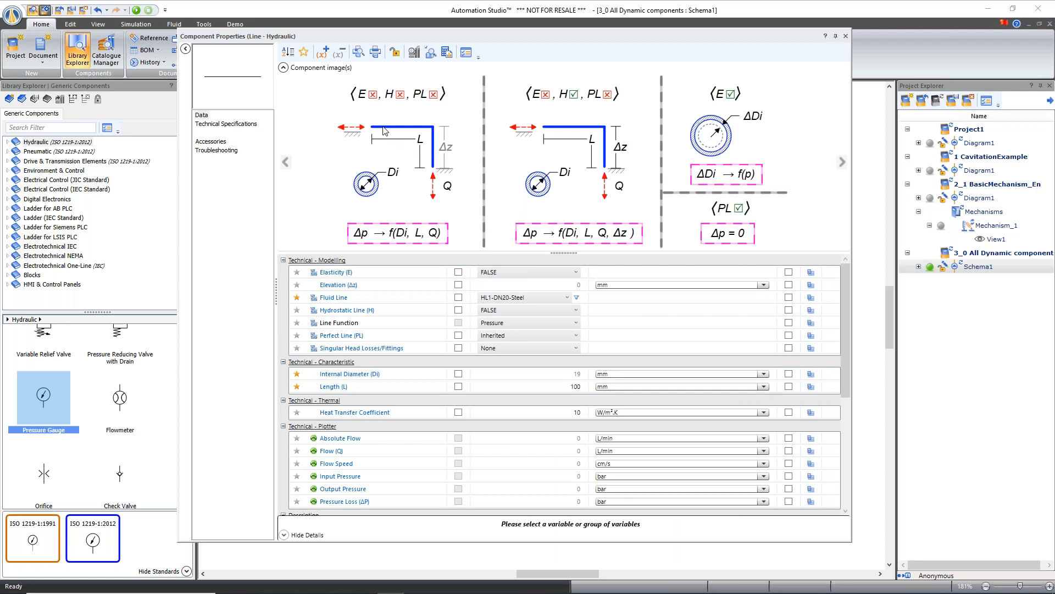
pyautogui.moveTo(324, 278)
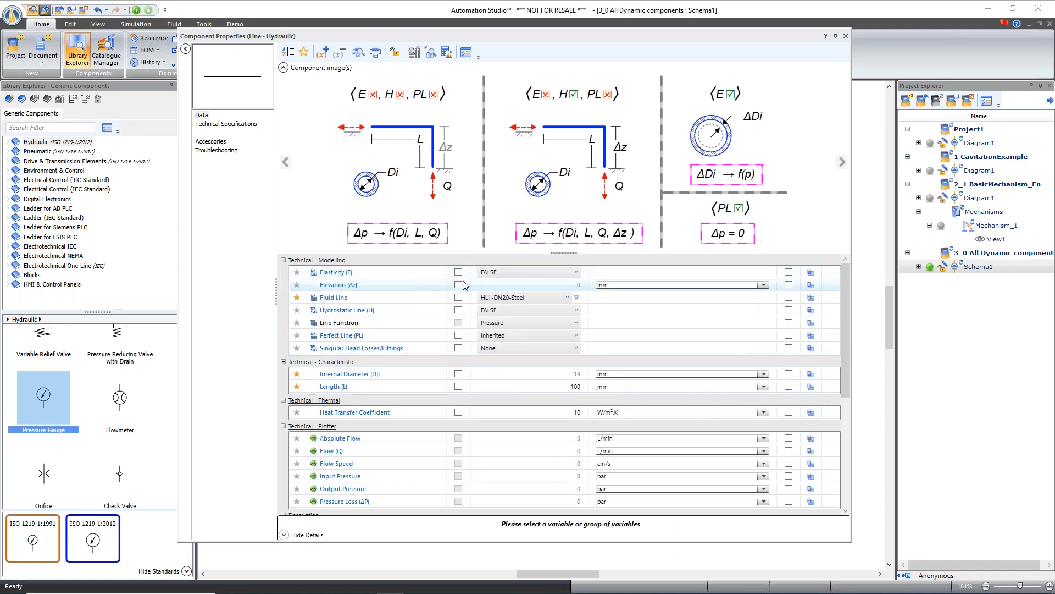
pyautogui.click(494, 275)
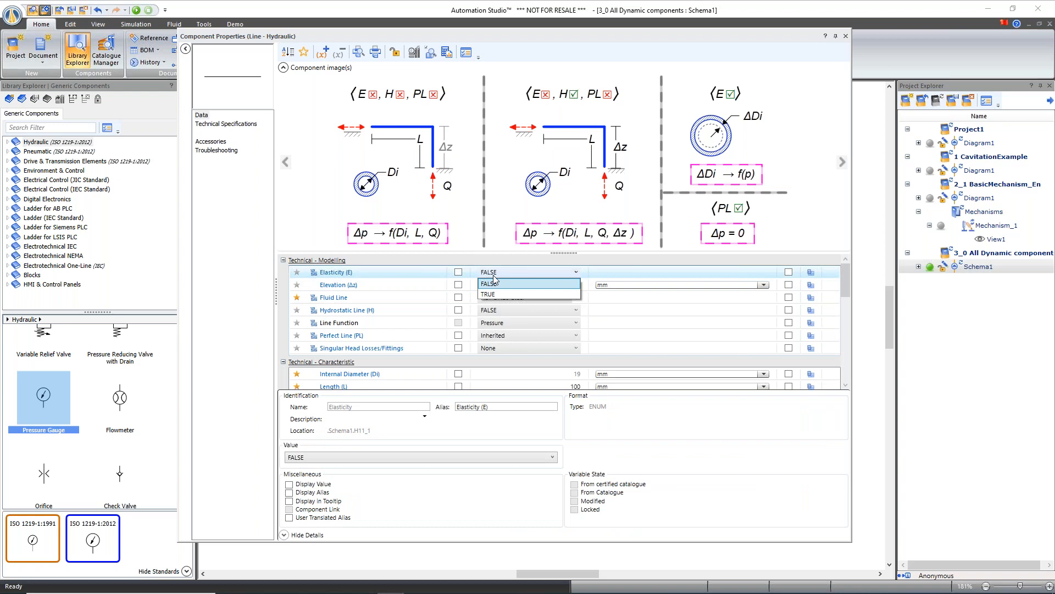
pyautogui.click(621, 334)
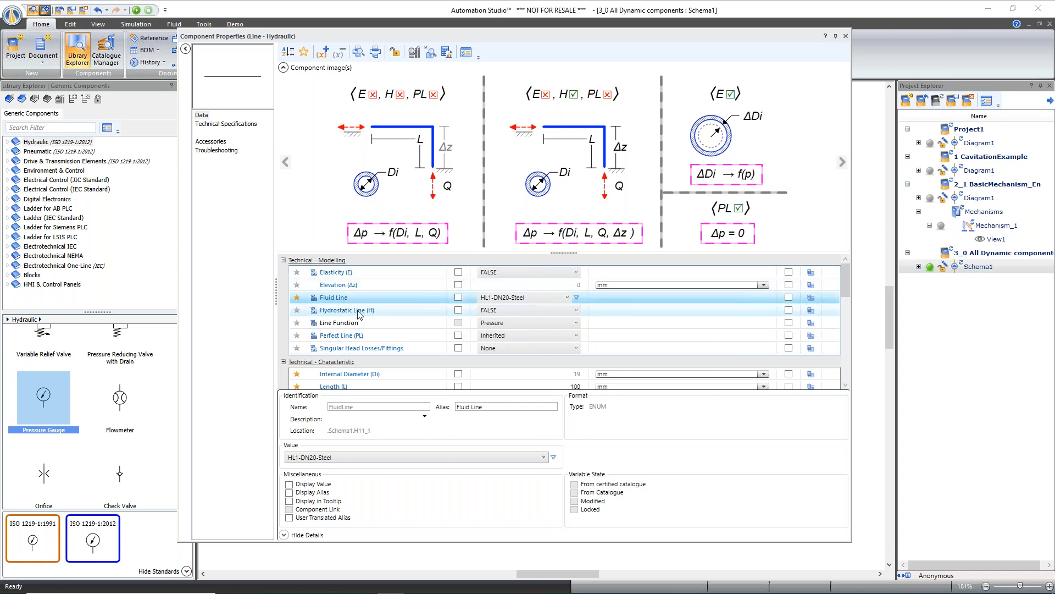
pyautogui.moveTo(355, 354)
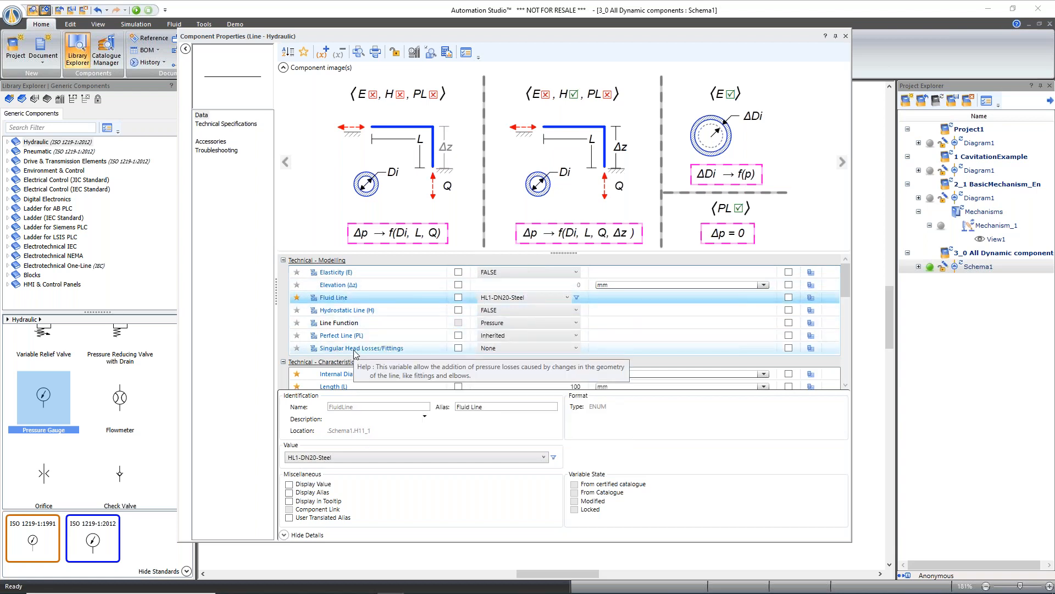
pyautogui.scroll(-1, 536, 384)
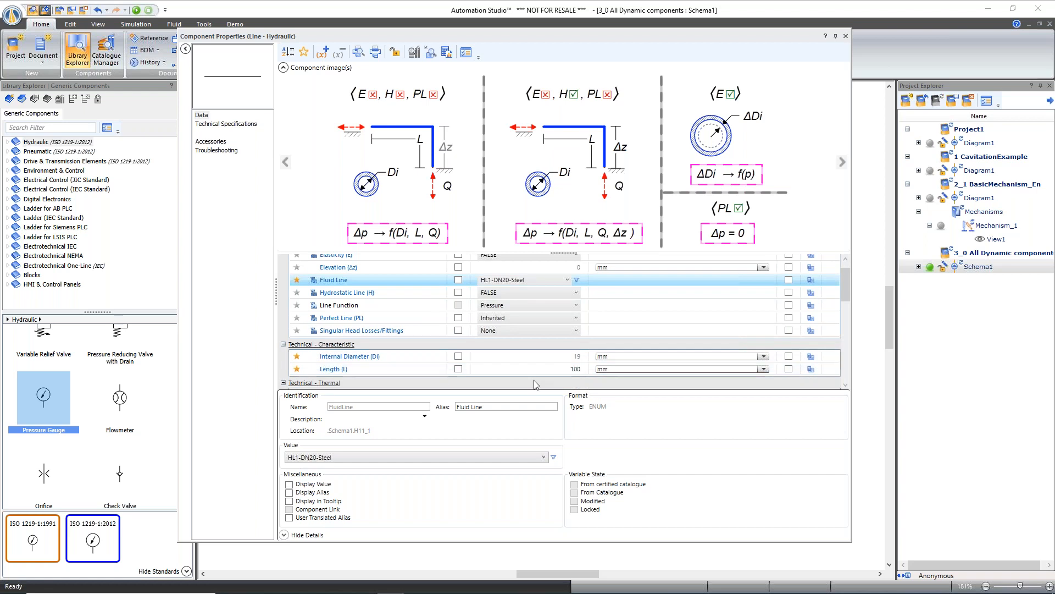
pyautogui.click(845, 36)
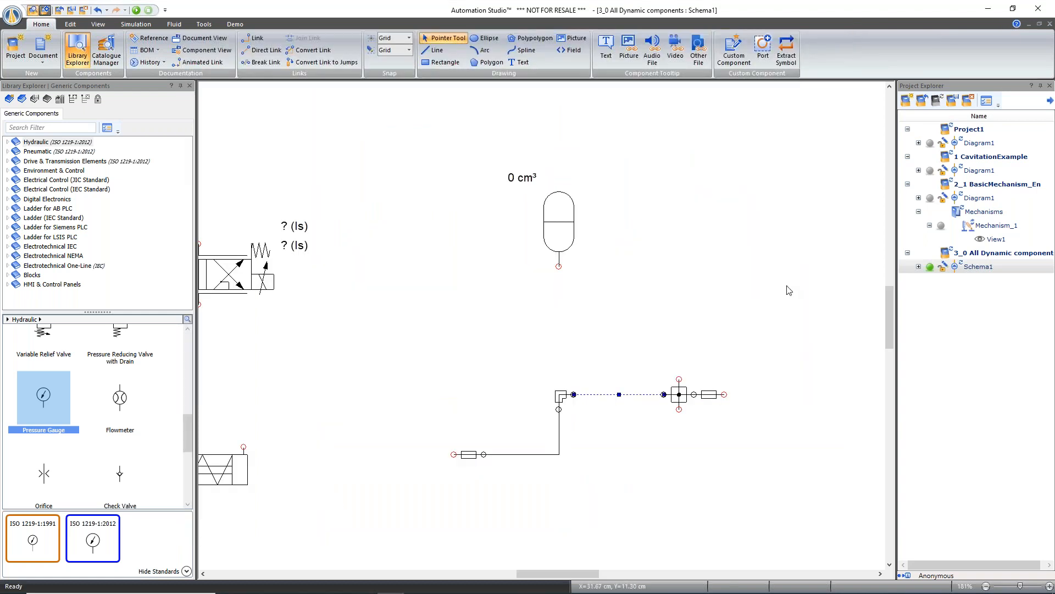
# - Switch to PowerPoint to review the webinar's agenda slide and return to Schema1 in Automation Studio
pyautogui.moveTo(550, 591)
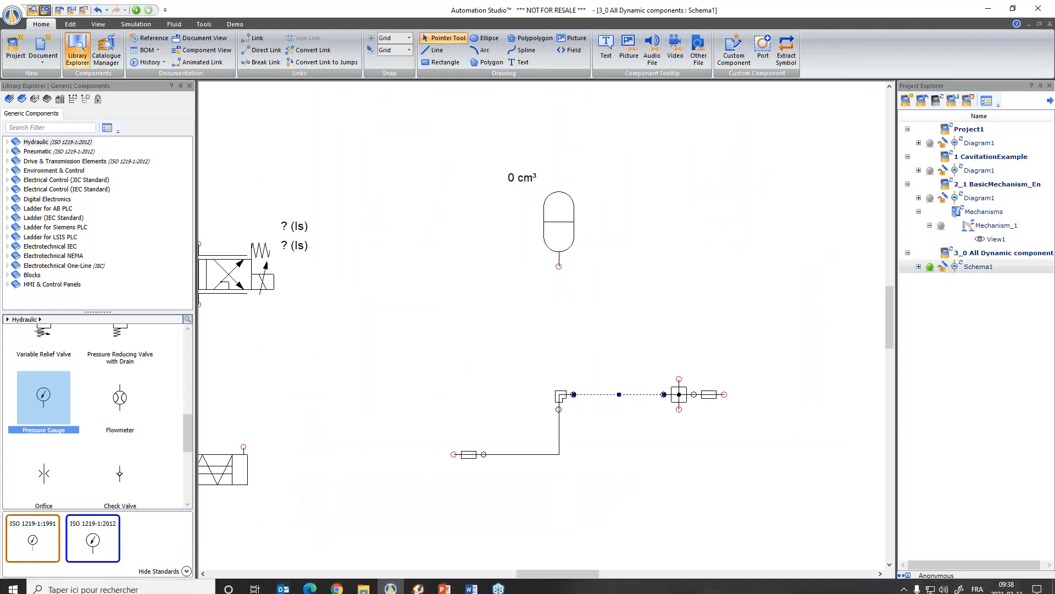
pyautogui.click(448, 587)
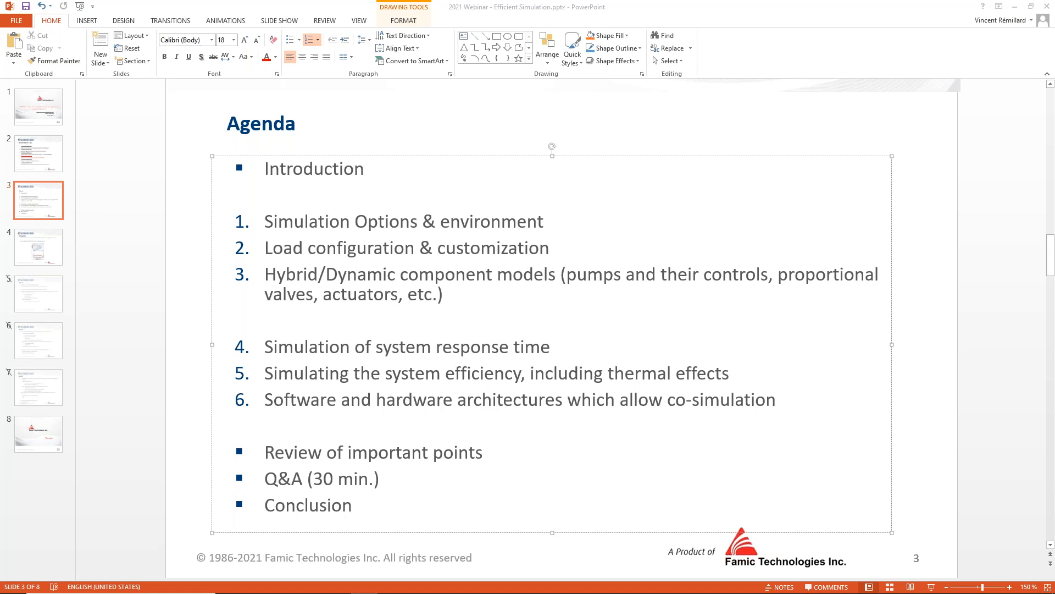
pyautogui.click(1015, 7)
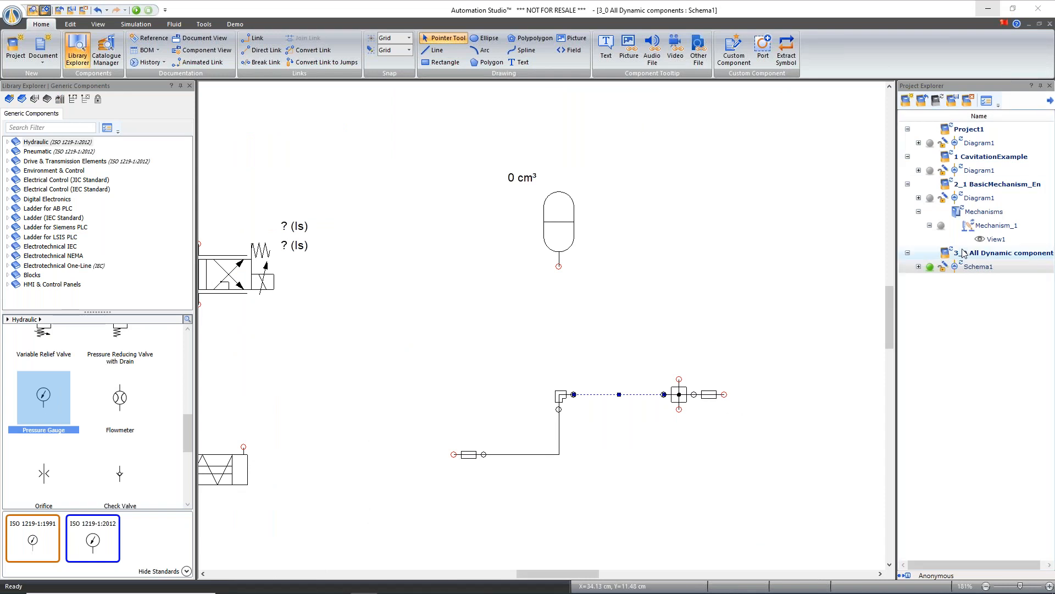
# - Close the 3_0 All Dynamic components, 2_1 BasicMechanism_En and 1 CavitationExample projects without saving changes
pyautogui.rightClick(980, 253)
pyautogui.click(854, 302)
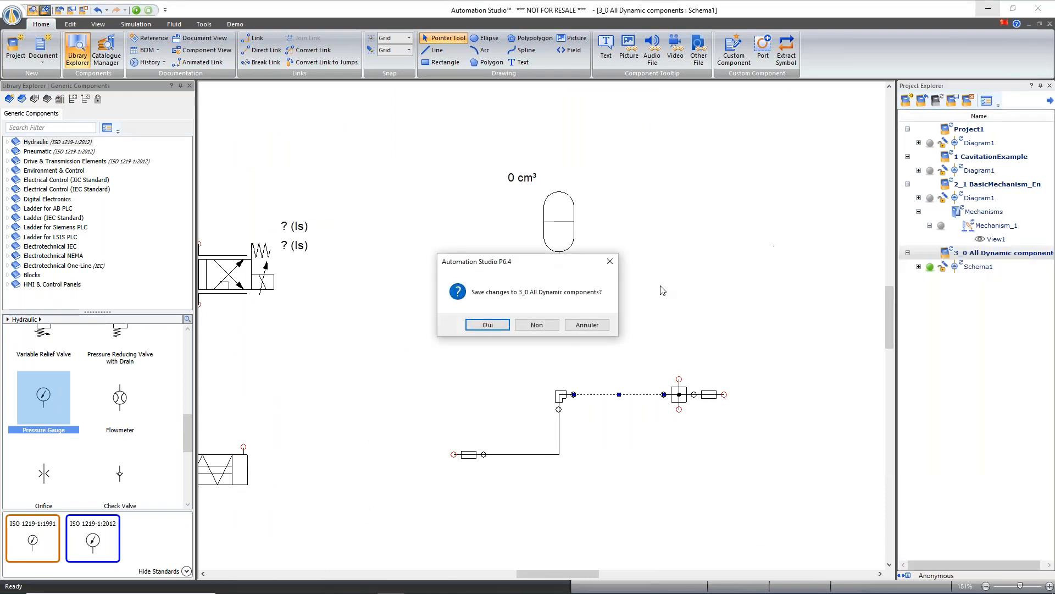
pyautogui.click(541, 325)
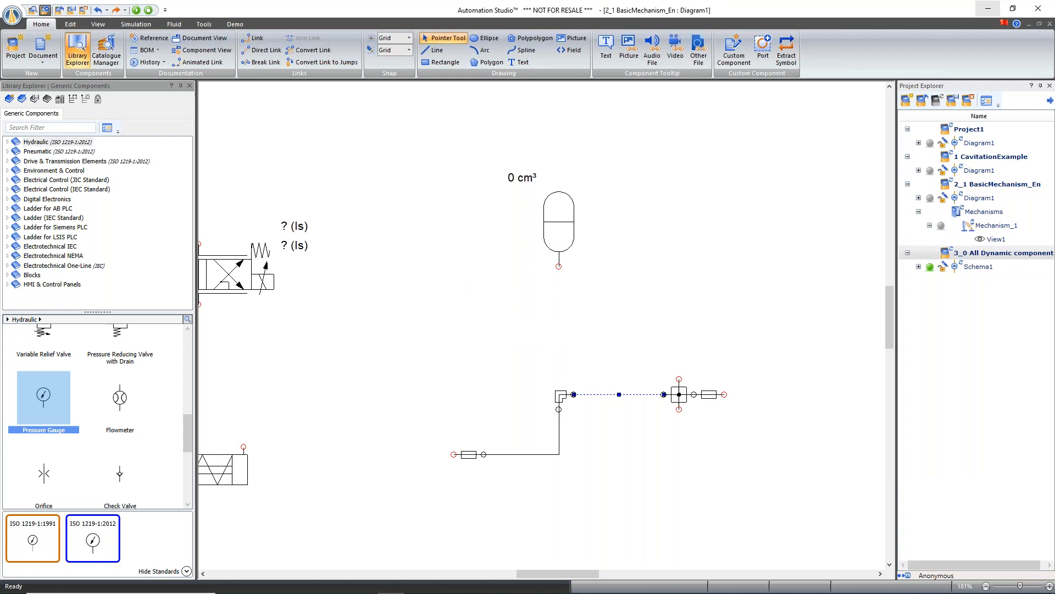
pyautogui.rightClick(984, 186)
pyautogui.click(897, 229)
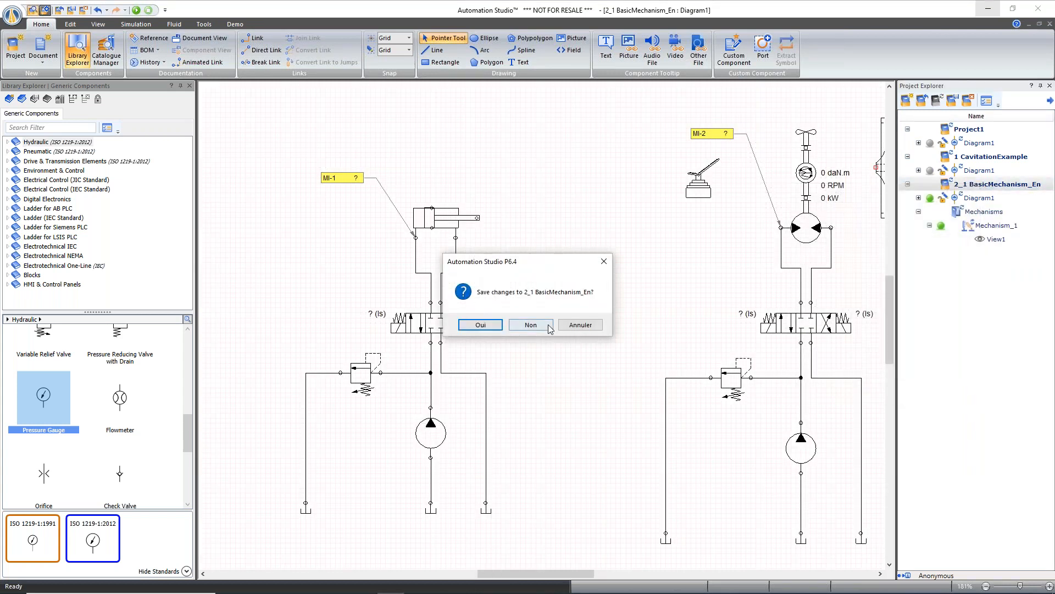
pyautogui.click(532, 327)
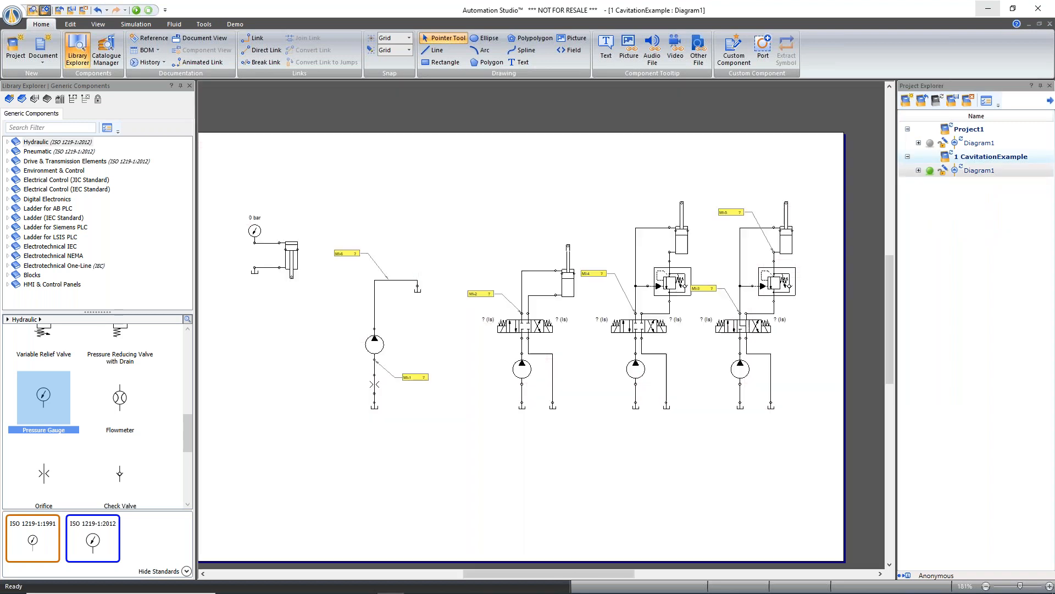
pyautogui.rightClick(970, 157)
pyautogui.click(896, 208)
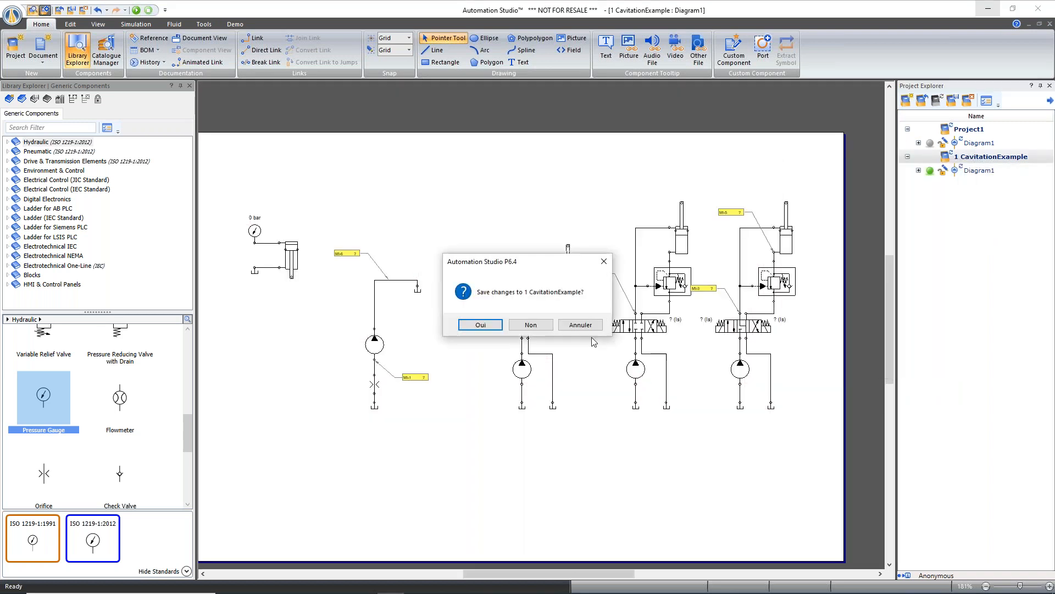
pyautogui.click(531, 326)
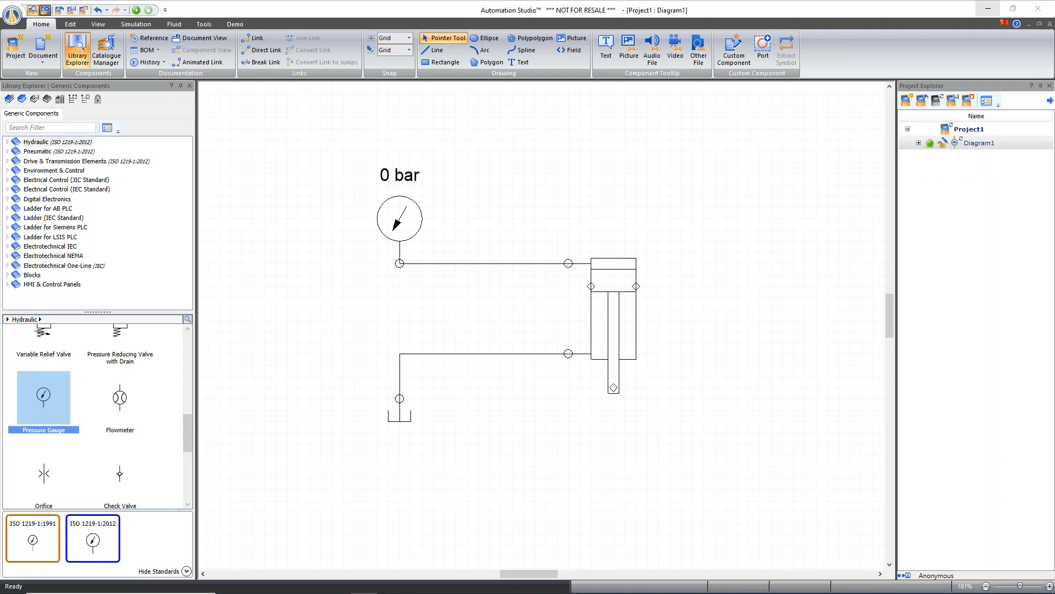
# - Open the 3_1 PPCD04-NGPPRV Dynamic project, view the Simulation Pace 1 options in its project properties, and close them unchanged
pyautogui.moveTo(806, 210); pyautogui.dragTo(766, 214)
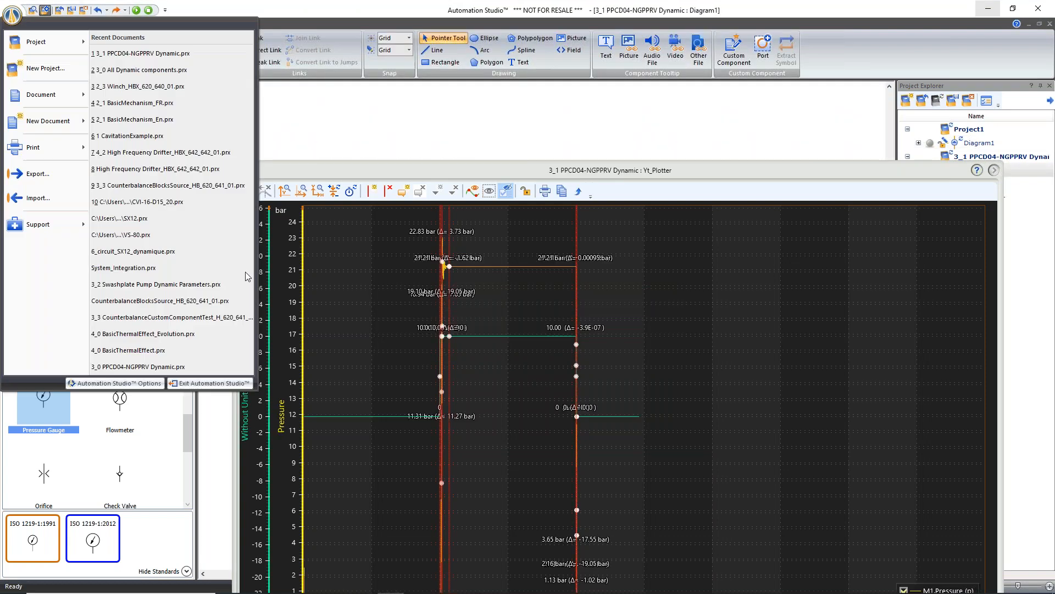
pyautogui.click(14, 21)
pyautogui.click(14, 22)
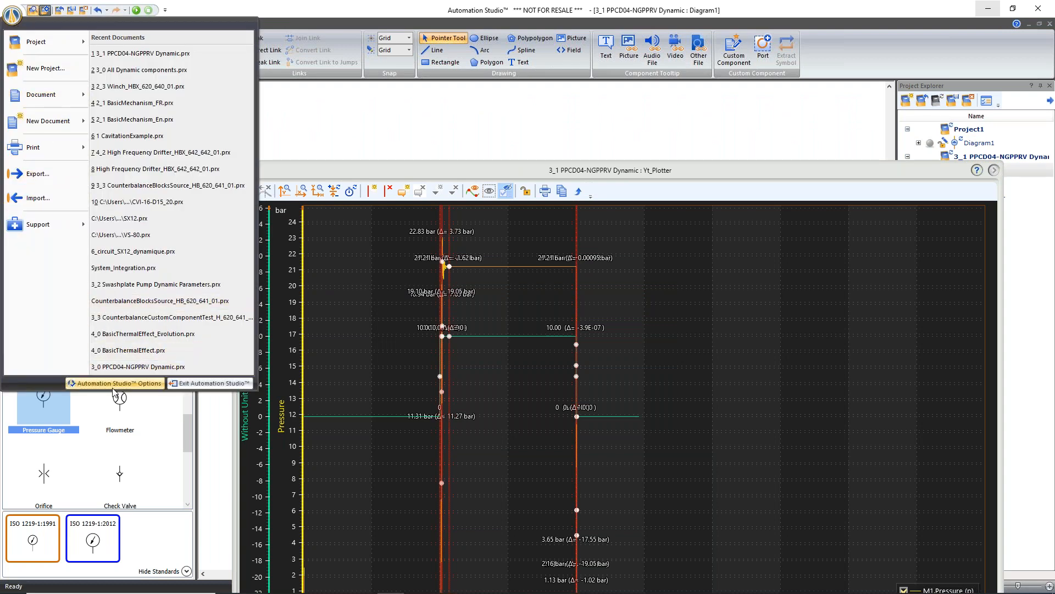
pyautogui.moveTo(55, 42)
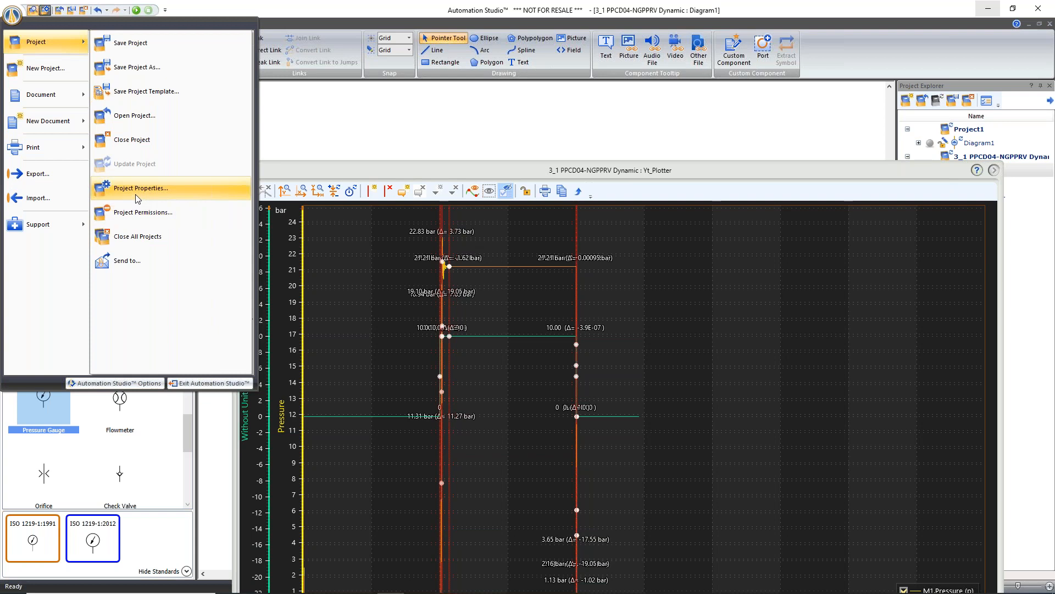
pyautogui.click(136, 192)
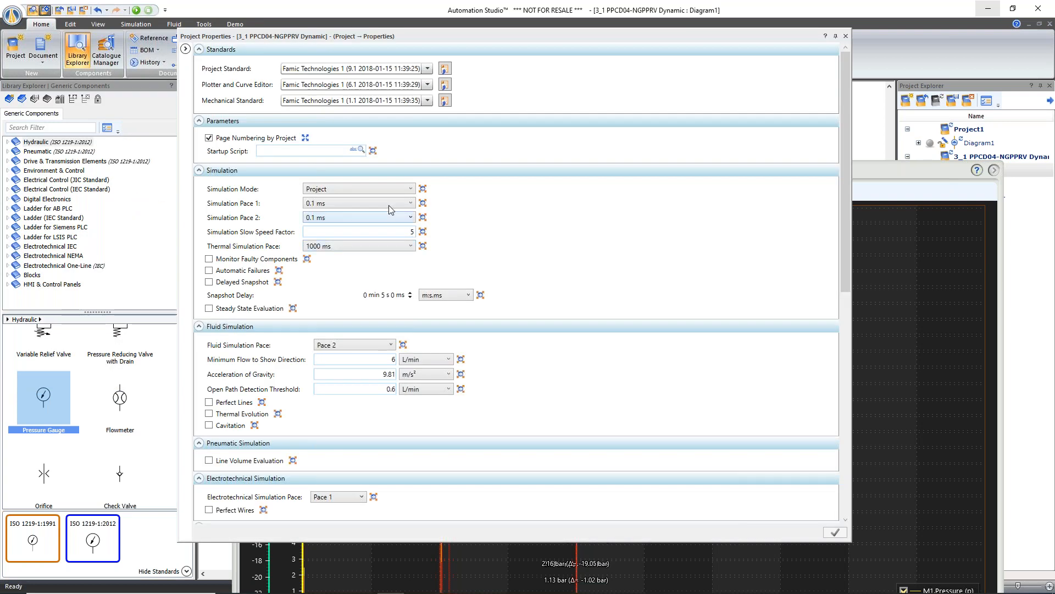
pyautogui.click(332, 204)
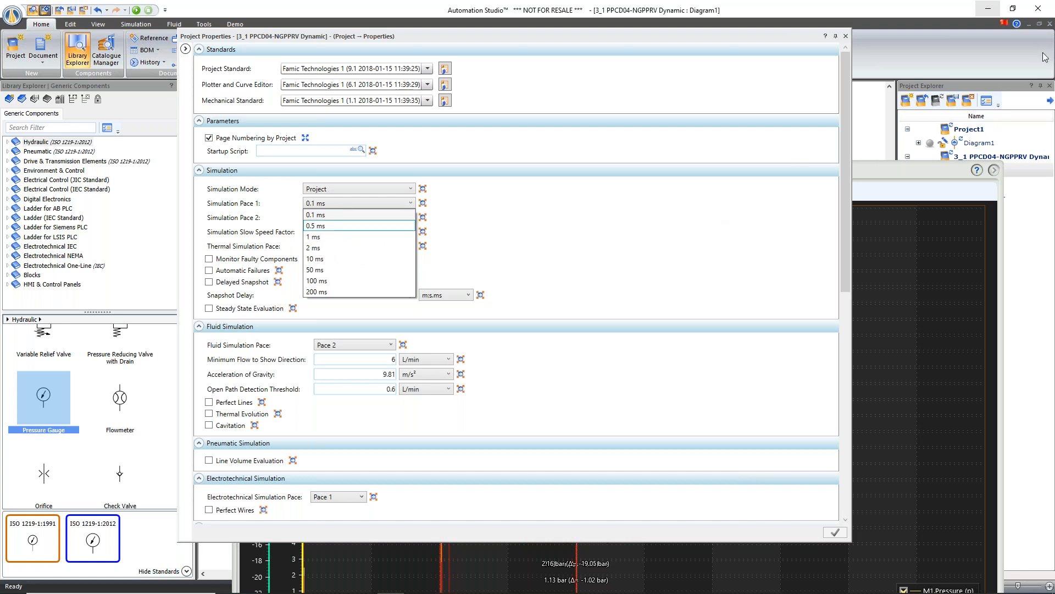
pyautogui.click(846, 41)
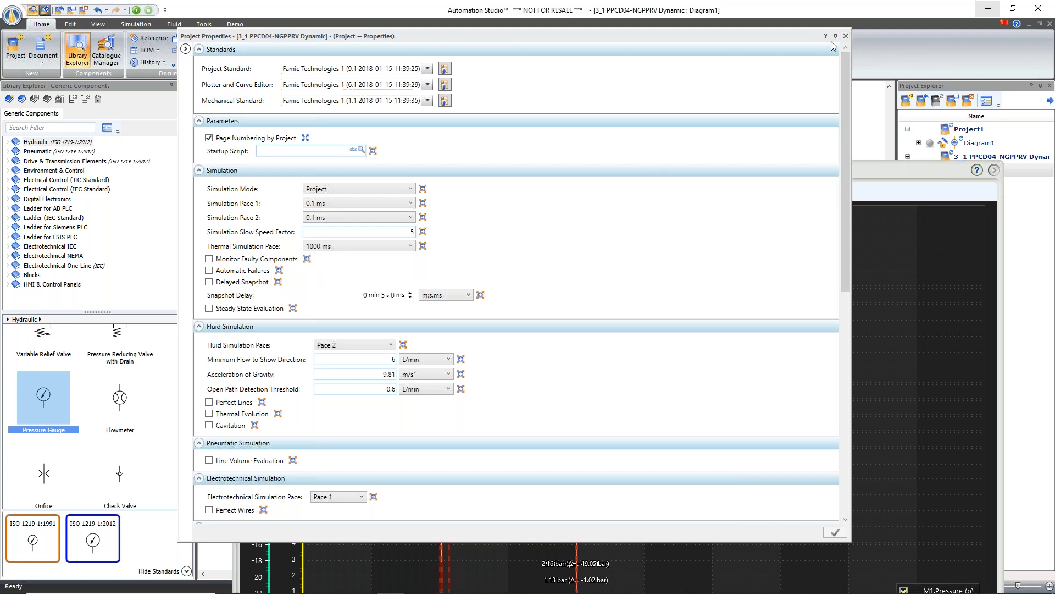
pyautogui.click(846, 37)
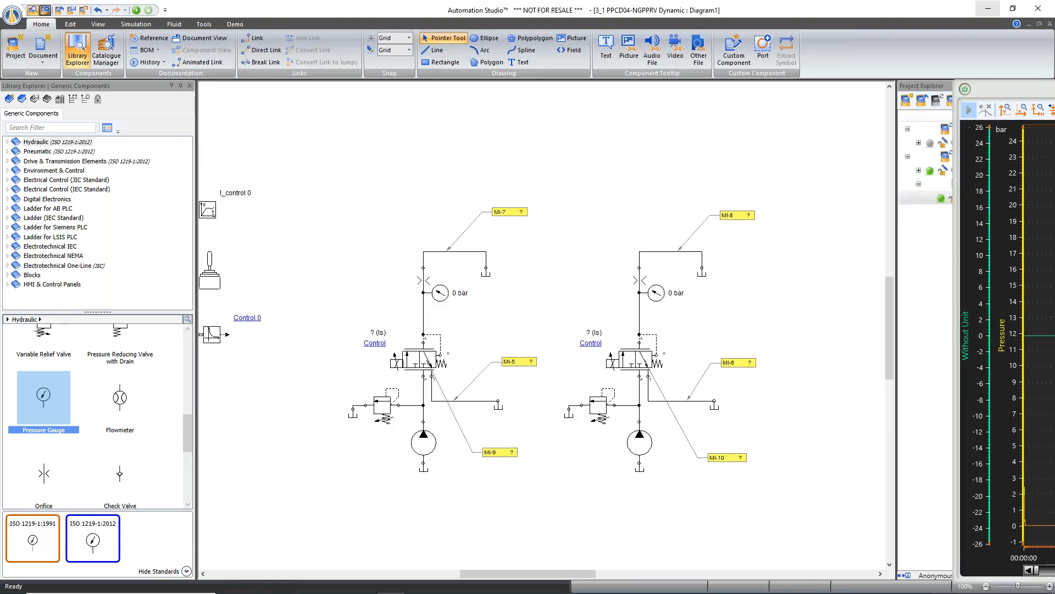
# - Hide the component library and arrange the resized Yt_Plotter beside the two proportional valve circuits
pyautogui.moveTo(983, 89); pyautogui.dragTo(1054, 53)
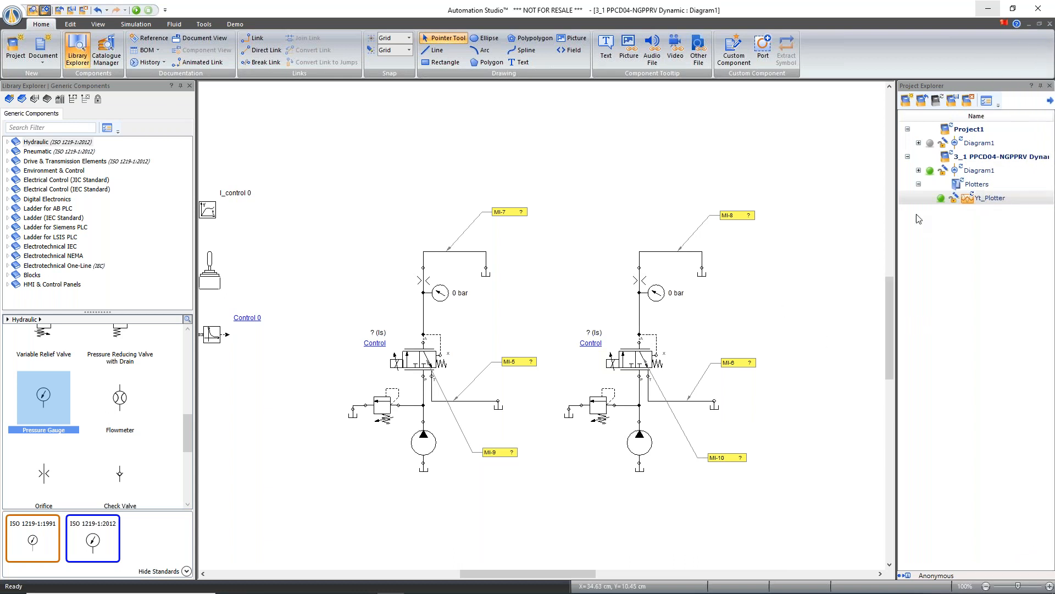
pyautogui.doubleClick(986, 200)
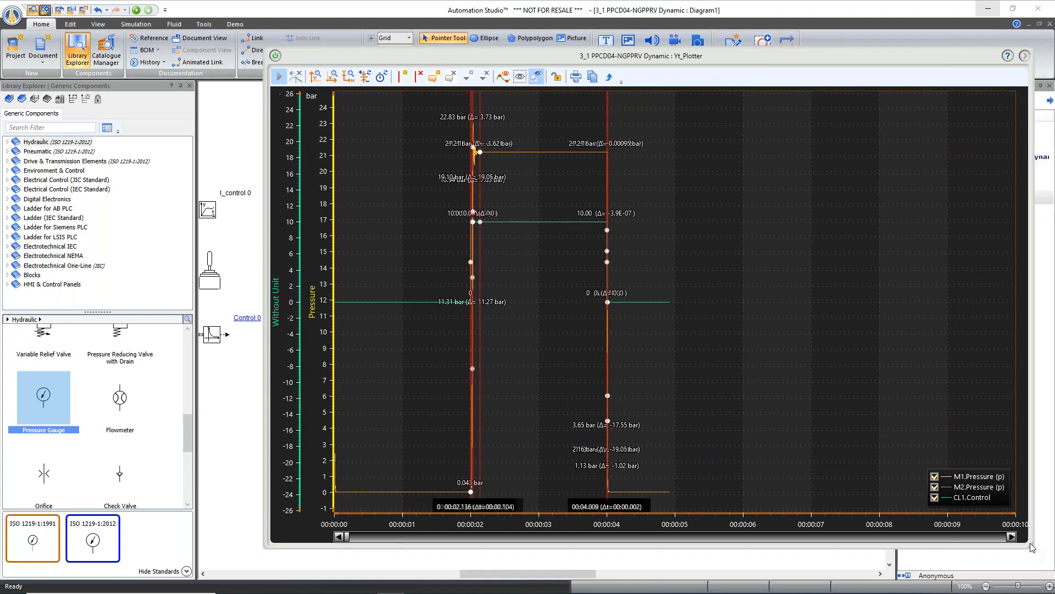
pyautogui.moveTo(306, 52); pyautogui.dragTo(342, 56)
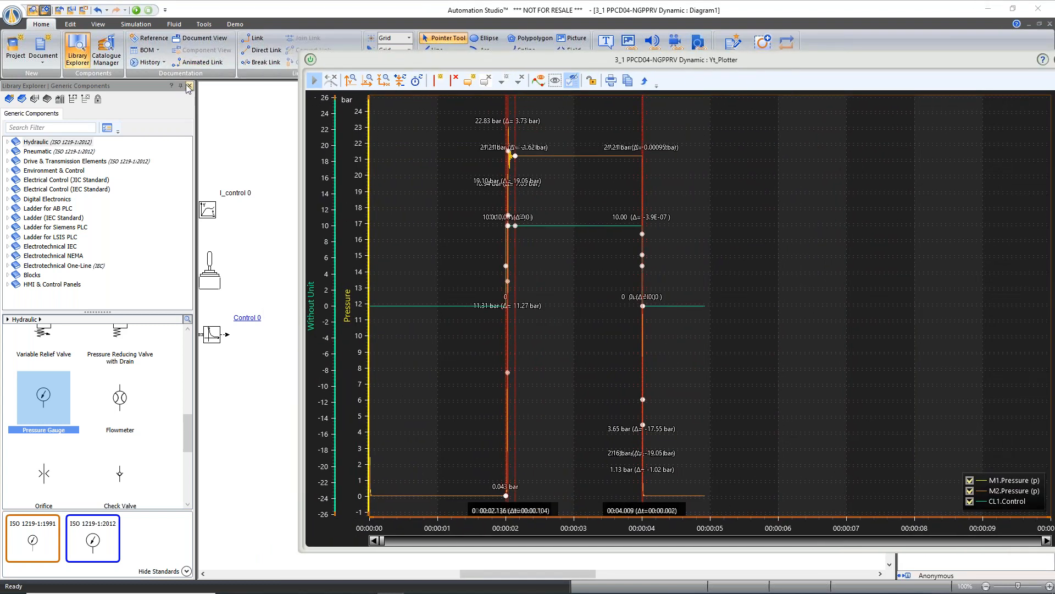
pyautogui.click(189, 87)
pyautogui.moveTo(420, 573); pyautogui.dragTo(508, 569)
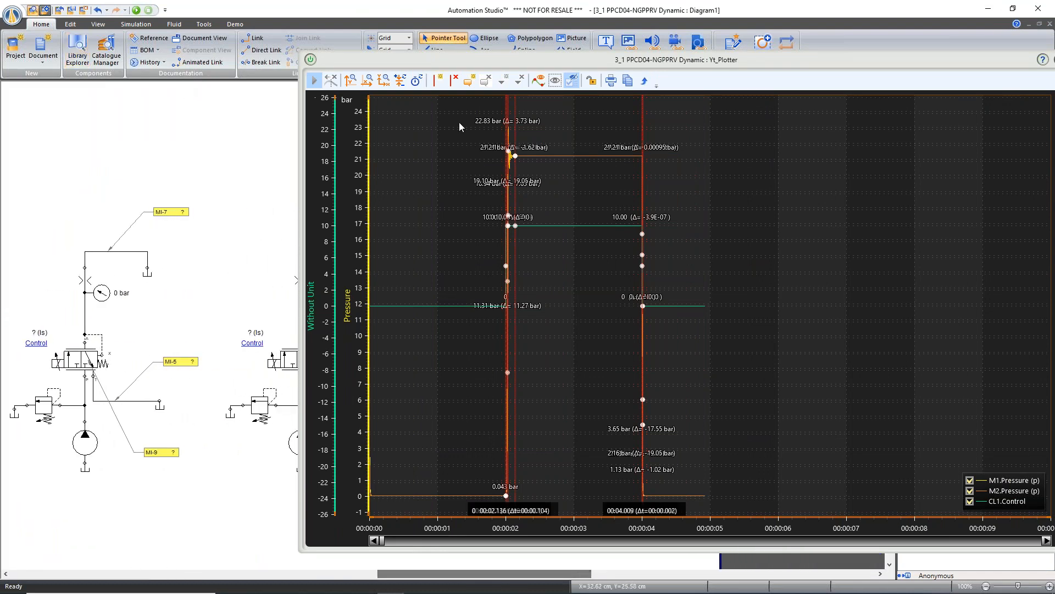
pyautogui.moveTo(845, 66); pyautogui.dragTo(778, 58)
pyautogui.moveTo(1001, 546); pyautogui.dragTo(742, 587)
pyautogui.moveTo(589, 56); pyautogui.dragTo(850, 44)
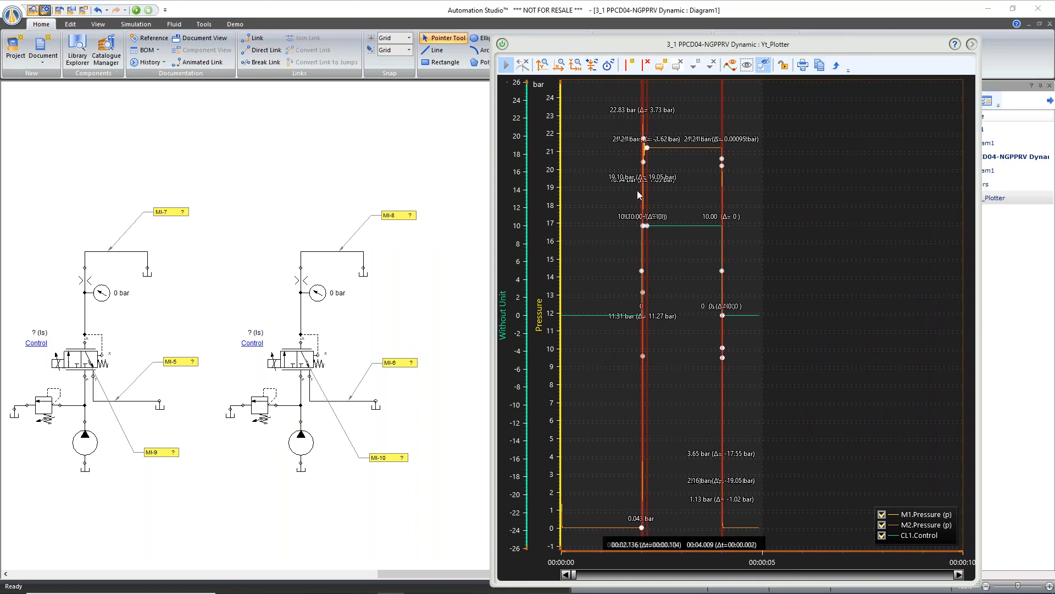
pyautogui.scroll(4, 618, 212)
pyautogui.scroll(-3, 678, 242)
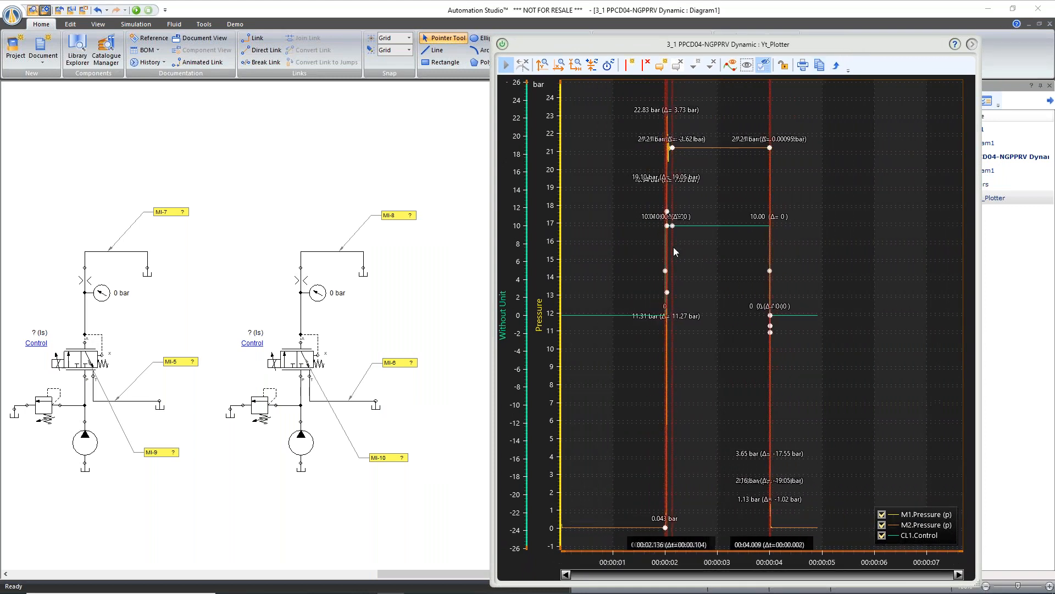
# - View the modelling and characteristic data of the proportional valve in the MI-7 circuit and close its properties
pyautogui.doubleClick(63, 361)
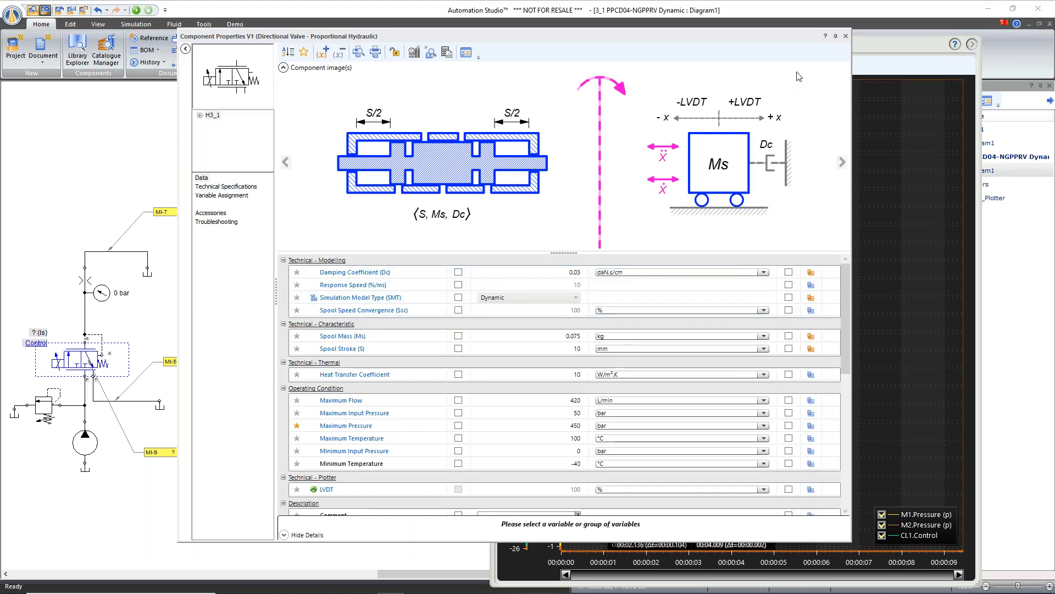
pyautogui.click(845, 36)
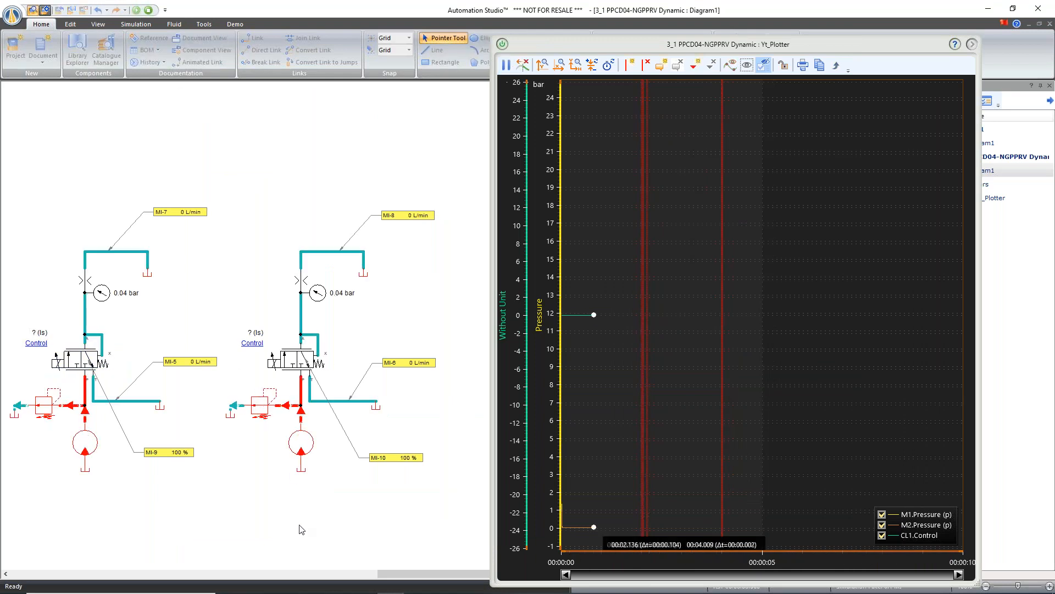
# - Run and stop the simulation, examine both circuits' pressure rise near 2 s in the Yt_Plotter, and close the plotter
pyautogui.moveTo(389, 574); pyautogui.dragTo(360, 577)
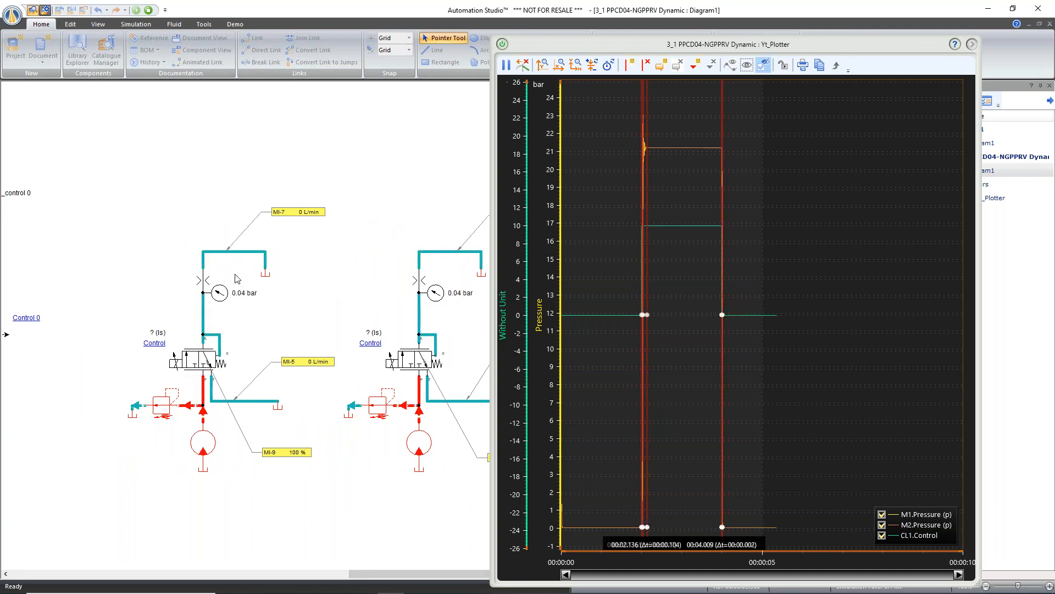
pyautogui.click(148, 10)
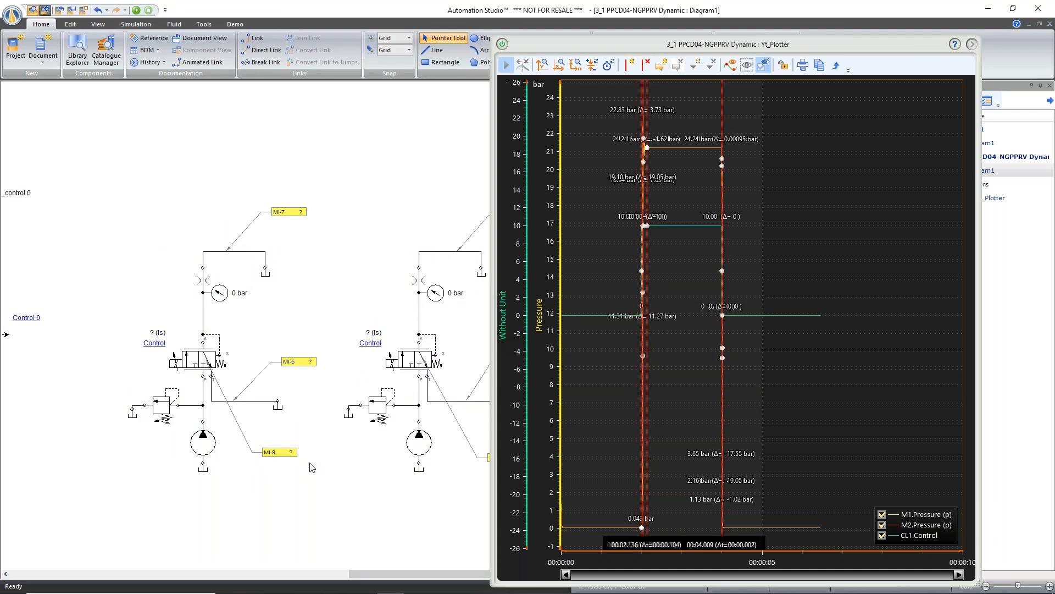
pyautogui.scroll(5, 608, 394)
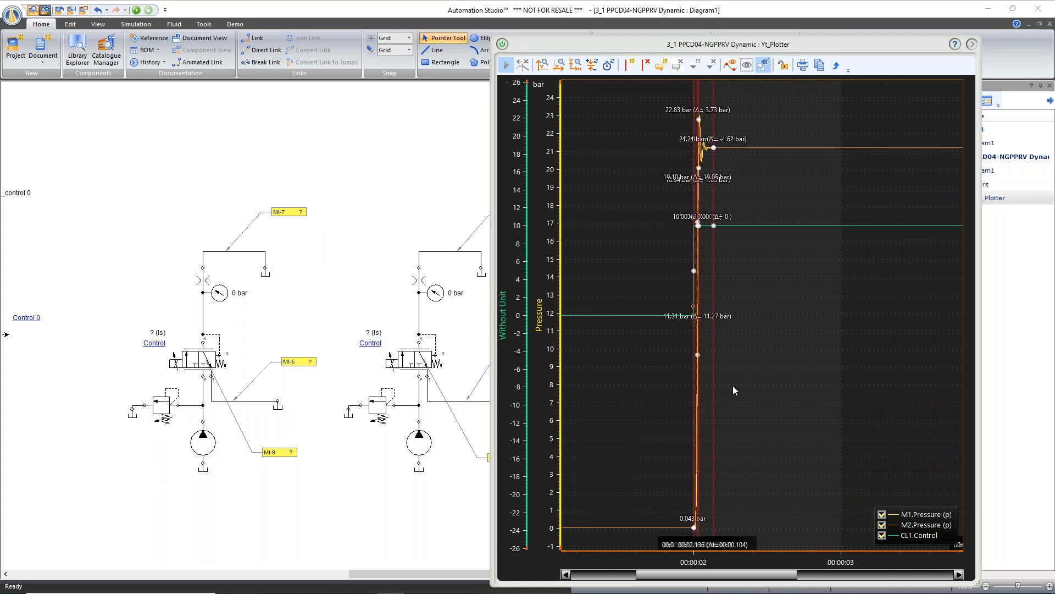
pyautogui.scroll(5, 683, 272)
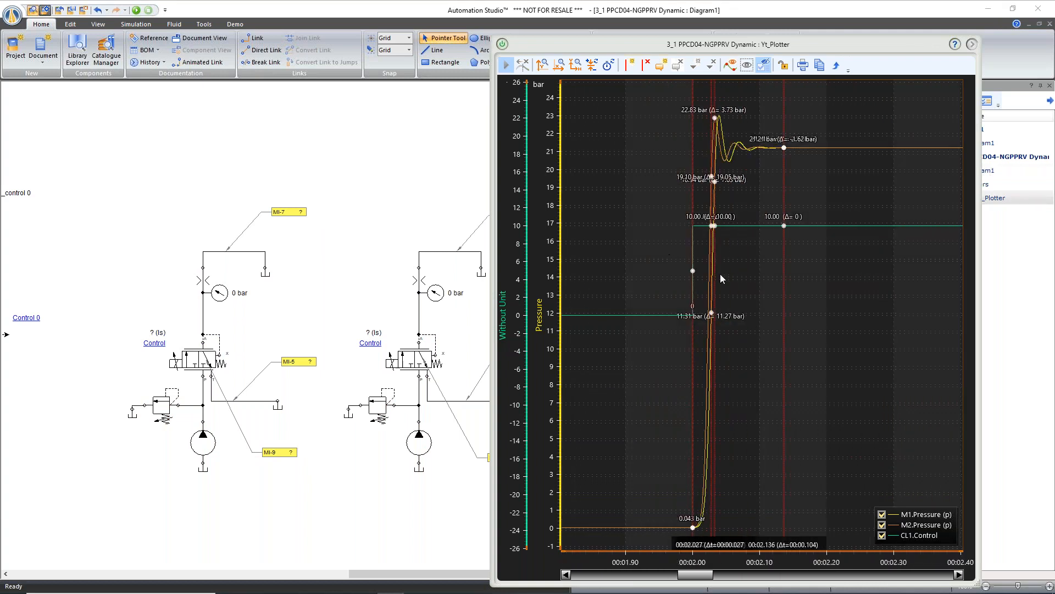
pyautogui.scroll(4, 693, 272)
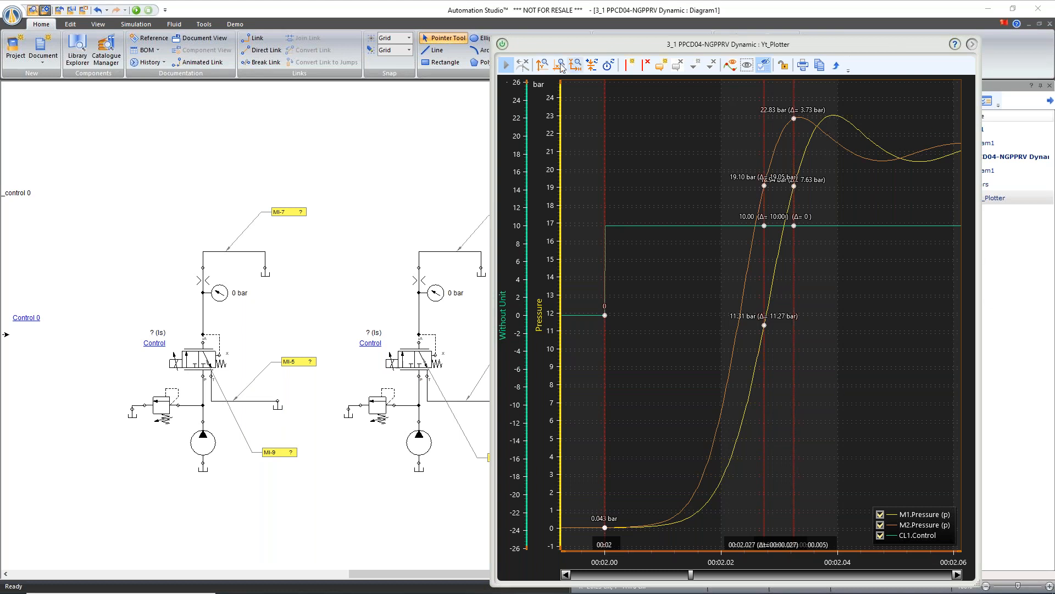
pyautogui.click(504, 46)
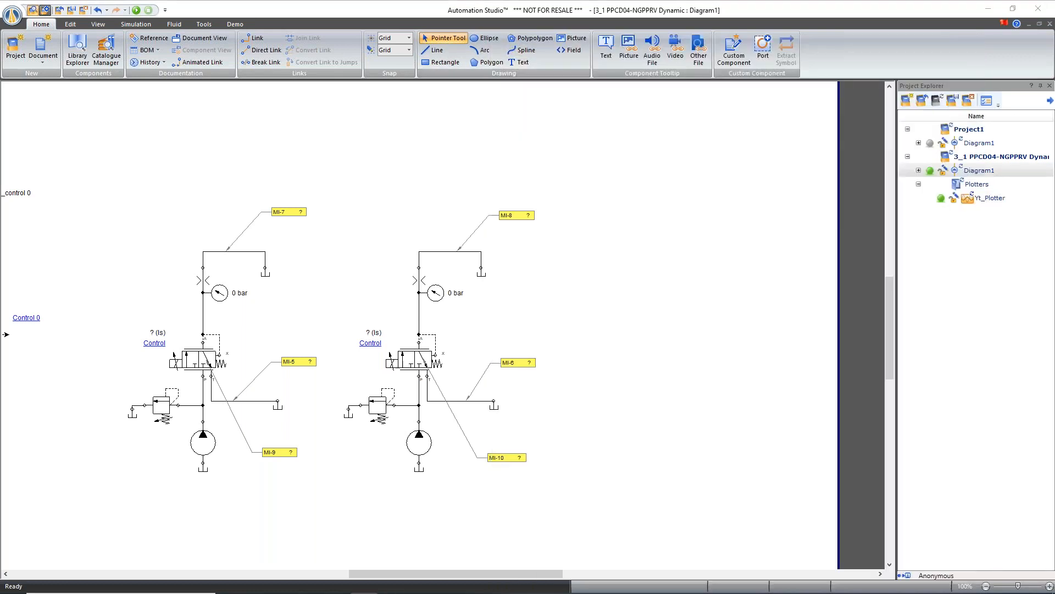
# - Open the 3_2 Swashplate Pump Dynamic Parameters project and display its enlarged User_defined plotter beside the user-defined model
pyautogui.moveTo(563, 205); pyautogui.dragTo(563, 205)
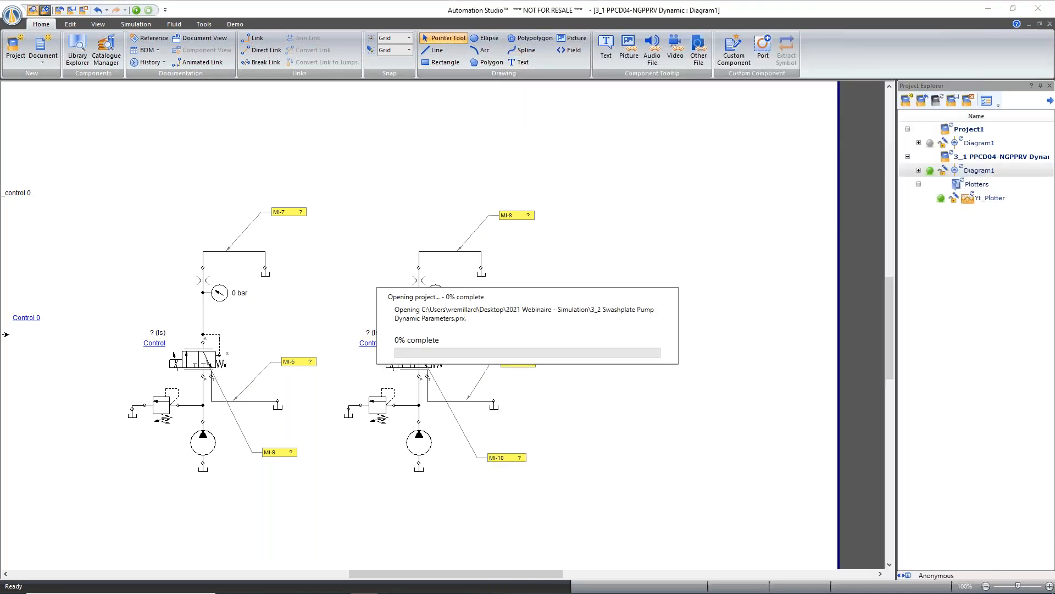
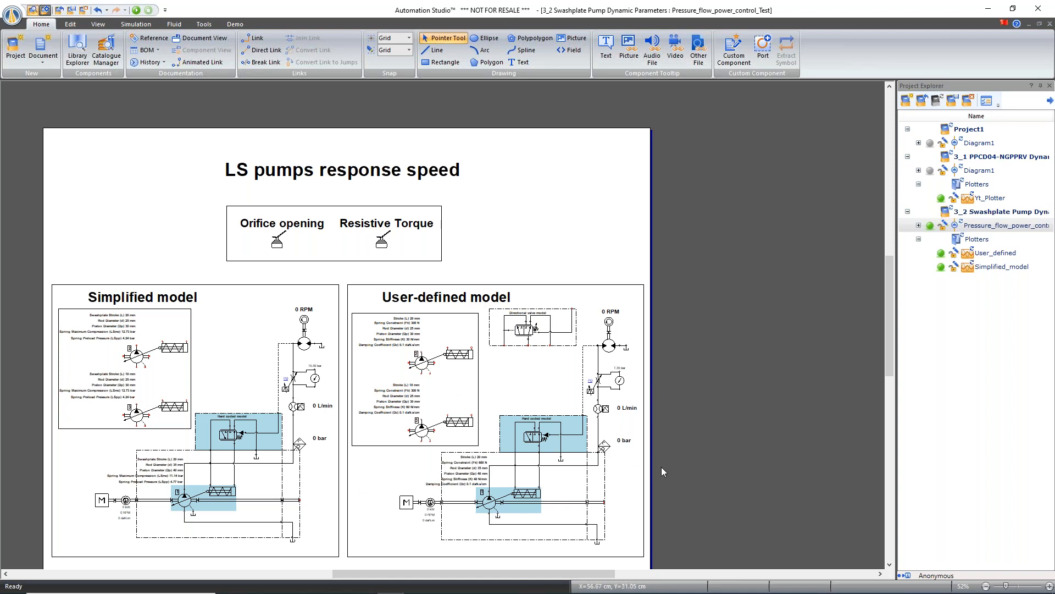
pyautogui.scroll(4, 586, 523)
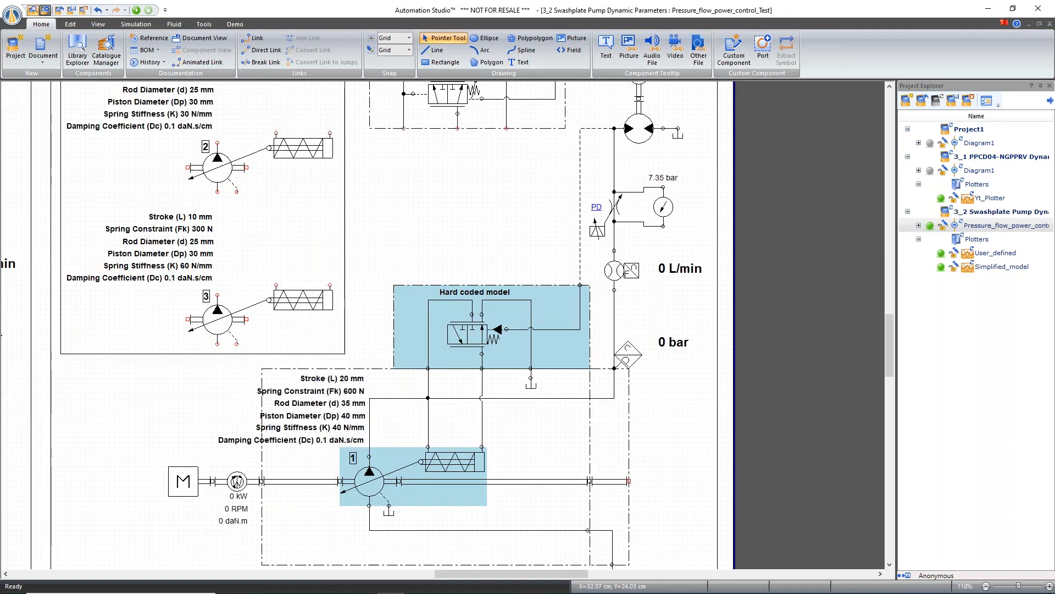
pyautogui.scroll(-2, 184, 326)
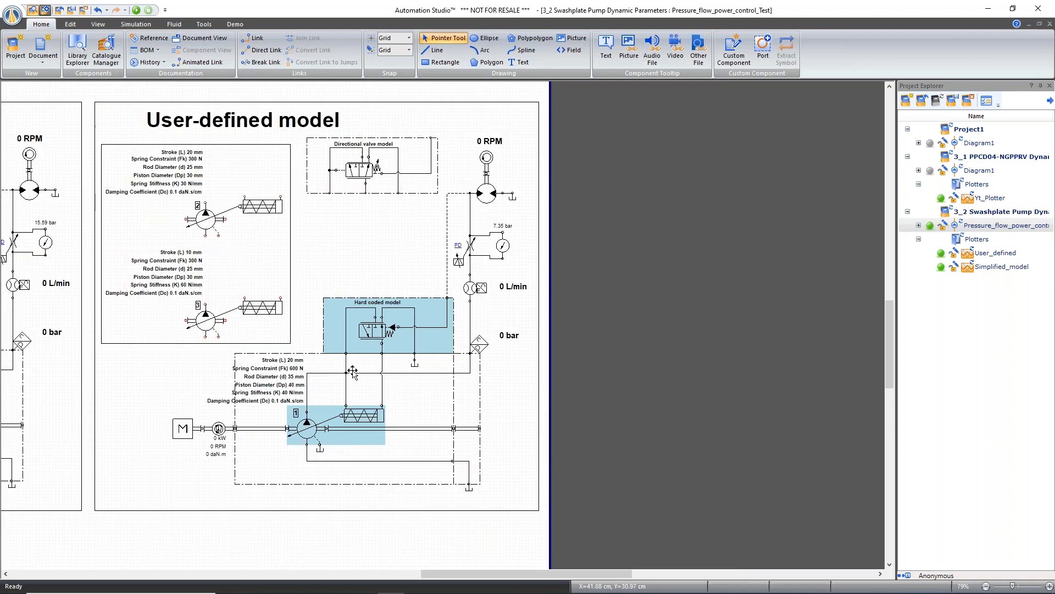
pyautogui.doubleClick(995, 252)
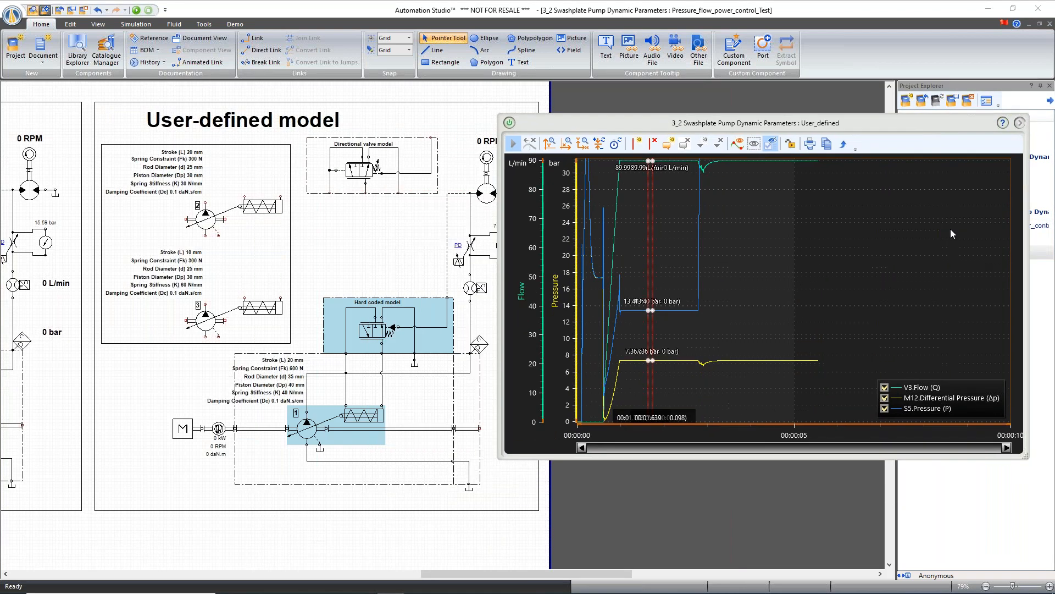
pyautogui.moveTo(1026, 458); pyautogui.dragTo(985, 565)
# - Replace pump 1 with pump 3 (10 mm stroke) in the user-defined model's circuit and start the simulation
pyautogui.click(201, 330)
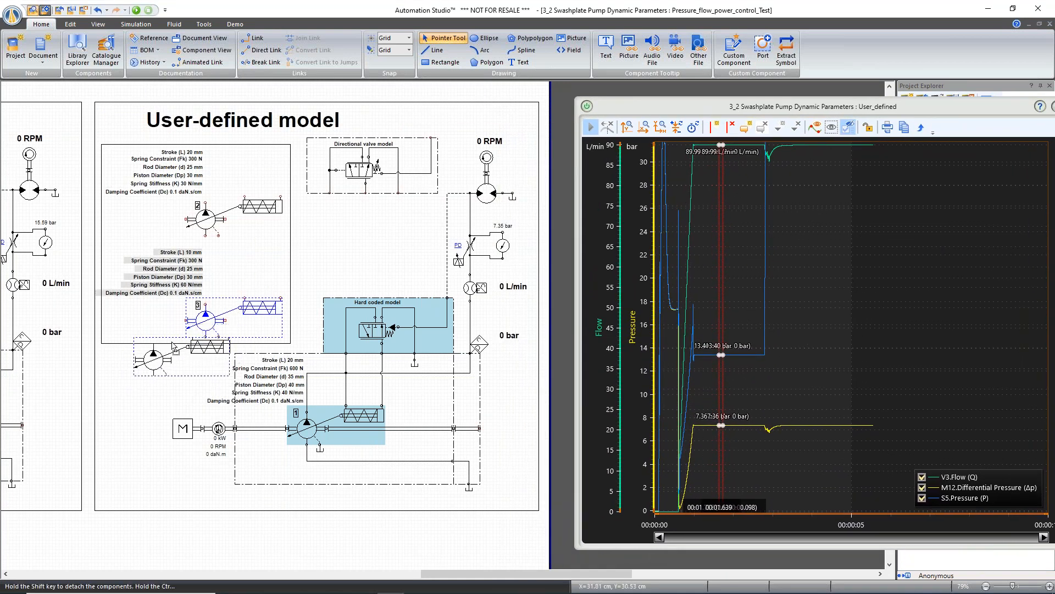
pyautogui.moveTo(307, 428); pyautogui.dragTo(121, 385)
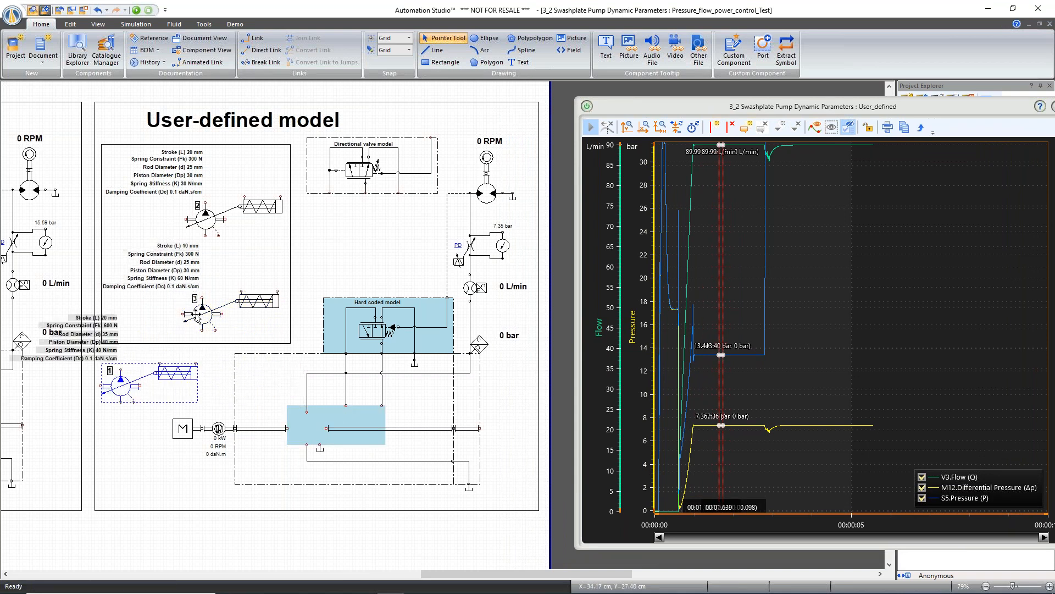
pyautogui.moveTo(273, 311); pyautogui.dragTo(378, 426)
pyautogui.click(137, 10)
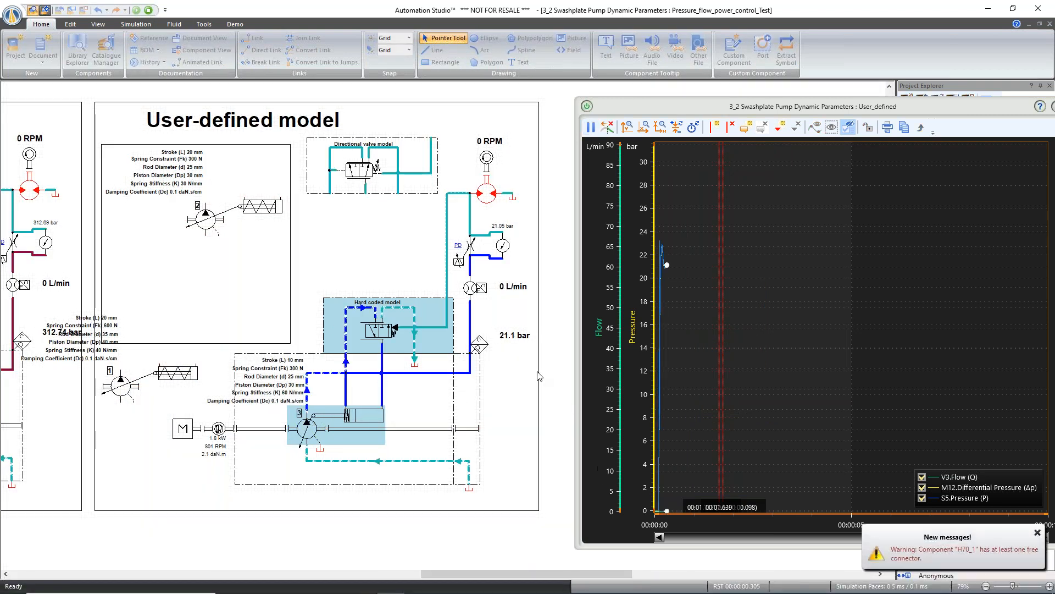
# - Set the orifice opening pedal PD2 to its maximum output of 50 while the simulation runs
pyautogui.scroll(-1, 535, 371)
pyautogui.click(171, 149)
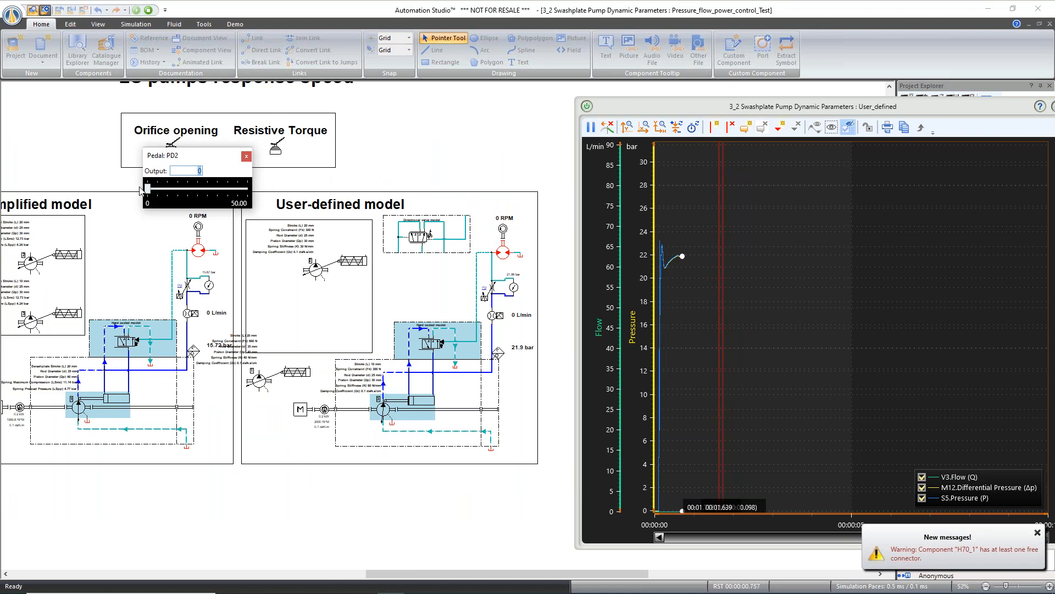
pyautogui.moveTo(148, 190); pyautogui.dragTo(249, 189)
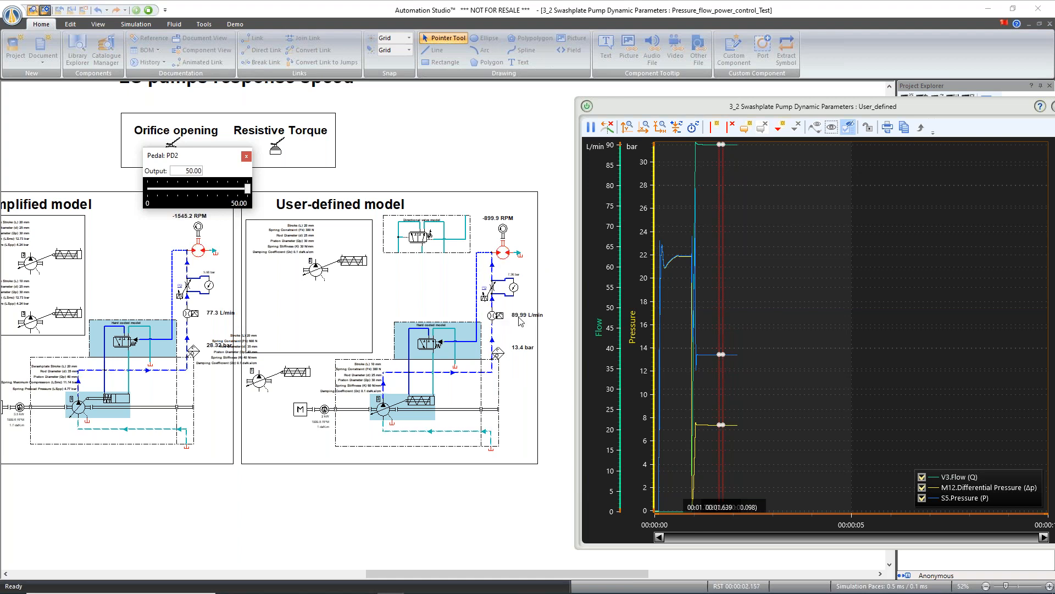
# - Set the resistive torque pedal PD1 to about 0.12, reduce the orifice opening pedal PD2 to about 29, and stop the simulation
pyautogui.click(485, 288)
pyautogui.moveTo(477, 354); pyautogui.dragTo(333, 312)
pyautogui.moveTo(247, 189); pyautogui.dragTo(206, 189)
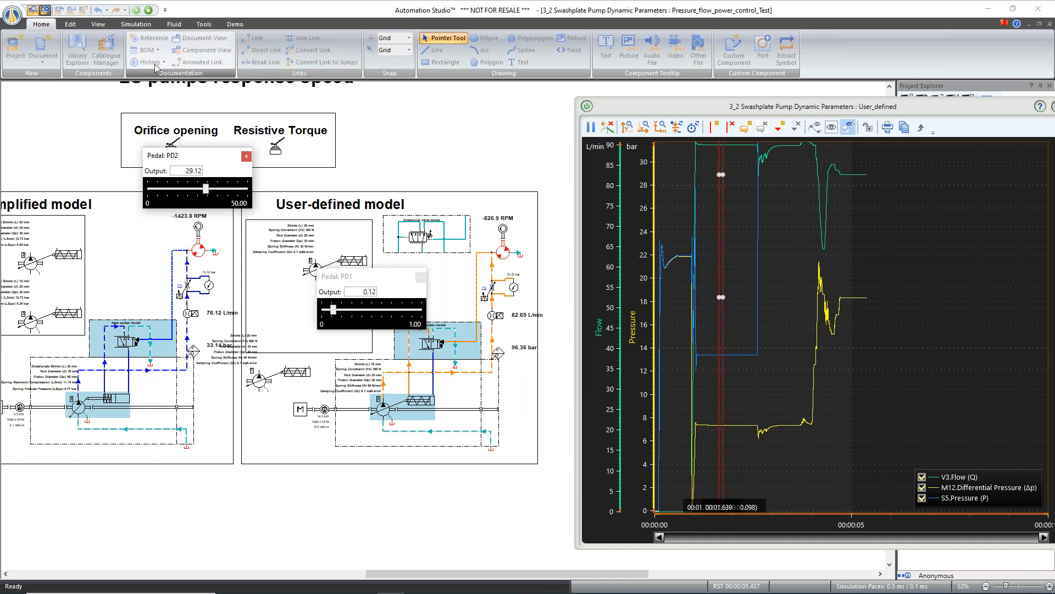
pyautogui.click(149, 10)
# - Move the User_defined plotter over the diagram, fit its curves, and enlarge the flow rise around 1 s
pyautogui.moveTo(685, 101); pyautogui.dragTo(434, 84)
pyautogui.click(409, 110)
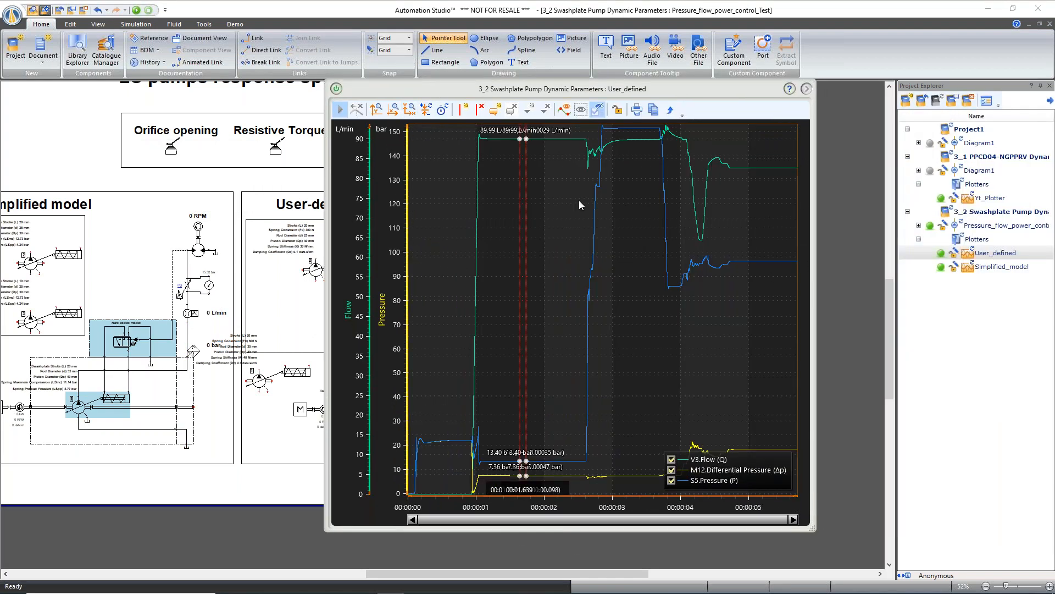
pyautogui.scroll(5, 449, 317)
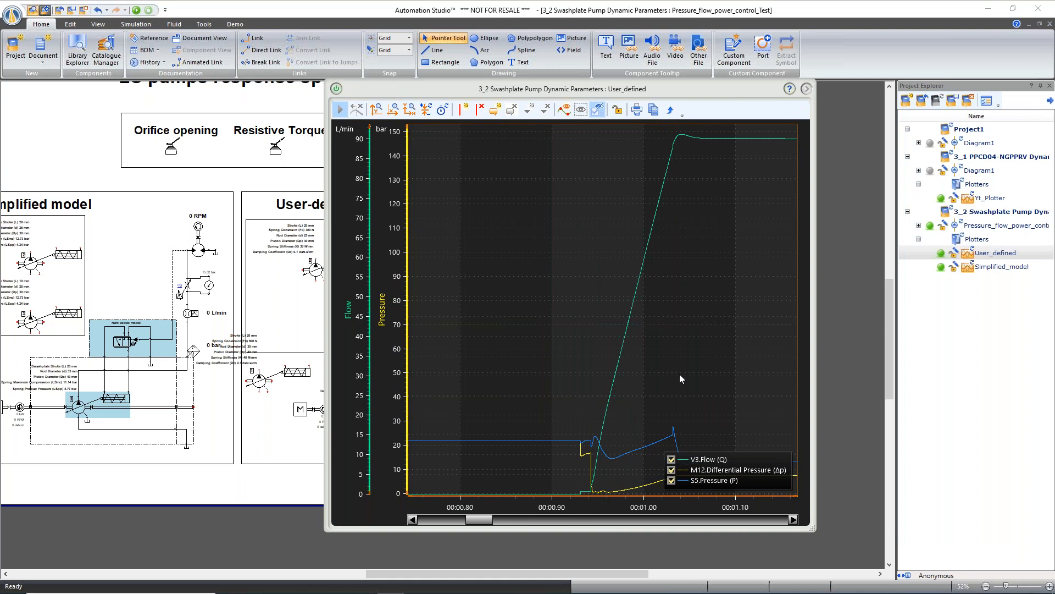
# - Measure the pump's response time with two plotter cursors at the start and end of the flow rise, keeping the legend clear
pyautogui.click(460, 110)
pyautogui.moveTo(602, 213); pyautogui.dragTo(678, 216)
pyautogui.click(463, 110)
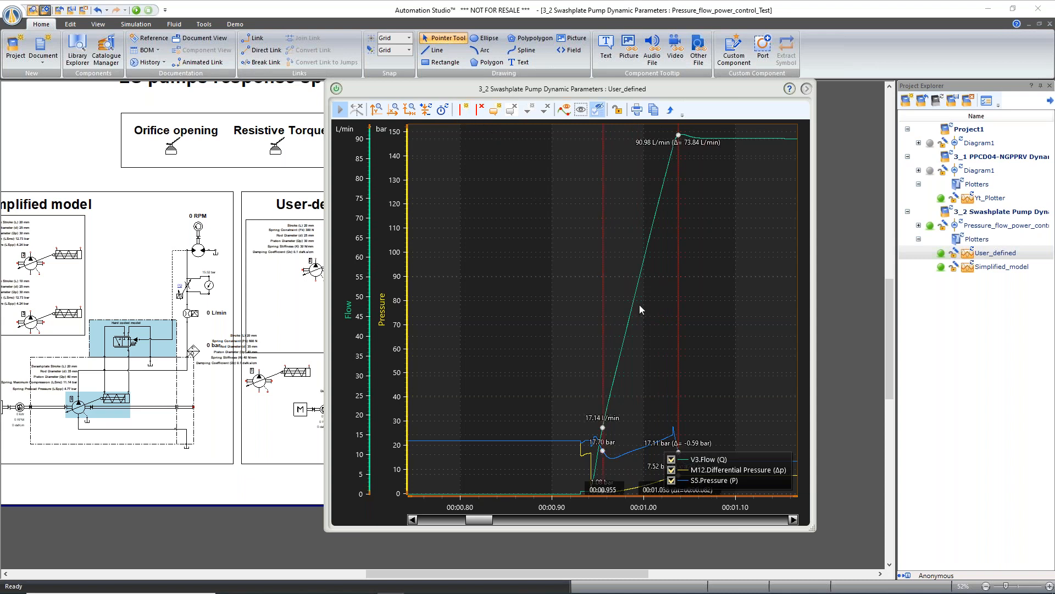
pyautogui.moveTo(600, 311); pyautogui.dragTo(583, 311)
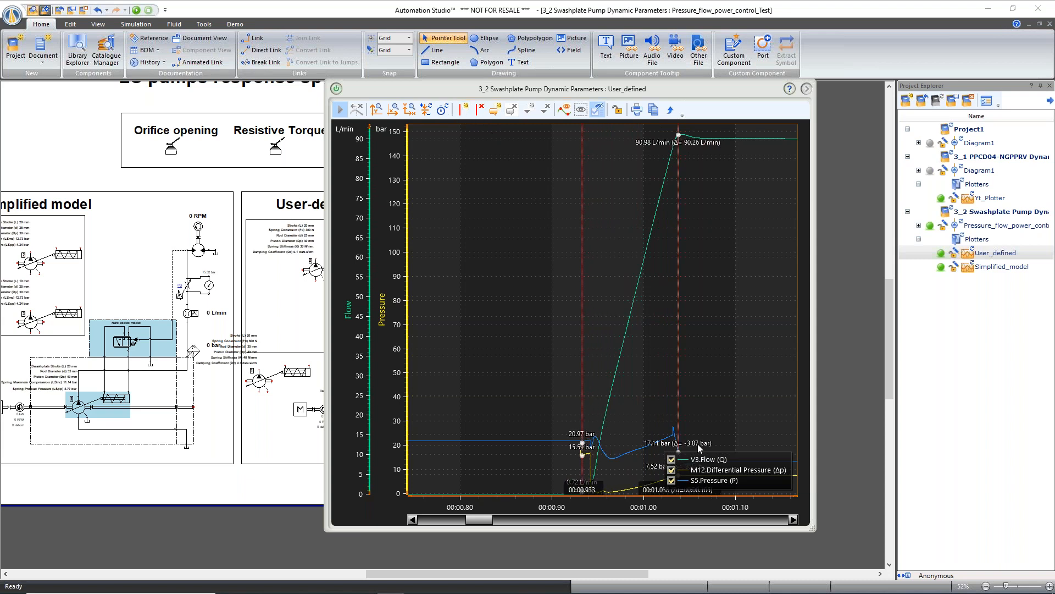
pyautogui.moveTo(751, 450); pyautogui.dragTo(787, 327)
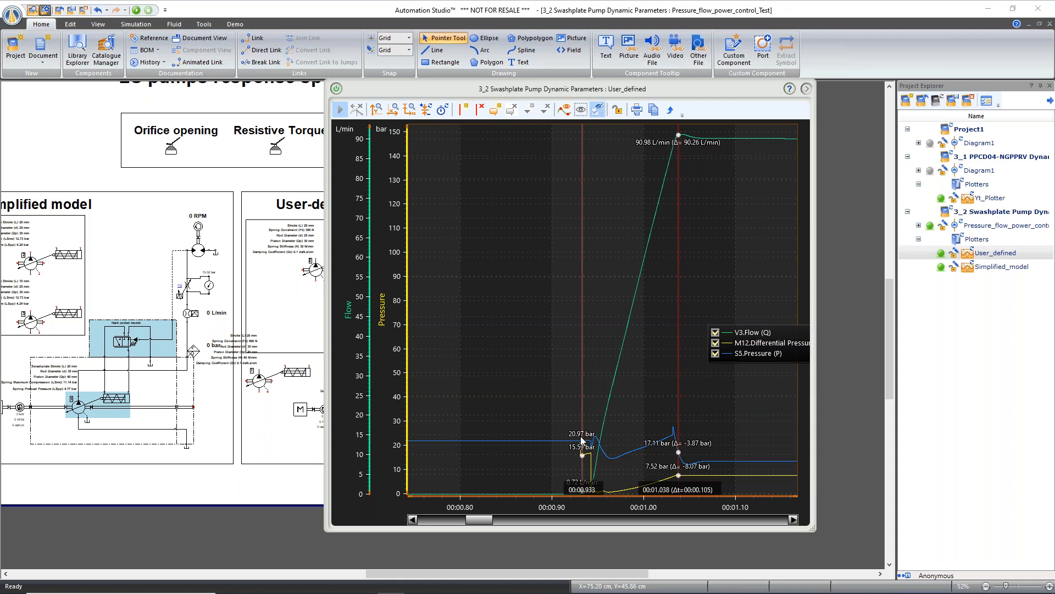
pyautogui.moveTo(581, 424); pyautogui.dragTo(588, 423)
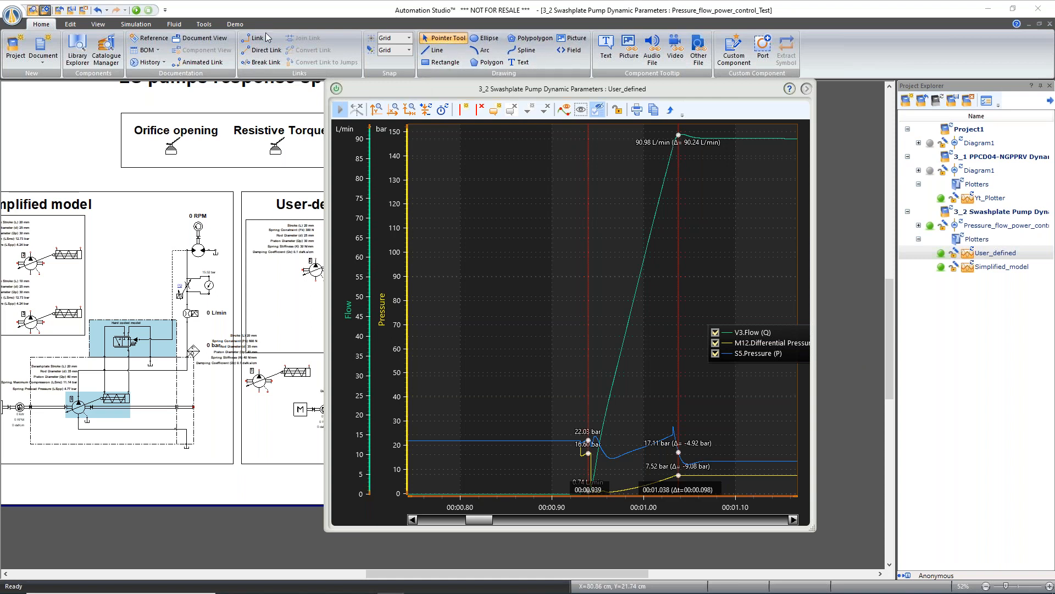
# - Close the User_defined plotter and the 3_2 Swashplate Pump Dynamic Parameters project without saving changes
pyautogui.click(337, 89)
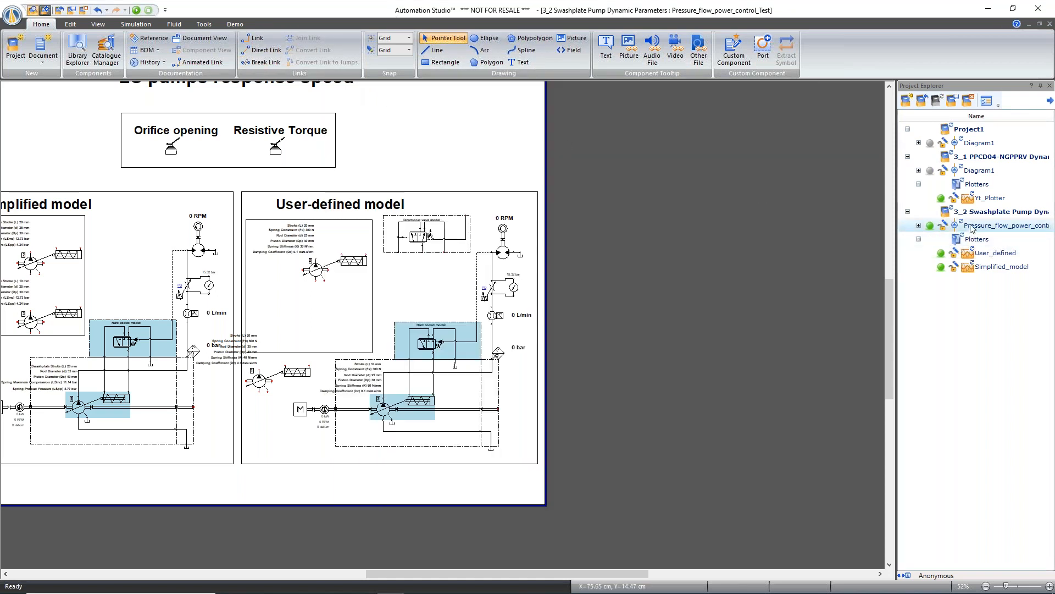
pyautogui.rightClick(988, 215)
pyautogui.click(874, 258)
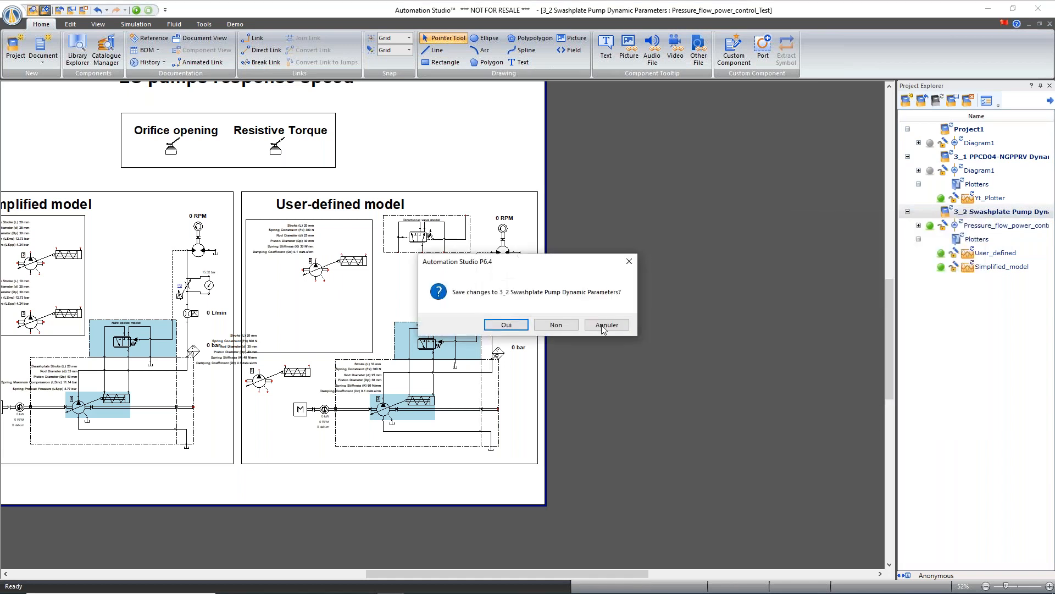
pyautogui.click(571, 326)
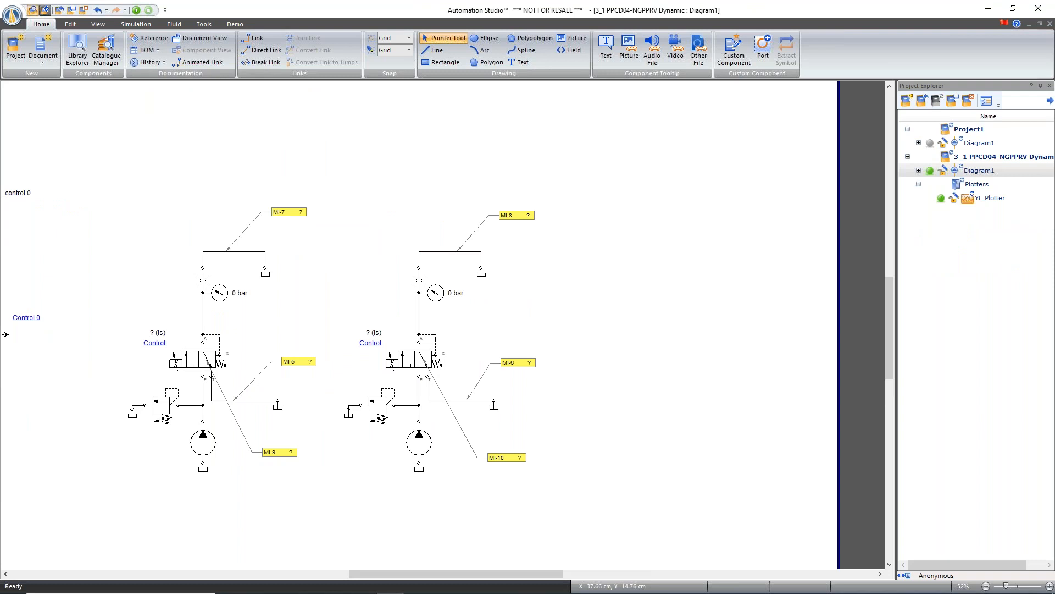
# - Open the 4_1 Circuit_SX12_dynamique project and examine its SX12 valve block and full pump circuit
pyautogui.click(364, 593)
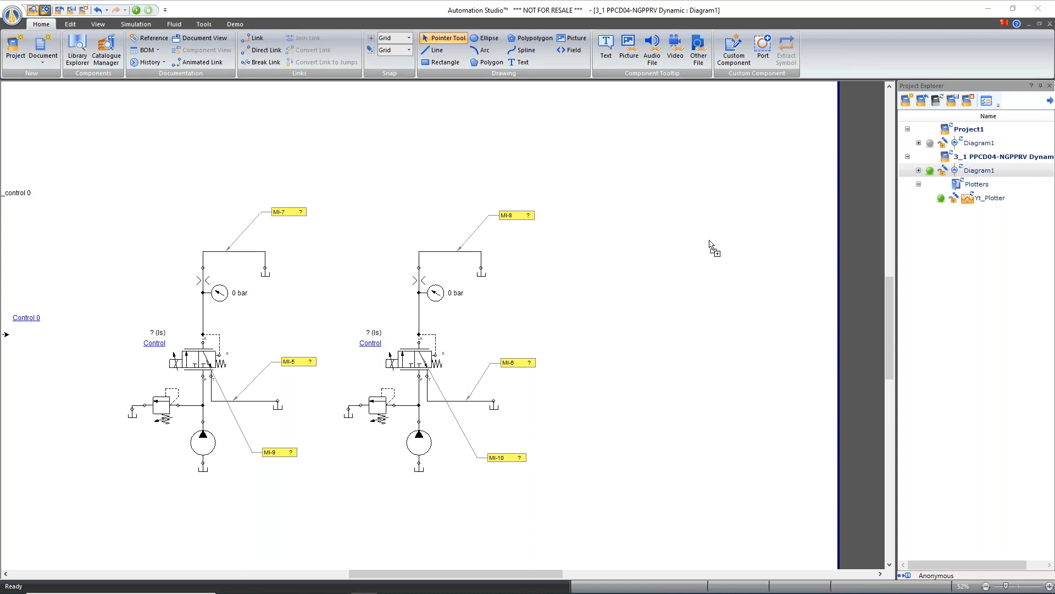
pyautogui.moveTo(709, 257); pyautogui.dragTo(709, 257)
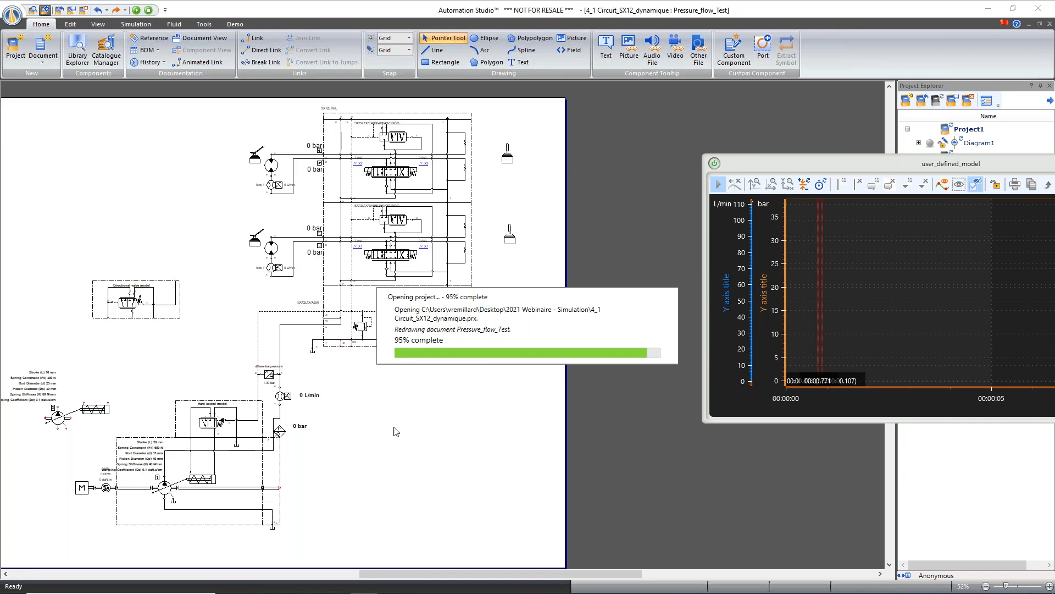
pyautogui.scroll(5, 120, 511)
pyautogui.scroll(-5, 120, 511)
pyautogui.scroll(4, 431, 219)
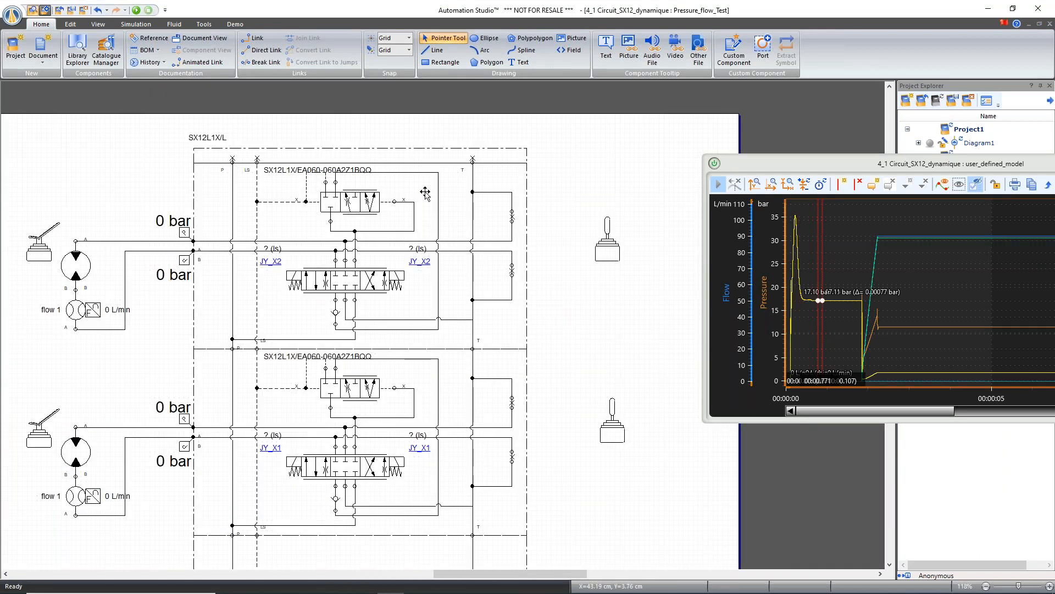
pyautogui.scroll(-3, 255, 323)
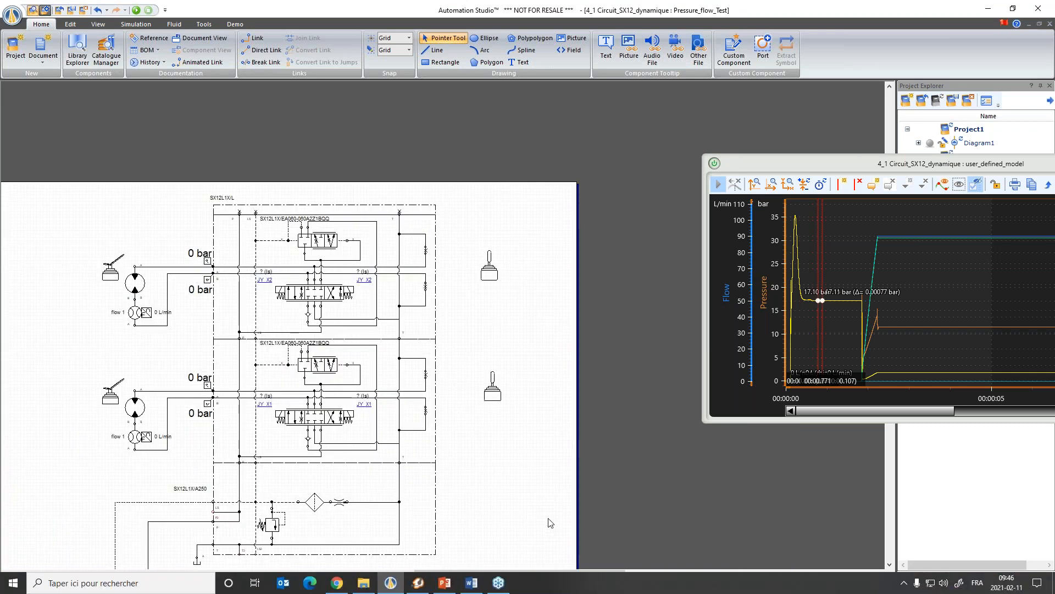
pyautogui.scroll(-2, 539, 577)
pyautogui.moveTo(539, 574); pyautogui.dragTo(529, 573)
pyautogui.scroll(-2, 528, 519)
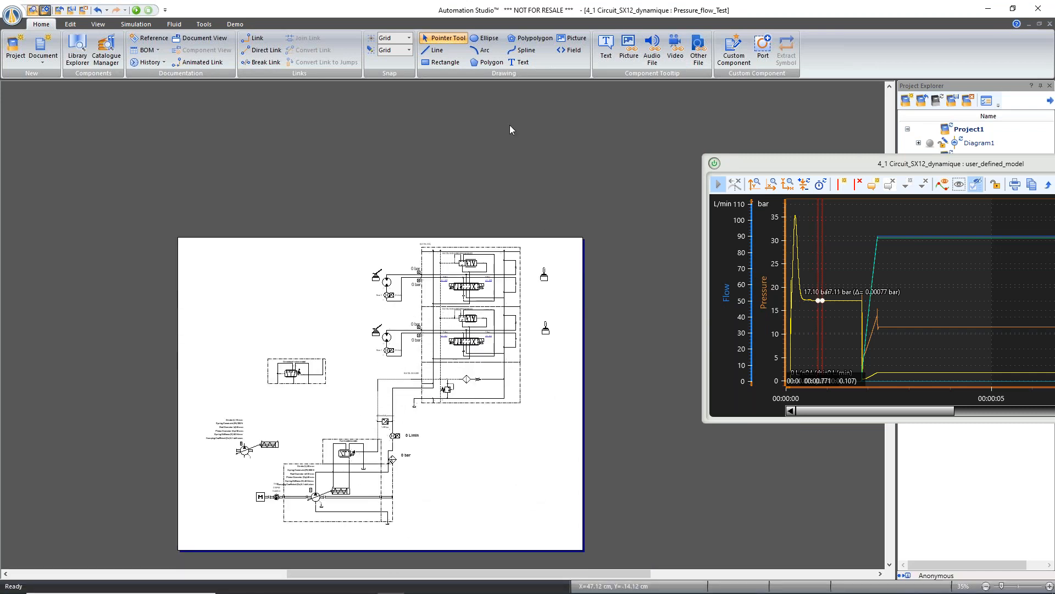
# - Enlarge the user_defined_model plotter and place it beside the fully visible Pressure_flow_Test circuit
pyautogui.moveTo(757, 163); pyautogui.dragTo(636, 59)
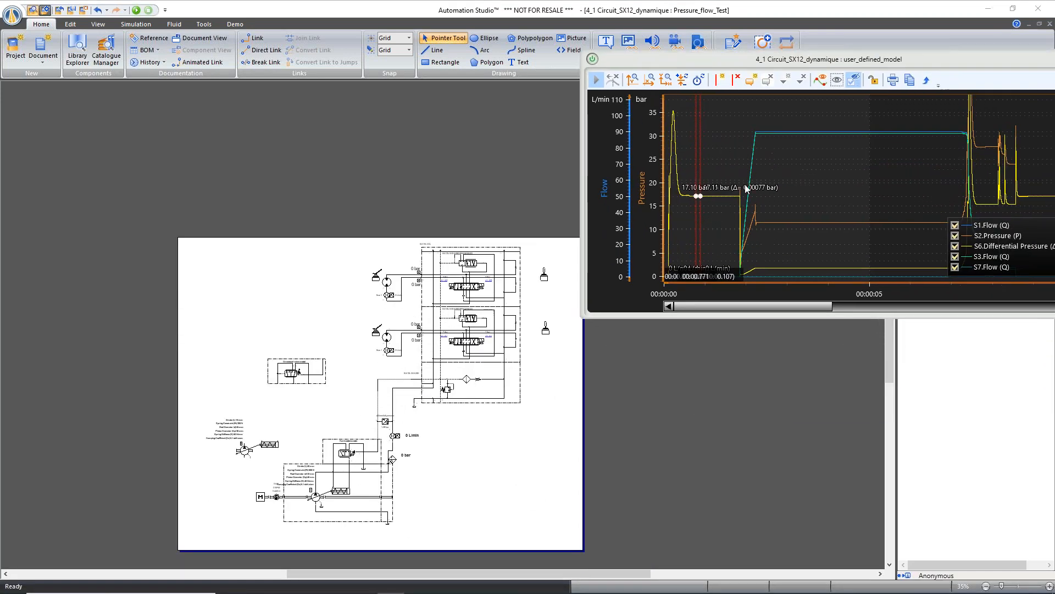
pyautogui.moveTo(1054, 317); pyautogui.dragTo(1024, 517)
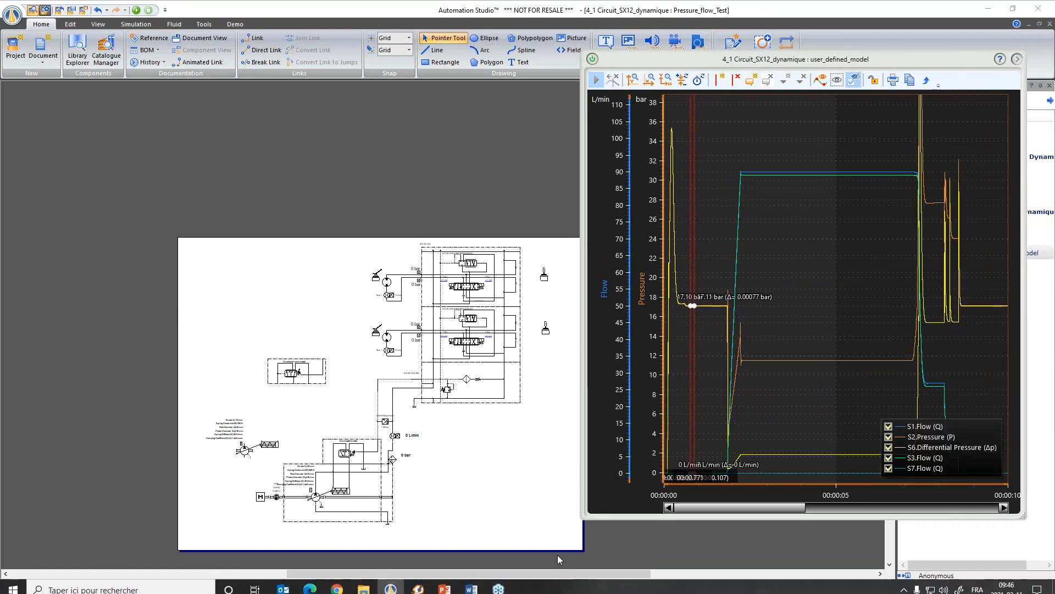
pyautogui.hscroll(3, 569, 560)
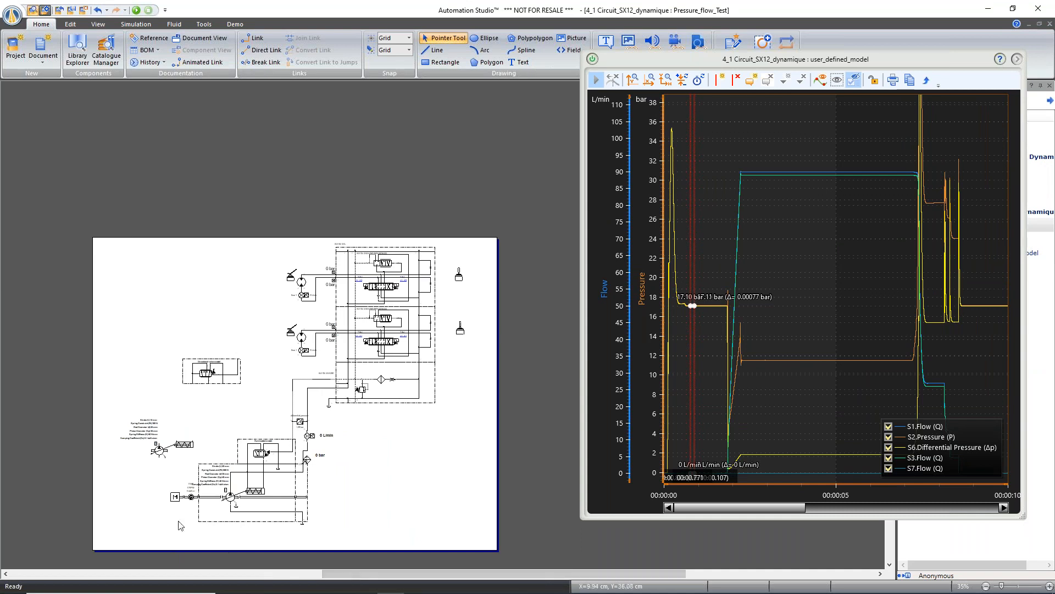
# - Start the simulation and deflect joystick JY1 of the lower valve section to X 10, Y about 0.57
pyautogui.click(136, 10)
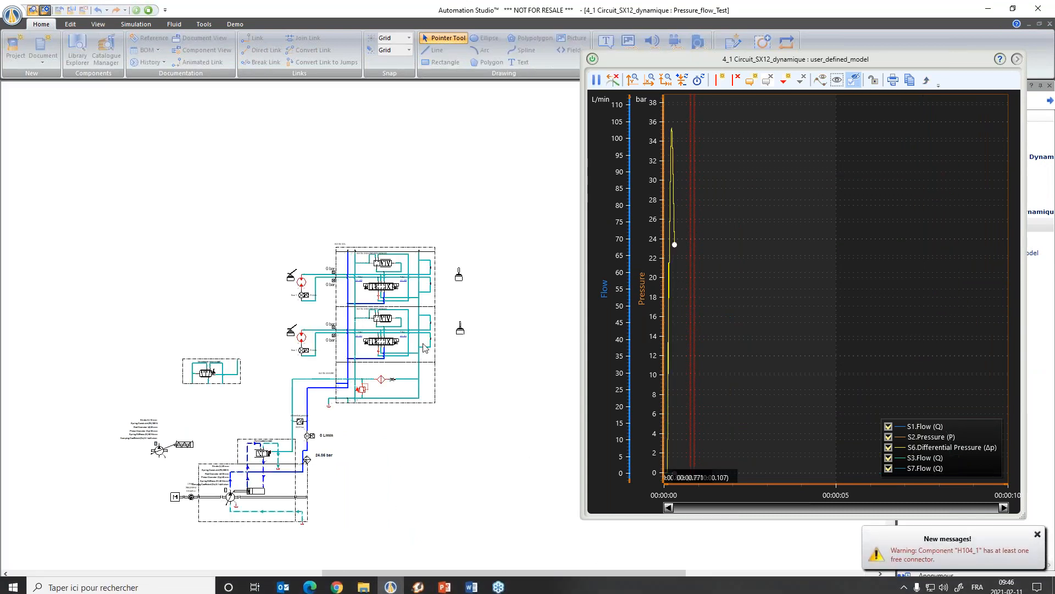
pyautogui.scroll(3, 453, 437)
pyautogui.scroll(-1, 453, 437)
pyautogui.click(481, 296)
pyautogui.moveTo(550, 310); pyautogui.dragTo(477, 371)
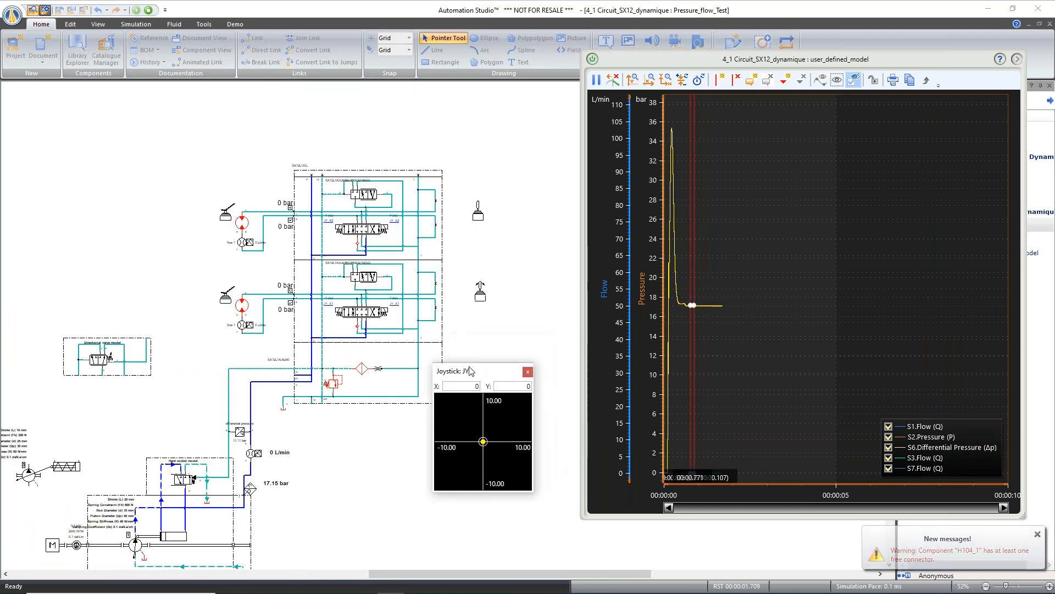
pyautogui.moveTo(483, 441); pyautogui.dragTo(531, 438)
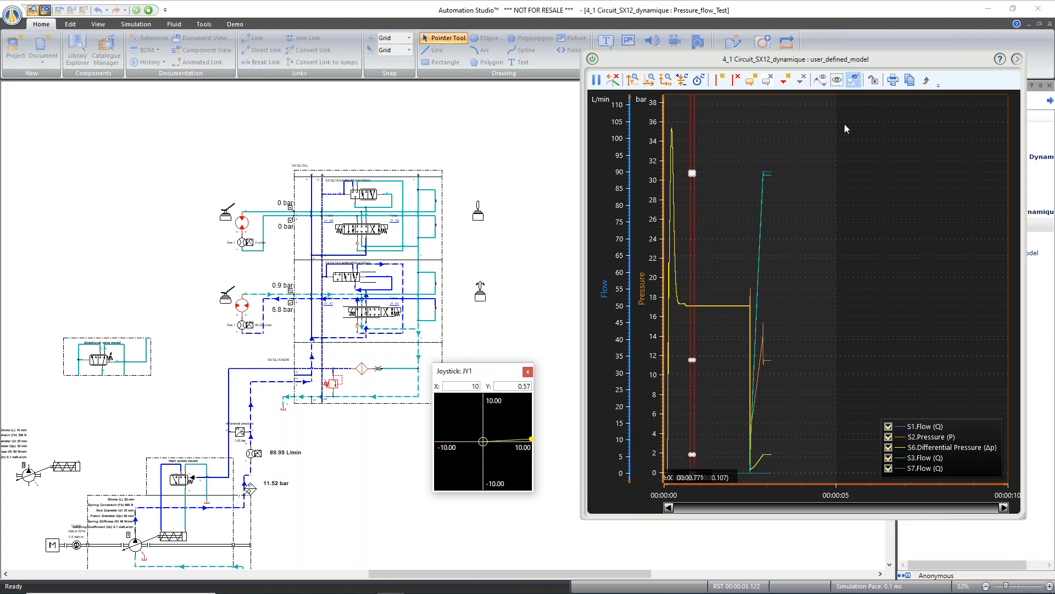
# - Deflect joystick JY2 to X 10, Y about 0.57, move its window off the plotter, and examine both motors' flows and pressures
pyautogui.click(481, 219)
pyautogui.moveTo(875, 192); pyautogui.dragTo(924, 190)
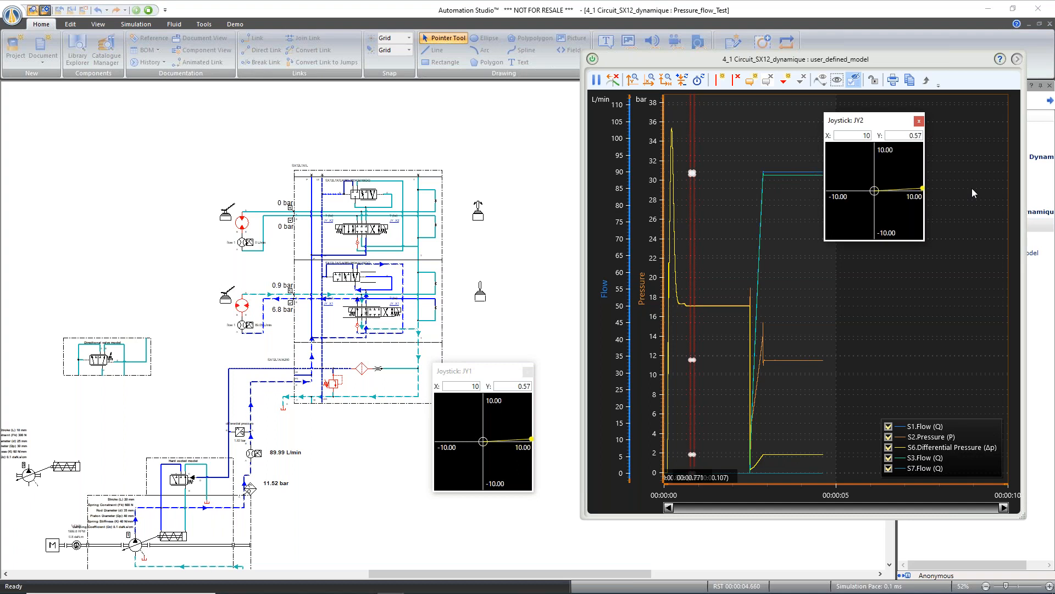
pyautogui.moveTo(854, 129); pyautogui.dragTo(125, 145)
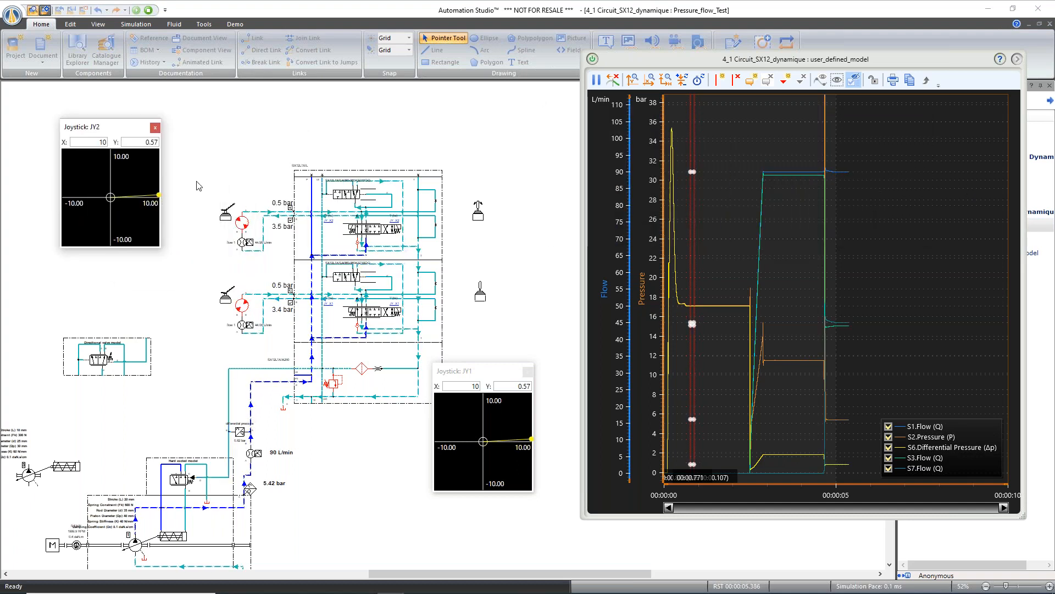
pyautogui.scroll(6, 222, 262)
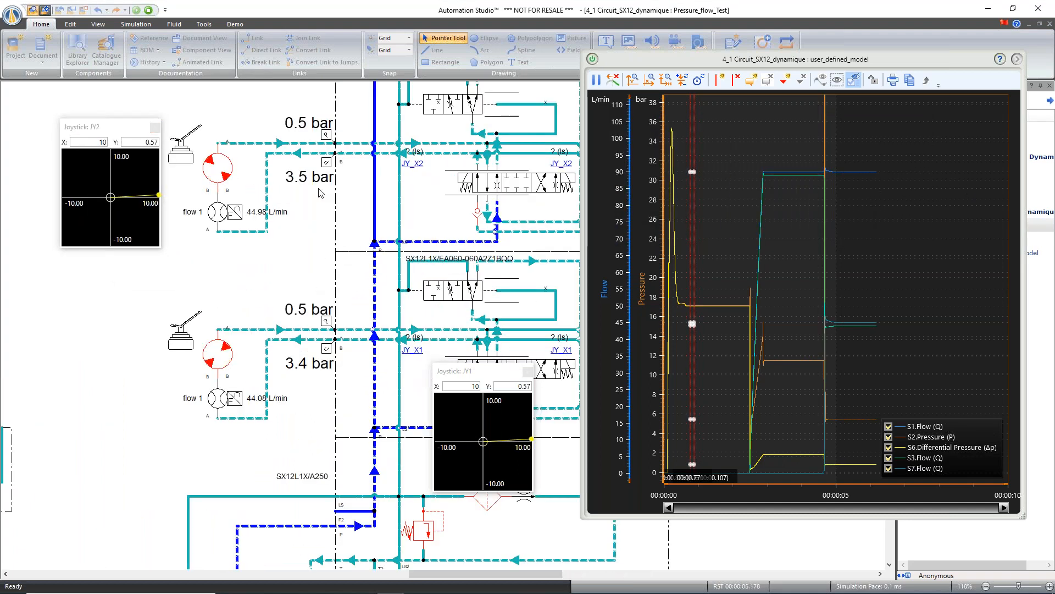
pyautogui.scroll(-3, 269, 290)
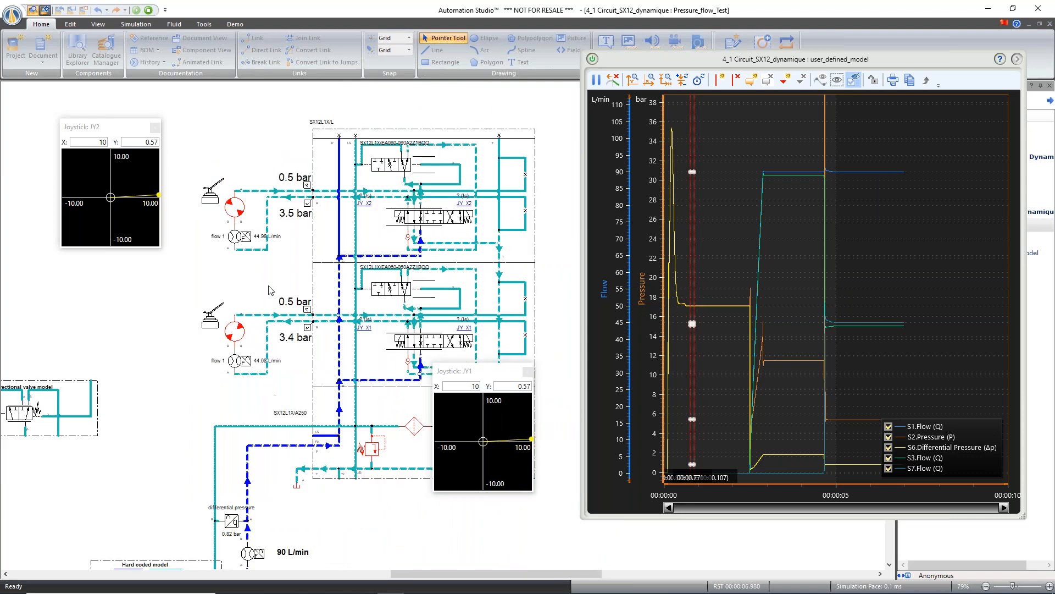
# - Set the lower motor's pedal PD3 to about 0.035 and move the JY1 joystick window clear of the valve block
pyautogui.click(210, 316)
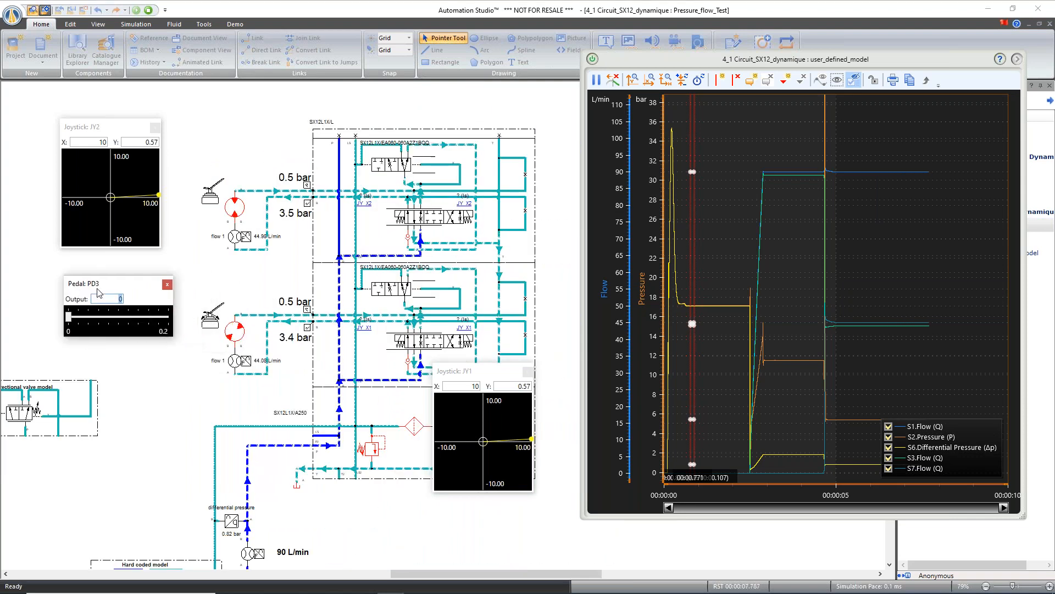
pyautogui.moveTo(68, 323); pyautogui.dragTo(86, 318)
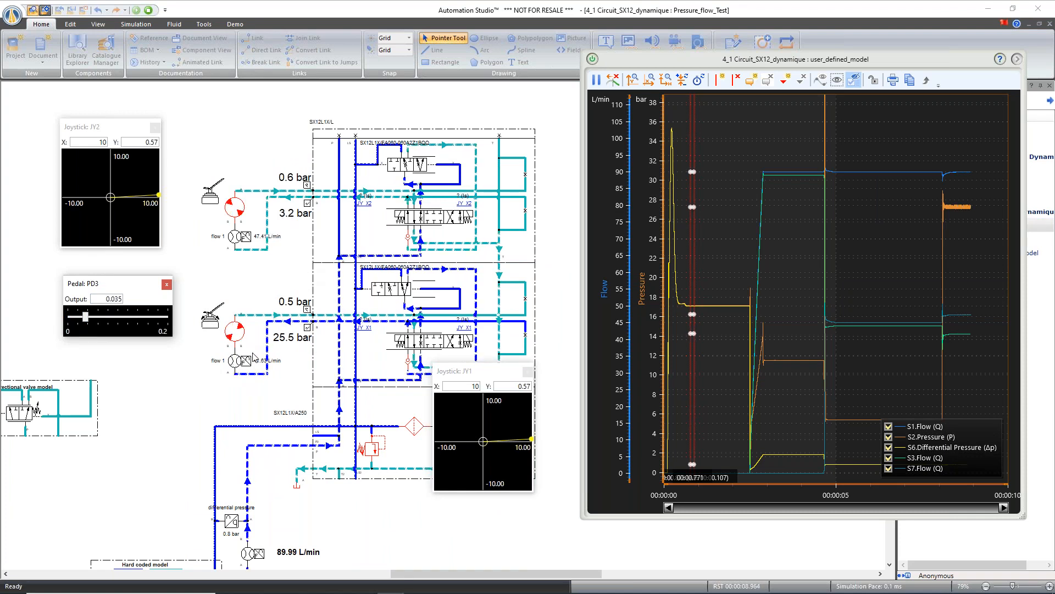
pyautogui.moveTo(492, 372); pyautogui.dragTo(496, 491)
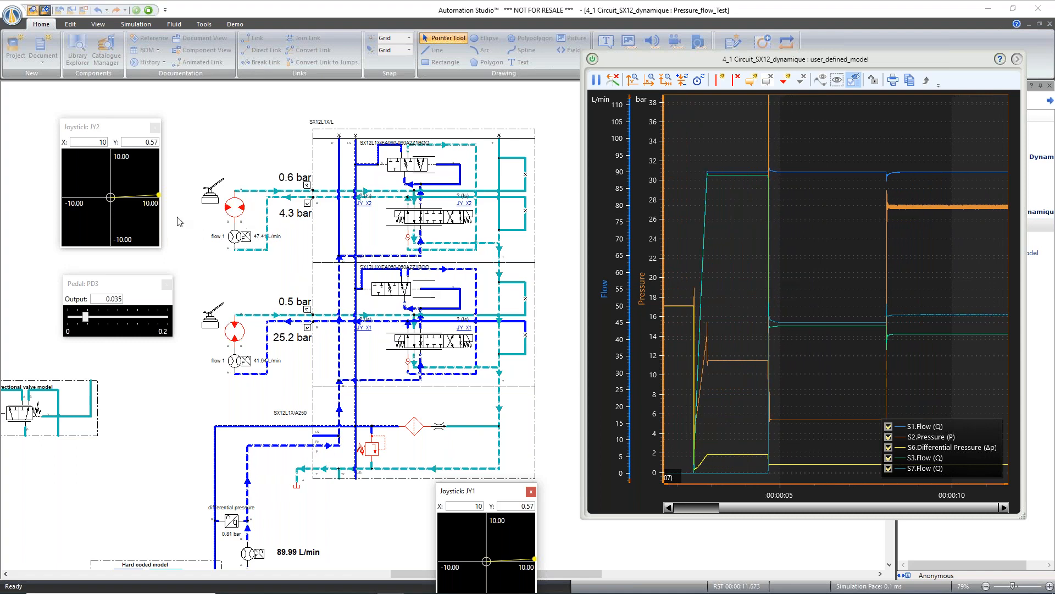
# - Open the PD4 pedal control and place it above JY2, then reduce joystick JY2's X to 6.25 and pedal PD3 to 0.023
pyautogui.click(211, 196)
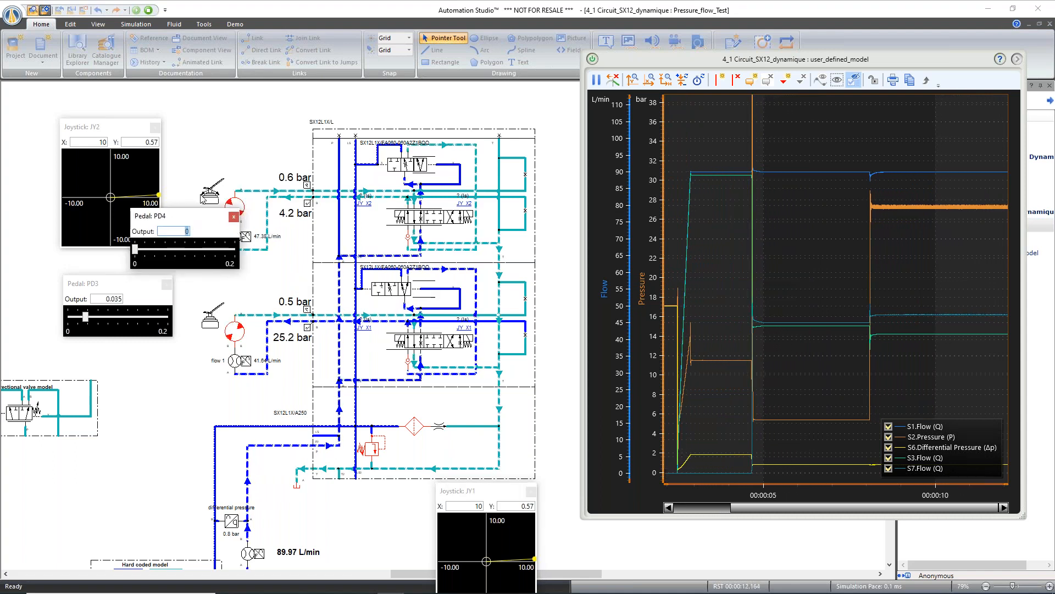
pyautogui.moveTo(165, 219); pyautogui.dragTo(106, 102)
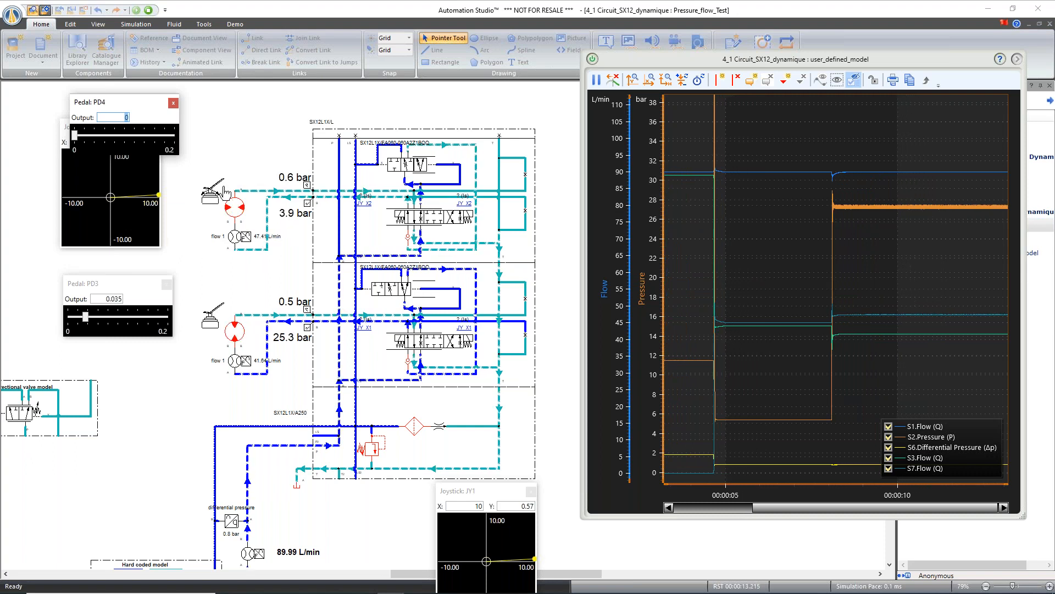
pyautogui.moveTo(118, 104); pyautogui.dragTo(199, 82)
pyautogui.moveTo(158, 195); pyautogui.dragTo(140, 197)
pyautogui.moveTo(85, 317); pyautogui.dragTo(79, 317)
# - Rescale the plotter to fit all curves, then halt the plotting and the simulation
pyautogui.click(666, 81)
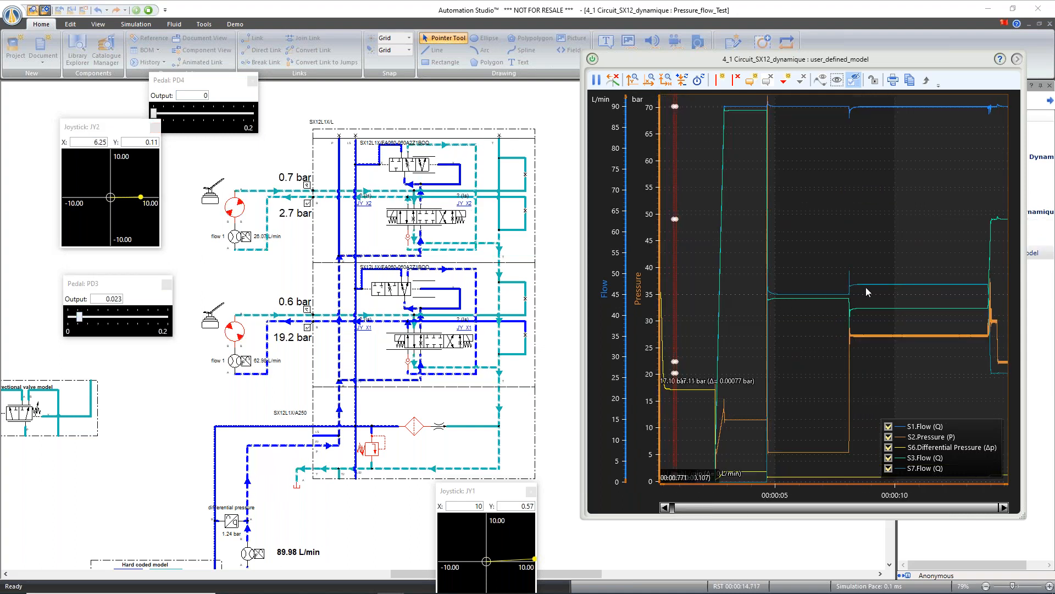
pyautogui.click(596, 81)
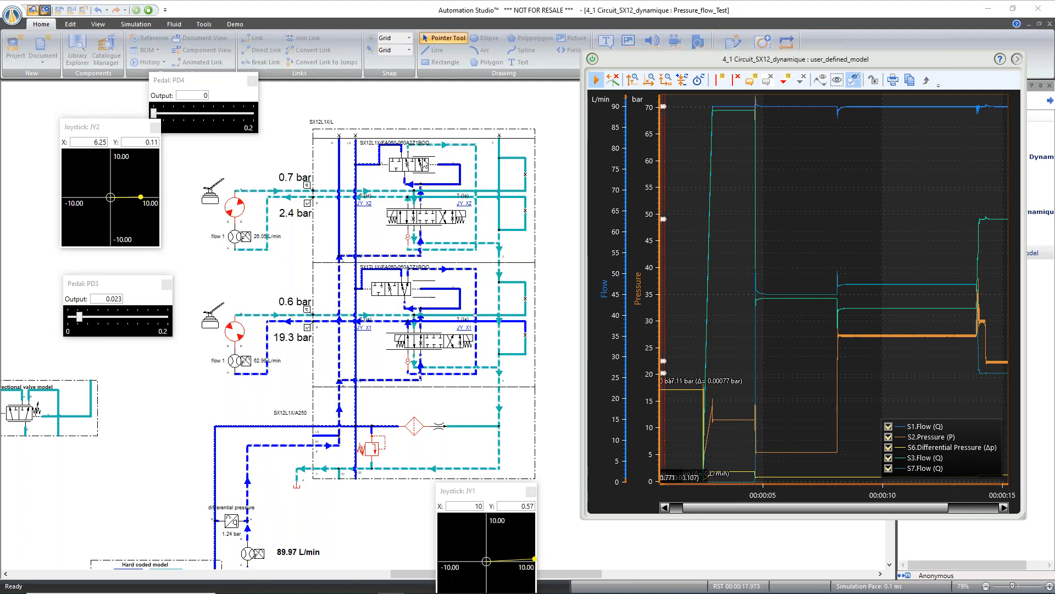
pyautogui.click(149, 10)
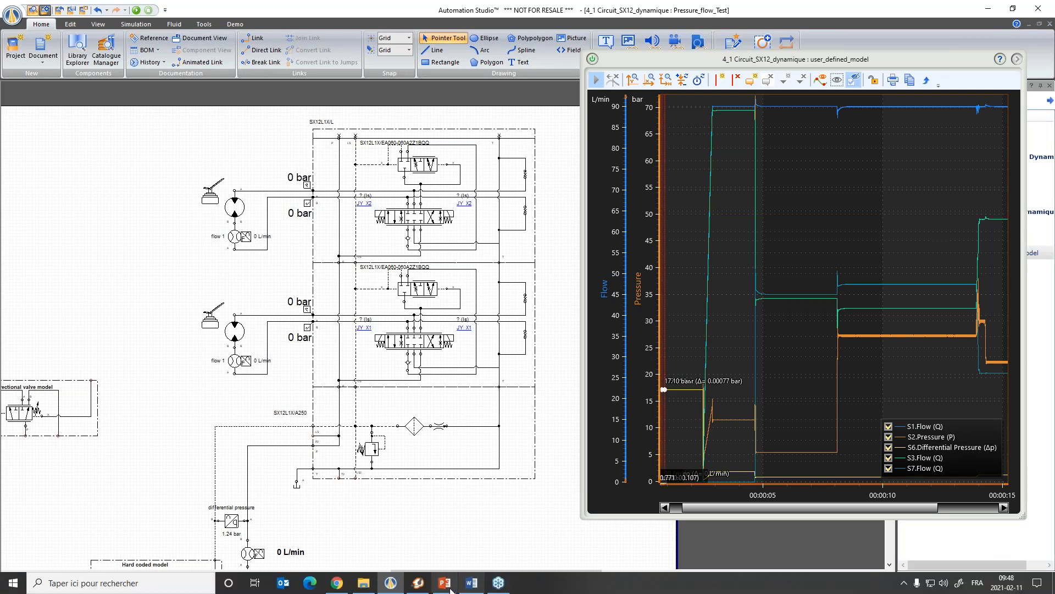
# - Switch to PowerPoint, highlight agenda item 5 on system efficiency and thermal effects, and return to Automation Studio
pyautogui.click(445, 583)
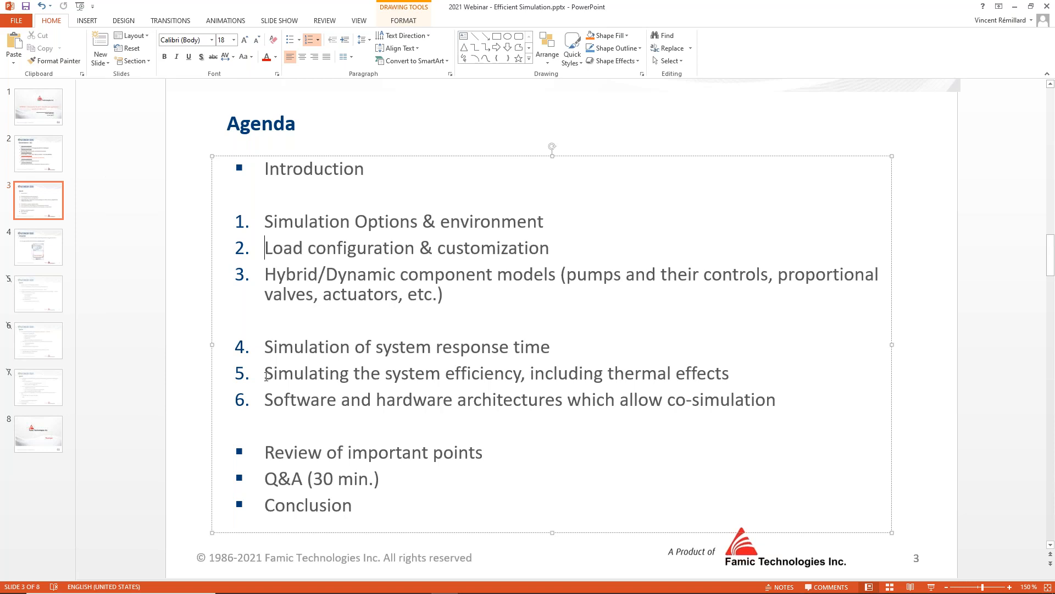
pyautogui.moveTo(265, 375); pyautogui.dragTo(731, 379)
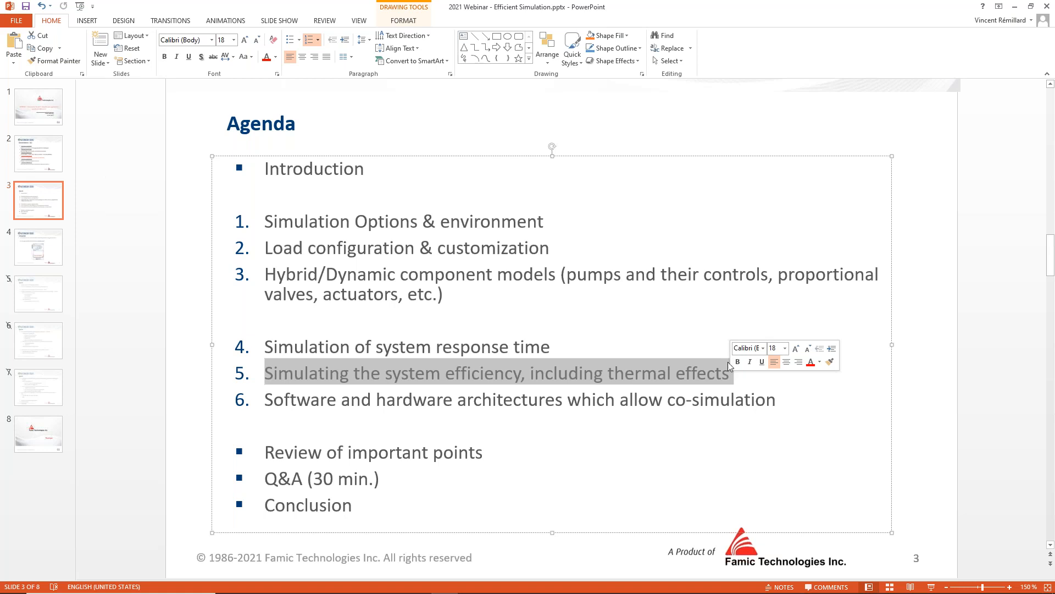
pyautogui.click(1015, 7)
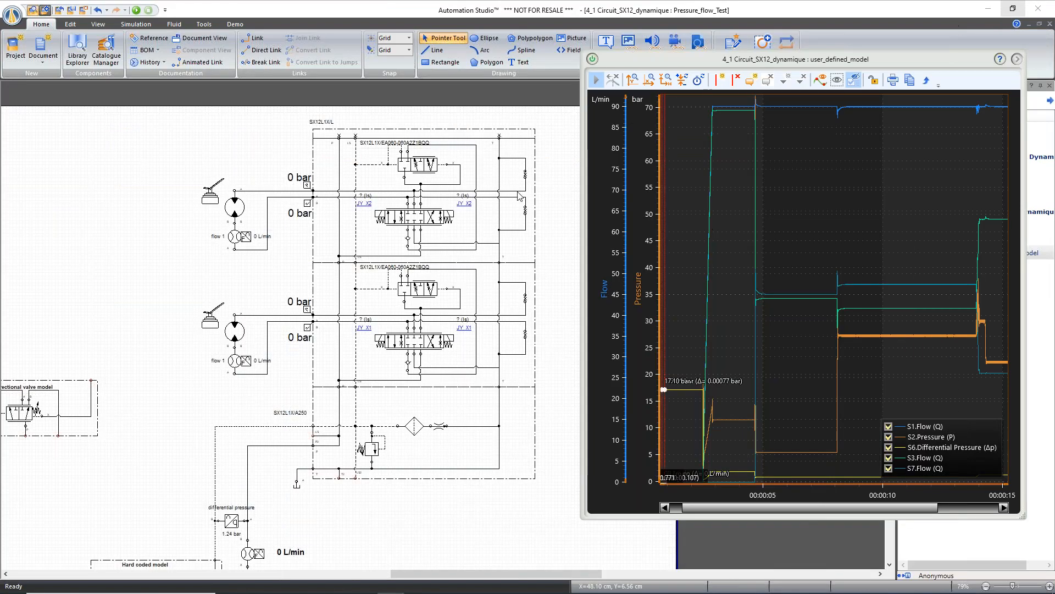
# - Close the plotter and the 4_1 Circuit_SX12_dynamique project, and open the 5_0 BasicThermalEffect_Evolution project
pyautogui.scroll(-2, 358, 246)
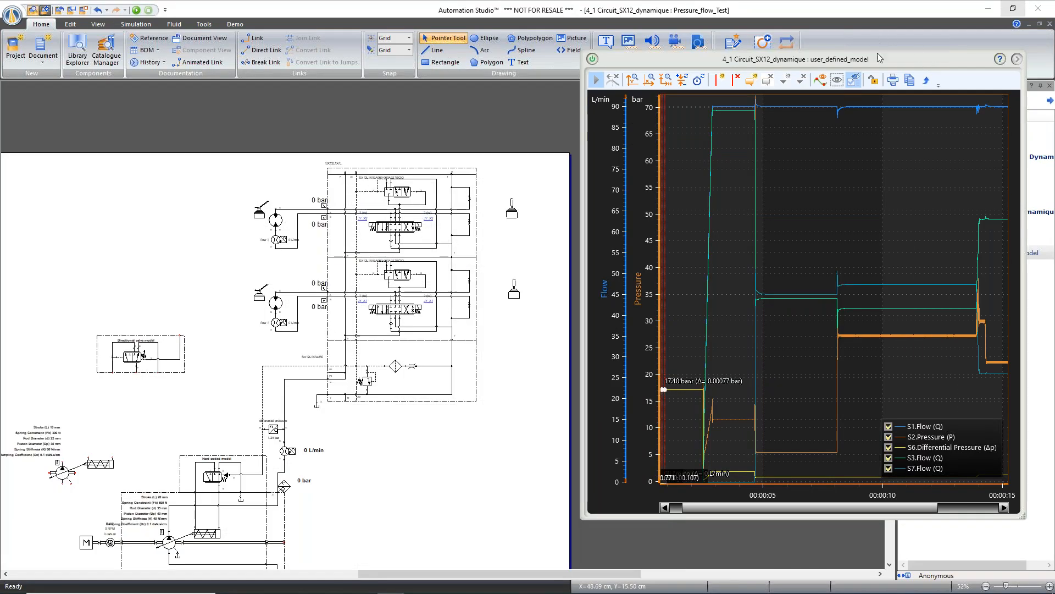
pyautogui.click(1017, 59)
pyautogui.rightClick(1013, 212)
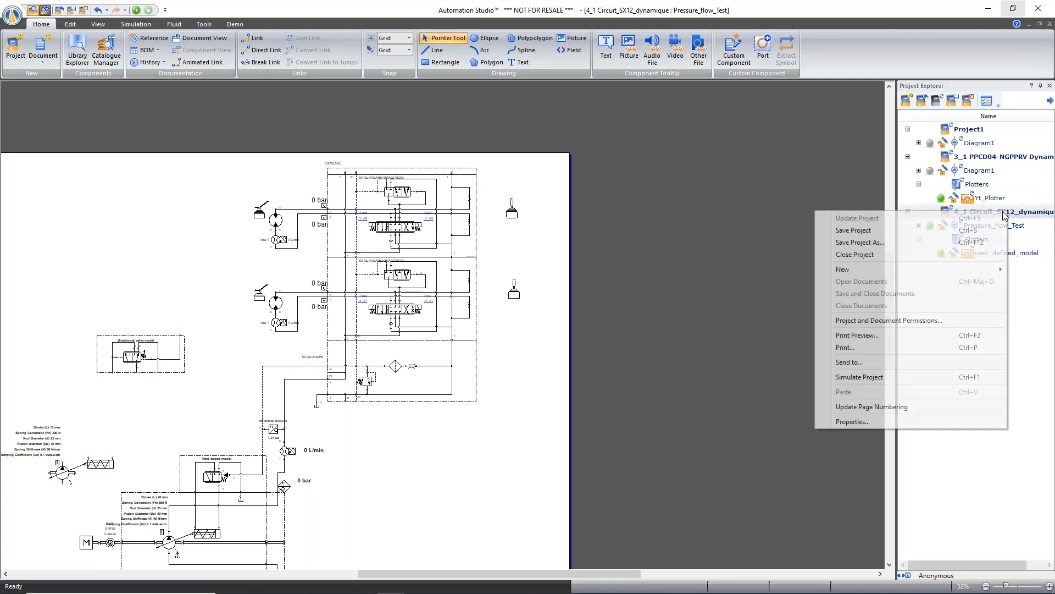
pyautogui.click(857, 254)
pyautogui.click(533, 328)
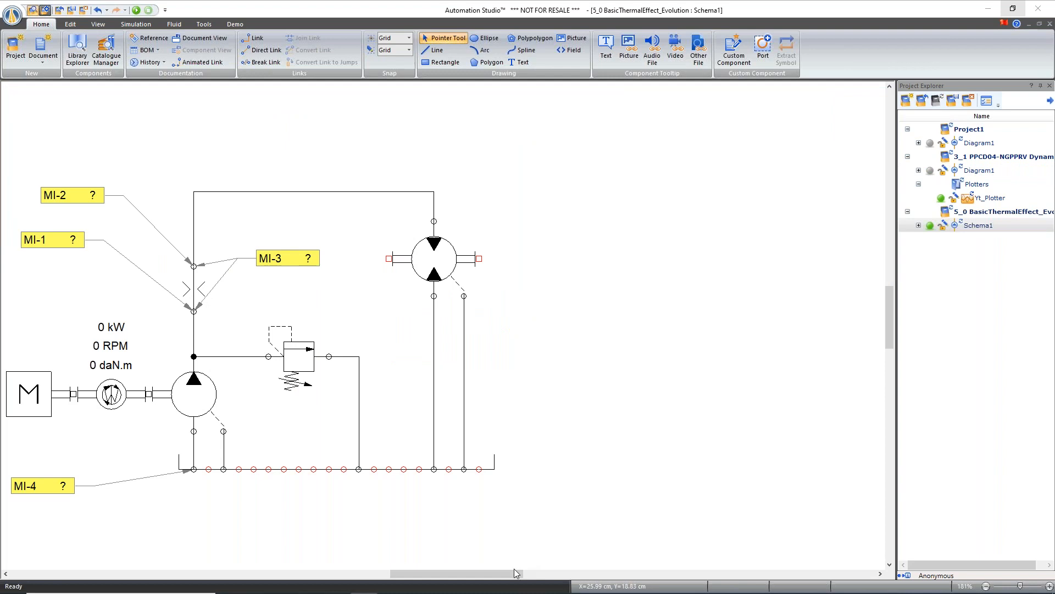
# - Review the simulation options of the 5_0 BasicThermalEffect_Evolution project and close them without changes
pyautogui.moveTo(506, 574); pyautogui.dragTo(473, 576)
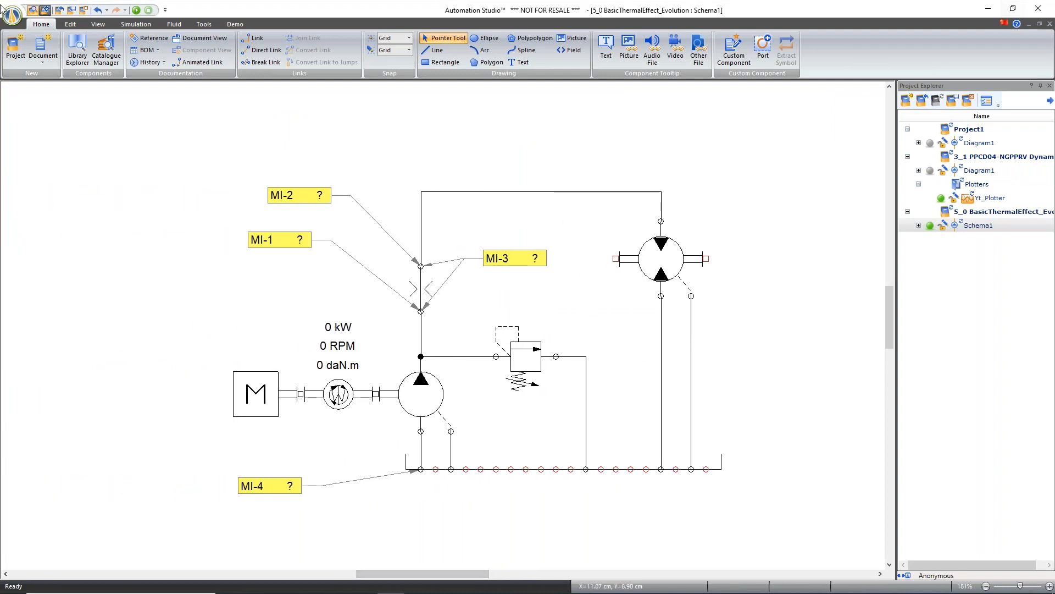
pyautogui.click(16, 21)
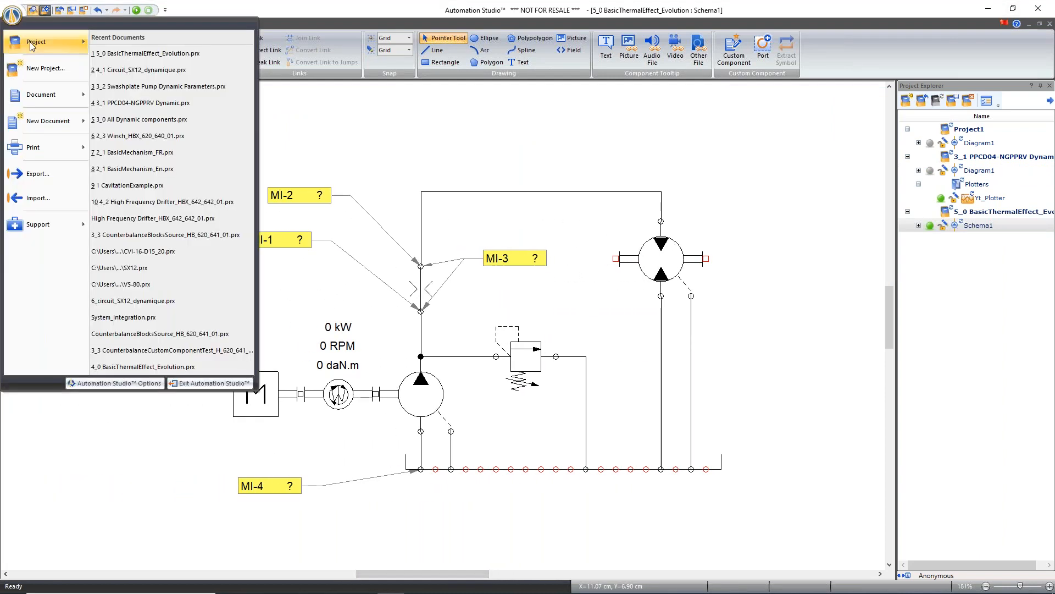
pyautogui.click(316, 112)
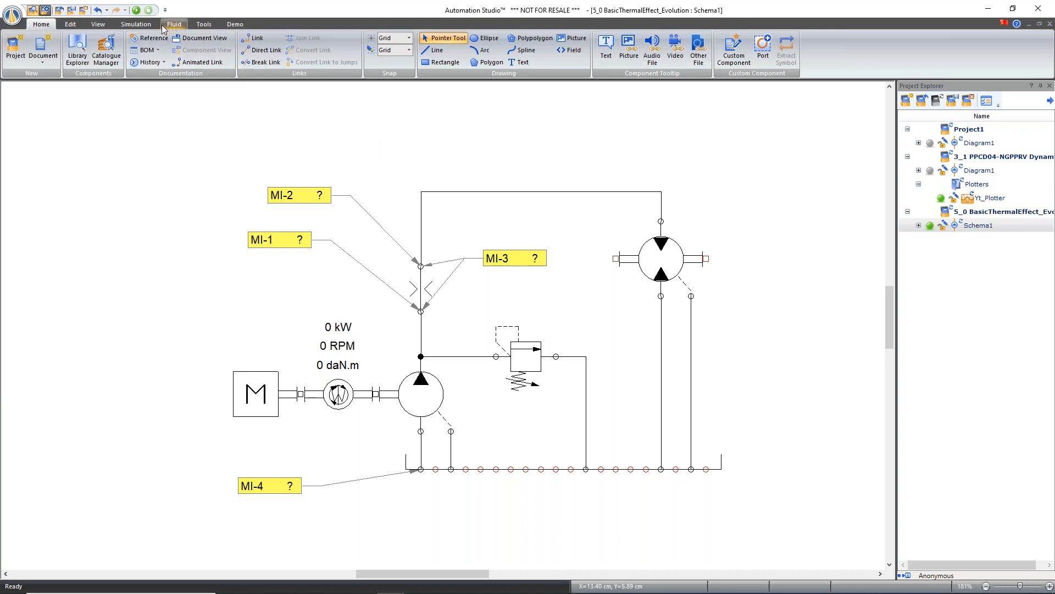
pyautogui.click(136, 24)
pyautogui.click(348, 57)
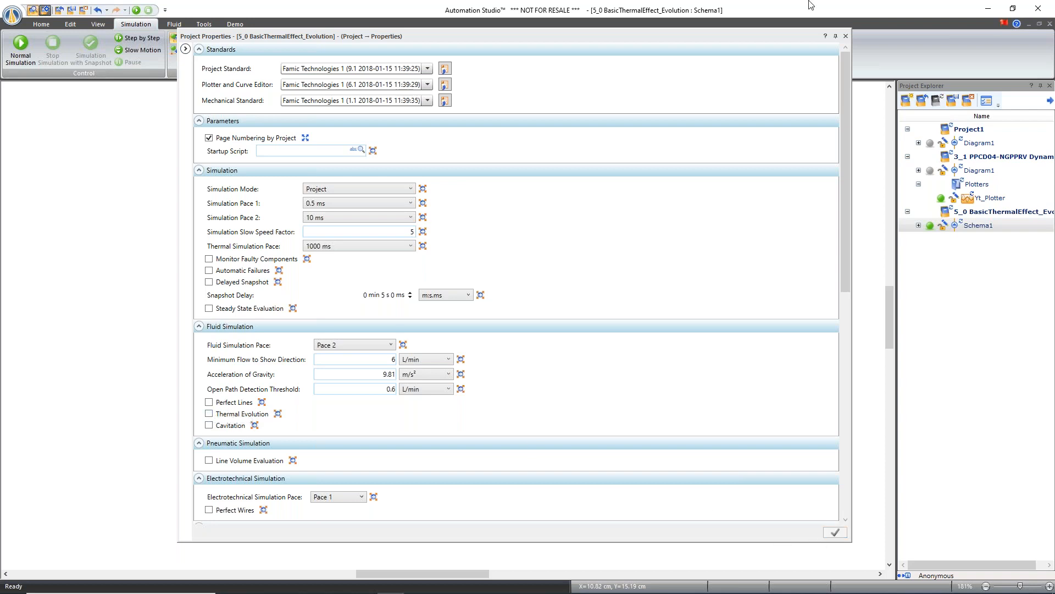
pyautogui.click(846, 36)
# - Run the normal simulation to check the temperature and pressure-drop measurements around the orifice, then stop it
pyautogui.click(21, 48)
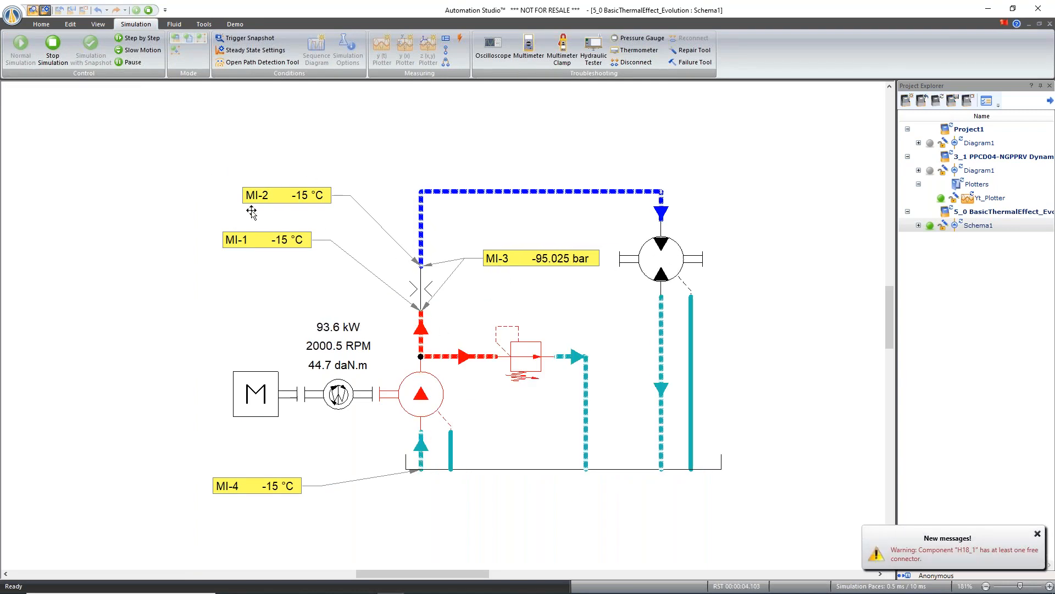
pyautogui.click(305, 195)
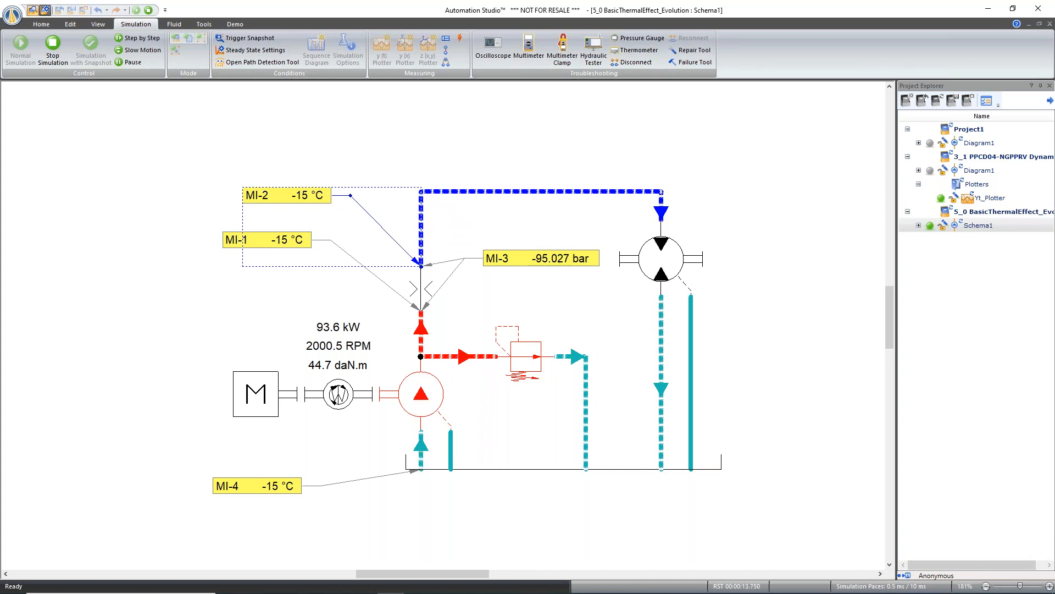
pyautogui.click(299, 151)
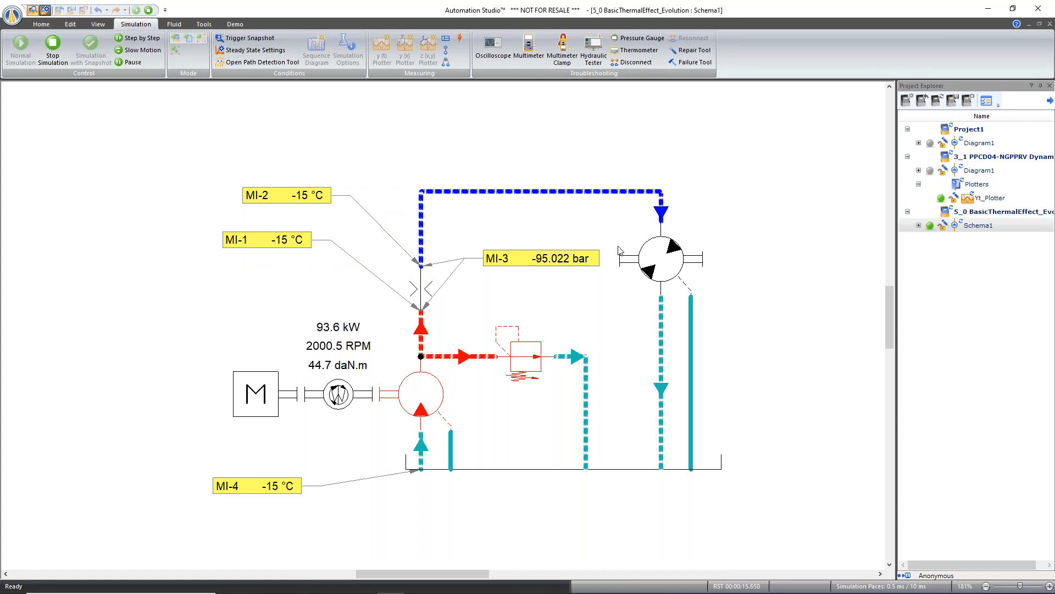
pyautogui.click(61, 47)
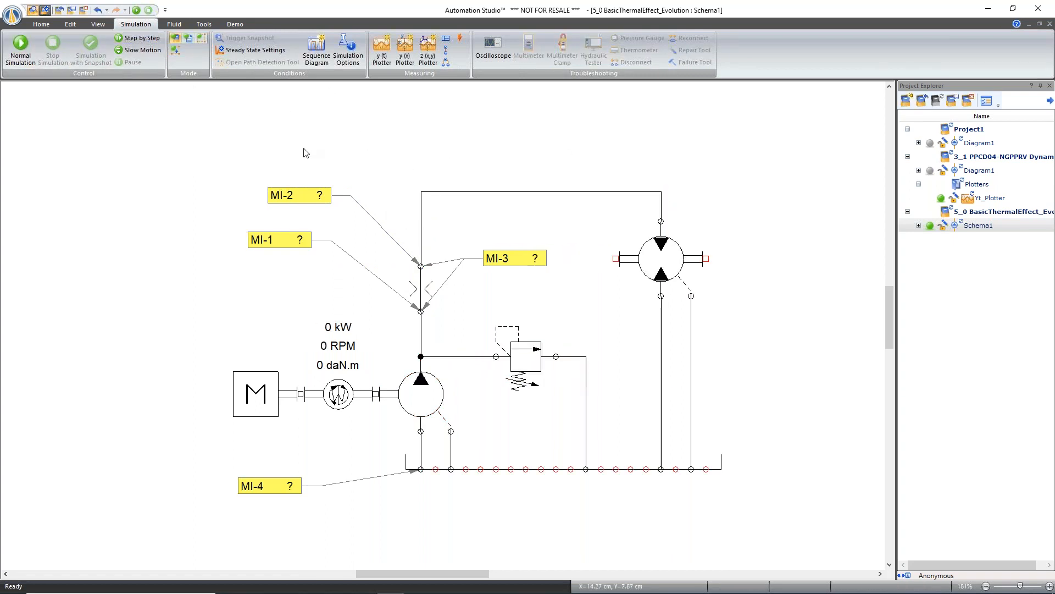
# - Set the hydraulic installation's initial fluid temperature and initial ambient temperature to 80 °C
pyautogui.click(185, 23)
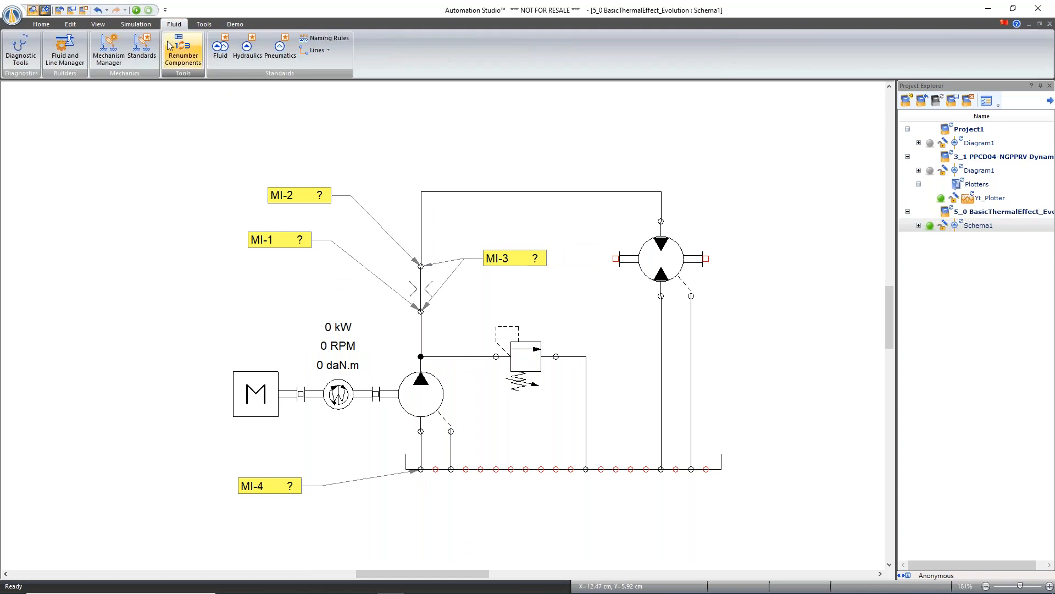
pyautogui.click(74, 23)
pyautogui.click(135, 51)
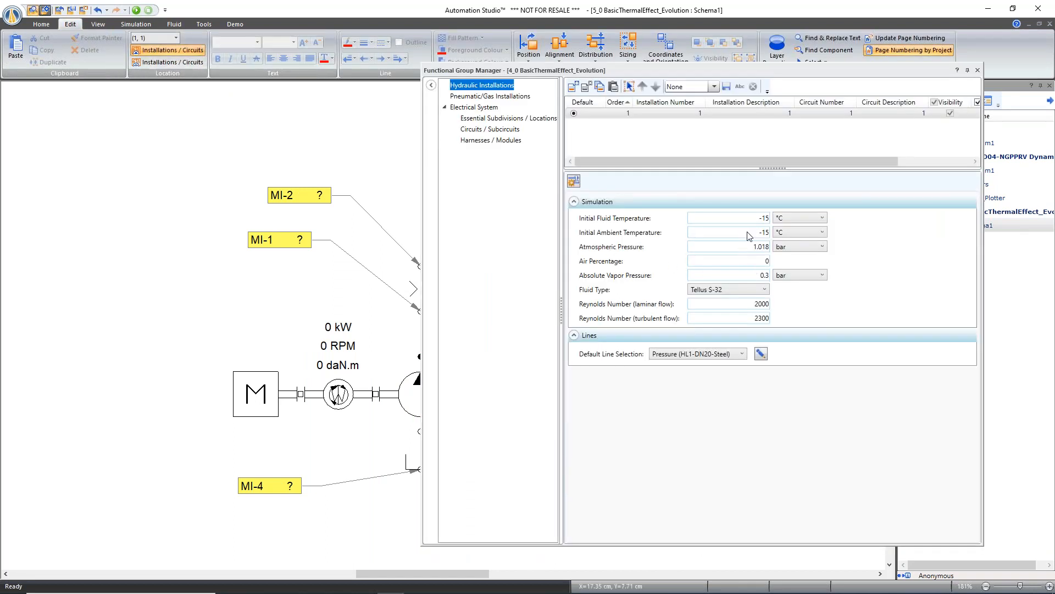
pyautogui.doubleClick(755, 220)
pyautogui.write('80')
pyautogui.doubleClick(756, 233)
pyautogui.write('80')
pyautogui.click(977, 70)
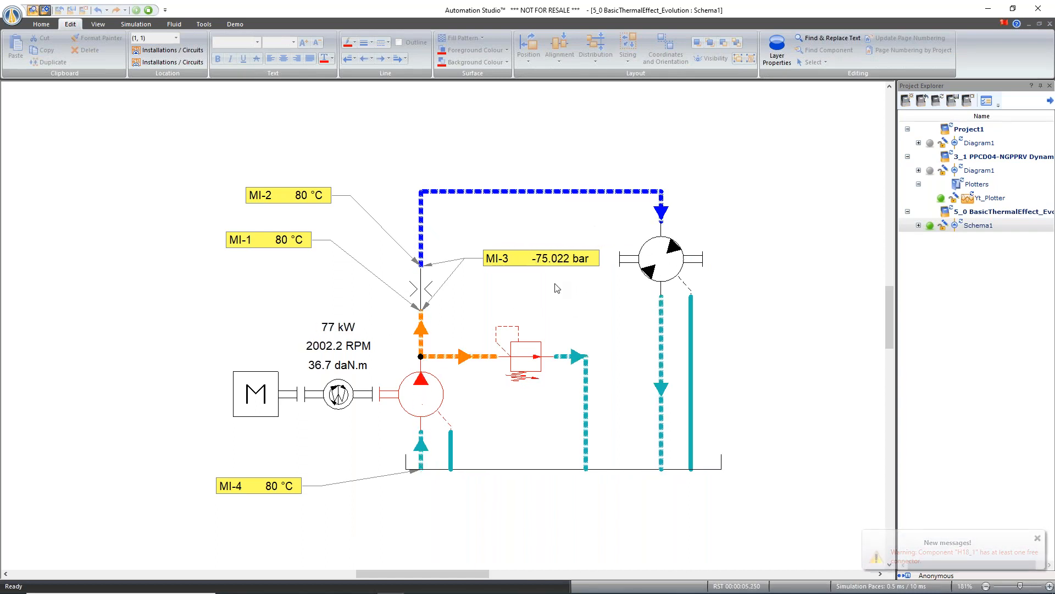
# - Simulate the circuit with the new temperatures, examine the MI-3 pressure measurement up close, and stop the simulation
pyautogui.scroll(2, 557, 288)
pyautogui.scroll(1, 557, 288)
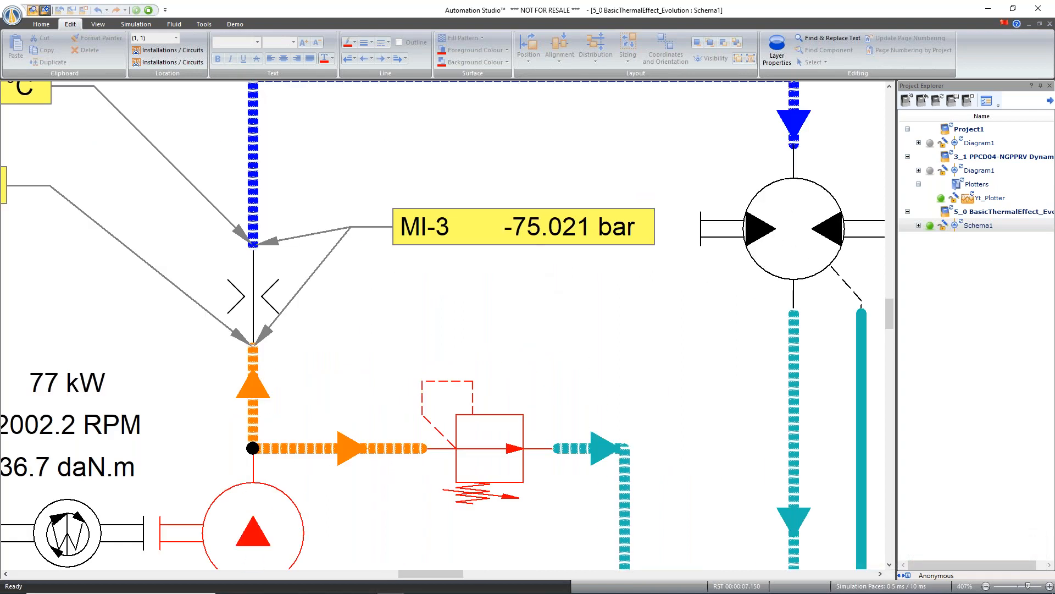
pyautogui.scroll(-2, 339, 330)
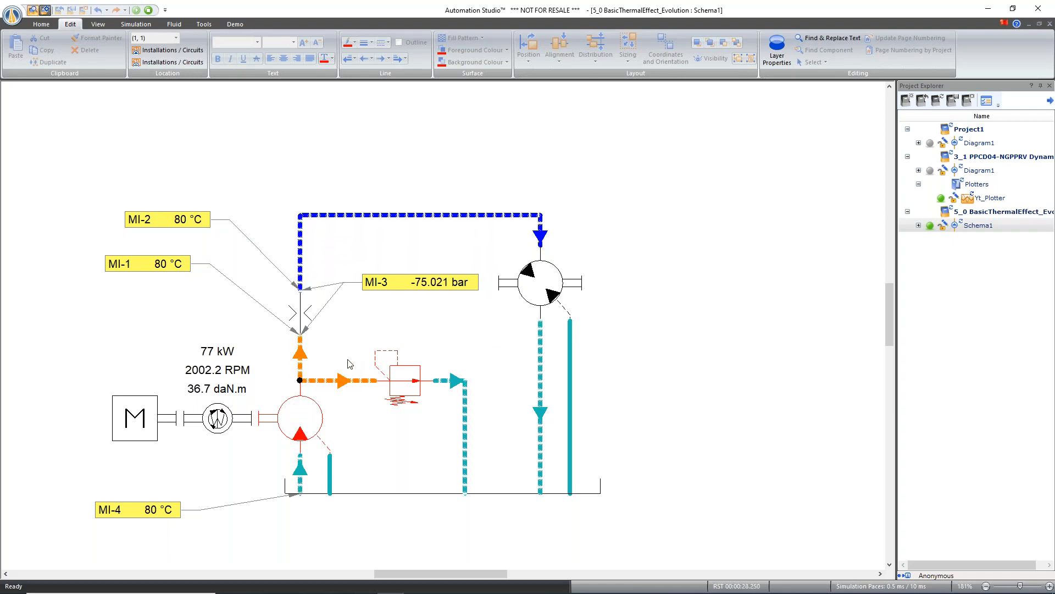
pyautogui.click(147, 10)
# - Examine the fixed displacement pump's properties and the choices for its simulation model type, leaving them unchanged
pyautogui.doubleClick(313, 440)
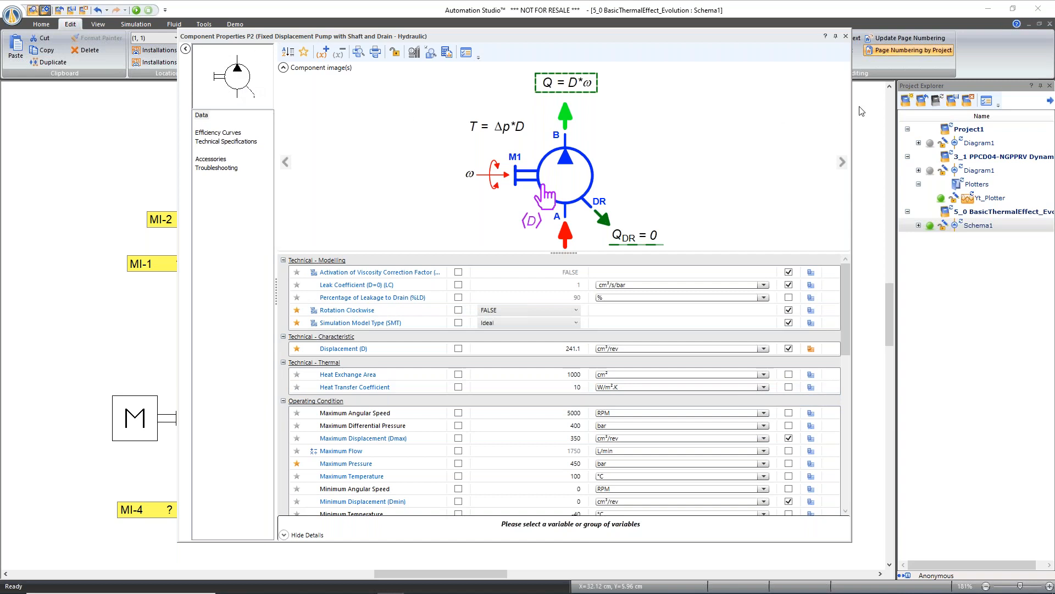
pyautogui.click(845, 36)
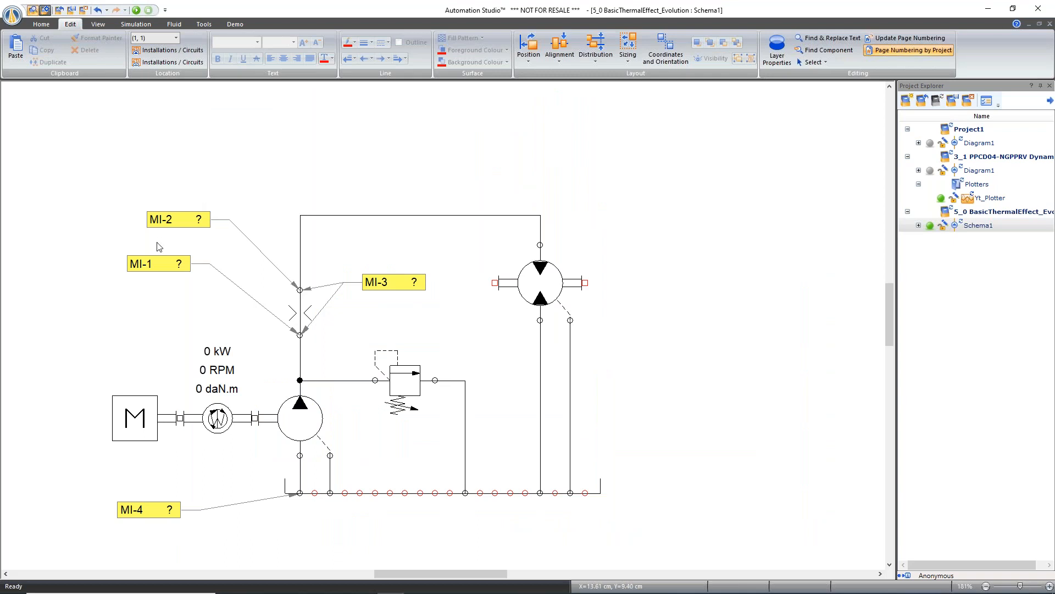
pyautogui.click(185, 220)
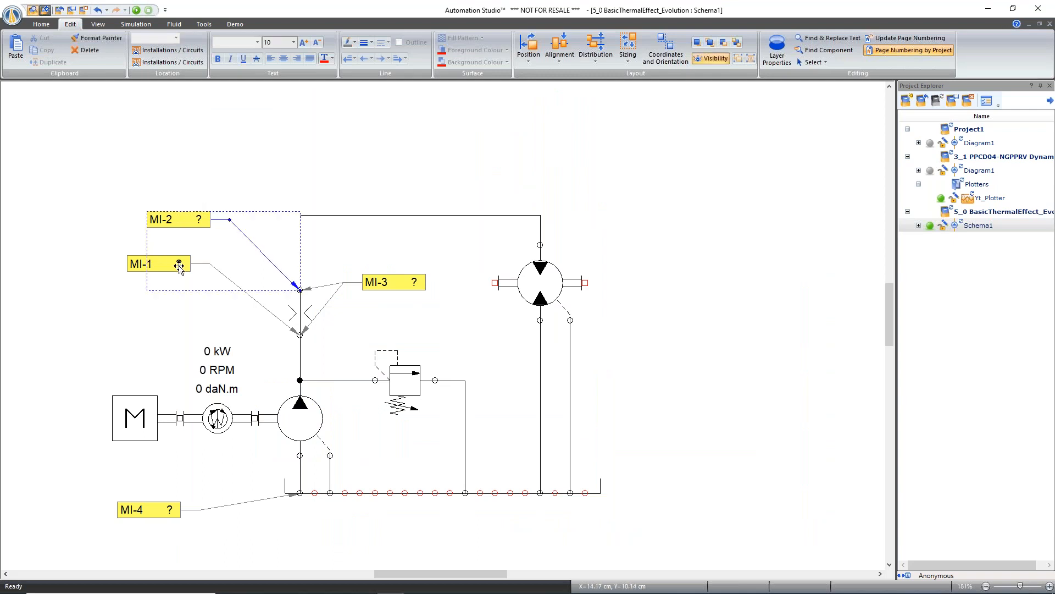
pyautogui.doubleClick(300, 418)
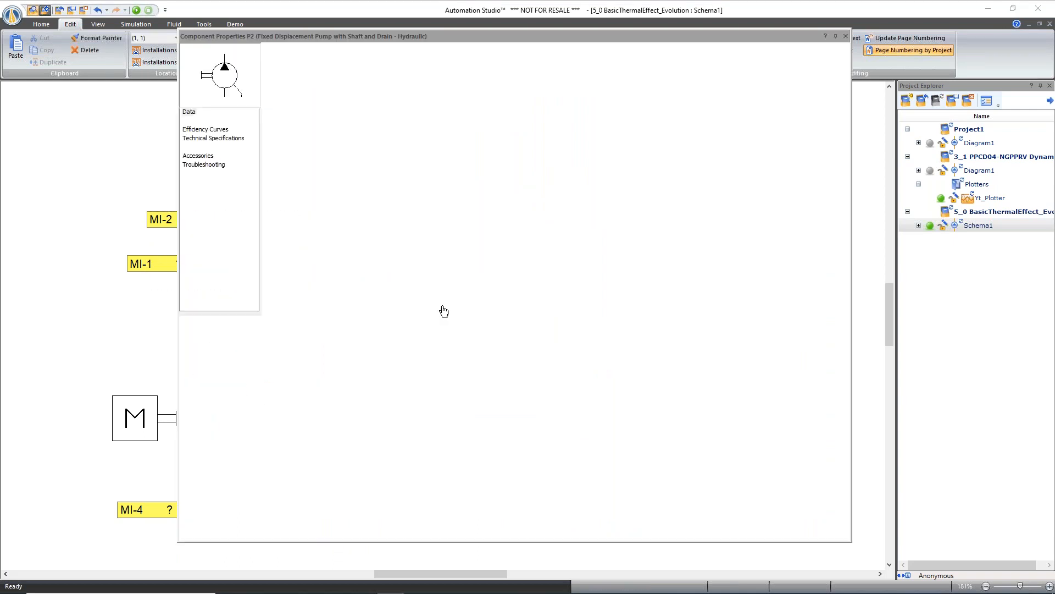
pyautogui.click(508, 324)
pyautogui.click(507, 323)
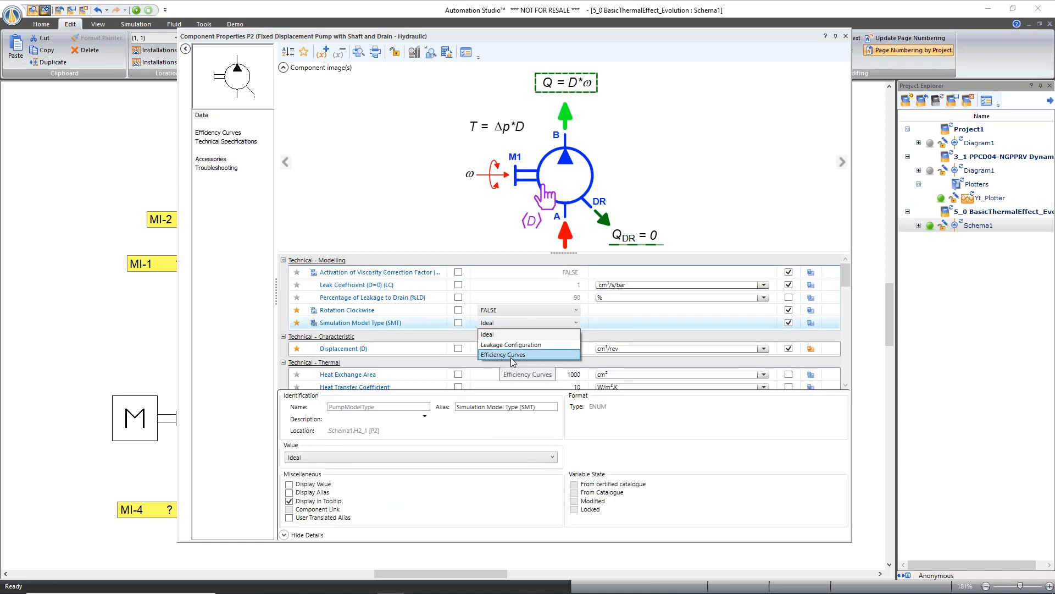
pyautogui.click(846, 37)
pyautogui.click(846, 38)
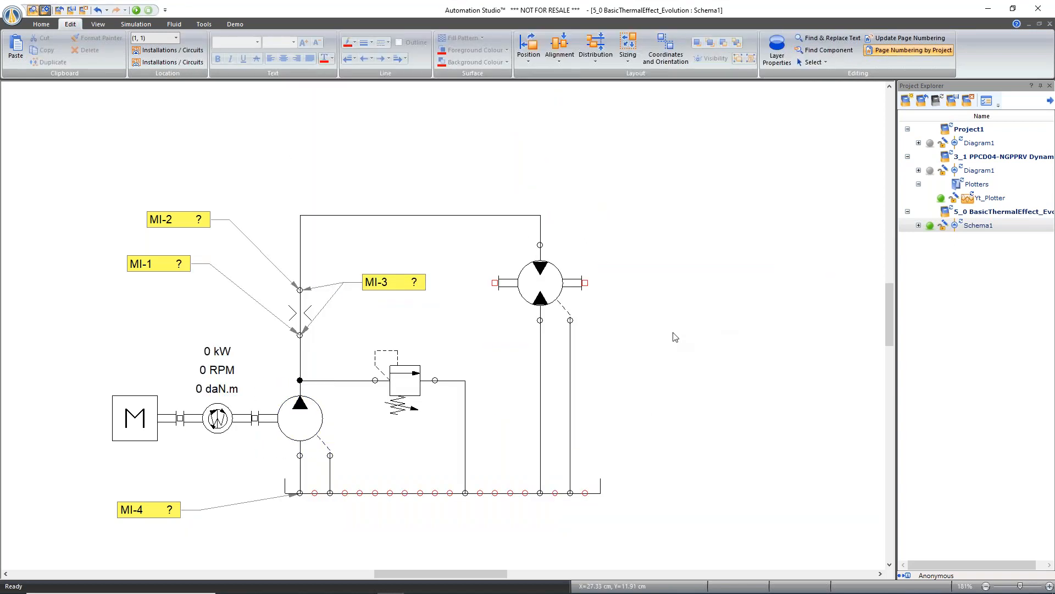
pyautogui.moveTo(541, 288)
pyautogui.click(11, 16)
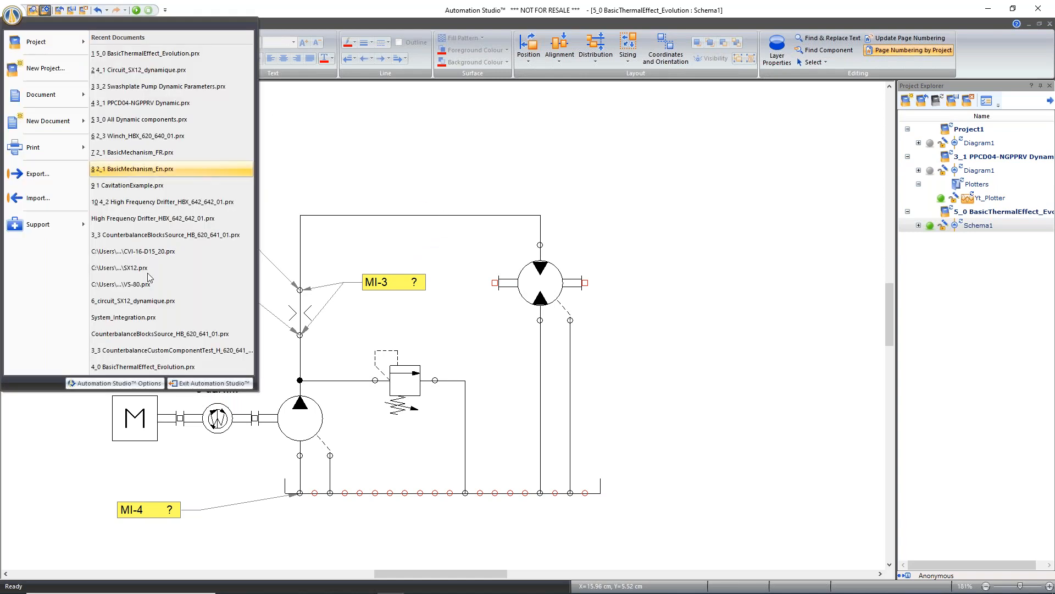
pyautogui.click(142, 386)
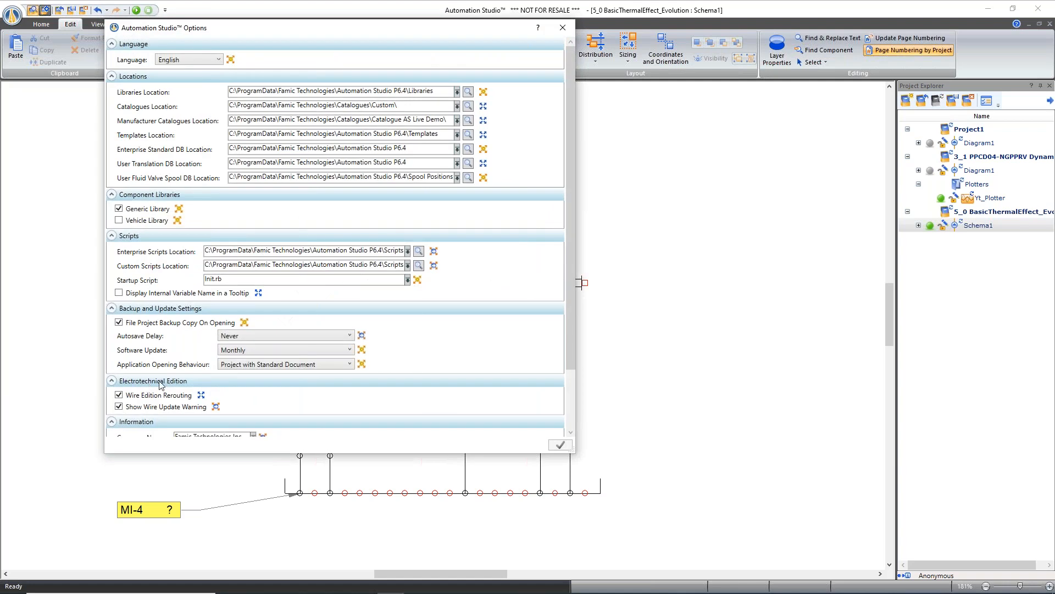
pyautogui.click(563, 28)
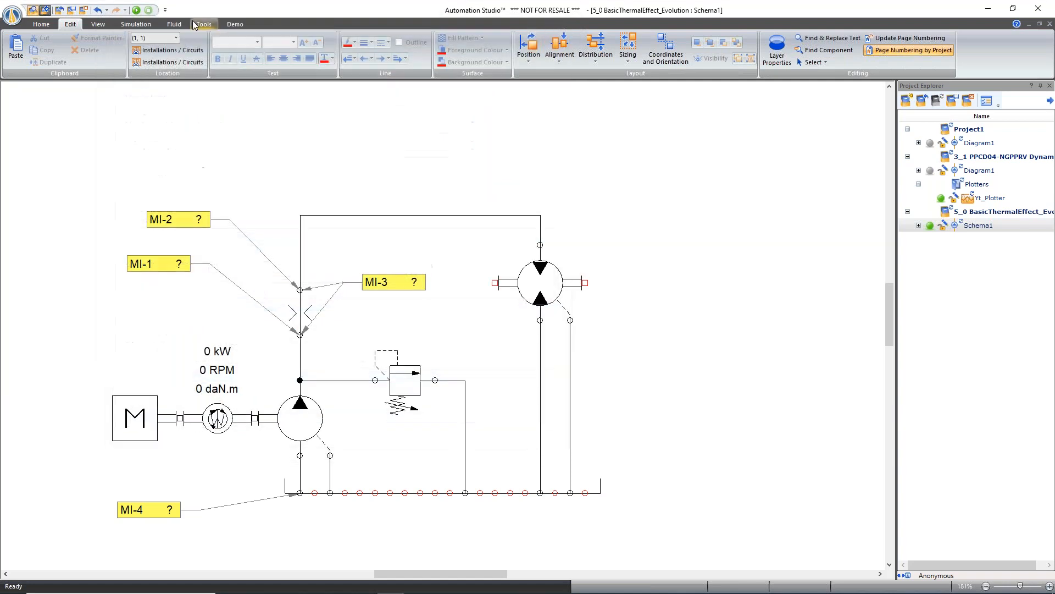
# - Enable Thermal Evolution in the project's fluid simulation options and briefly simulate the circuit to check the temperature measurements
pyautogui.click(174, 24)
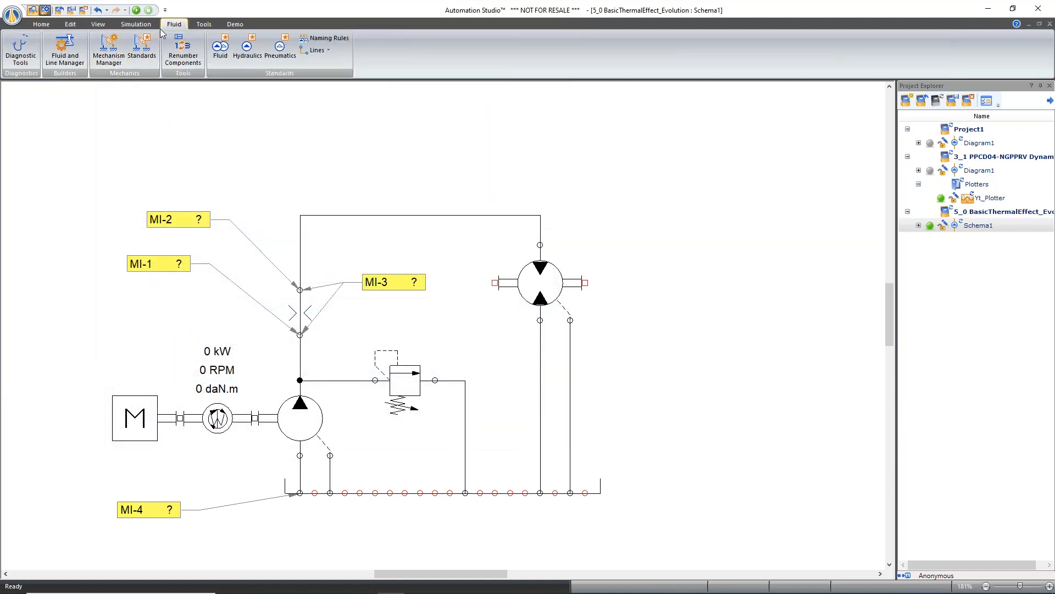
pyautogui.click(135, 24)
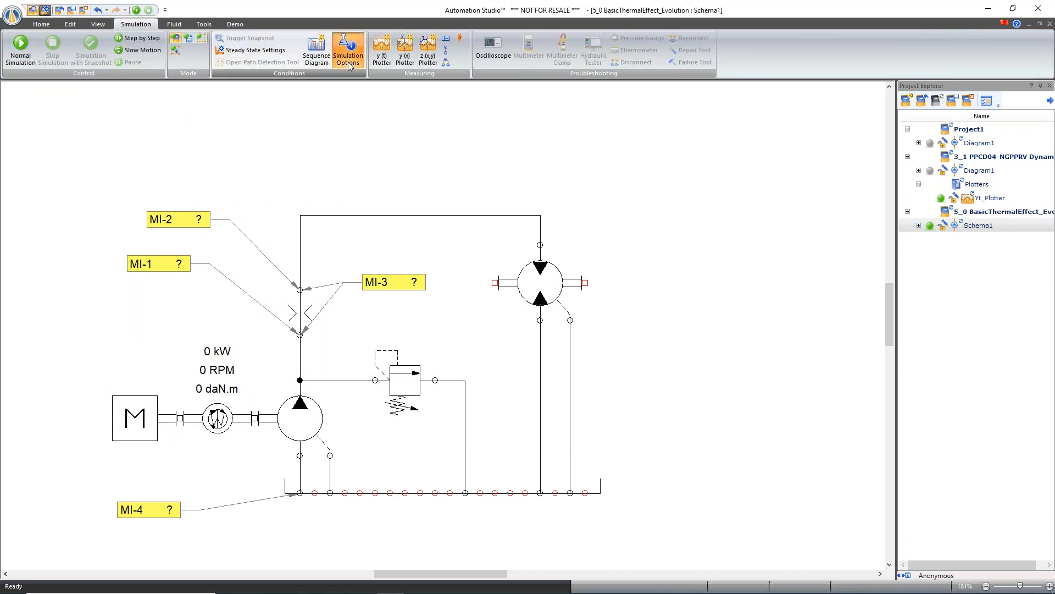
pyautogui.click(348, 52)
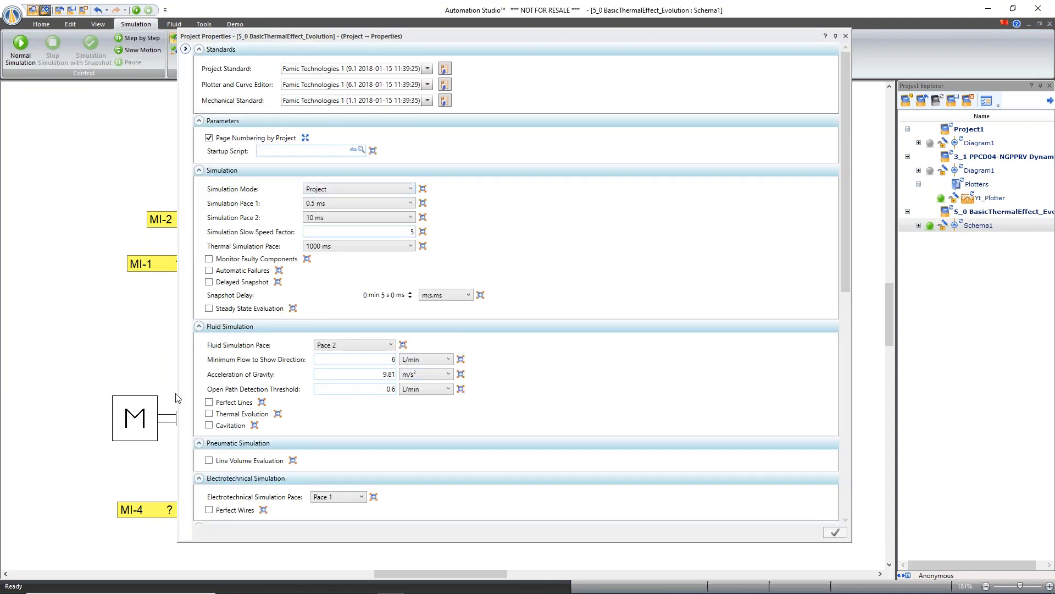
pyautogui.click(209, 414)
pyautogui.click(836, 532)
pyautogui.click(846, 36)
pyautogui.click(20, 47)
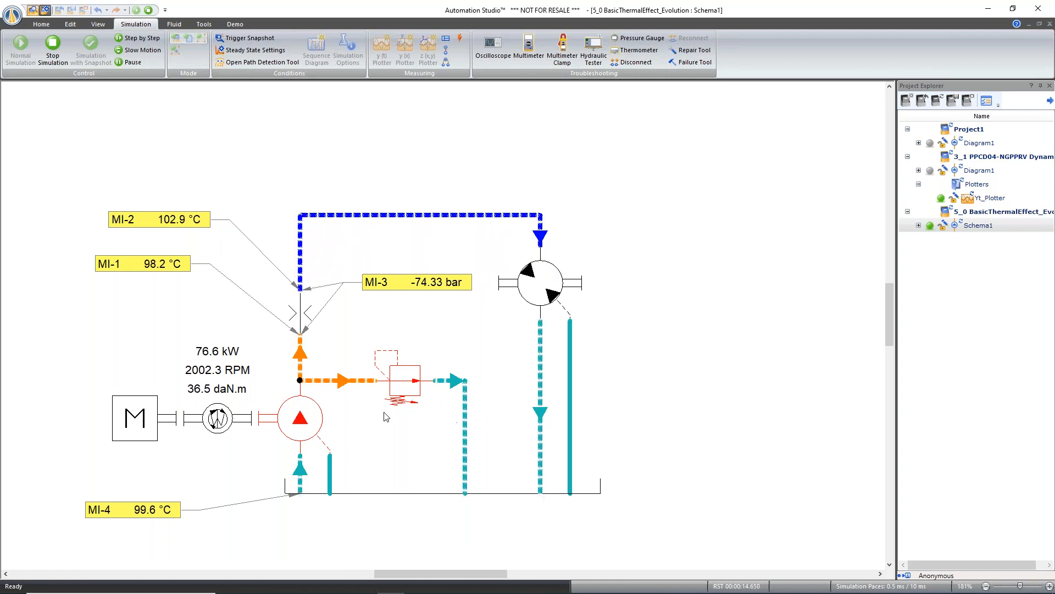
pyautogui.click(53, 45)
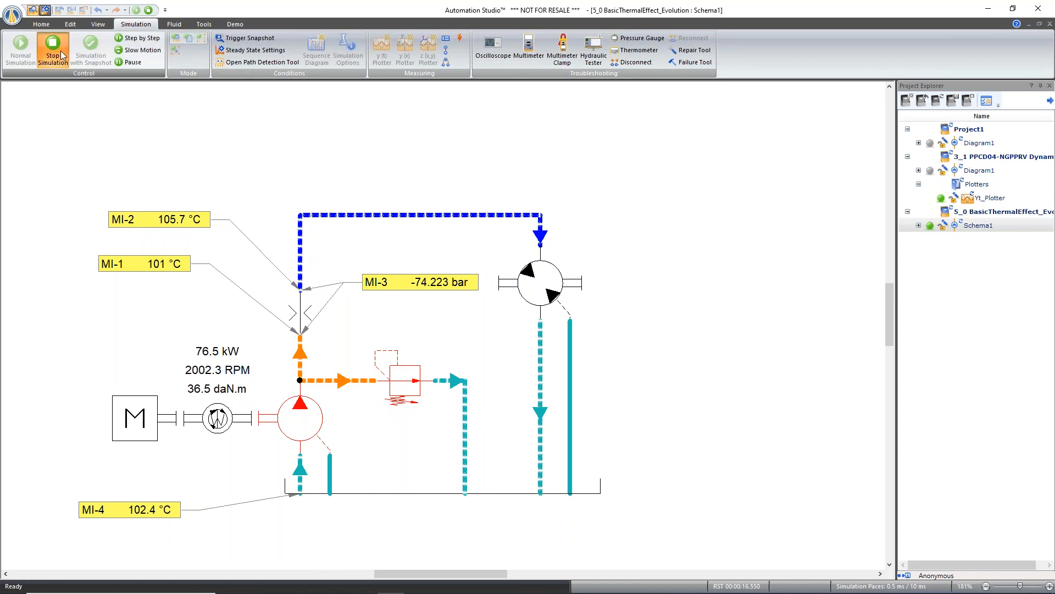
# - Examine the hydrostatic reservoir's properties and the unit choices for its initial volume, leaving them unchanged
pyautogui.click(600, 493)
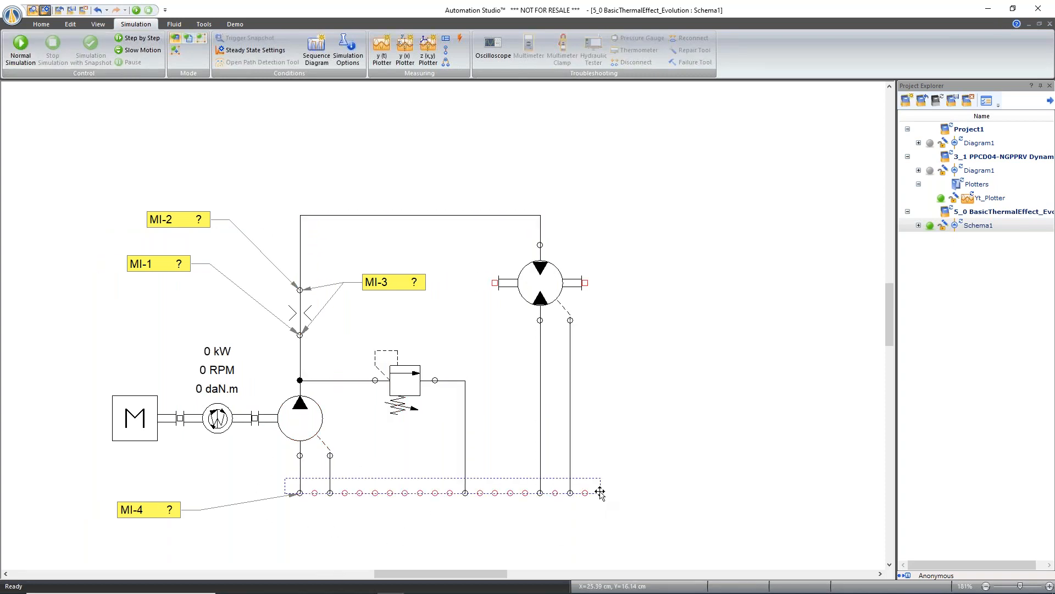
pyautogui.doubleClick(601, 493)
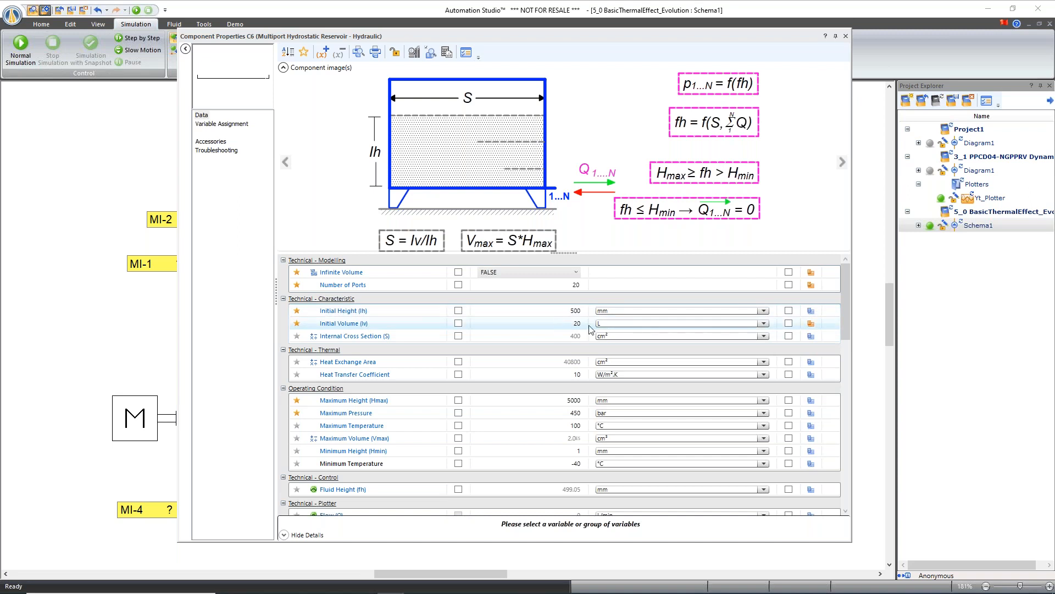
pyautogui.click(607, 326)
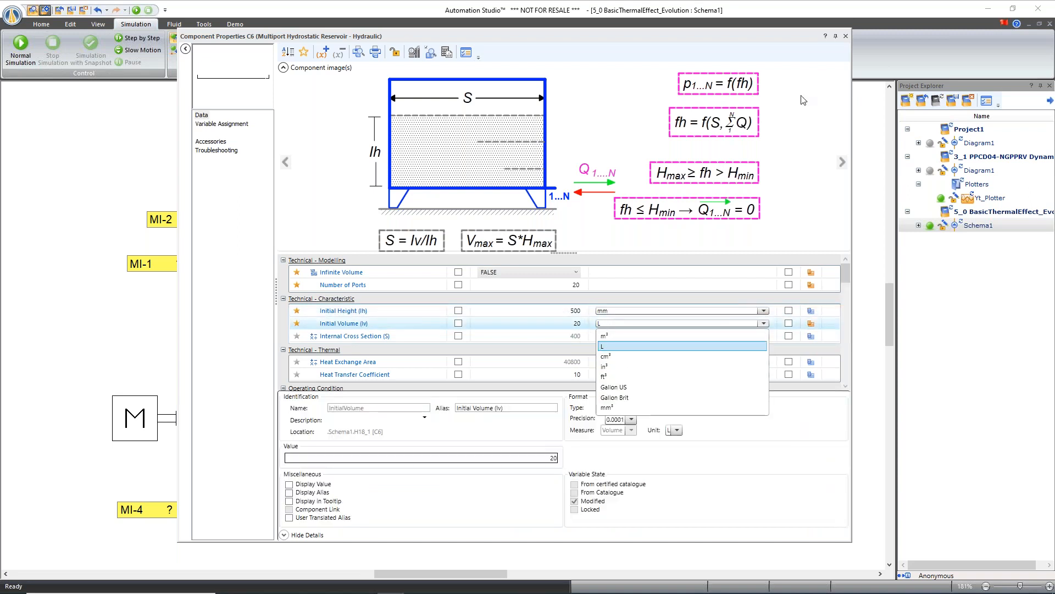
pyautogui.click(846, 37)
pyautogui.click(846, 37)
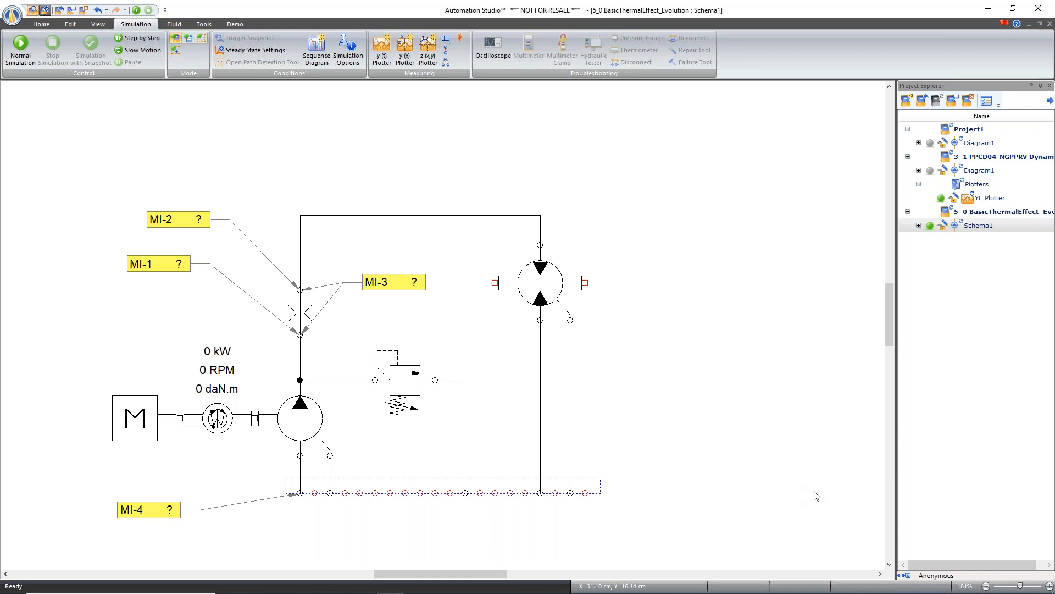
# - Run the normal simulation again to watch the temperatures at the orifice and reservoir, and stop it
pyautogui.click(721, 484)
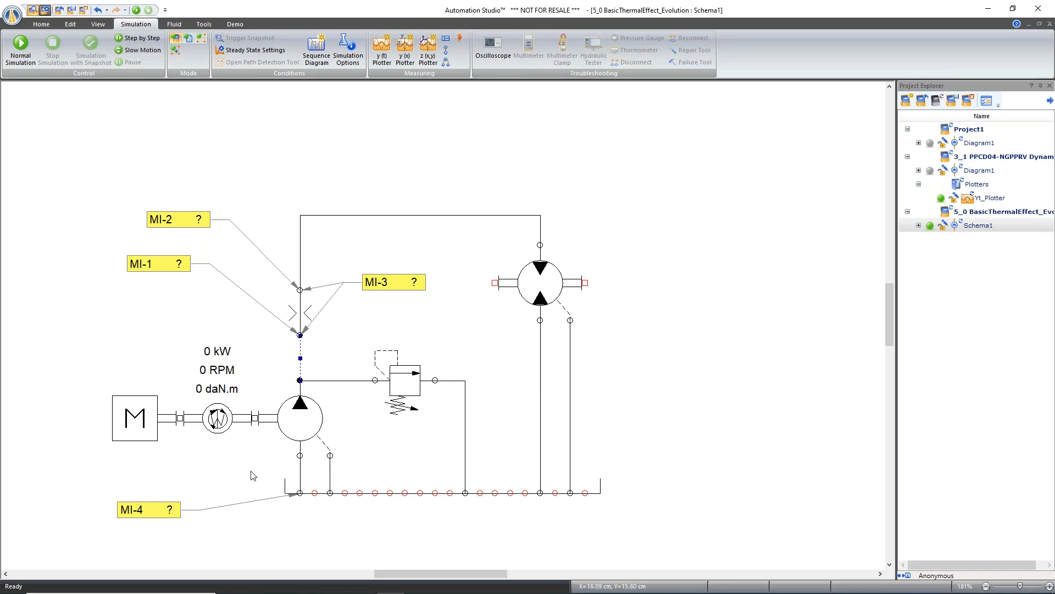
pyautogui.click(21, 41)
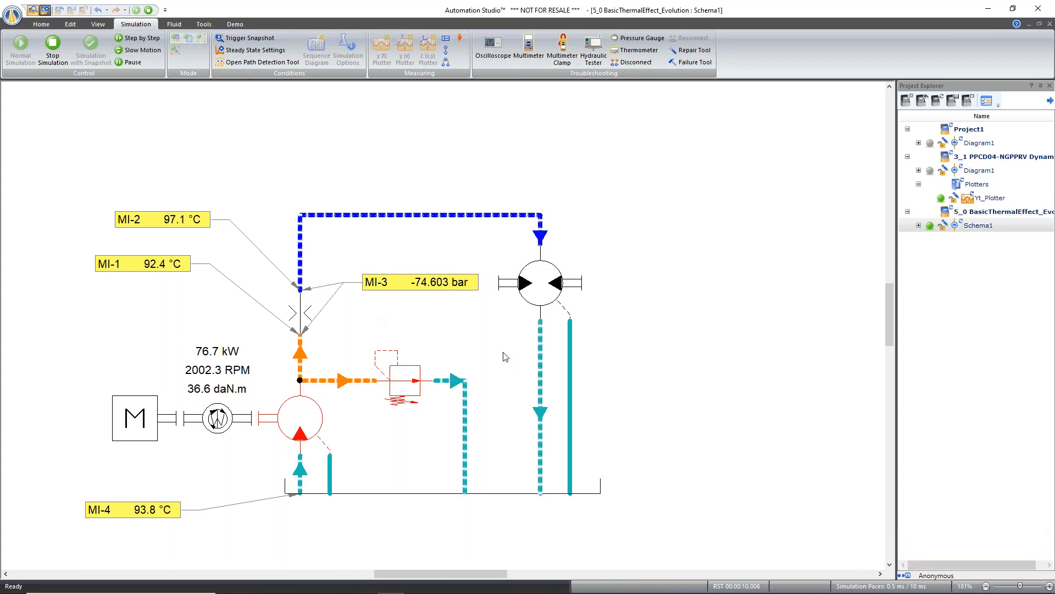
pyautogui.click(53, 47)
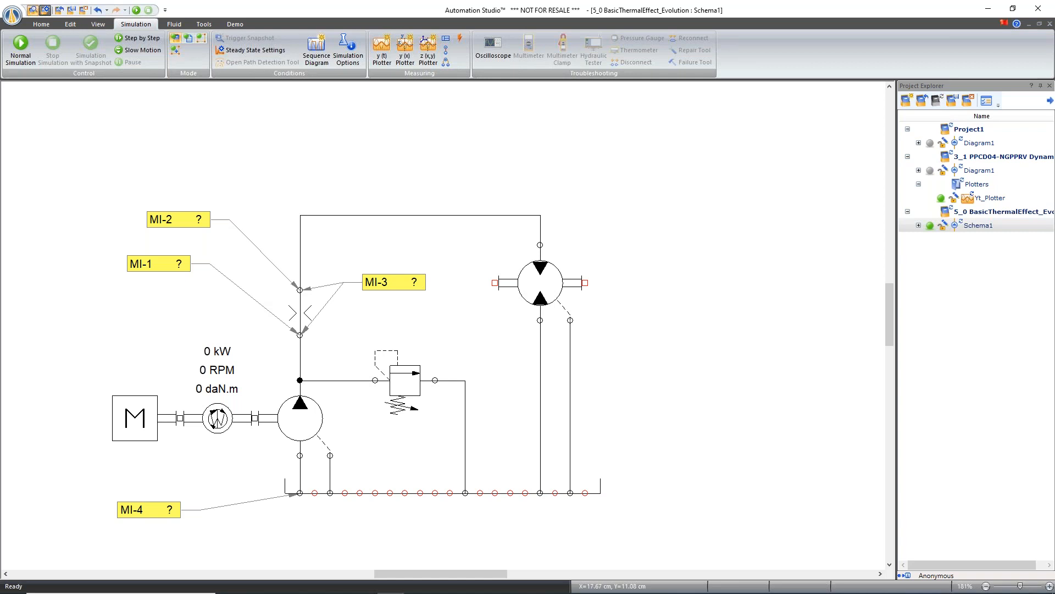
pyautogui.click(412, 385)
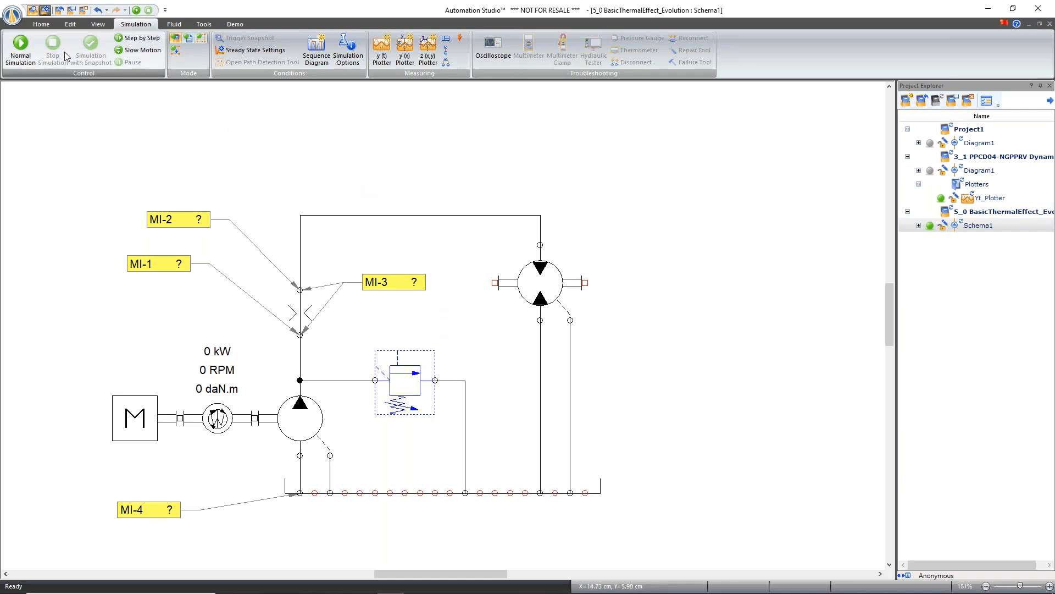
pyautogui.click(300, 476)
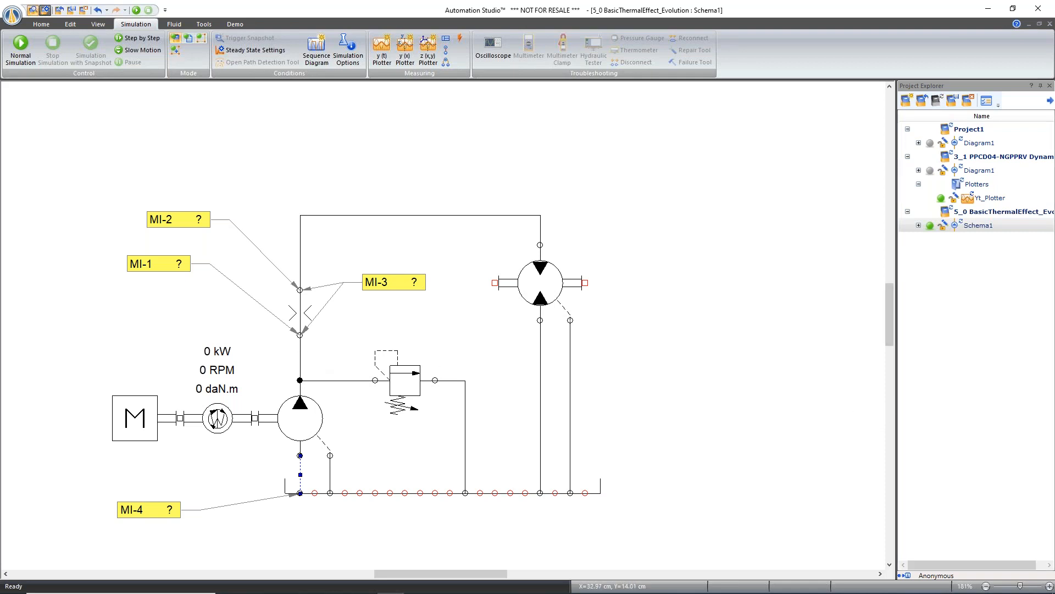
# - Open the 5_2 Thermal analysis - Hydrosatic Transmission project to show its heat management diagram
pyautogui.moveTo(1037, 377); pyautogui.dragTo(707, 330)
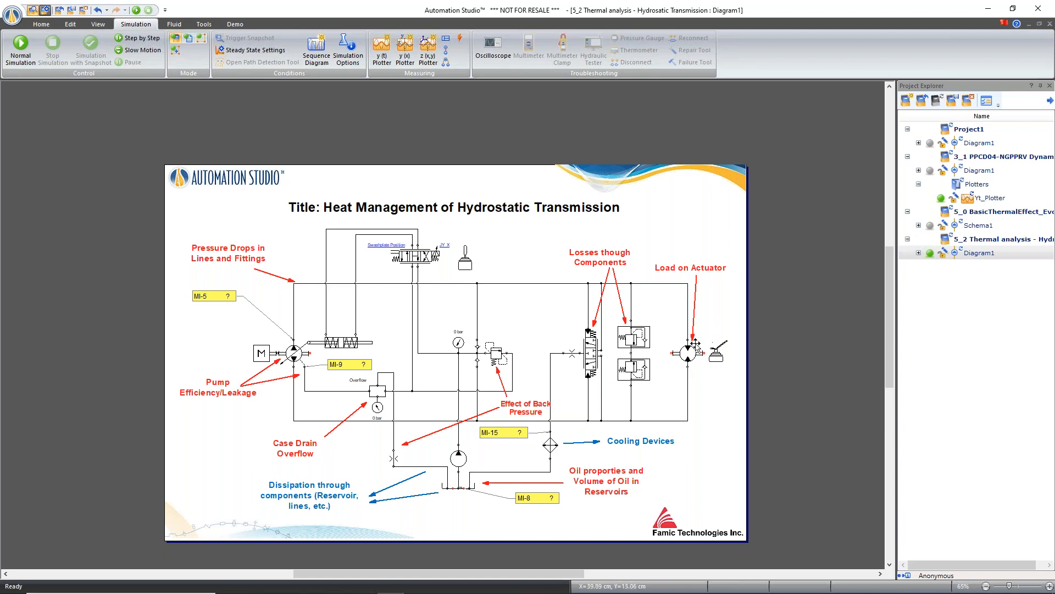
pyautogui.click(668, 452)
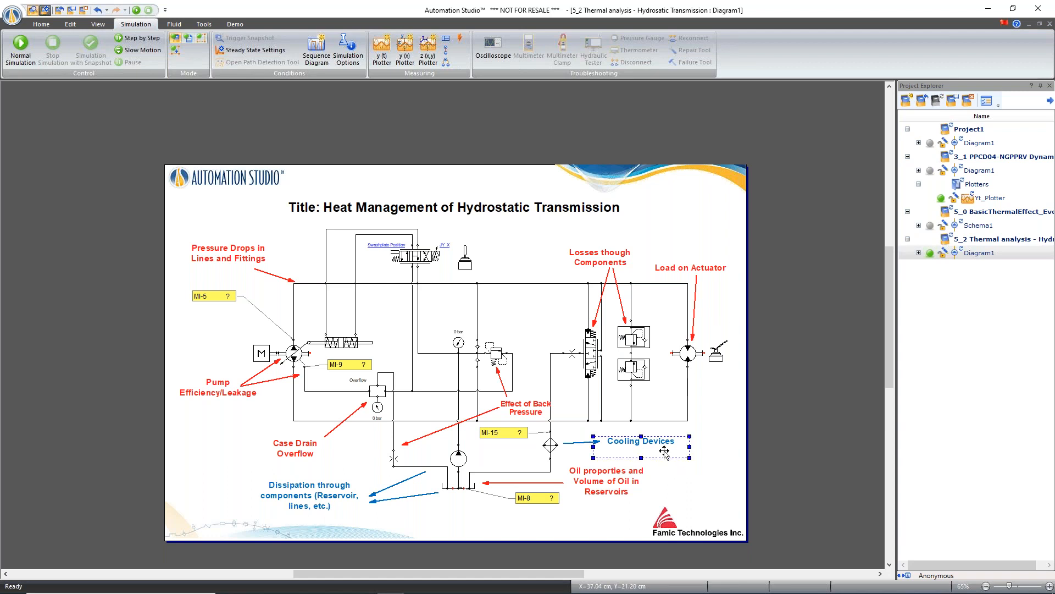
pyautogui.rightClick(688, 235)
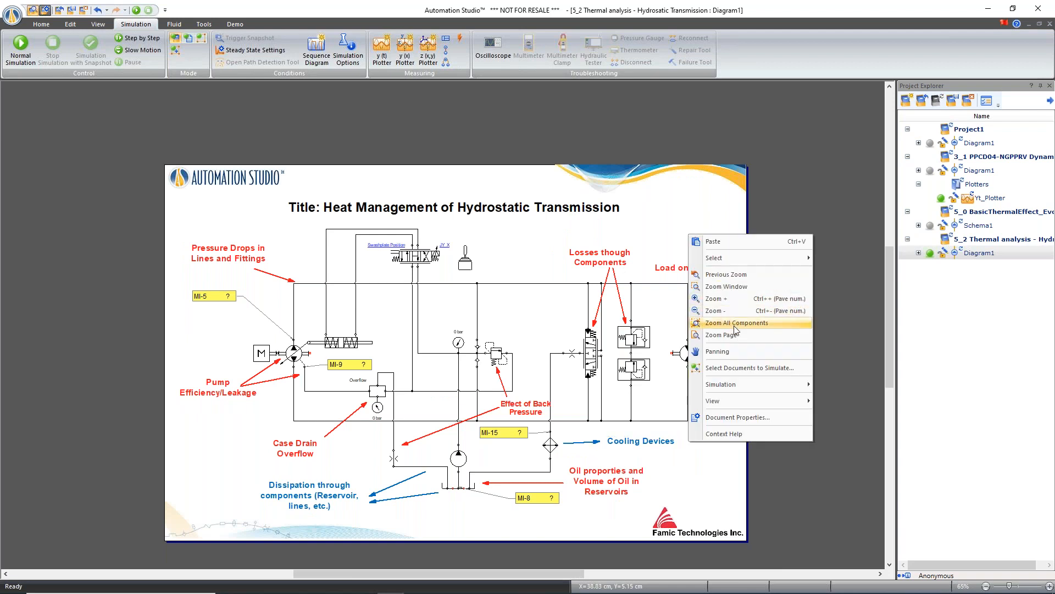
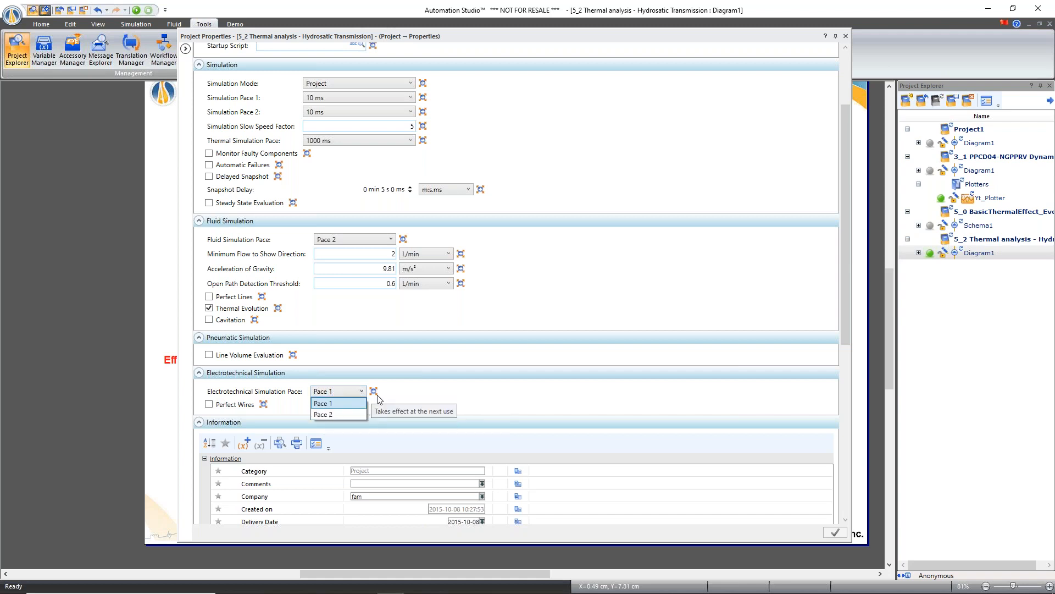
# - Try an electrotechnical simulation pace of Pace 1 with Simulation Pace 1 set to 0.1 ms in the project properties
pyautogui.click(341, 404)
pyautogui.click(325, 101)
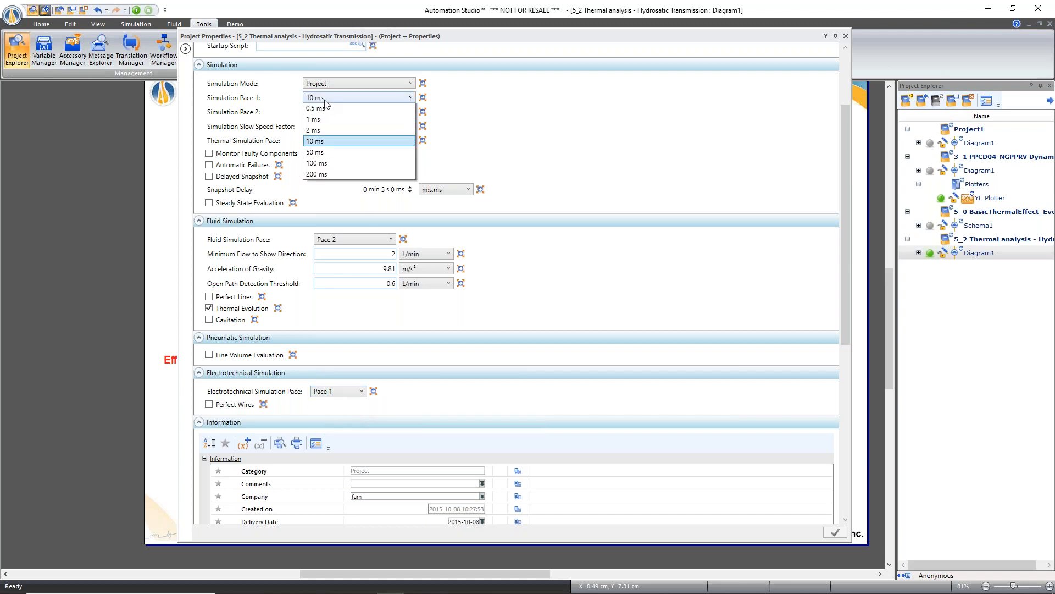
pyautogui.click(323, 109)
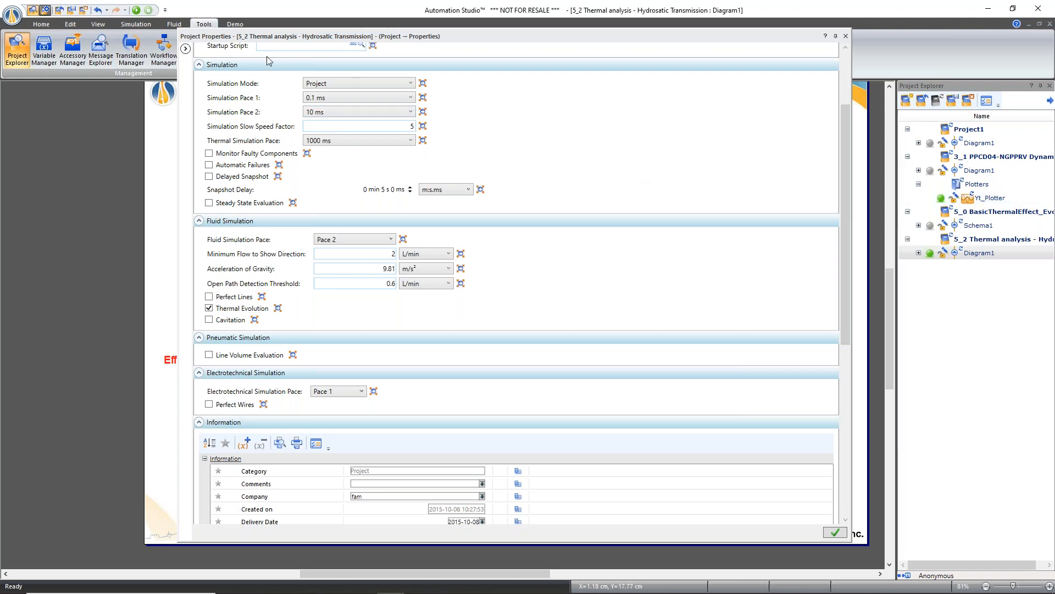
# - Move the project properties window aside and show the Library Explorer with the generic component libraries
pyautogui.moveTo(289, 38); pyautogui.dragTo(280, 130)
pyautogui.click(41, 24)
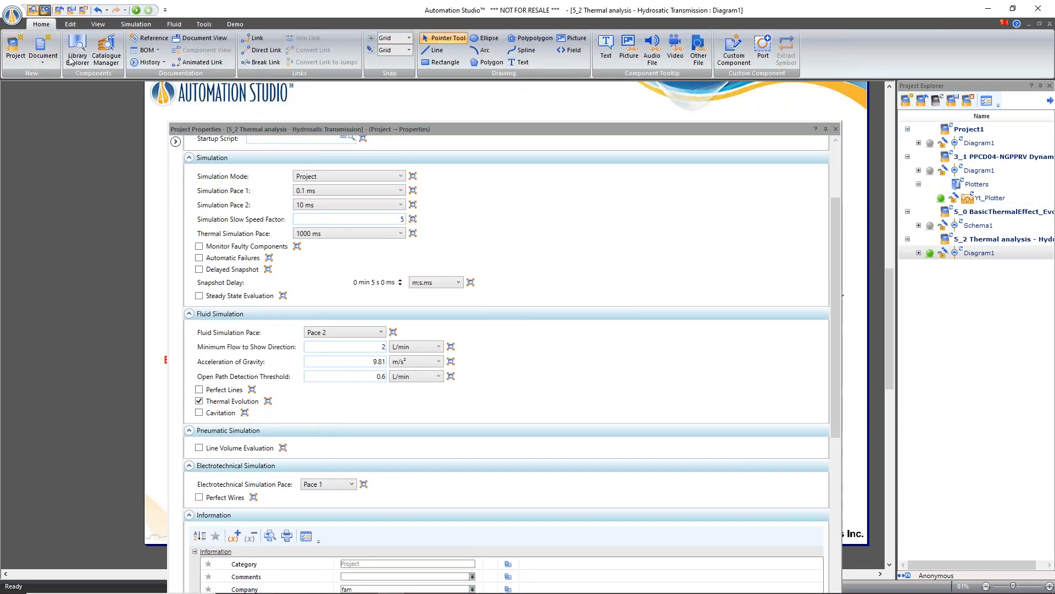
pyautogui.click(78, 51)
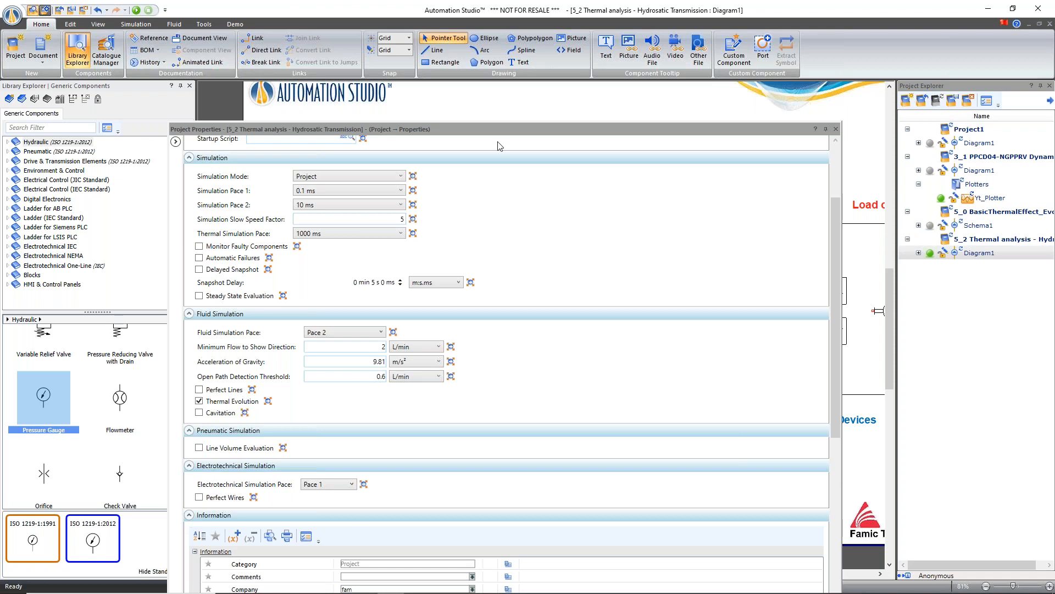
# - Close the project properties without saving the simulation pace change
pyautogui.click(836, 130)
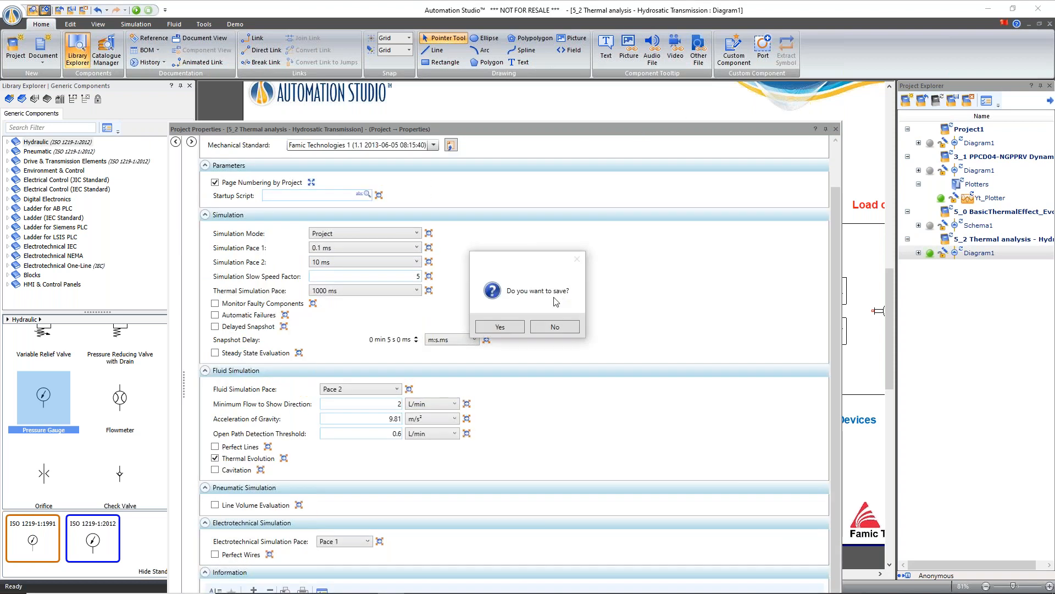
pyautogui.click(554, 328)
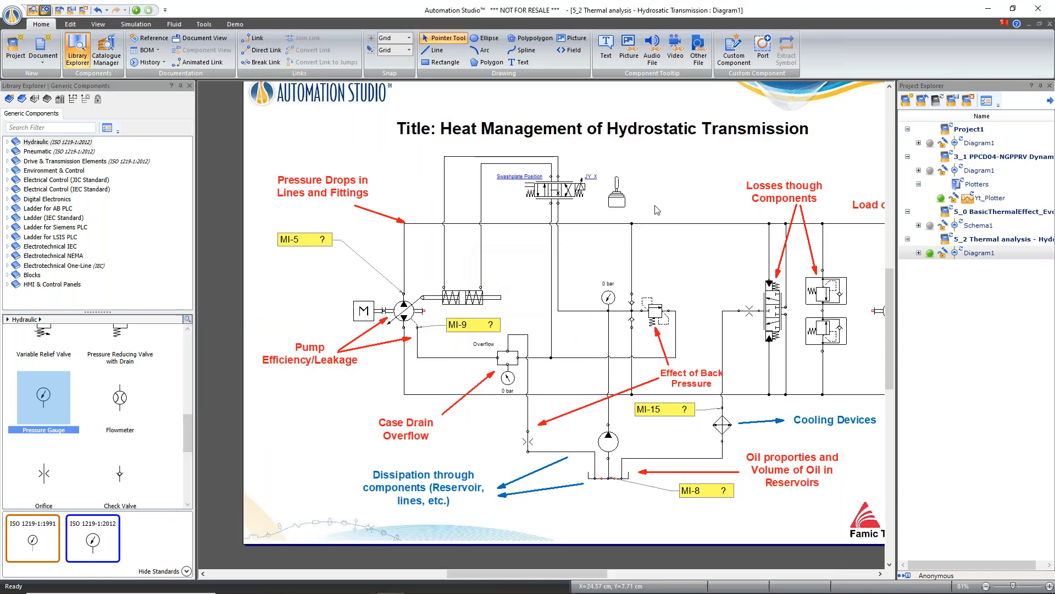
pyautogui.moveTo(559, 577); pyautogui.dragTo(570, 576)
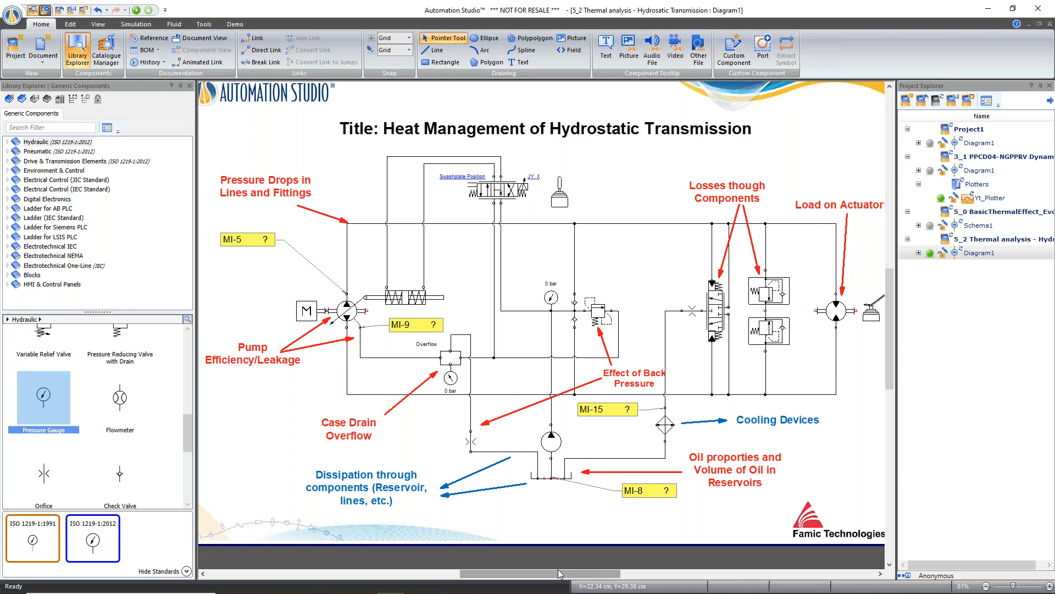
# - Examine the hydraulic installation's initial temperatures, fluid type and other simulation settings in the Functional Group Manager, and close it unchanged
pyautogui.click(135, 24)
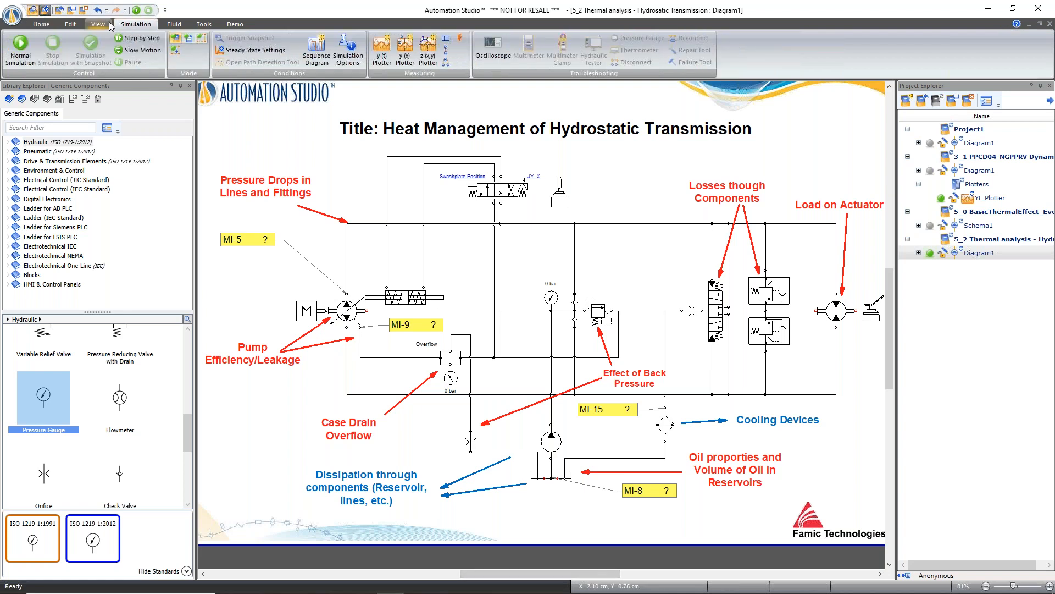
pyautogui.click(70, 25)
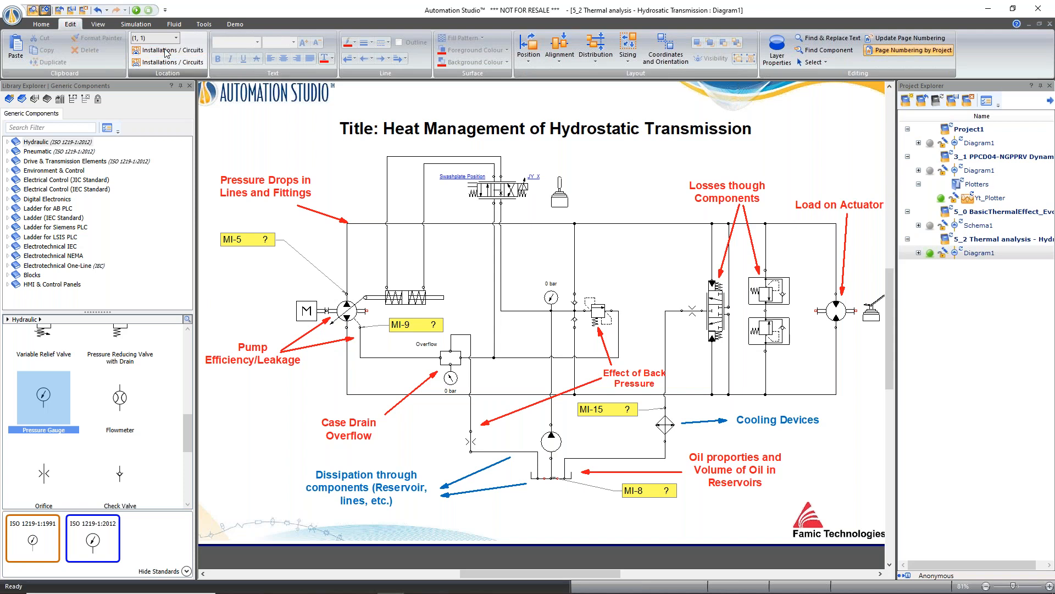
pyautogui.click(166, 52)
pyautogui.moveTo(611, 77); pyautogui.dragTo(493, 83)
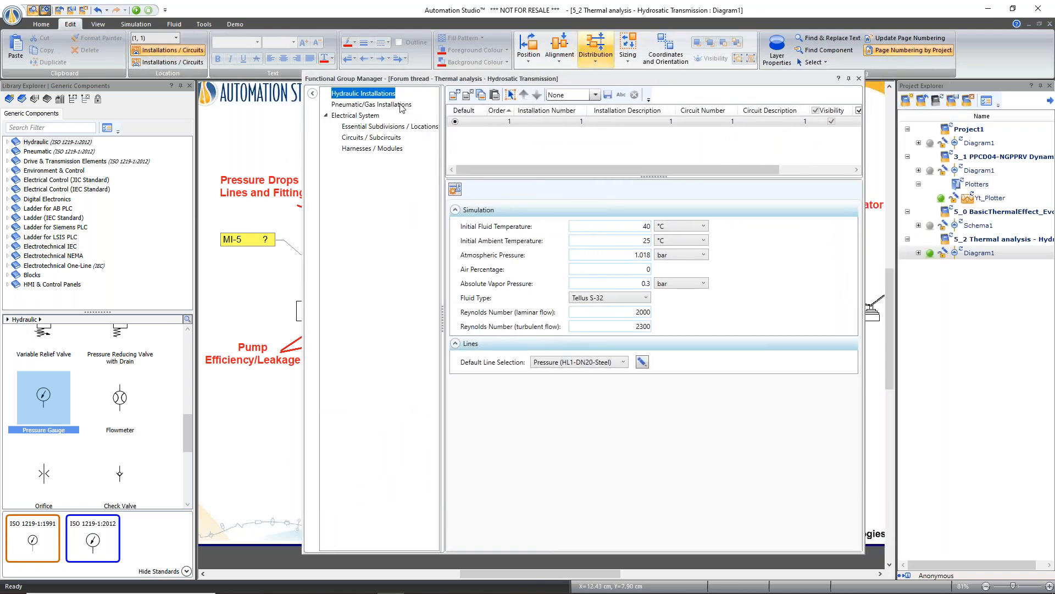
pyautogui.moveTo(428, 82); pyautogui.dragTo(888, 127)
pyautogui.click(353, 313)
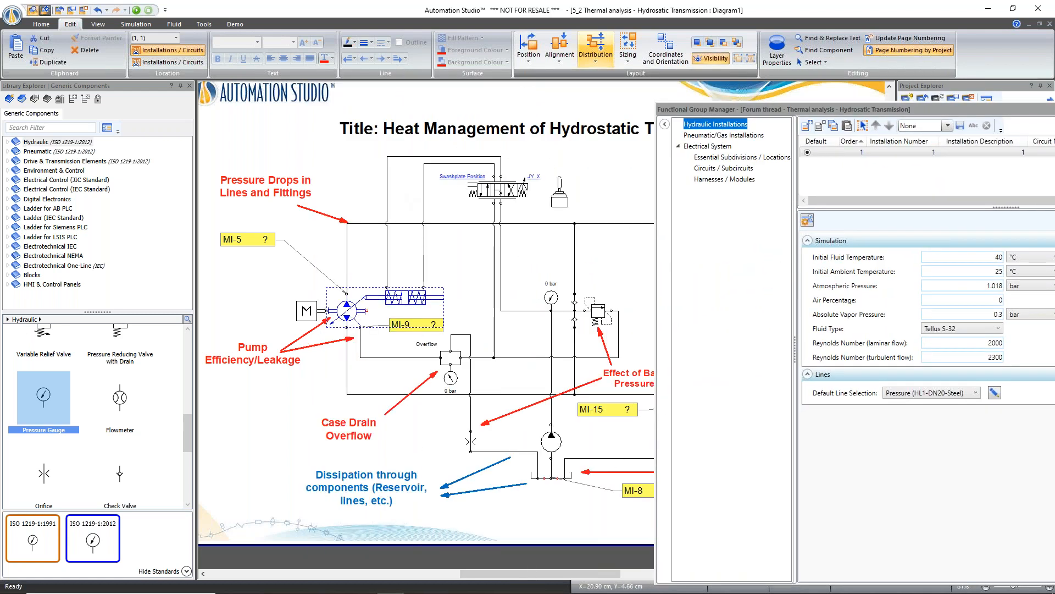
pyautogui.doubleClick(721, 109)
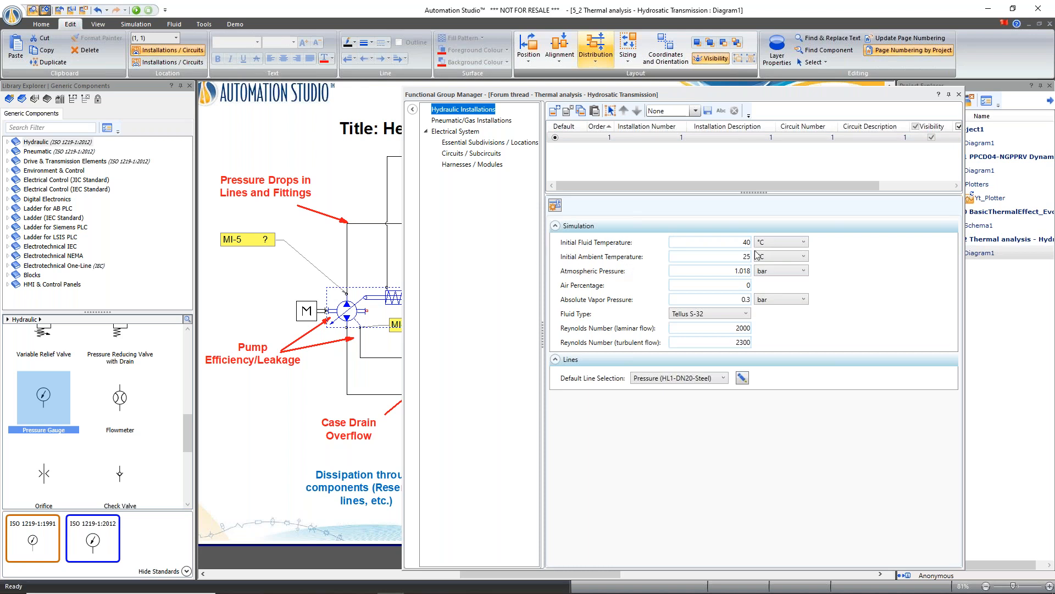
pyautogui.click(719, 258)
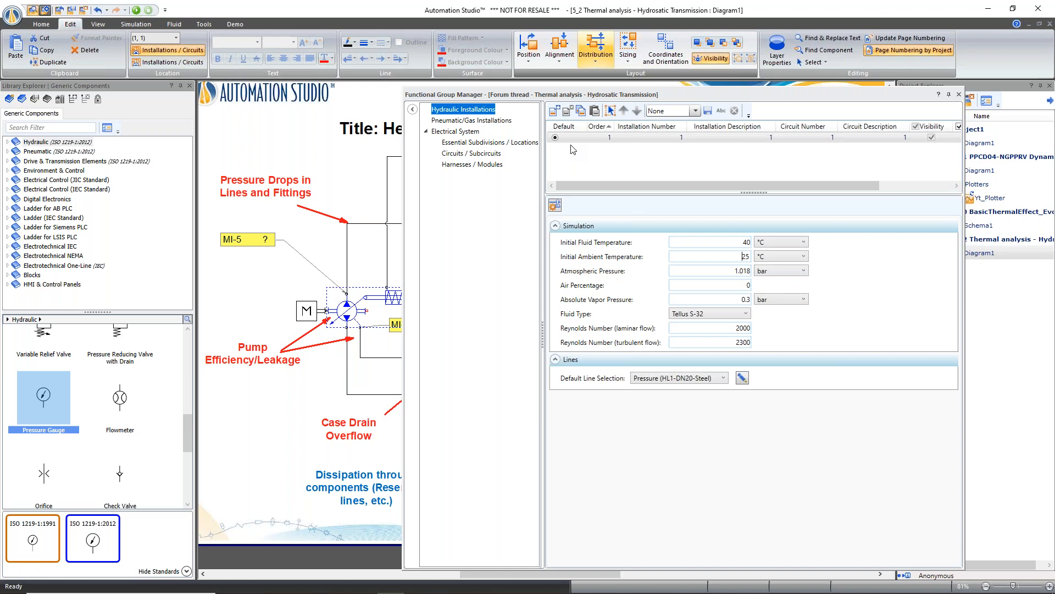
pyautogui.moveTo(902, 94); pyautogui.dragTo(799, 79)
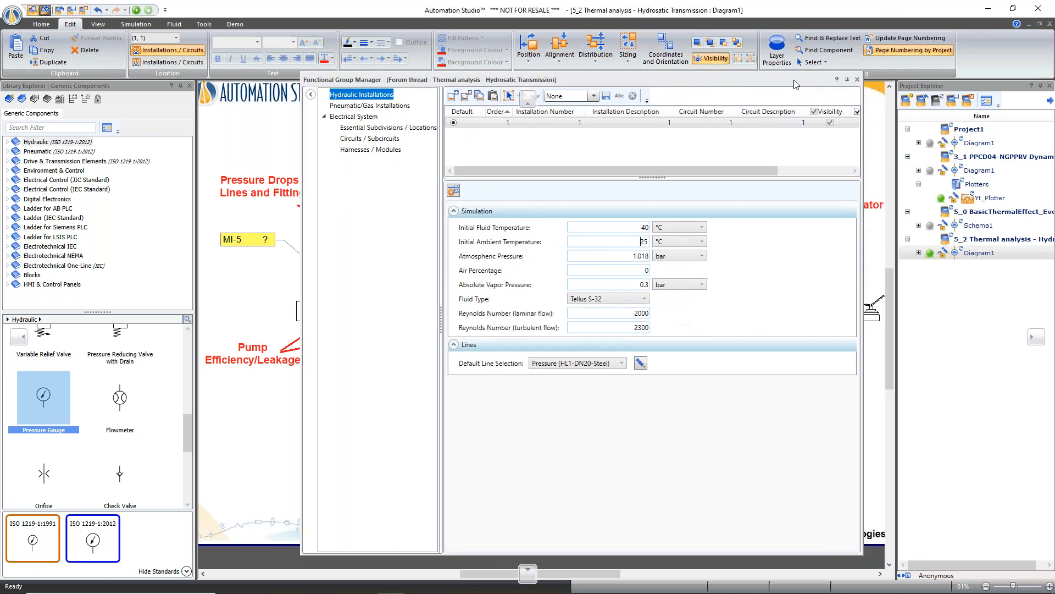
pyautogui.click(857, 79)
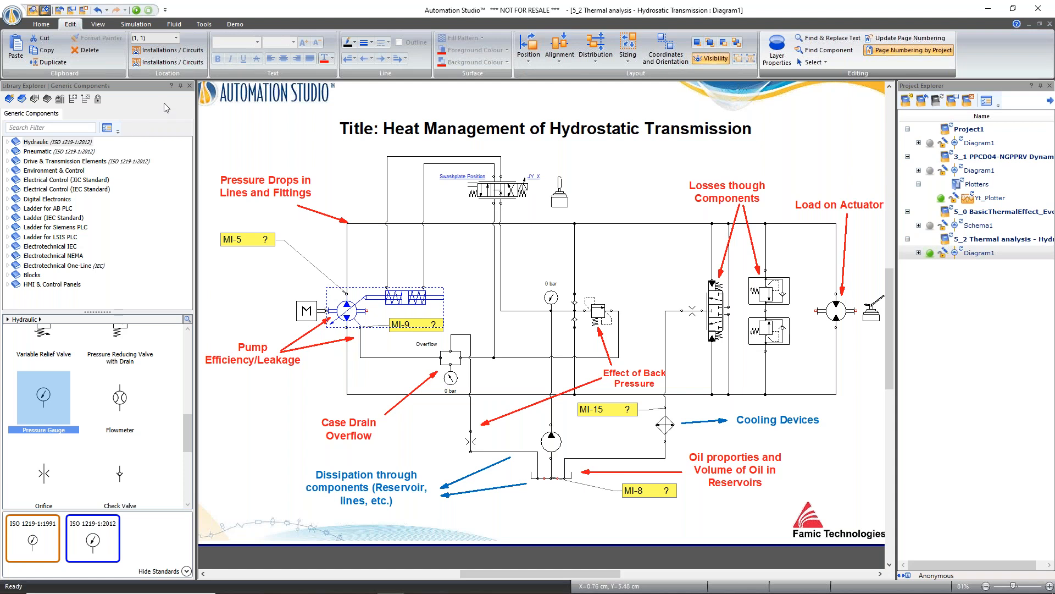
# - Hide the Library Explorer and inspect the Super Hydraulic-46 oil in the Fluid and Line Manager's hydraulic fluid list
pyautogui.click(190, 87)
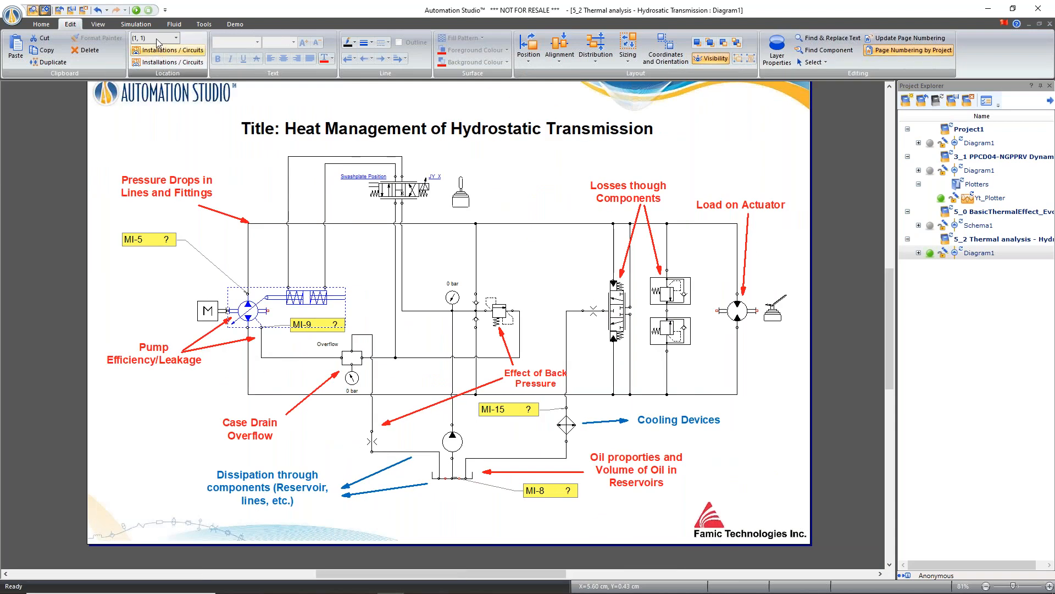
pyautogui.click(175, 24)
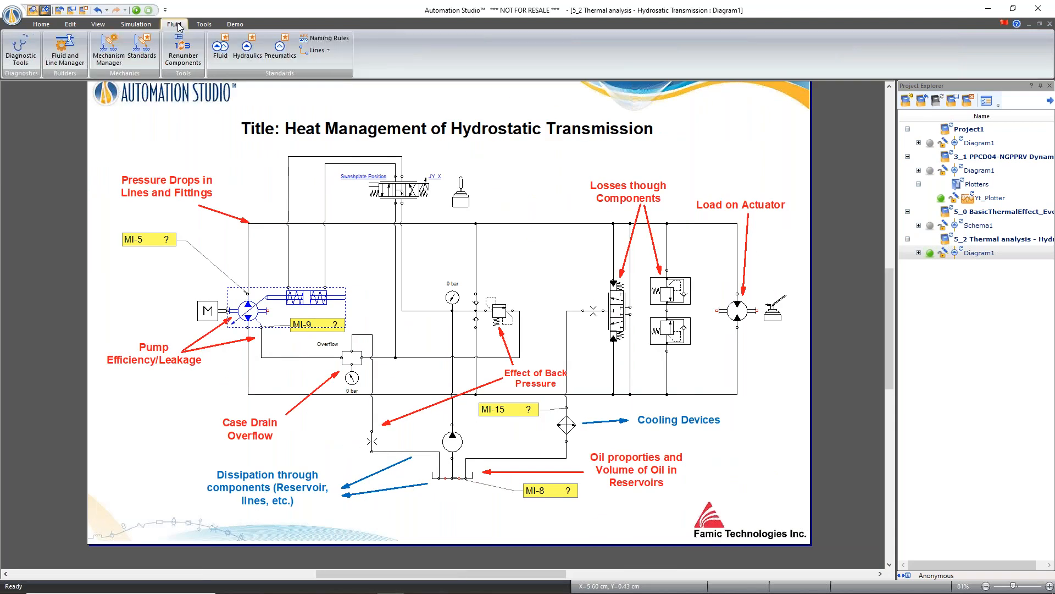
pyautogui.click(65, 52)
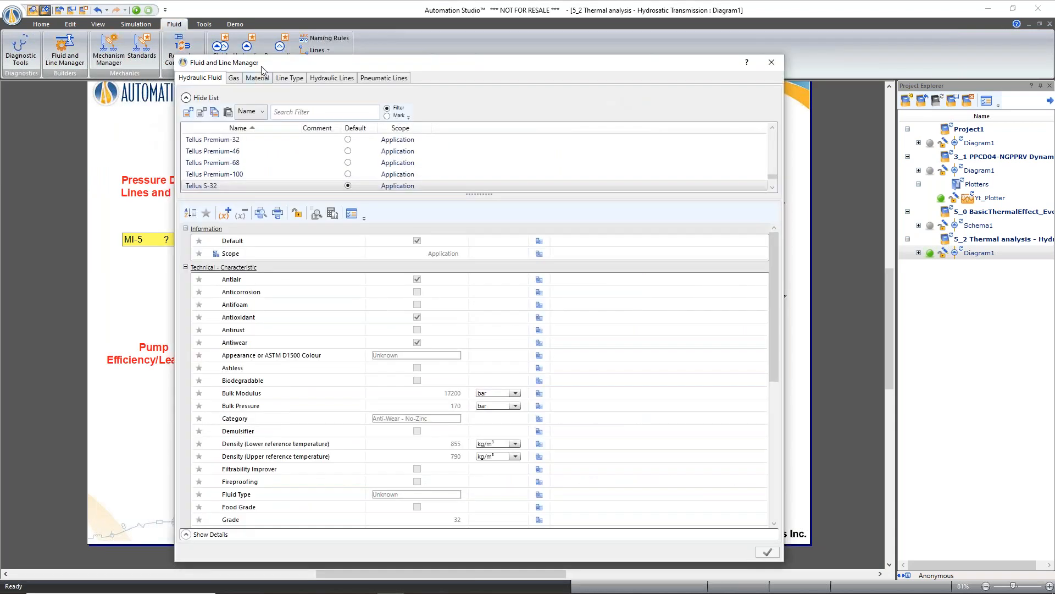
pyautogui.moveTo(258, 73); pyautogui.dragTo(366, 73)
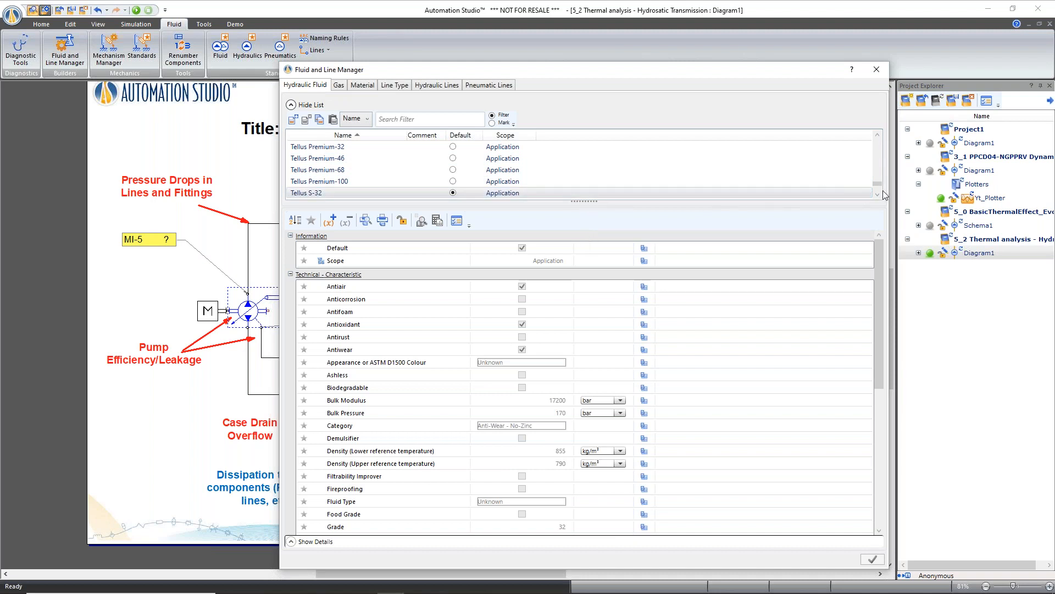
pyautogui.moveTo(878, 184)
pyautogui.mouseDown()
pyautogui.moveTo(884, 128)
pyautogui.moveTo(891, 187)
pyautogui.mouseUp()
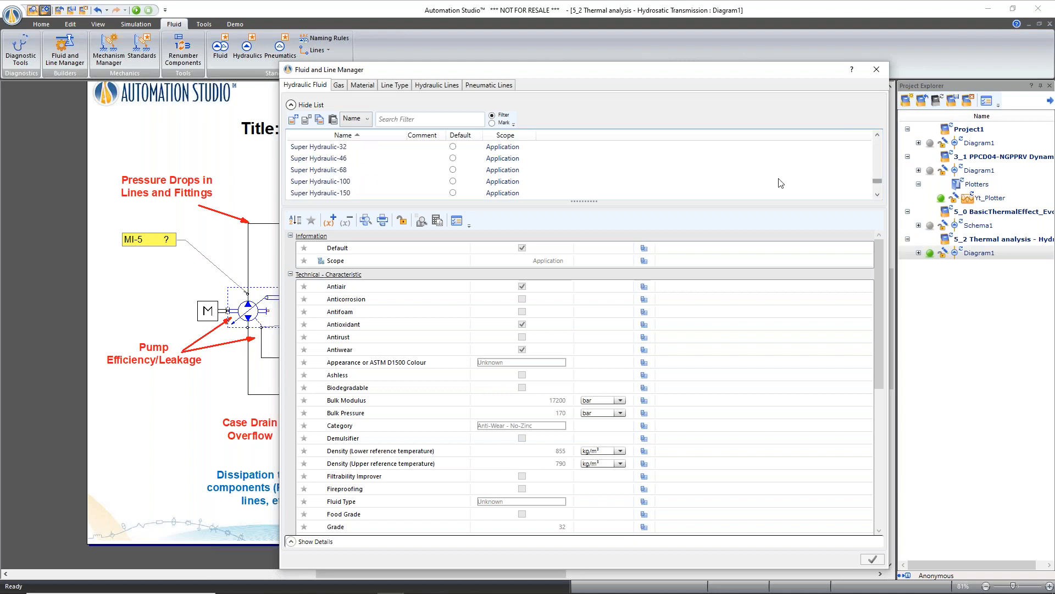
pyautogui.click(327, 159)
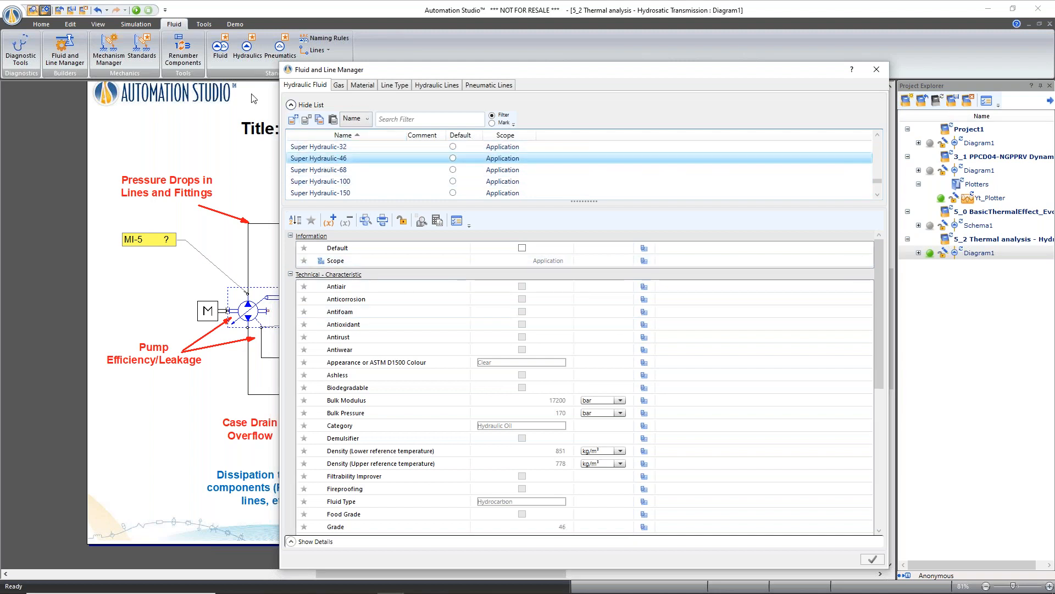
# - Add a new project-level hydraulic fluid to the fluid list and select it
pyautogui.click(295, 121)
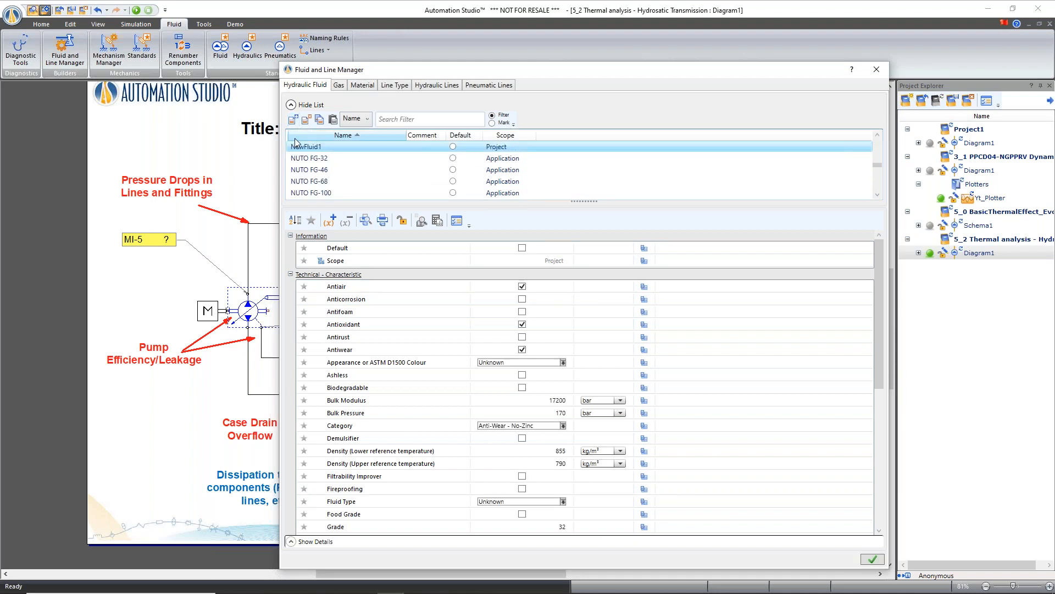
pyautogui.click(301, 148)
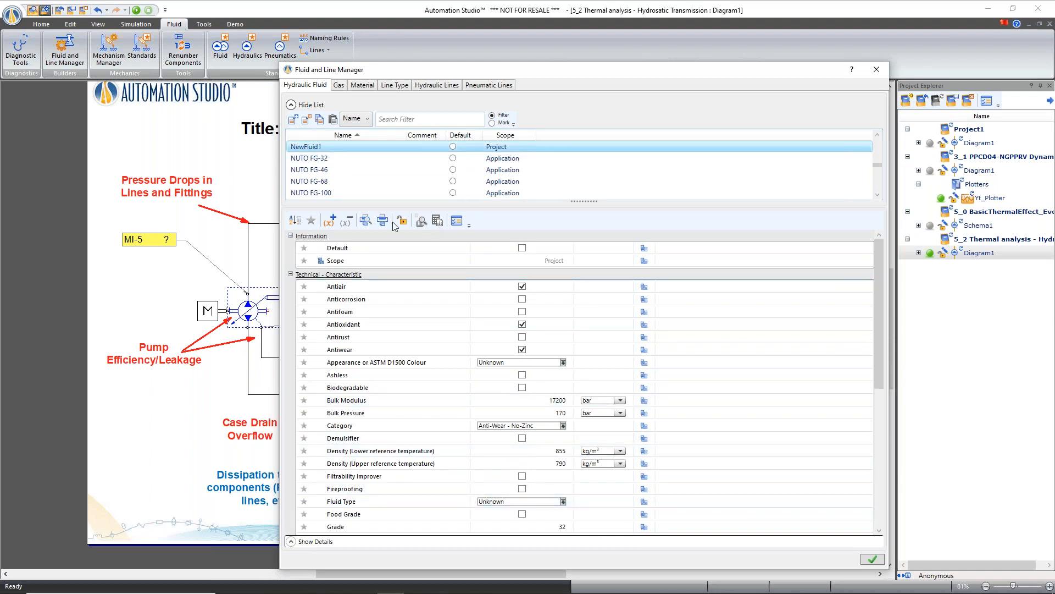
# - Examine the new fluid's technical characteristics and operating conditions, including its kinematic viscosities at the lower and upper reference temperatures
pyautogui.scroll(-5, 559, 349)
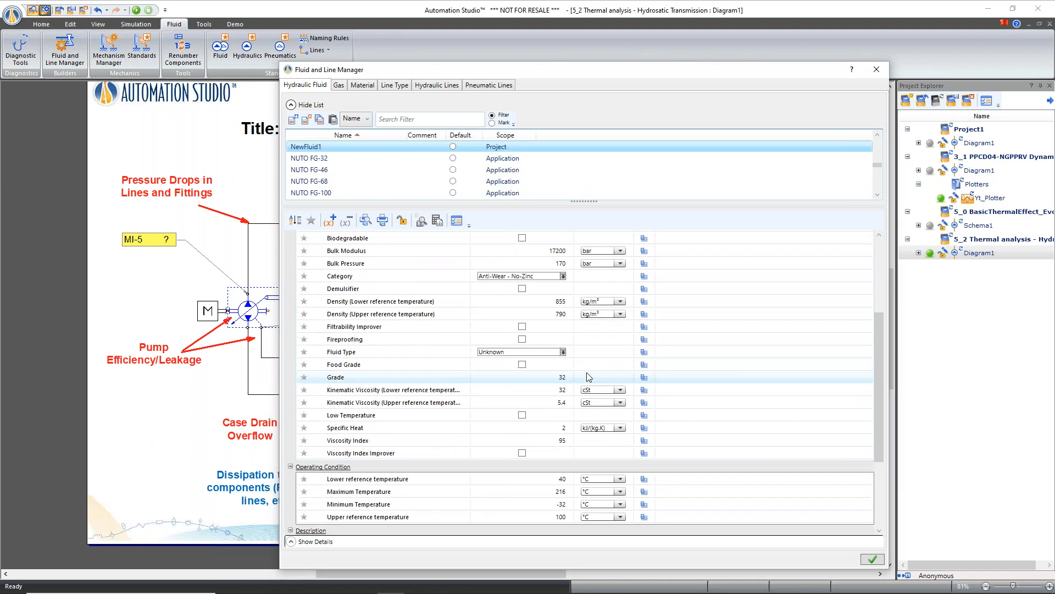
pyautogui.click(558, 337)
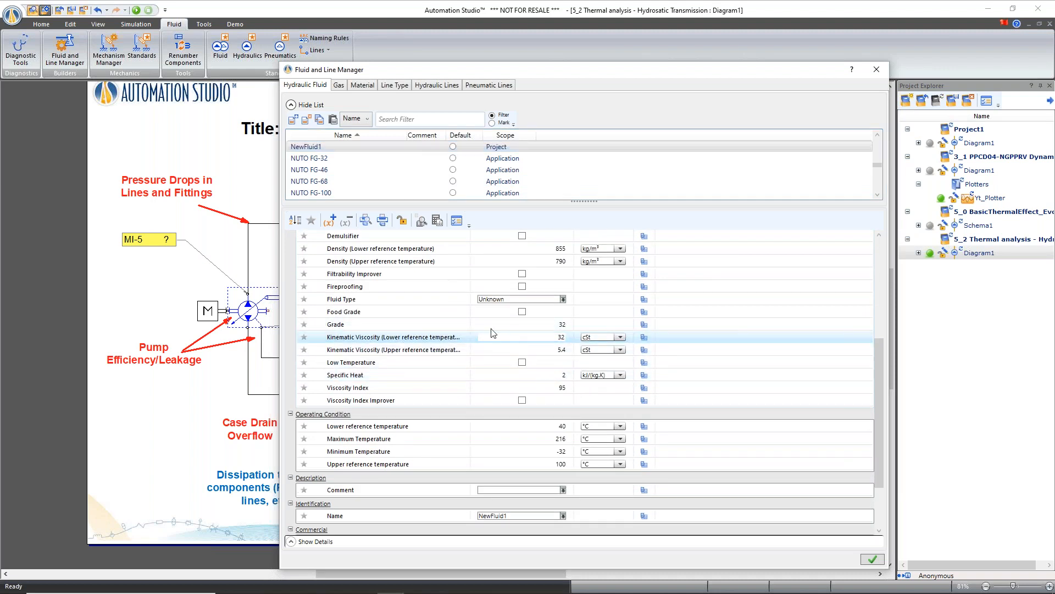
pyautogui.click(398, 351)
pyautogui.click(396, 338)
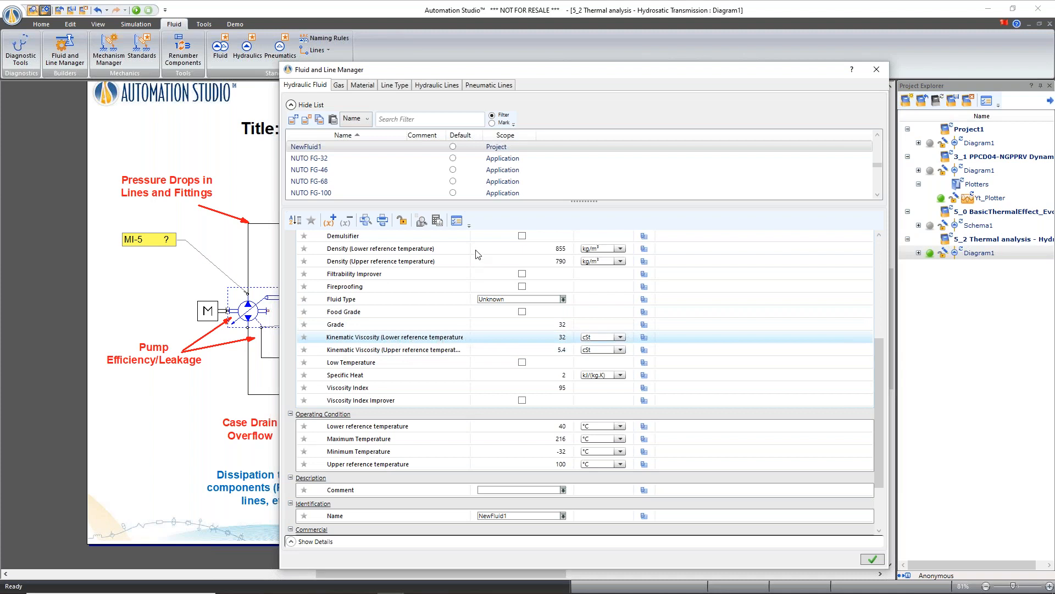
pyautogui.click(448, 353)
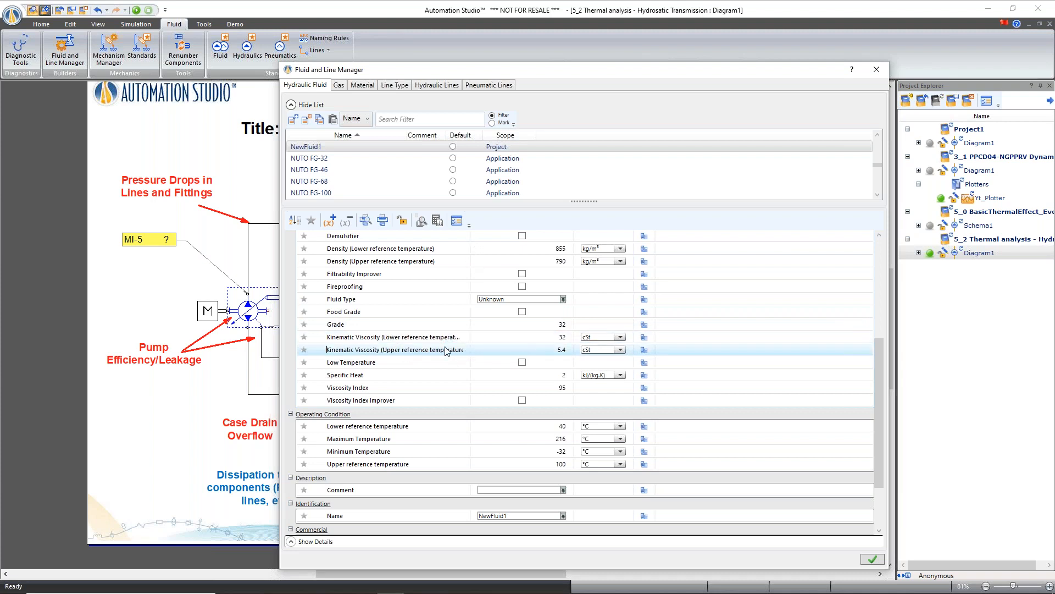
pyautogui.scroll(5, 586, 477)
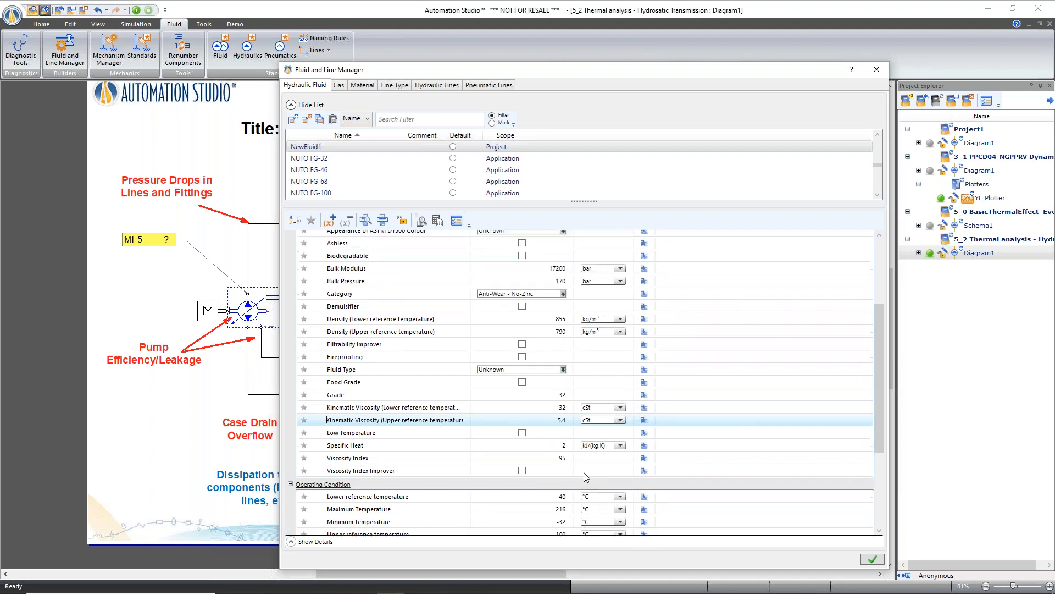
pyautogui.scroll(1, 586, 477)
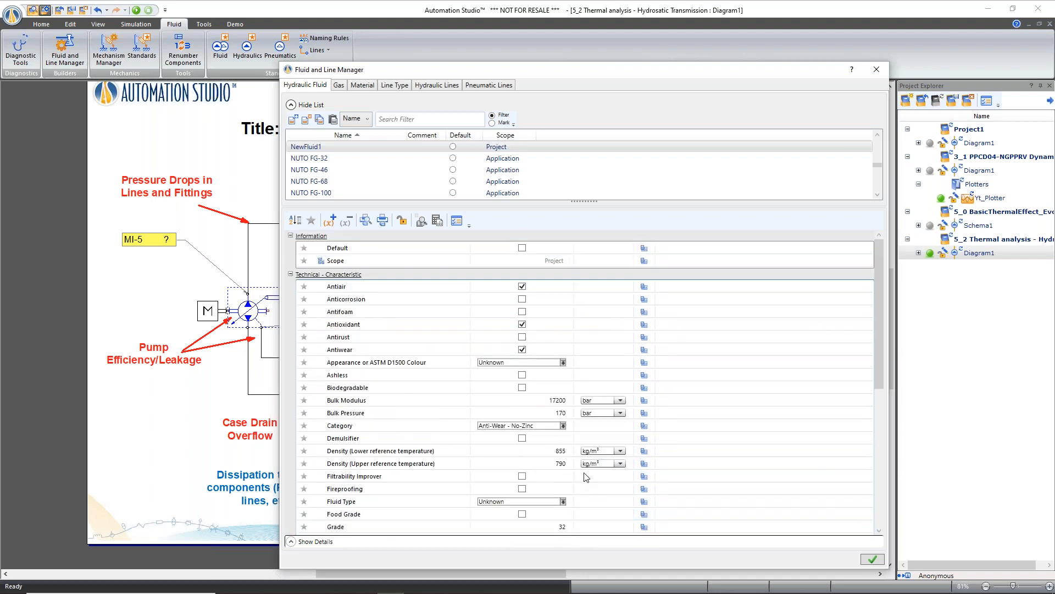
pyautogui.click(518, 504)
pyautogui.scroll(-5, 537, 483)
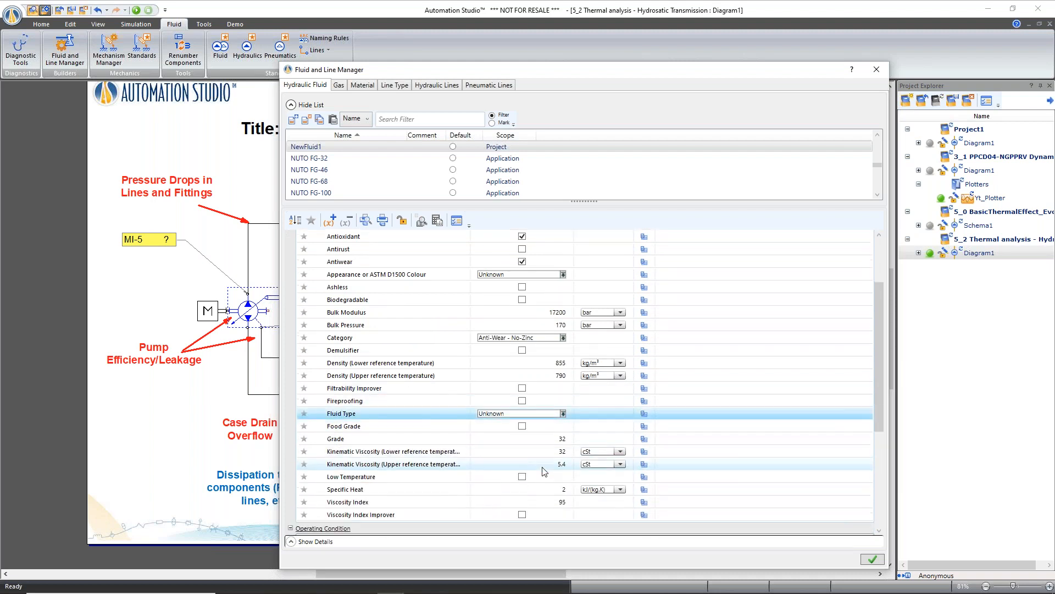
pyautogui.scroll(-4, 542, 471)
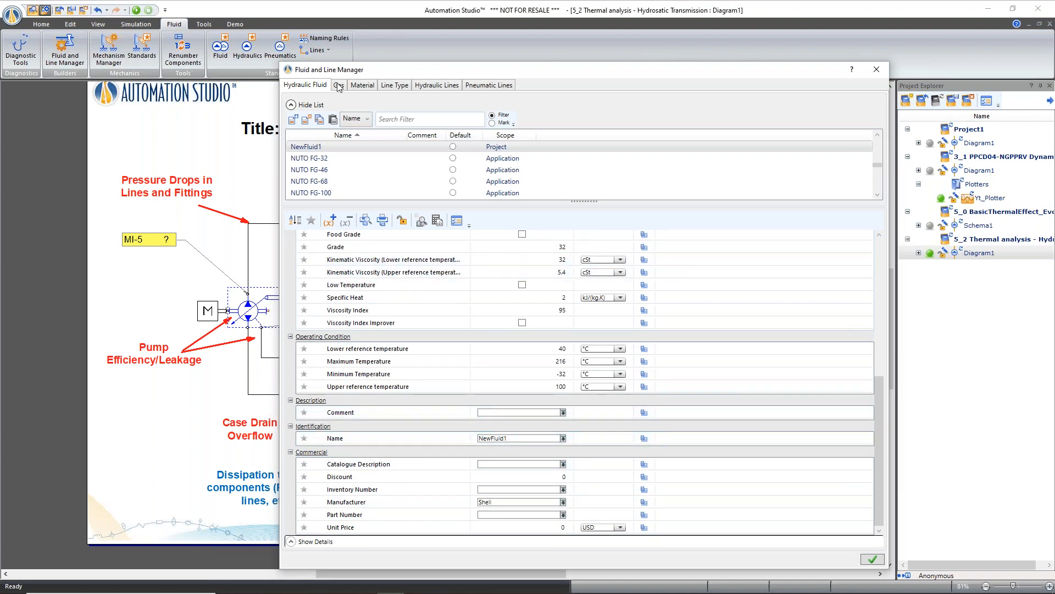
# - Rename the new hydraulic fluid MyFirstFluid and close the Fluid and Line Manager
pyautogui.click(514, 439)
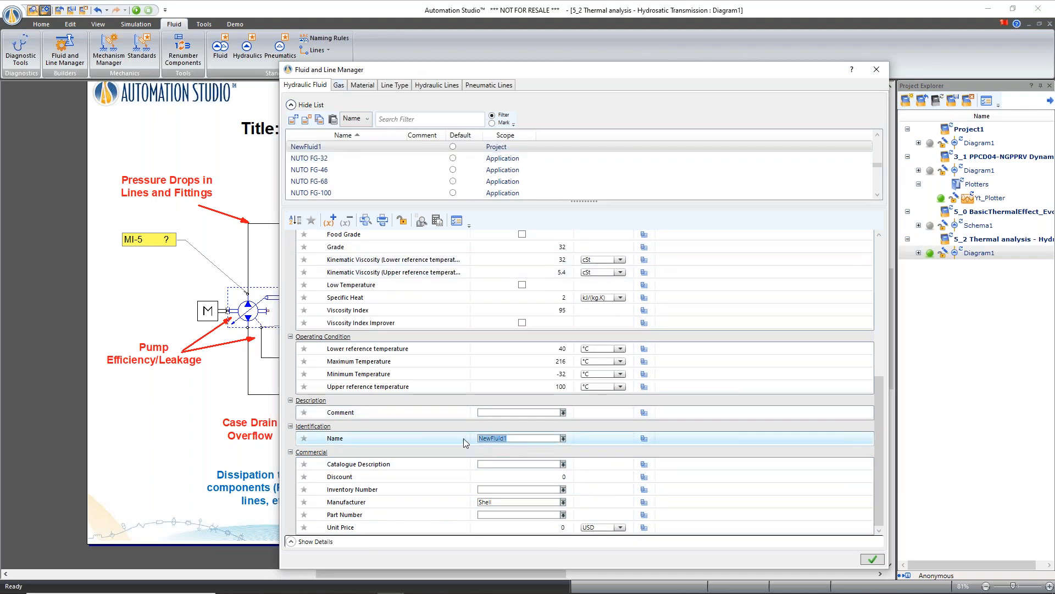
pyautogui.write('MyFirstFluid')
pyautogui.press('Return')
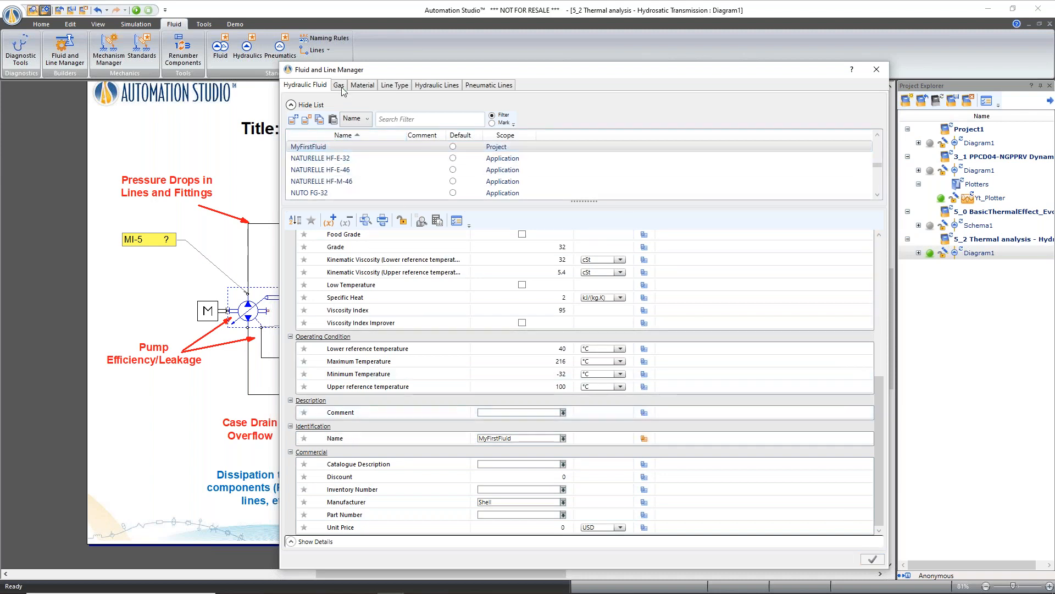
pyautogui.click(875, 70)
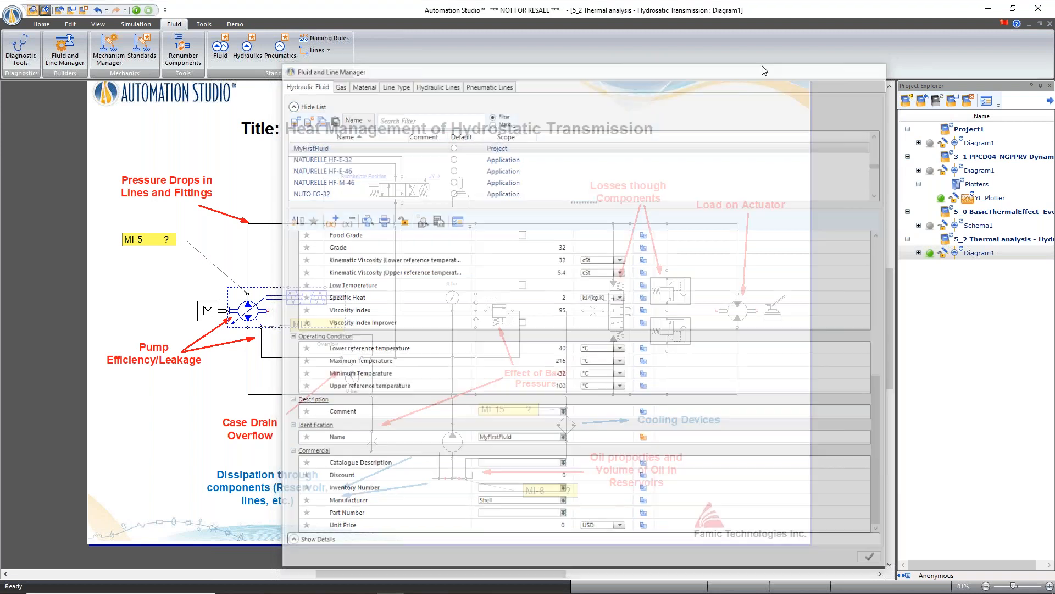
# - Set the hydraulic installation's fluid type to MyFirstFluid in the Functional Group Manager and close it
pyautogui.click(70, 24)
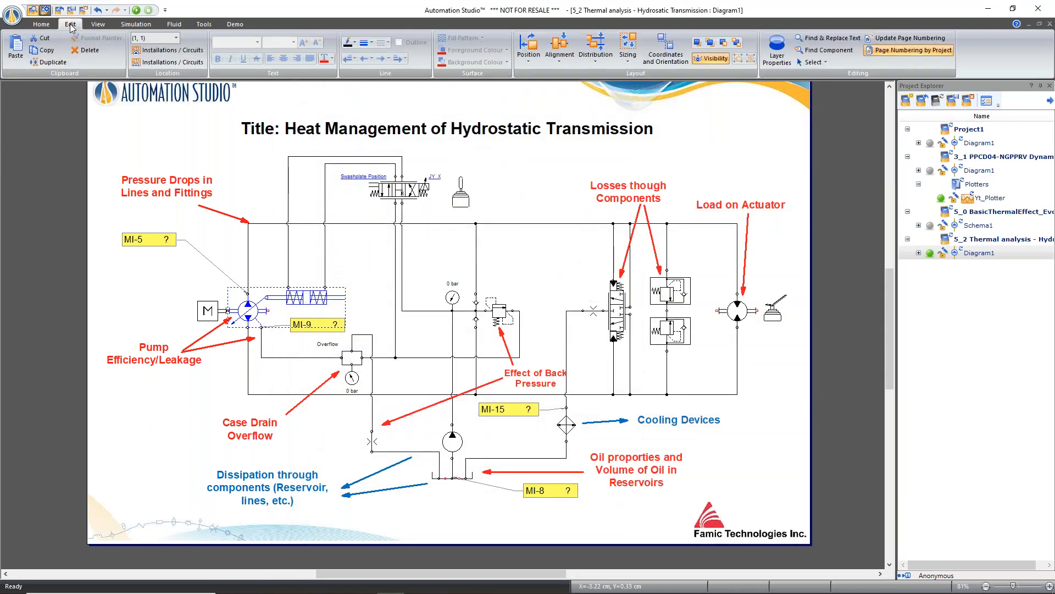
pyautogui.click(168, 50)
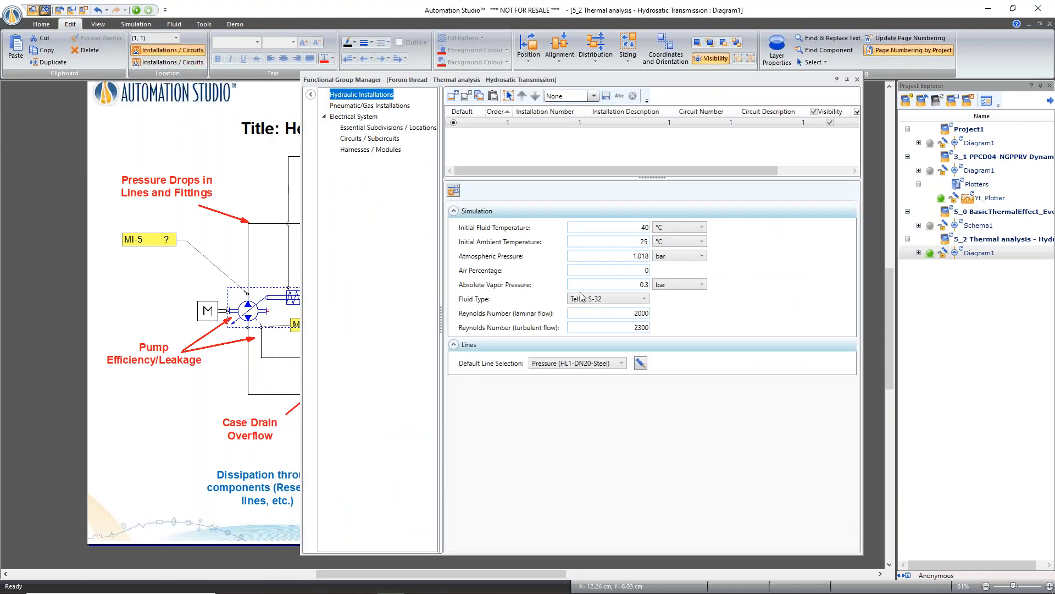
pyautogui.click(579, 301)
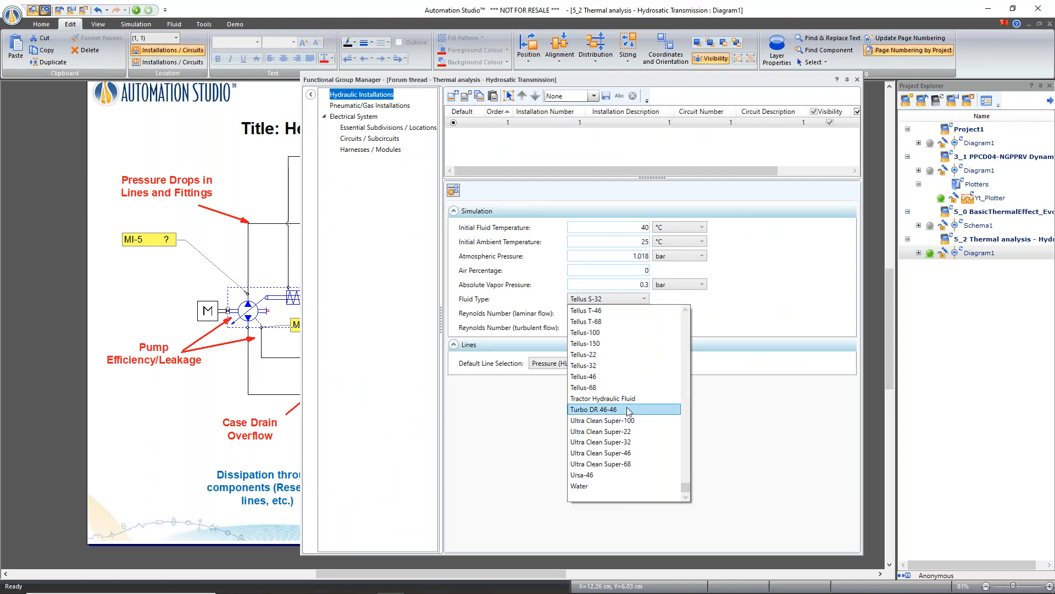
pyautogui.scroll(10, 627, 385)
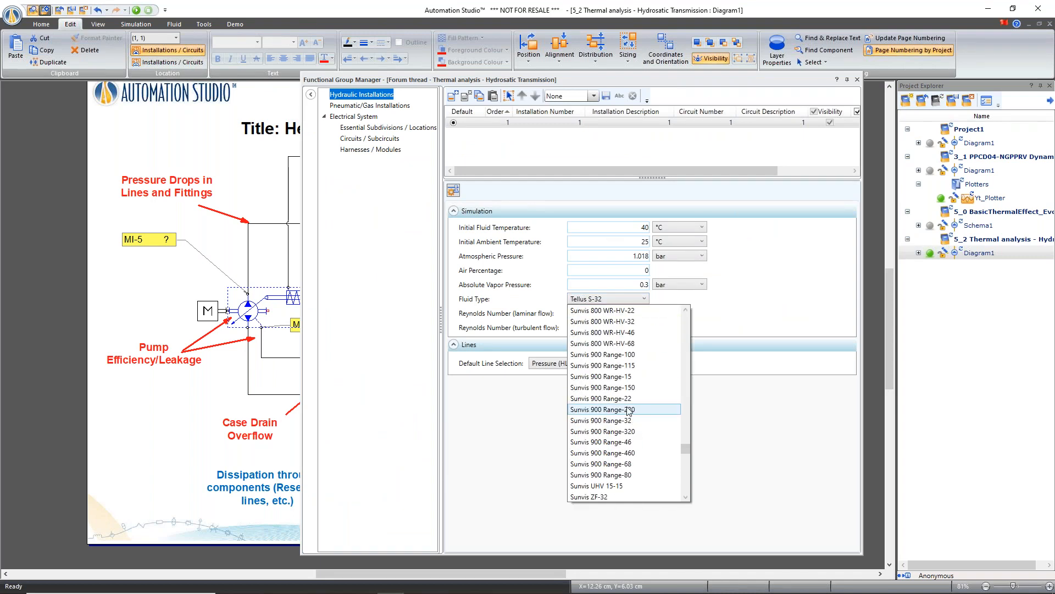
pyautogui.scroll(8, 610, 344)
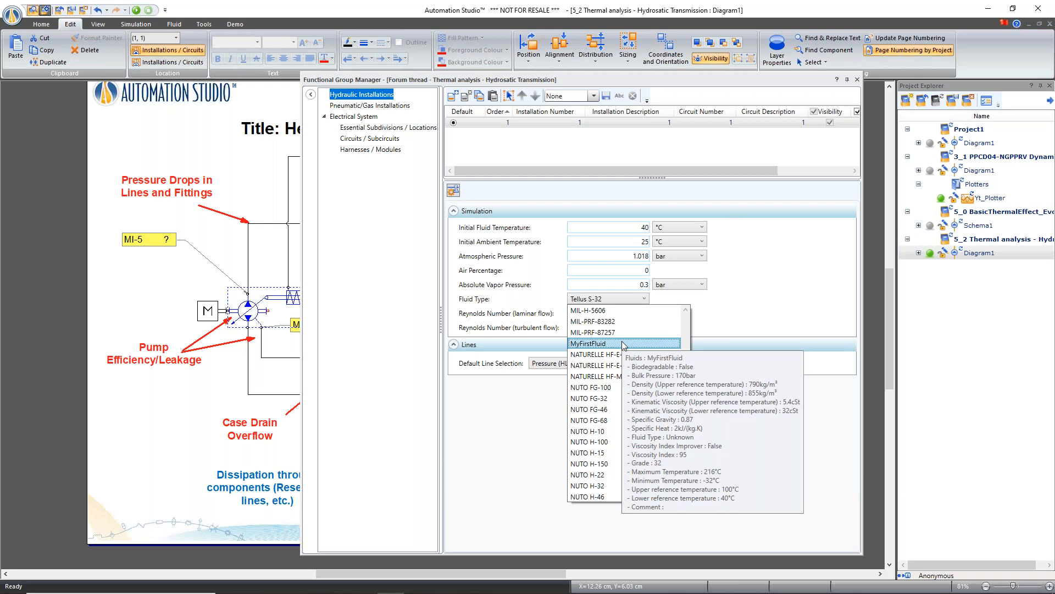
pyautogui.click(606, 344)
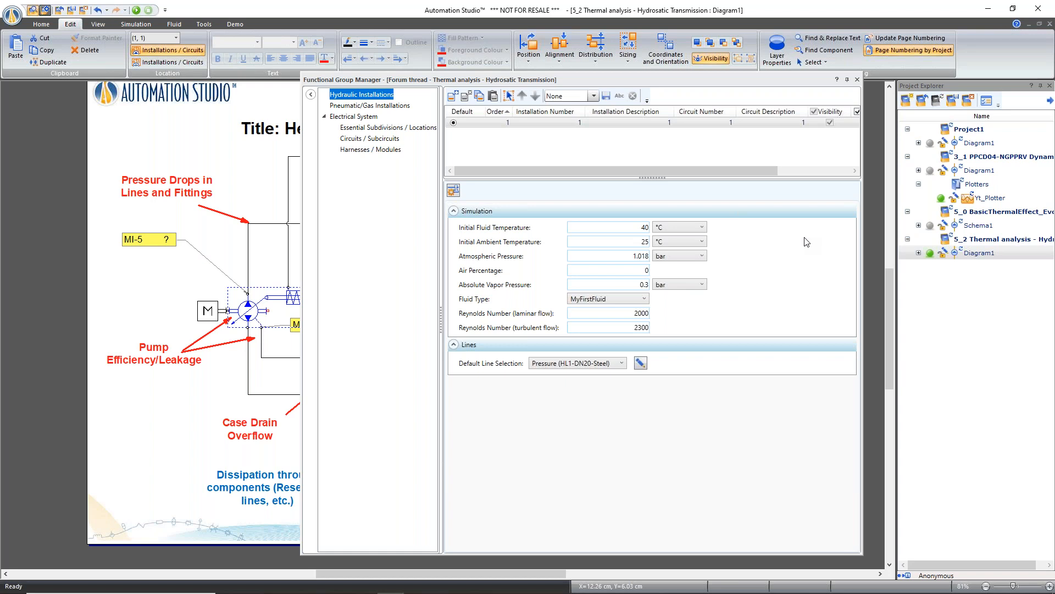
pyautogui.click(857, 79)
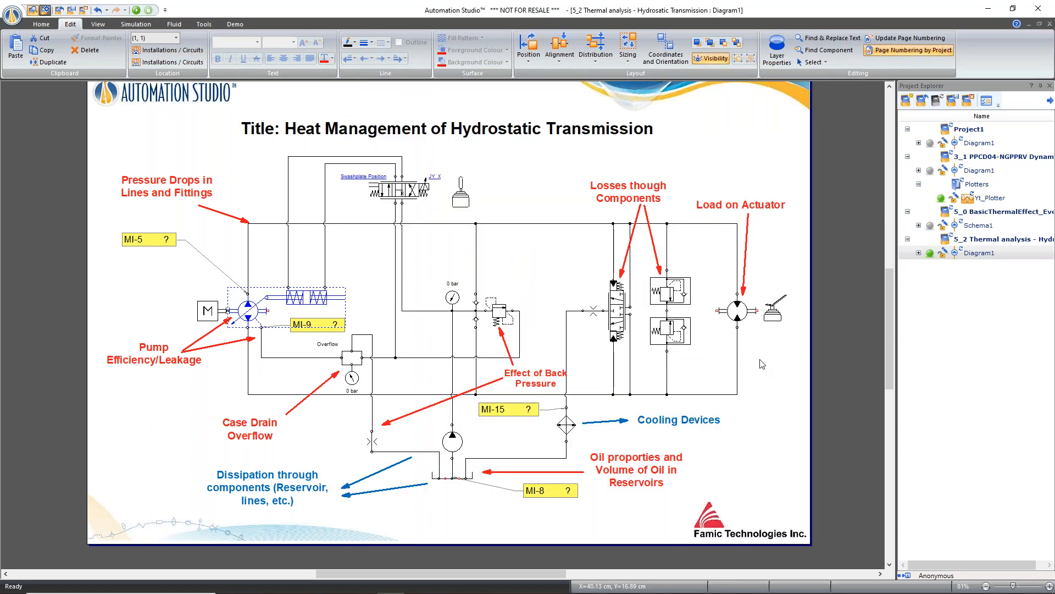
# - Find the (PRO) - Membrure Flexible example under Mechanical Links (6.1) in the Demonstration catalogue's Demo per Extra Modules
pyautogui.click(37, 25)
pyautogui.click(106, 52)
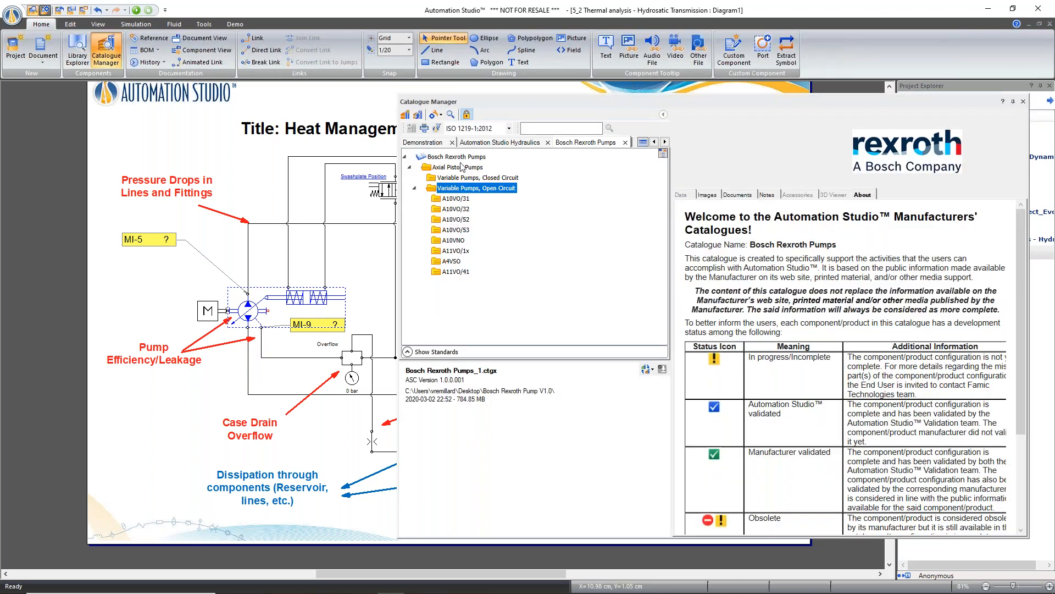
pyautogui.click(432, 144)
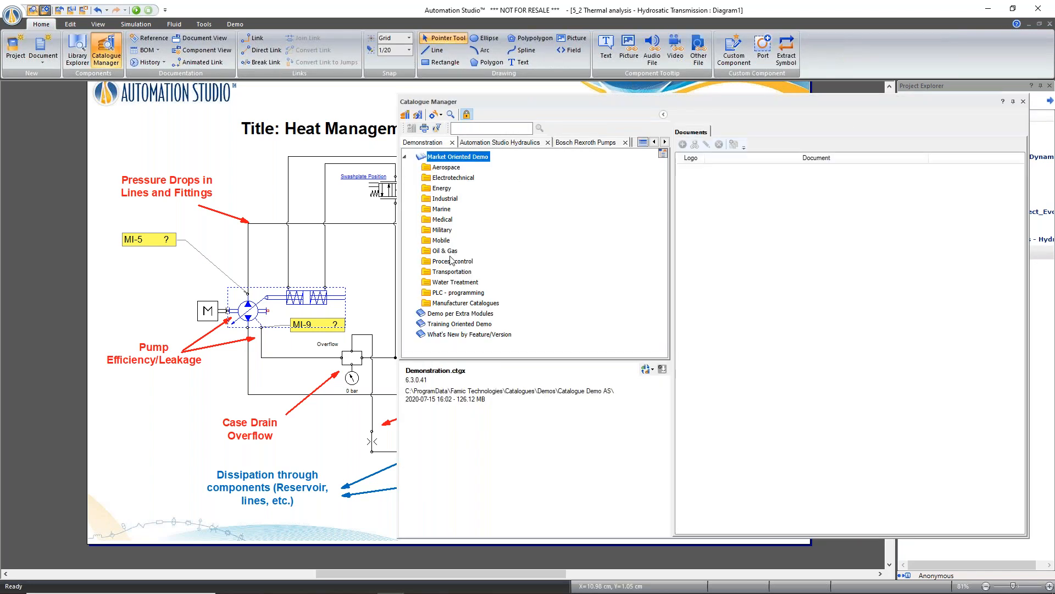
pyautogui.click(450, 315)
pyautogui.scroll(-3, 450, 316)
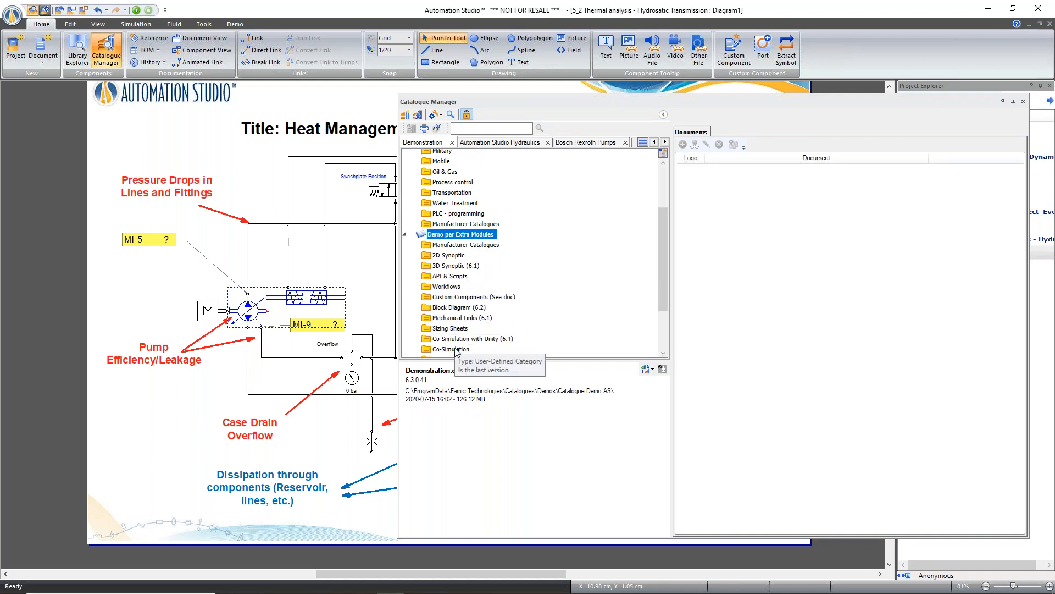
pyautogui.click(449, 321)
pyautogui.click(410, 318)
pyautogui.scroll(-4, 457, 327)
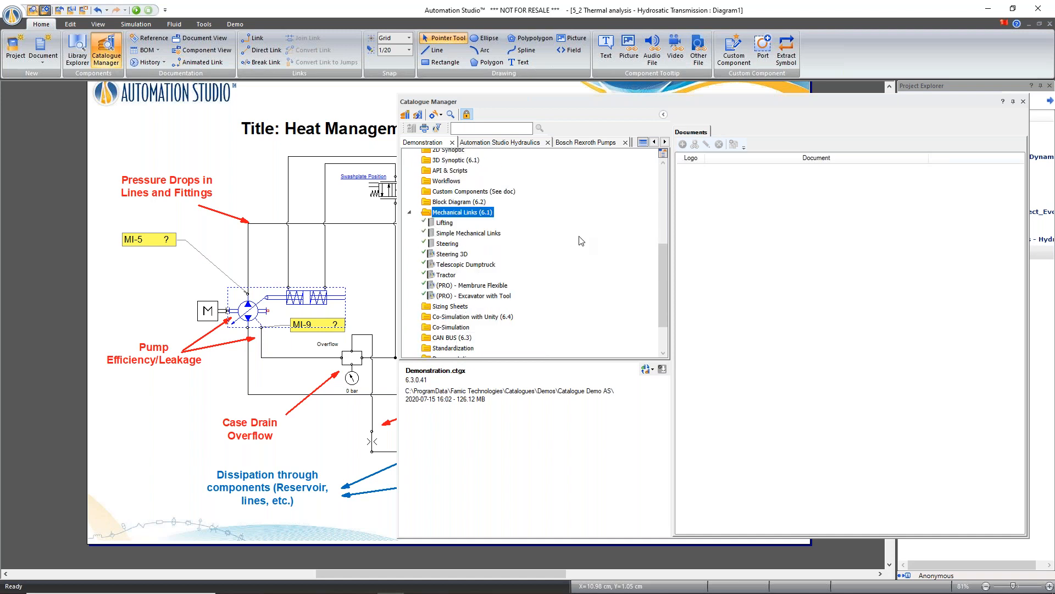
pyautogui.click(470, 286)
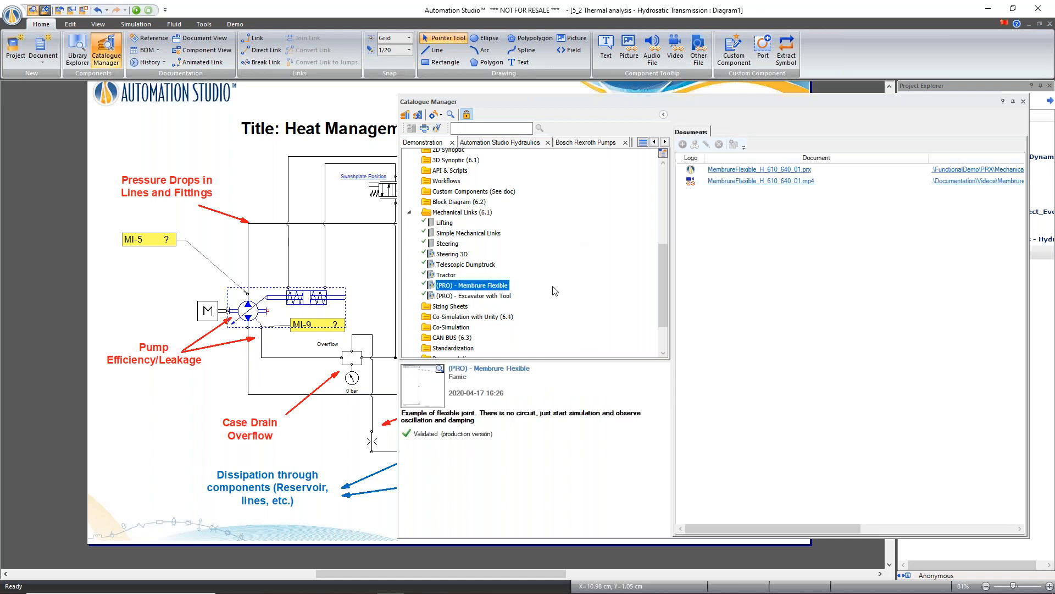
# - Open the MembrureFlexible_H_610_640_01.prx example project, dismiss the error message and move the Catalogue Manager clear of the Project Explorer
pyautogui.click(731, 170)
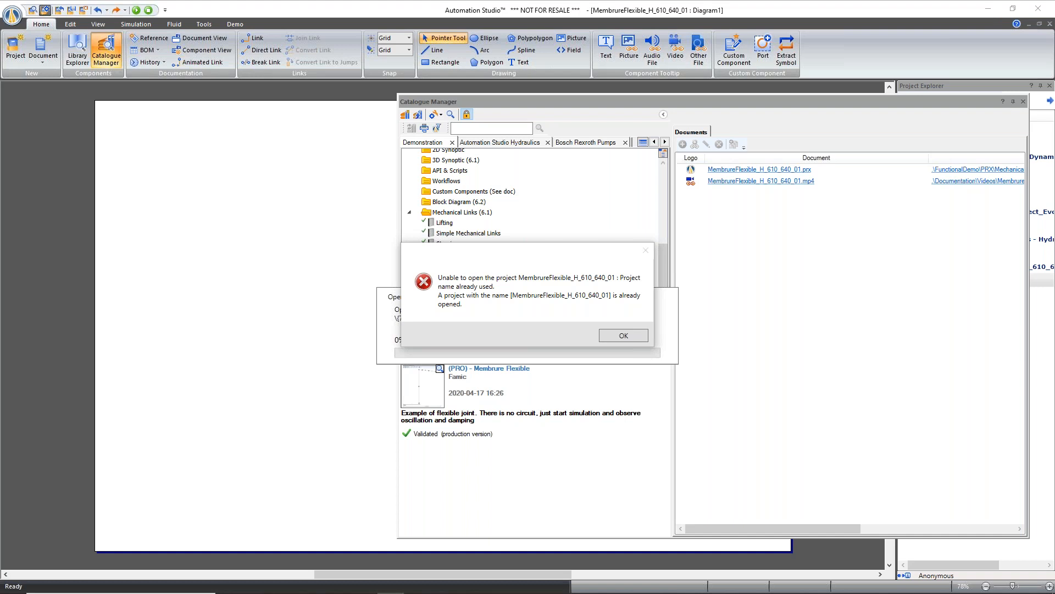
pyautogui.click(636, 339)
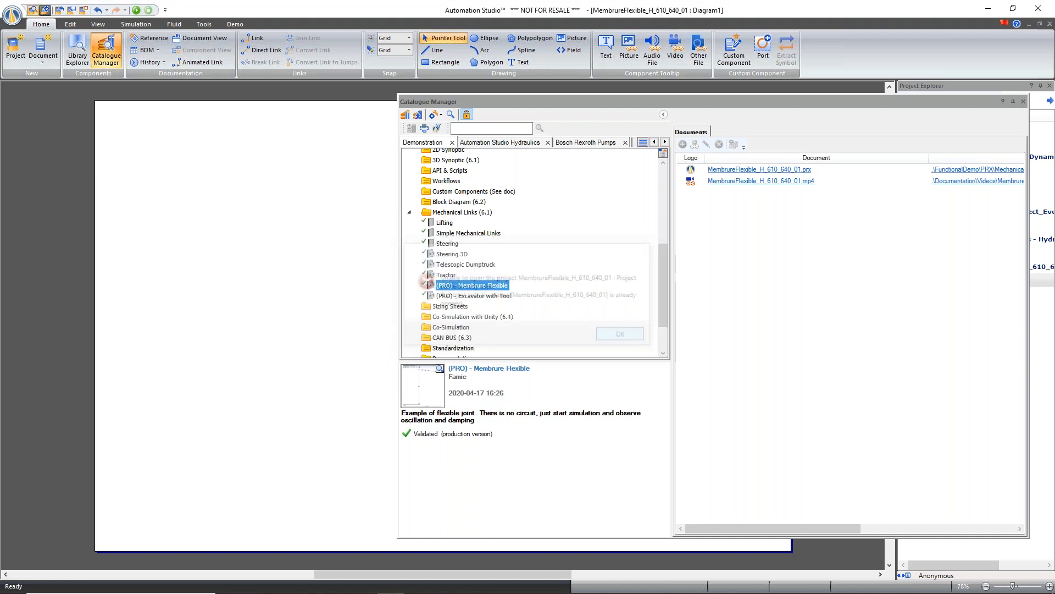
pyautogui.click(640, 341)
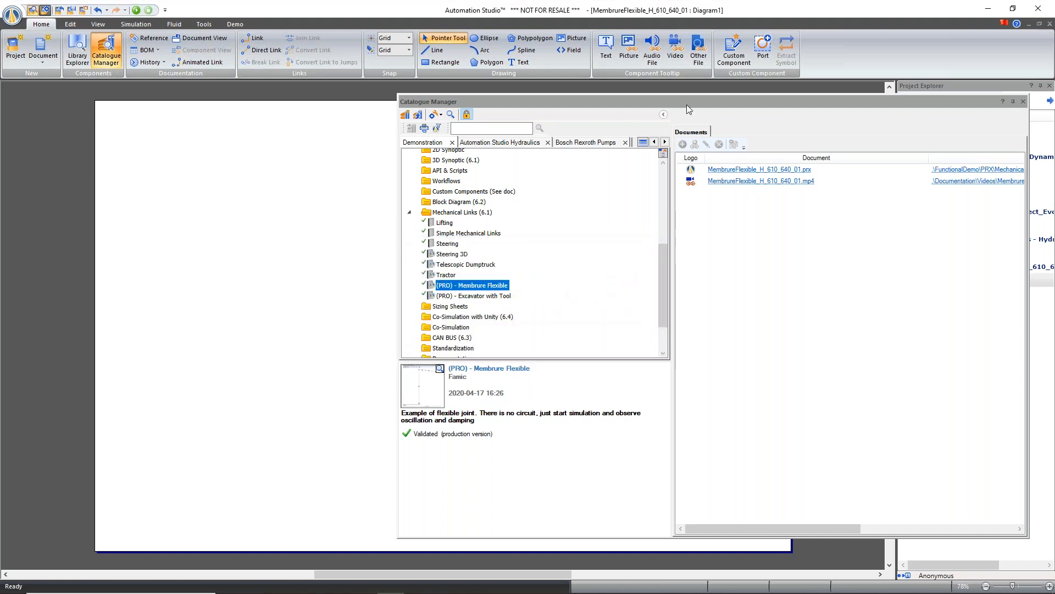
pyautogui.moveTo(687, 104); pyautogui.dragTo(434, 205)
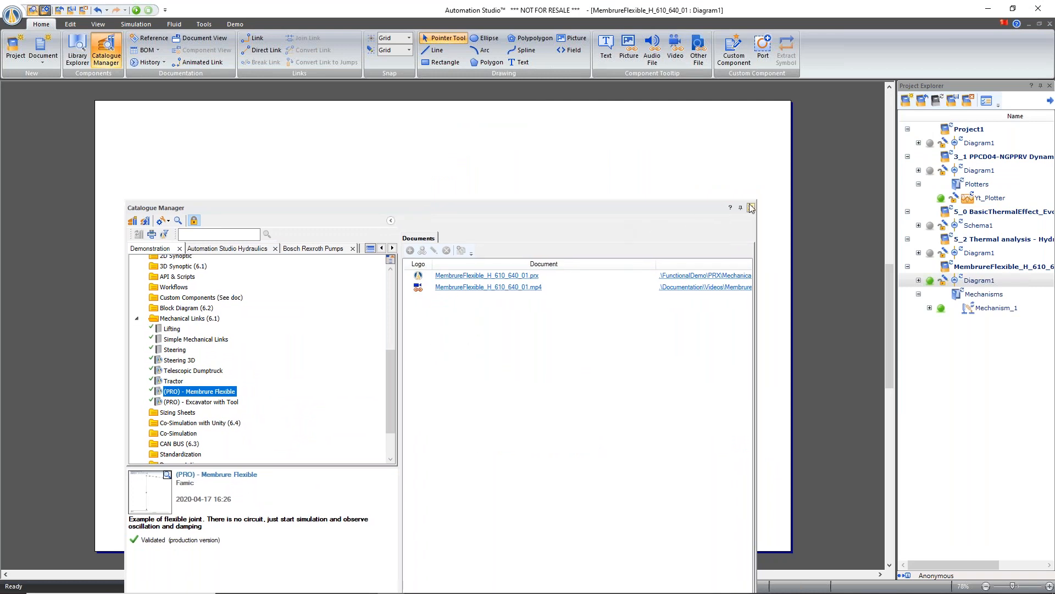
# - Close the Catalogue Manager and open Mechanism_1 of the MembrureFlexible project in the Mechanism Viewer, shifting the viewer slightly
pyautogui.click(752, 206)
pyautogui.doubleClick(1005, 308)
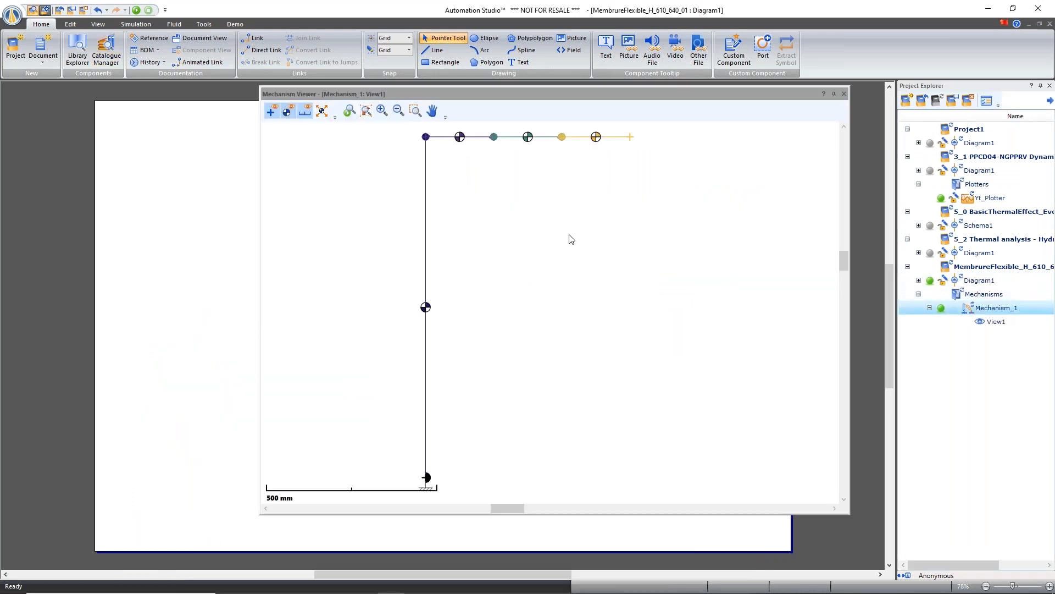
pyautogui.click(328, 97)
pyautogui.moveTo(328, 97); pyautogui.dragTo(352, 93)
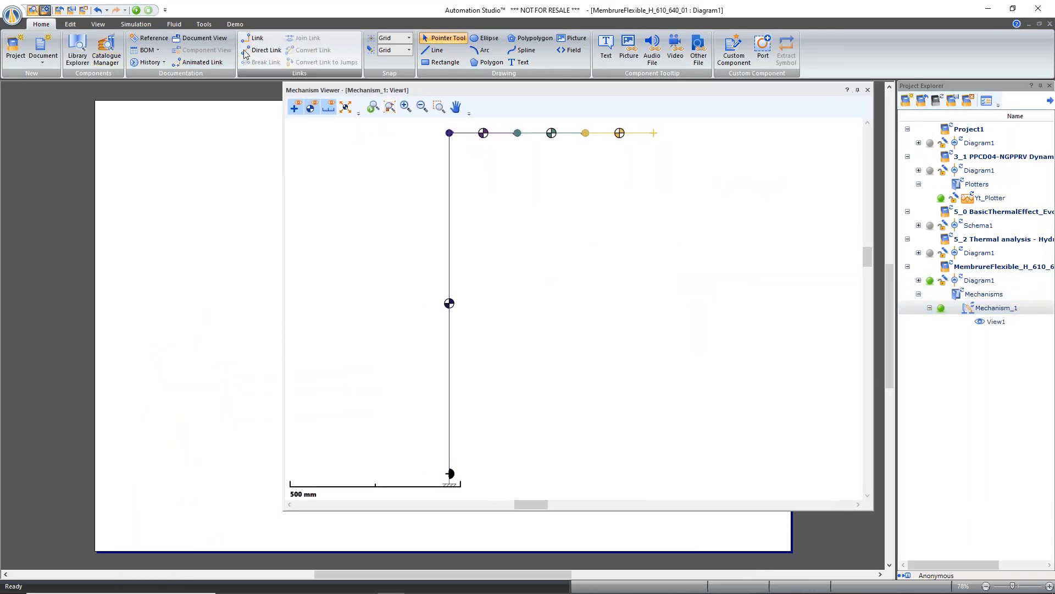
# - Open the Mechanism Manager and move and resize it and the Mechanism Viewer so both sit side by side
pyautogui.click(174, 24)
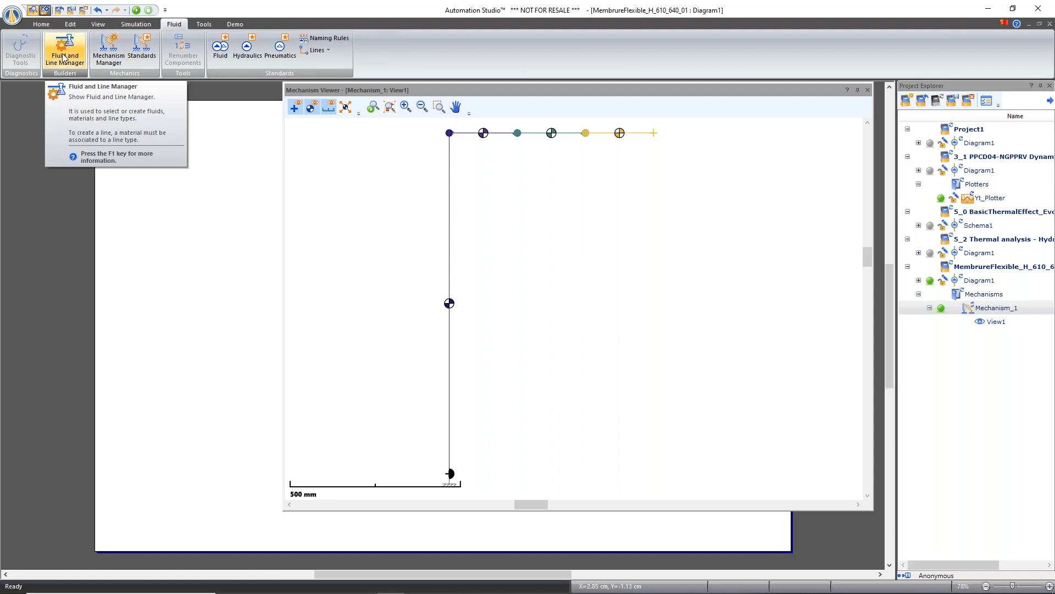
pyautogui.click(108, 54)
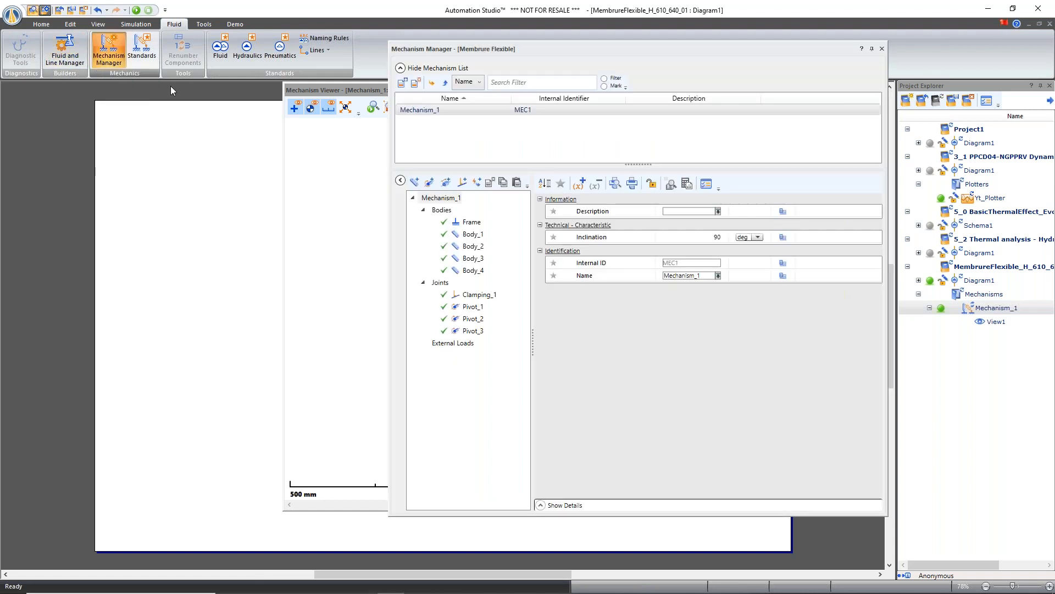
pyautogui.moveTo(371, 91)
pyautogui.mouseDown()
pyautogui.moveTo(594, 90)
pyautogui.moveTo(594, 64)
pyautogui.moveTo(563, 58)
pyautogui.mouseUp()
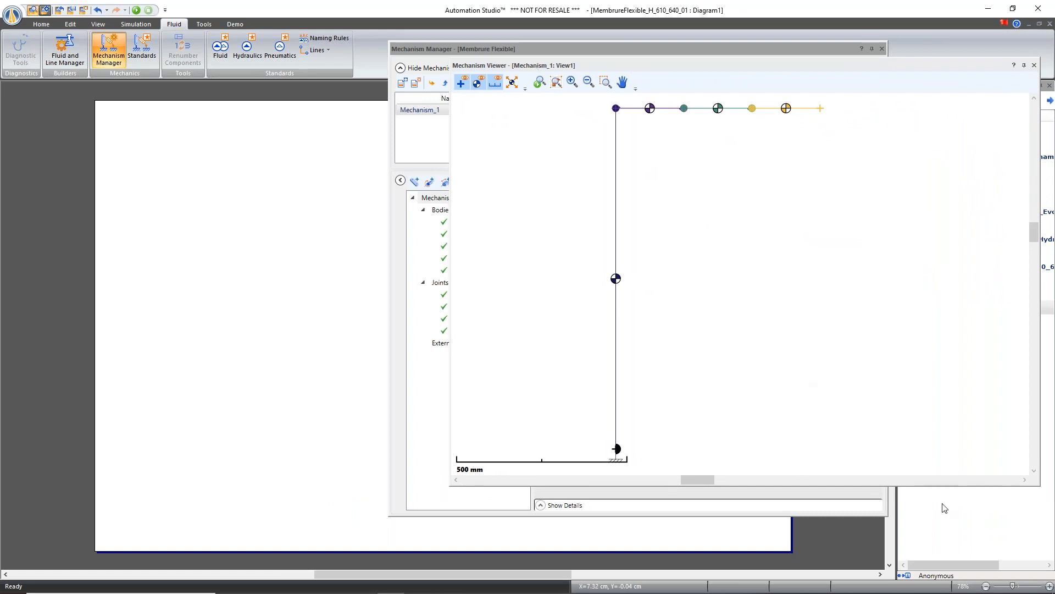
pyautogui.moveTo(1040, 485); pyautogui.dragTo(960, 511)
pyautogui.moveTo(541, 53); pyautogui.dragTo(181, 78)
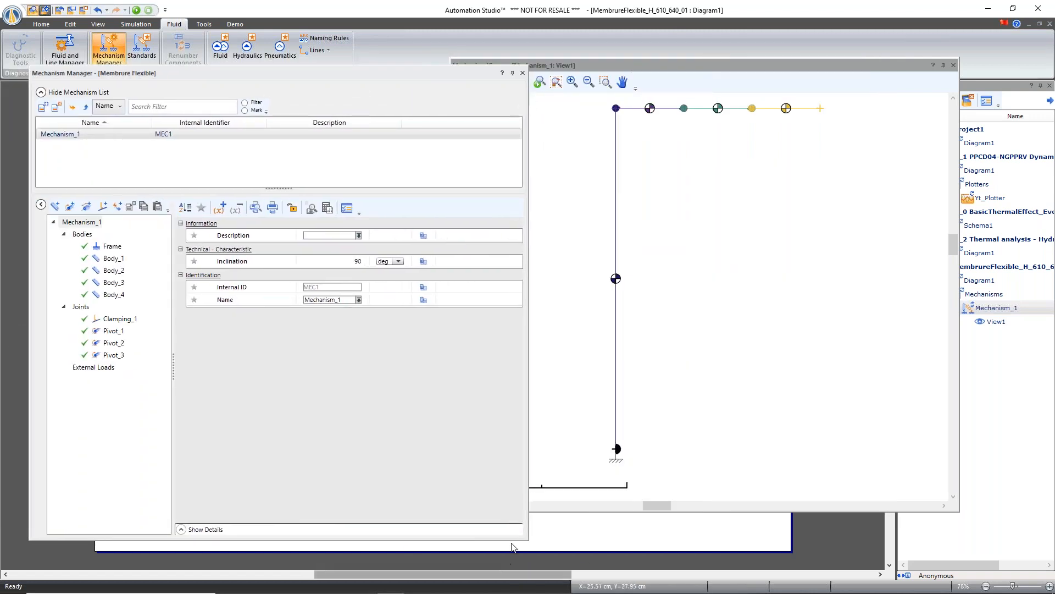
pyautogui.moveTo(529, 540); pyautogui.dragTo(450, 530)
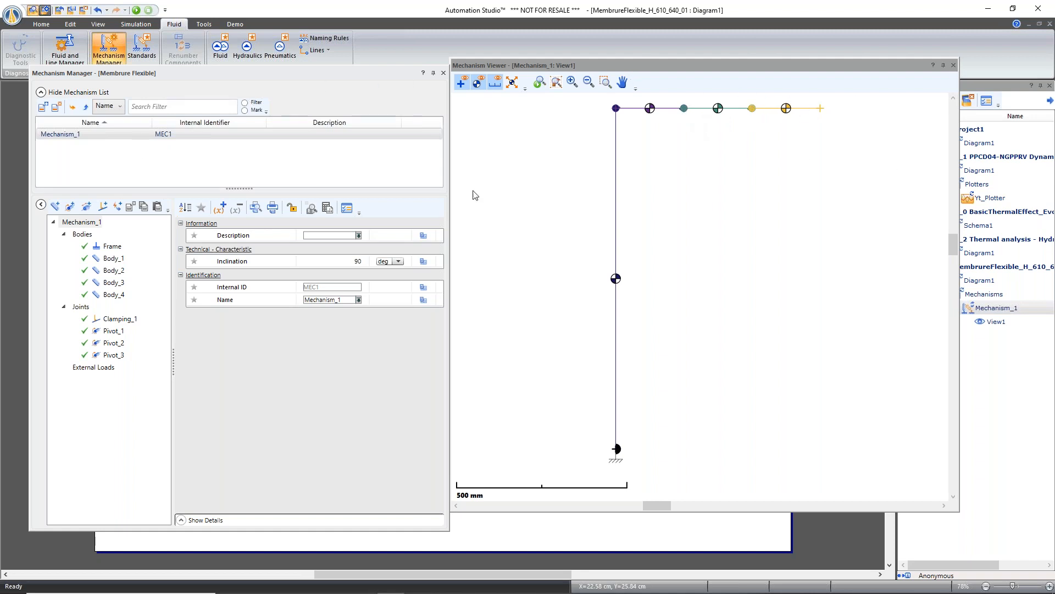
# - Display the properties of Body_1 and joint Pivot_1, enlarging the Mechanism Manager and narrowing the viewer until the technical characteristics fit
pyautogui.click(113, 258)
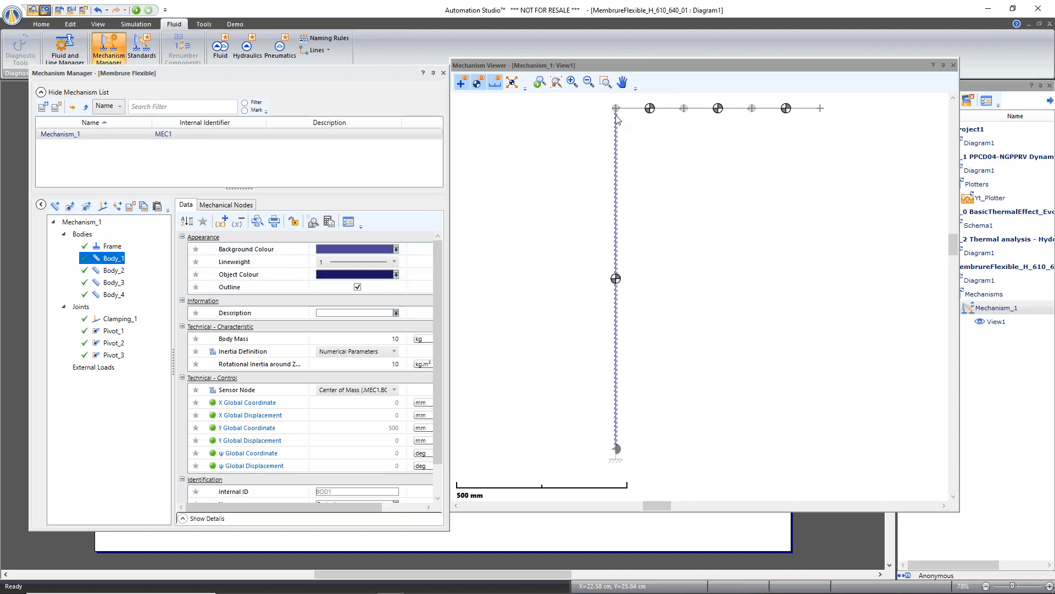
pyautogui.click(109, 331)
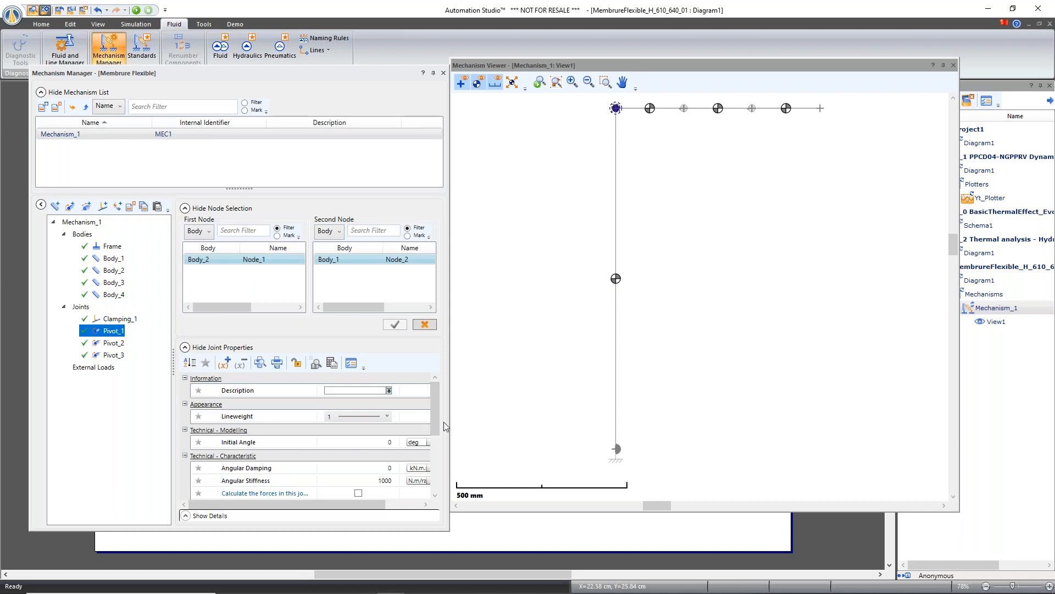
pyautogui.moveTo(451, 422); pyautogui.dragTo(498, 421)
pyautogui.moveTo(449, 530); pyautogui.dragTo(545, 585)
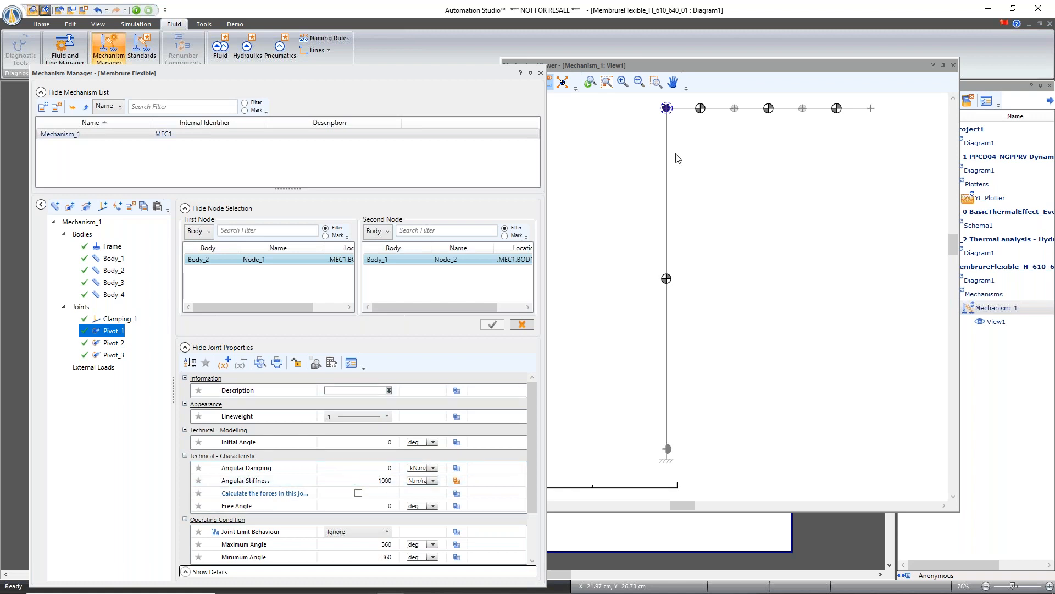
pyautogui.moveTo(547, 137); pyautogui.dragTo(503, 137)
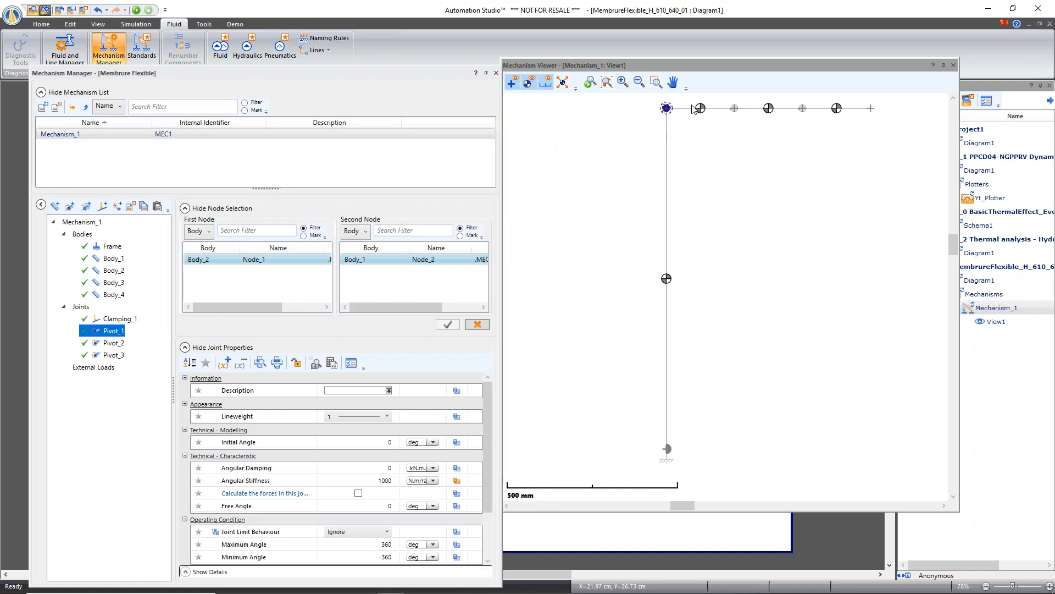
pyautogui.click(853, 113)
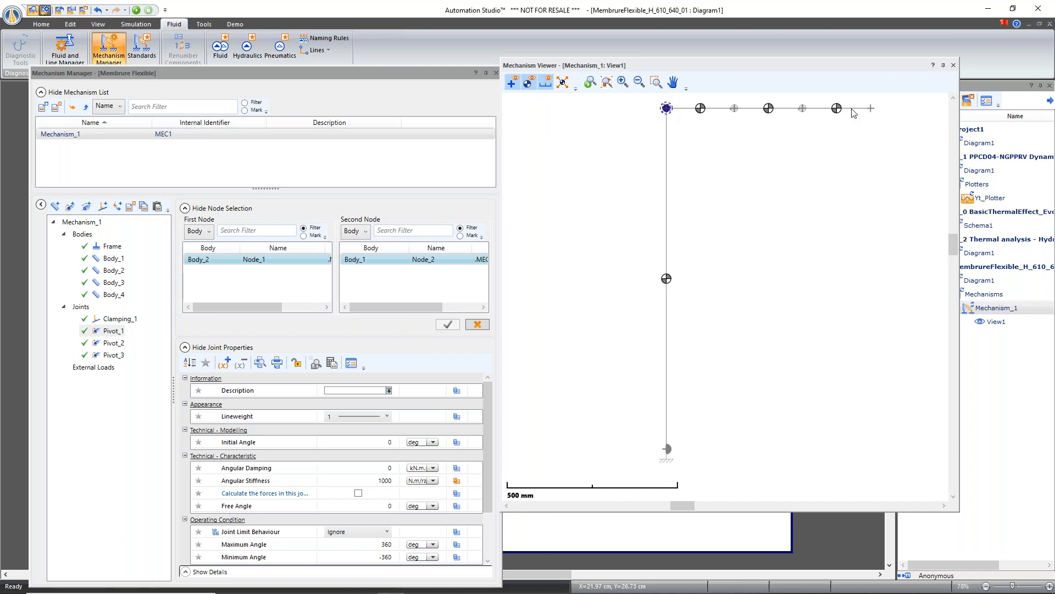
# - Run a normal simulation of the flexible mechanism to watch the arm oscillate, and stop it
pyautogui.click(136, 24)
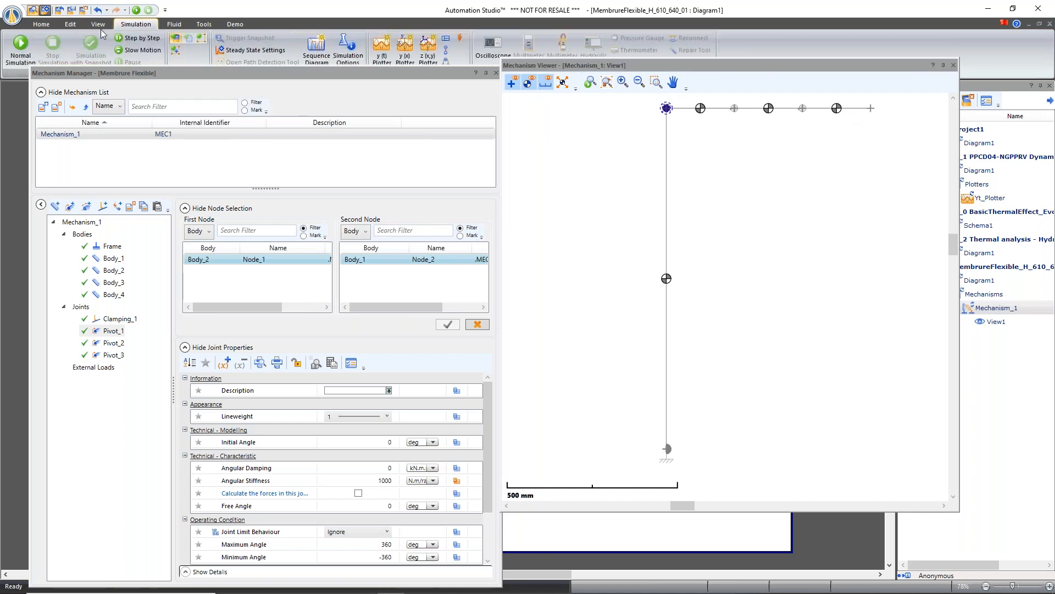
pyautogui.click(30, 43)
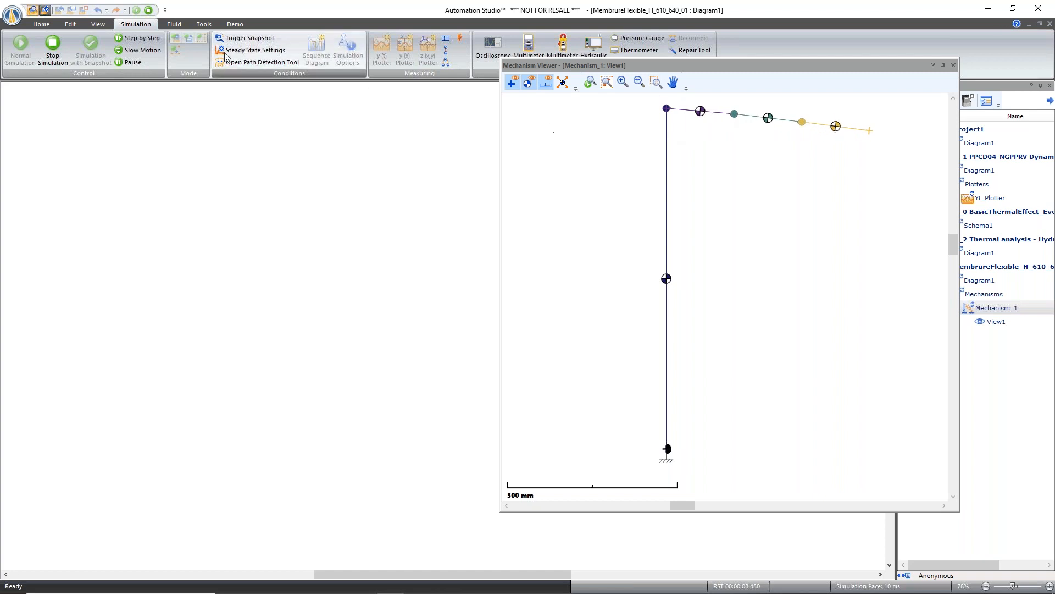
pyautogui.click(53, 44)
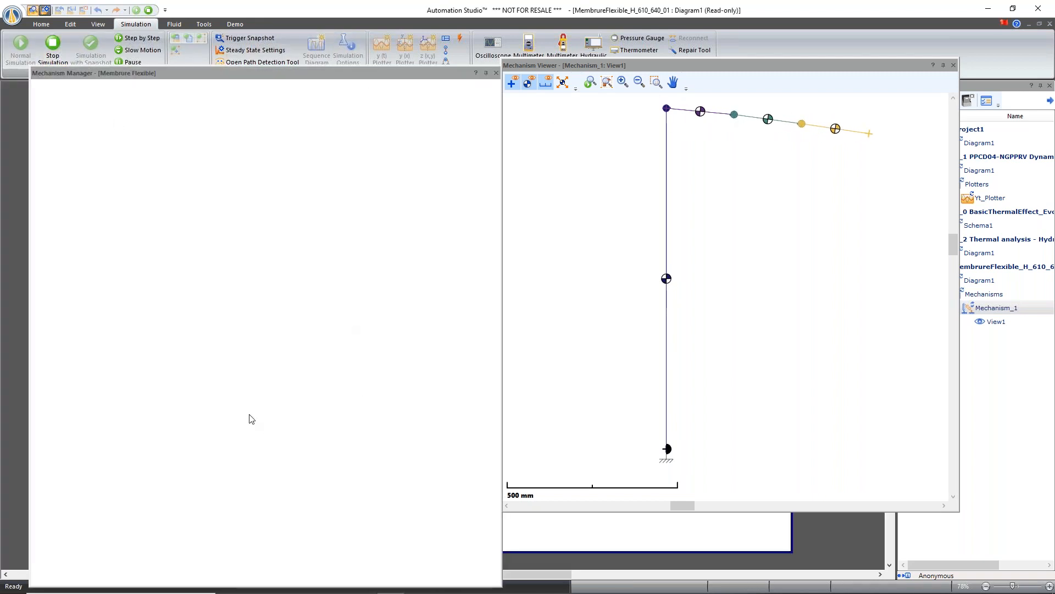
# - Set the angular damping of joint Pivot_2 to 0.5
pyautogui.click(378, 467)
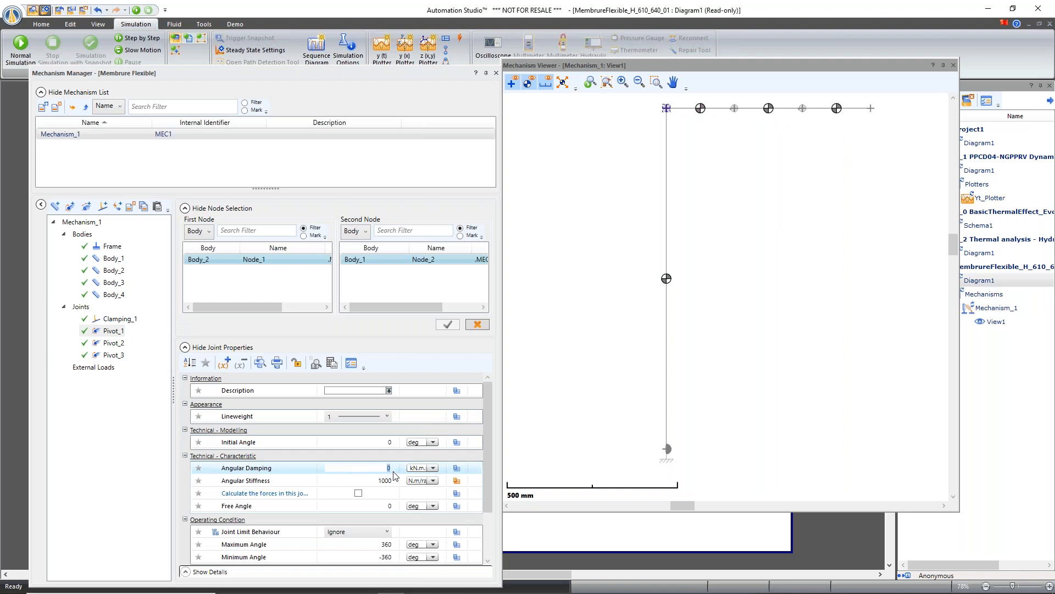
pyautogui.click(113, 342)
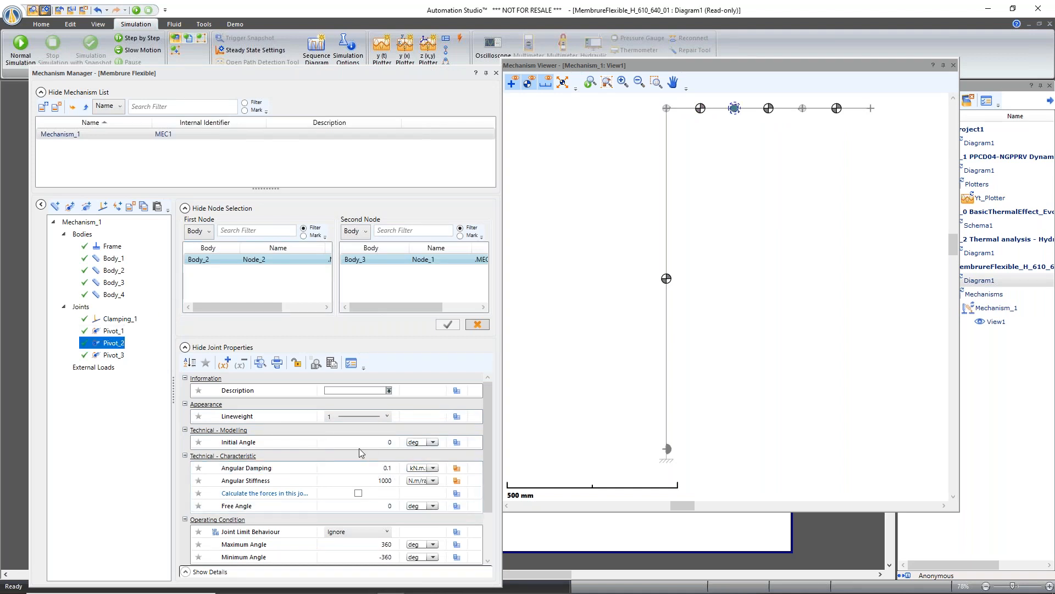
pyautogui.click(387, 471)
pyautogui.moveTo(389, 469); pyautogui.dragTo(390, 469)
pyautogui.write('5')
pyautogui.press('Return')
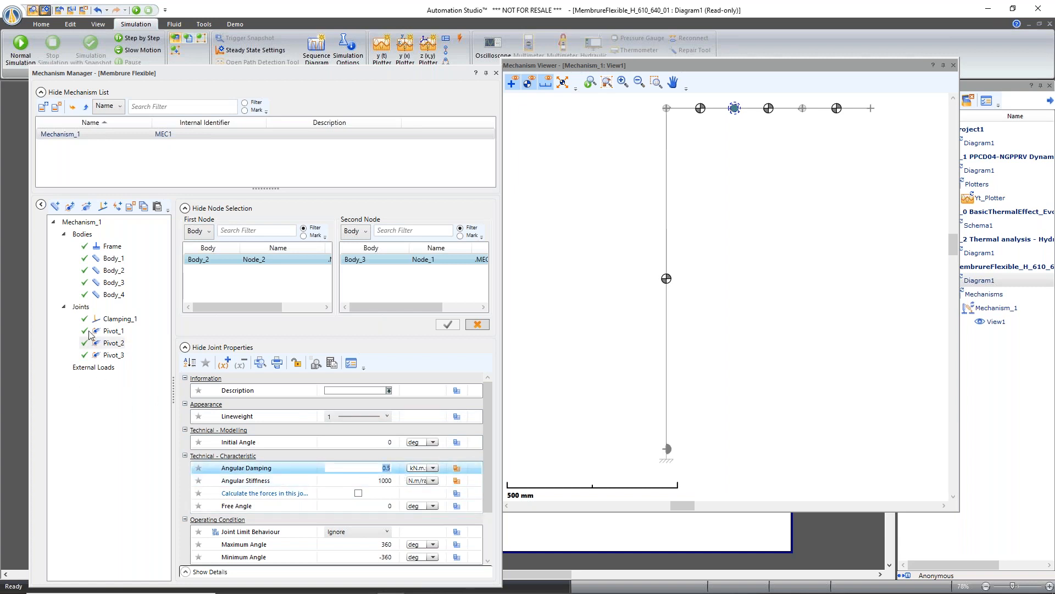
# - Set the angular damping of joints Pivot_1 and Pivot_3 to 0.5
pyautogui.click(113, 331)
pyautogui.click(384, 468)
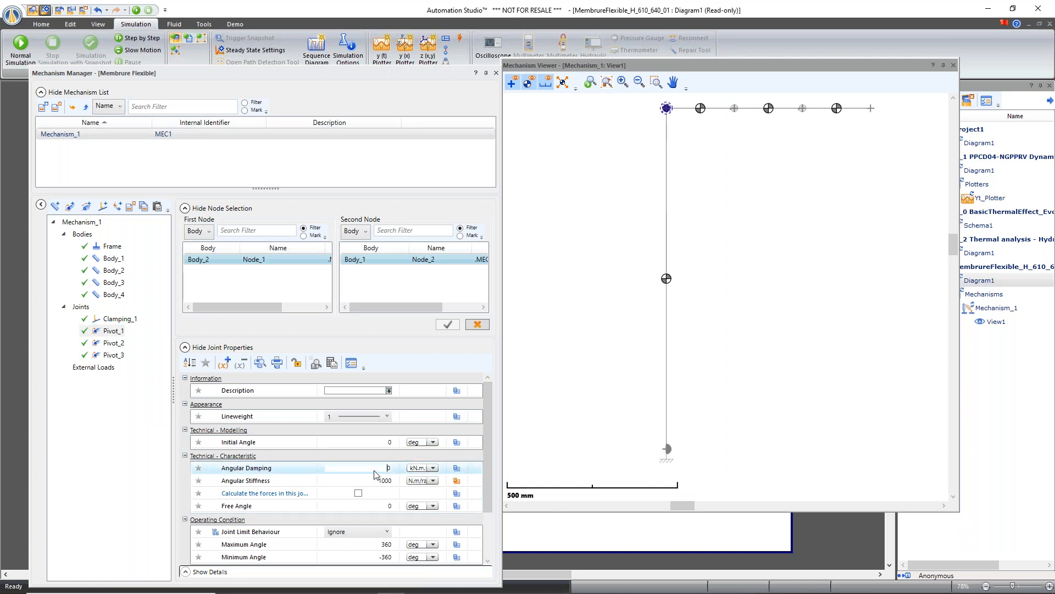
pyautogui.press('Return')
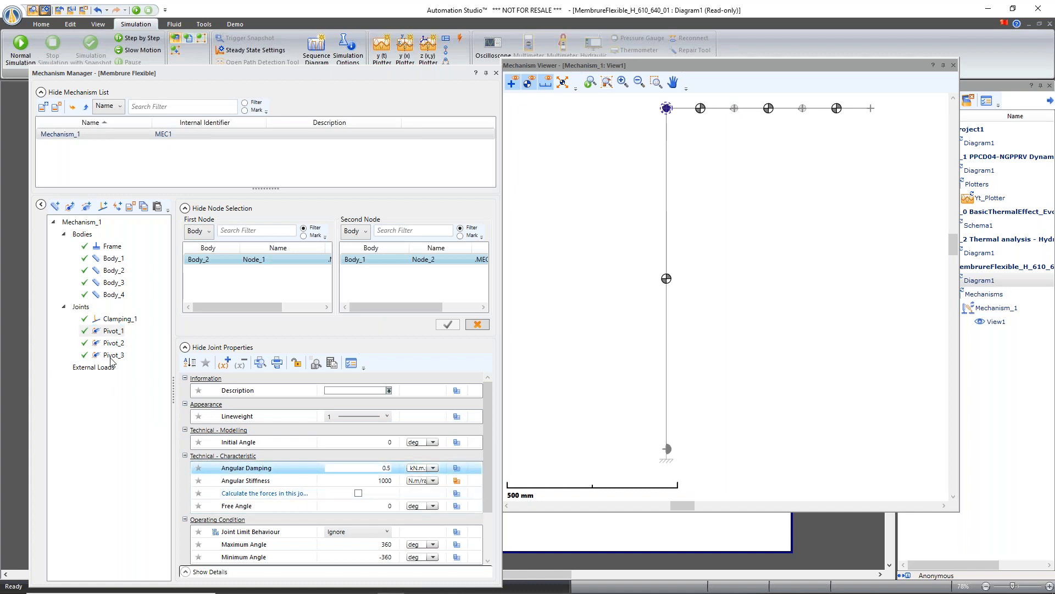
pyautogui.click(112, 356)
pyautogui.click(380, 468)
pyautogui.write('0.5')
pyautogui.press('Return')
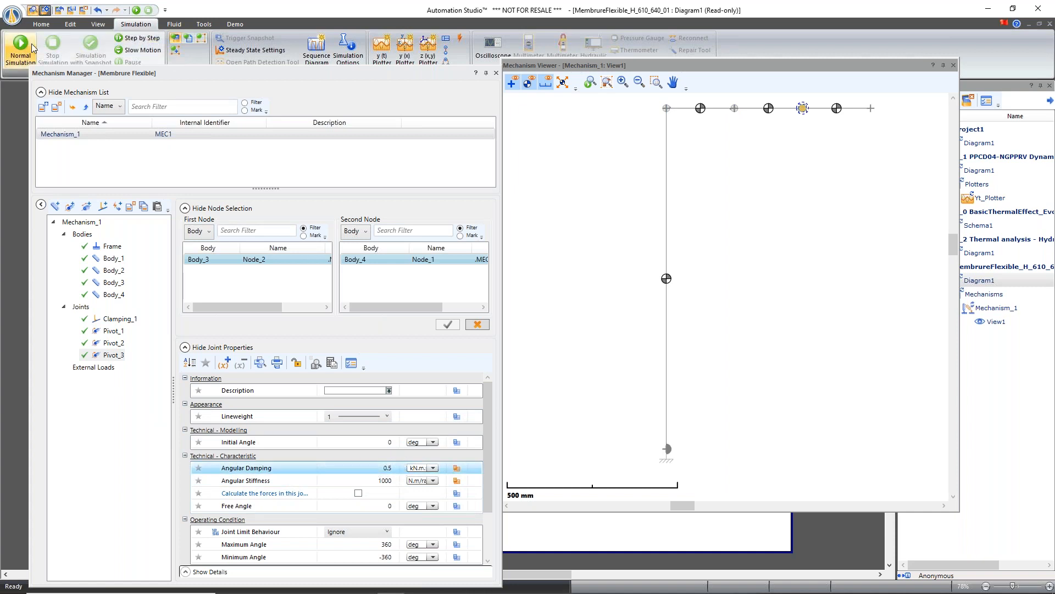
# - Run the normal simulation again with the new damping to watch the arm's motion, and close the Mechanism Viewer
pyautogui.click(33, 48)
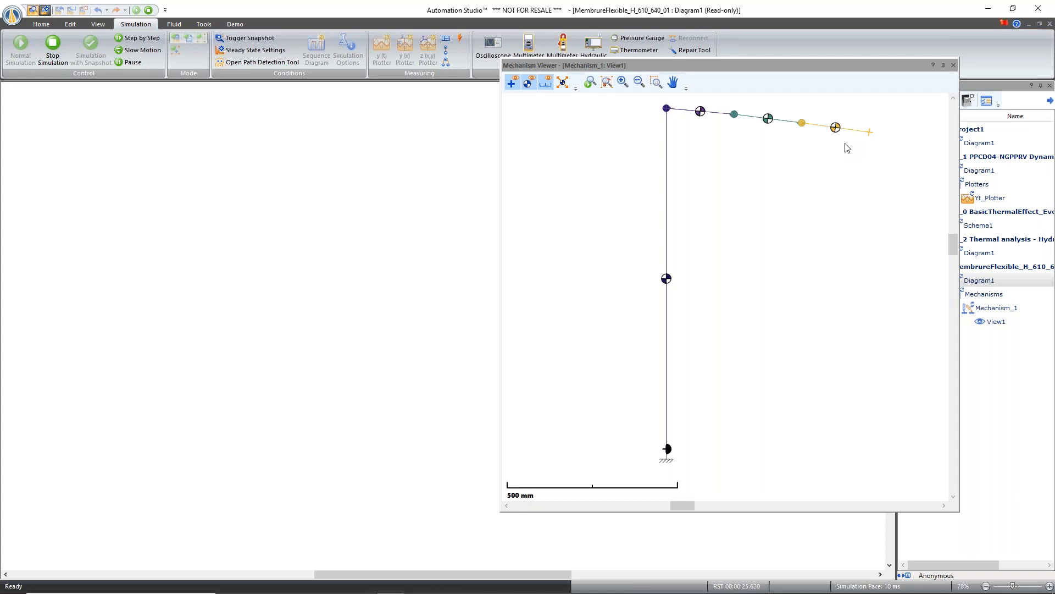
pyautogui.moveTo(811, 66); pyautogui.dragTo(720, 68)
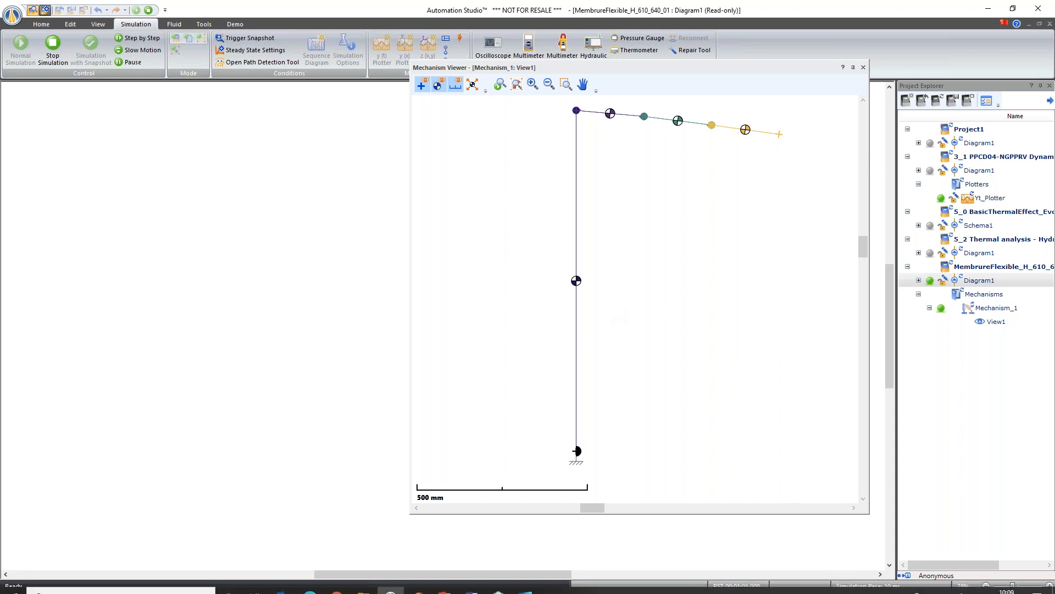
pyautogui.rightClick(978, 272)
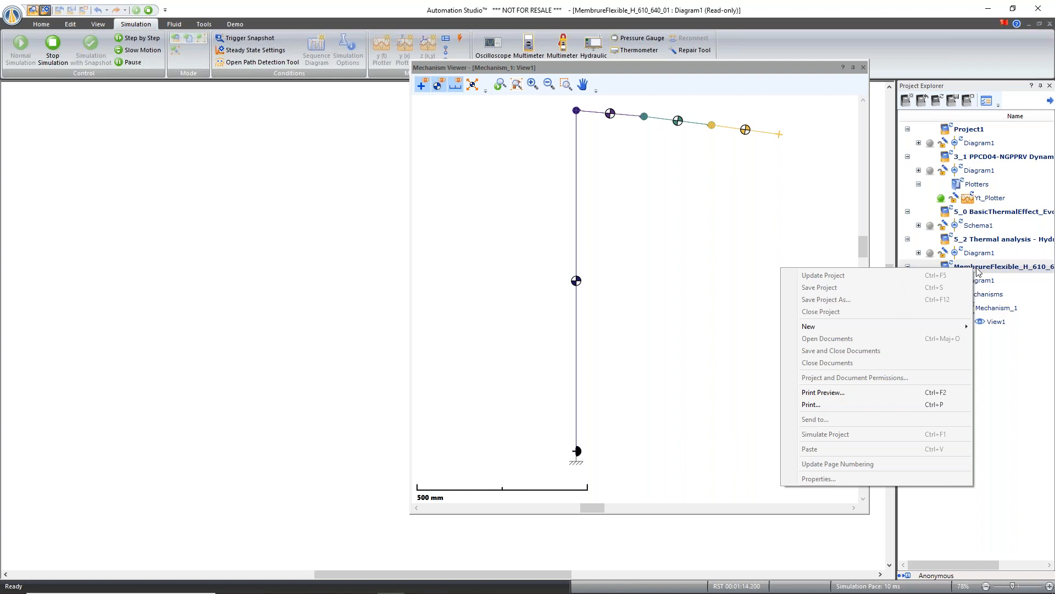
pyautogui.click(865, 70)
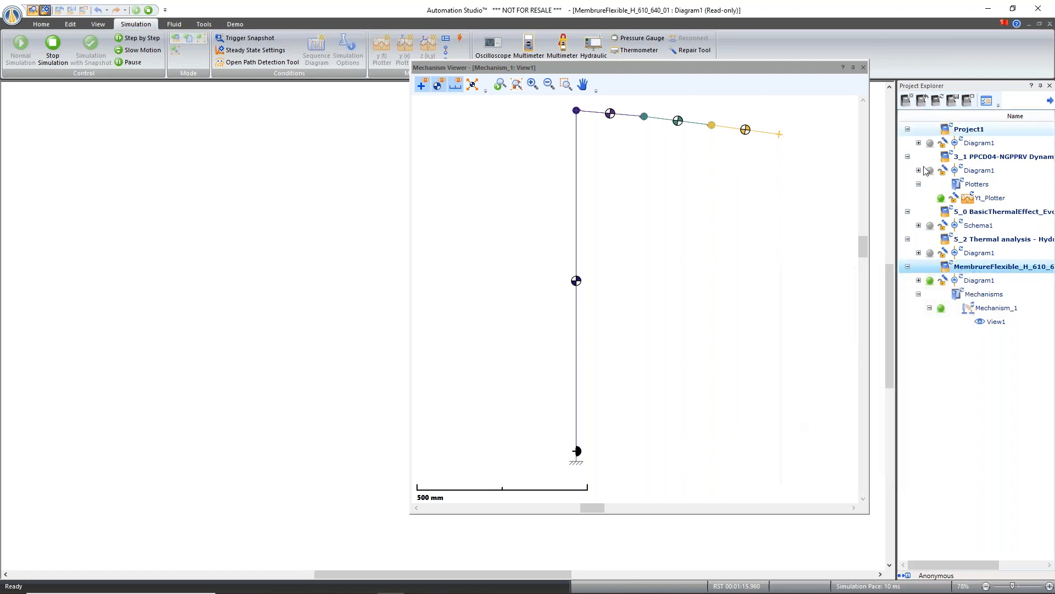
pyautogui.click(863, 67)
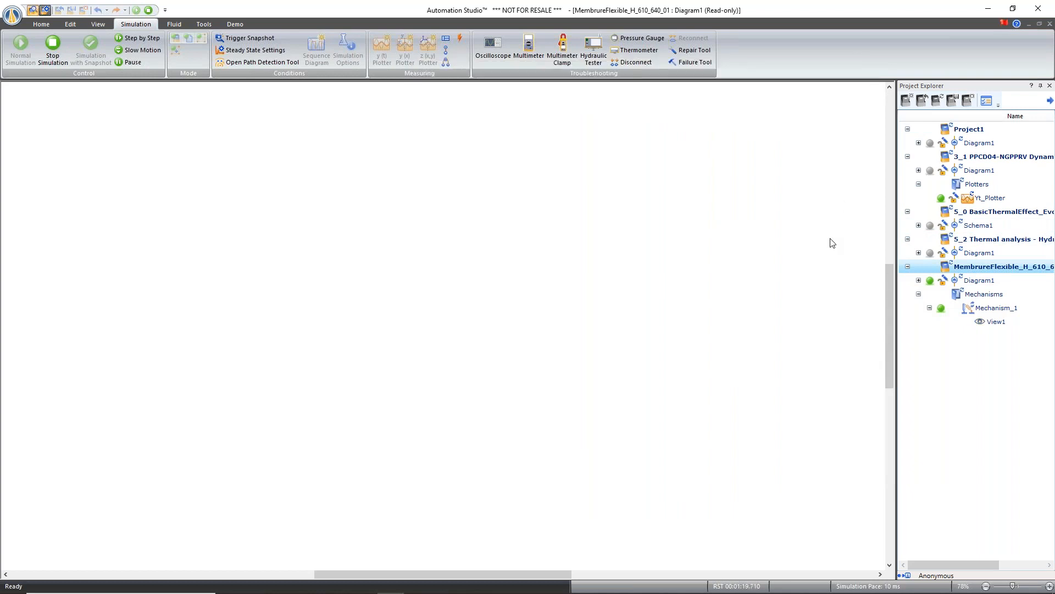
# - Open Diagram1 of the 5_2 Thermal analysis project and examine the hydraulic motor marked Load on Actuator
pyautogui.doubleClick(979, 253)
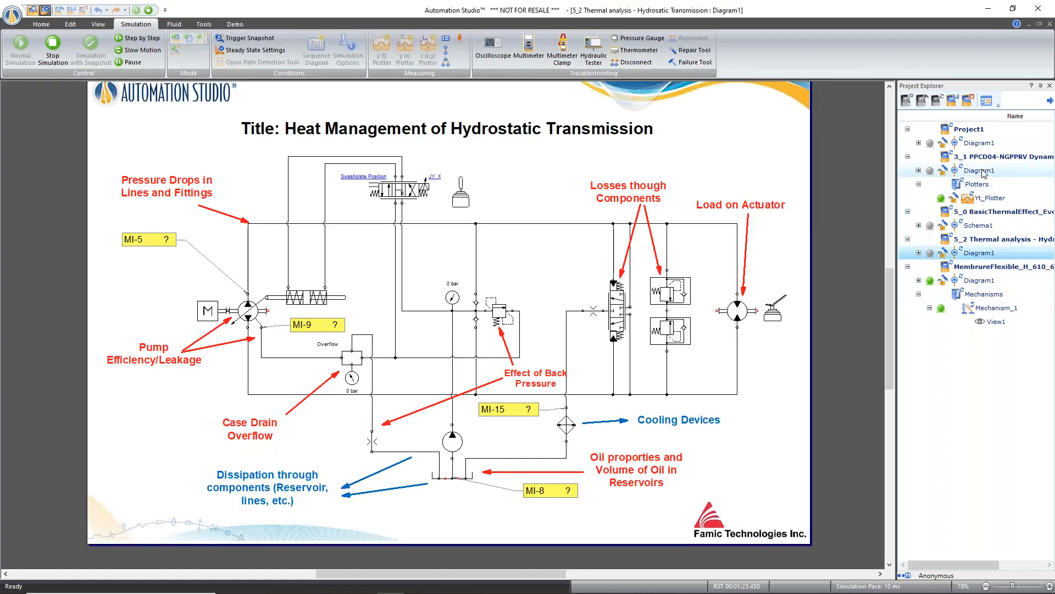
pyautogui.click(789, 347)
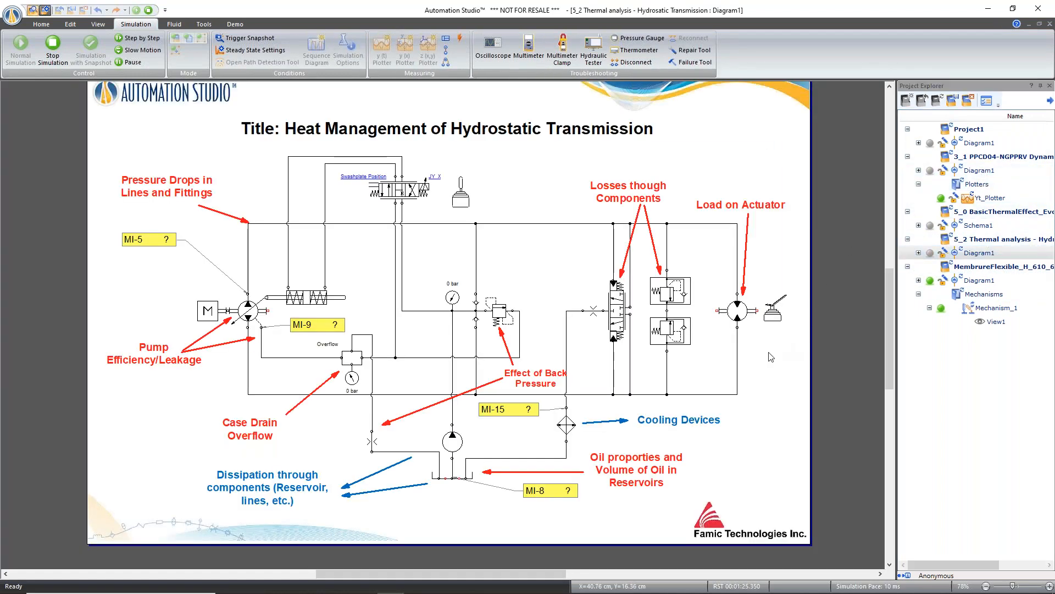
pyautogui.scroll(5, 770, 357)
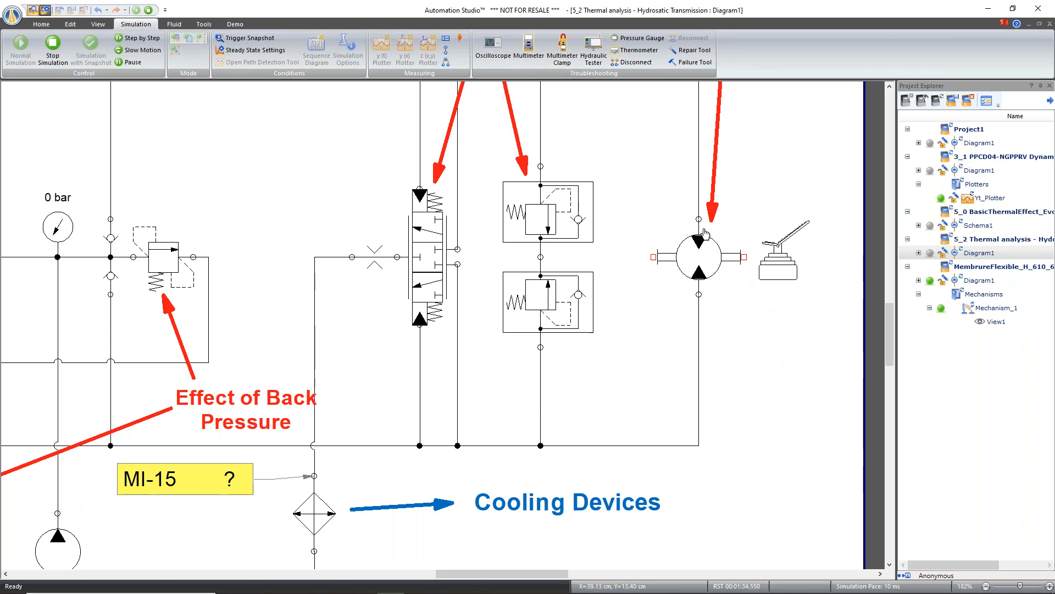
pyautogui.moveTo(683, 258)
pyautogui.scroll(3, 742, 380)
pyautogui.moveTo(735, 387)
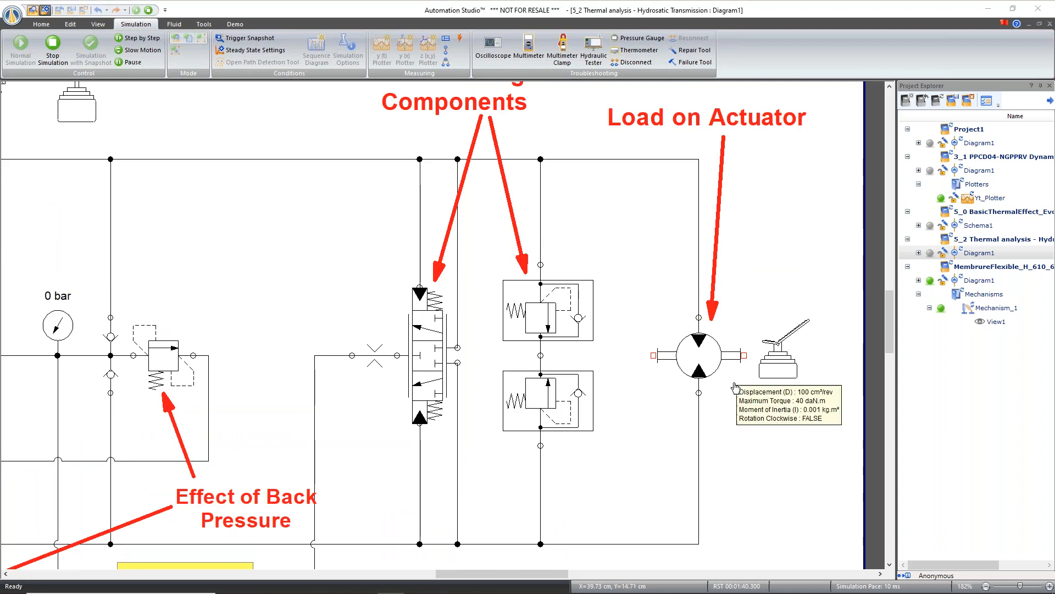
# - Stop the simulation and close the Mechanism Manager
pyautogui.click(53, 50)
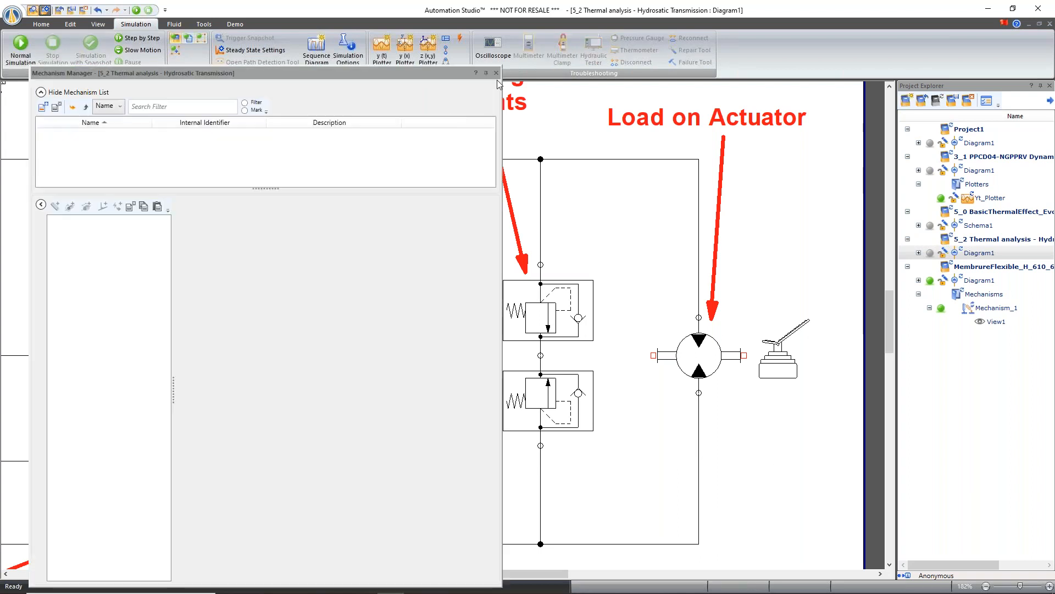
pyautogui.click(496, 73)
# - Open the Catalogue Manager and browse the Block Diagram (6.2) examples for Power Train and Hydrostatic Transmission
pyautogui.click(37, 25)
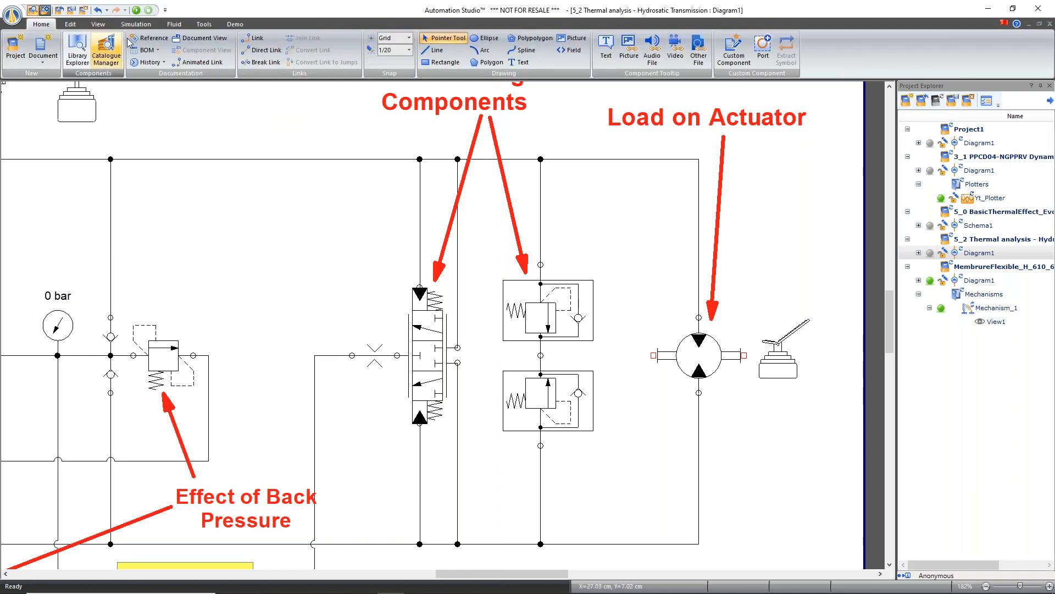
pyautogui.click(101, 54)
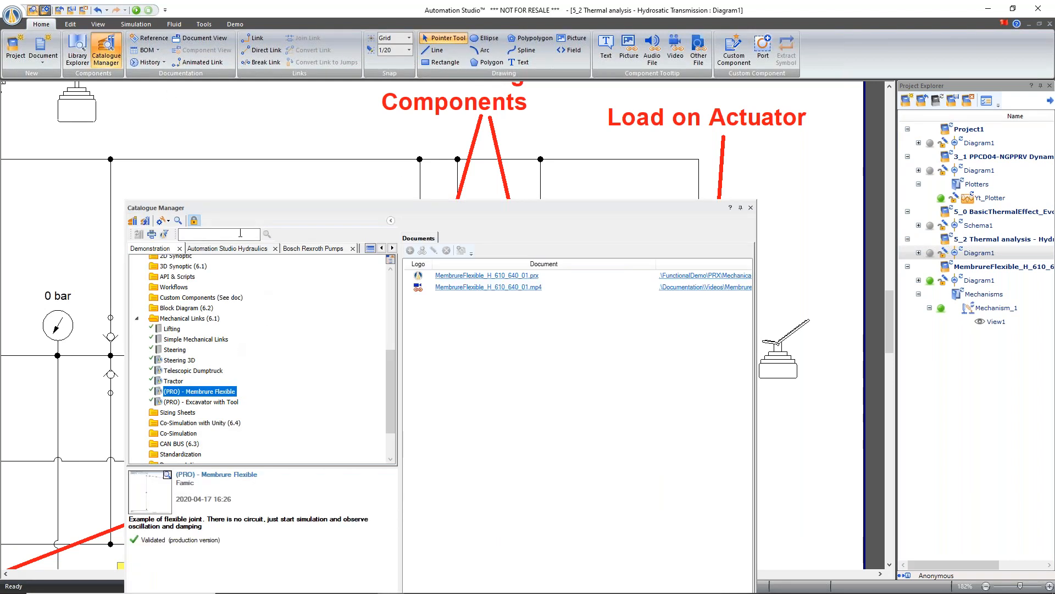
pyautogui.moveTo(289, 205); pyautogui.dragTo(392, 126)
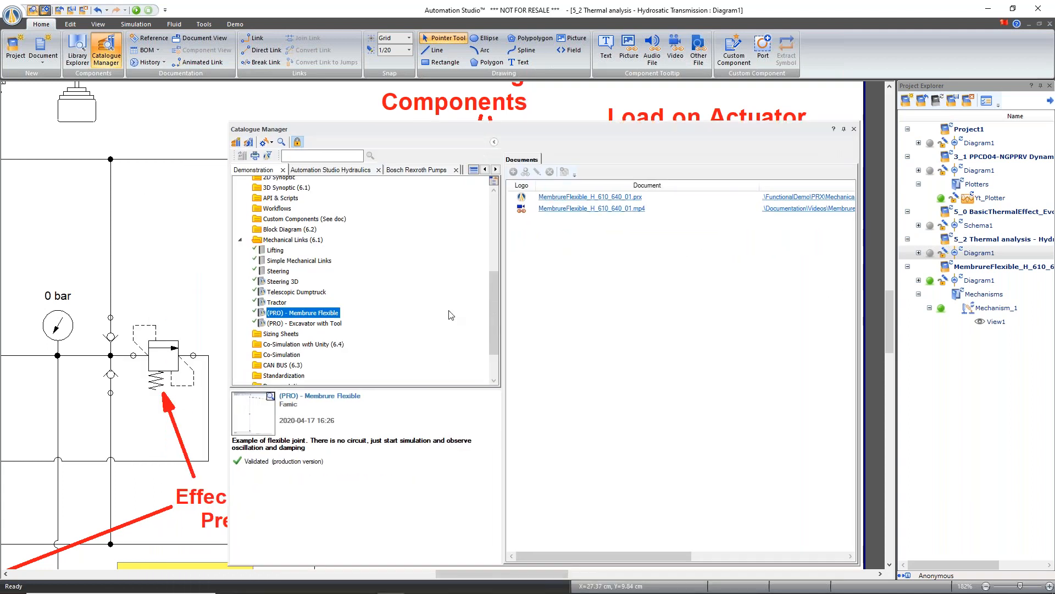
pyautogui.moveTo(487, 301); pyautogui.dragTo(497, 252)
pyautogui.click(241, 343)
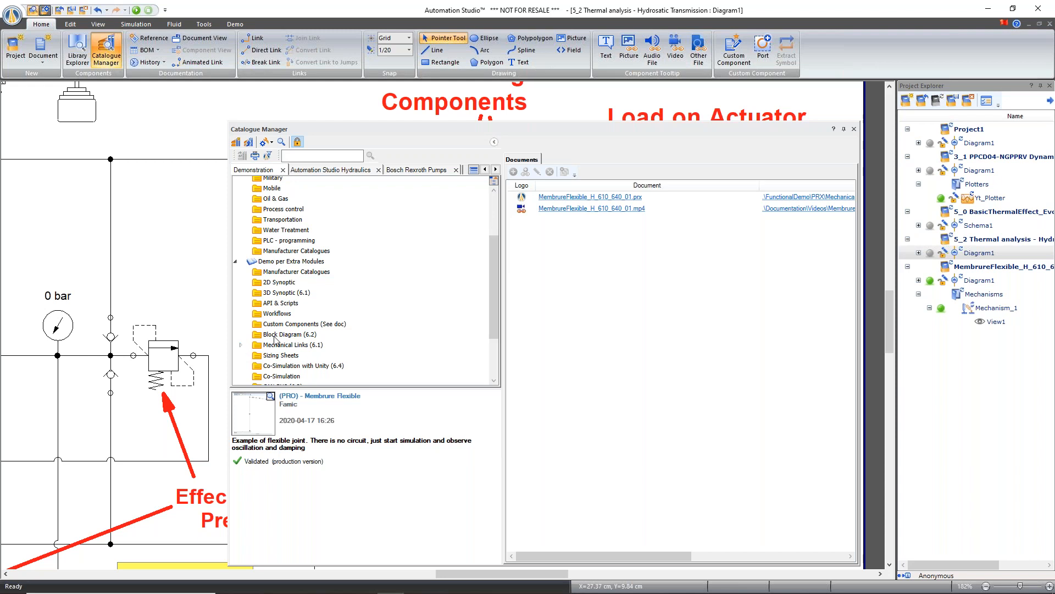
pyautogui.doubleClick(282, 334)
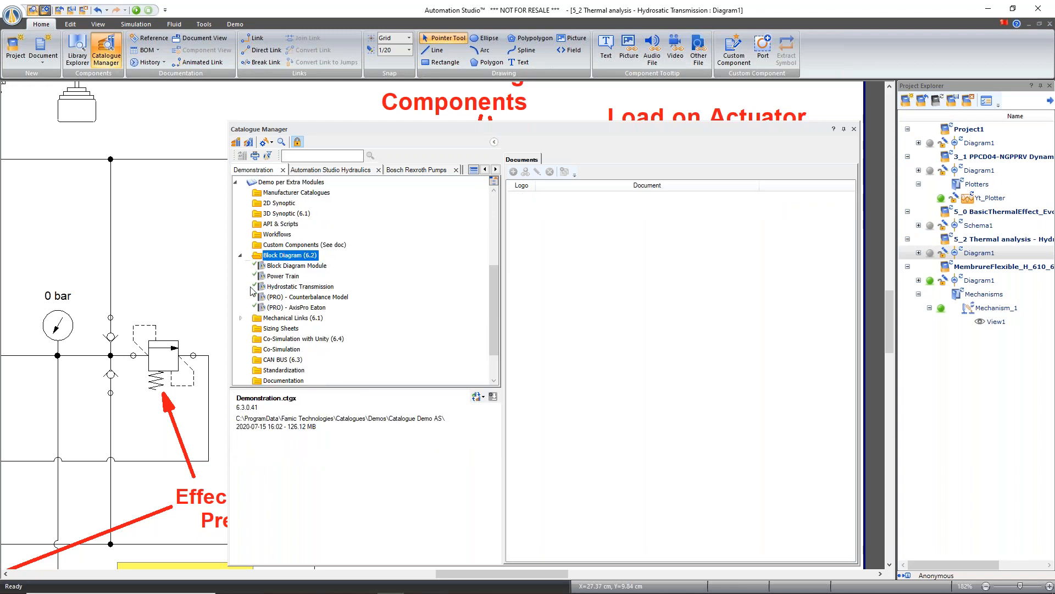
pyautogui.click(288, 277)
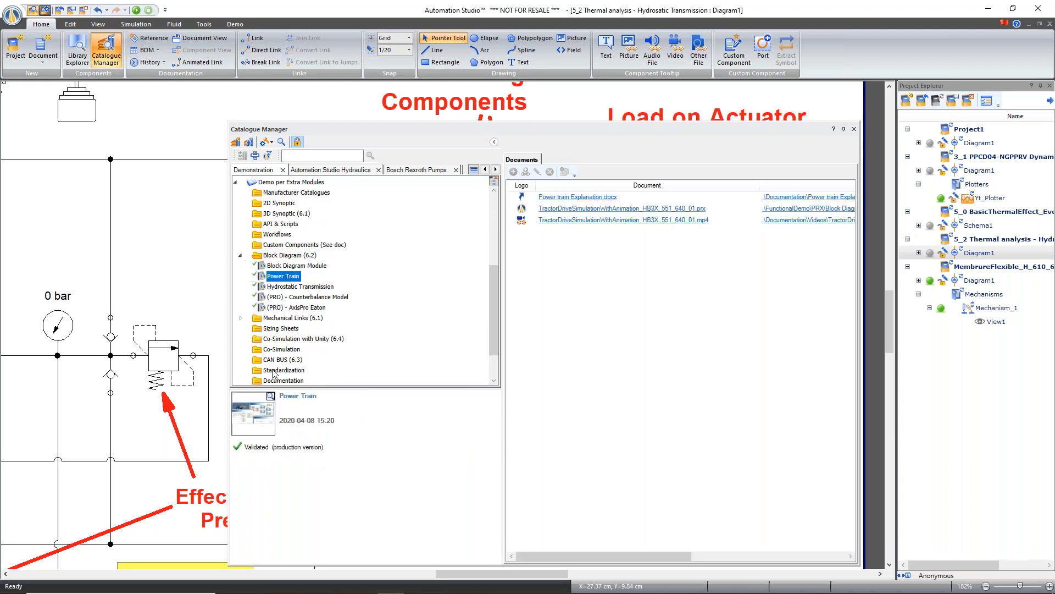
pyautogui.click(297, 286)
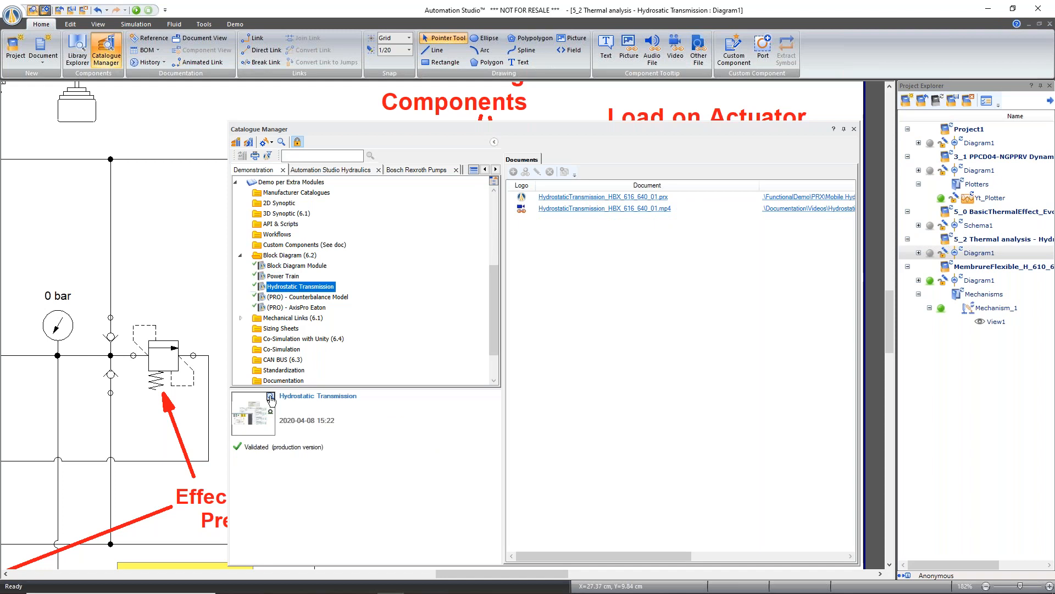
# - Examine the enlarged preview of the Hydrostatic Transmission example, and close the preview and the Catalogue Manager
pyautogui.click(270, 396)
pyautogui.moveTo(652, 73); pyautogui.dragTo(604, 48)
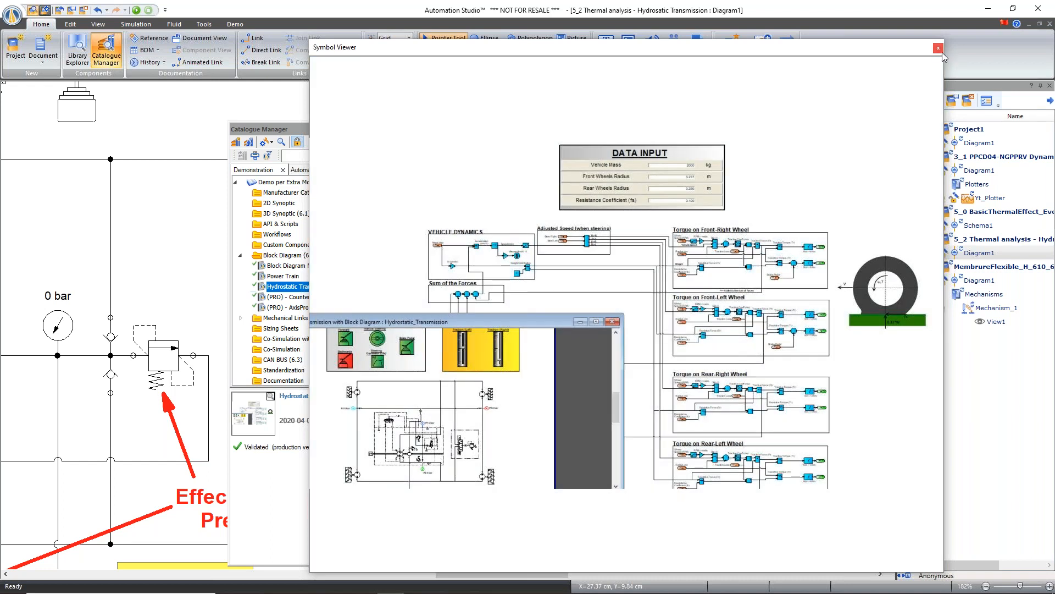
pyautogui.click(939, 49)
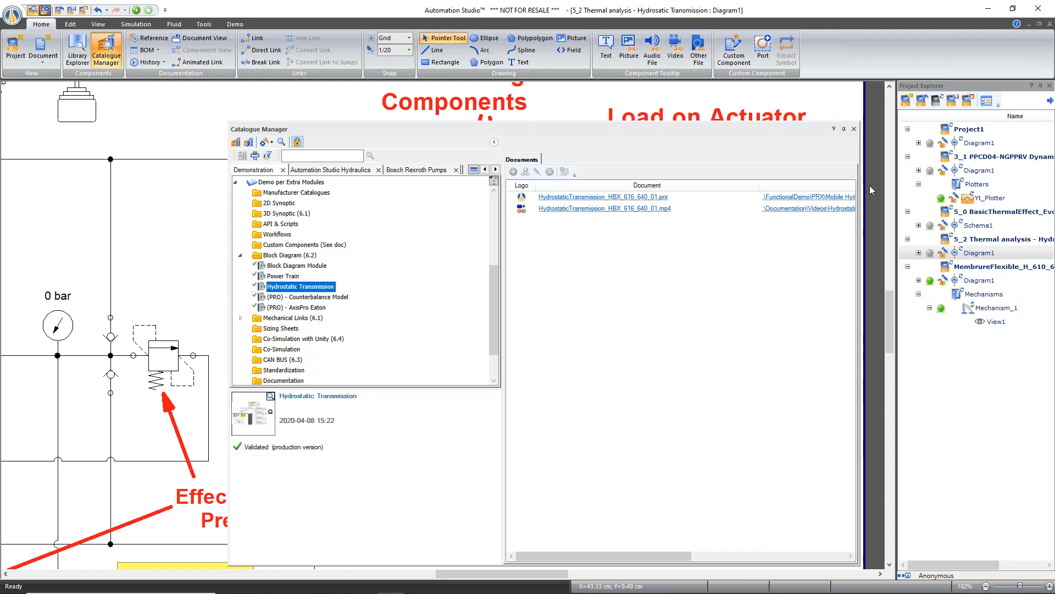
pyautogui.click(853, 129)
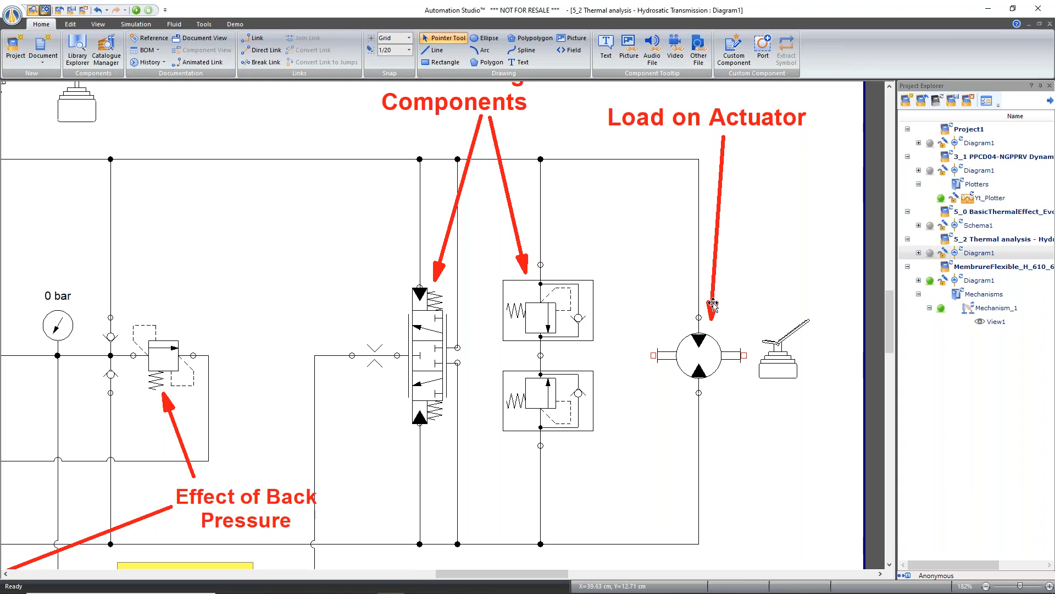
# - Examine the driving and resistive torque curves of the hydraulic motor marked Load on Actuator, and close its properties
pyautogui.doubleClick(687, 362)
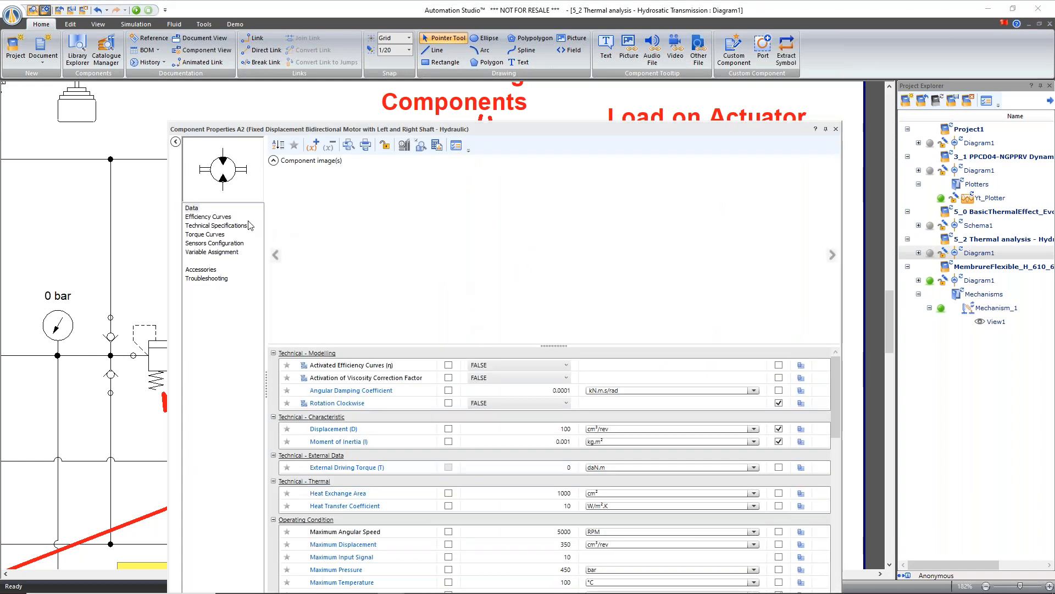
pyautogui.click(215, 218)
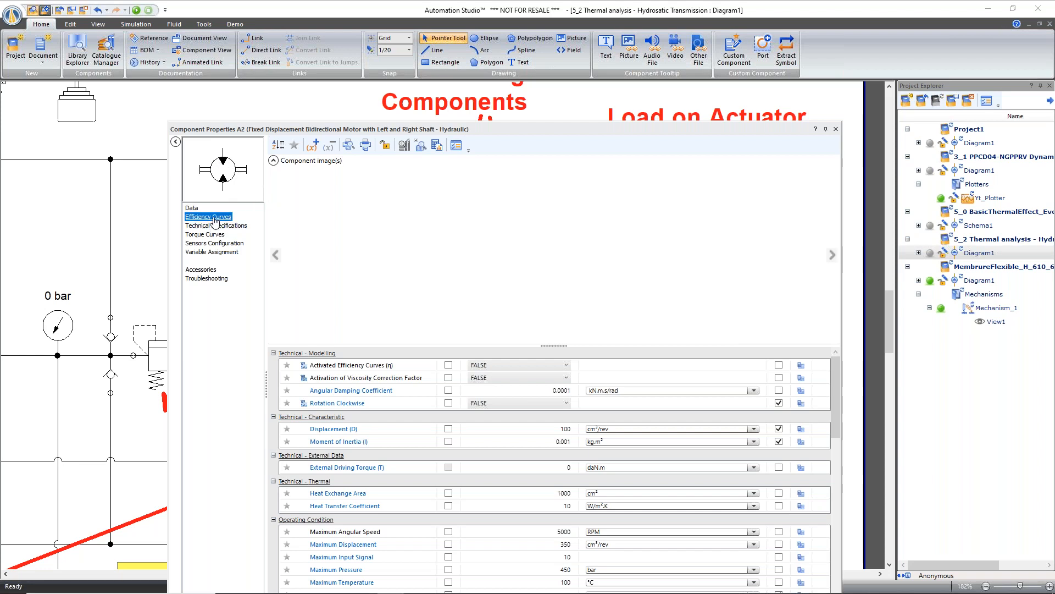
pyautogui.click(211, 235)
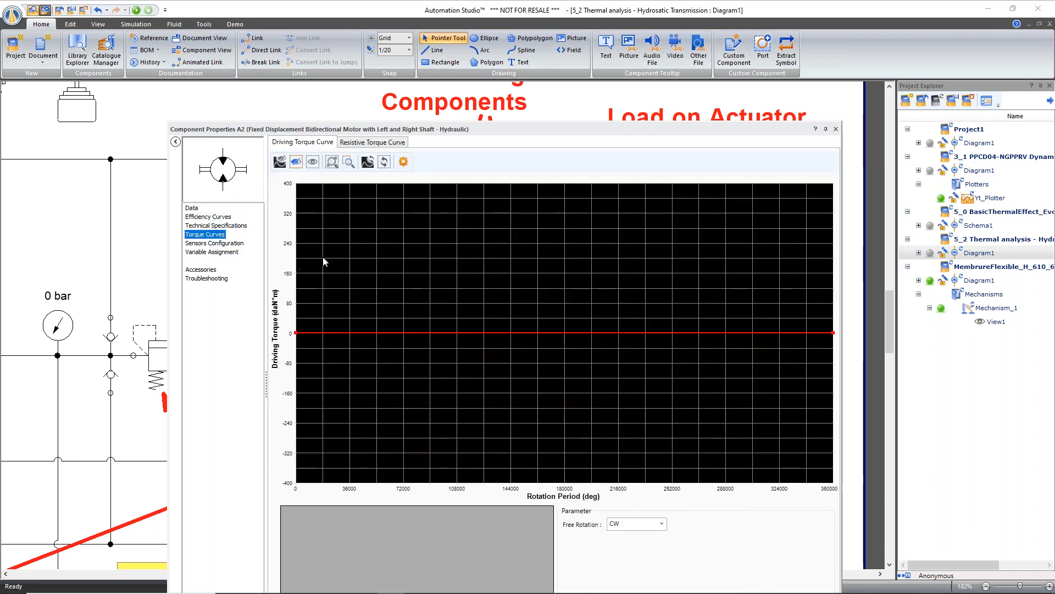
pyautogui.click(360, 142)
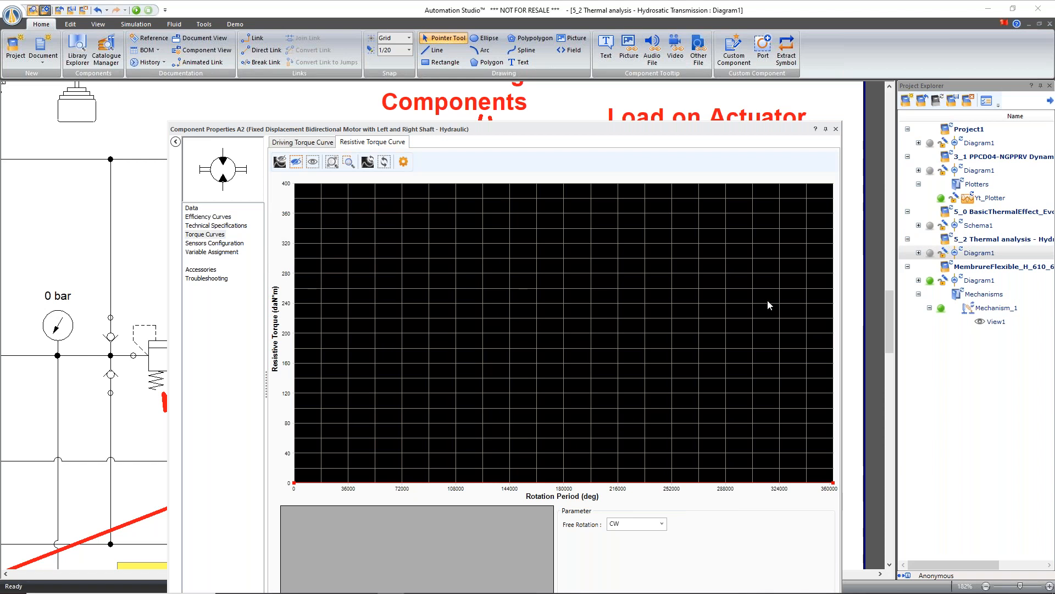
pyautogui.click(836, 130)
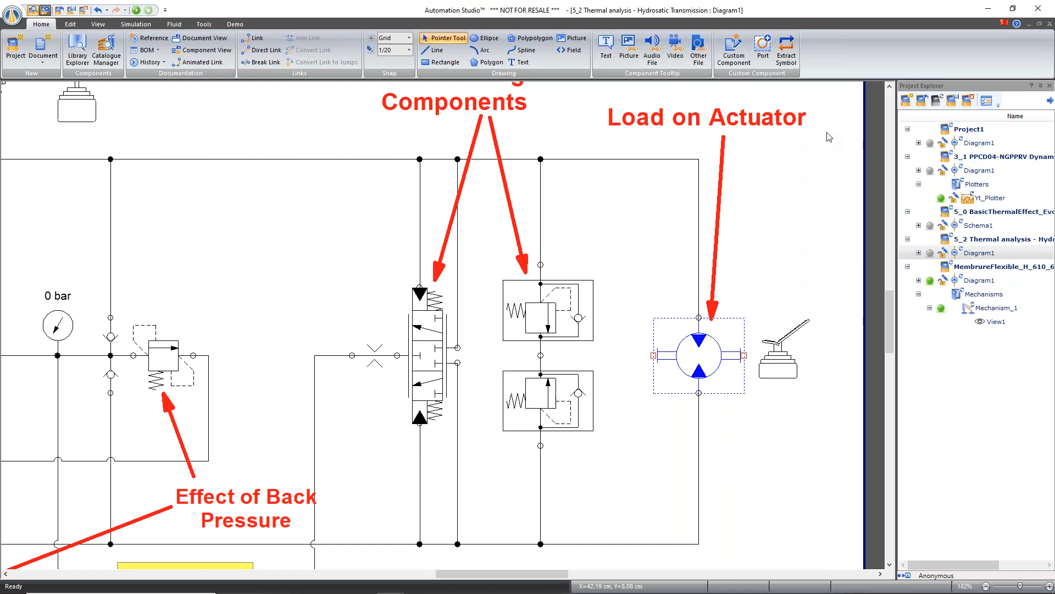
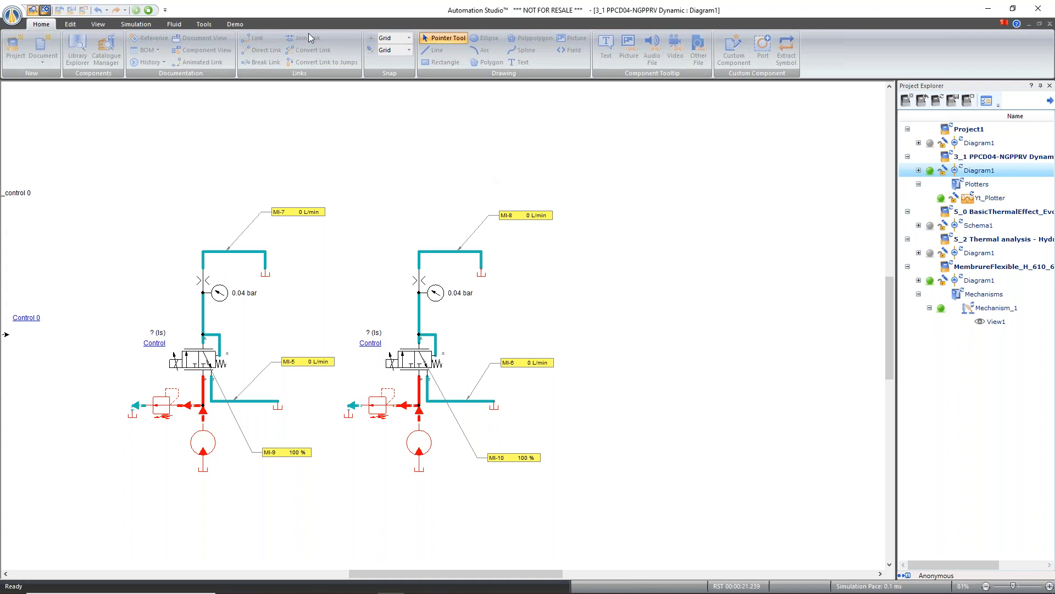
# - Stop the simulation of the 3_1 PPCD04-NGPPRV Dynamic diagram and switch to Diagram1 of the 5_2_2 AirFlowHeatDissipation project
pyautogui.click(148, 10)
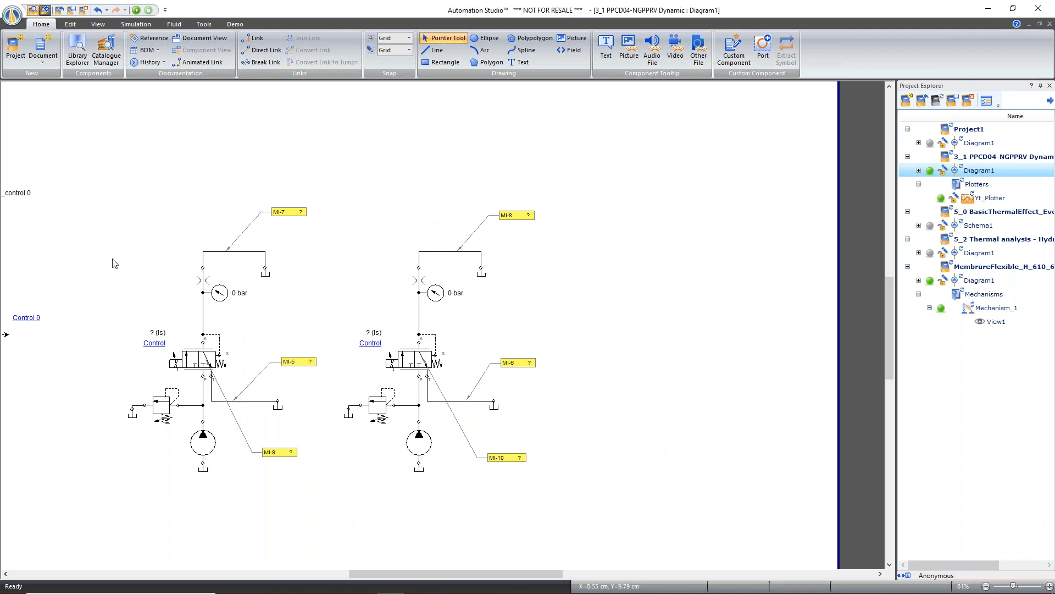
pyautogui.click(187, 211)
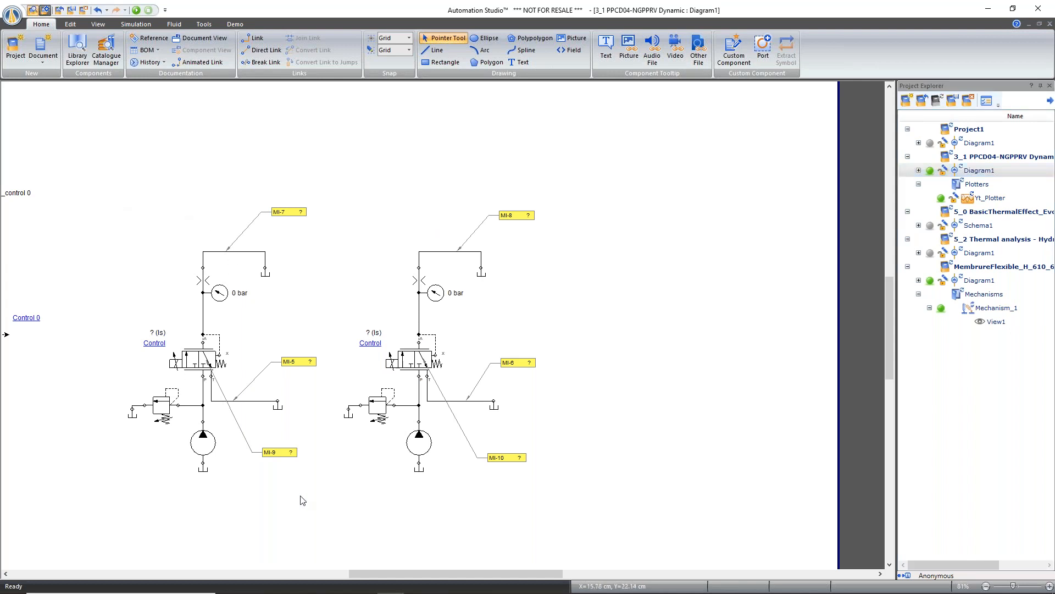
pyautogui.moveTo(831, 589)
pyautogui.hotkey('alt', 'Tab')
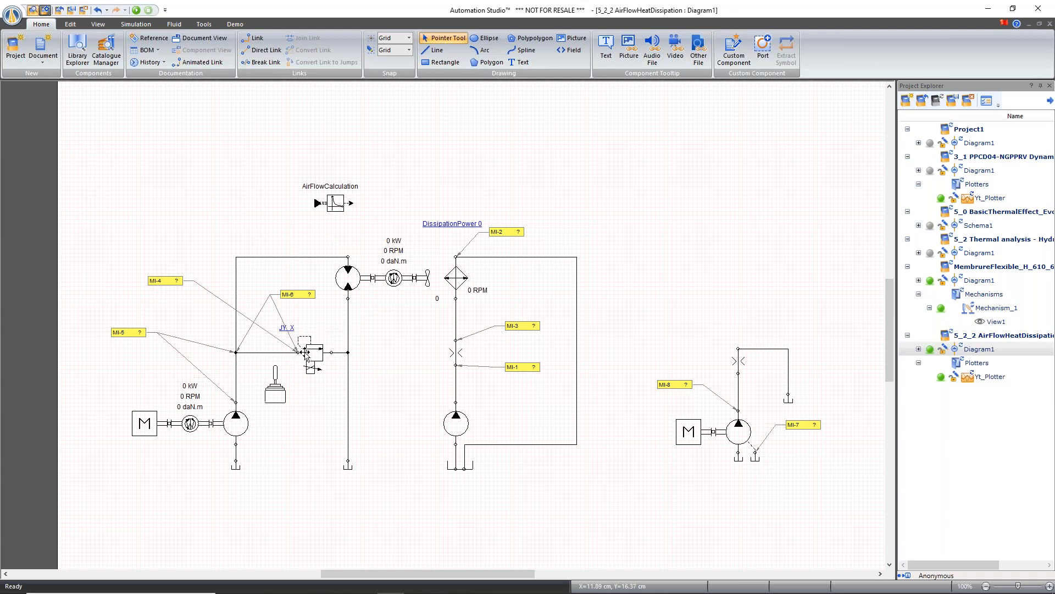
# - Examine the fan's resistive torque curve and the cooler's DissipationPower variable assignment, closing each component's properties
pyautogui.doubleClick(422, 280)
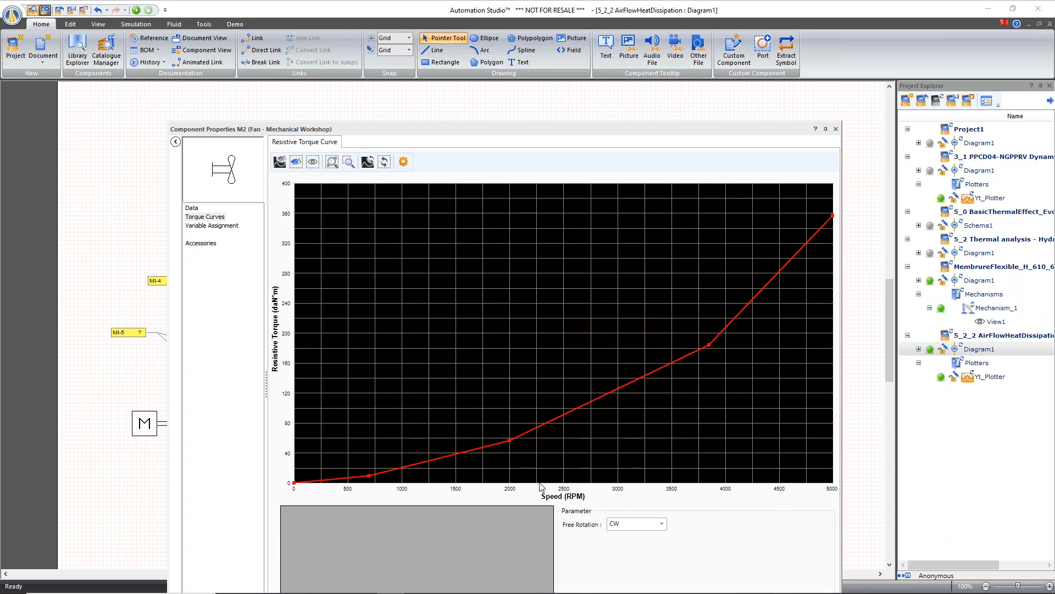
pyautogui.click(836, 130)
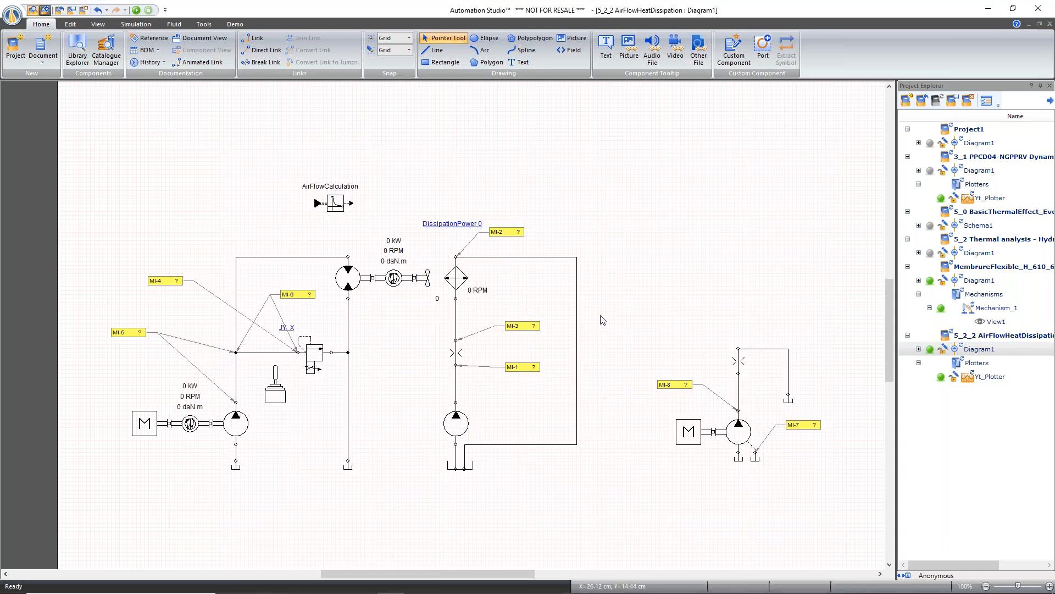
pyautogui.doubleClick(465, 279)
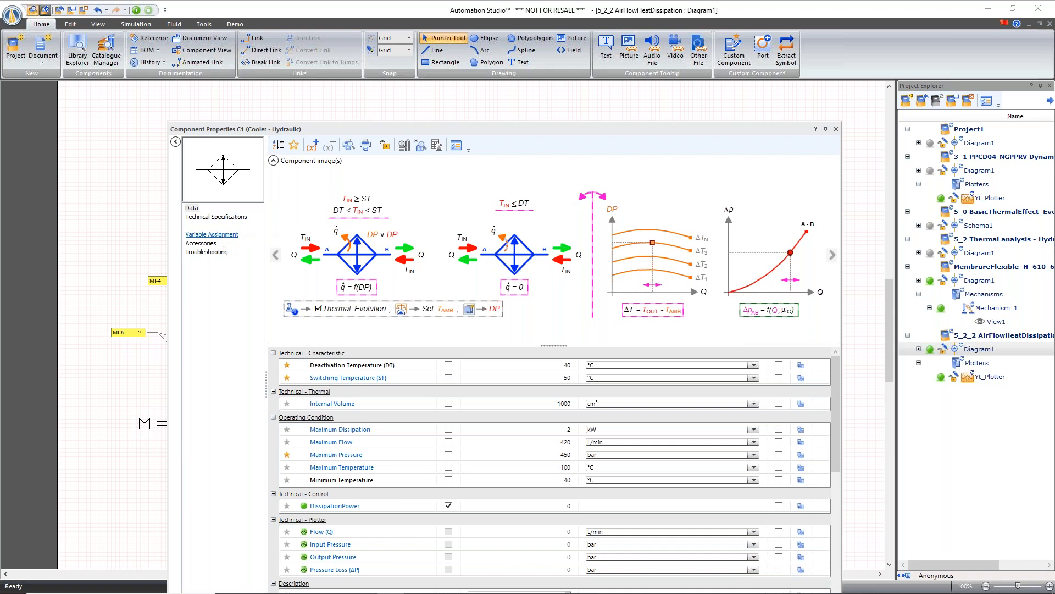
pyautogui.click(218, 234)
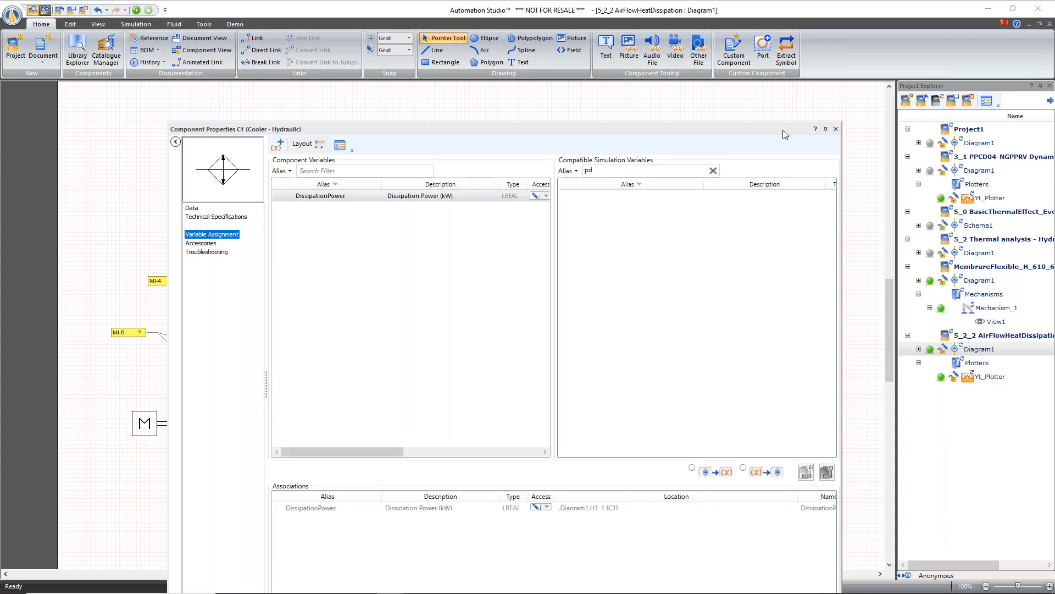
pyautogui.click(835, 129)
pyautogui.click(548, 217)
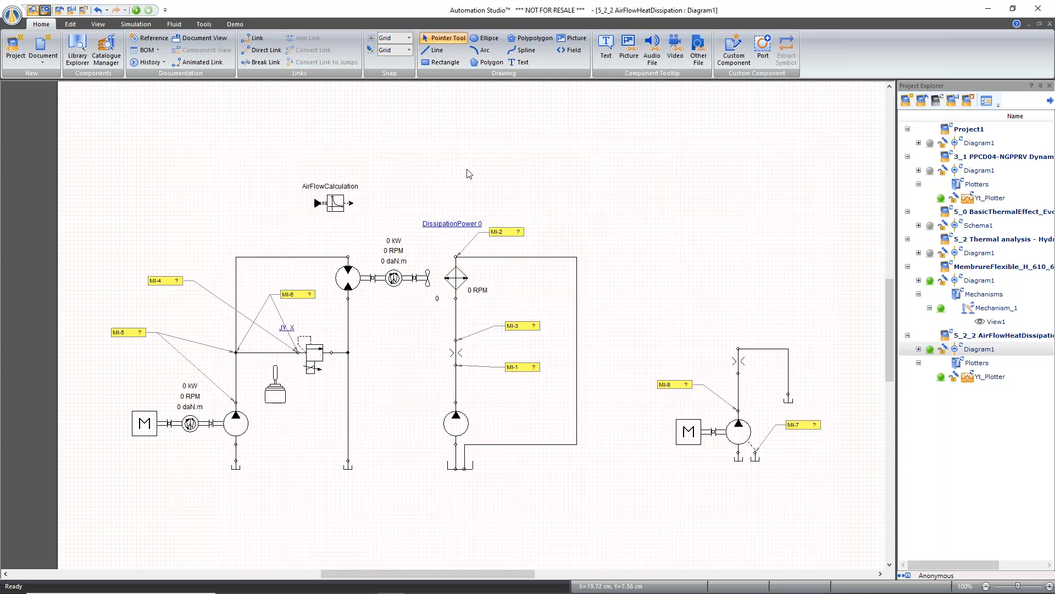
# - Start the simulation of the air-flow heat dissipation circuit and move joystick JY1 to about X 35
pyautogui.click(136, 10)
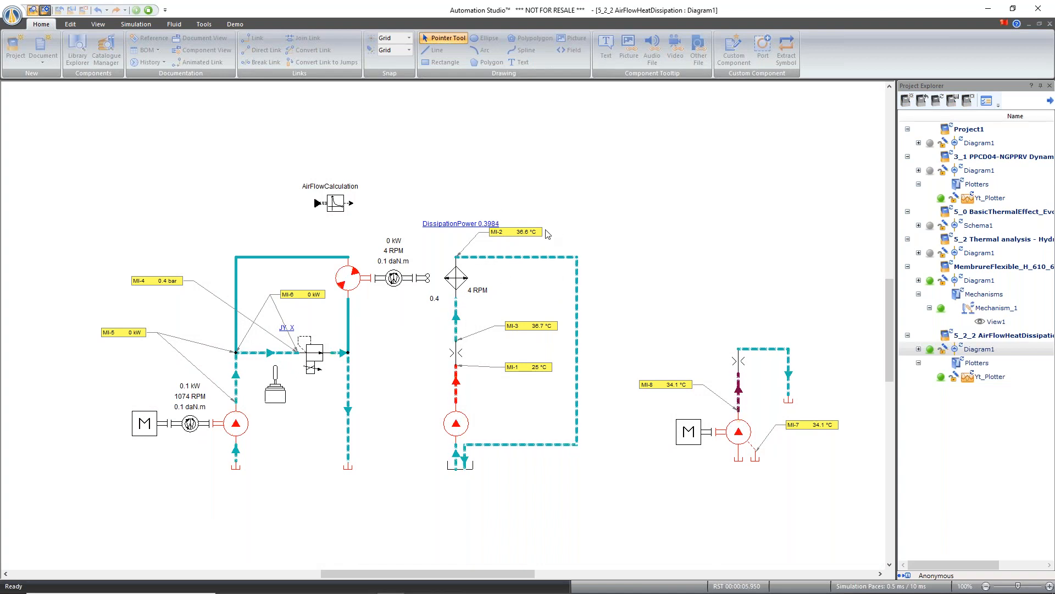
pyautogui.click(275, 393)
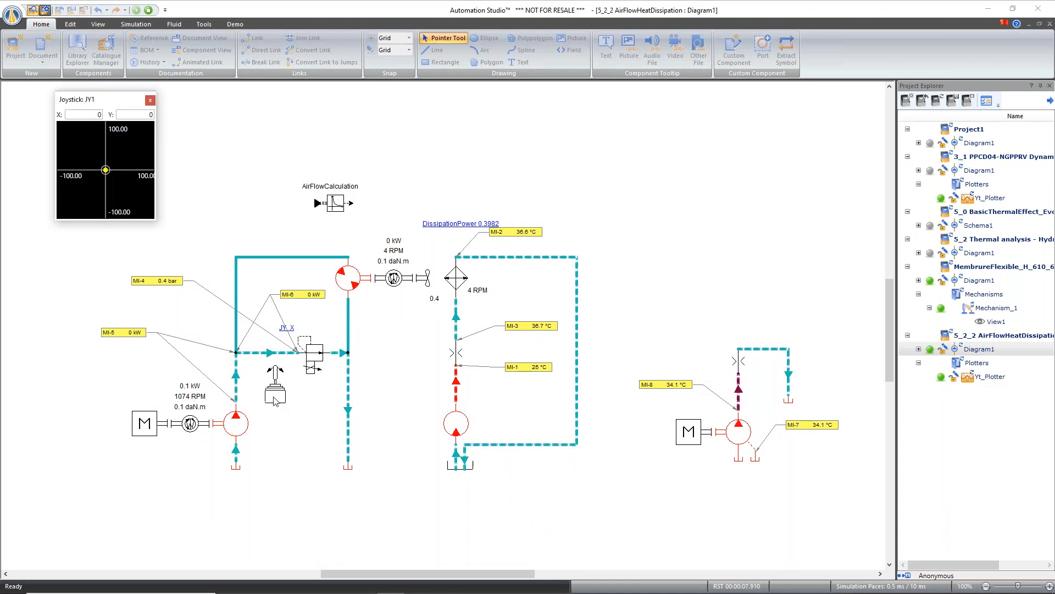
pyautogui.moveTo(105, 170); pyautogui.dragTo(122, 170)
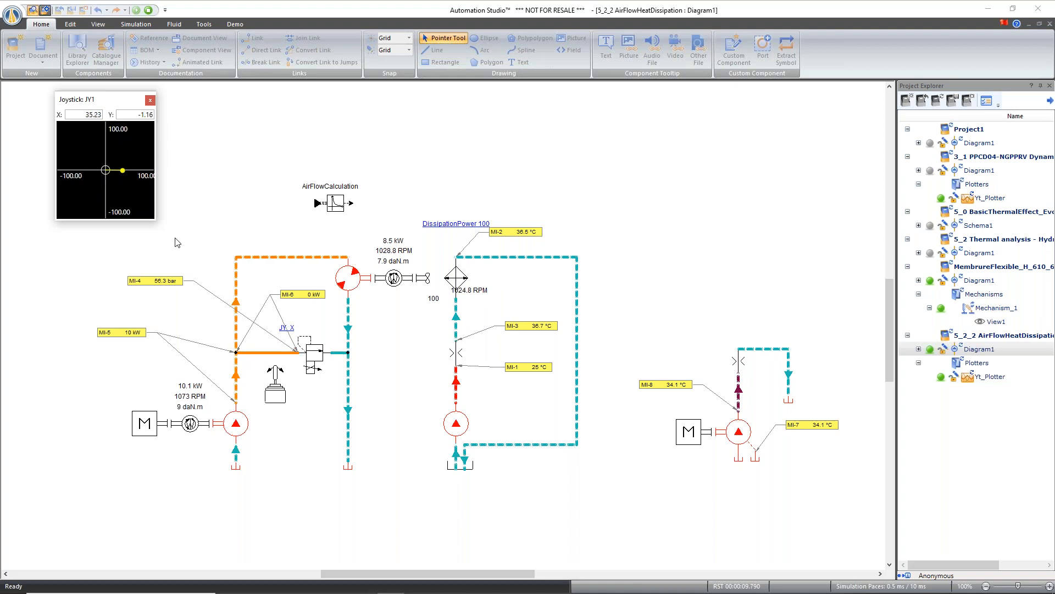
pyautogui.click(209, 215)
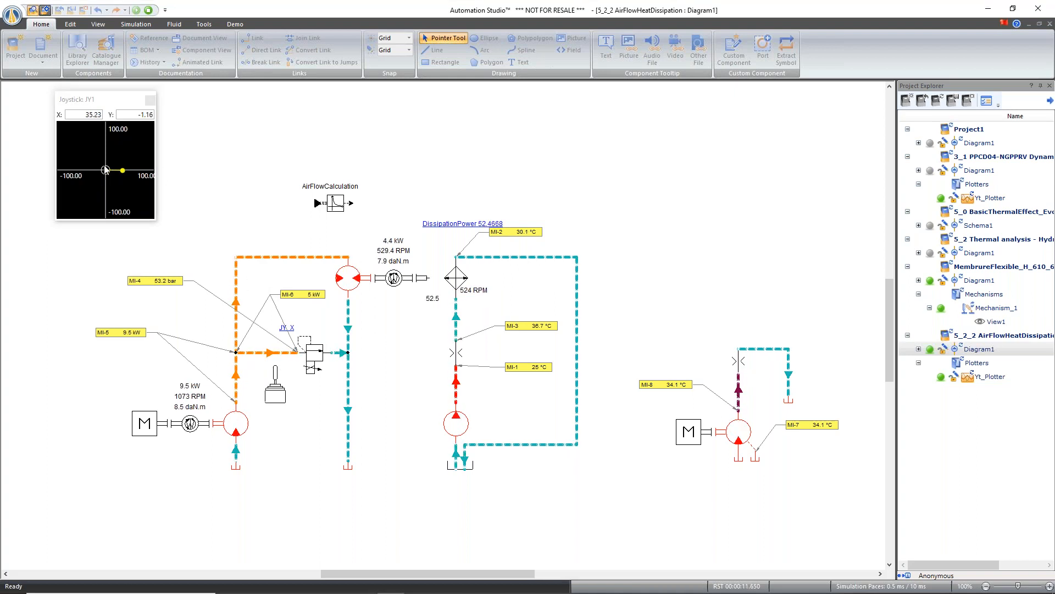
# - Examine the fan speed, dissipation power and cooler temperatures under the joystick command, and stop the simulation
pyautogui.scroll(2, 496, 286)
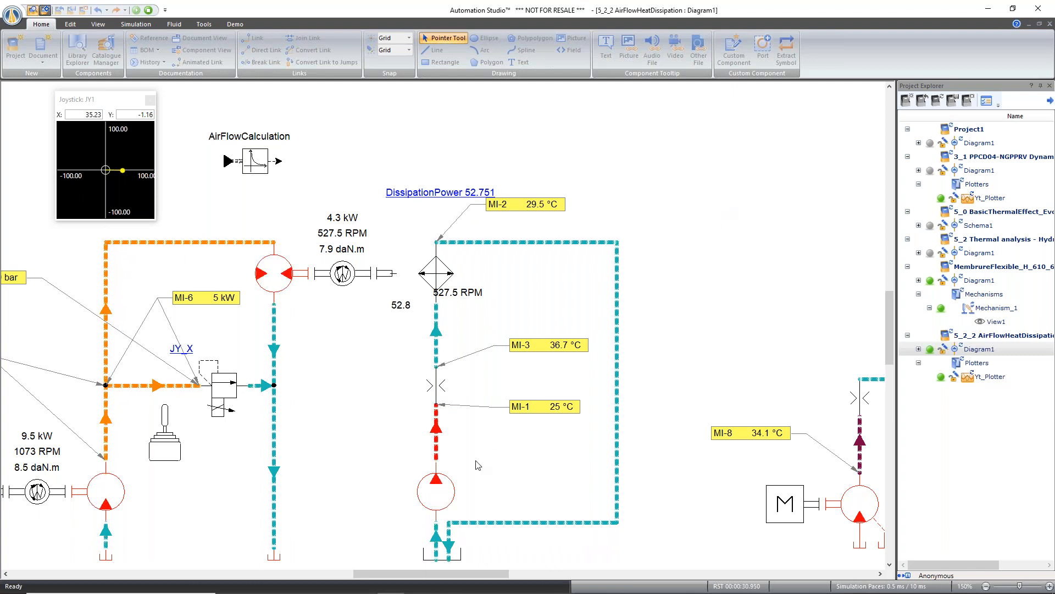
pyautogui.moveTo(482, 577); pyautogui.dragTo(455, 581)
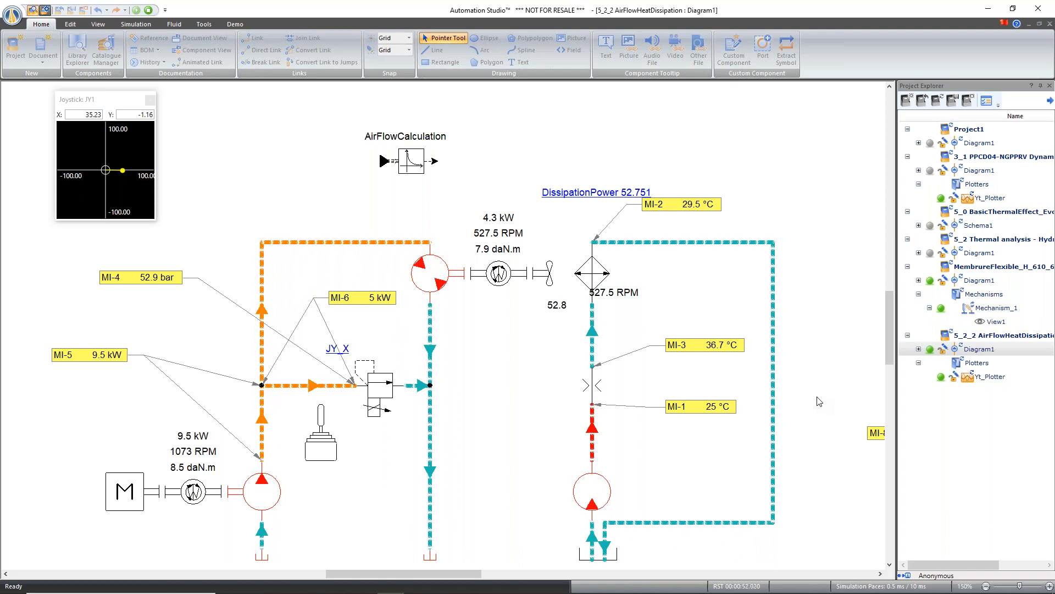
pyautogui.click(148, 10)
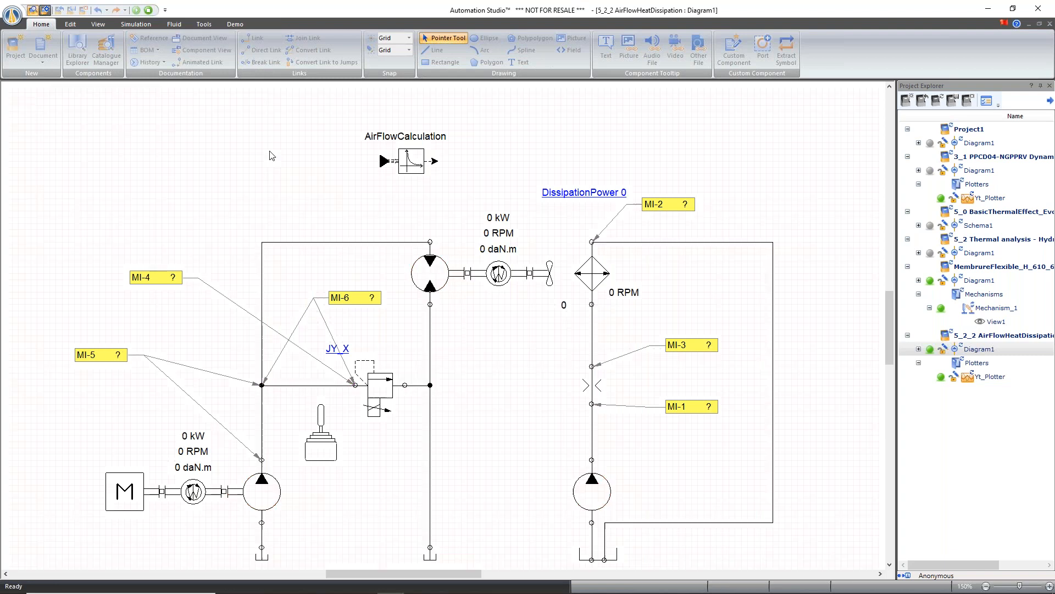
# - Open the Library Explorer and place a Gas-Loaded Accumulator with Separator above the joystick-controlled circuit, beside the AirFlowCalculation block
pyautogui.click(80, 46)
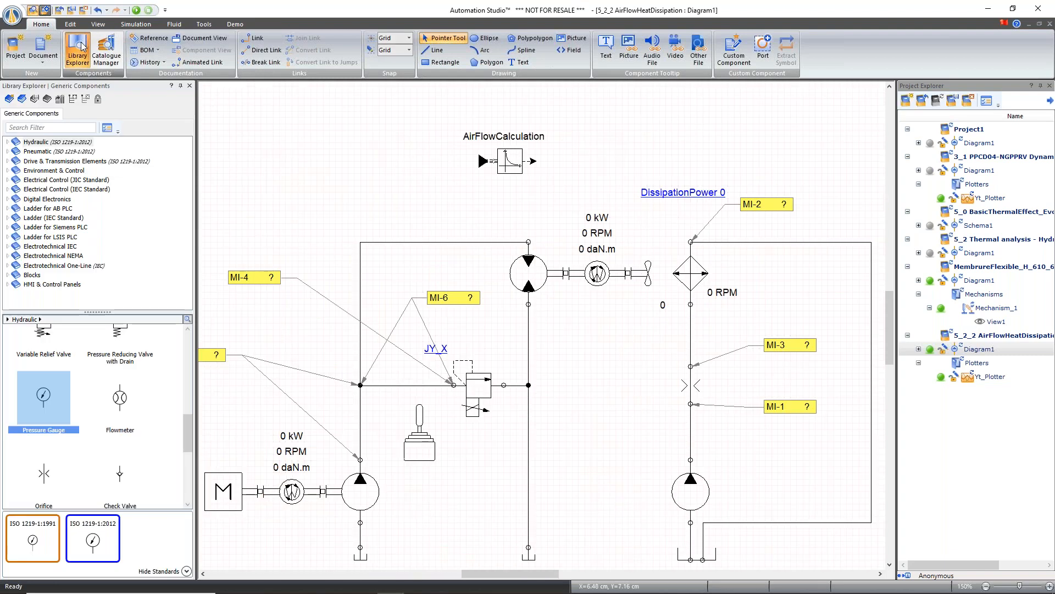
pyautogui.scroll(-2, 182, 357)
pyautogui.moveTo(182, 355); pyautogui.dragTo(185, 468)
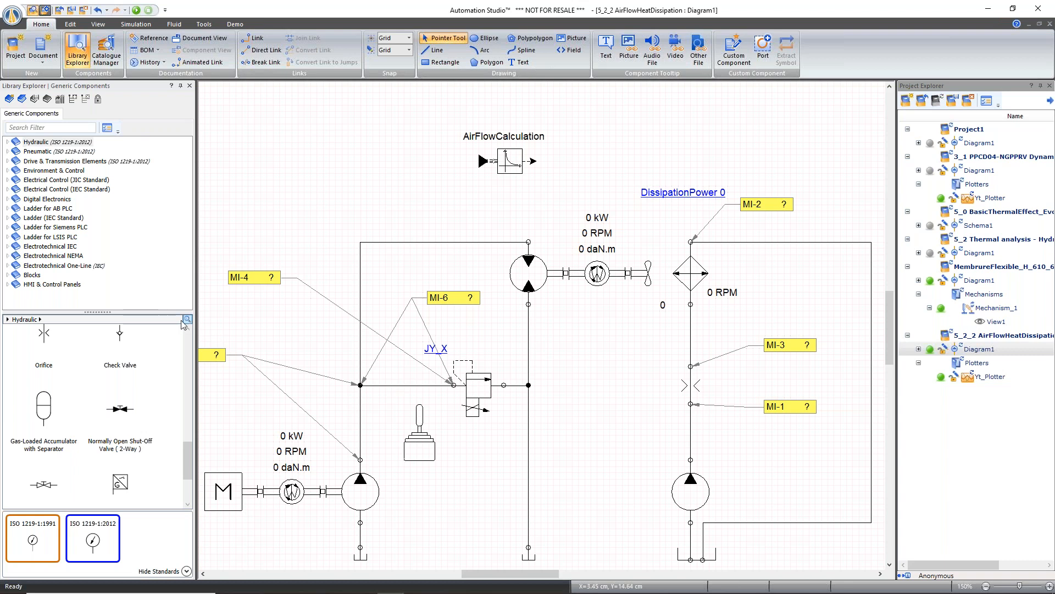
pyautogui.click(105, 316)
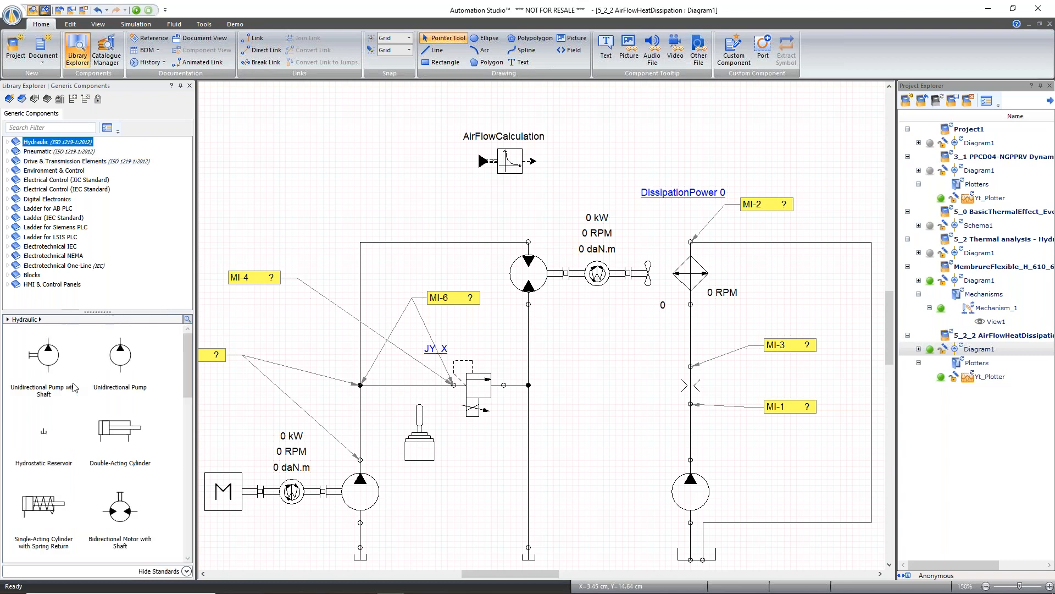
pyautogui.moveTo(192, 361); pyautogui.dragTo(190, 502)
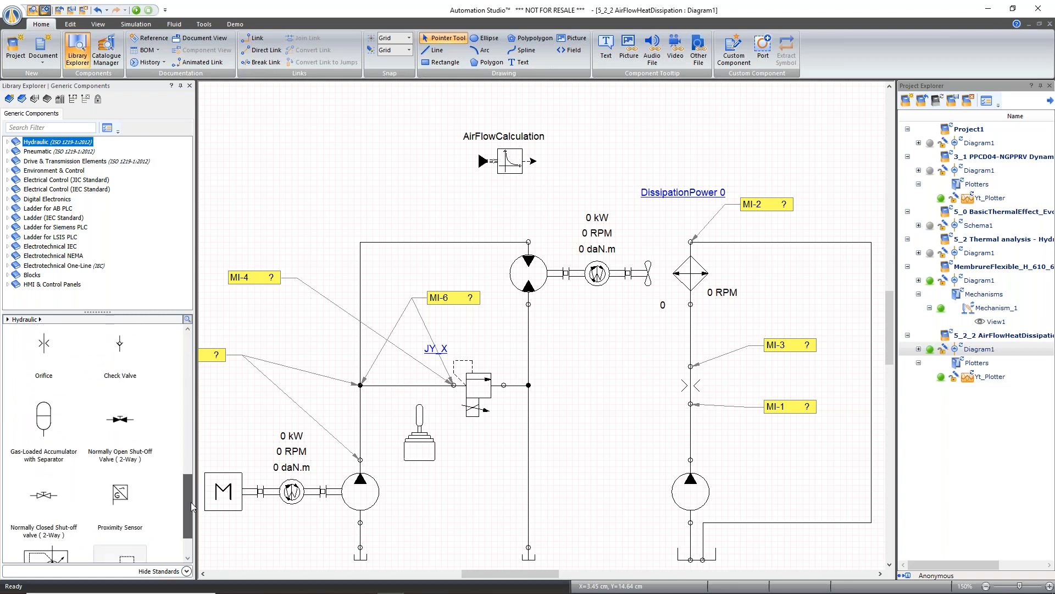
pyautogui.moveTo(44, 417); pyautogui.dragTo(401, 179)
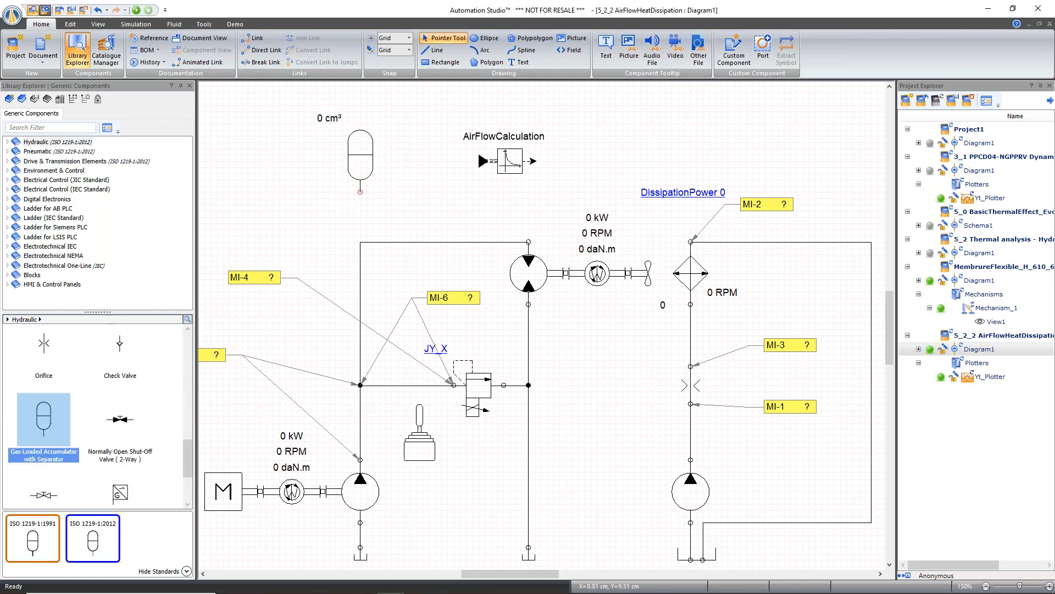
# - Open the placed accumulator's properties and select its Cv Port 1 parameter
pyautogui.scroll(3, 415, 172)
pyautogui.click(415, 171)
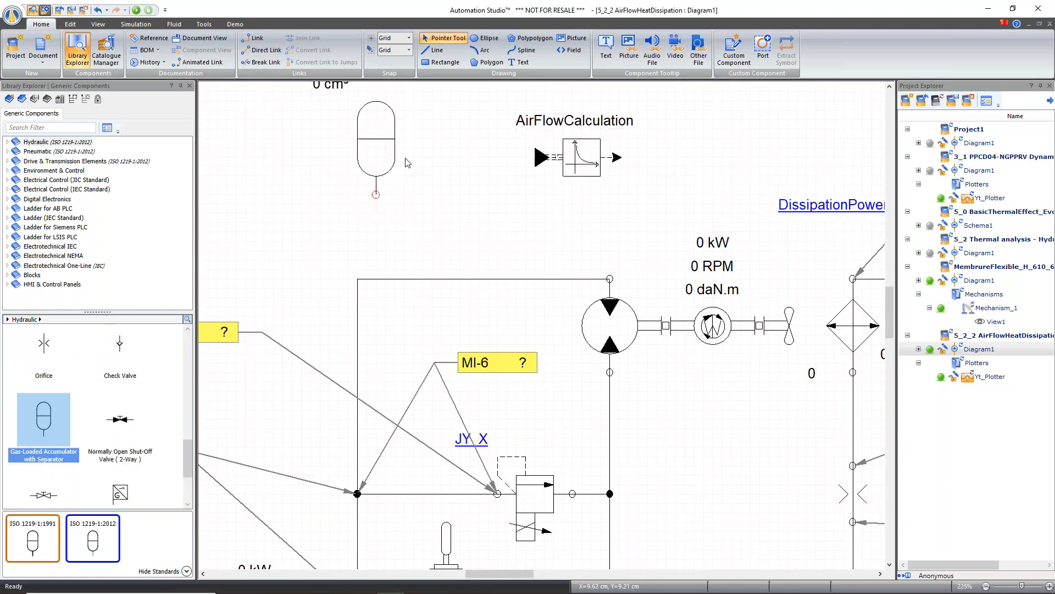
pyautogui.scroll(2, 406, 181)
pyautogui.doubleClick(395, 232)
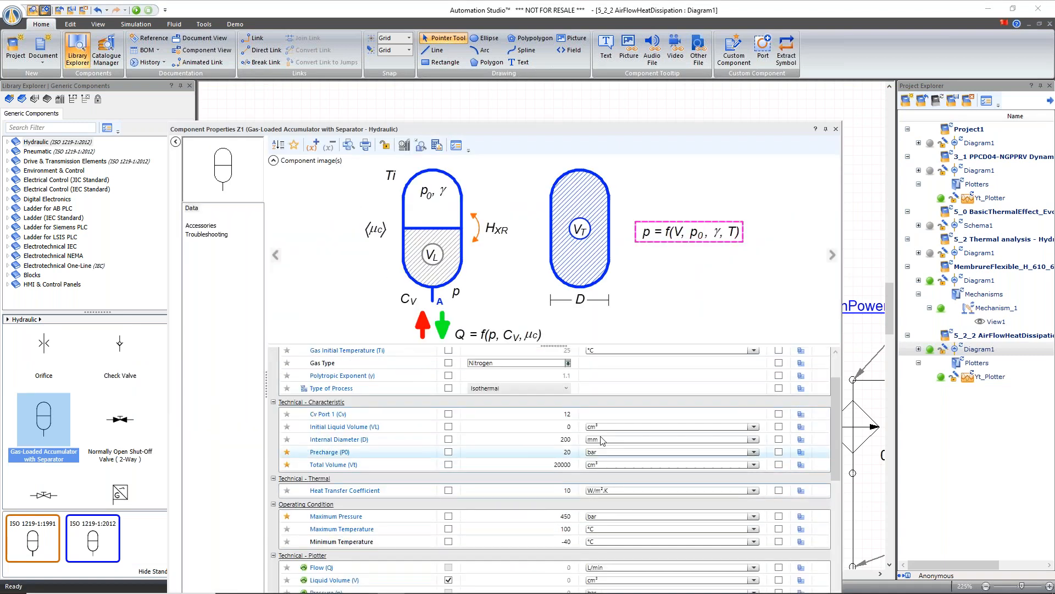
pyautogui.click(286, 414)
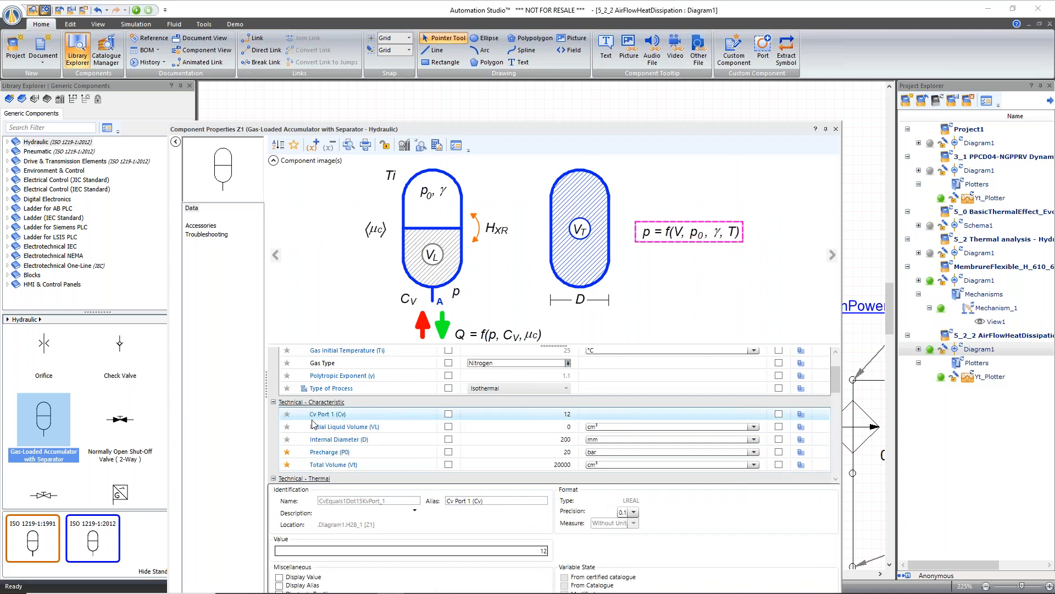
pyautogui.moveTo(314, 417)
# - Read the help description of the accumulator's Cv Port 1 parameter beside the component image, and close the help
pyautogui.click(816, 130)
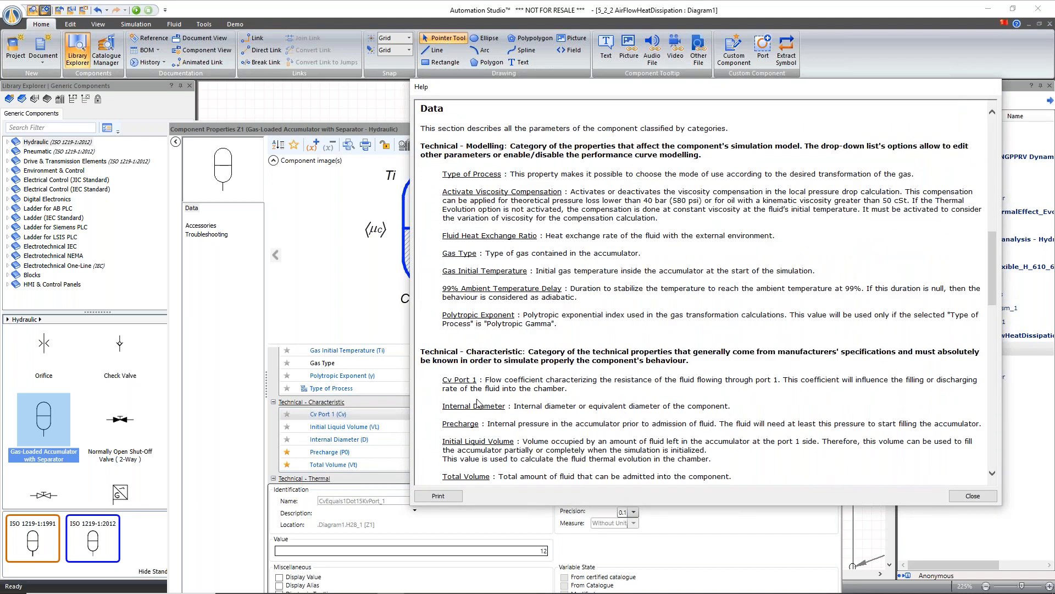
pyautogui.moveTo(566, 391); pyautogui.dragTo(449, 382)
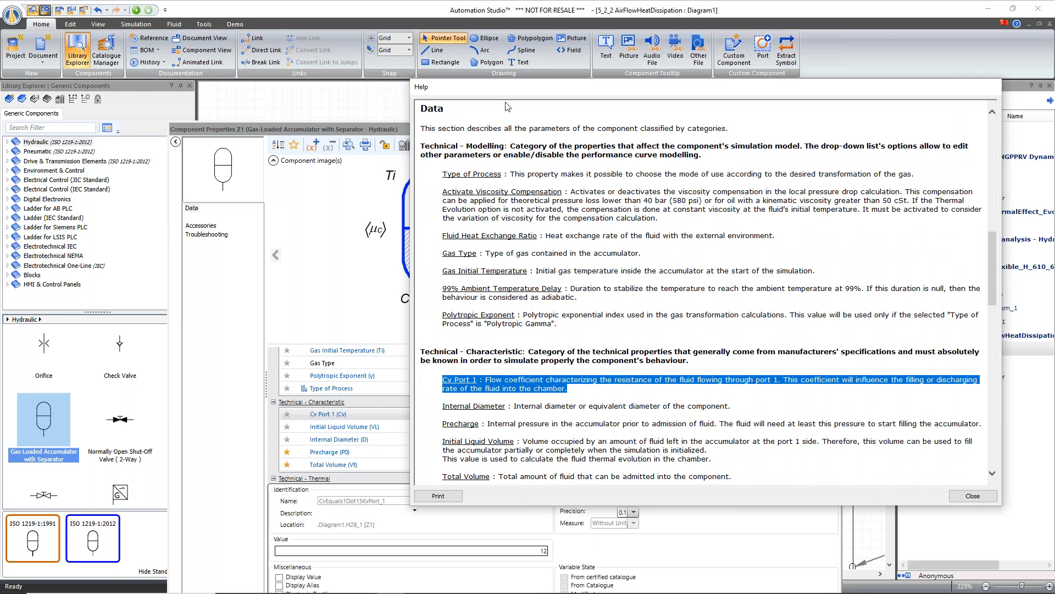
pyautogui.moveTo(519, 92); pyautogui.dragTo(711, 107)
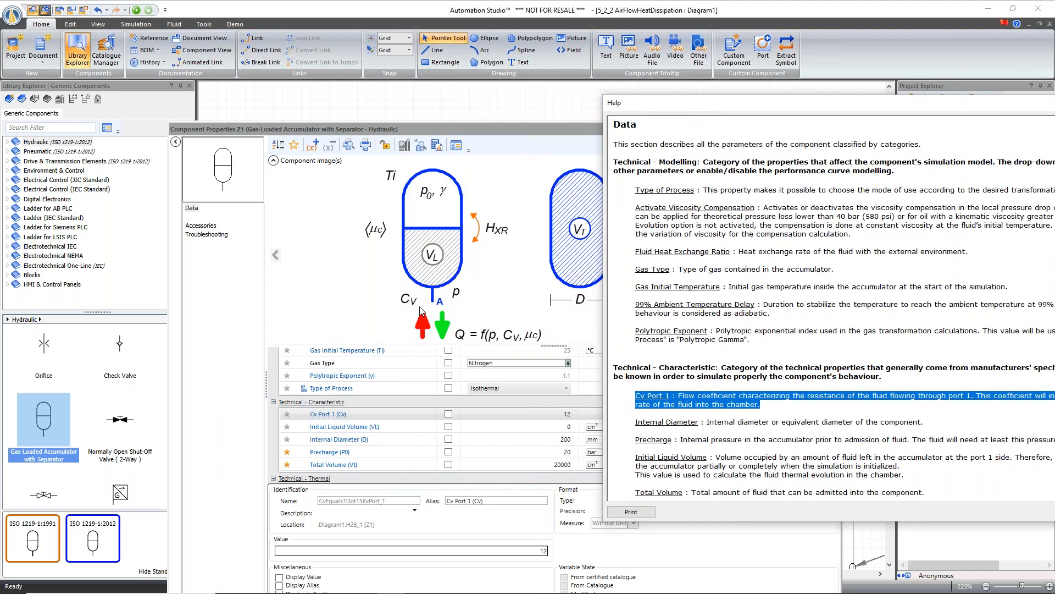
pyautogui.moveTo(674, 102); pyautogui.dragTo(374, 136)
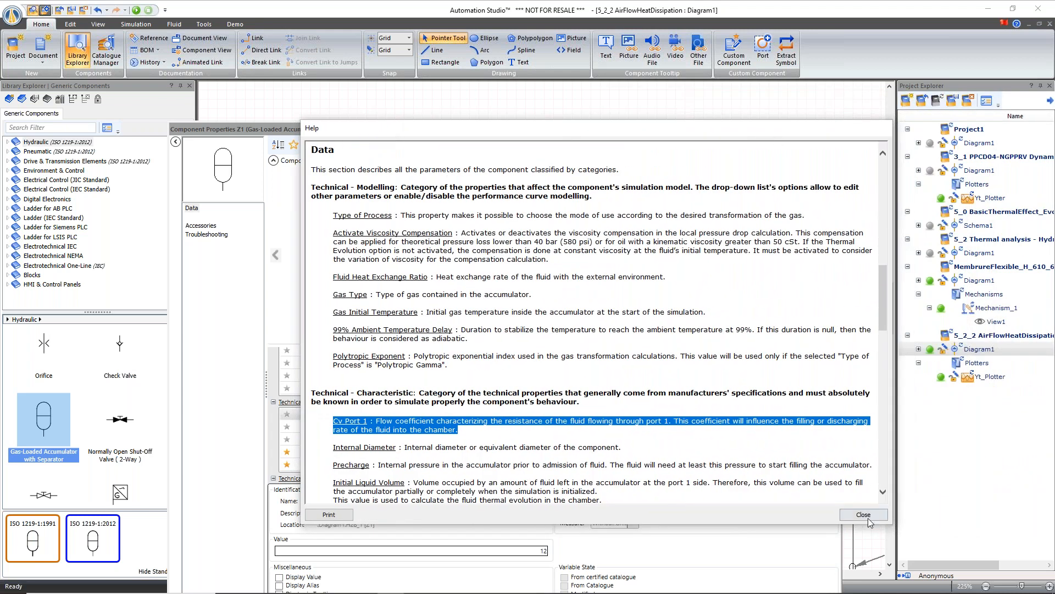
pyautogui.click(875, 515)
# - Open the Hydraulic and Pneumatic User's Guide and search it for "flow coefficient"
pyautogui.click(12, 15)
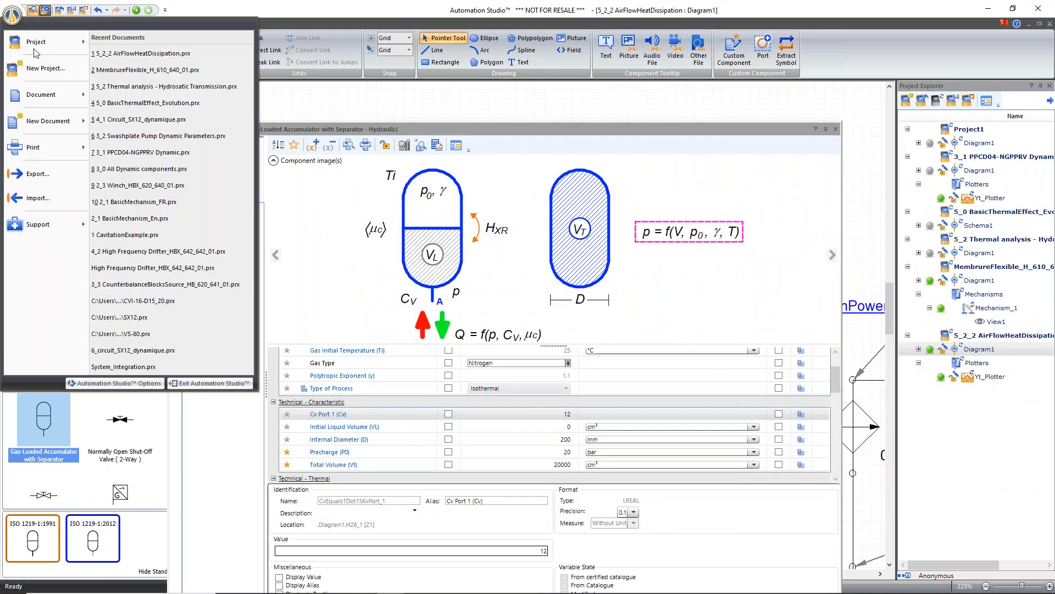
pyautogui.moveTo(61, 236)
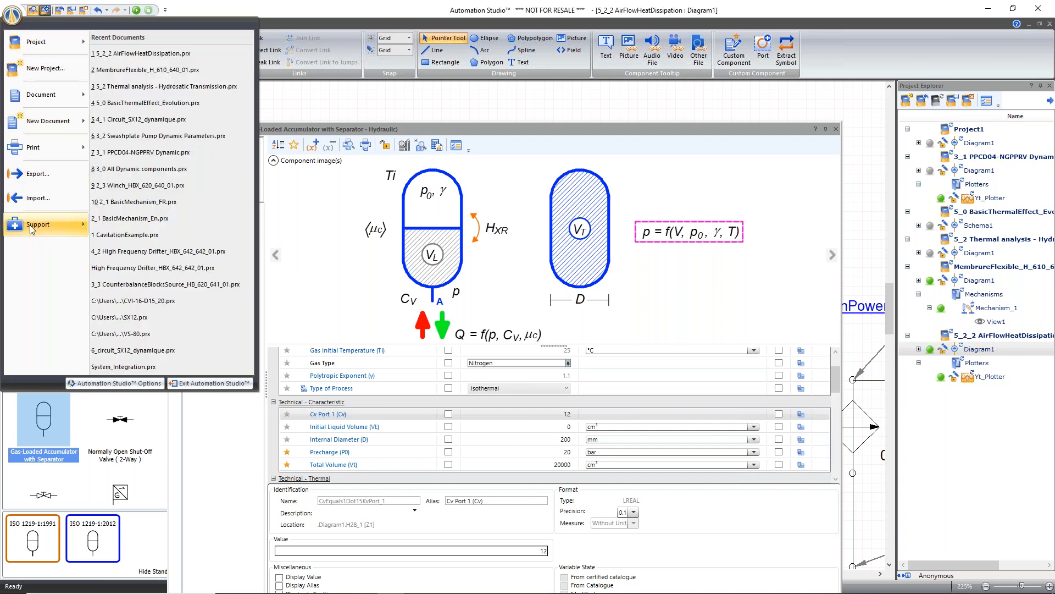
pyautogui.moveTo(29, 226)
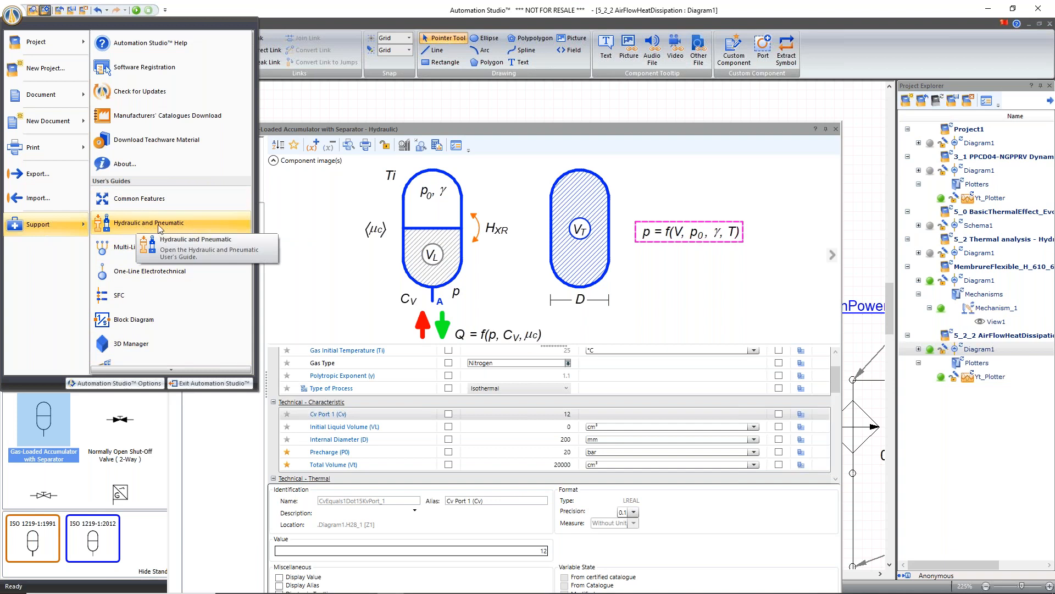
pyautogui.click(159, 223)
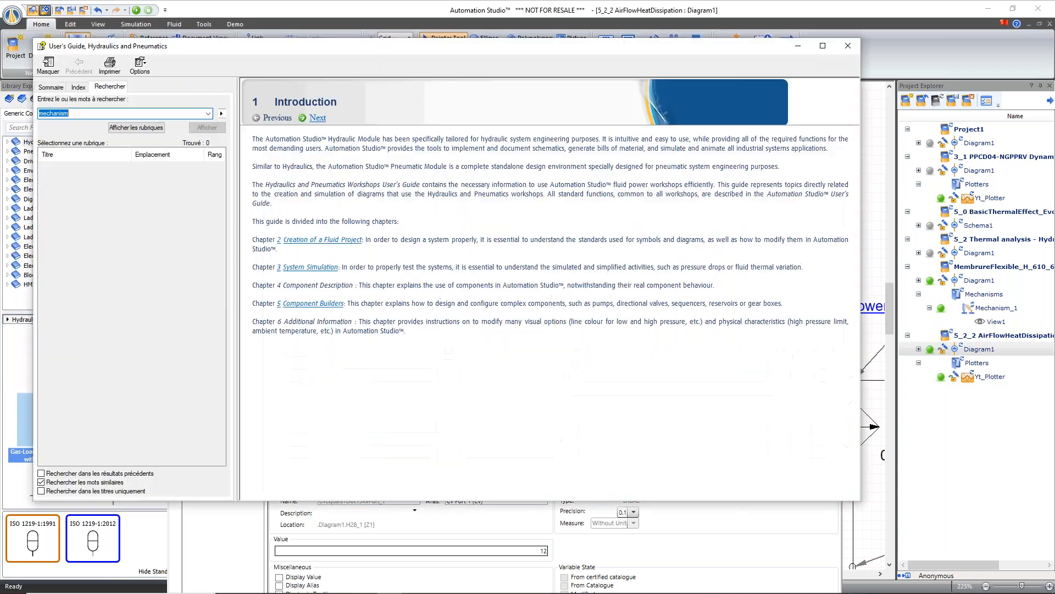
pyautogui.write('flow coefficient')
pyautogui.press('Return')
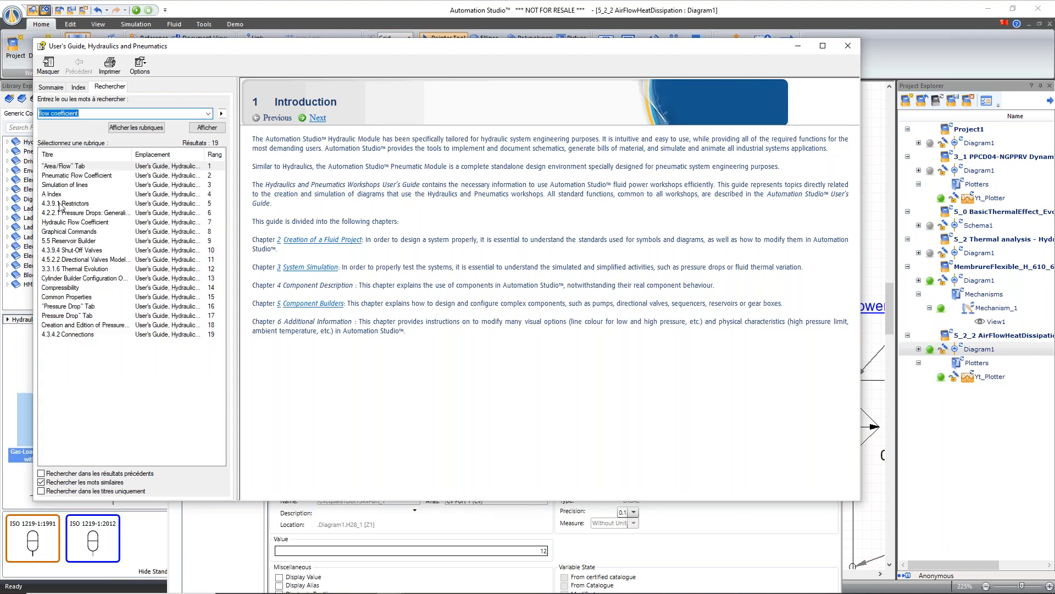
# - Examine the Pneumatic and Hydraulic Flow Coefficient topics and the hydraulic formula, closing the guide and the accumulator's properties
pyautogui.doubleClick(60, 175)
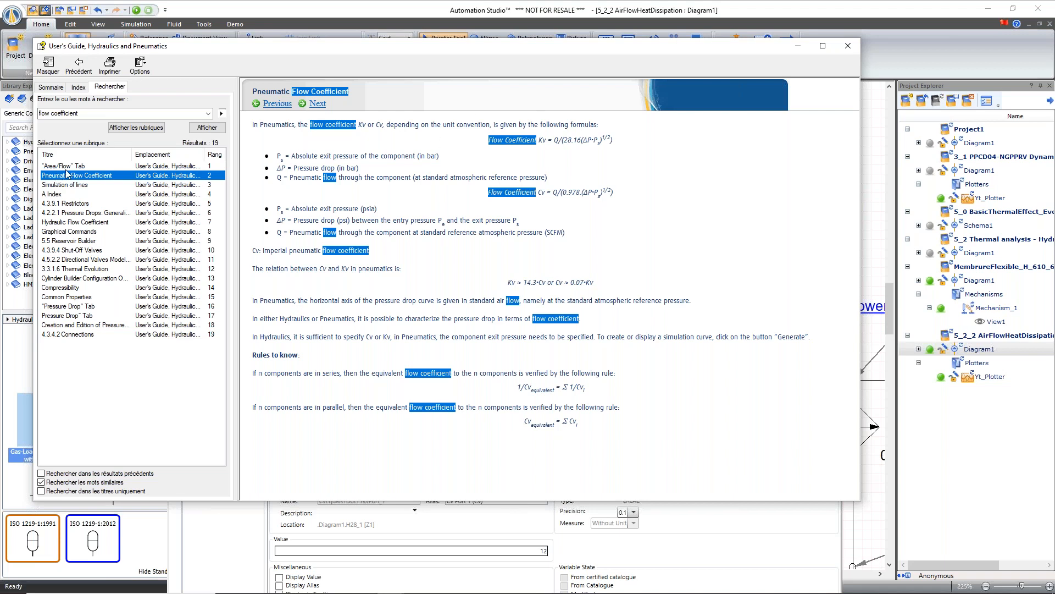
pyautogui.doubleClick(62, 223)
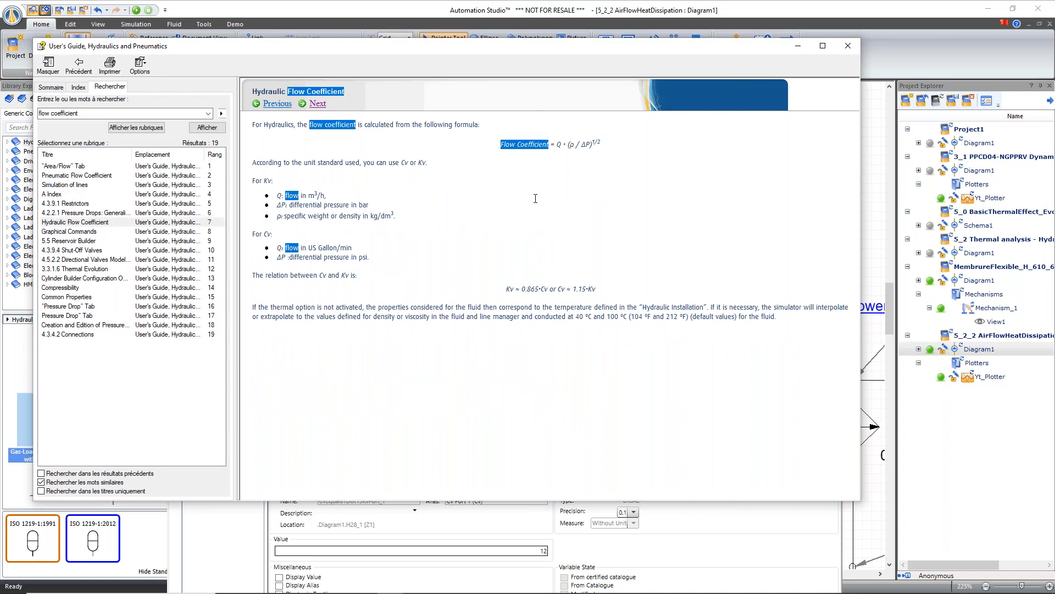
pyautogui.scroll(1, 448, 187)
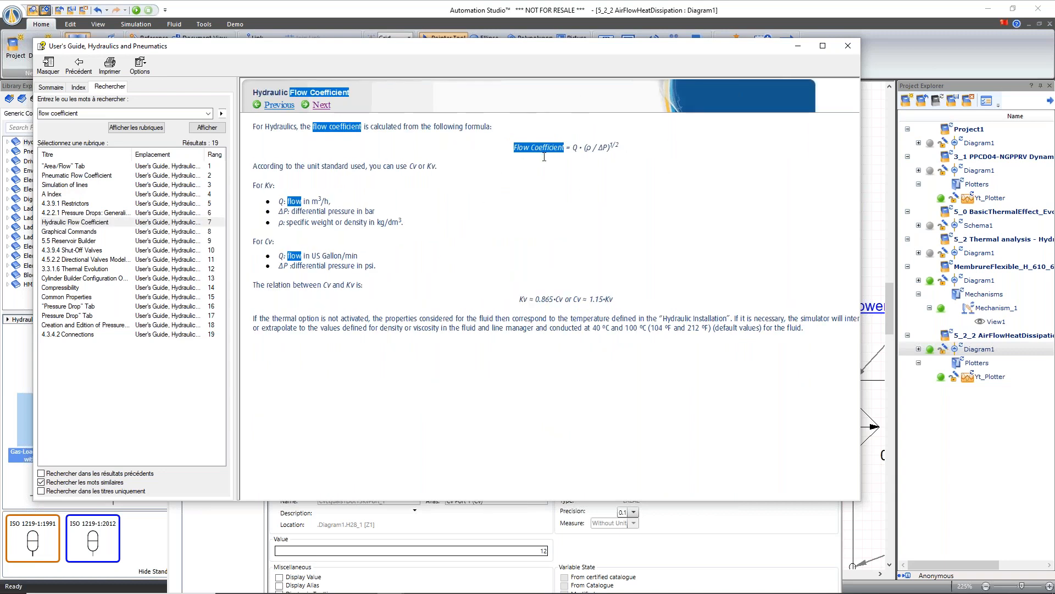
pyautogui.moveTo(647, 149); pyautogui.dragTo(516, 149)
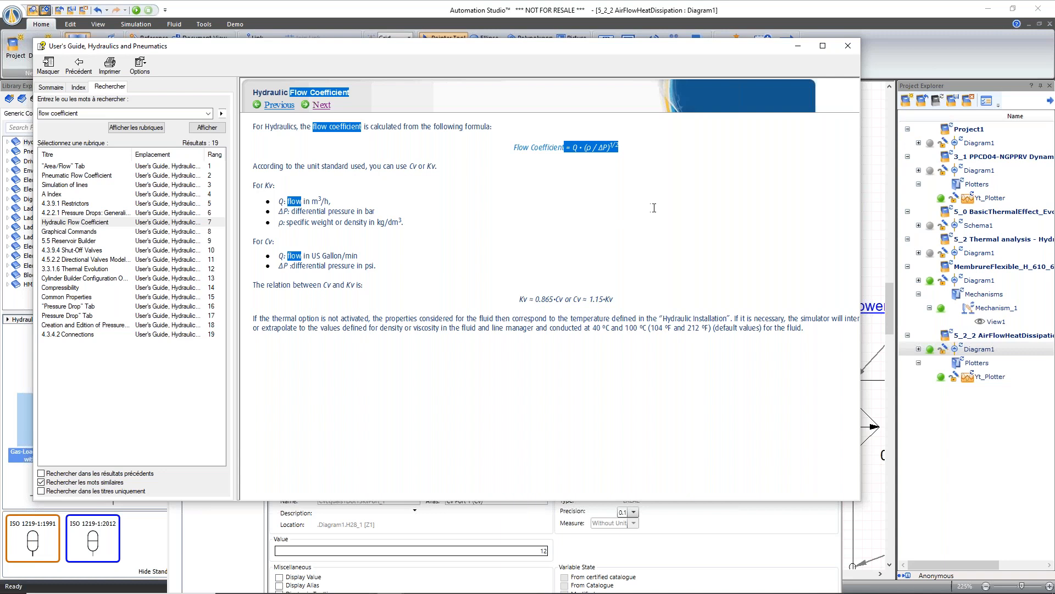
pyautogui.click(846, 48)
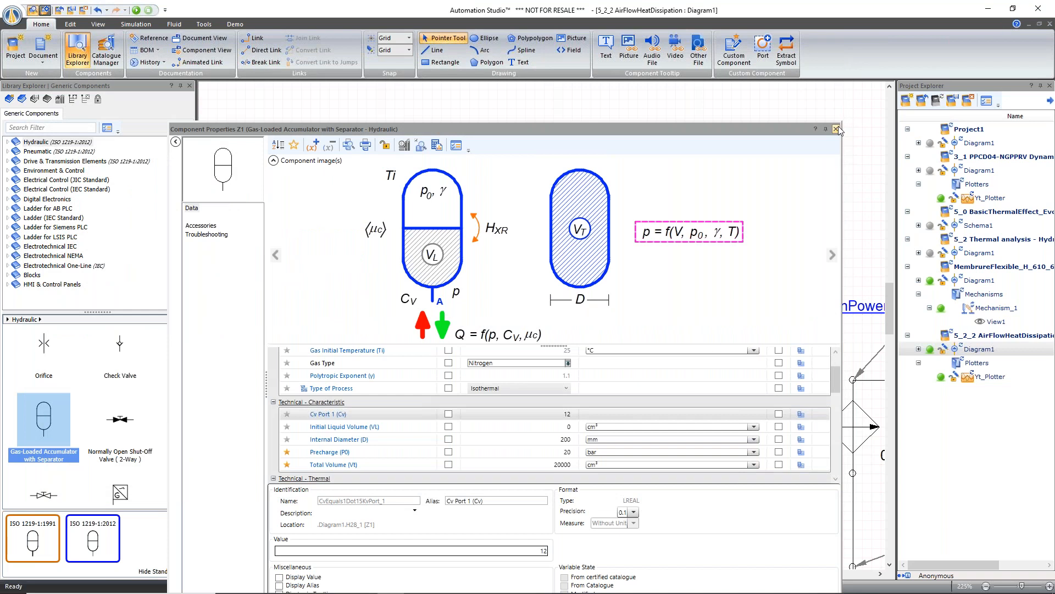
pyautogui.click(839, 126)
# - Place a Variable Relief Valve from the hydraulic library in the empty area above the MI-4 measuring instrument
pyautogui.click(703, 305)
pyautogui.scroll(-3, 703, 305)
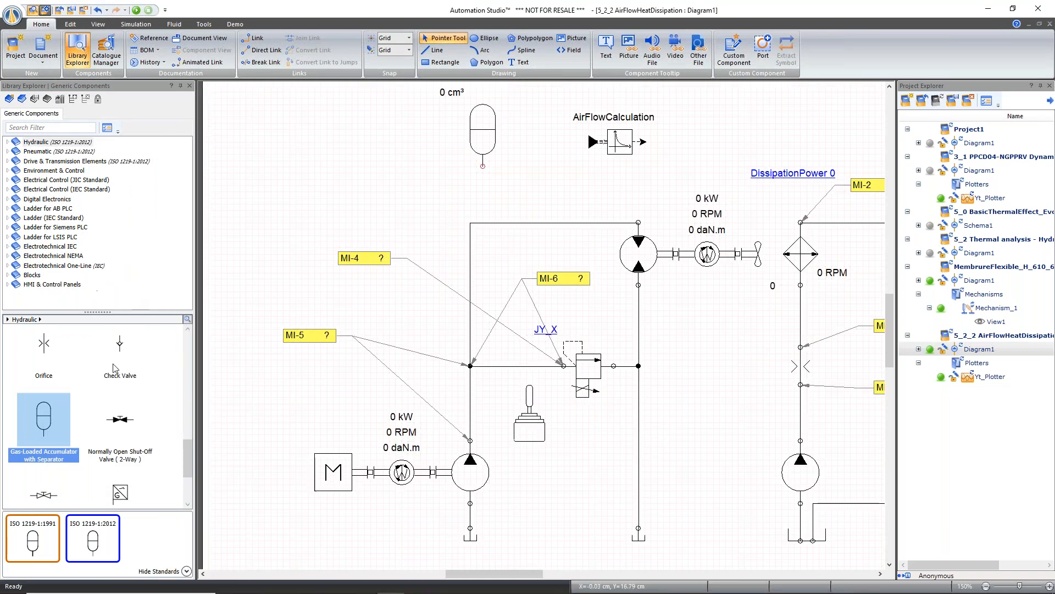
pyautogui.moveTo(186, 459); pyautogui.dragTo(192, 404)
pyautogui.click(44, 443)
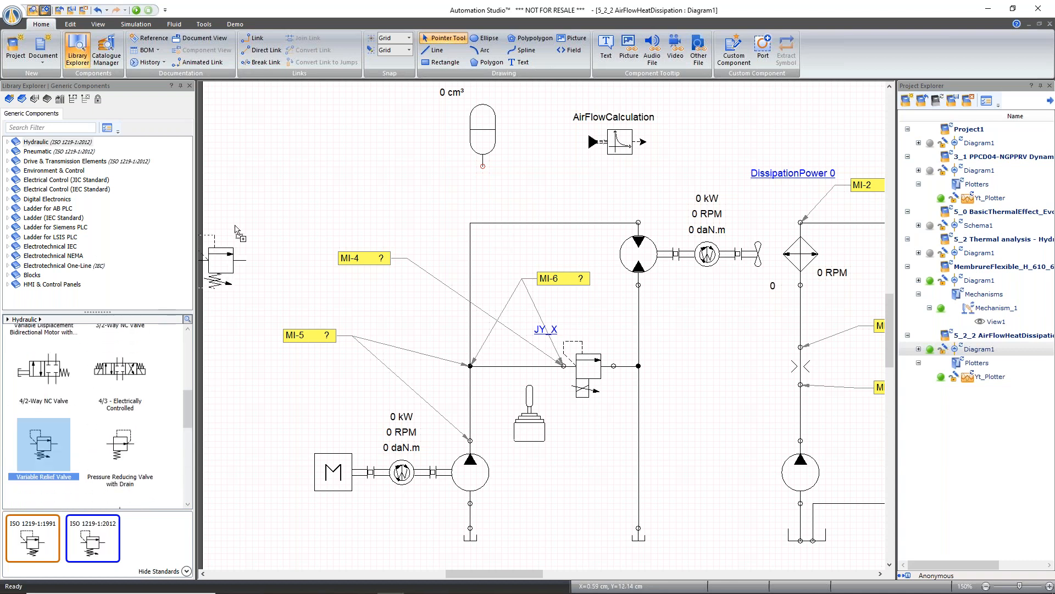
pyautogui.click(231, 218)
# - Try generating the relief valve's pressure drop curve from Cv 3 and expressing the coefficient as Kv, and discard the changes
pyautogui.moveTo(617, 134); pyautogui.dragTo(649, 59)
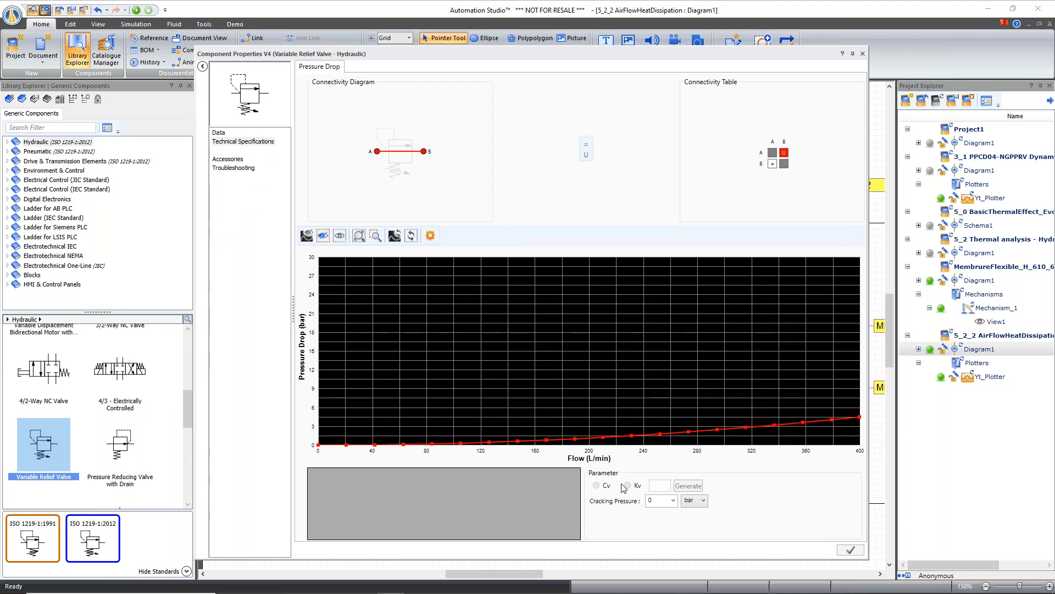
pyautogui.click(644, 437)
pyautogui.doubleClick(661, 485)
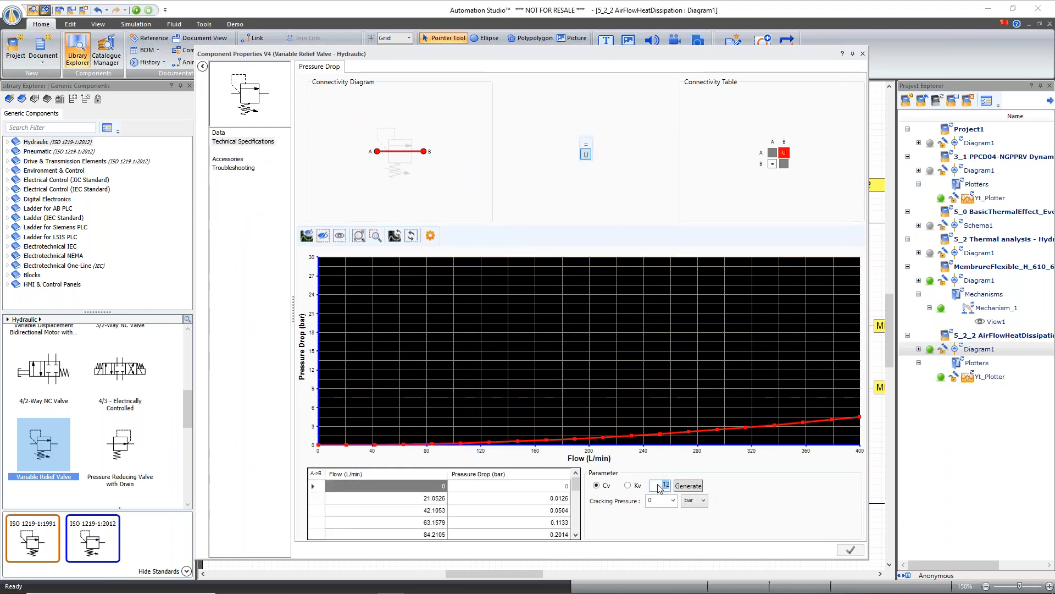
pyautogui.write('3')
pyautogui.click(687, 486)
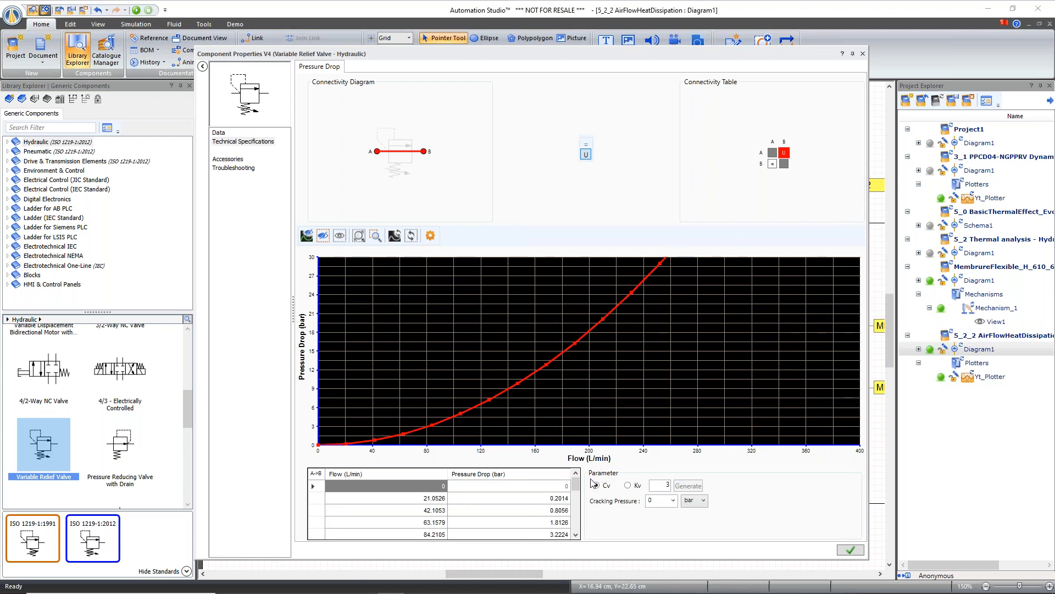
pyautogui.click(637, 487)
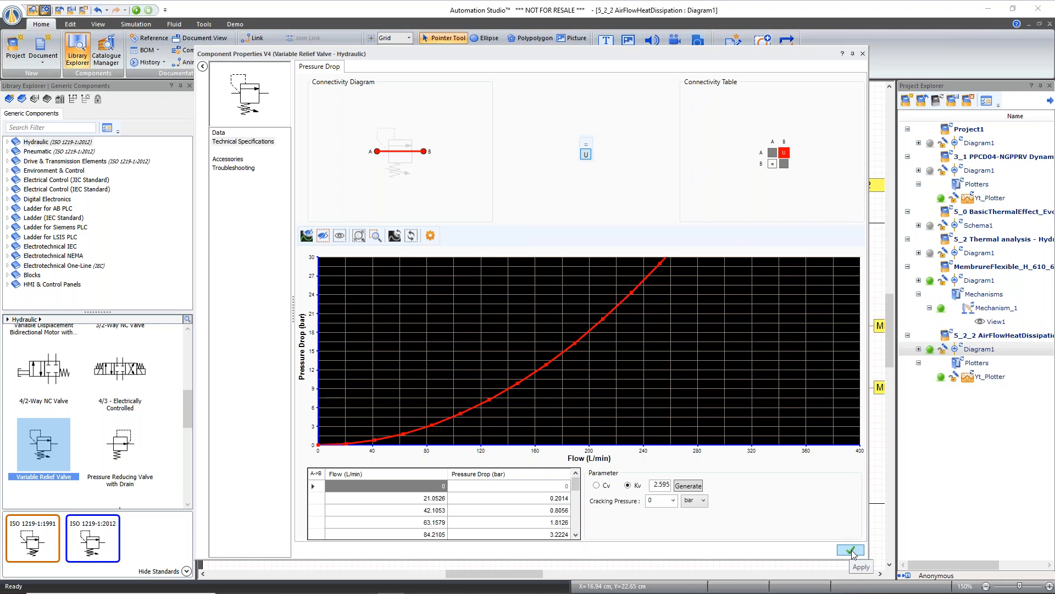
pyautogui.click(862, 54)
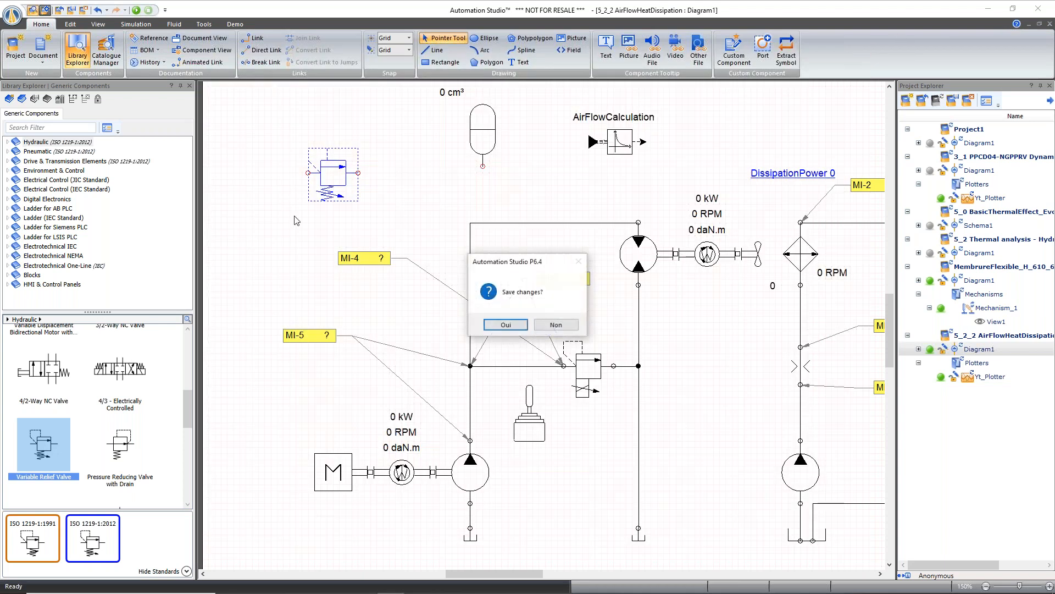
pyautogui.click(556, 325)
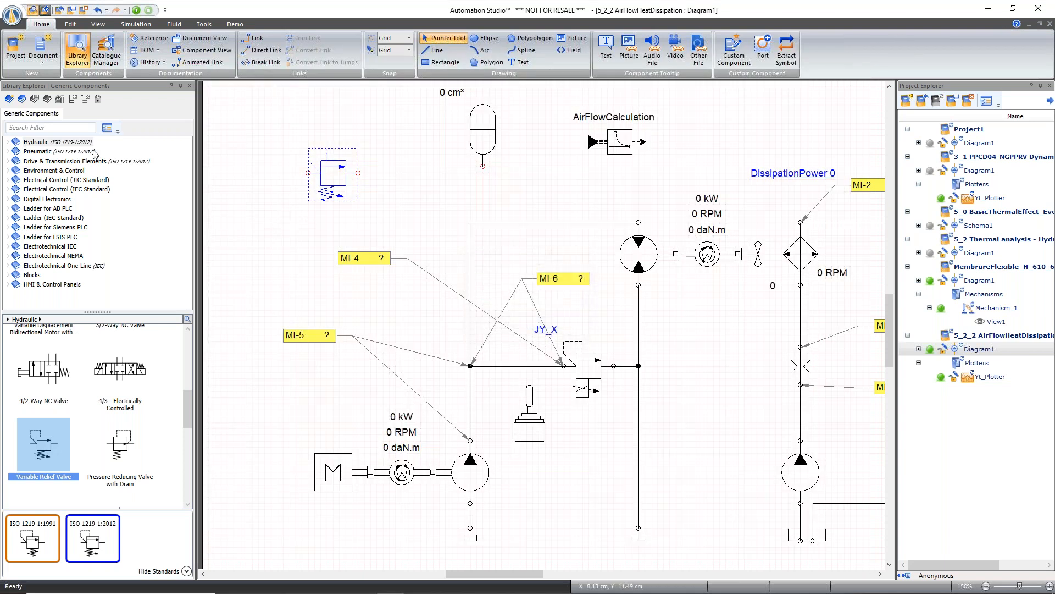
# - Expand the Hydraulic library categories and place a Double-Acting Cylinder above the relief valve
pyautogui.click(7, 142)
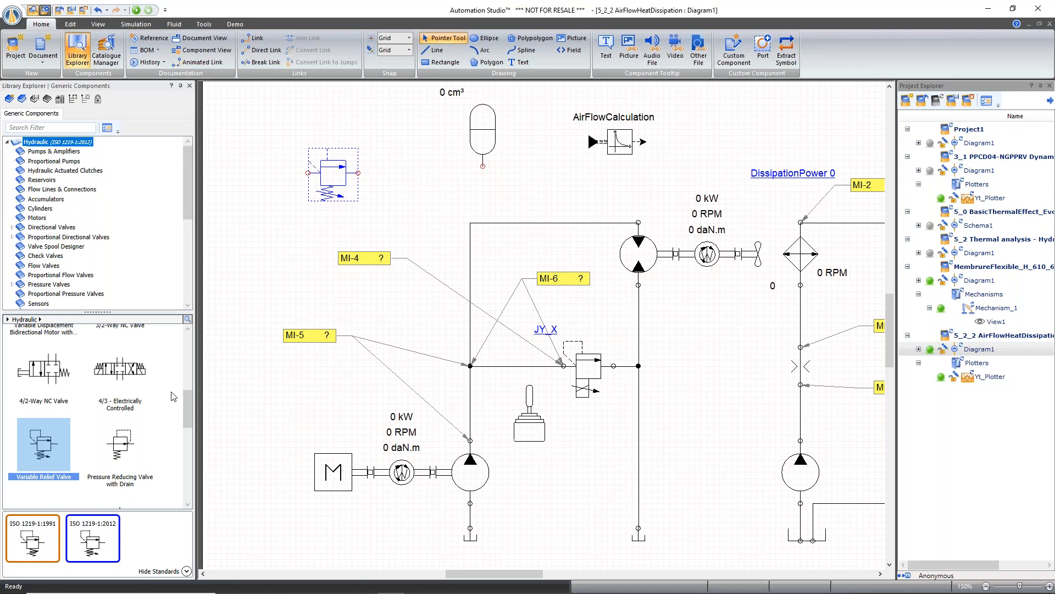
pyautogui.moveTo(188, 404); pyautogui.dragTo(188, 348)
pyautogui.moveTo(118, 434); pyautogui.dragTo(361, 115)
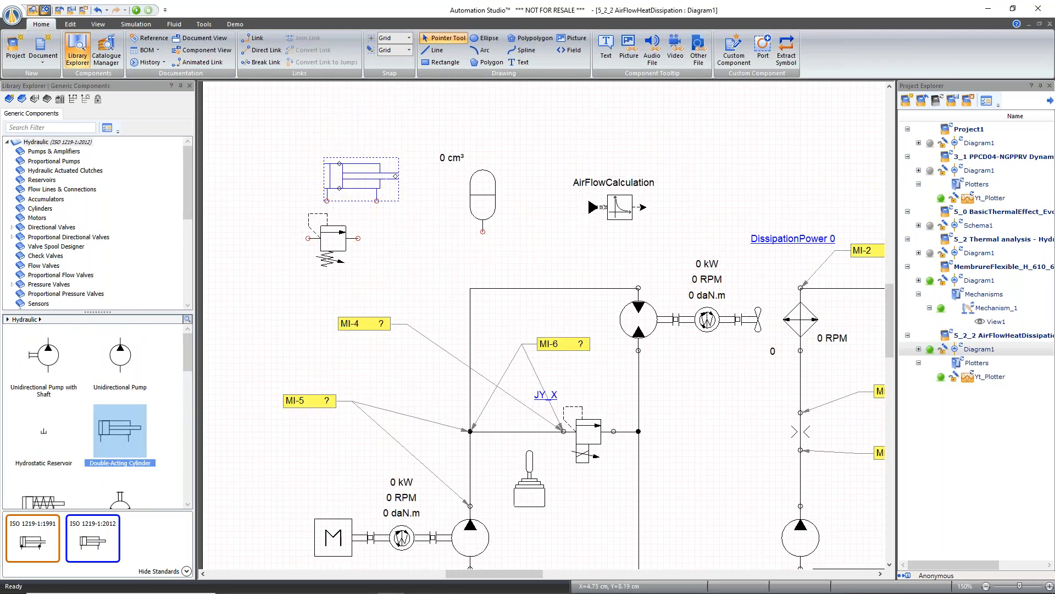
# - Add a spring on the rod side of the Double-Acting Cylinder in its builder
pyautogui.doubleClick(361, 176)
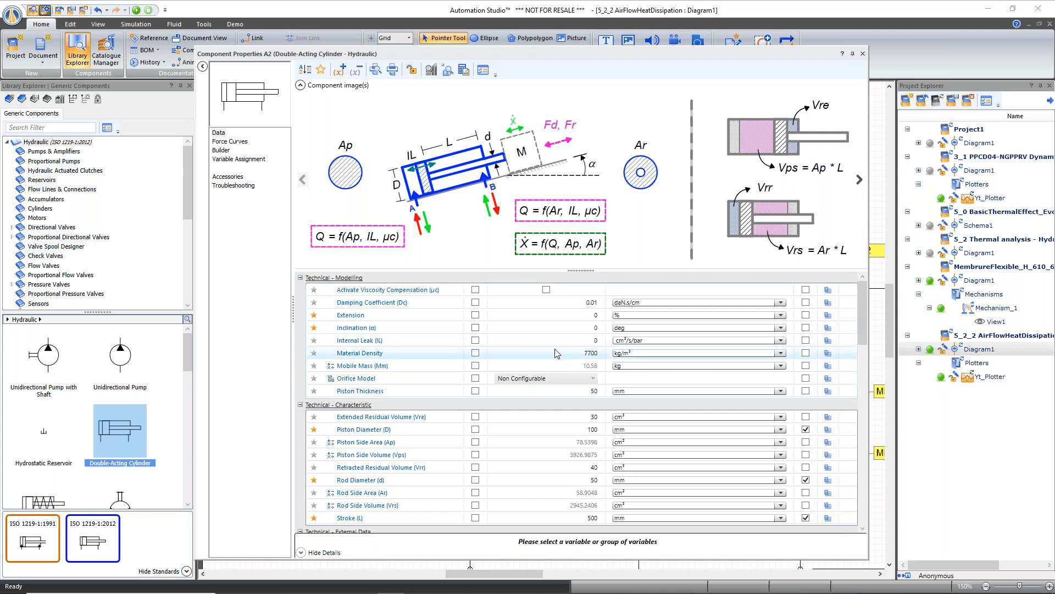
pyautogui.click(221, 150)
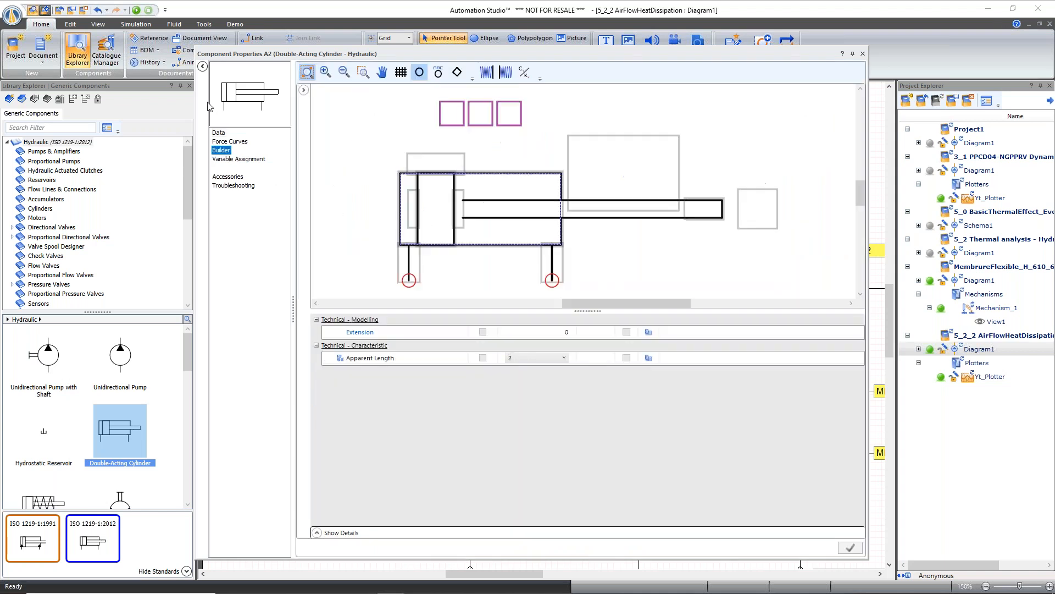
pyautogui.click(486, 72)
pyautogui.click(486, 72)
pyautogui.click(504, 72)
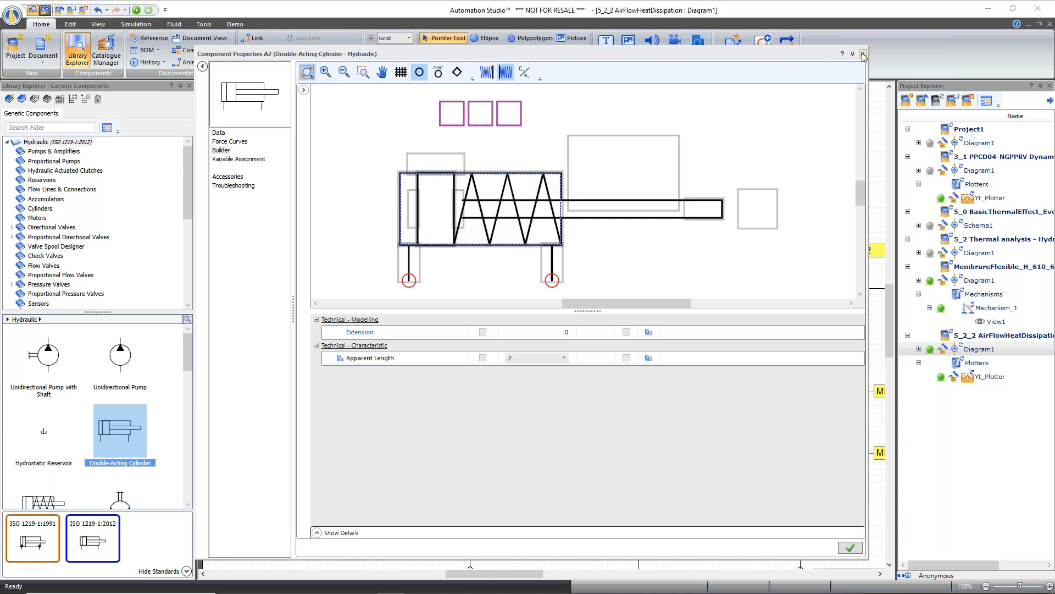
# - Save the cylinder's builder changes, view its force curves and close the component properties
pyautogui.click(222, 143)
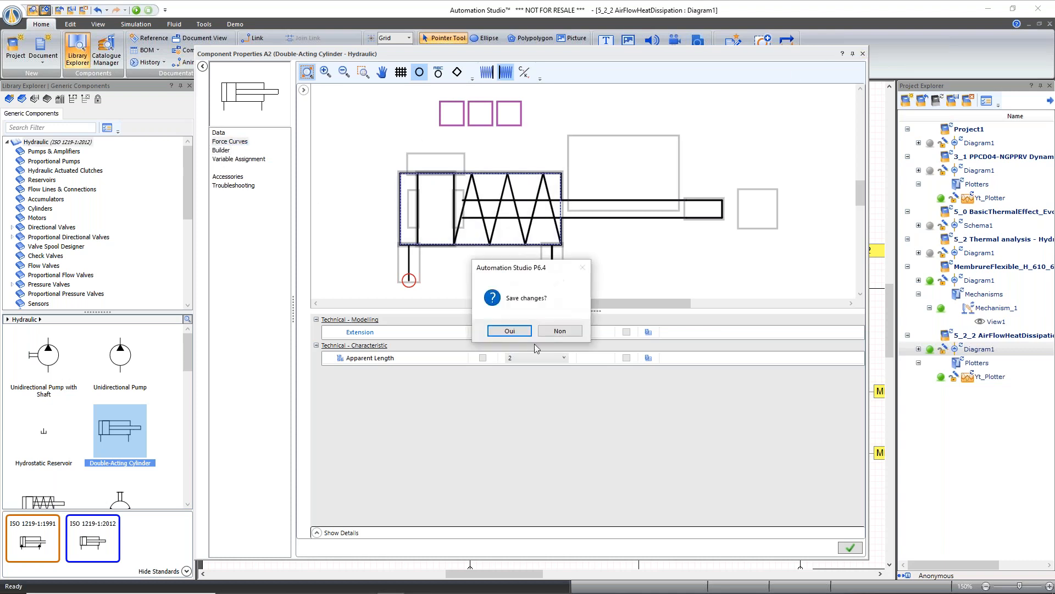
pyautogui.click(518, 335)
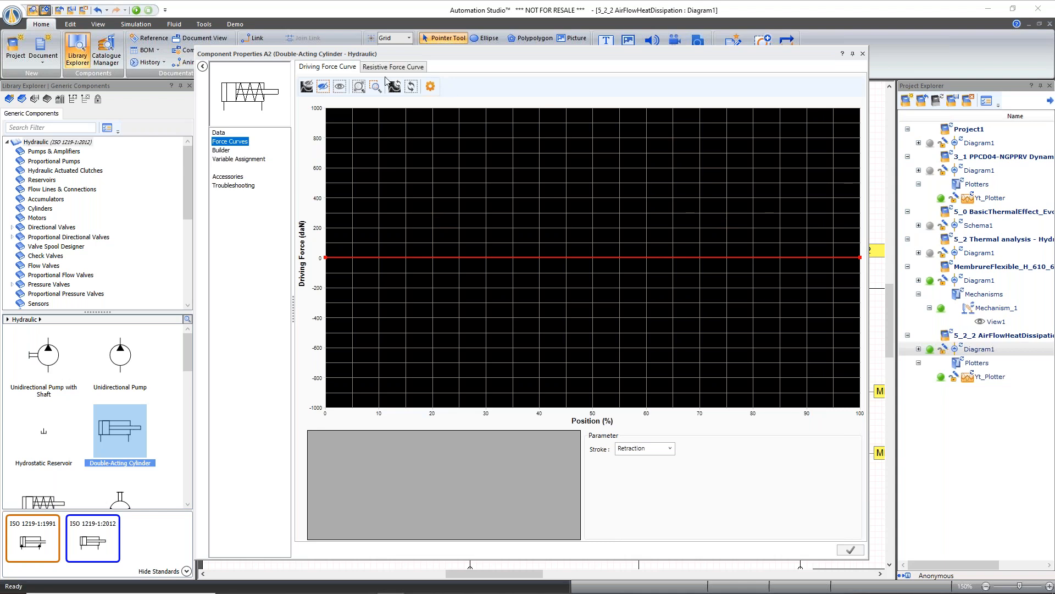
pyautogui.click(863, 53)
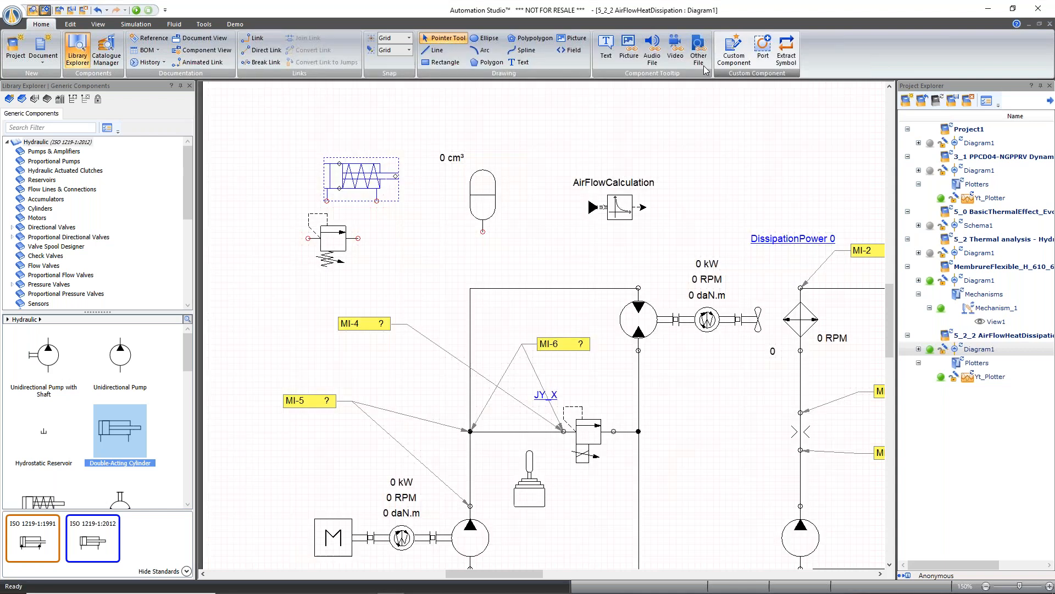
# - Place a 4/3 - Electrically Controlled valve from the hydraulic library beside the MI-4 measuring instrument, above MI-5
pyautogui.scroll(-3, 389, 296)
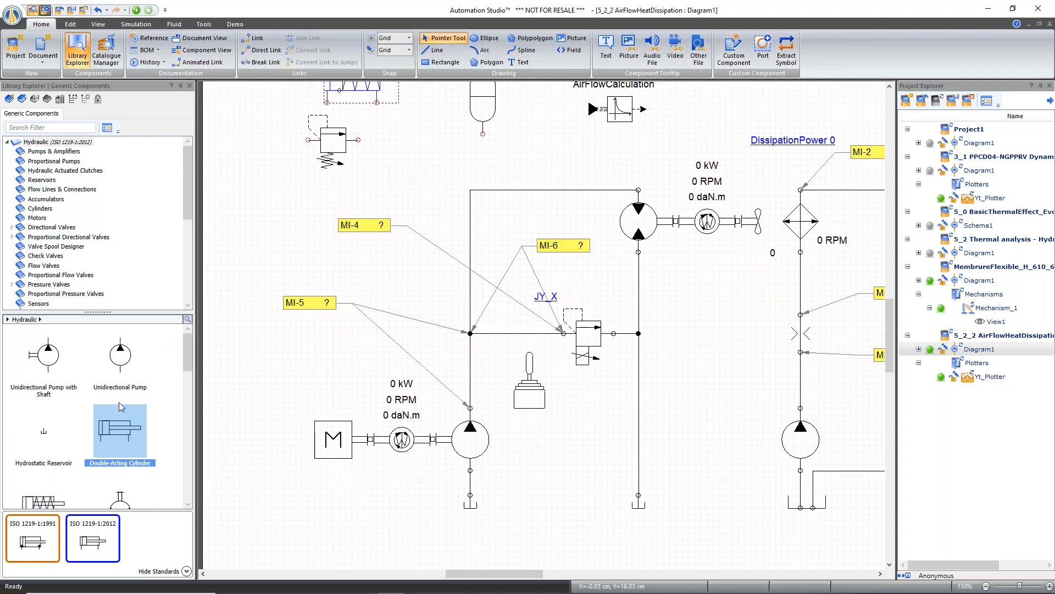
pyautogui.moveTo(185, 357); pyautogui.dragTo(185, 397)
pyautogui.moveTo(120, 461); pyautogui.dragTo(301, 221)
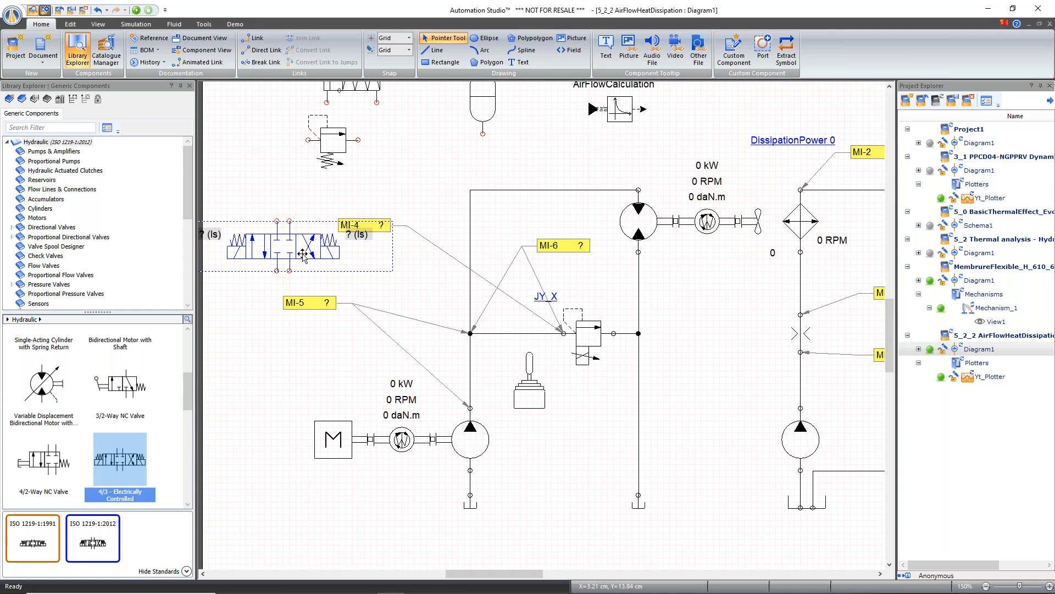
pyautogui.moveTo(304, 236); pyautogui.dragTo(315, 259)
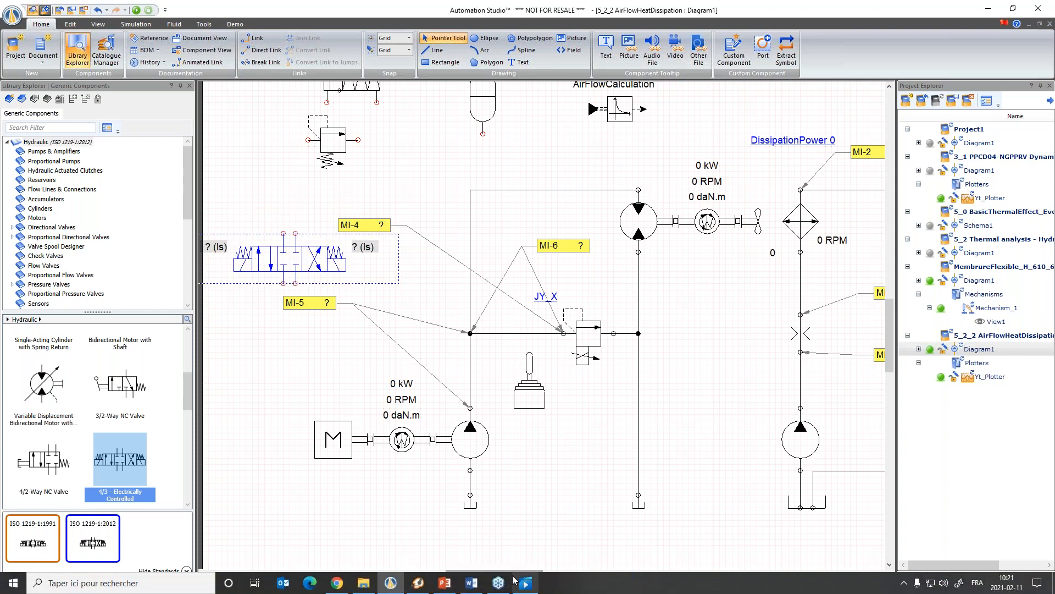
pyautogui.click(264, 198)
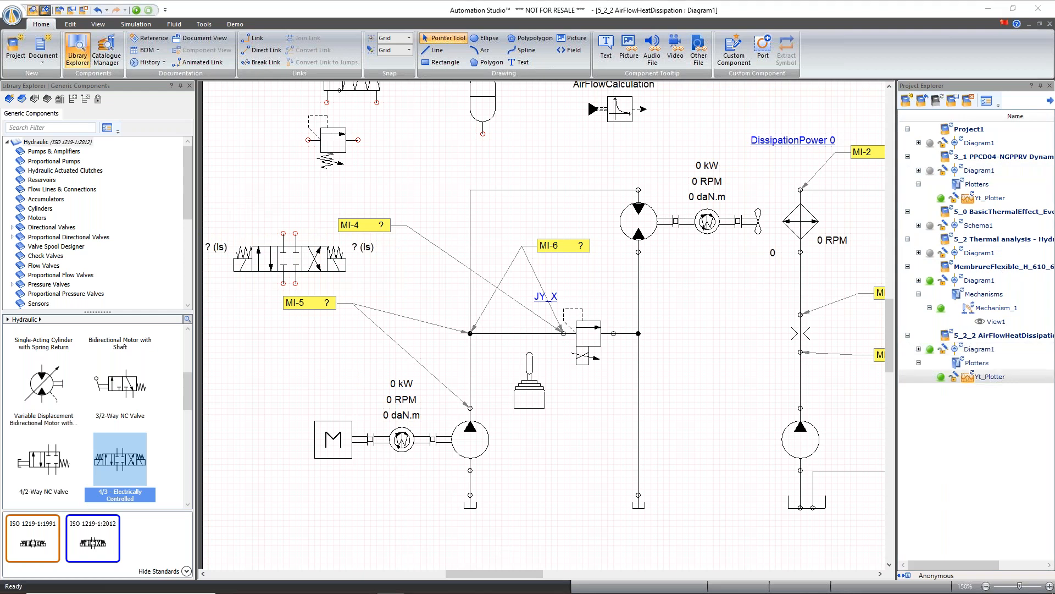
# - Collapse the Hydraulic library and expand the Blocks library to show its categories
pyautogui.click(7, 143)
pyautogui.click(9, 278)
pyautogui.scroll(-2, 61, 278)
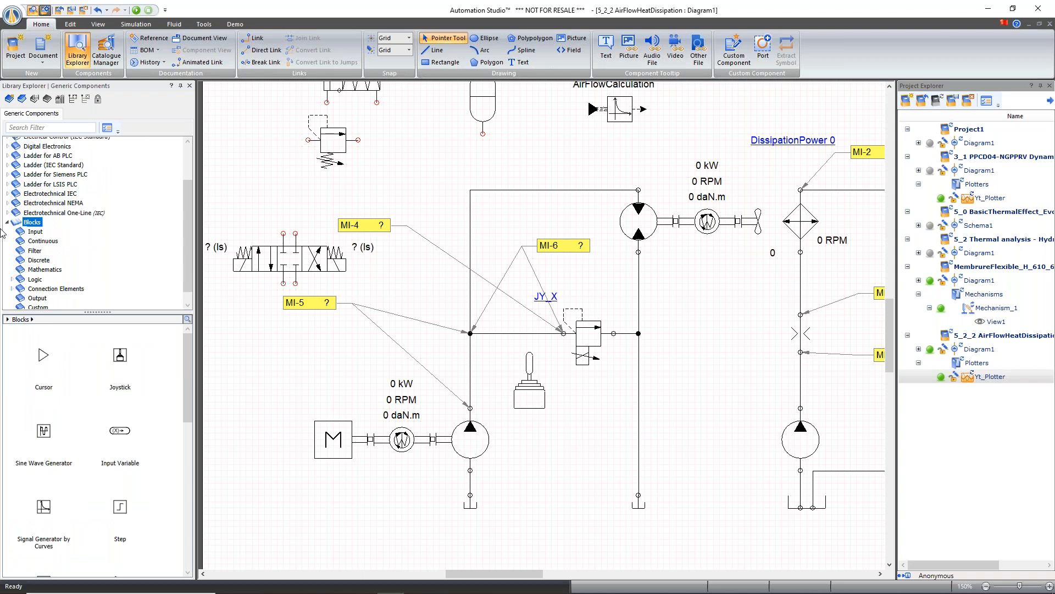
pyautogui.scroll(-1, 65, 265)
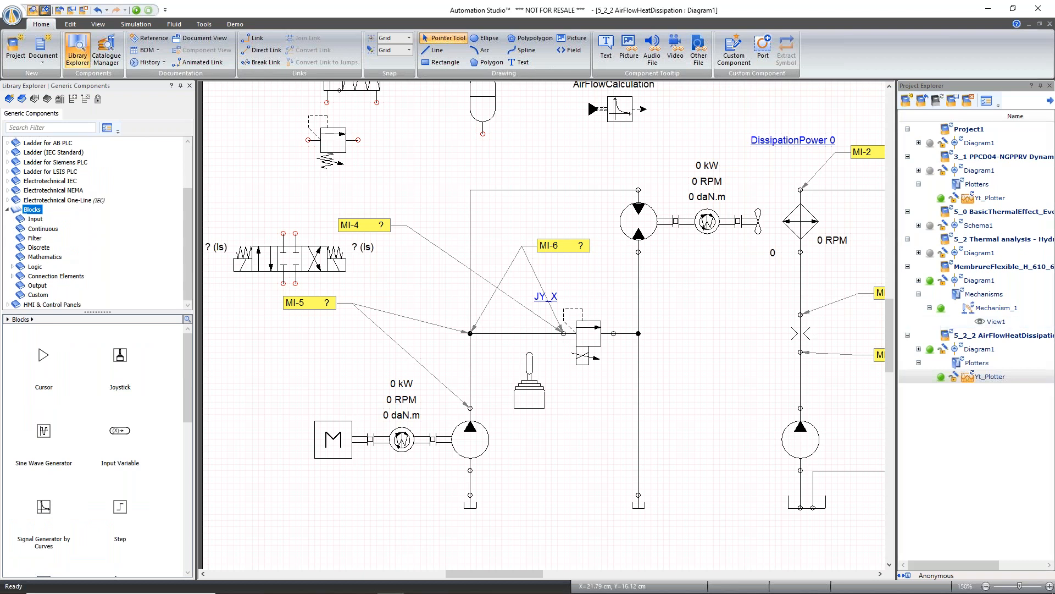
# - Open the 3_3 CounterbalanceBlocksSource project and view its symbol diagram and motion_control_valve block diagram
pyautogui.hotkey('alt', 'Tab')
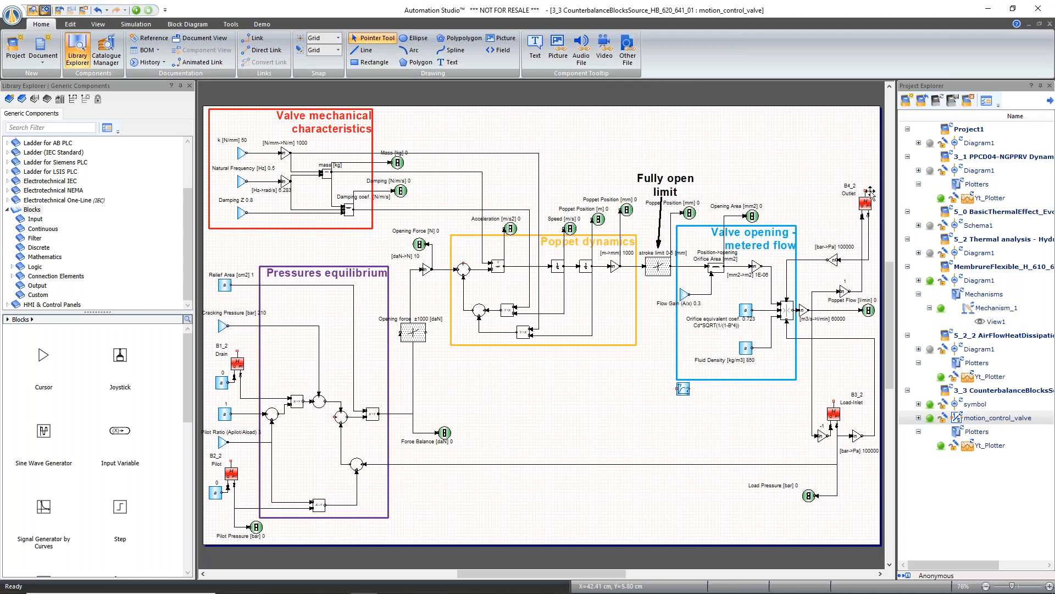
pyautogui.doubleClick(975, 404)
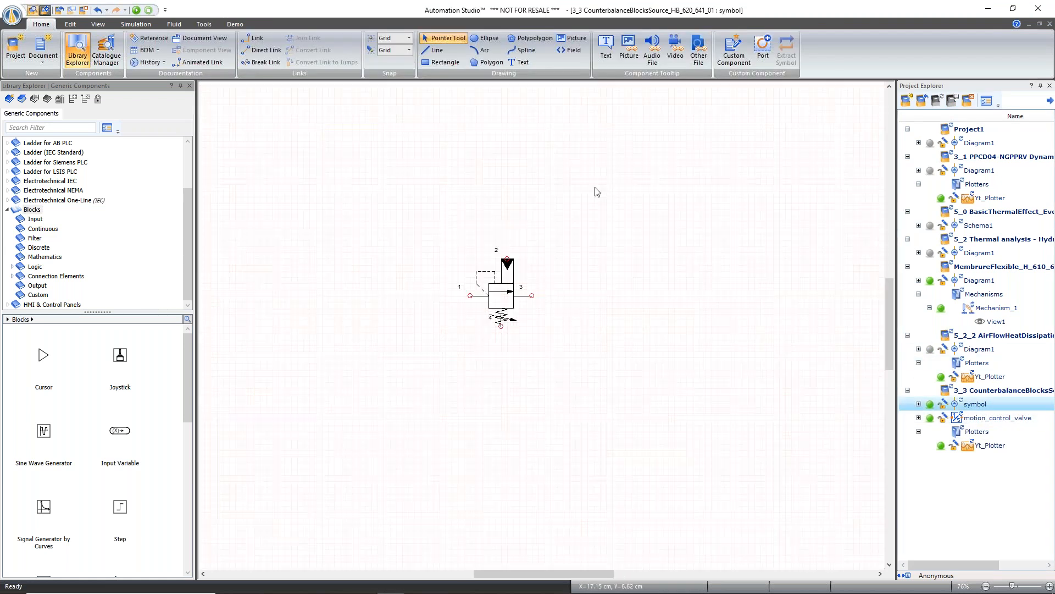
pyautogui.doubleClick(992, 418)
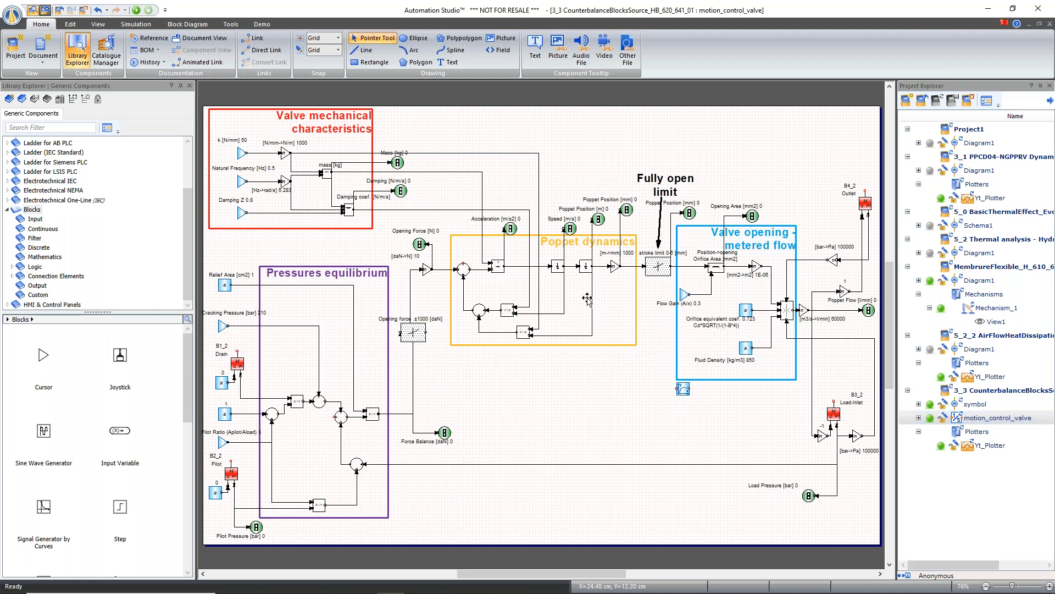
# - Examine the motion_control_valve block diagram around its valve mechanical characteristics, and the options offered for the project
pyautogui.scroll(5, 588, 302)
pyautogui.scroll(-2, 495, 192)
pyautogui.scroll(-2, 494, 191)
pyautogui.scroll(1, 431, 153)
pyautogui.moveTo(566, 575); pyautogui.dragTo(505, 576)
pyautogui.scroll(2, 485, 407)
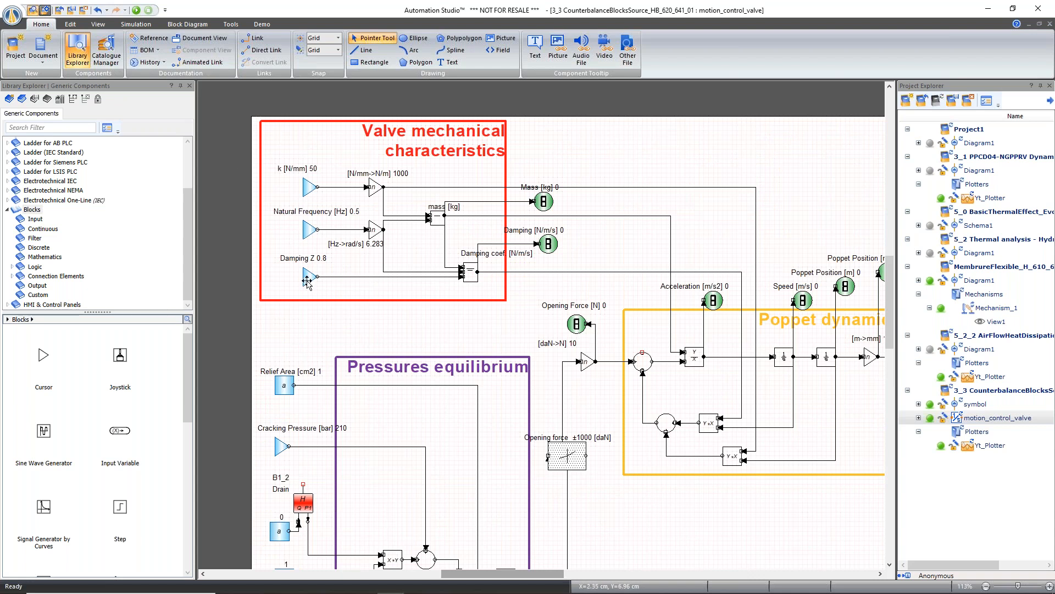
pyautogui.rightClick(987, 391)
pyautogui.click(857, 483)
pyautogui.scroll(-4, 856, 482)
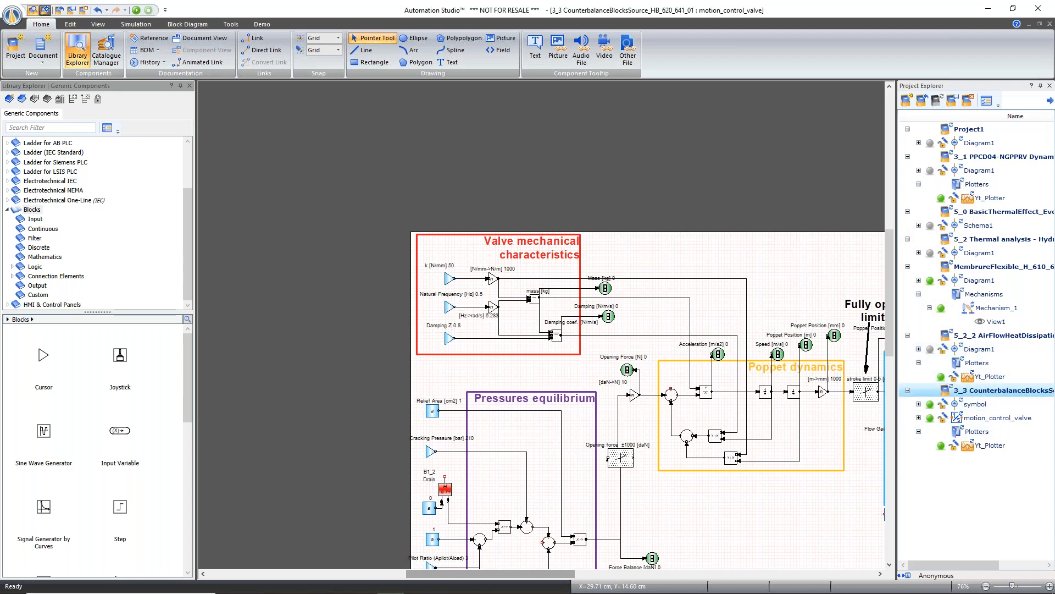
pyautogui.click(984, 391)
# - Open the Piston_circuit diagram of the 3_3 CounterbalanceCustomComponentTest project and close the Library Explorer
pyautogui.hotkey('alt', 'Tab')
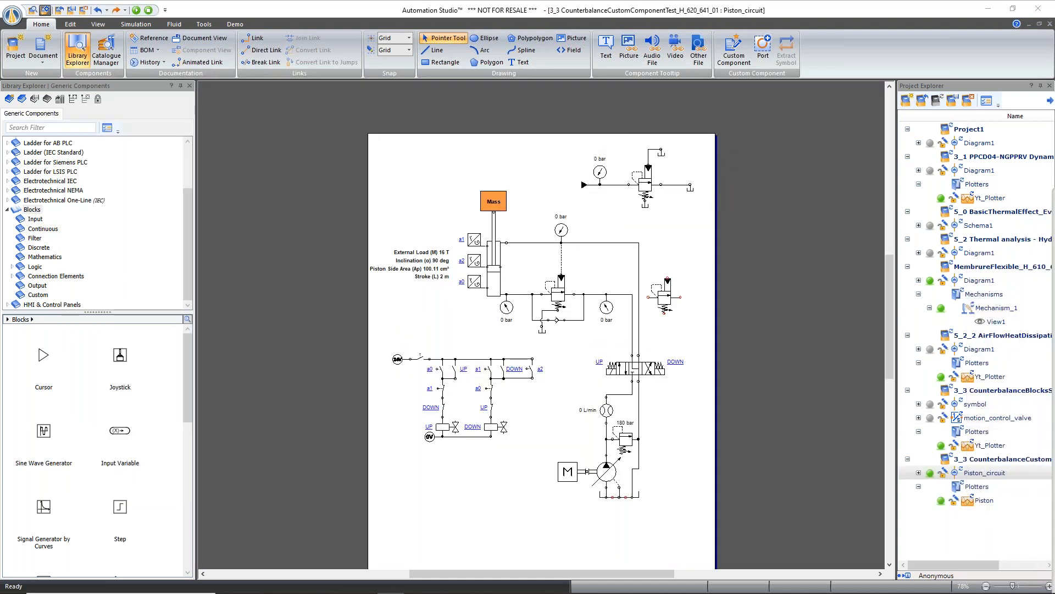
pyautogui.moveTo(619, 573); pyautogui.dragTo(651, 573)
pyautogui.scroll(4, 544, 372)
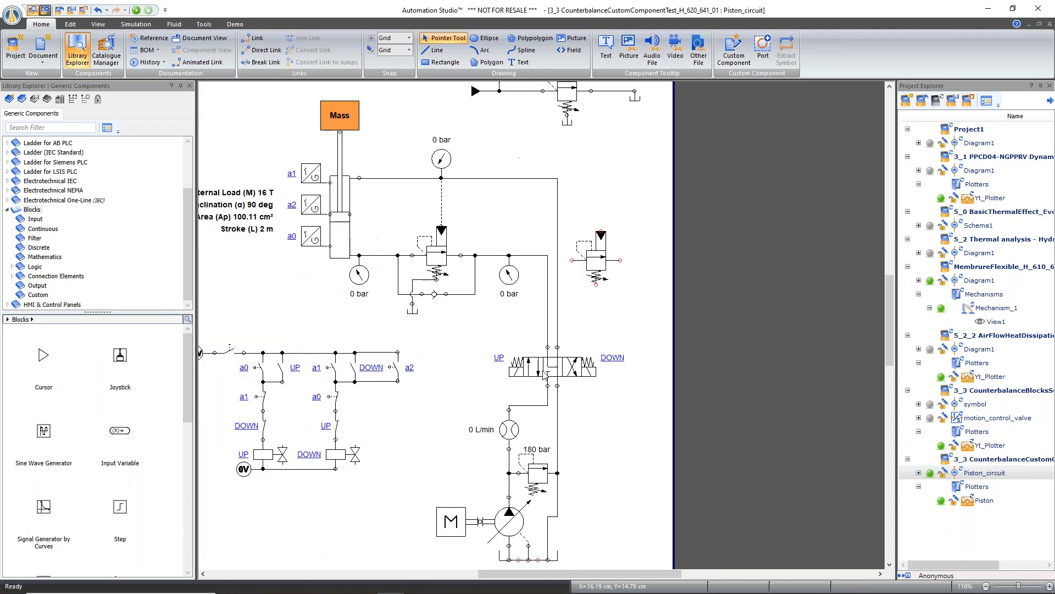
pyautogui.click(190, 86)
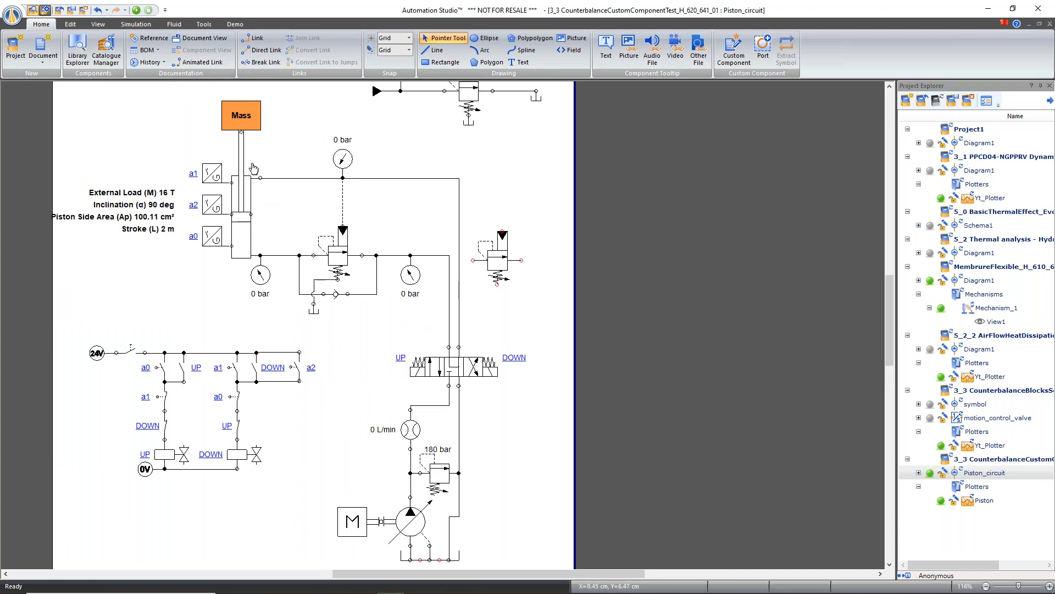
# - Simulate the piston circuit with the Piston plotter shown, and set the counterbalance valve's Flow Gain (A/x) to 2.00
pyautogui.click(136, 10)
pyautogui.doubleClick(986, 501)
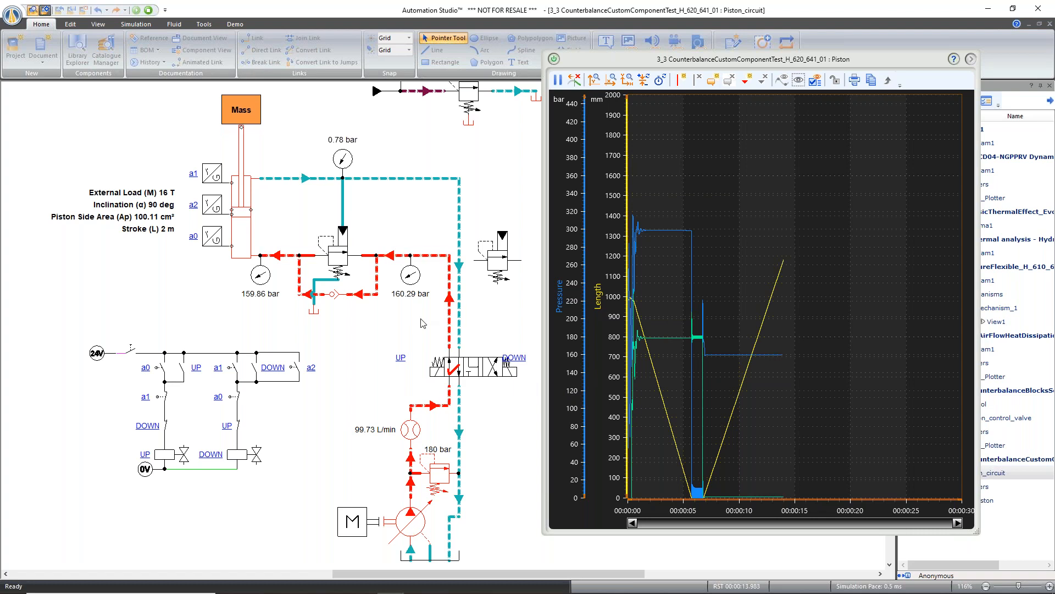
pyautogui.click(336, 255)
pyautogui.moveTo(379, 262); pyautogui.dragTo(88, 186)
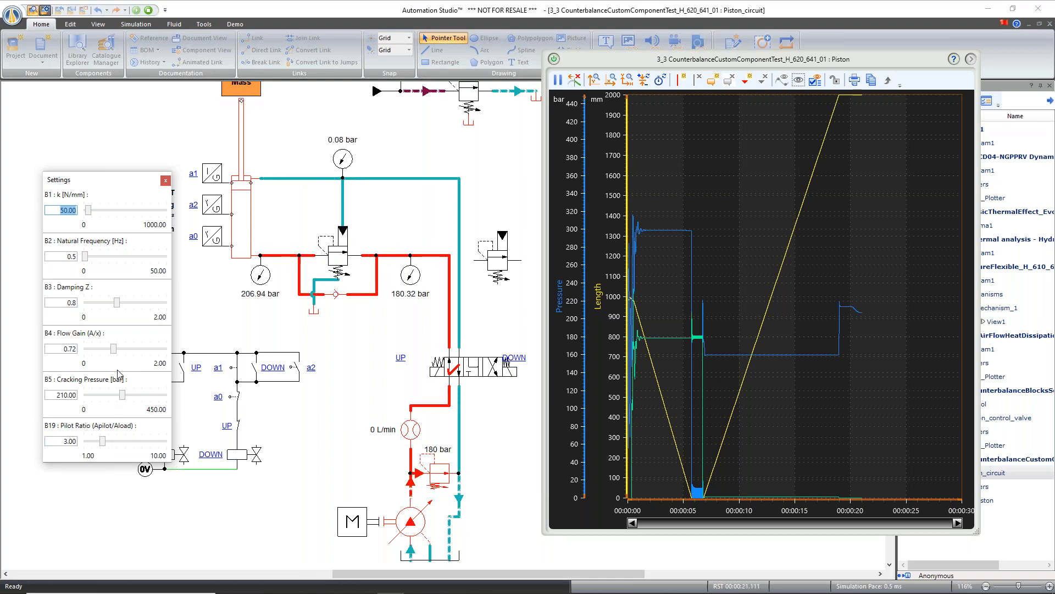
pyautogui.moveTo(114, 348); pyautogui.dragTo(190, 355)
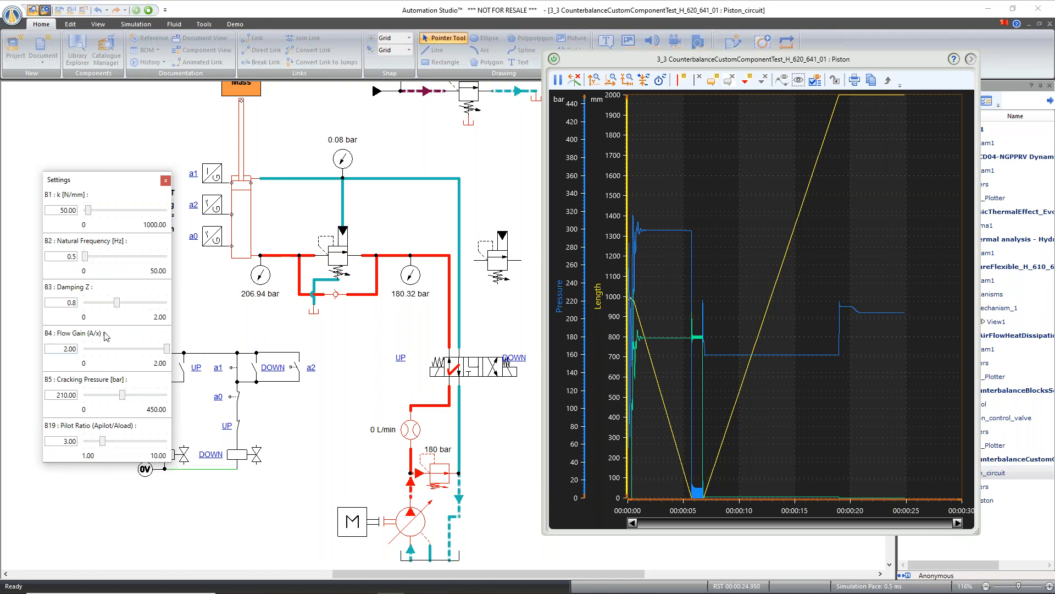
# - Shift the electrically controlled directional valve to lower the mass and raise it again
pyautogui.click(509, 362)
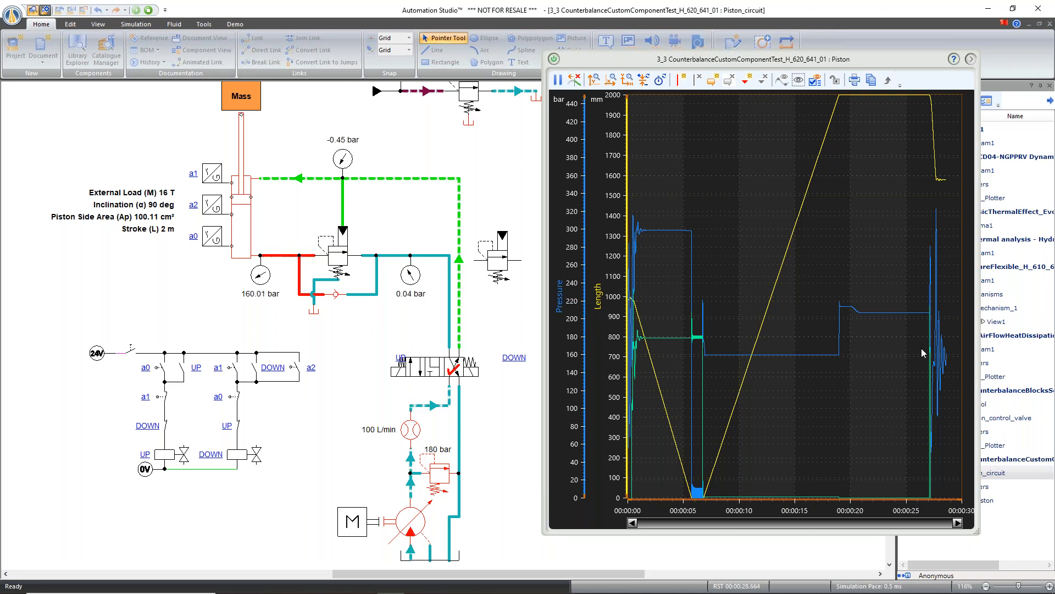
pyautogui.click(433, 367)
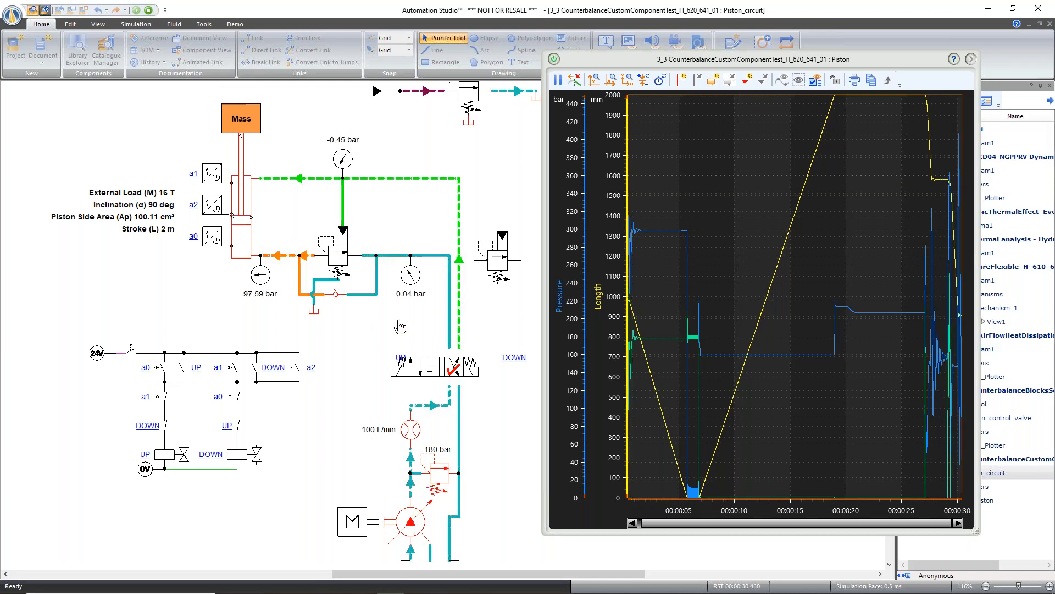
pyautogui.click(424, 367)
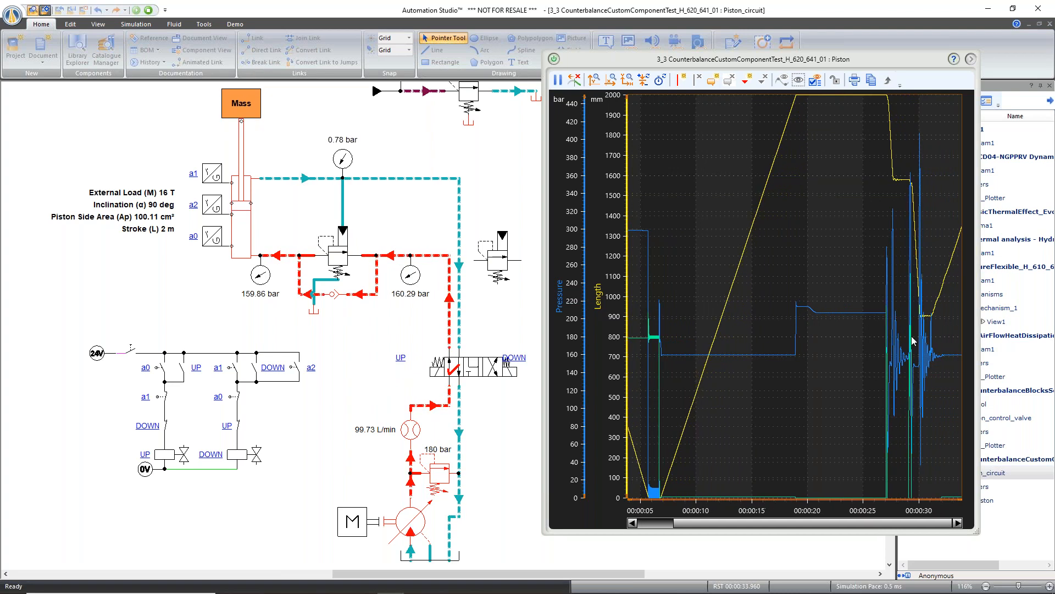
# - Set the counterbalance valve's Flow Gain (A/x) to 0.23 and shift the directional valve to lower the mass
pyautogui.click(339, 255)
pyautogui.moveTo(363, 262); pyautogui.dragTo(71, 215)
pyautogui.moveTo(181, 385); pyautogui.dragTo(108, 386)
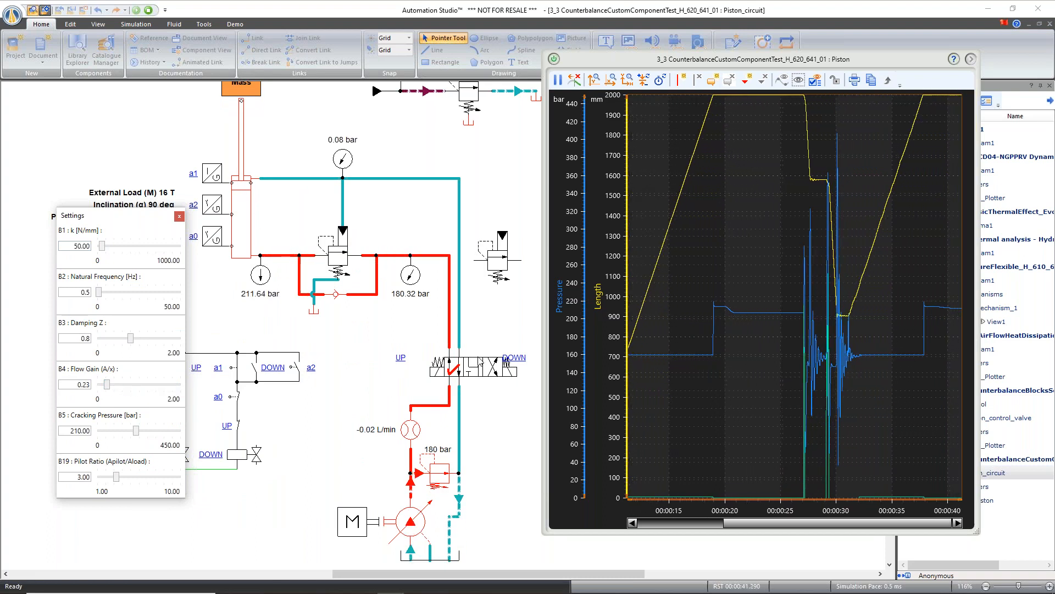
pyautogui.click(180, 216)
pyautogui.click(494, 366)
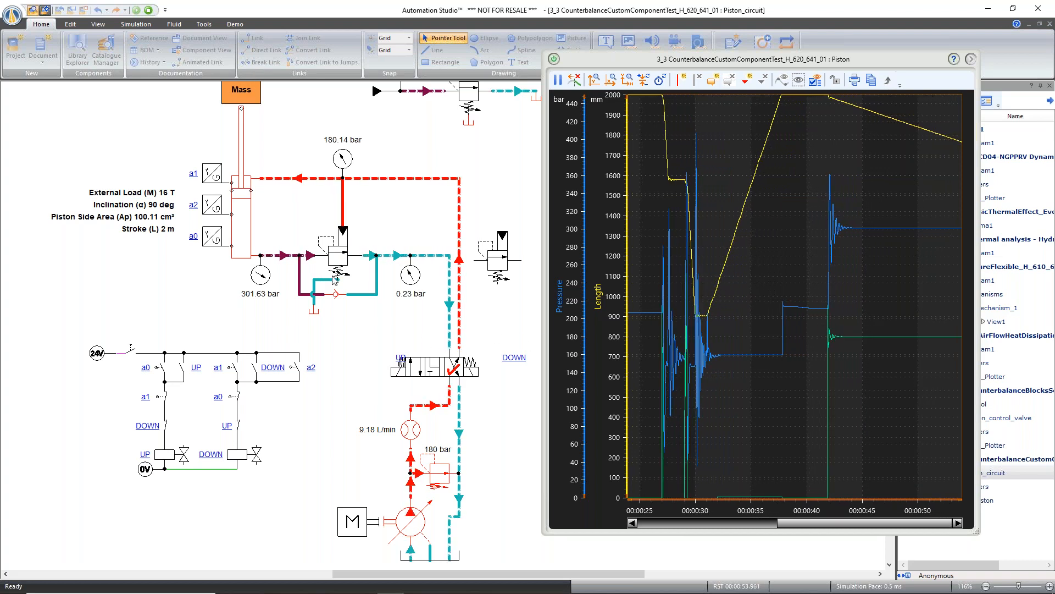
# - Set the counterbalance valve's Flow Gain (A/x) to 0.79 while the mass descends, and close its settings
pyautogui.click(341, 255)
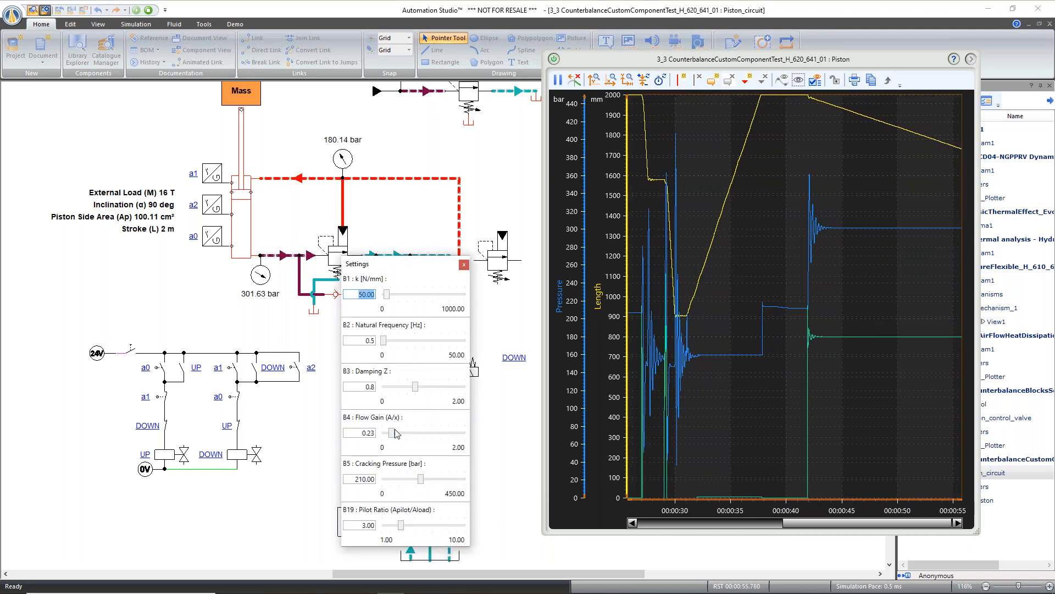
pyautogui.moveTo(392, 431); pyautogui.dragTo(416, 435)
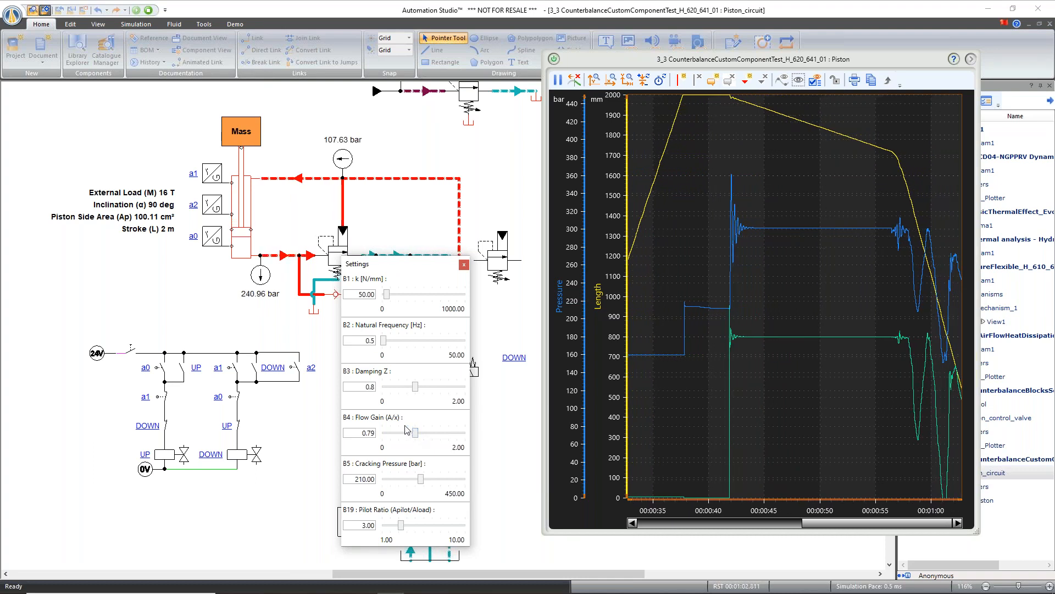
pyautogui.moveTo(438, 265); pyautogui.dragTo(265, 355)
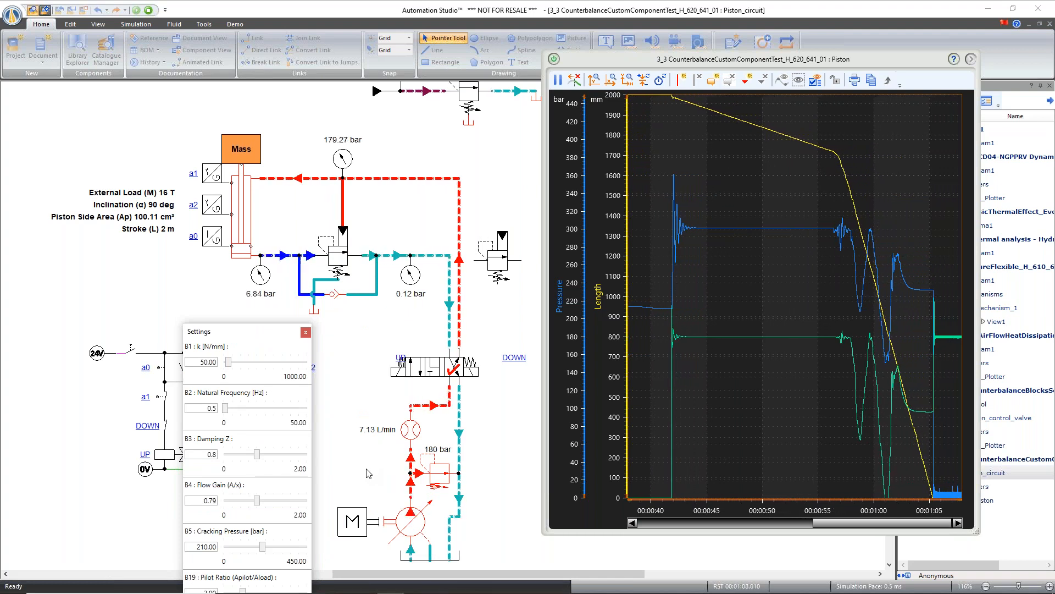
pyautogui.click(306, 333)
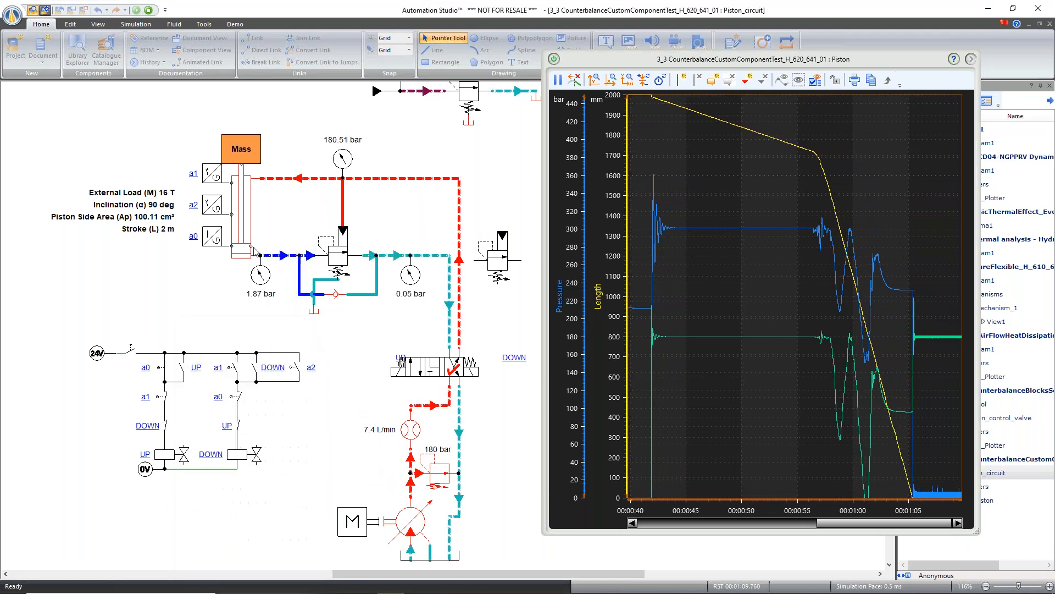
# - Stop the simulation and close the Piston plotter, returning to Diagram1 of Project1
pyautogui.click(148, 11)
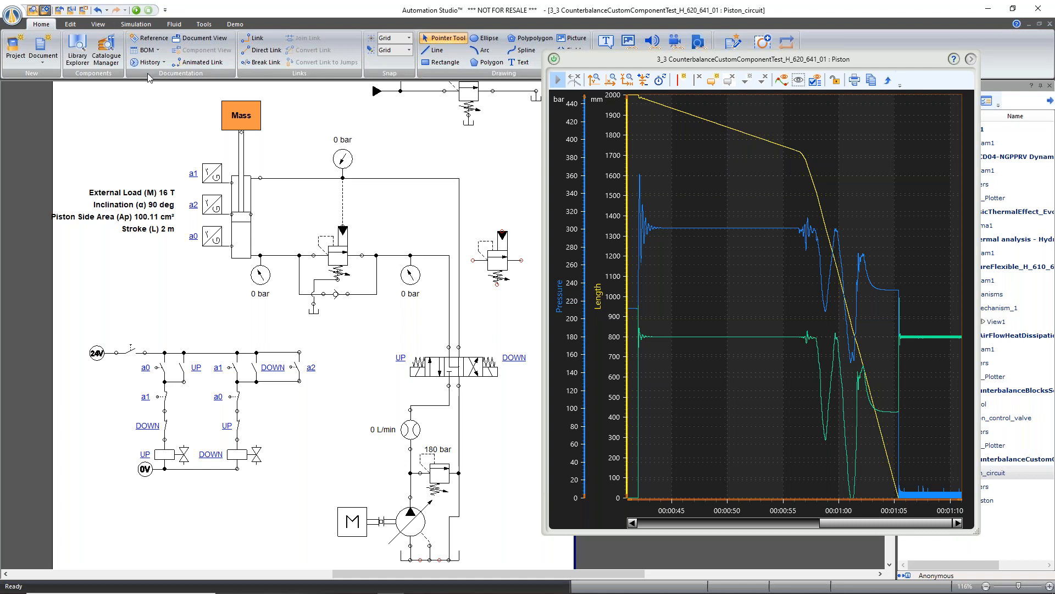
pyautogui.click(554, 60)
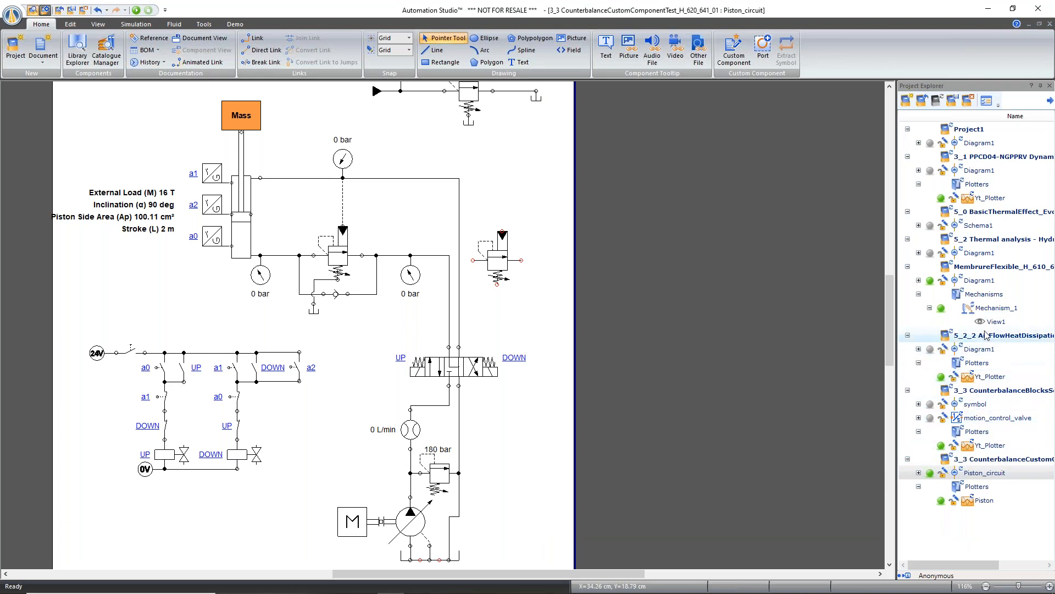
pyautogui.doubleClick(976, 143)
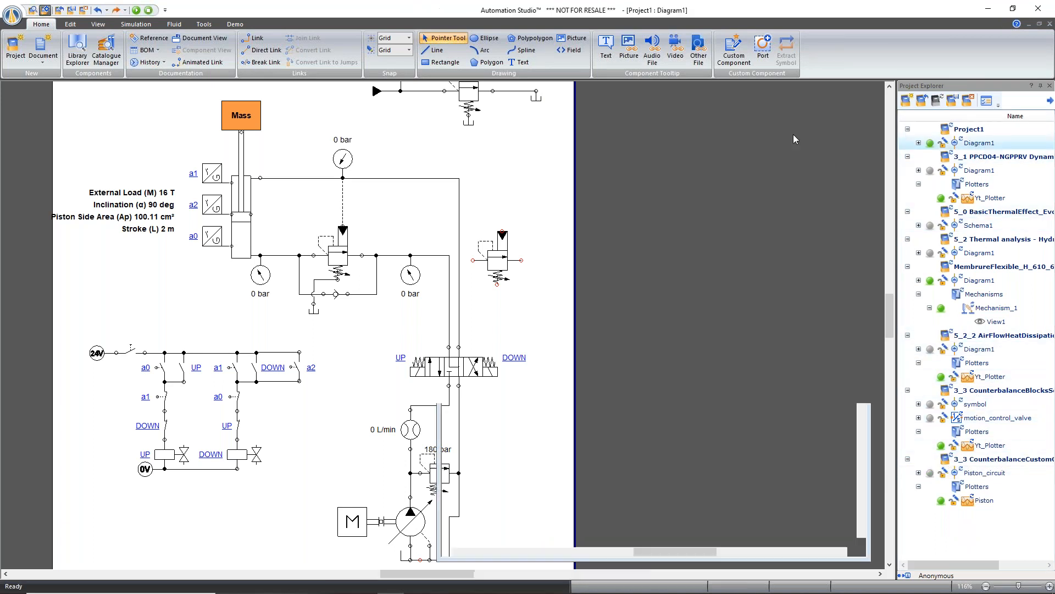
# - Open the component library, collapse the Blocks category and display the Hydraulic (ISO 1219-1:2012) components
pyautogui.click(77, 51)
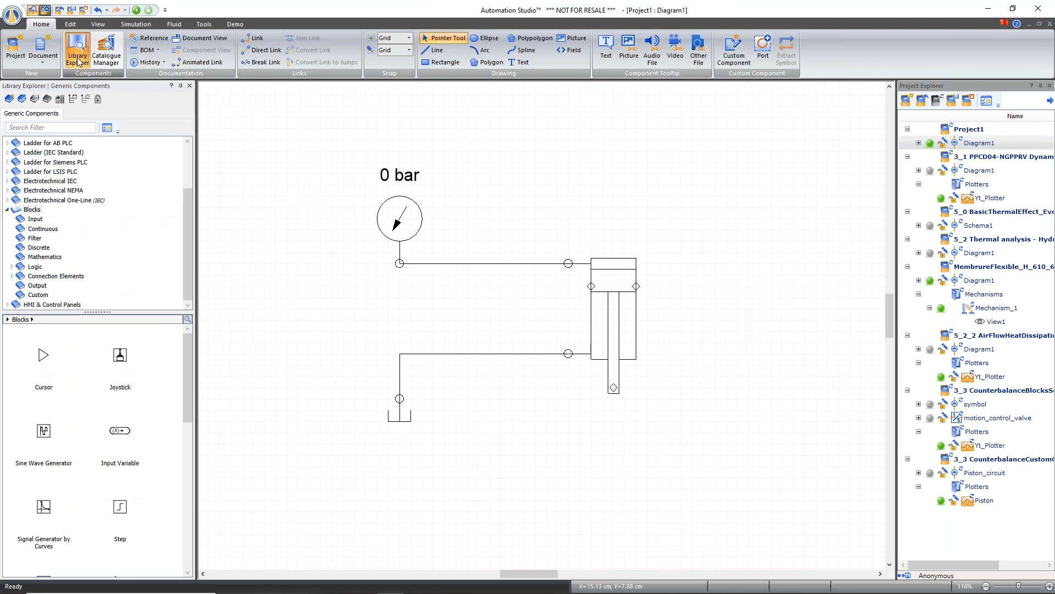
pyautogui.scroll(3, 187, 274)
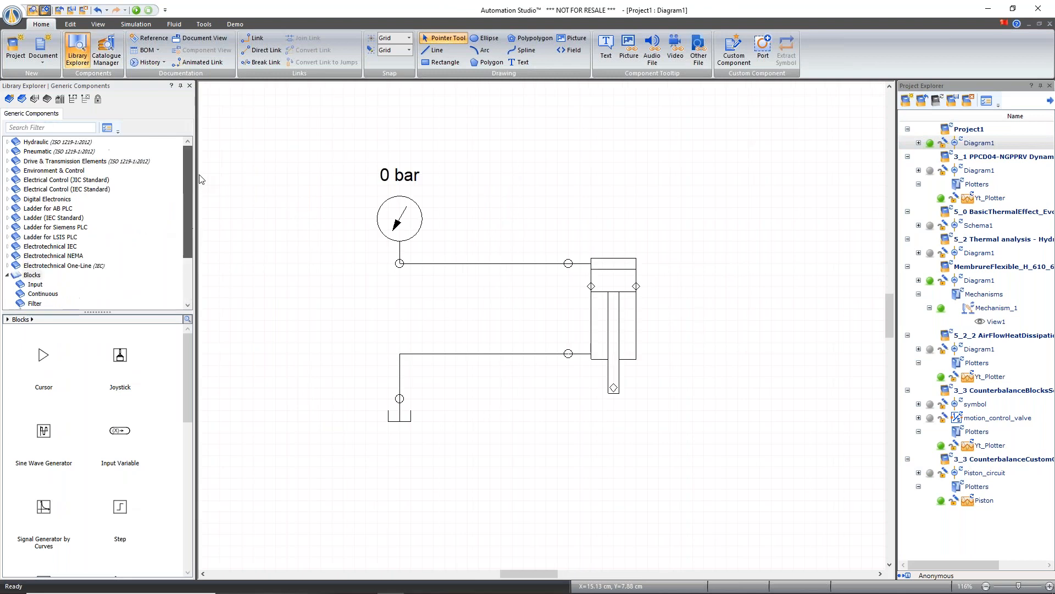
pyautogui.click(7, 276)
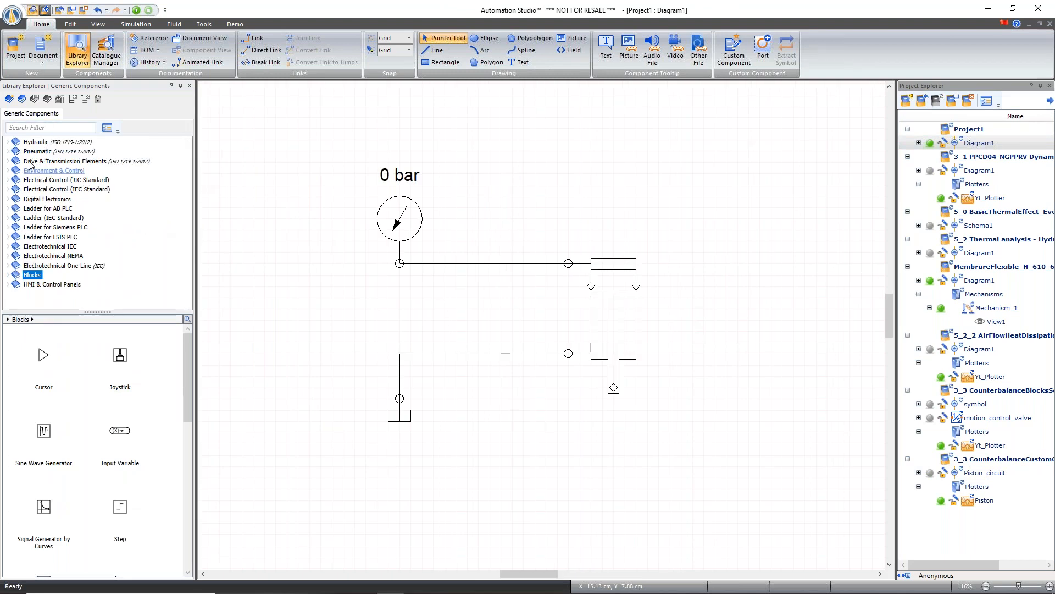
pyautogui.click(7, 141)
pyautogui.scroll(-3, 181, 426)
pyautogui.scroll(-2, 181, 426)
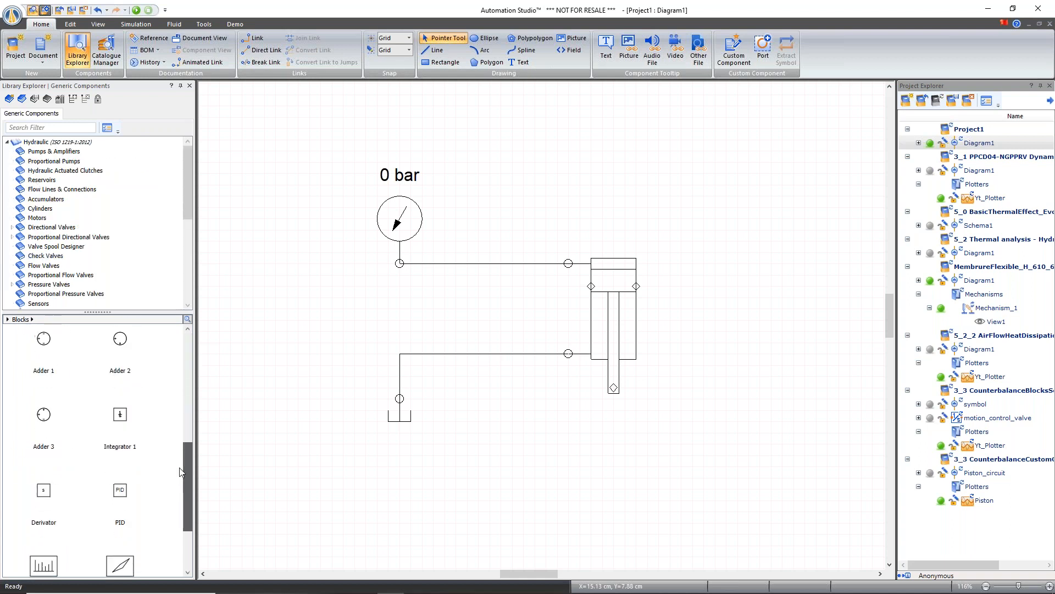
pyautogui.scroll(2, 181, 426)
pyautogui.click(57, 142)
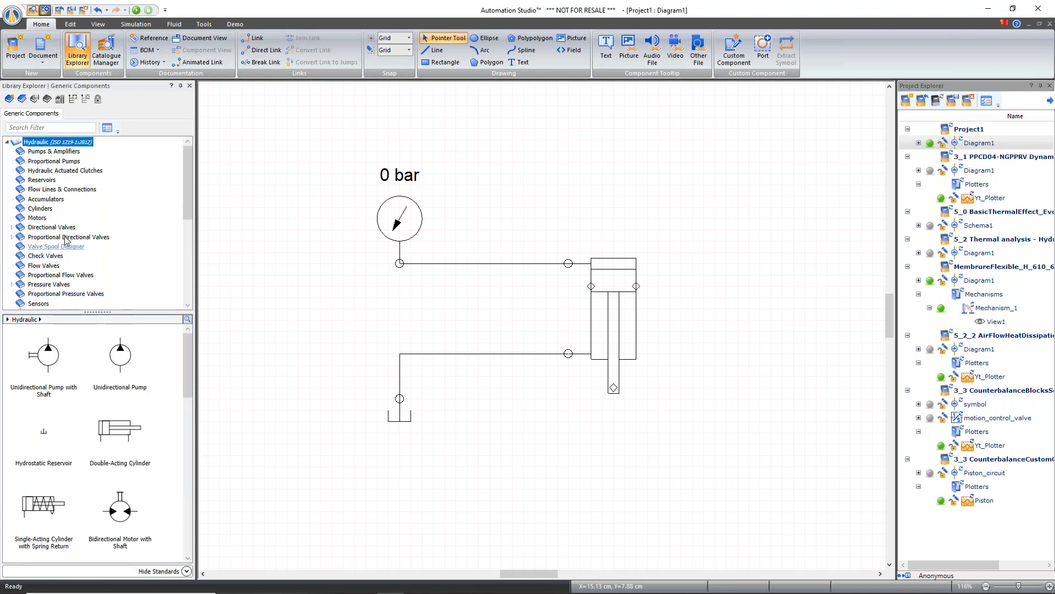
# - Place a Gas-Loaded Accumulator with Separator from the hydraulic accumulators on Diagram1, above and beside the cylinder
pyautogui.scroll(-2, 54, 195)
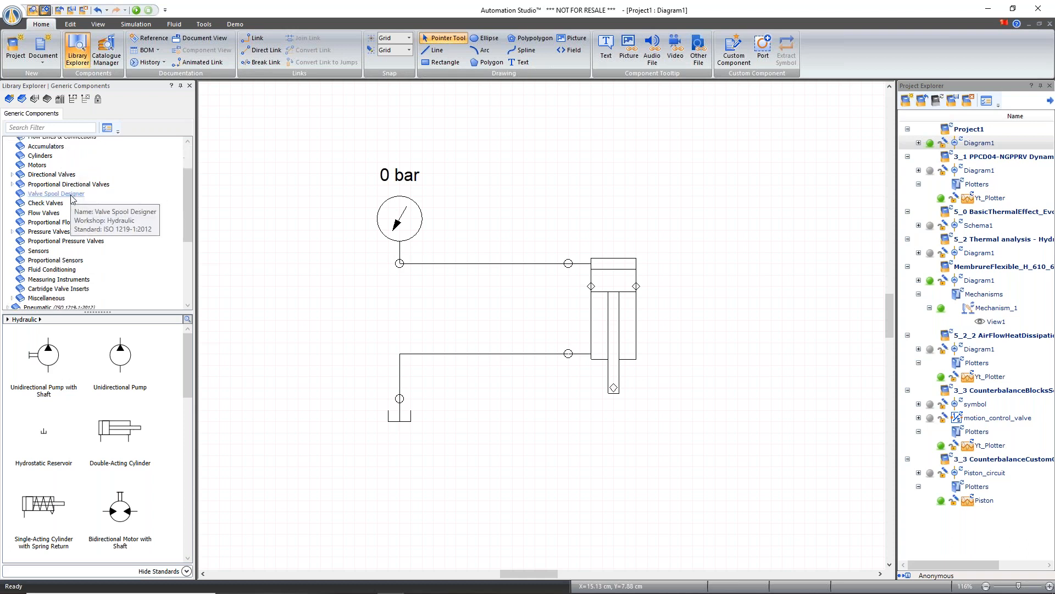
pyautogui.click(49, 147)
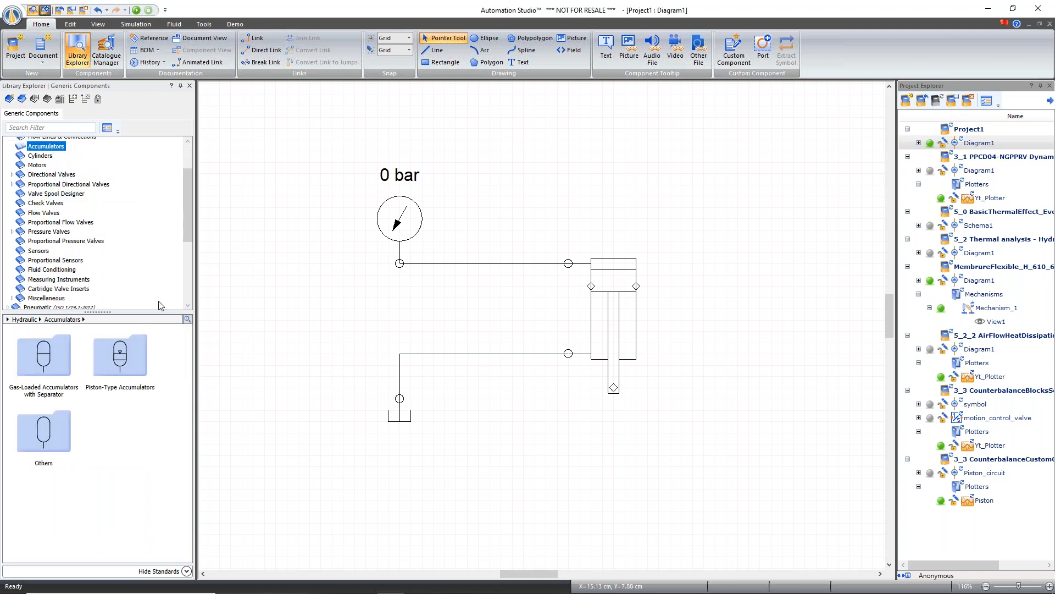
pyautogui.doubleClick(51, 364)
pyautogui.moveTo(46, 358); pyautogui.dragTo(757, 161)
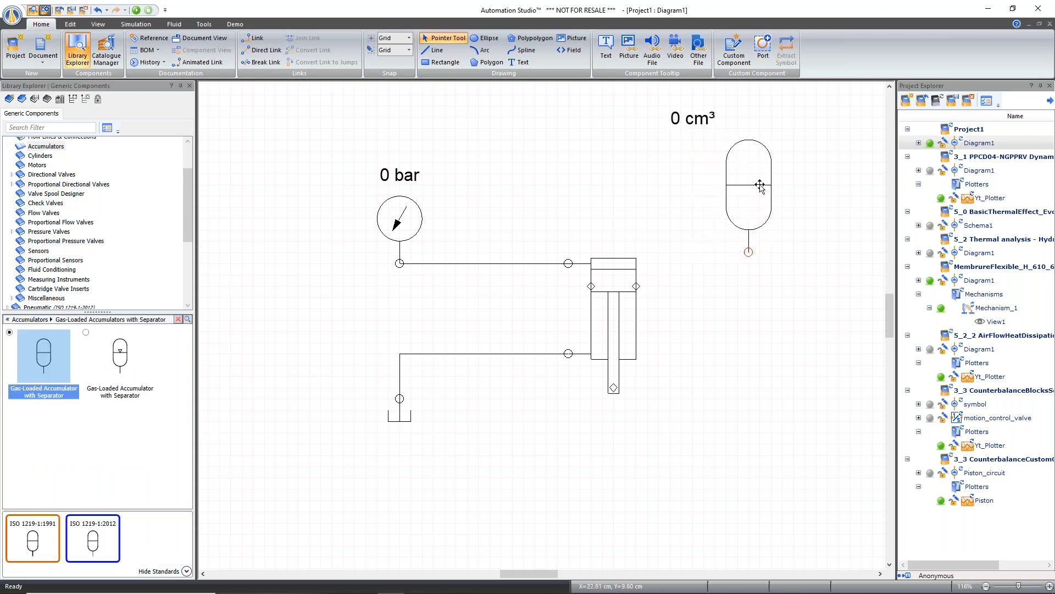
# - Open the accumulator's sizing sheets from its component properties and enlarge the Sizing Sheet Manager to show the full calculations
pyautogui.doubleClick(759, 186)
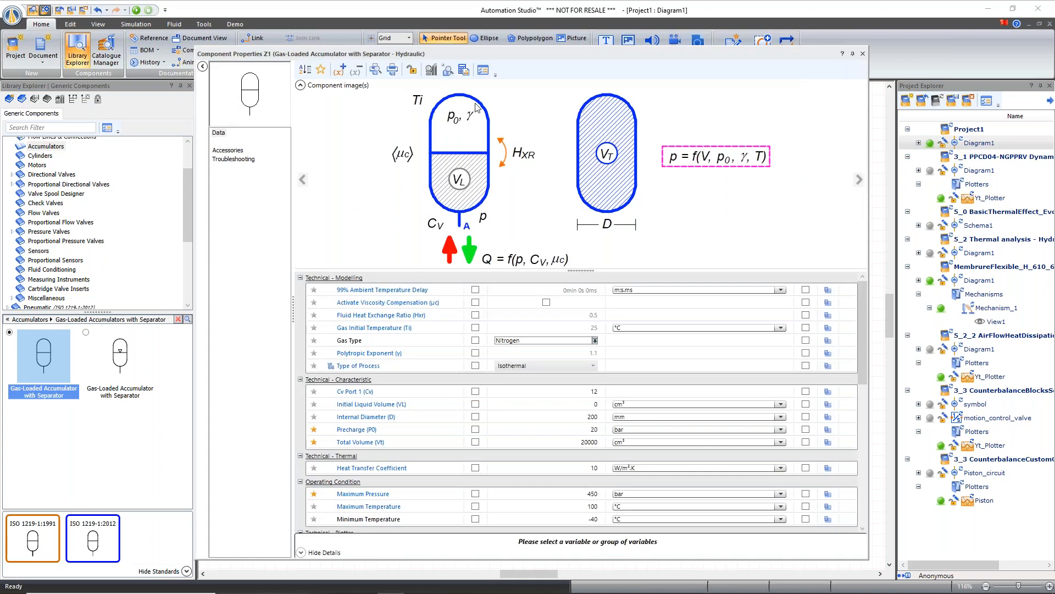
pyautogui.click(466, 69)
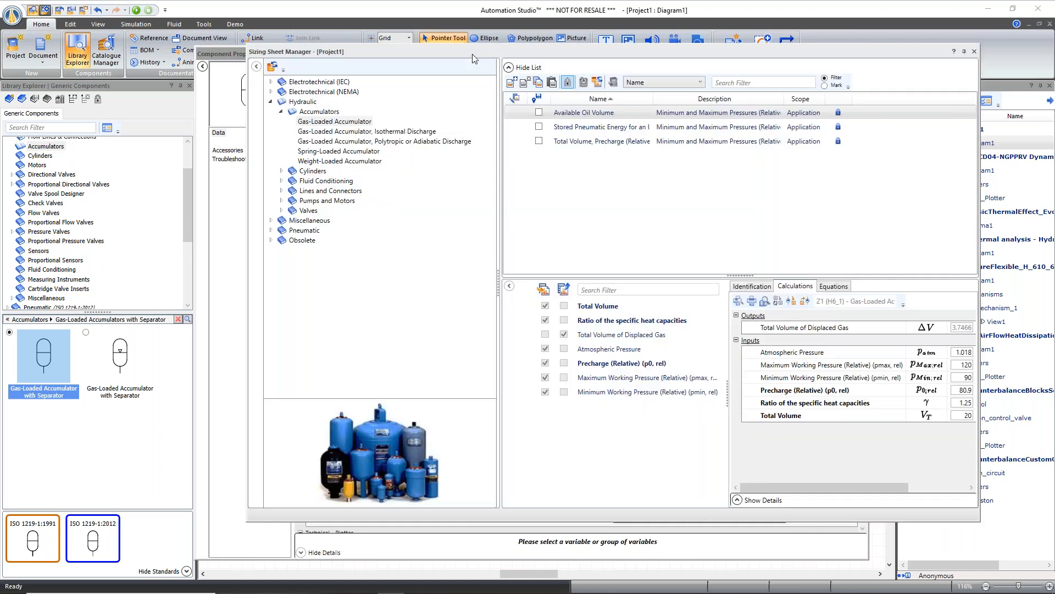
pyautogui.moveTo(473, 54); pyautogui.dragTo(300, 79)
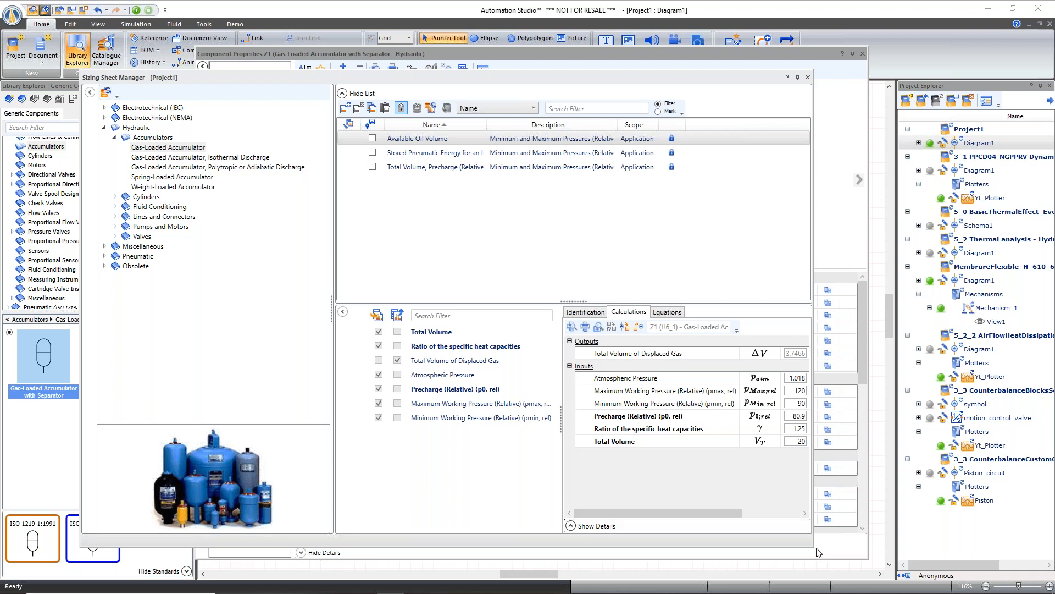
pyautogui.moveTo(812, 545); pyautogui.dragTo(979, 557)
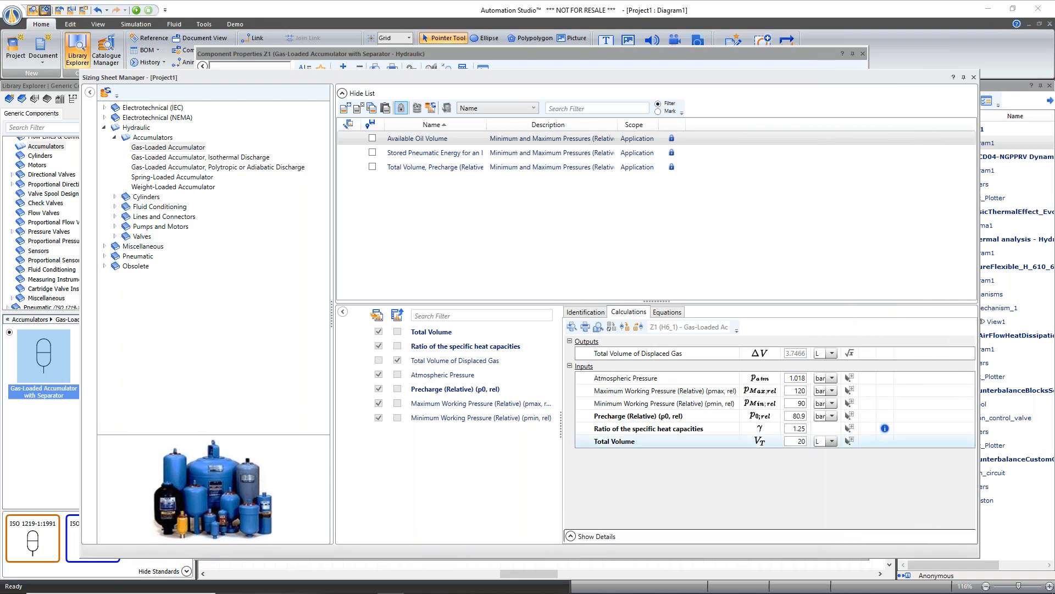
# - Review the sizing equations for the Gas-Loaded Accumulator
pyautogui.click(676, 313)
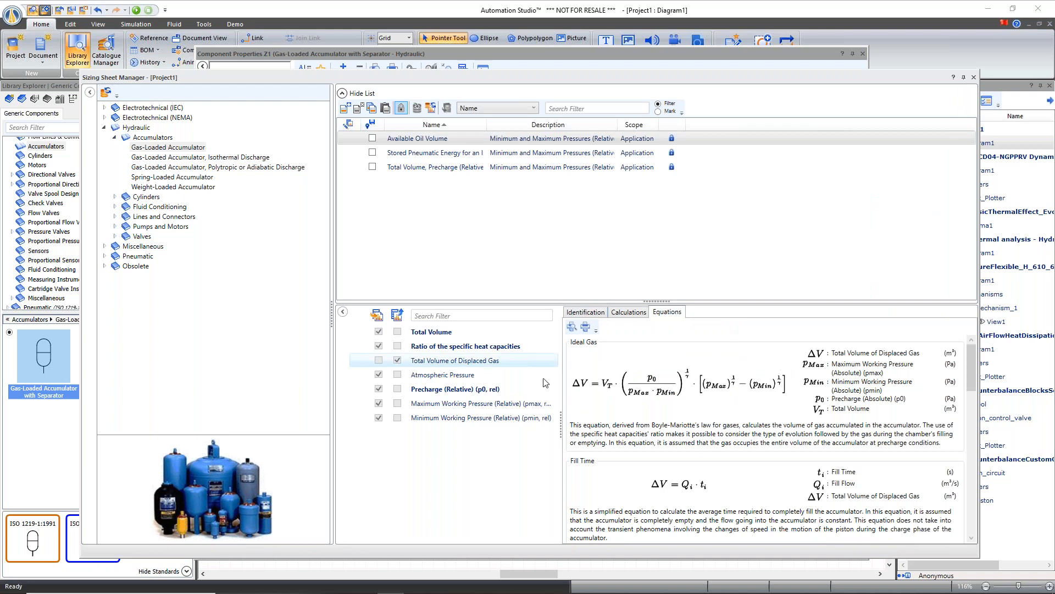
pyautogui.scroll(-5, 572, 395)
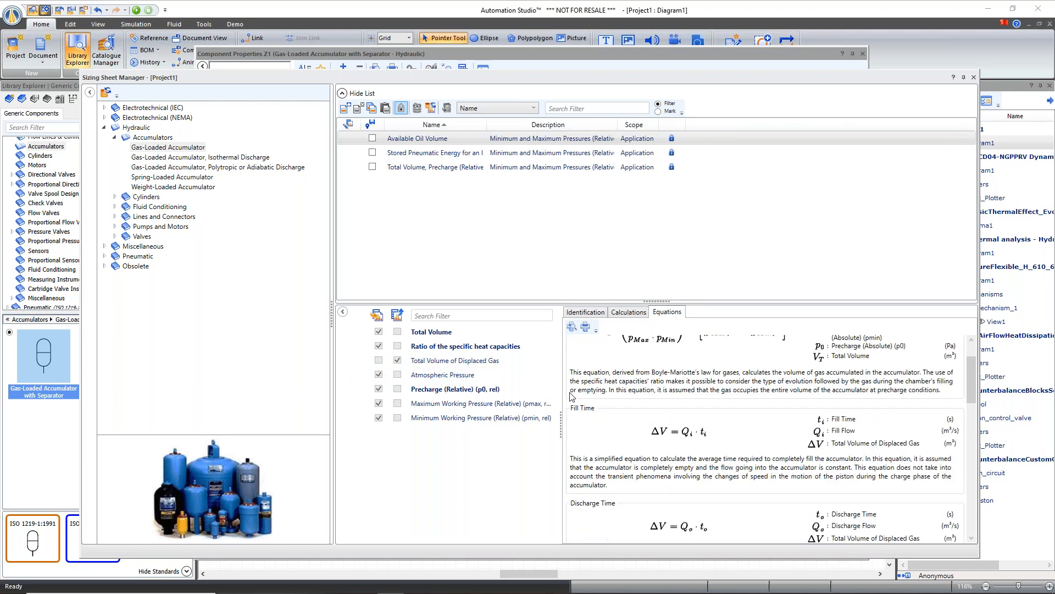
pyautogui.scroll(-7, 571, 395)
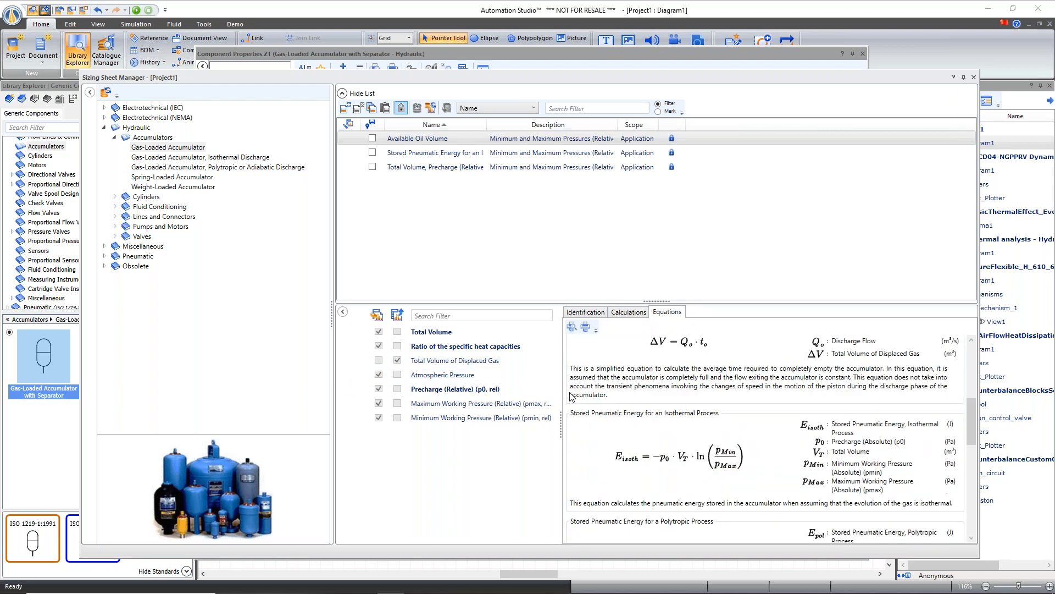
pyautogui.click(161, 157)
pyautogui.click(163, 148)
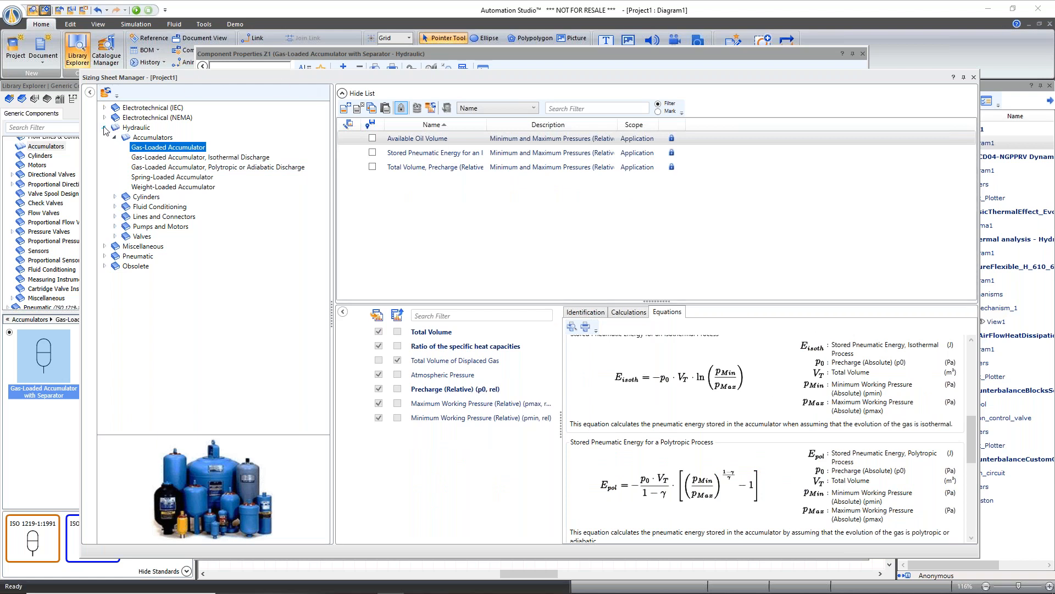
# - Review the Hydraulic Line sizing equations under Lines and Connectors, and close the sizing sheets and accumulator properties
pyautogui.click(116, 216)
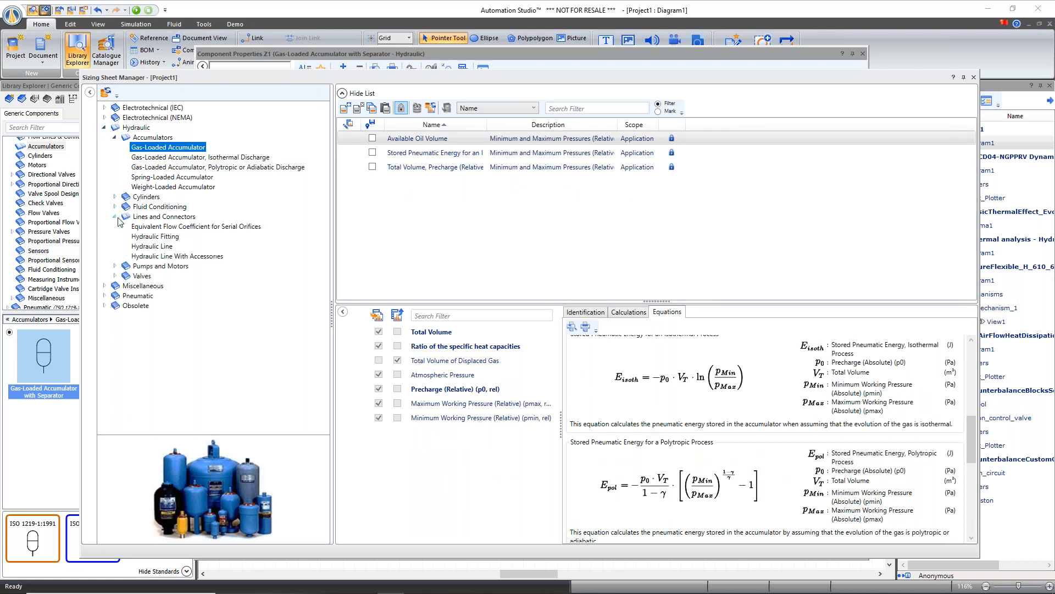
pyautogui.click(153, 246)
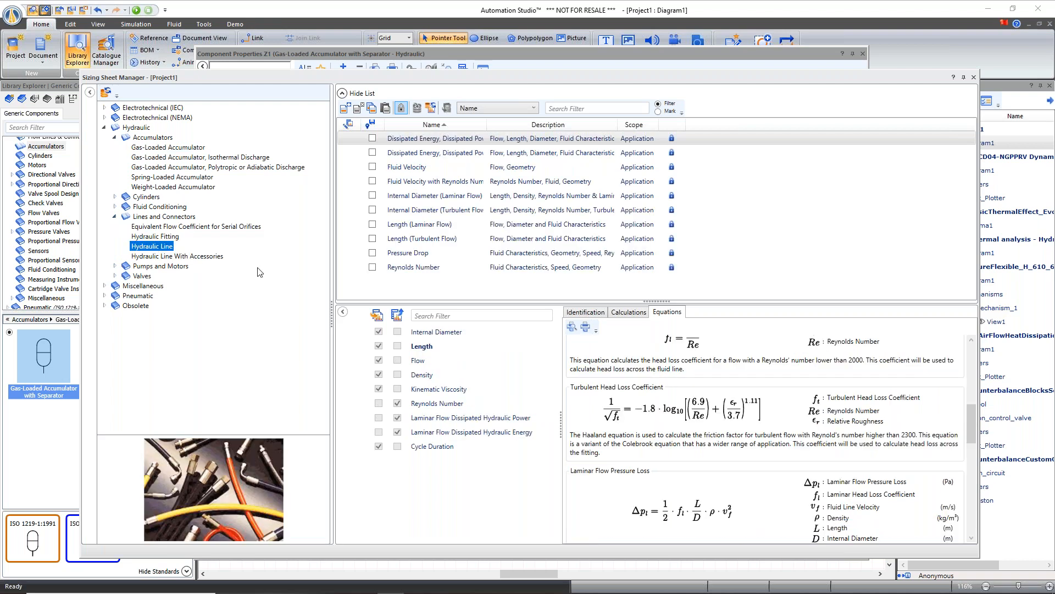
pyautogui.moveTo(675, 301); pyautogui.dragTo(677, 218)
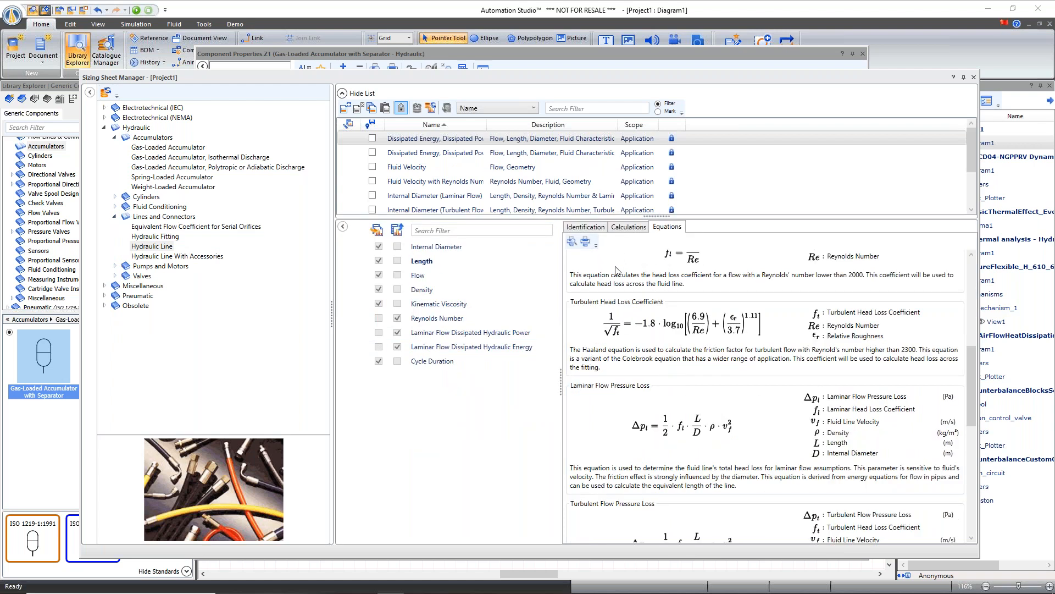
pyautogui.scroll(3, 615, 275)
pyautogui.scroll(3, 614, 275)
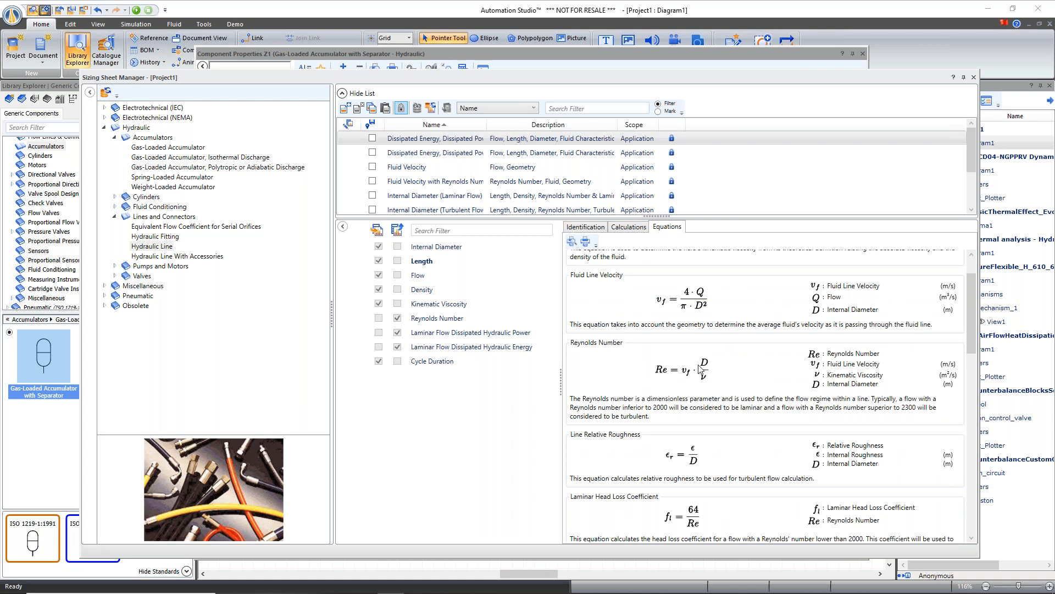
pyautogui.scroll(-6, 665, 363)
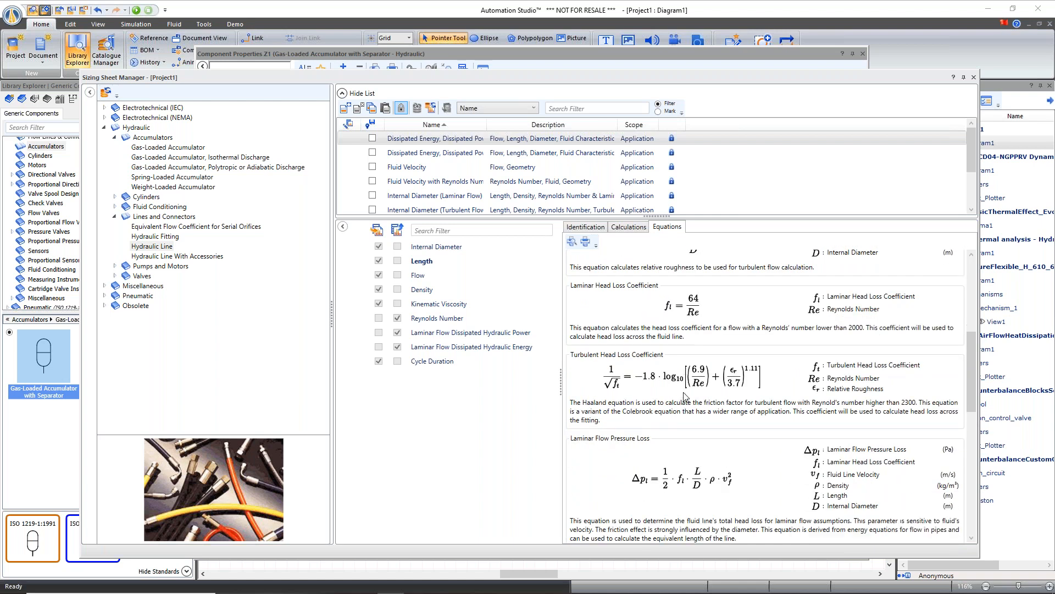
pyautogui.scroll(-6, 664, 361)
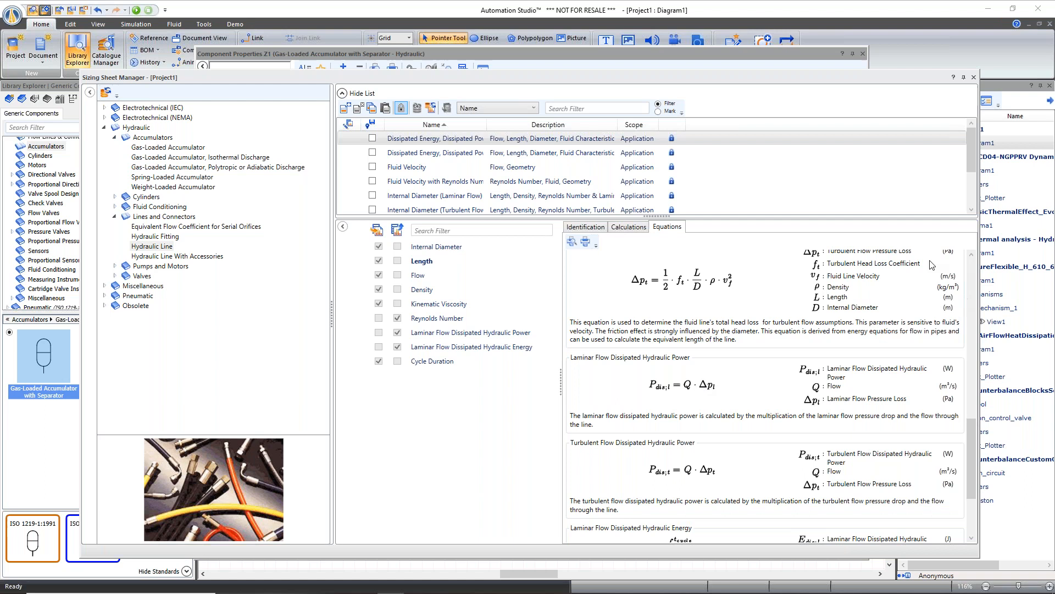
pyautogui.click(973, 77)
pyautogui.click(863, 53)
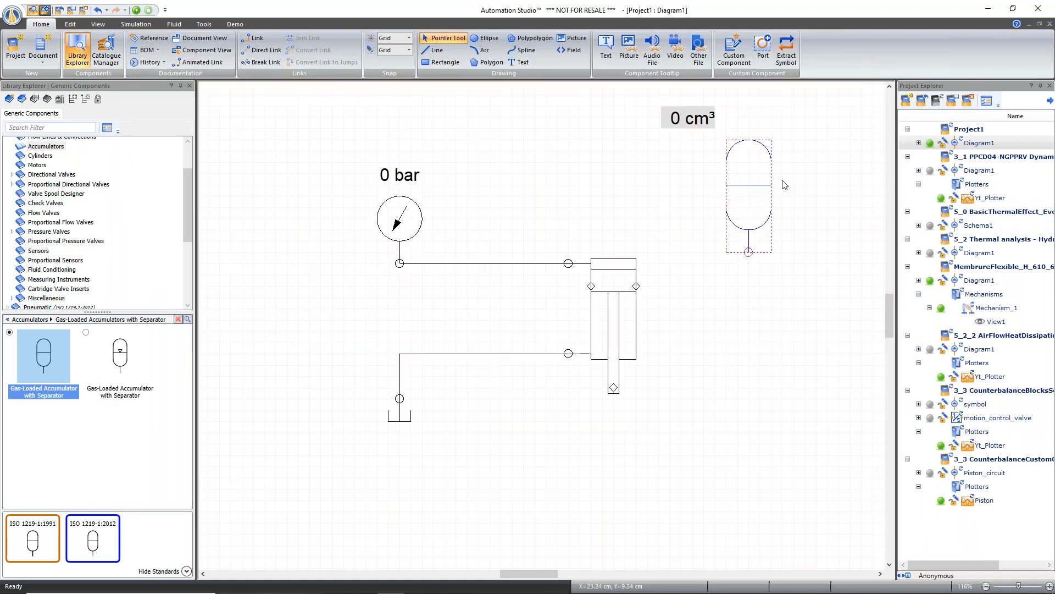
pyautogui.click(797, 213)
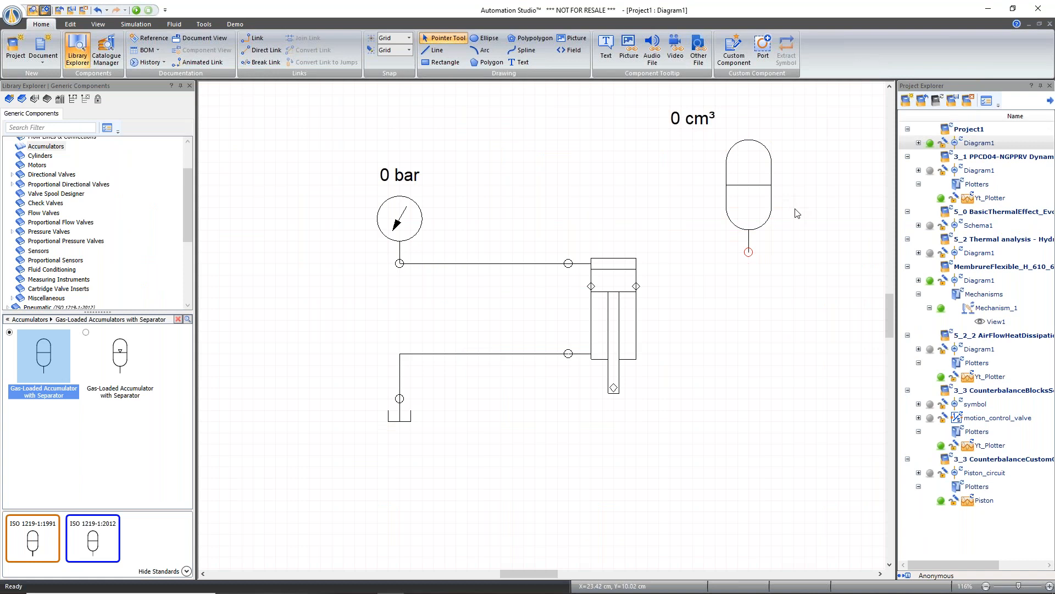
# - View the accumulator's sizing calculations for the Total Volume of Displaced Gas, and close the sizing sheets and component properties
pyautogui.doubleClick(751, 199)
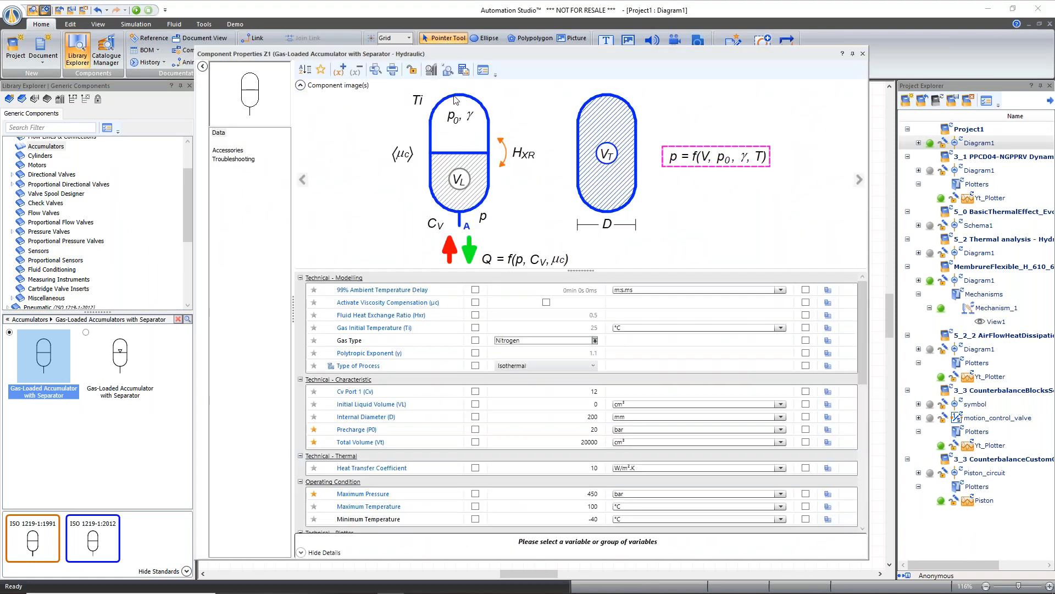
pyautogui.click(464, 70)
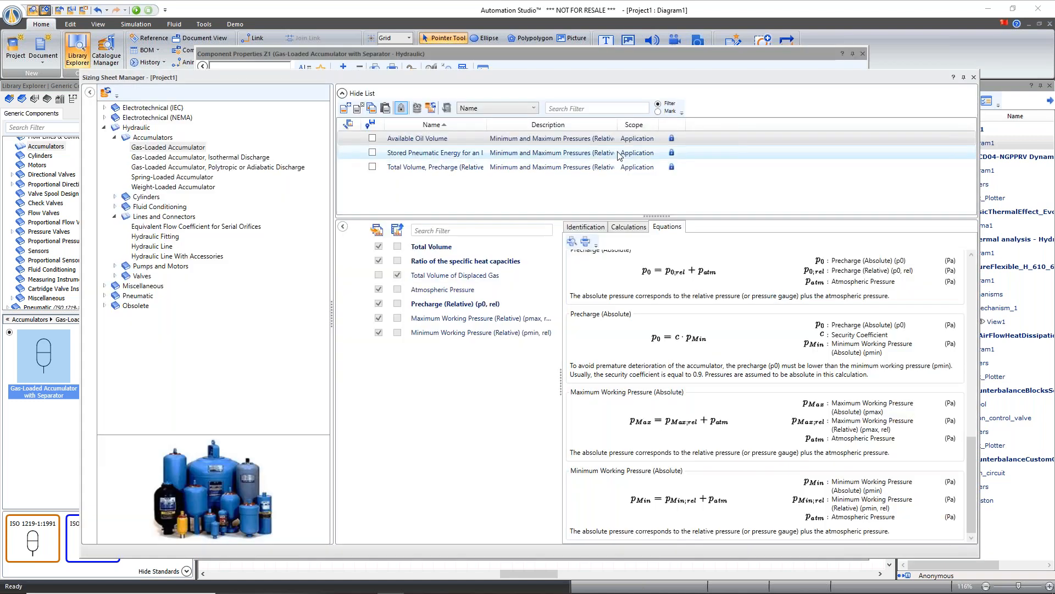
pyautogui.click(633, 227)
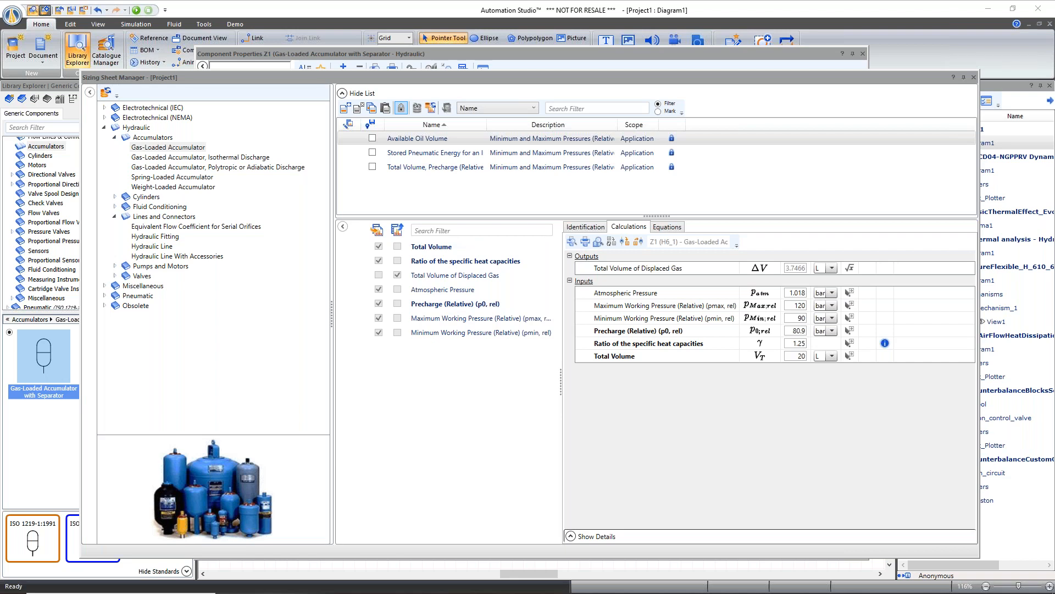
pyautogui.click(972, 78)
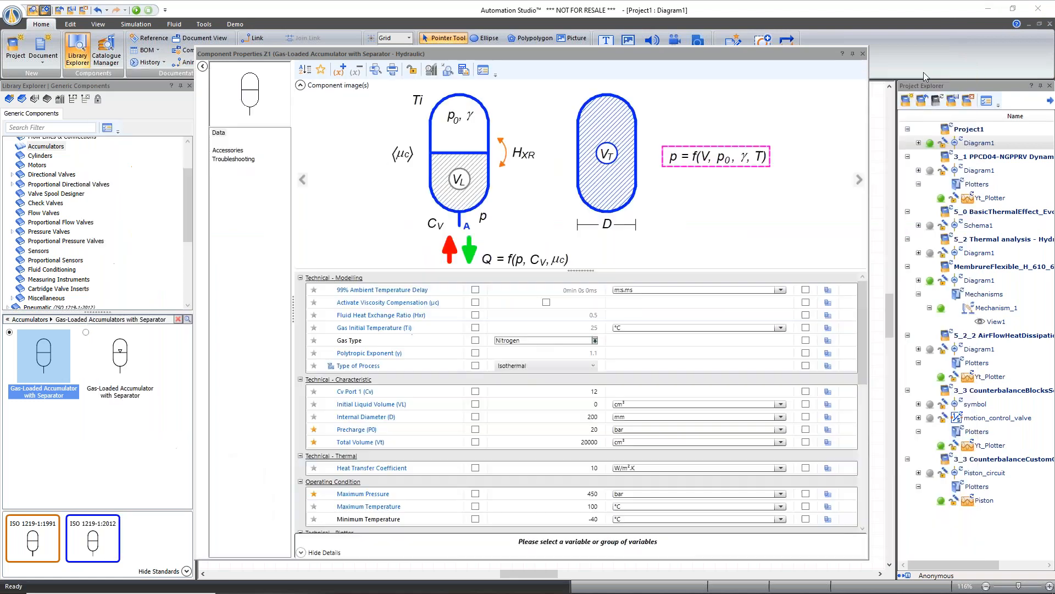
pyautogui.click(863, 54)
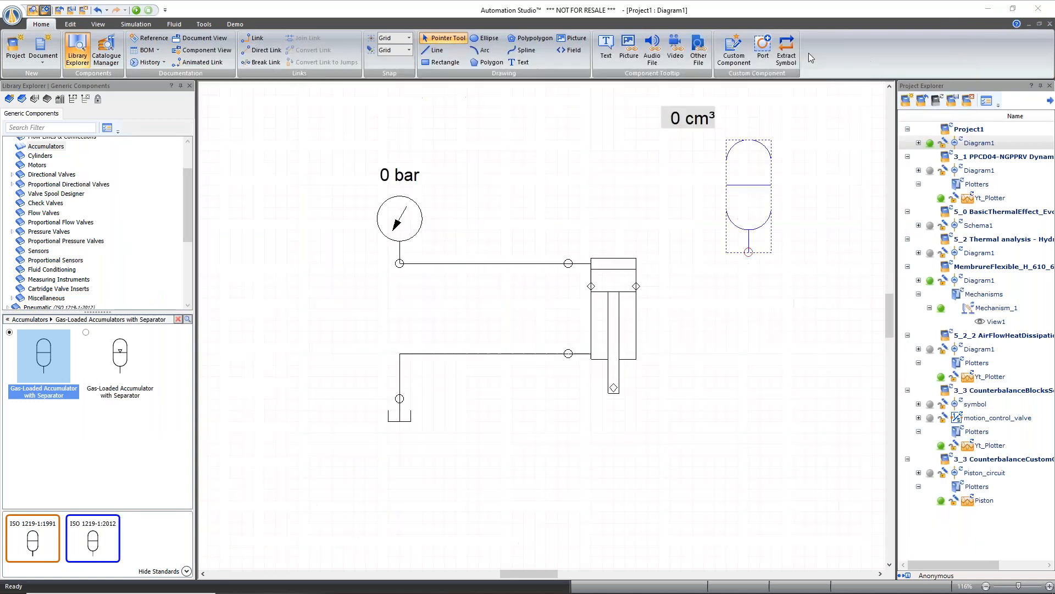
# - Browse the Mobile examples of the Demonstration catalogue in the Catalogue Manager, close it and deselect the accumulator
pyautogui.click(106, 57)
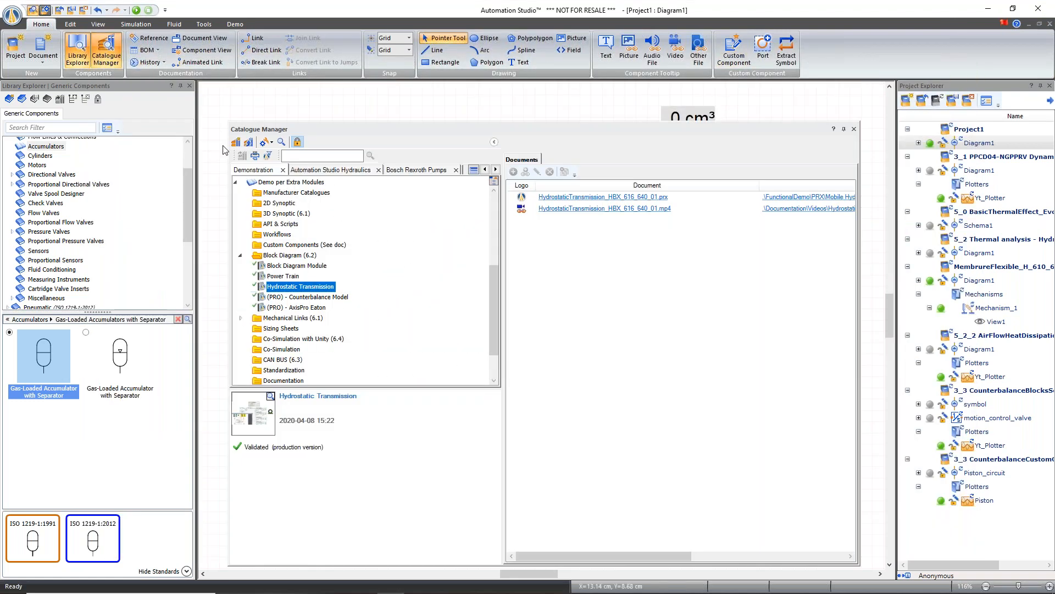
pyautogui.click(240, 256)
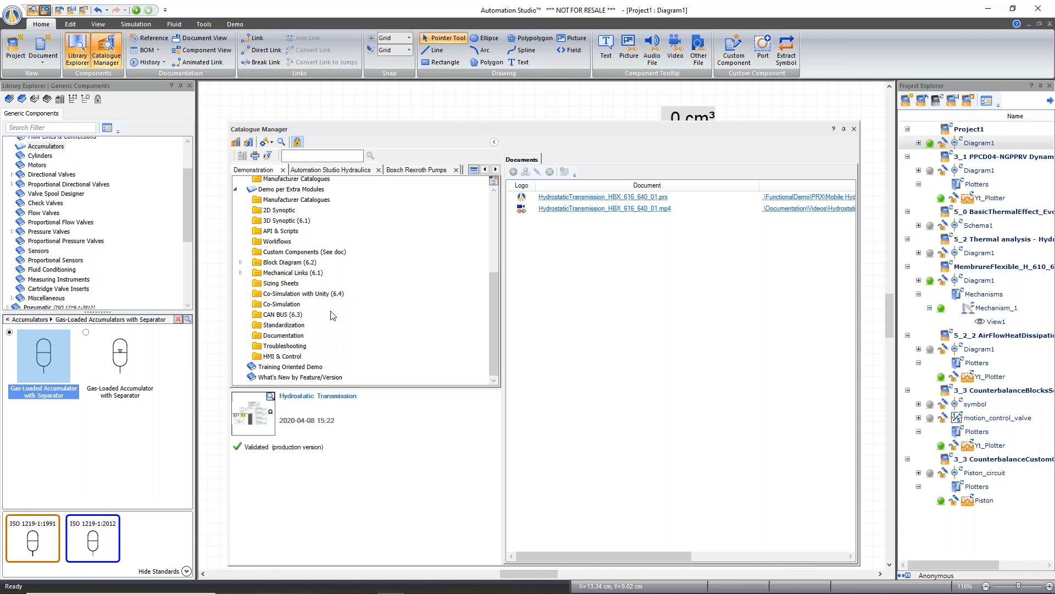
pyautogui.scroll(5, 333, 315)
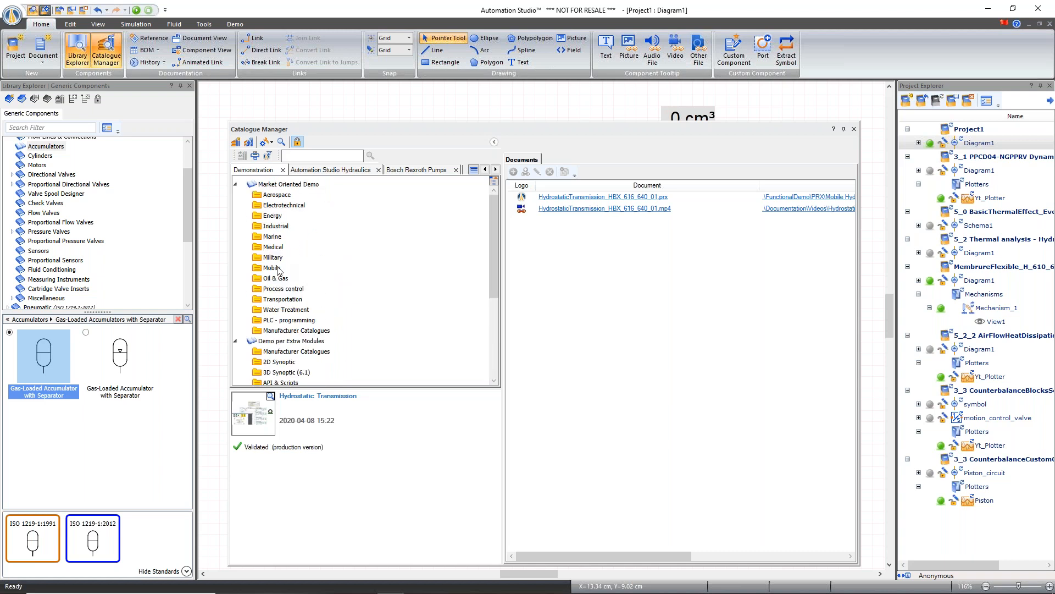
pyautogui.doubleClick(278, 269)
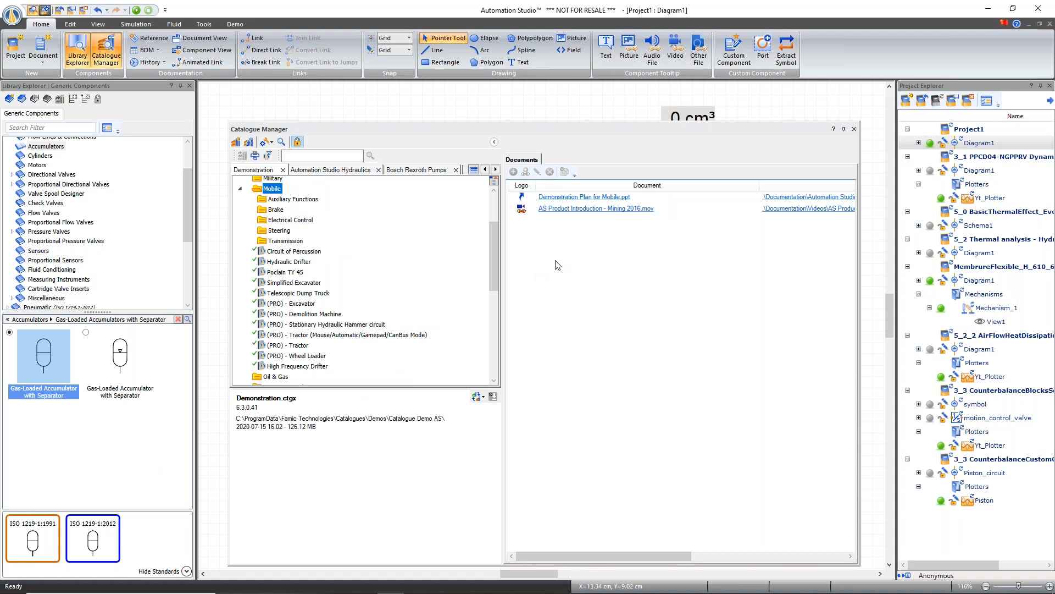
pyautogui.click(854, 129)
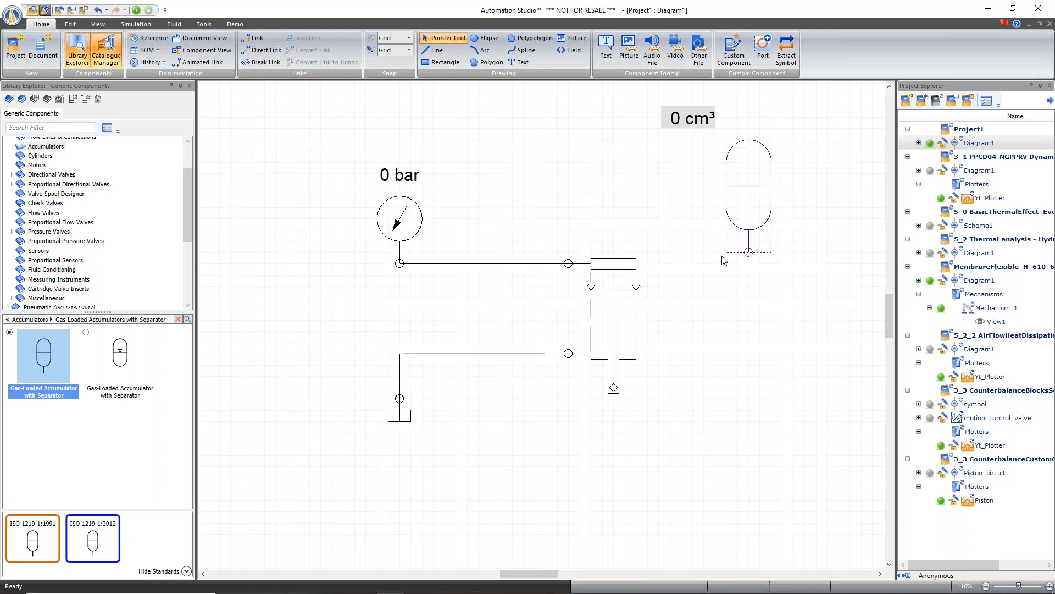
pyautogui.click(548, 180)
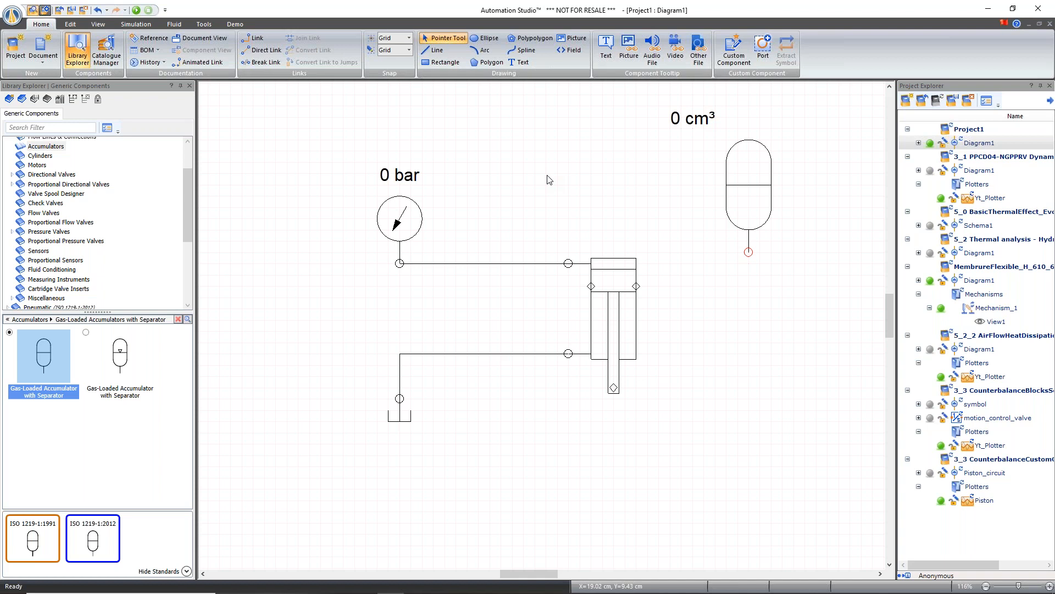
# - Open the properties of Project1, show its category tree and widen the tree pane
pyautogui.scroll(1, 547, 180)
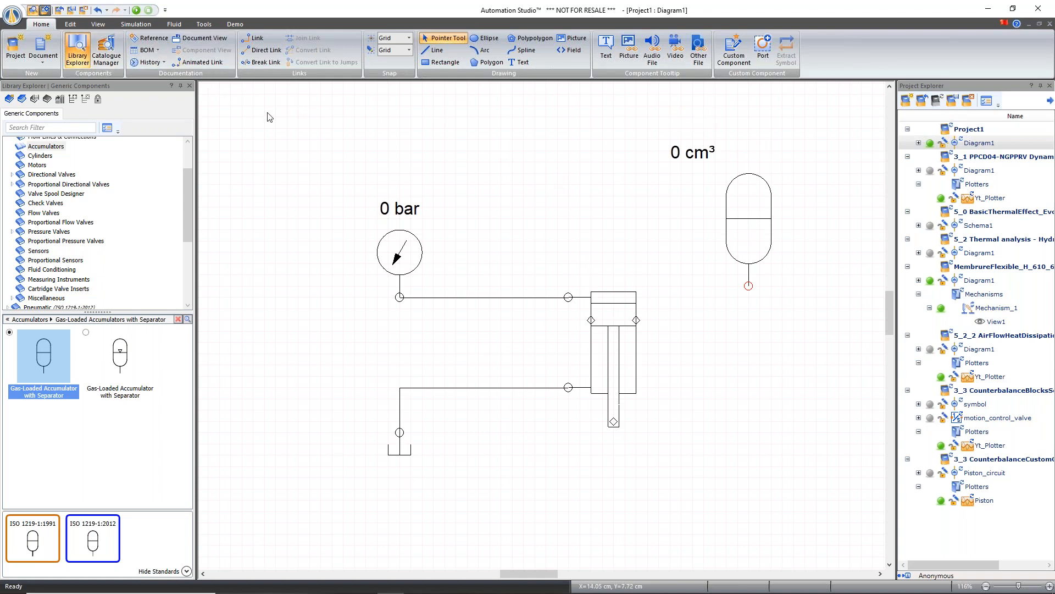
pyautogui.click(9, 15)
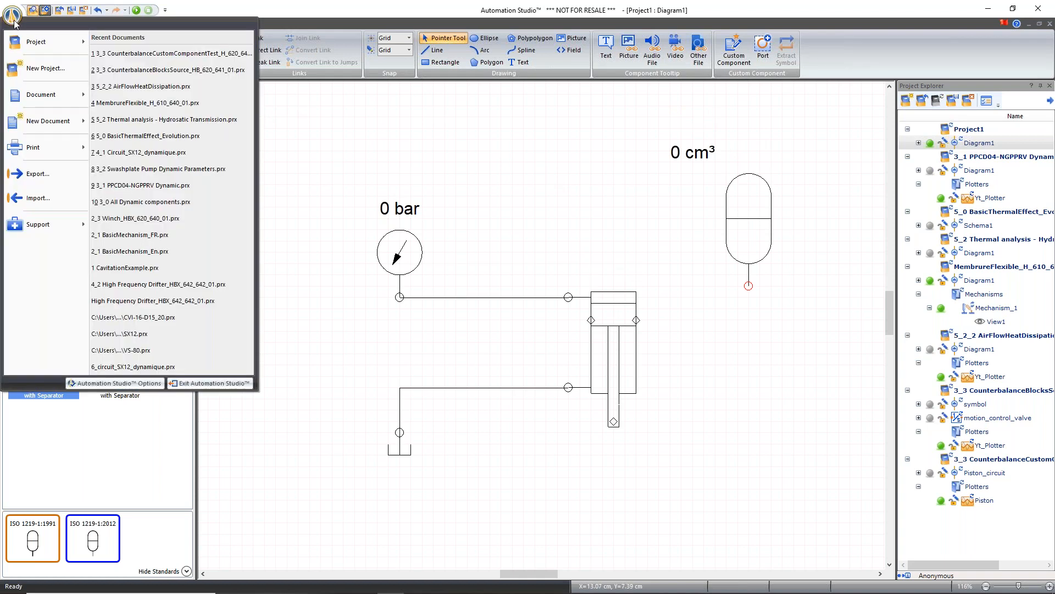
pyautogui.moveTo(27, 37)
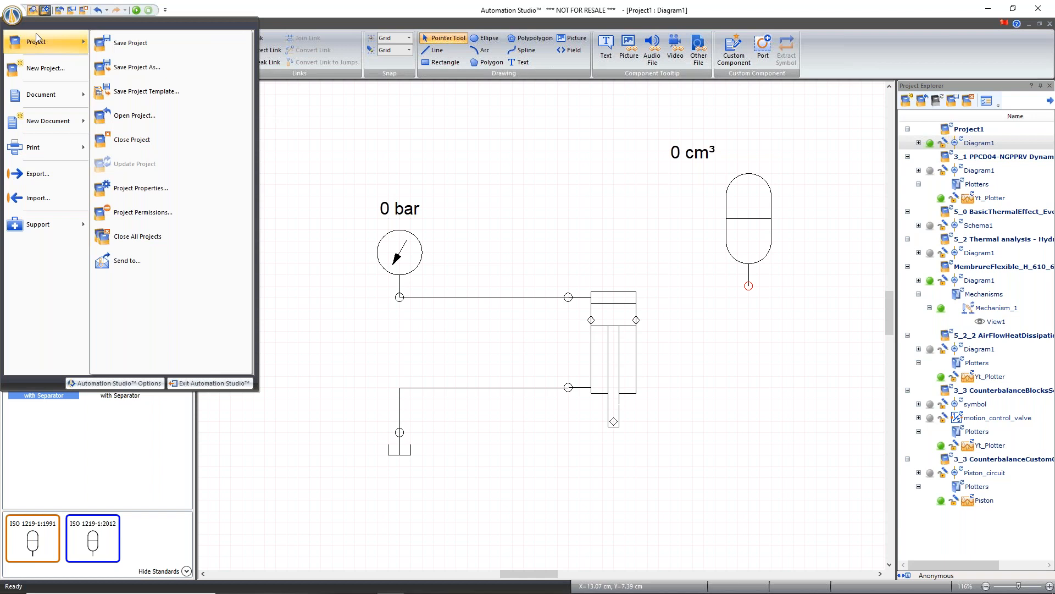
pyautogui.click(150, 188)
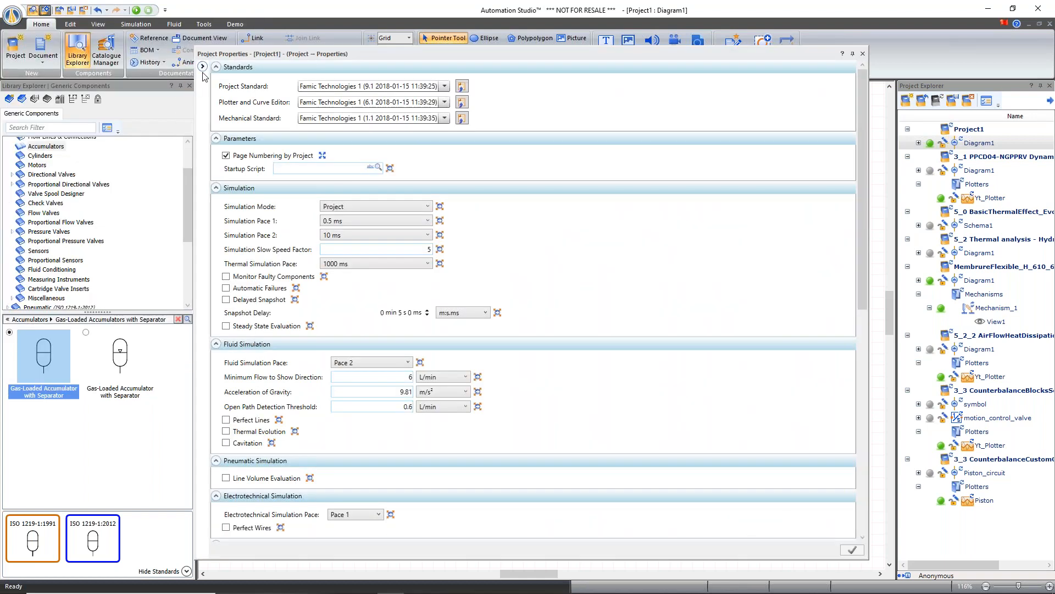
pyautogui.click(203, 66)
pyautogui.click(215, 68)
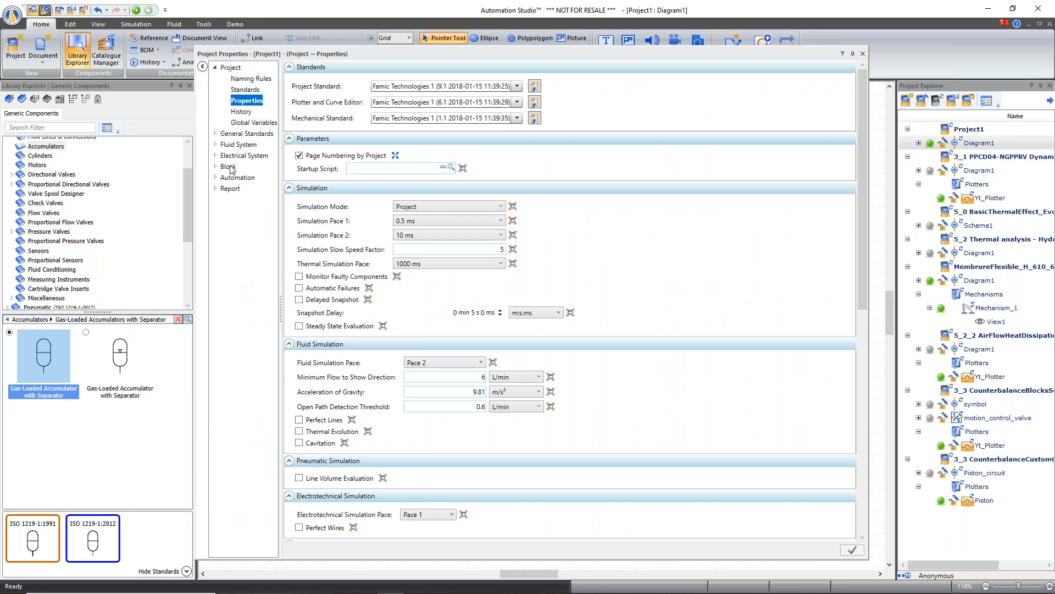
pyautogui.moveTo(280, 304); pyautogui.dragTo(365, 304)
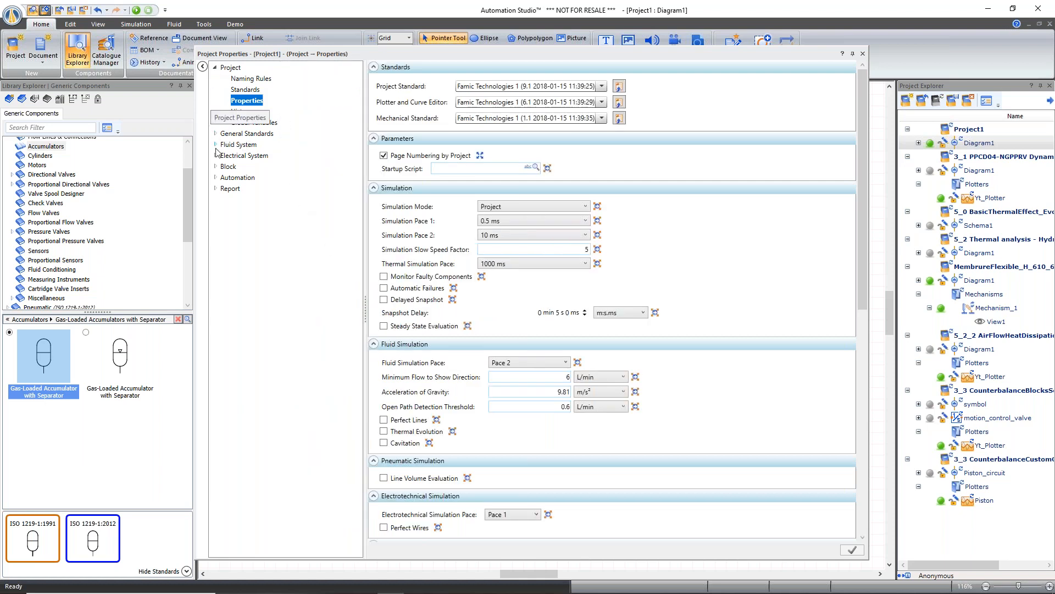
# - Review the Fluid Line Appearance, Fluid and Hydraulic categories under Fluid System in the project properties
pyautogui.click(216, 145)
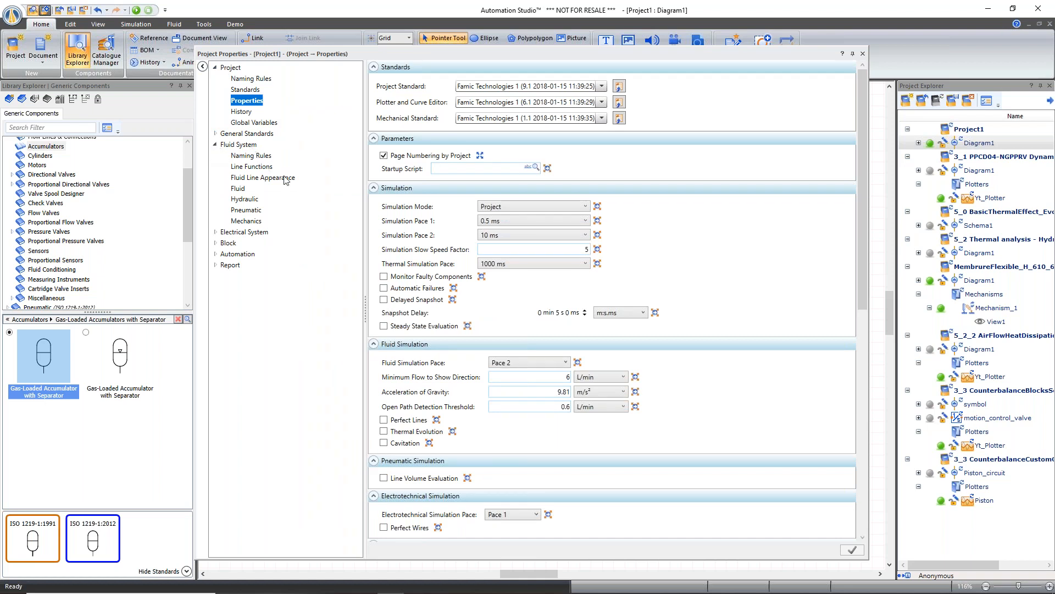
pyautogui.click(261, 177)
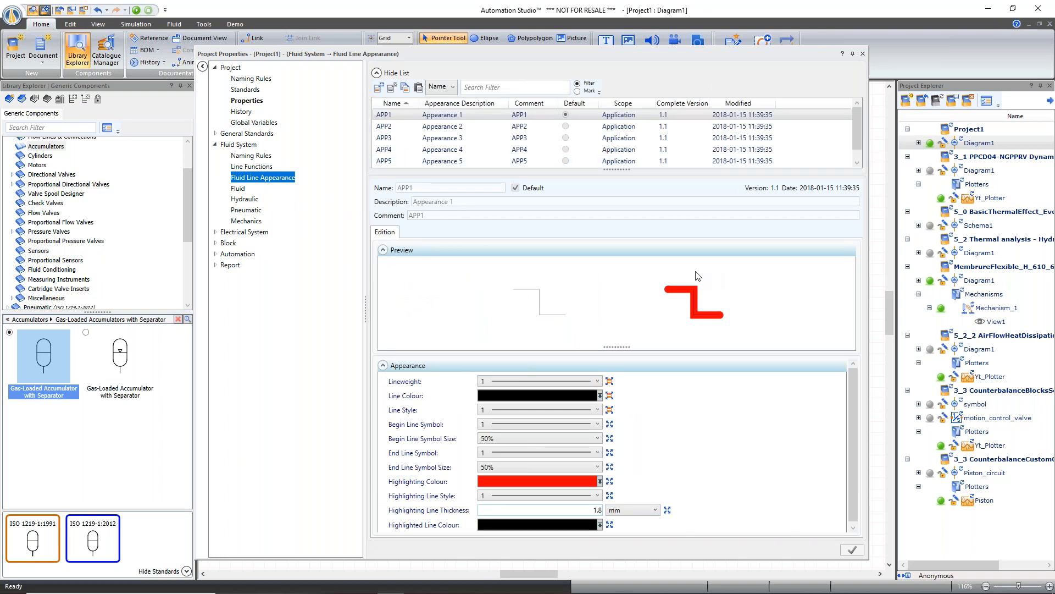
pyautogui.click(240, 189)
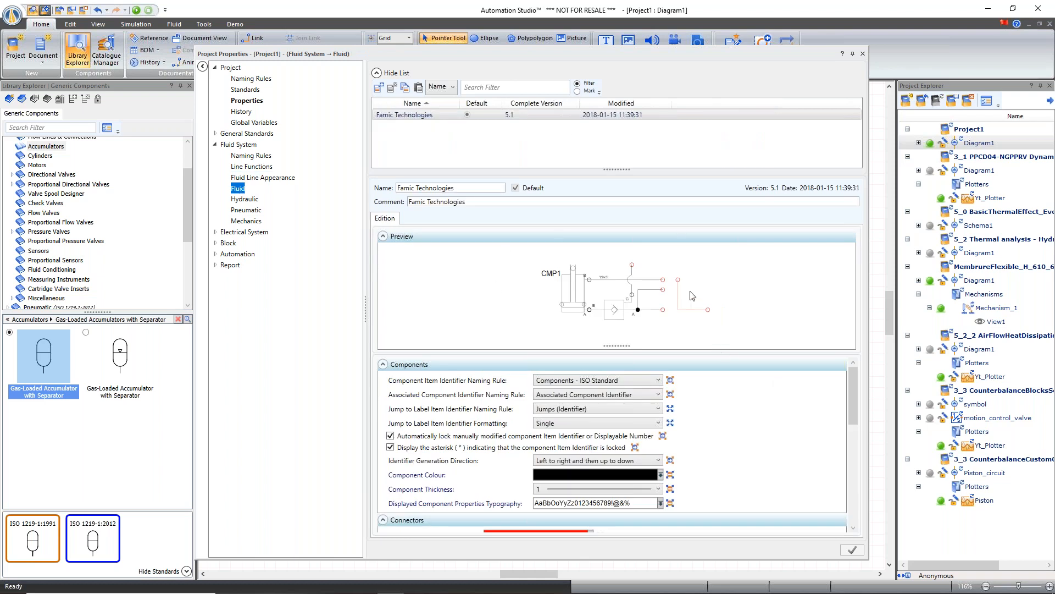
pyautogui.click(240, 201)
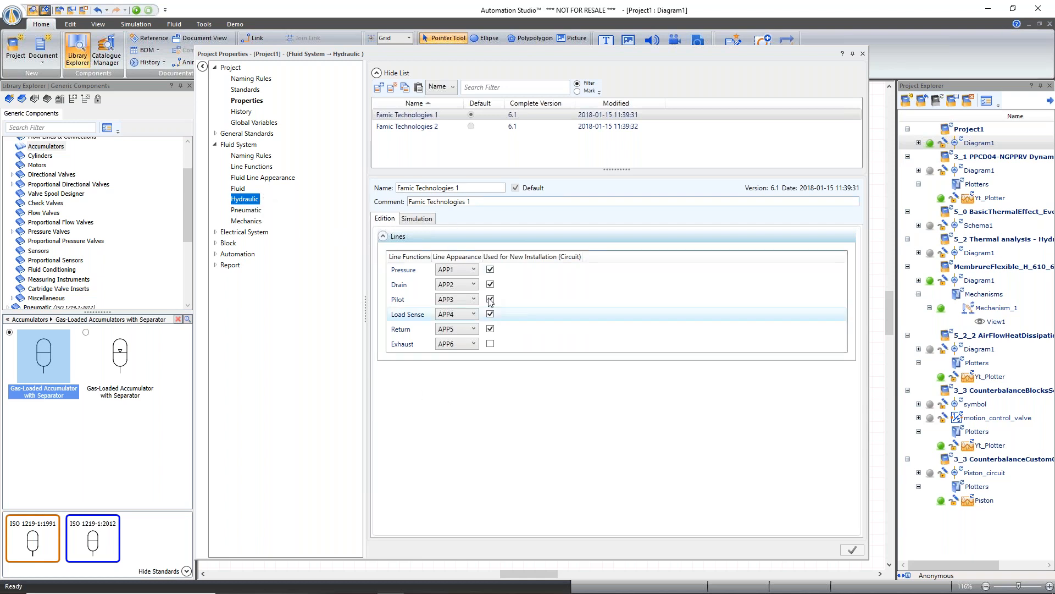
# - Review the hydraulic simulation settings, including the pressure, flow and speed colour thresholds, and close the project properties
pyautogui.click(415, 222)
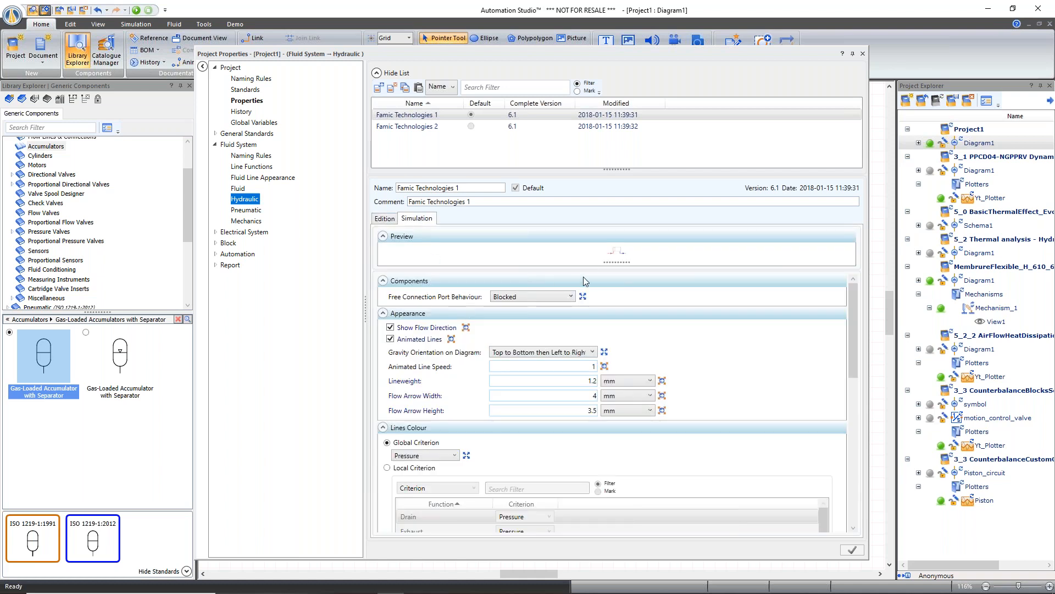
pyautogui.moveTo(853, 340)
pyautogui.mouseDown()
pyautogui.moveTo(853, 375)
pyautogui.moveTo(854, 328)
pyautogui.mouseUp()
pyautogui.moveTo(853, 360); pyautogui.dragTo(854, 476)
pyautogui.scroll(1, 475, 321)
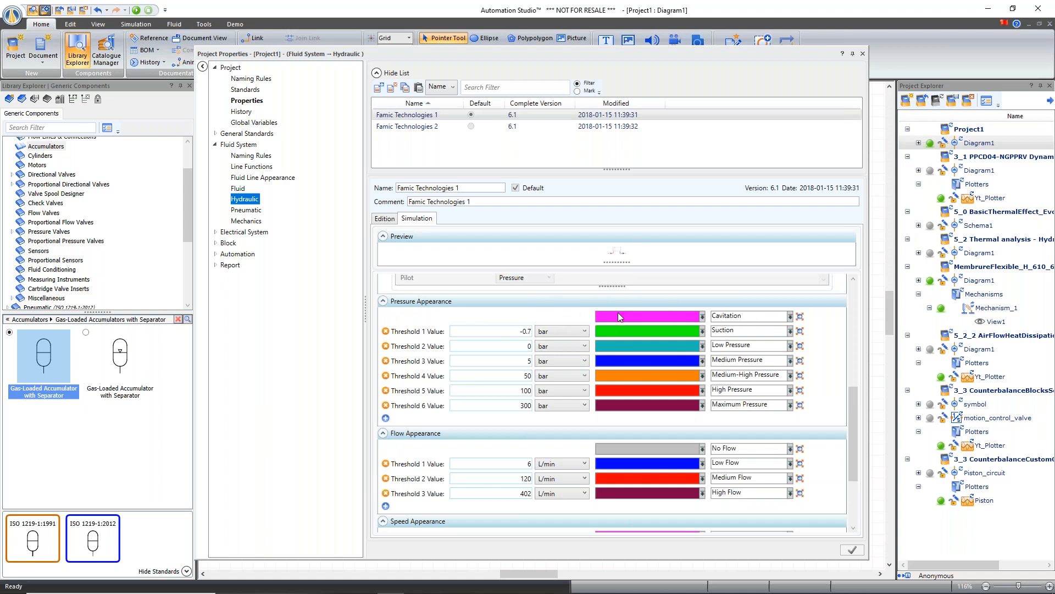
pyautogui.moveTo(619, 315)
pyautogui.moveTo(674, 332)
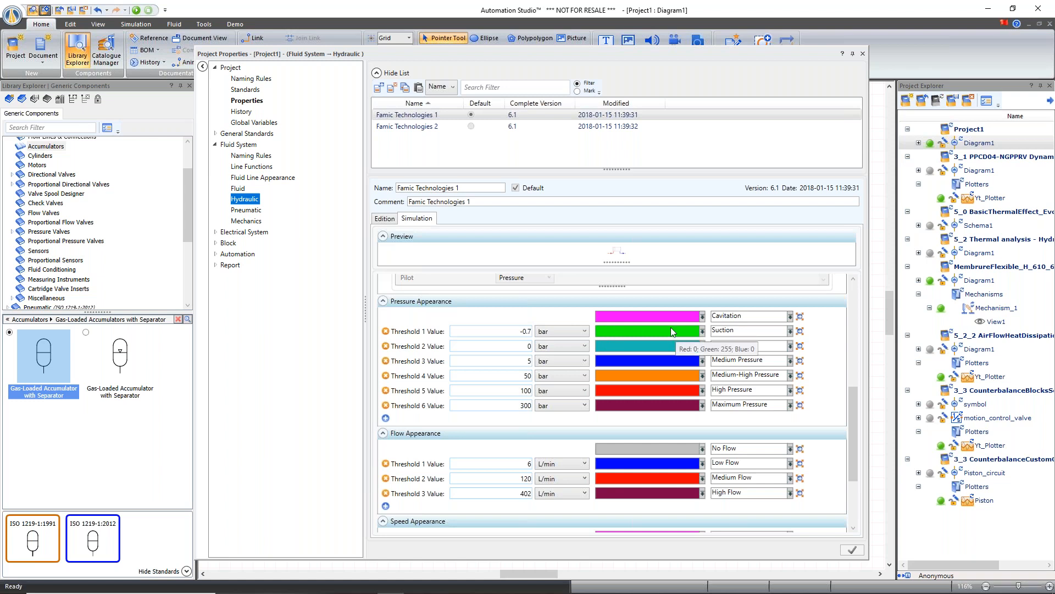
pyautogui.moveTo(644, 411)
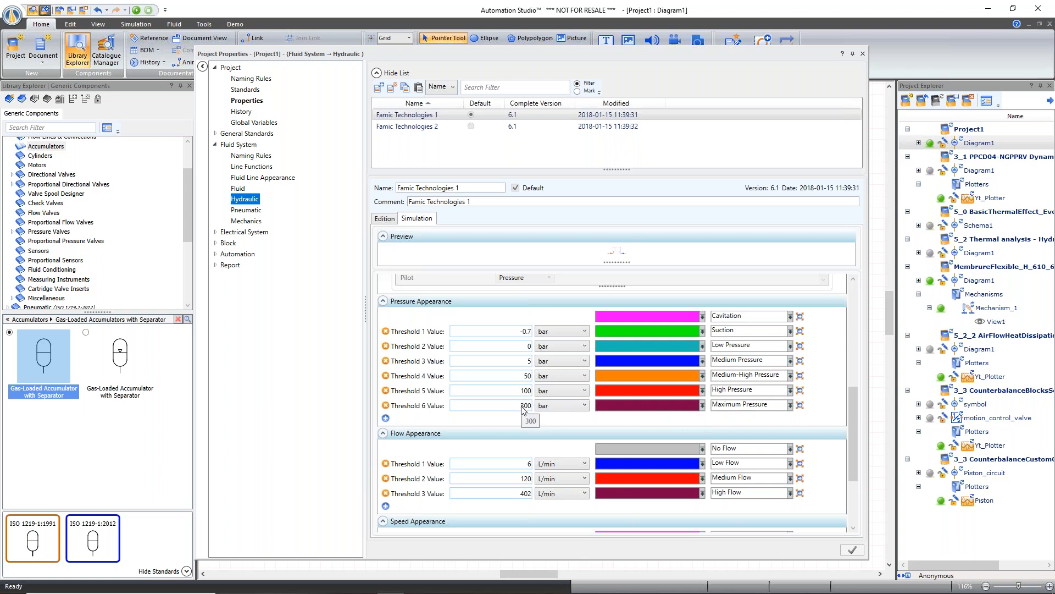
pyautogui.scroll(-2, 530, 401)
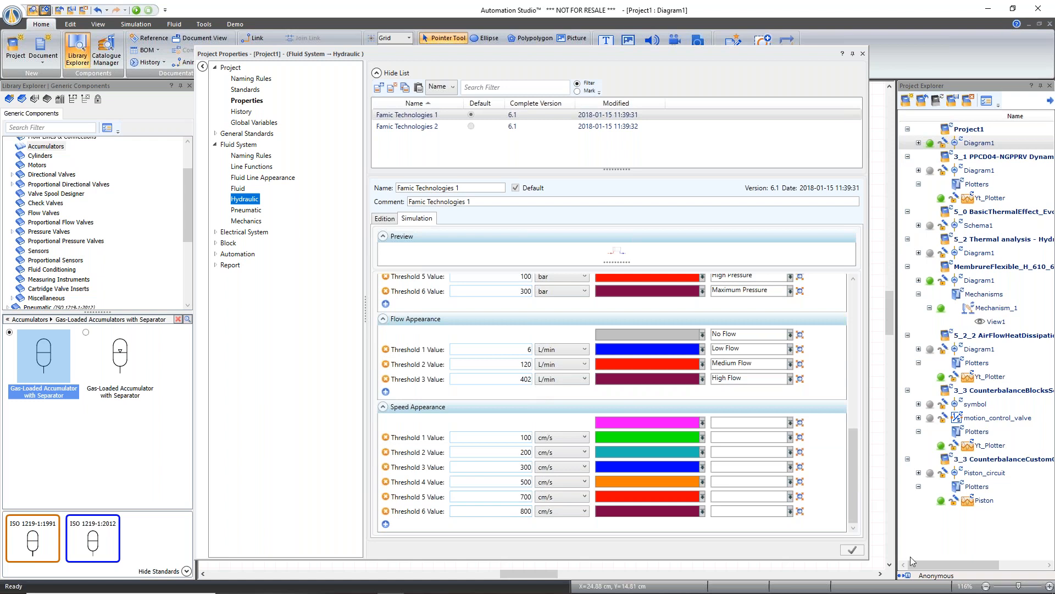
pyautogui.moveTo(998, 581)
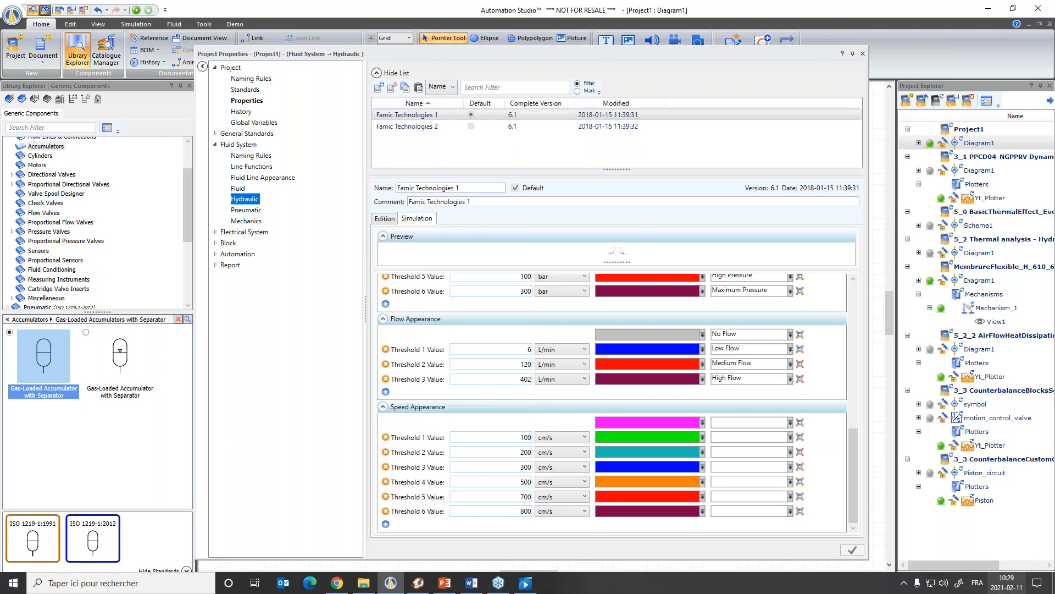
# - Search the Catalogue Manager for "consumption" and select the Energy Consumption entry
pyautogui.click(106, 55)
pyautogui.click(299, 155)
pyautogui.write('con')
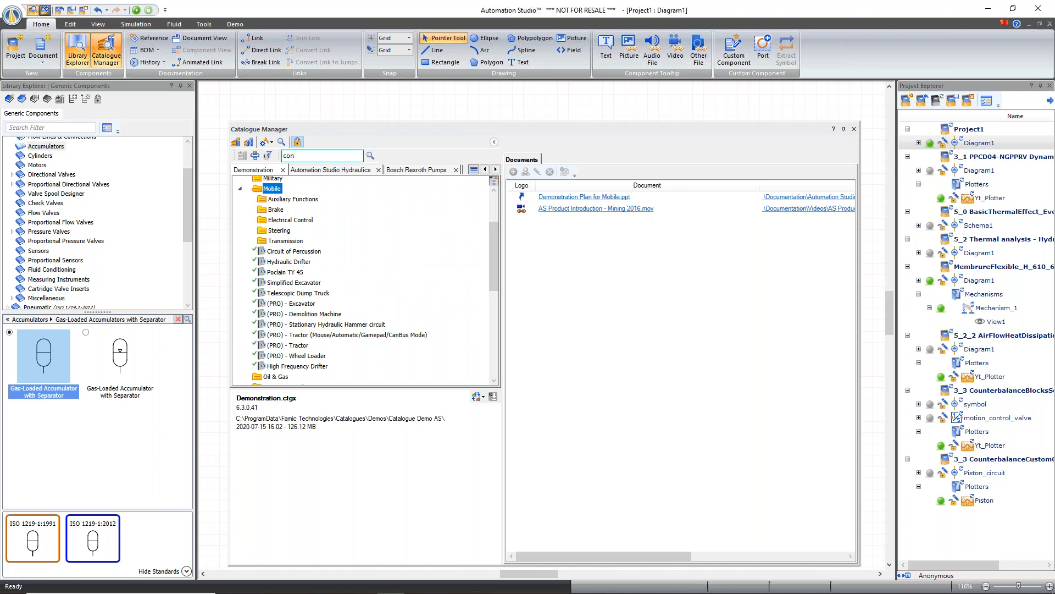
pyautogui.write('sumption')
pyautogui.press('Return')
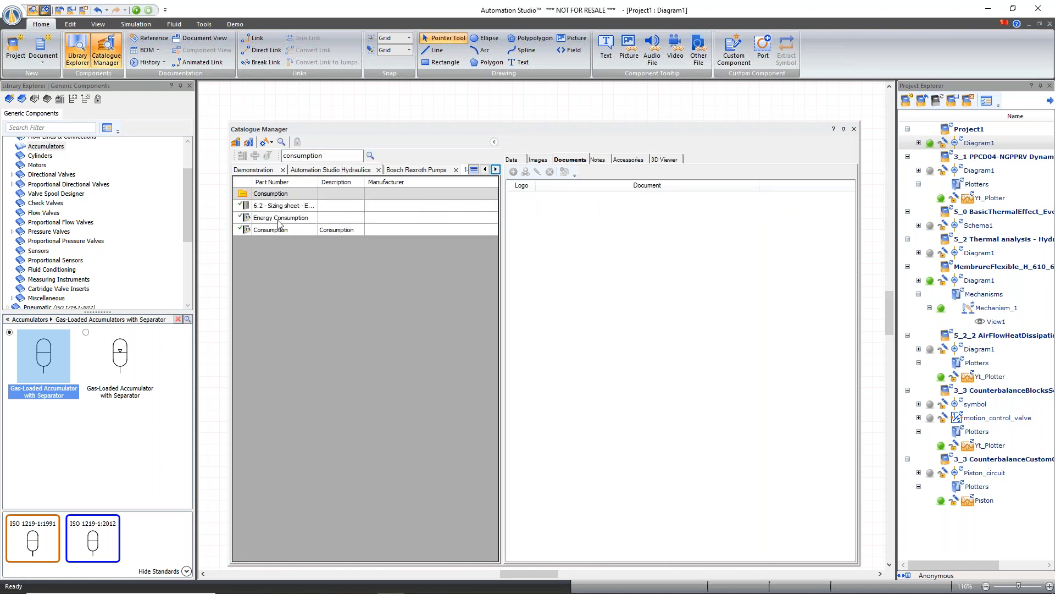
pyautogui.click(278, 224)
pyautogui.click(278, 220)
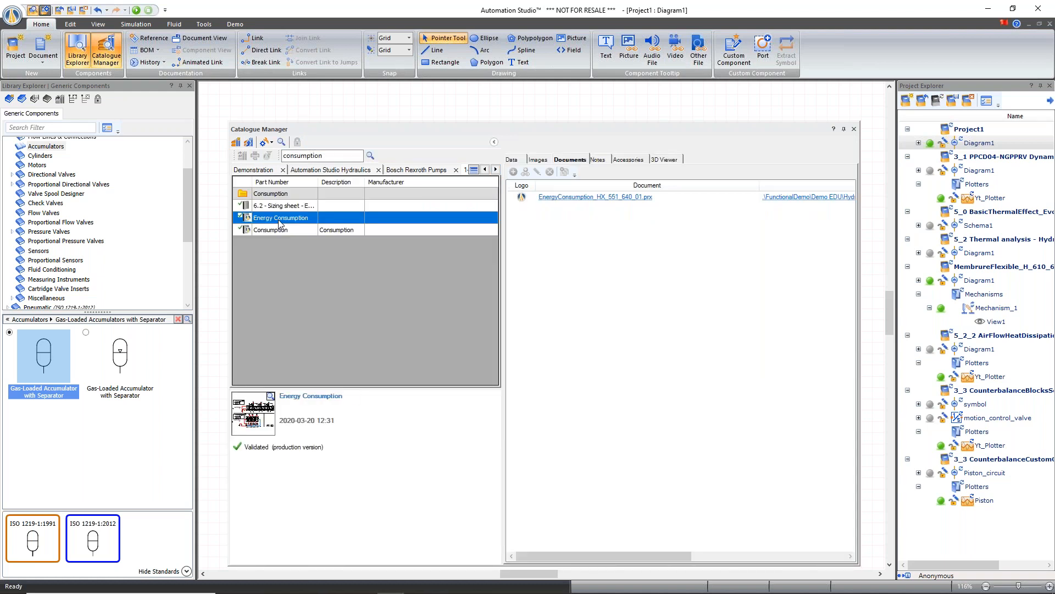
# - Open the linked project EnergyConsumption_HX_551_640_01.prx, dismiss the message, and close the Catalogue Manager and Library Explorer
pyautogui.click(574, 202)
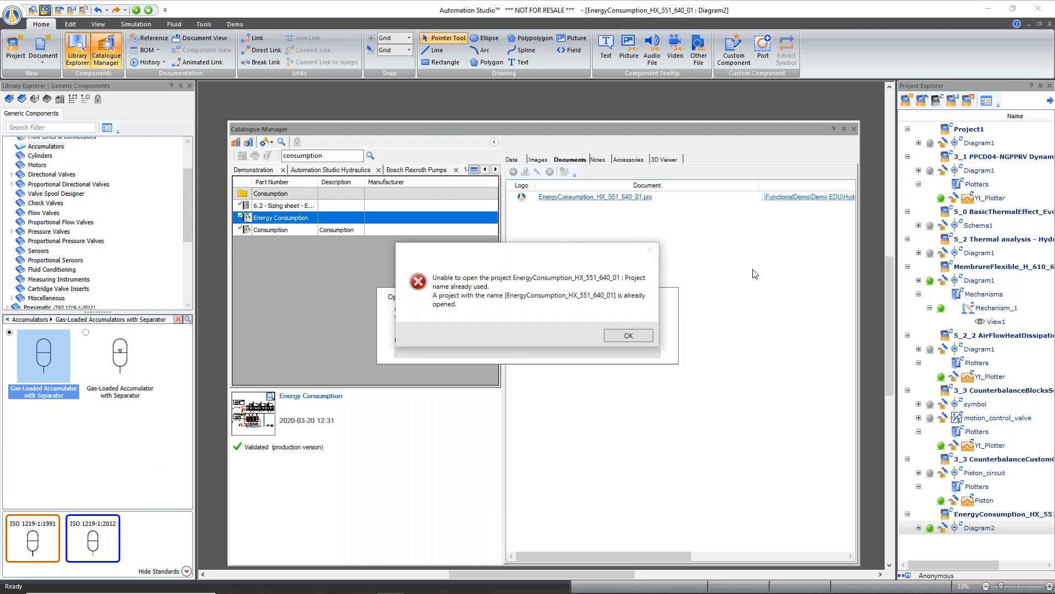
pyautogui.click(616, 334)
pyautogui.click(635, 334)
pyautogui.click(854, 129)
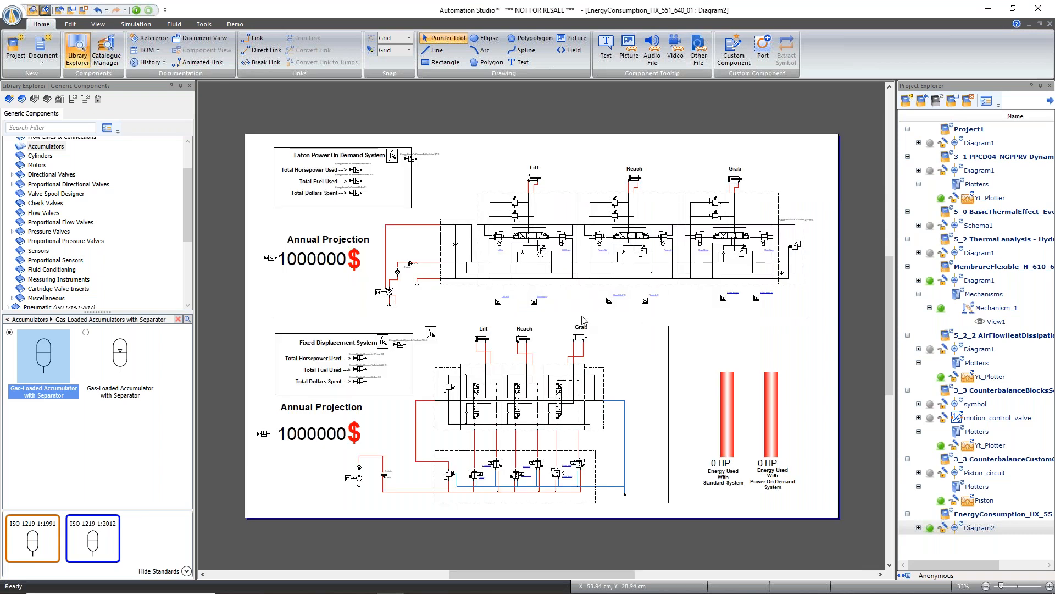
pyautogui.click(190, 86)
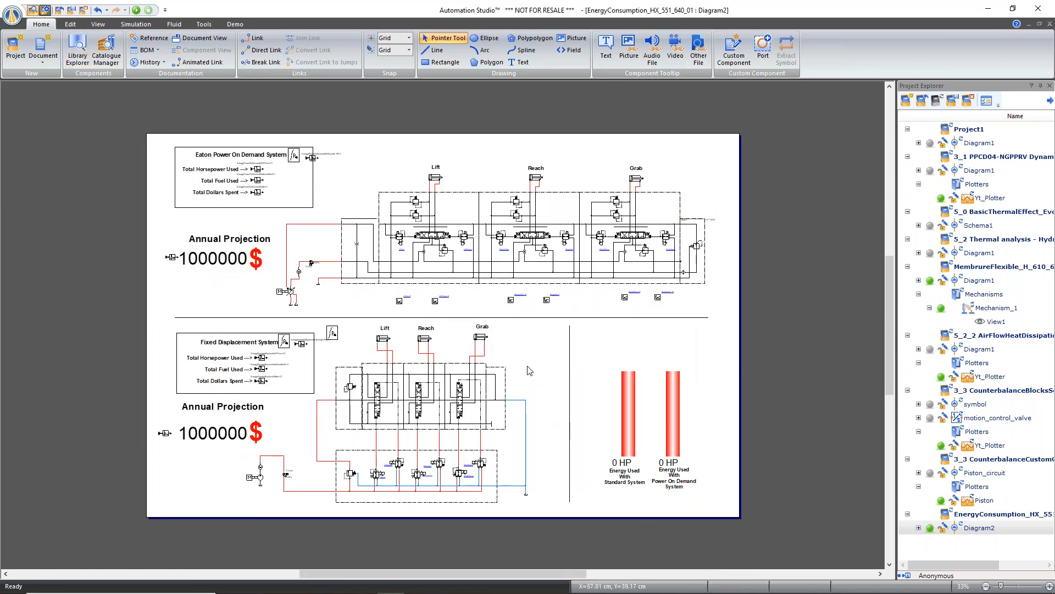
# - Examine the Eaton Power On Demand circuit from its motor-driven pump to the Lift, Reach and Grab cylinders
pyautogui.scroll(1, 279, 113)
pyautogui.scroll(-1, 280, 114)
pyautogui.scroll(3, 306, 299)
pyautogui.scroll(3, 192, 273)
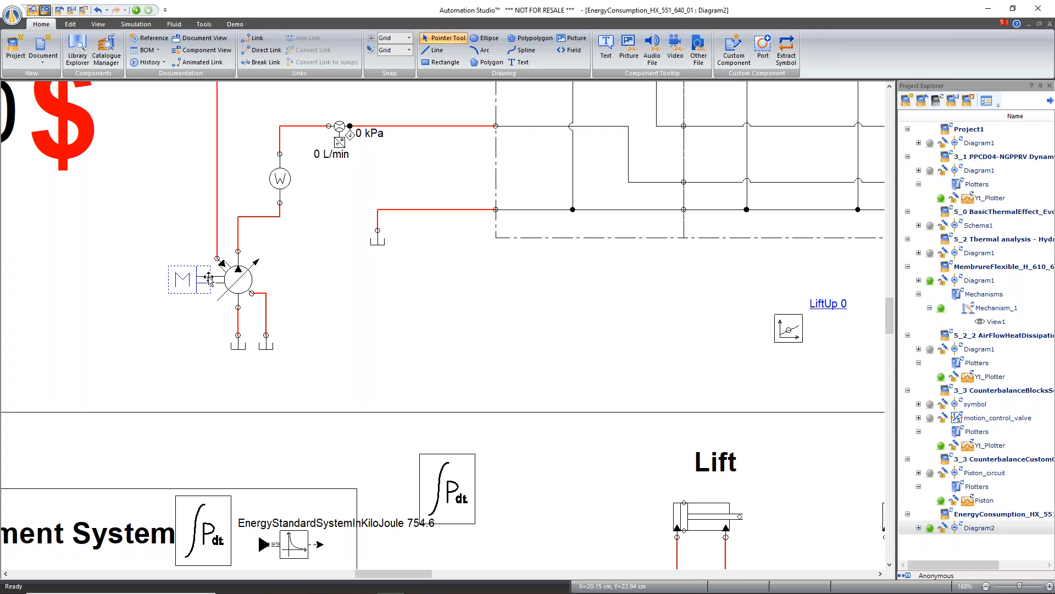
pyautogui.scroll(3, 206, 272)
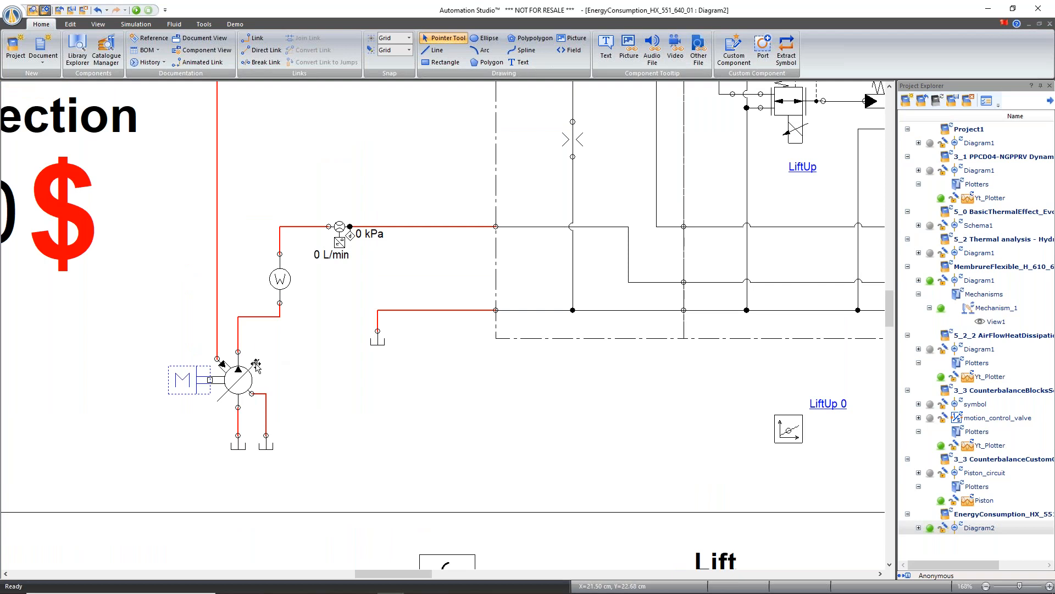
pyautogui.scroll(-5, 242, 376)
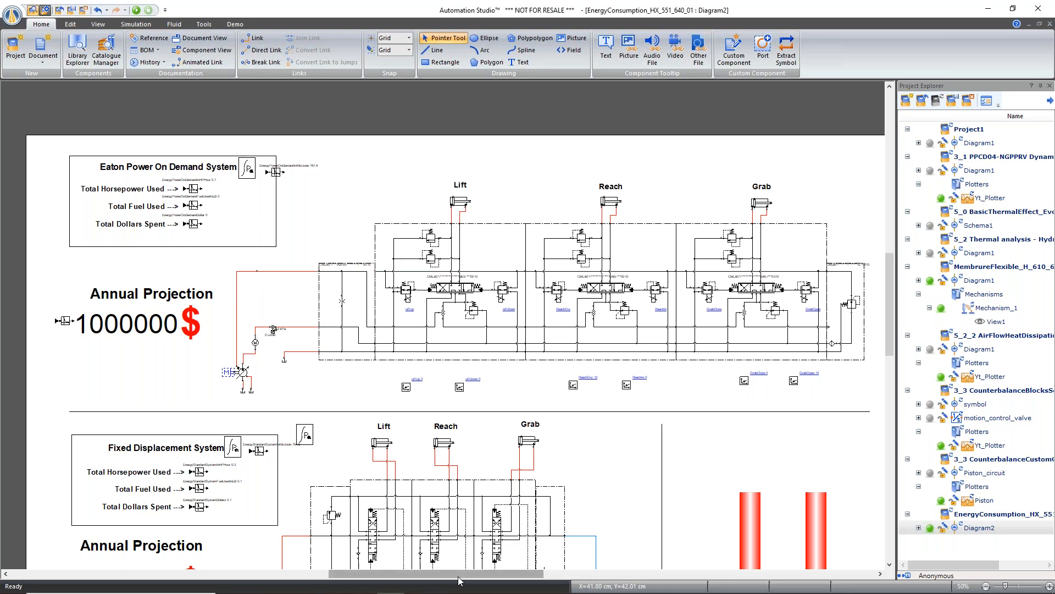
pyautogui.moveTo(459, 577); pyautogui.dragTo(473, 577)
pyautogui.scroll(5, 356, 190)
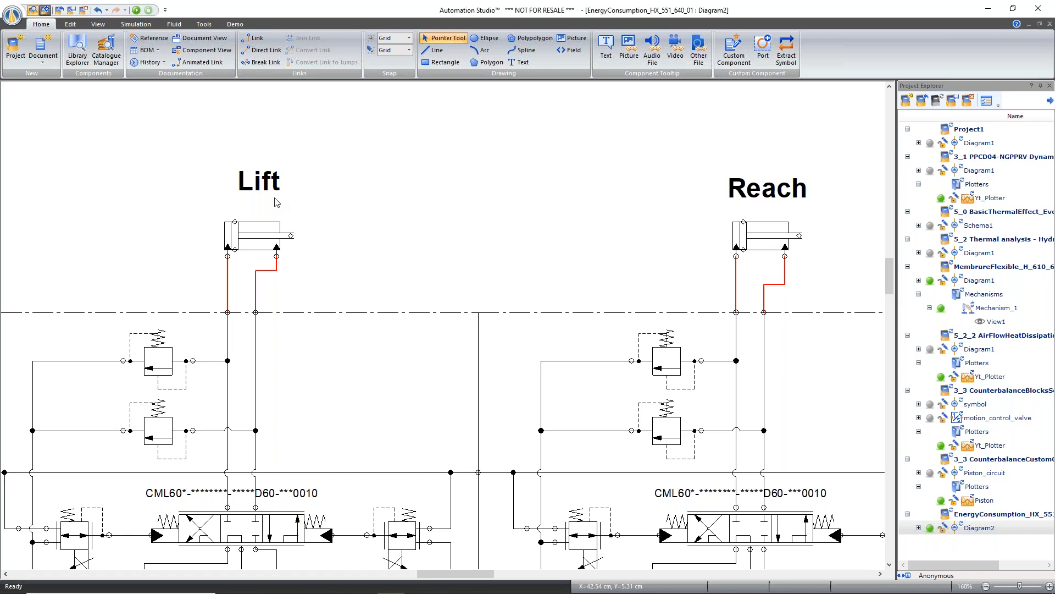
pyautogui.scroll(-2, 274, 198)
pyautogui.moveTo(505, 571); pyautogui.dragTo(446, 572)
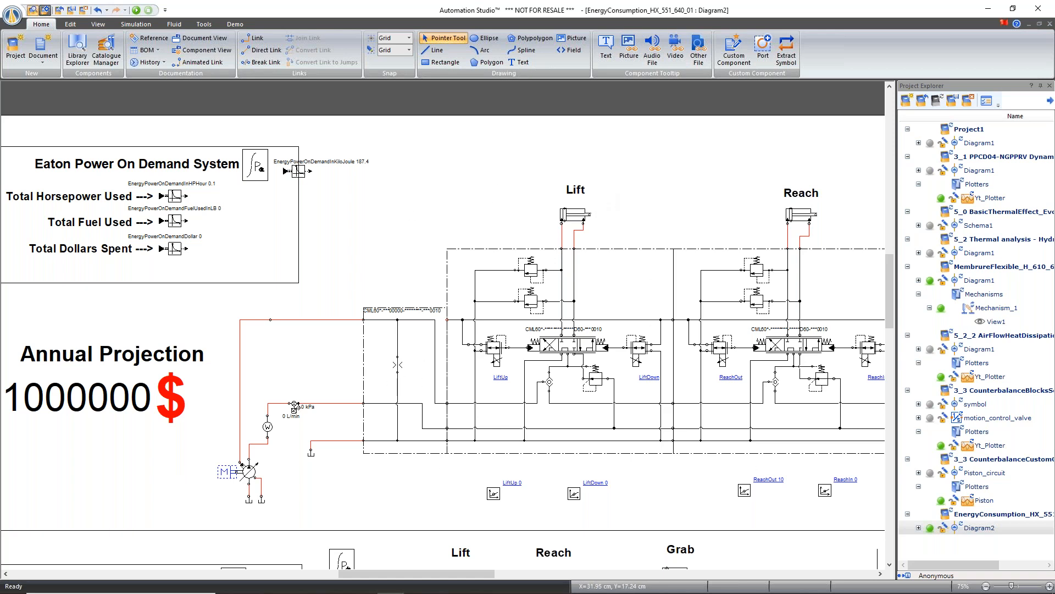
pyautogui.scroll(-1, 430, 252)
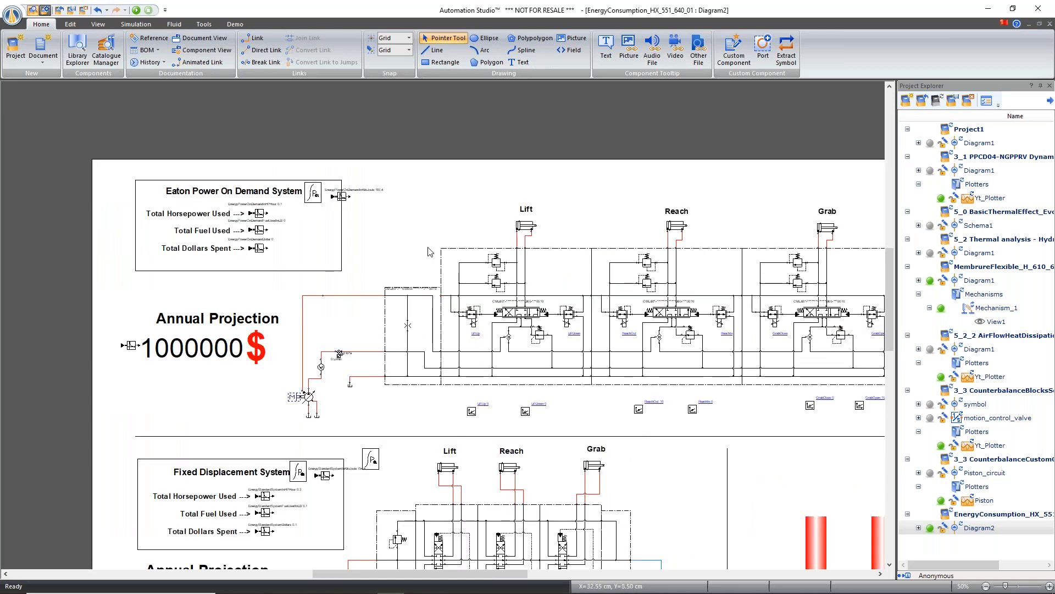
pyautogui.scroll(-1, 430, 252)
pyautogui.moveTo(491, 580); pyautogui.dragTo(512, 580)
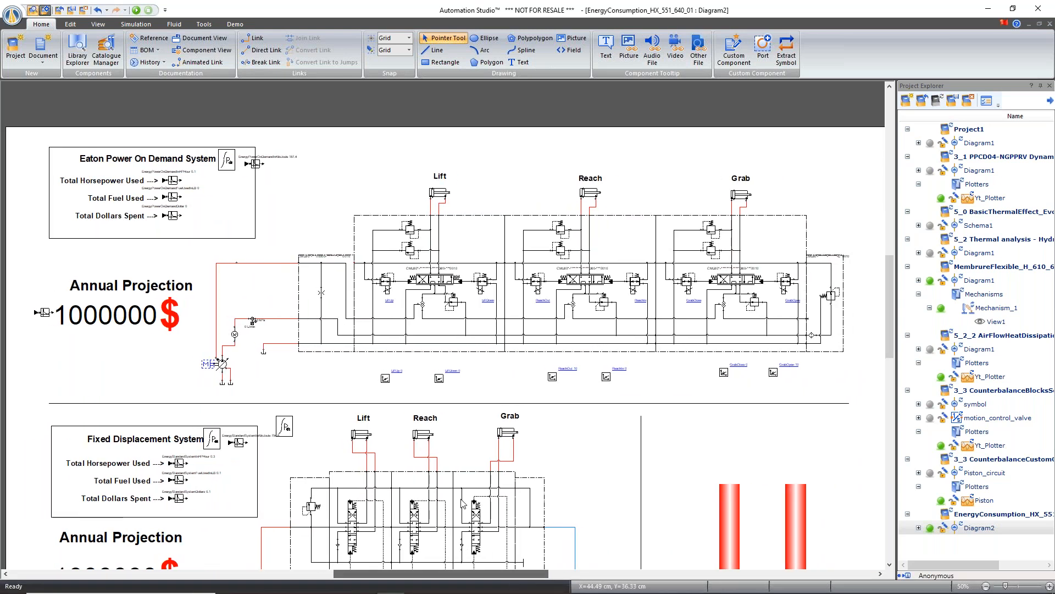
# - Simulate the project, compare the annual projections and energy used by the two systems, and stop the simulation
pyautogui.scroll(-1, 451, 478)
pyautogui.click(137, 11)
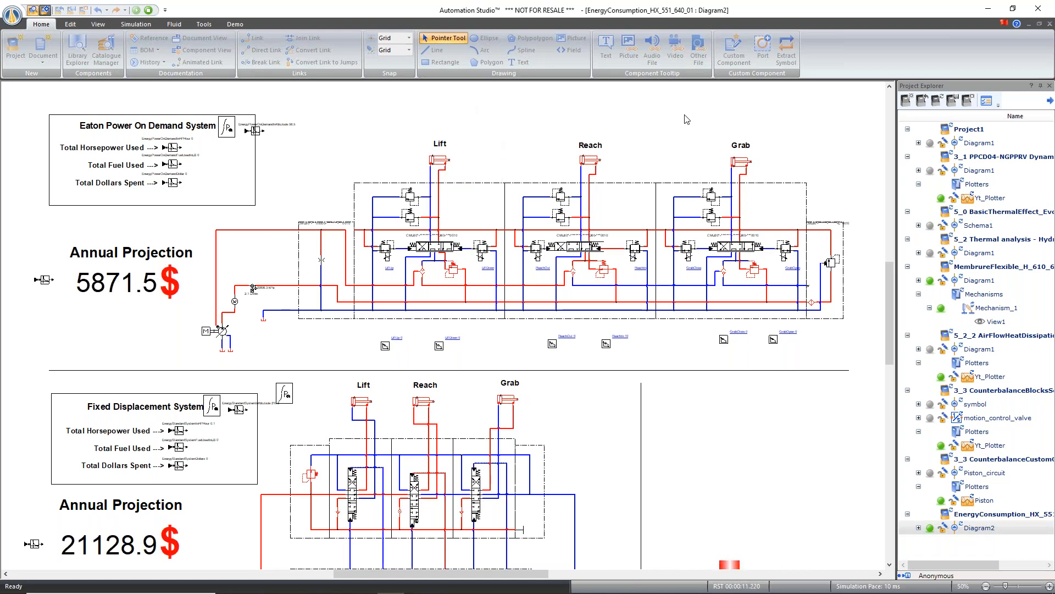
pyautogui.scroll(-1, 705, 397)
pyautogui.scroll(-1, 705, 397)
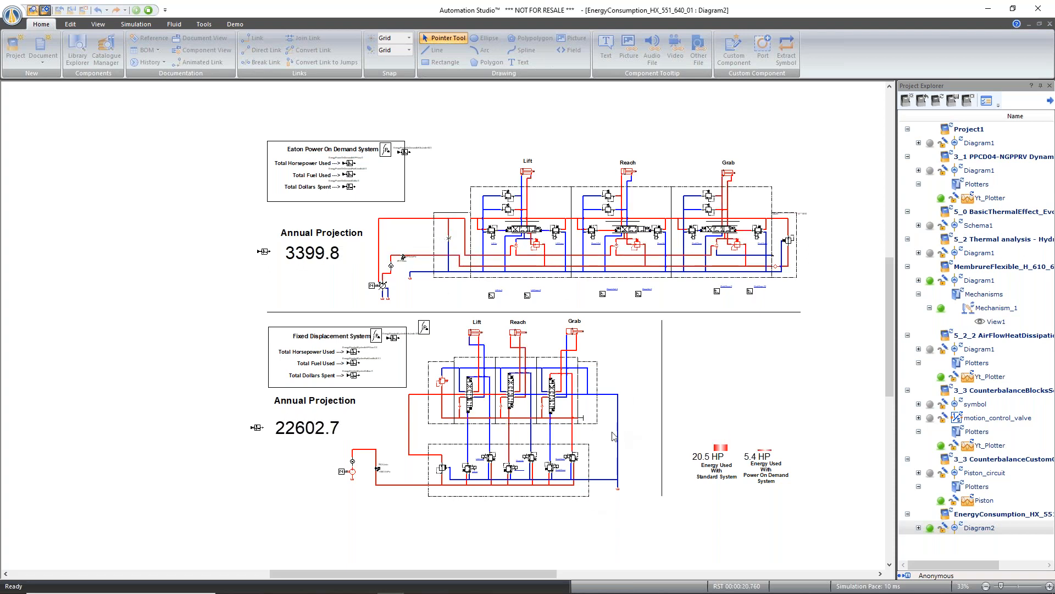
pyautogui.scroll(1, 614, 436)
pyautogui.scroll(2, 610, 437)
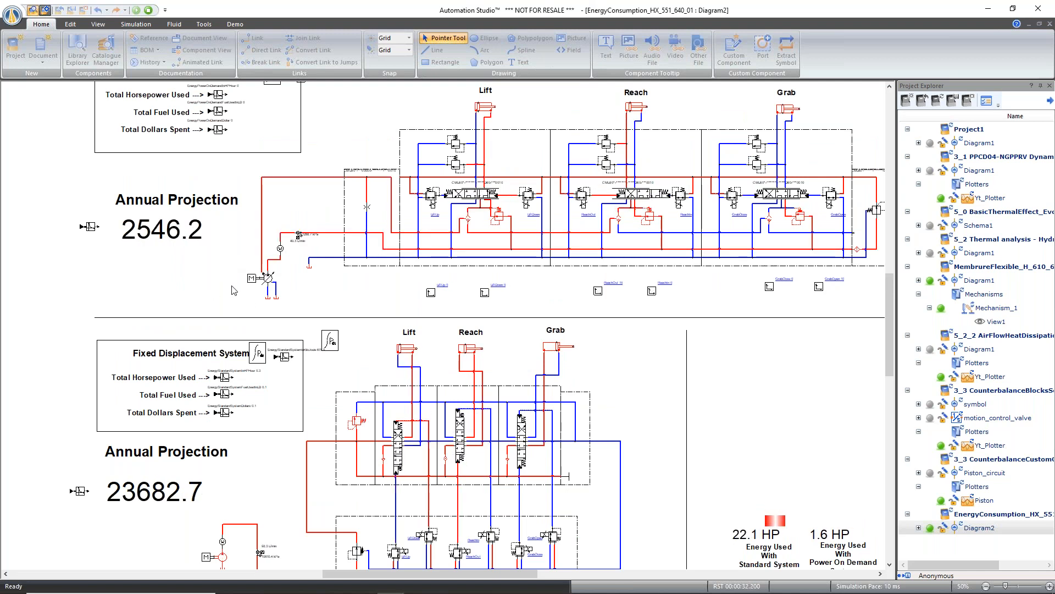
pyautogui.scroll(-2, 234, 290)
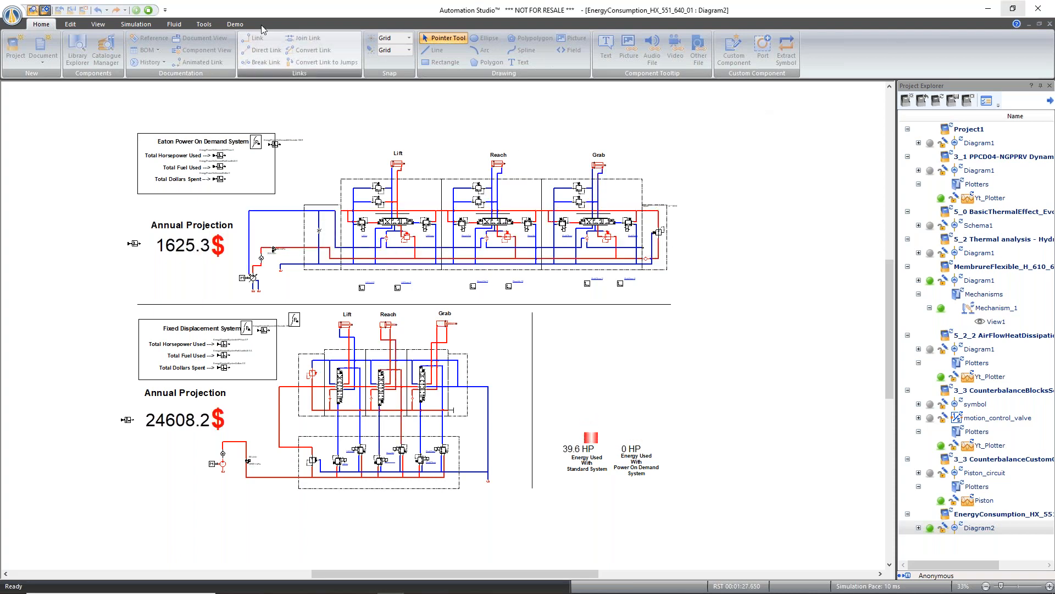
pyautogui.click(148, 9)
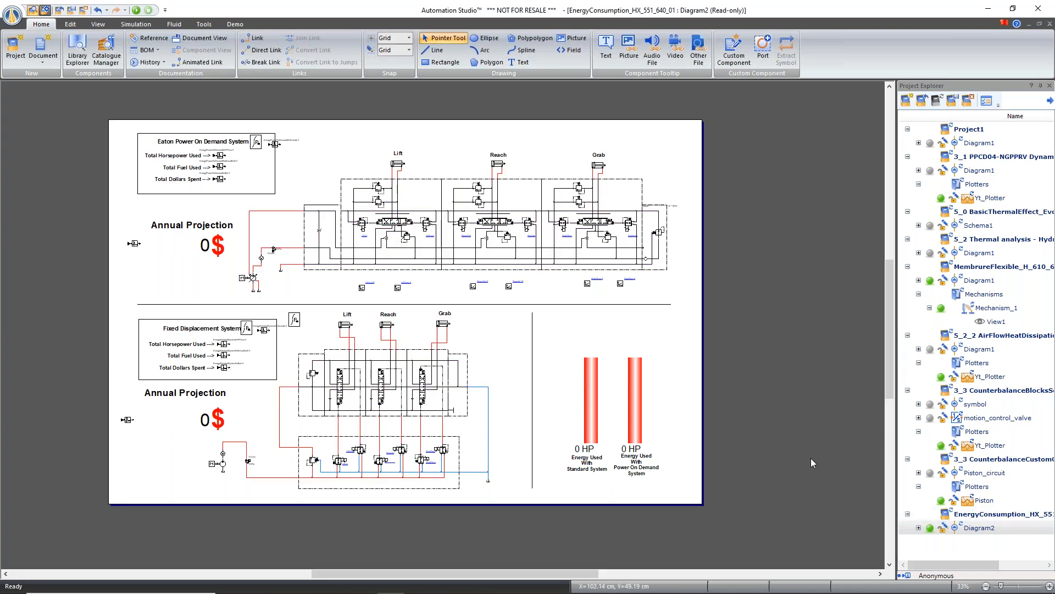
pyautogui.click(993, 516)
pyautogui.rightClick(992, 516)
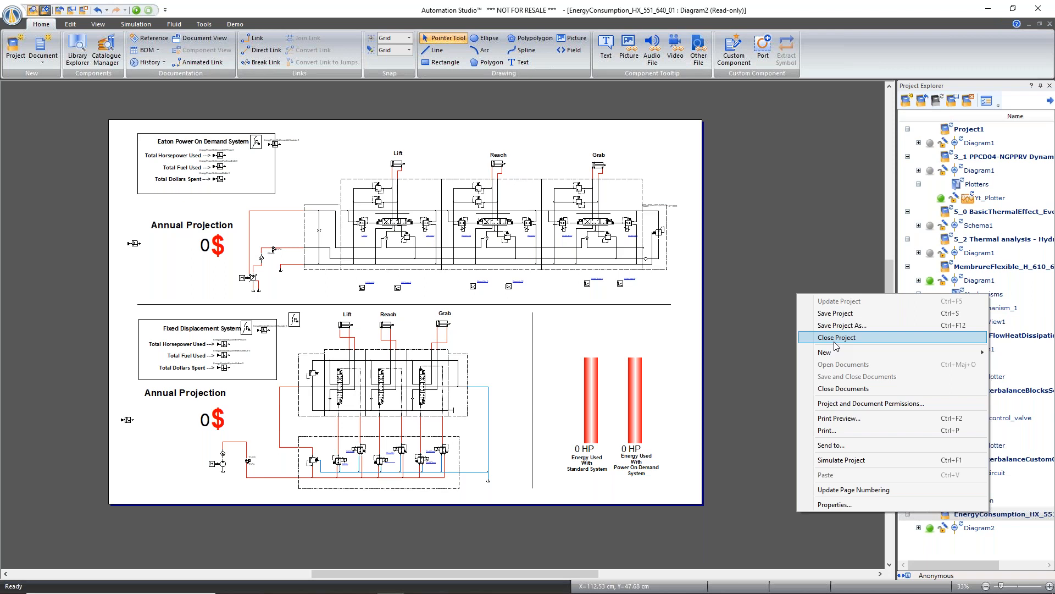
pyautogui.click(806, 270)
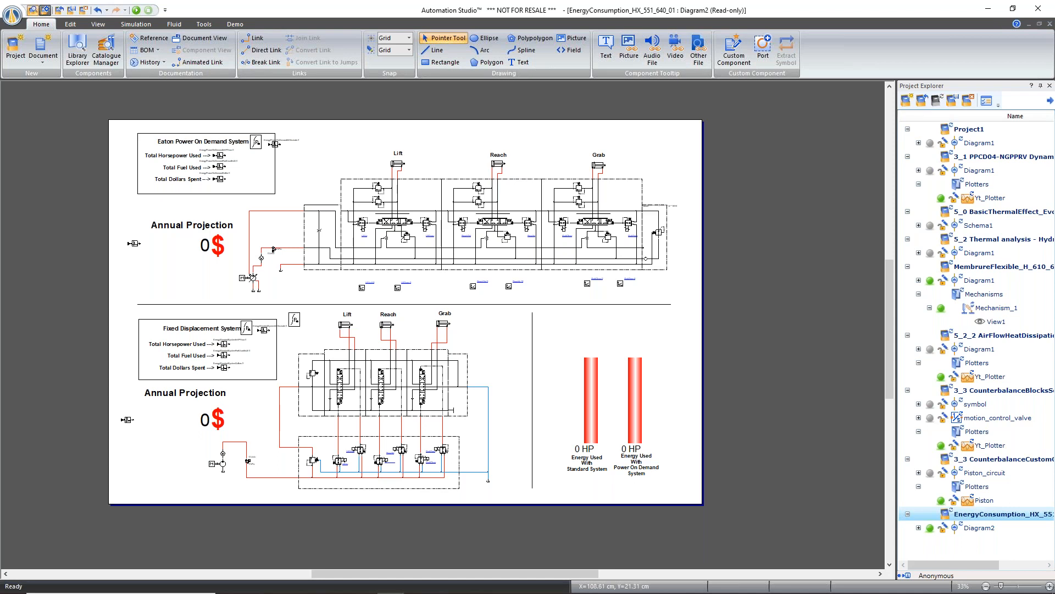
pyautogui.moveTo(1016, 584)
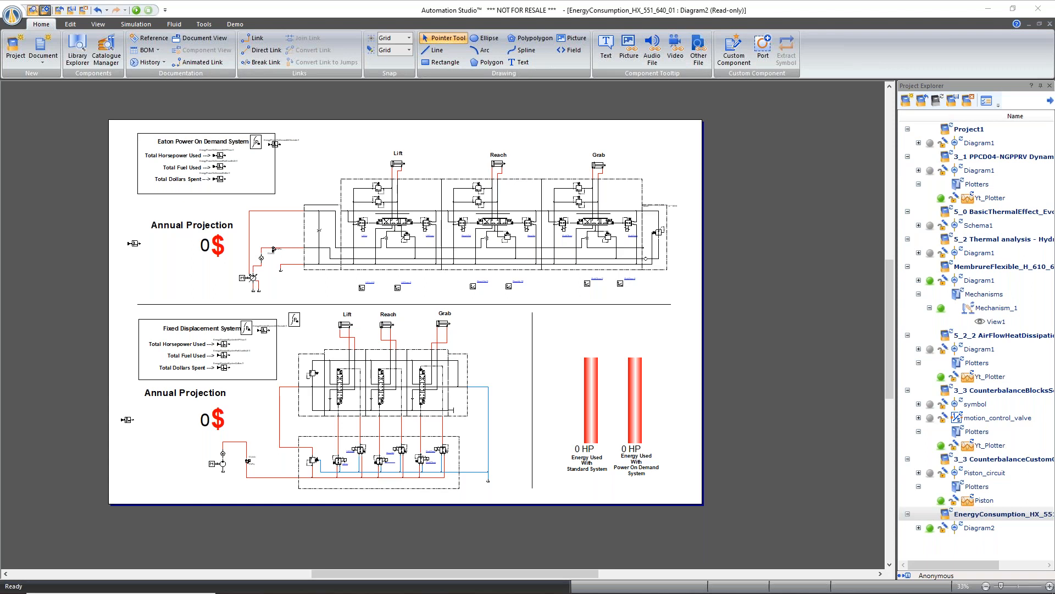
pyautogui.click(114, 59)
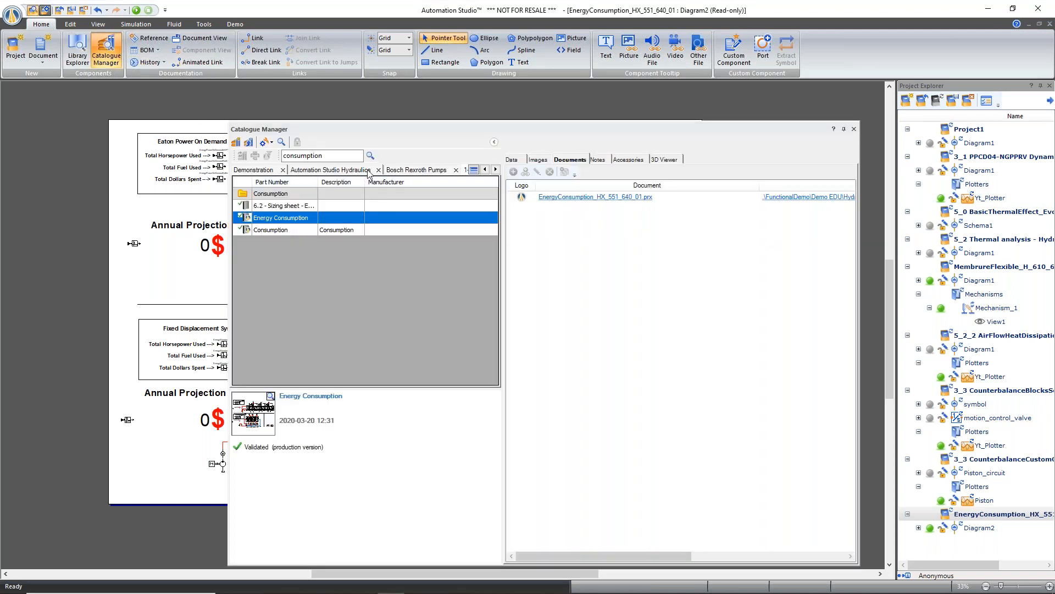
pyautogui.click(404, 170)
pyautogui.click(854, 128)
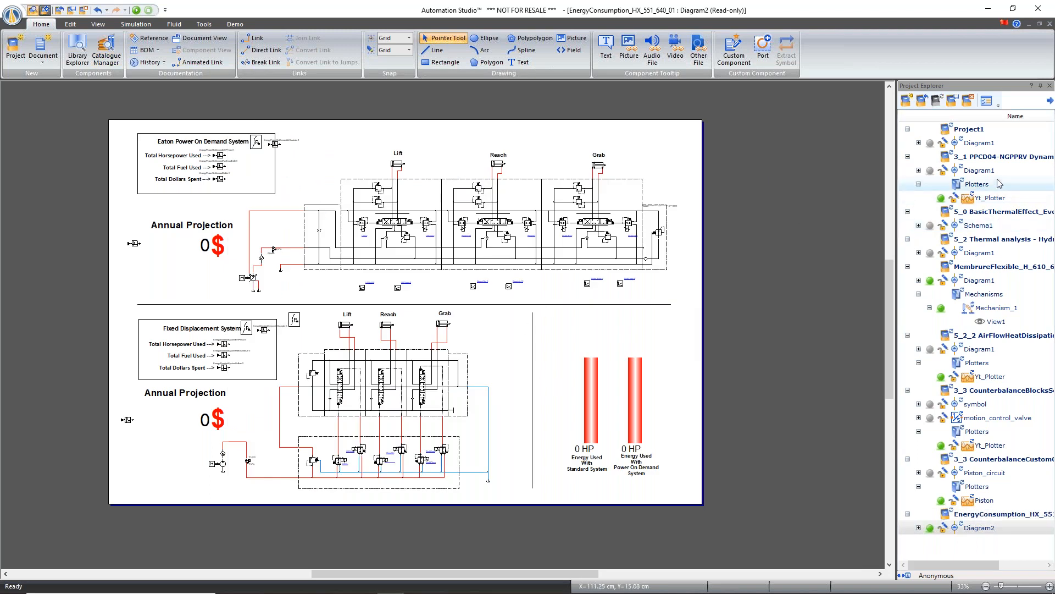
# - Open Diagram1 of Project1 and place a hydraulic 4/3 electrically controlled valve below and to the right of the accumulator
pyautogui.doubleClick(979, 142)
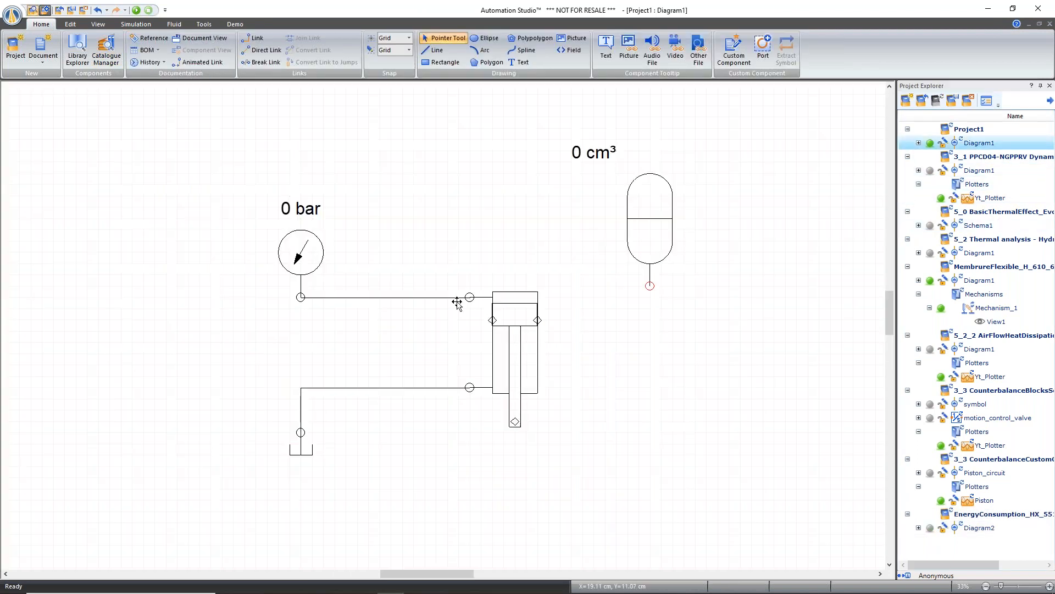
pyautogui.click(78, 52)
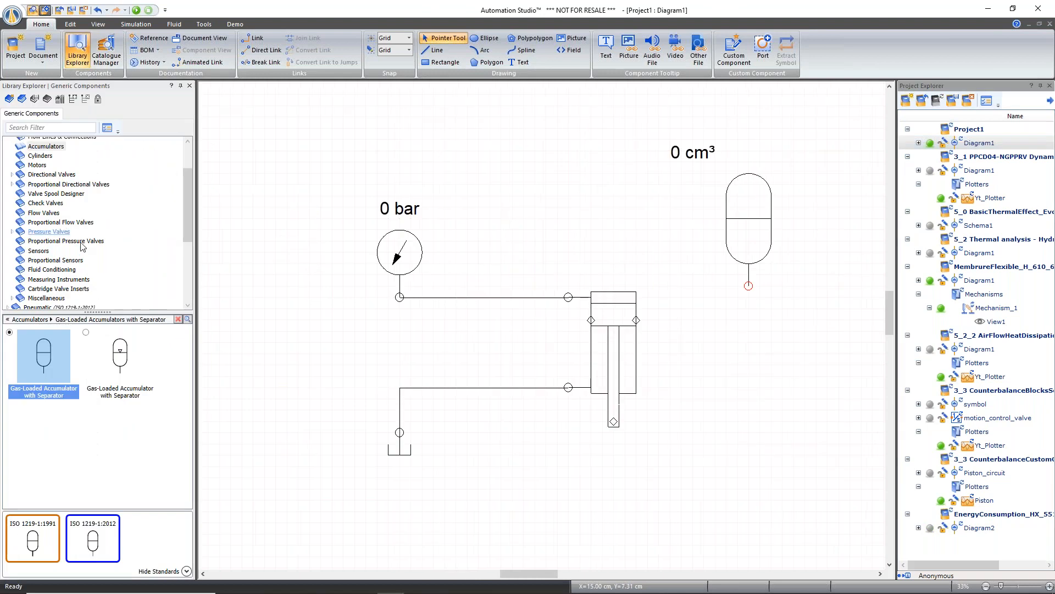
pyautogui.scroll(2, 181, 193)
pyautogui.click(58, 142)
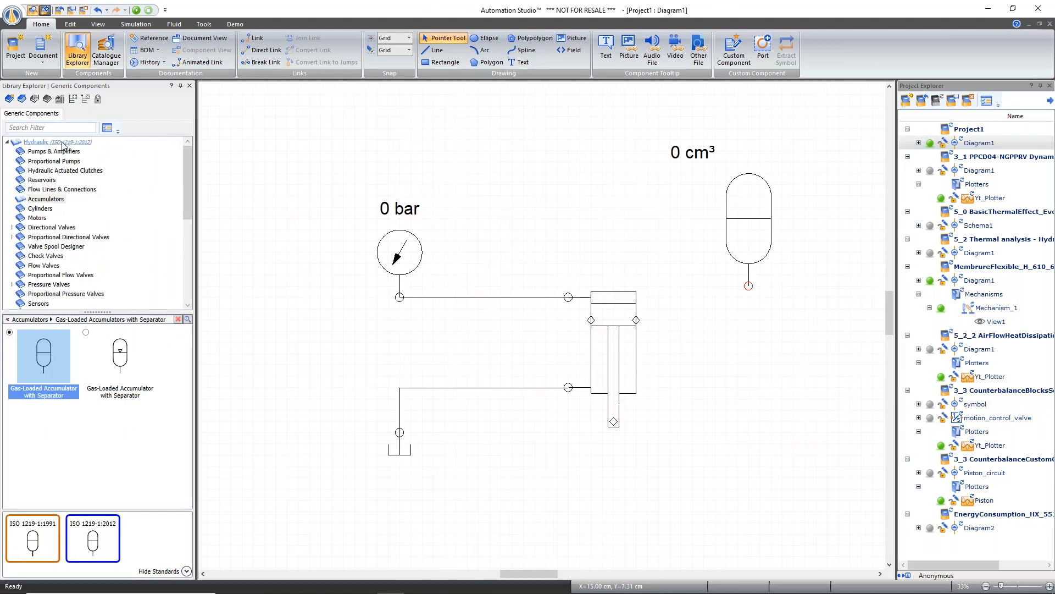
pyautogui.scroll(-5, 190, 392)
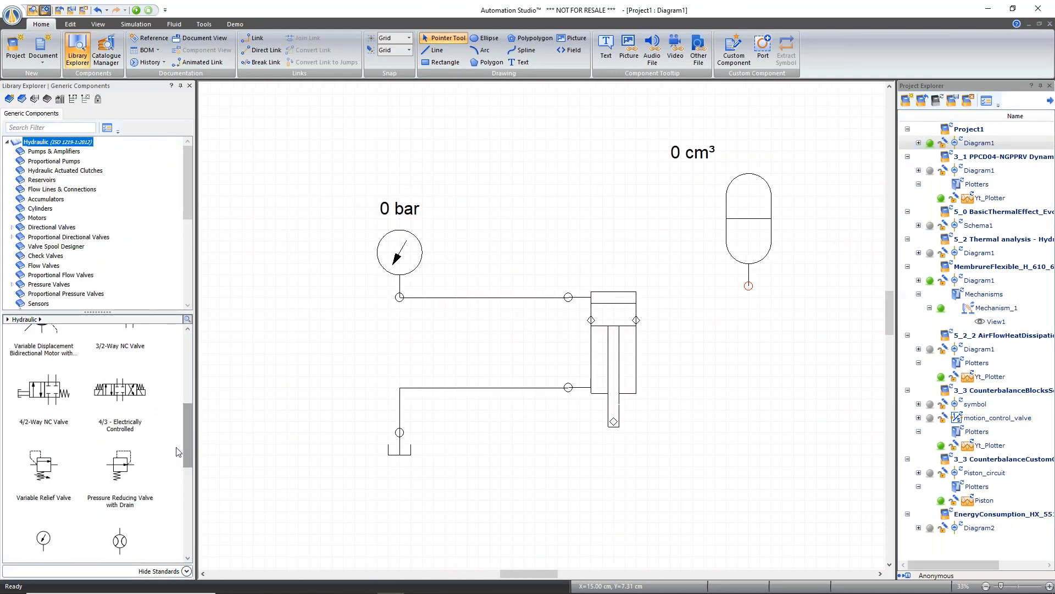
pyautogui.moveTo(120, 389); pyautogui.dragTo(830, 395)
pyautogui.hscroll(6, 543, 449)
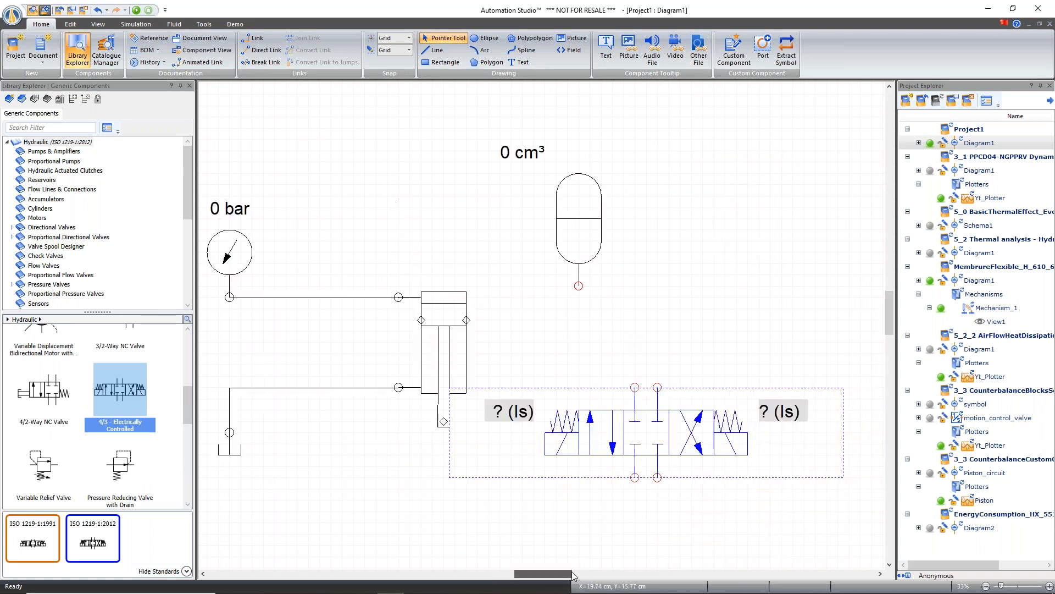
pyautogui.hscroll(6, 528, 445)
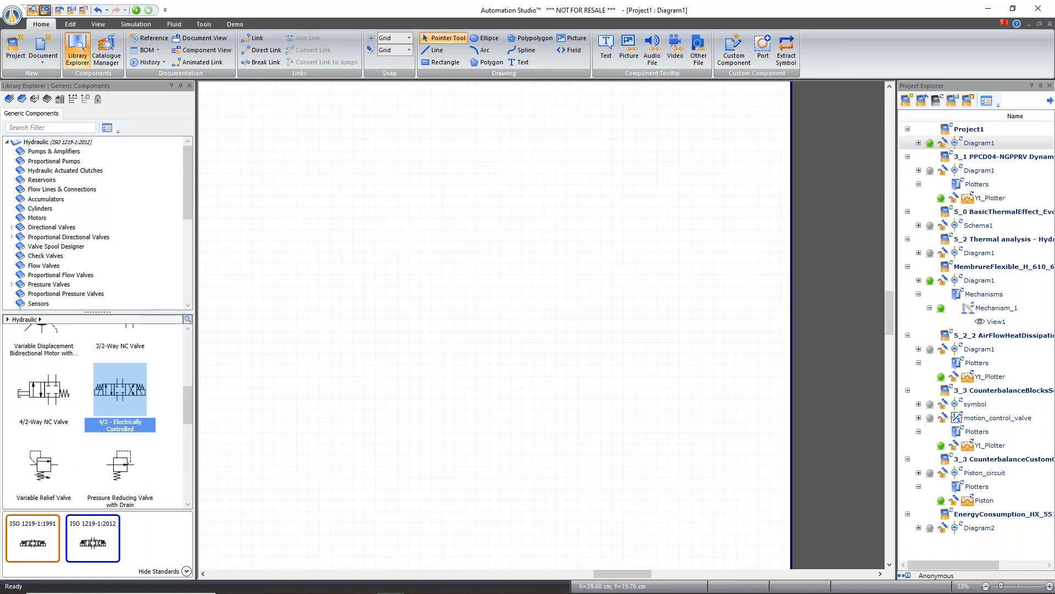
pyautogui.moveTo(621, 571); pyautogui.dragTo(566, 572)
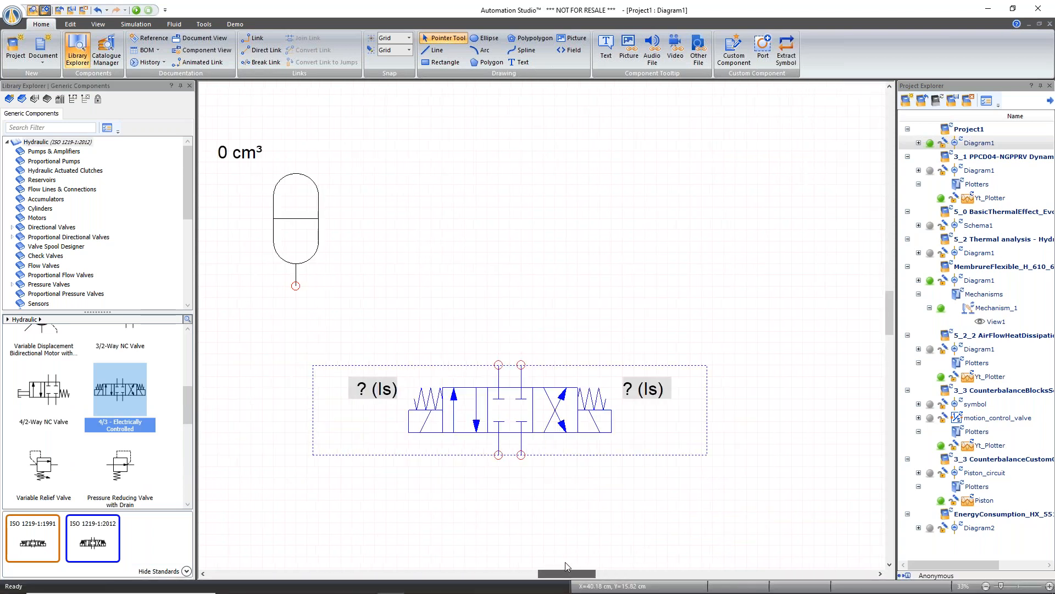
# - View the directional valve's Area/Flow and Pressure Drop curves in its technical specifications, and close the properties
pyautogui.doubleClick(541, 439)
pyautogui.click(243, 204)
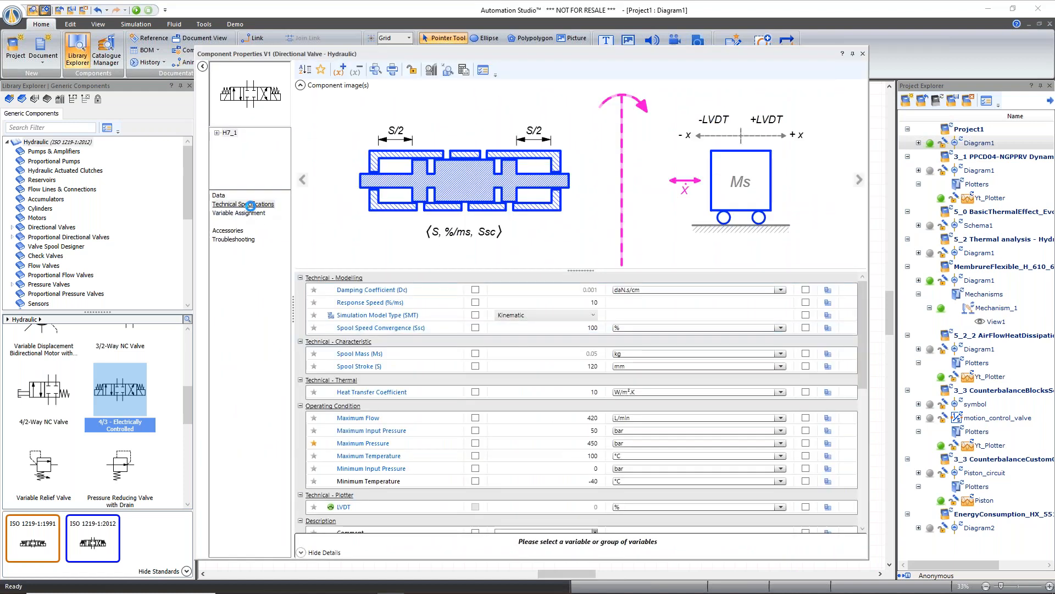
pyautogui.click(345, 68)
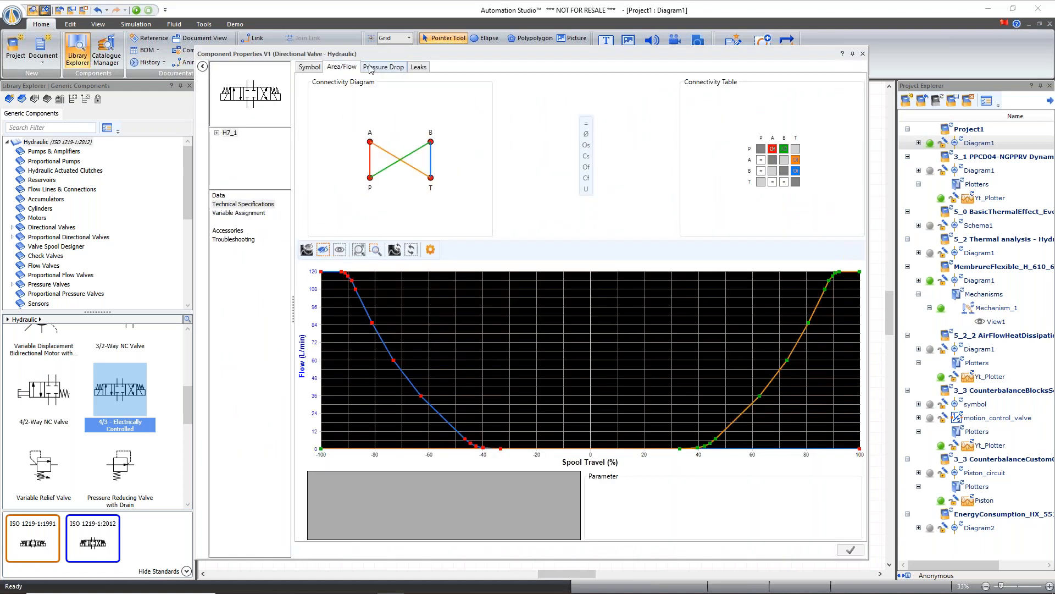
pyautogui.click(370, 68)
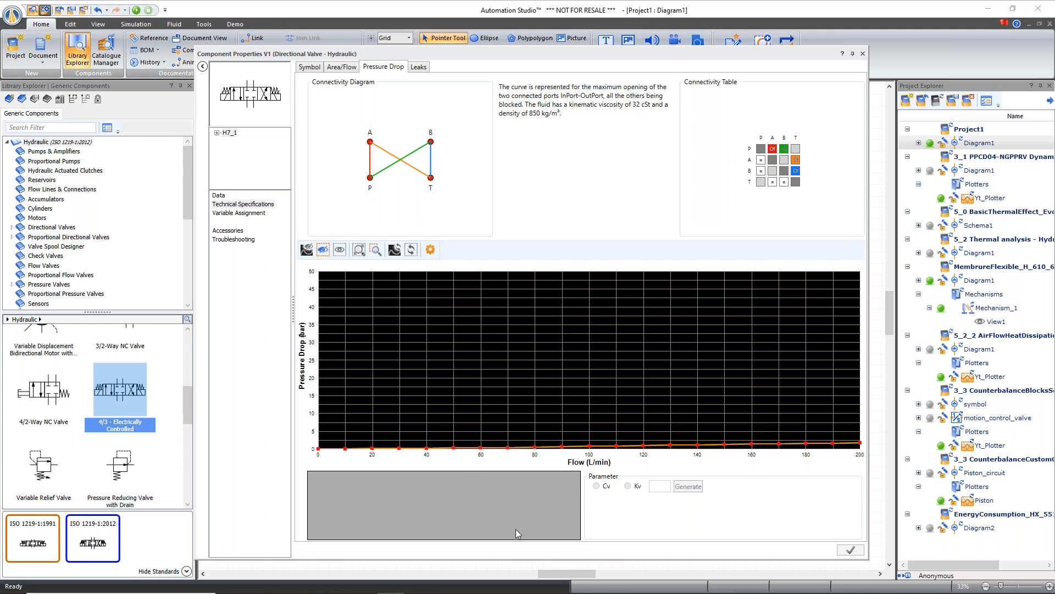
pyautogui.click(863, 53)
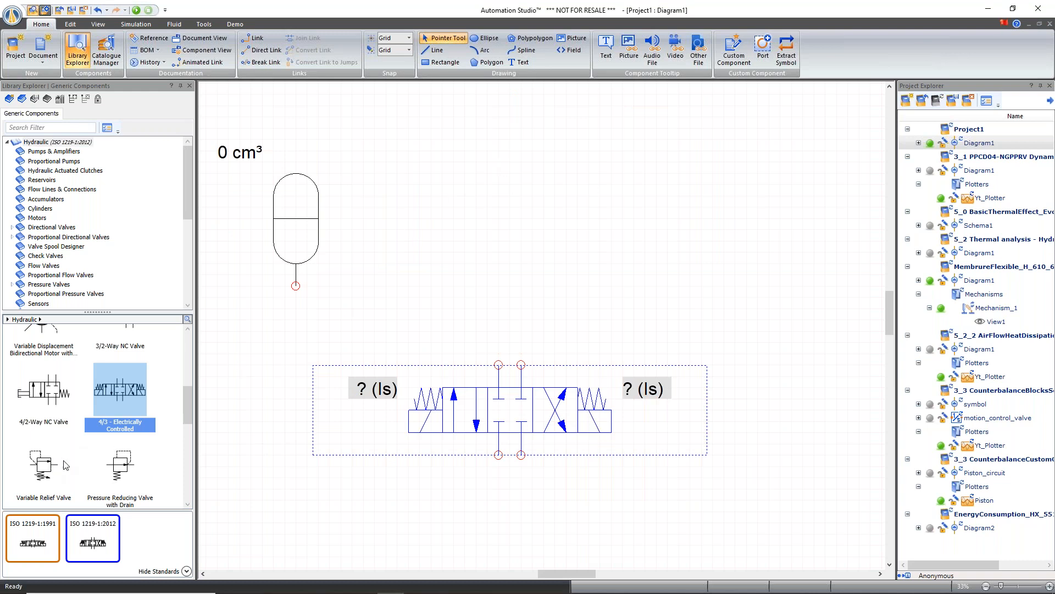
# - Place a Variable Relief Valve above the directional valve and open its pressure drop specifications
pyautogui.click(505, 255)
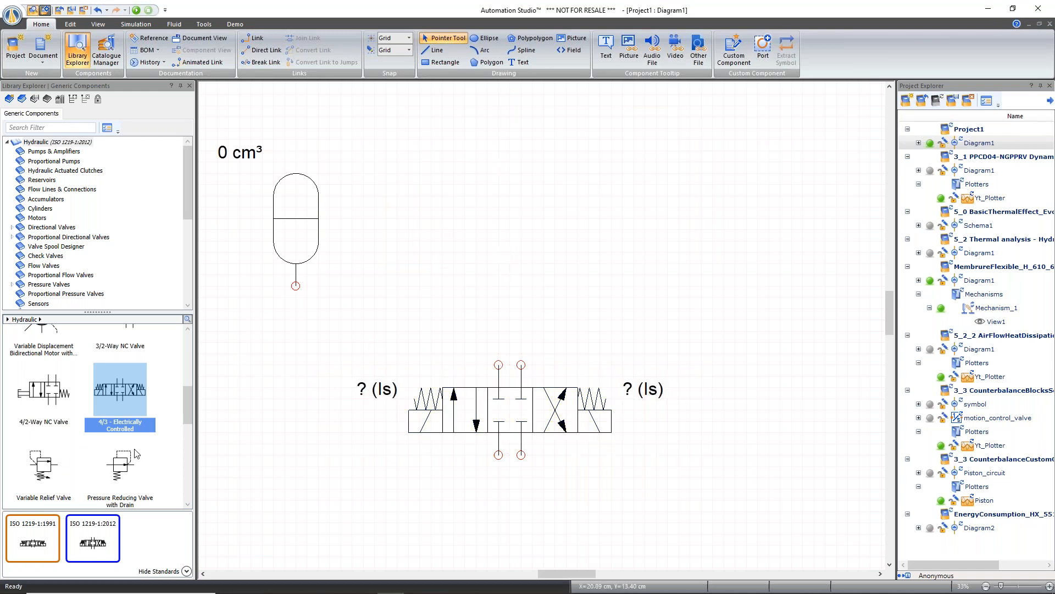
pyautogui.click(41, 470)
pyautogui.moveTo(42, 470); pyautogui.dragTo(592, 254)
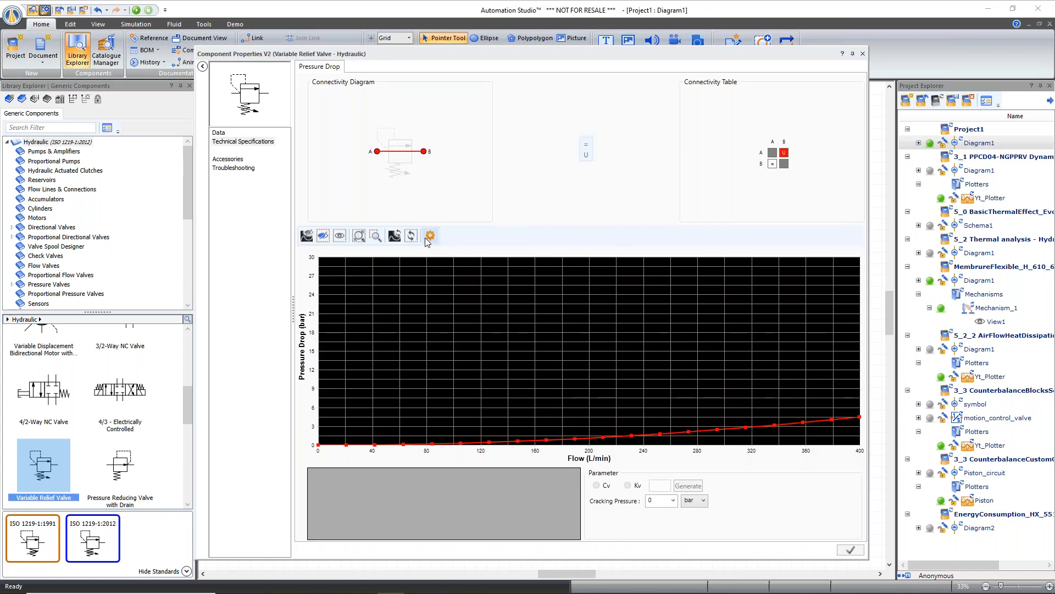
# - Try Viscosity Compensation in the Hydraulic Fluid settings of the relief valve's pressure drop curve, then discard the changes and close the properties
pyautogui.click(431, 237)
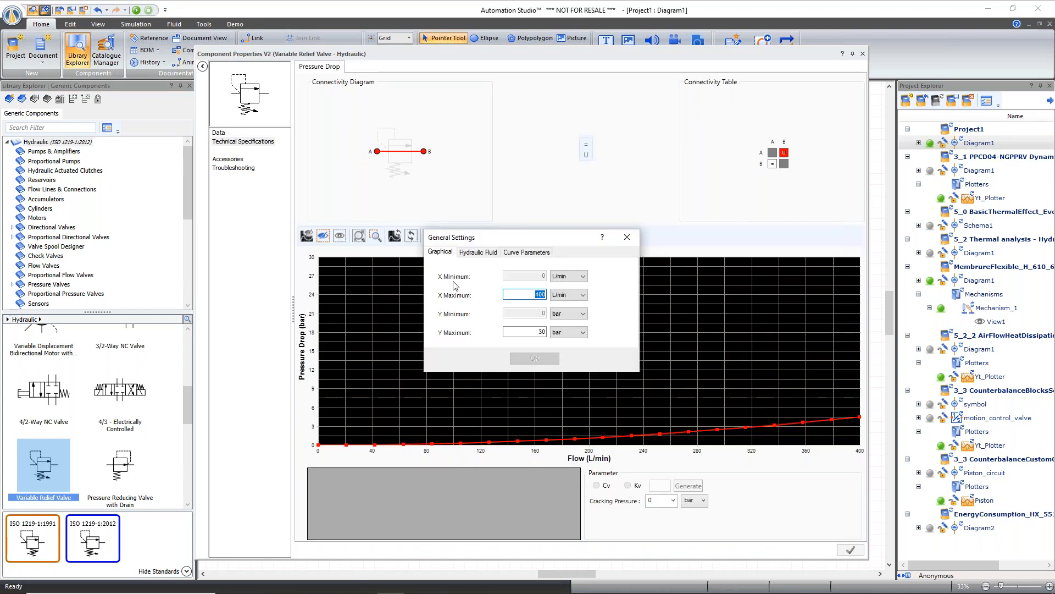
pyautogui.click(470, 254)
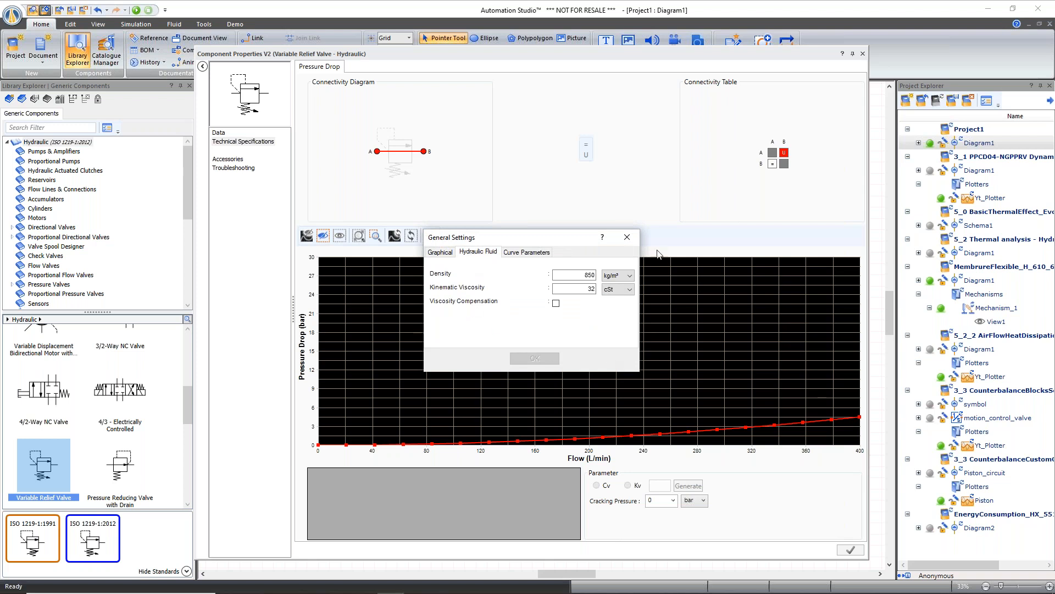
pyautogui.moveTo(538, 242); pyautogui.dragTo(636, 118)
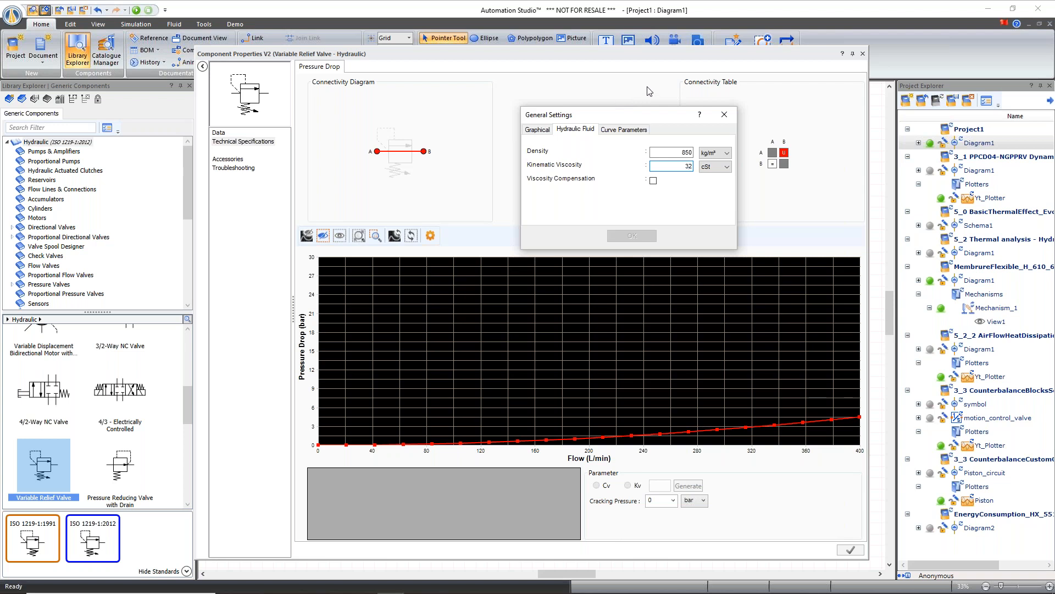
pyautogui.doubleClick(687, 166)
pyautogui.click(653, 182)
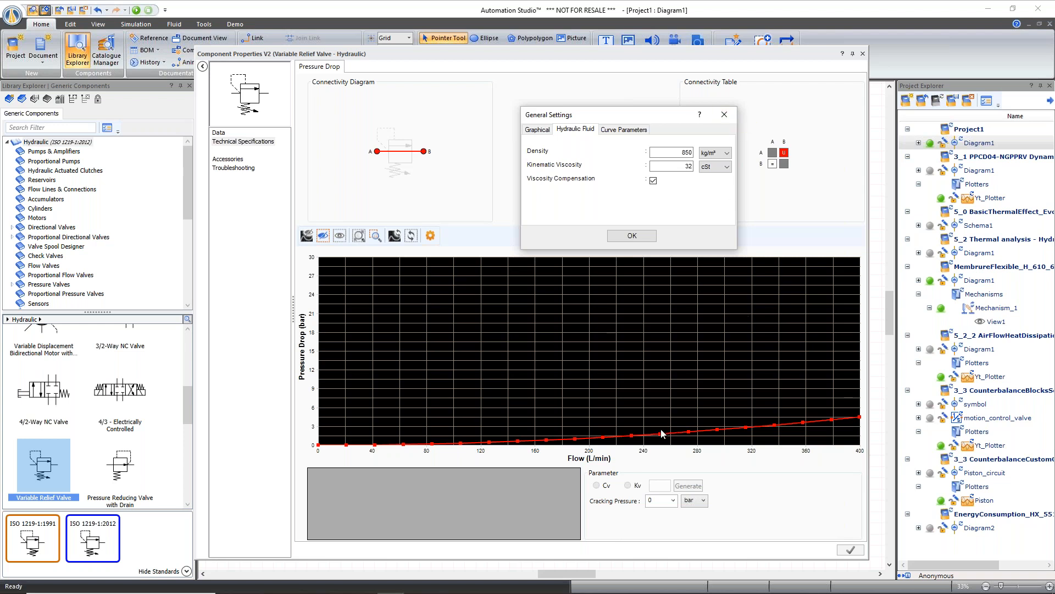
pyautogui.click(654, 166)
pyautogui.doubleClick(700, 166)
pyautogui.click(722, 119)
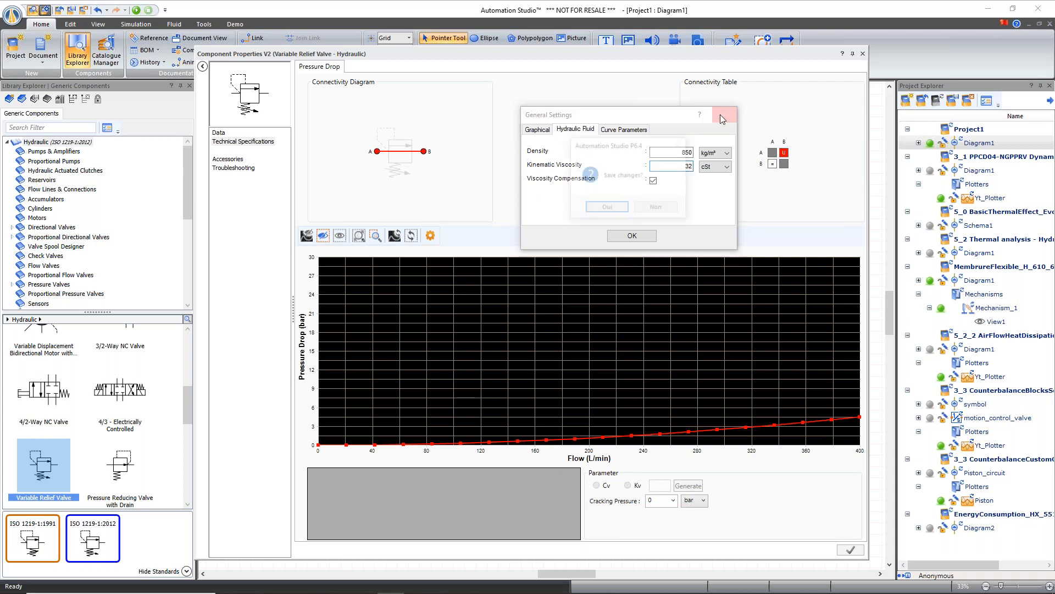
pyautogui.click(657, 209)
pyautogui.click(863, 53)
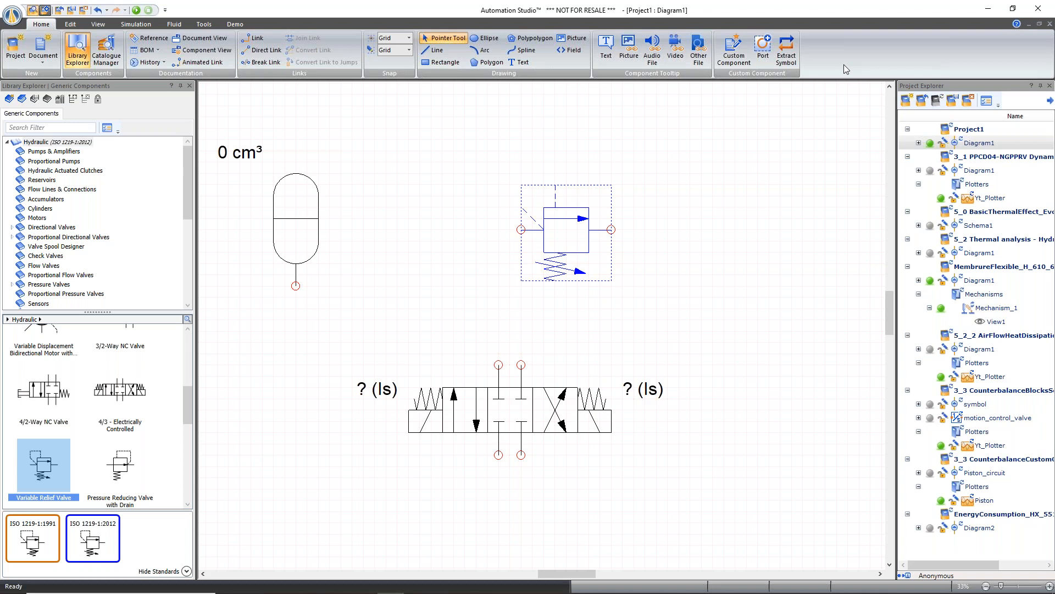
# - Move the variable relief valve slightly to the right in the diagram and deselect it
pyautogui.click(766, 253)
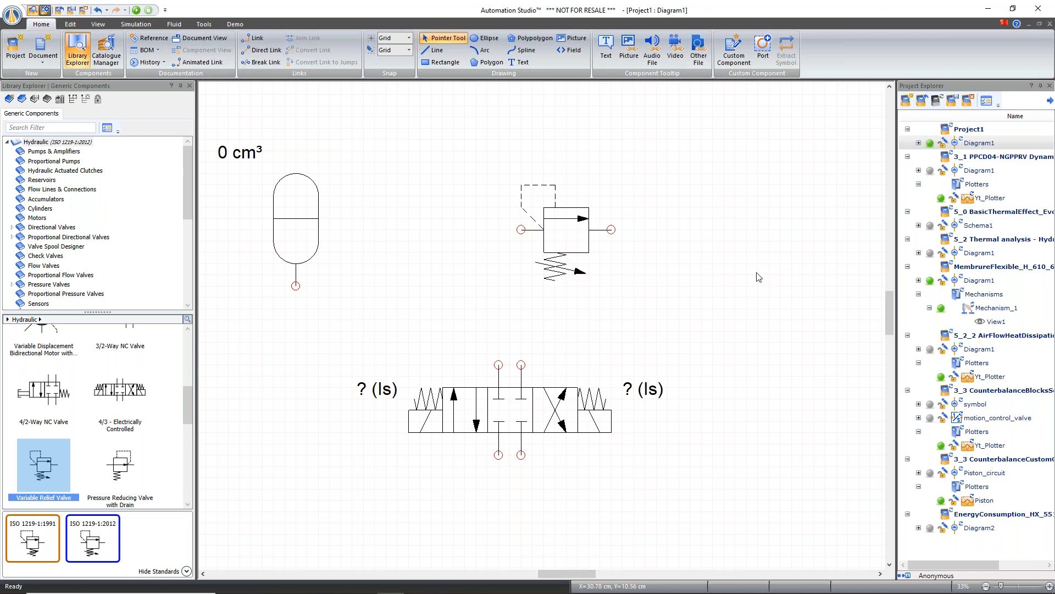
pyautogui.scroll(-3, 759, 278)
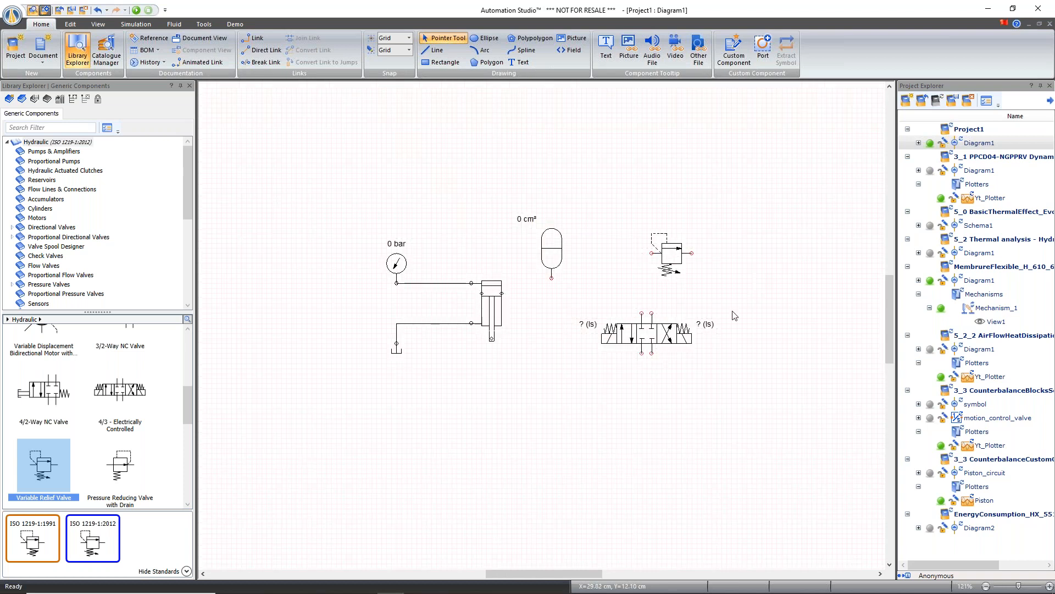
pyautogui.moveTo(685, 249); pyautogui.dragTo(717, 269)
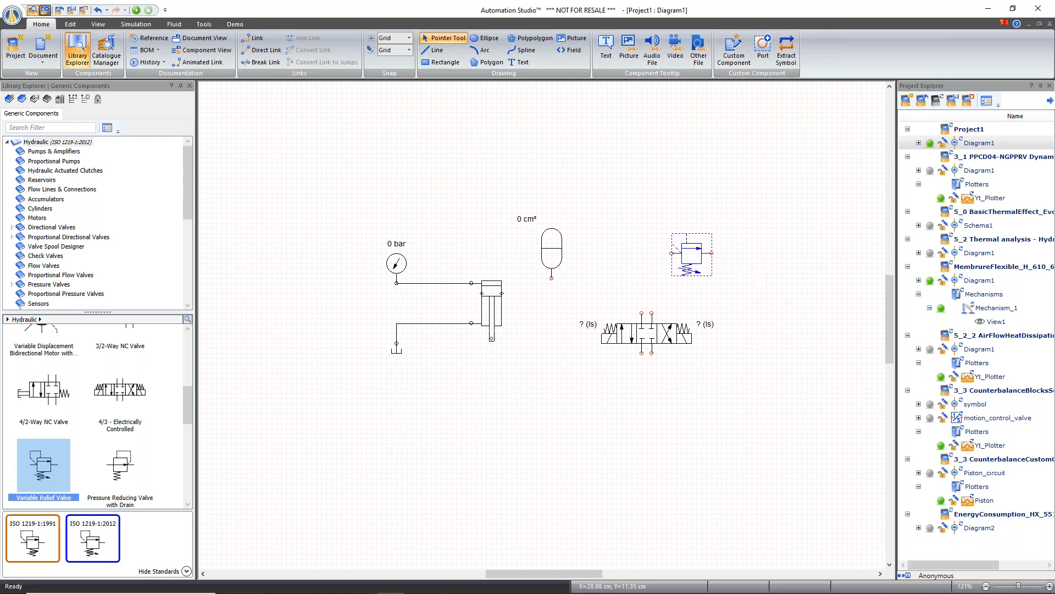
pyautogui.click(766, 227)
pyautogui.scroll(2, 742, 247)
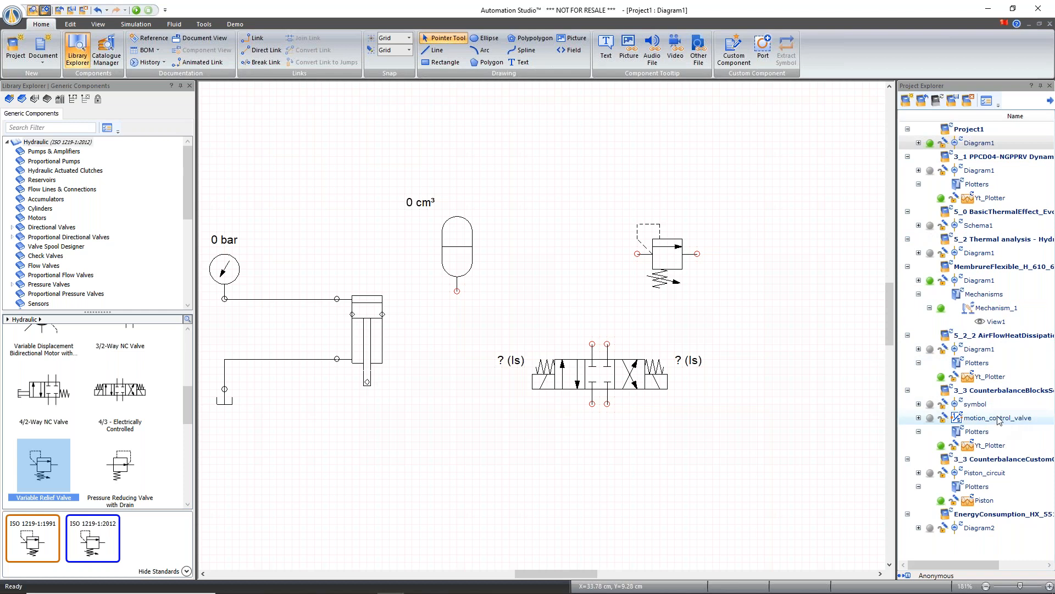
# - Open Diagram1 of the 5_2 Thermal analysis - Hydrosatic Transmission project
pyautogui.doubleClick(987, 254)
pyautogui.moveTo(578, 575); pyautogui.dragTo(594, 576)
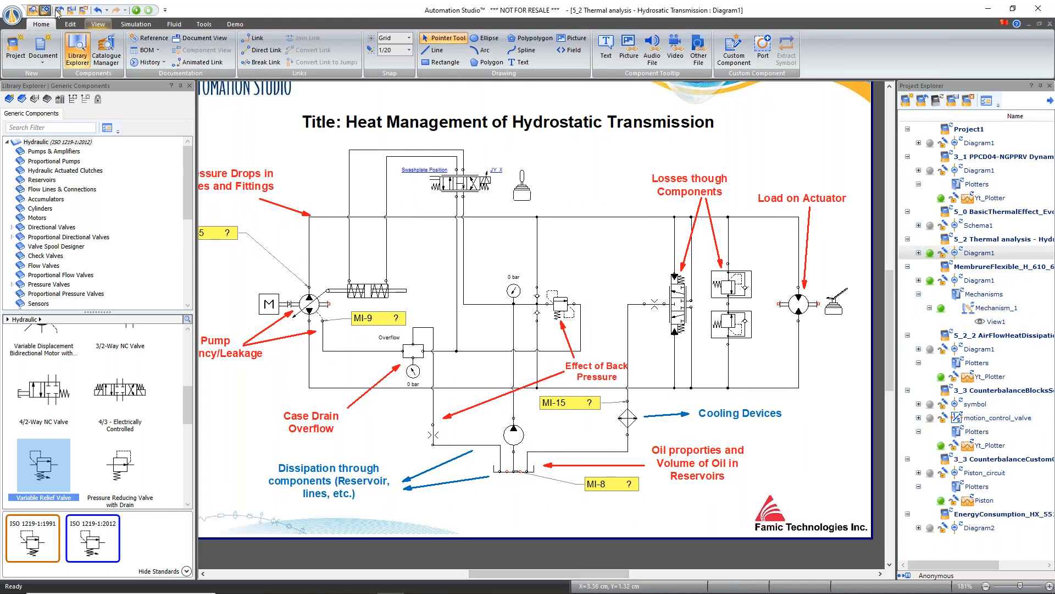
# - View the introduction of the Hydraulics and Pneumatics User's Guide from the support resources and close the guide
pyautogui.click(14, 16)
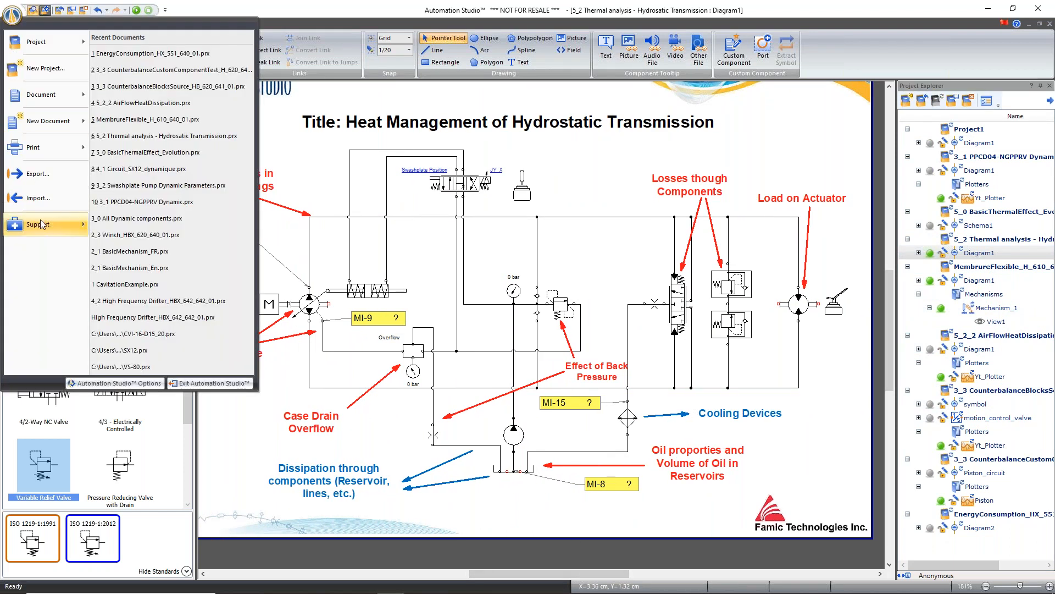
pyautogui.moveTo(42, 224)
pyautogui.click(135, 222)
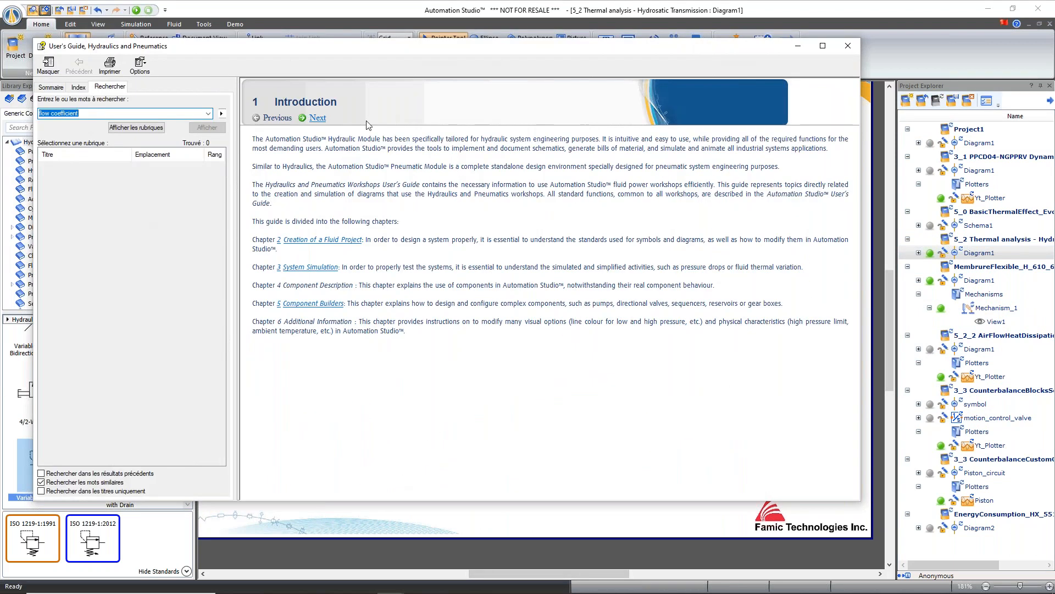
pyautogui.moveTo(377, 49); pyautogui.dragTo(456, 83)
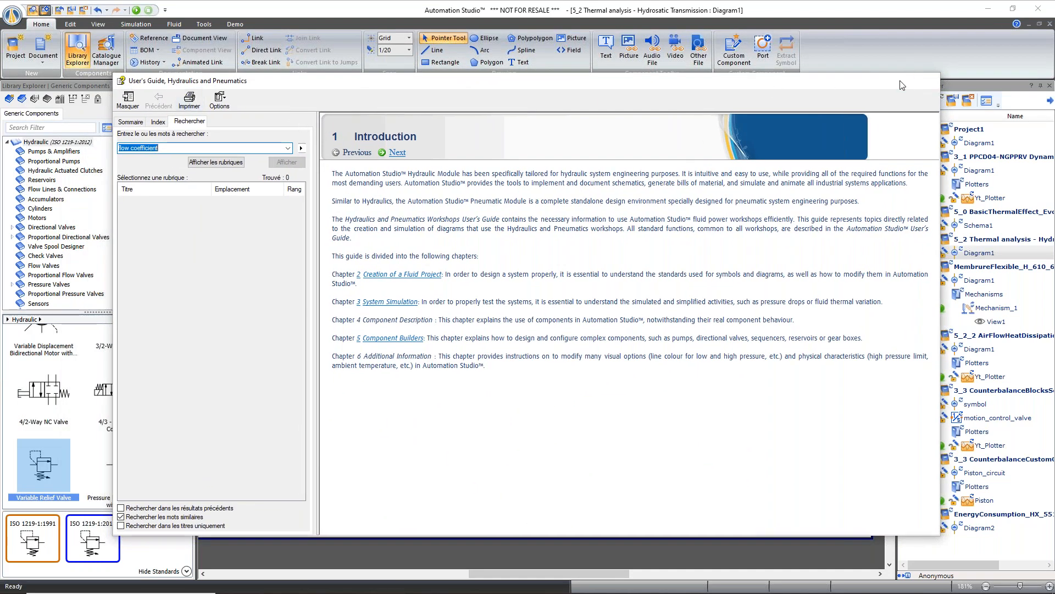
pyautogui.click(928, 81)
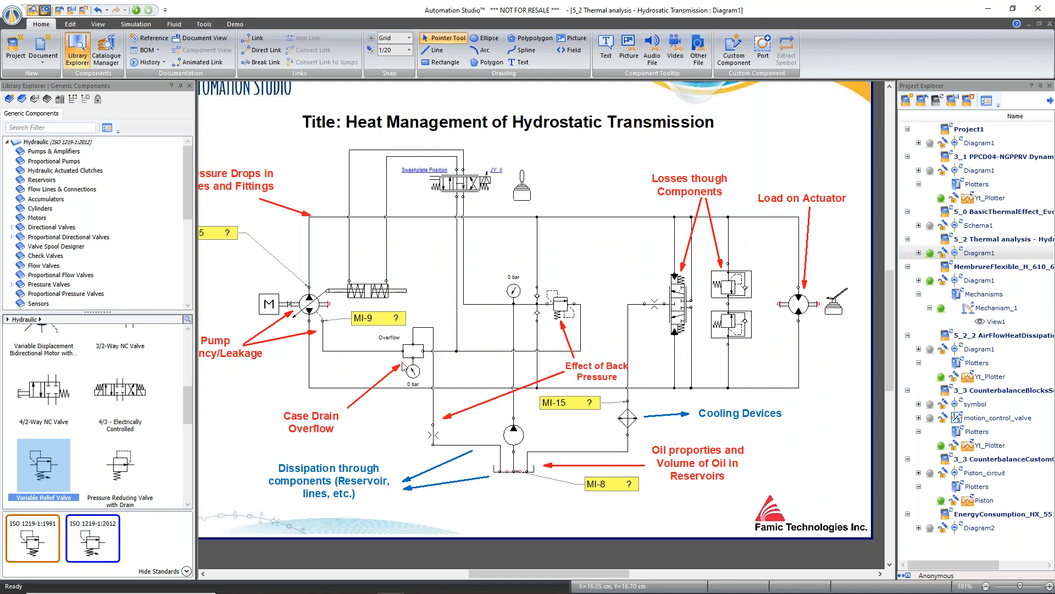
# - Review the data properties of the orifice on the case drain line and close them
pyautogui.doubleClick(433, 434)
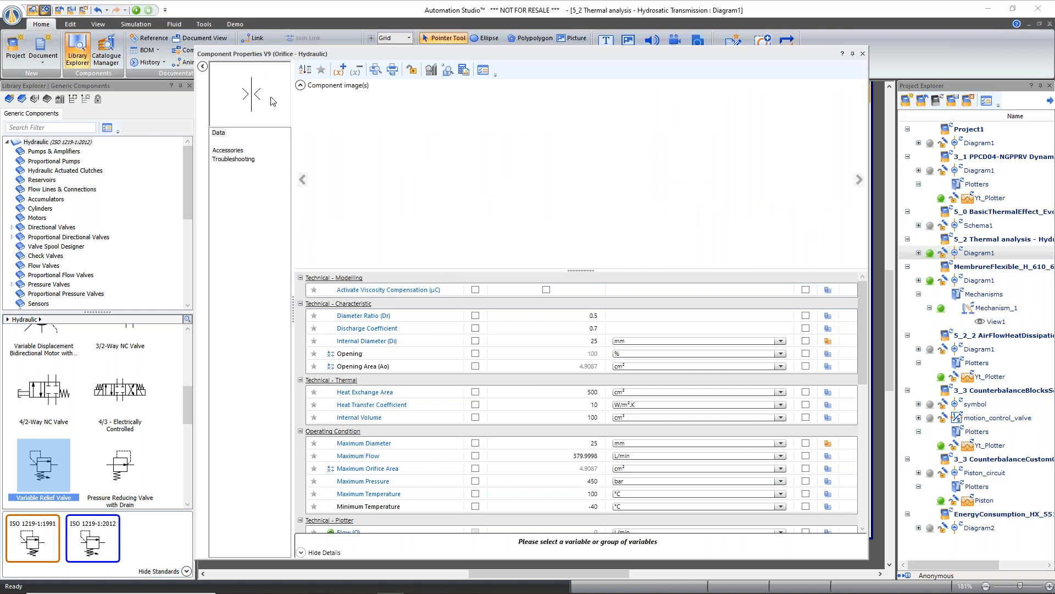
pyautogui.click(220, 133)
pyautogui.click(862, 54)
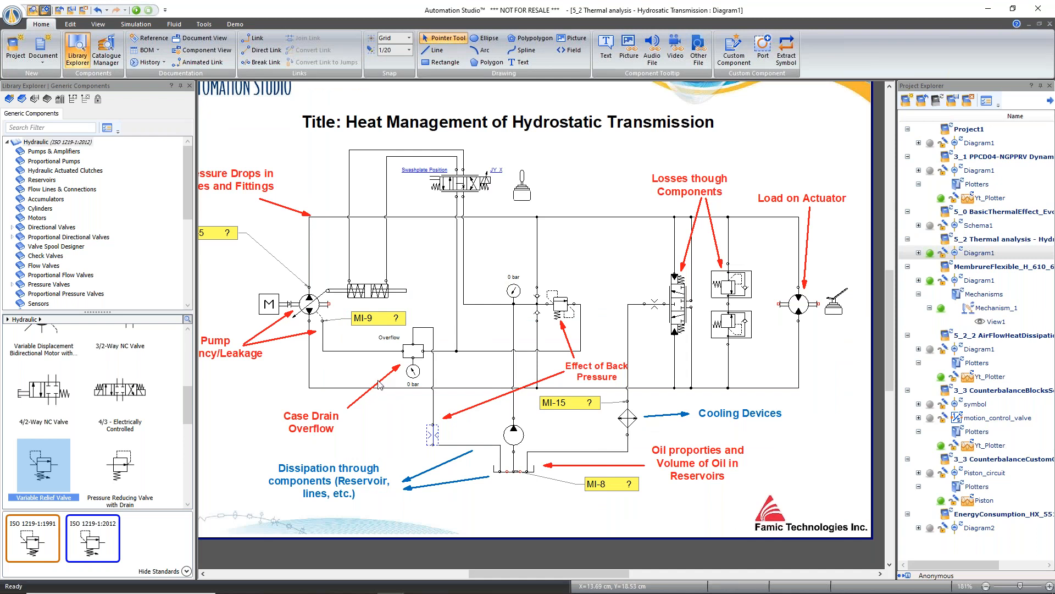
# - Deselect the case drain orifice and select the variable displacement pump driven by the motor
pyautogui.click(413, 432)
pyautogui.click(317, 307)
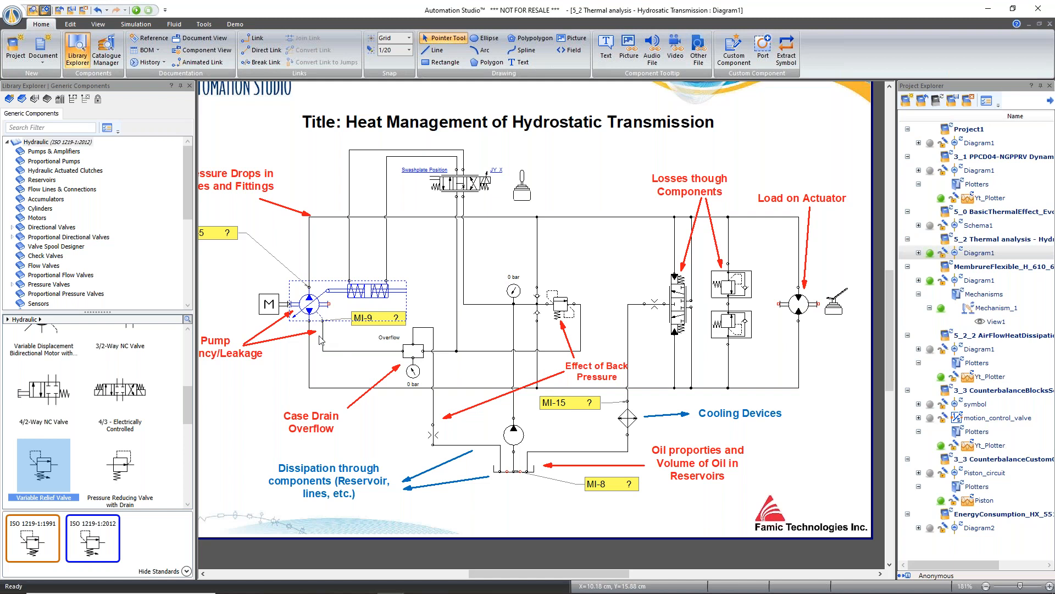
pyautogui.click(316, 367)
pyautogui.click(309, 304)
# - Examine the case drain orifice's characteristic and thermal properties, including its heat transfer coefficient, close them, and reselect the orifice
pyautogui.doubleClick(434, 435)
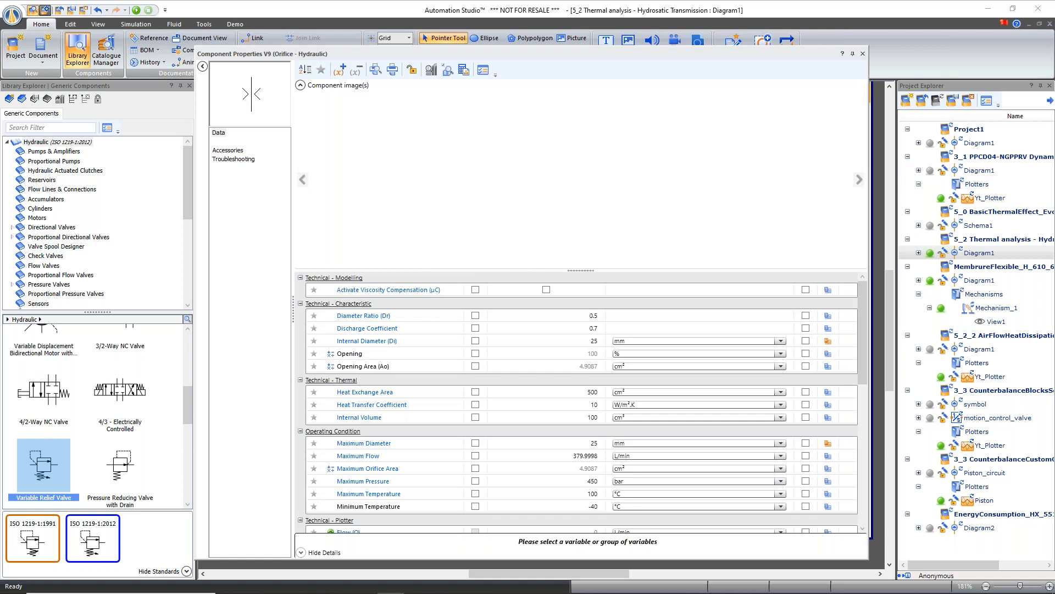
pyautogui.scroll(-1, 457, 376)
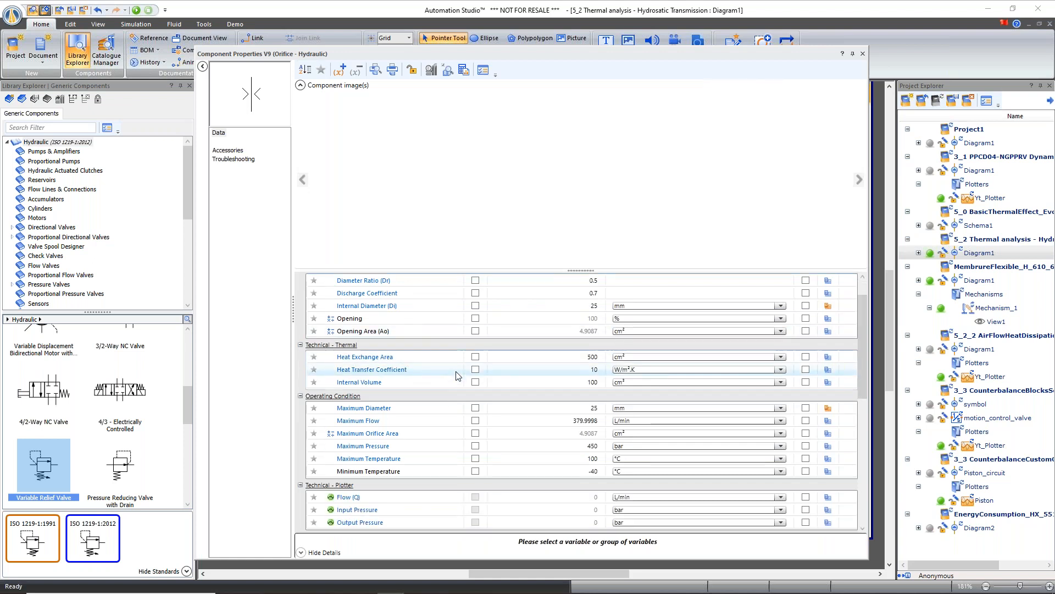
pyautogui.scroll(1, 456, 373)
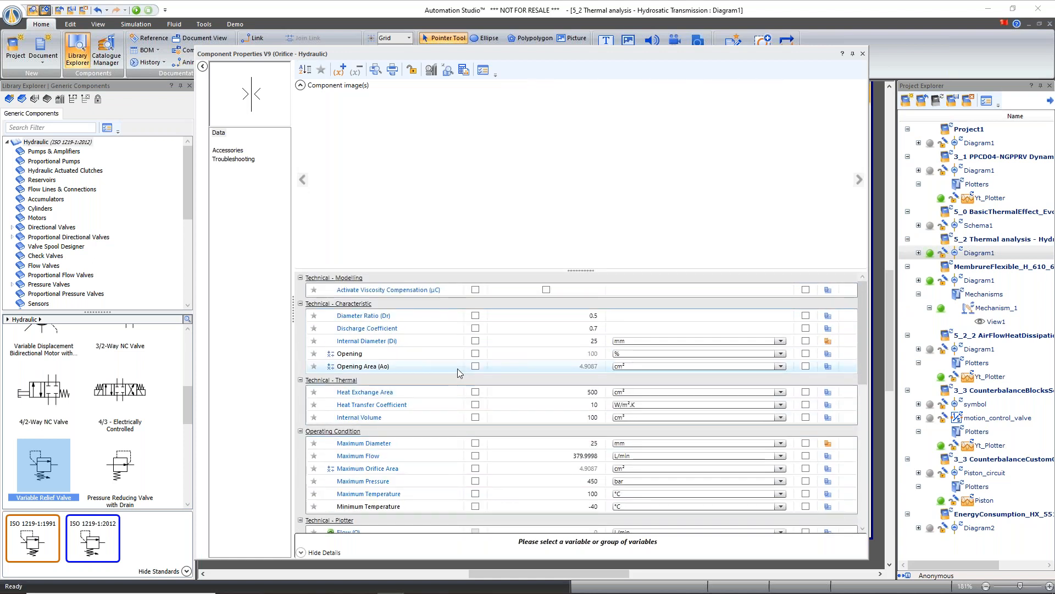
pyautogui.scroll(-1, 453, 358)
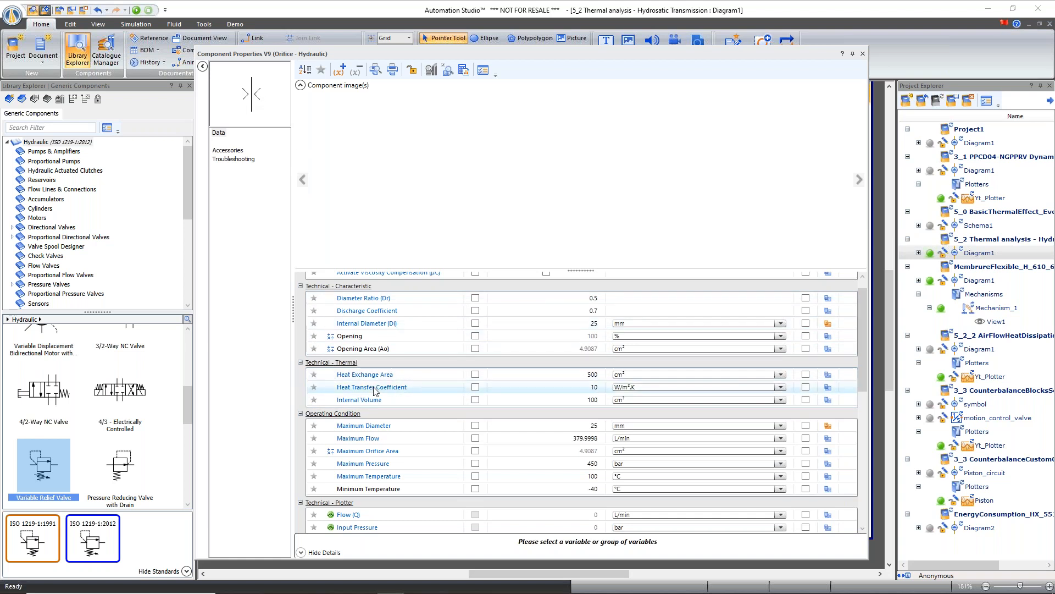
pyautogui.moveTo(393, 389)
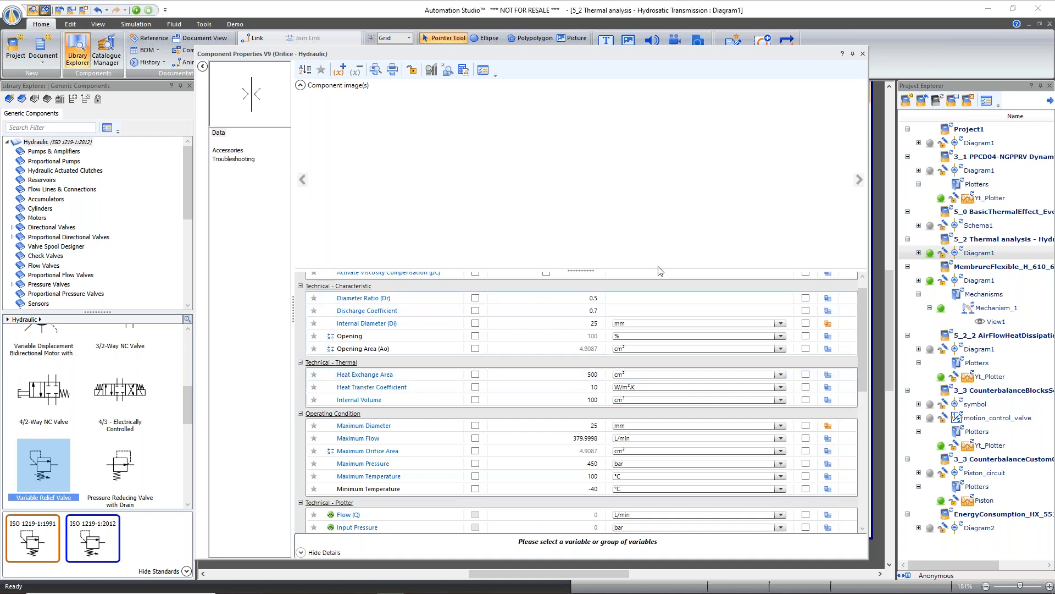
pyautogui.click(862, 54)
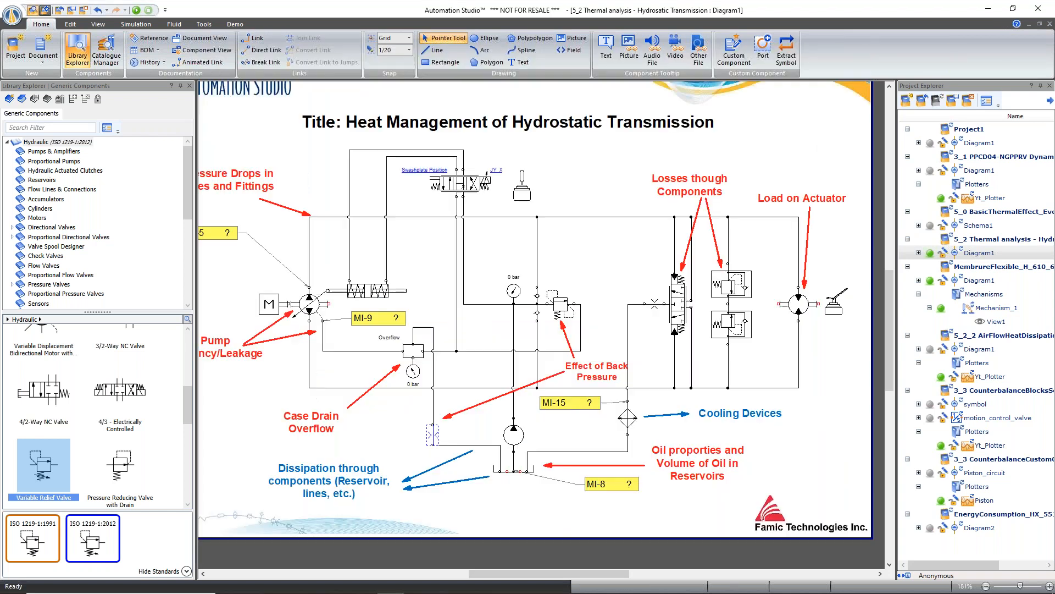
pyautogui.click(335, 439)
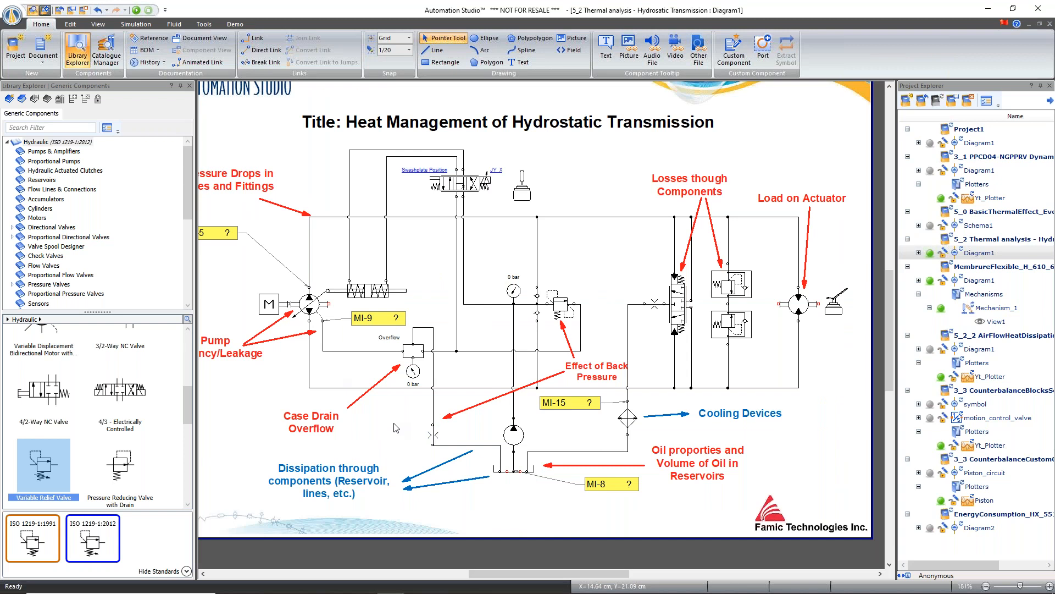
pyautogui.click(436, 435)
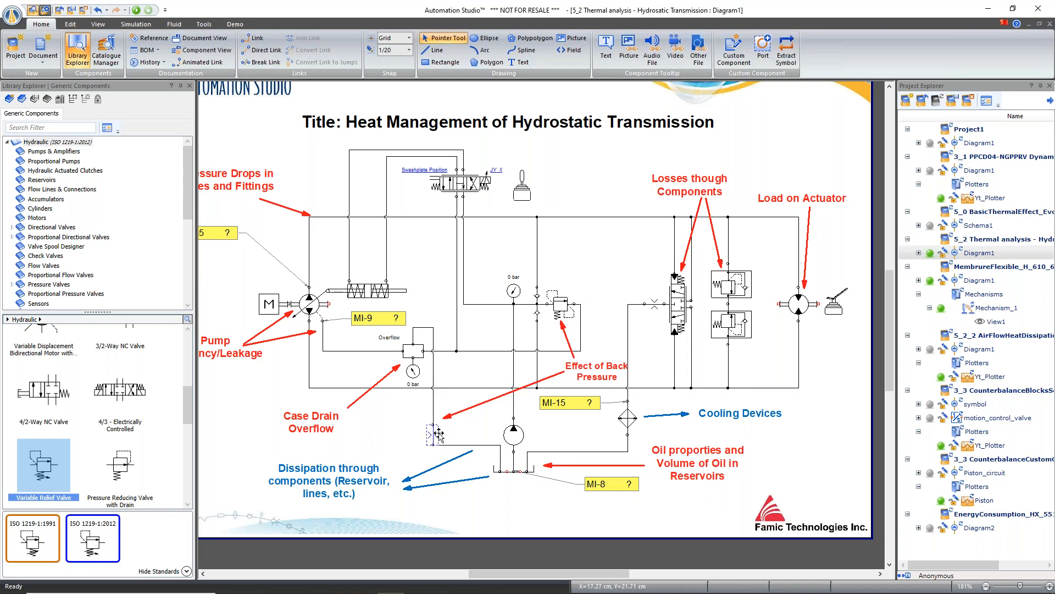